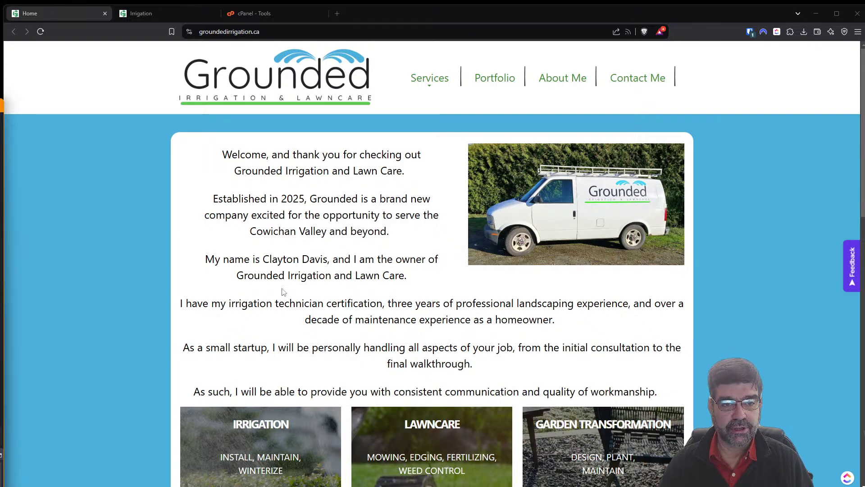
Check the cut-off backup batteries sentence in the live Irrigation page's Spring Start-Up list.
left_click(166, 14)
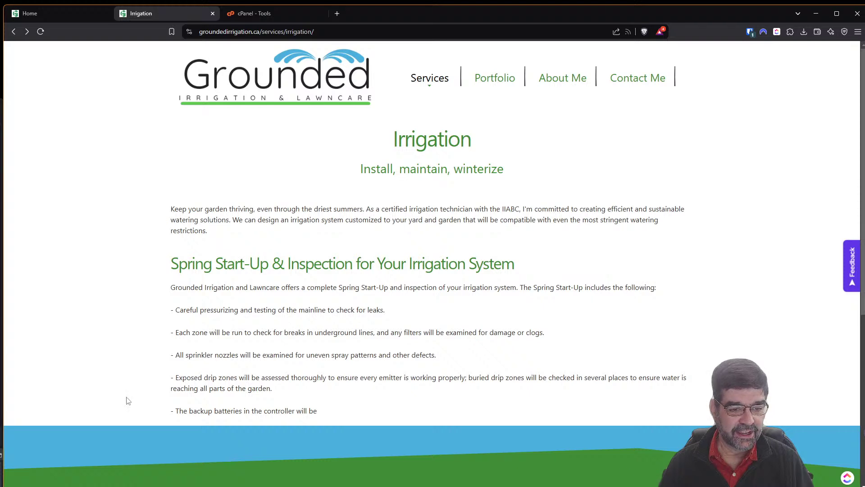
left_click_drag(178, 412, 373, 411)
left_click(279, 414)
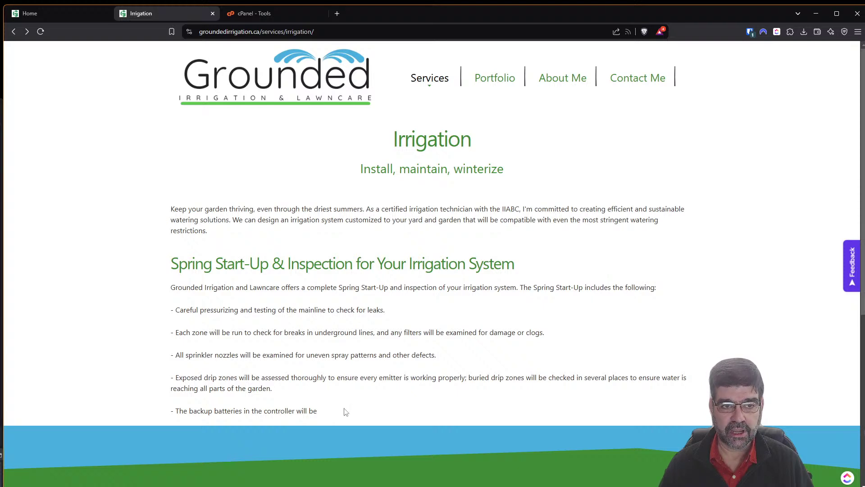
On the home page, begin entering the site's /administrator/index.php address.
left_click(63, 9)
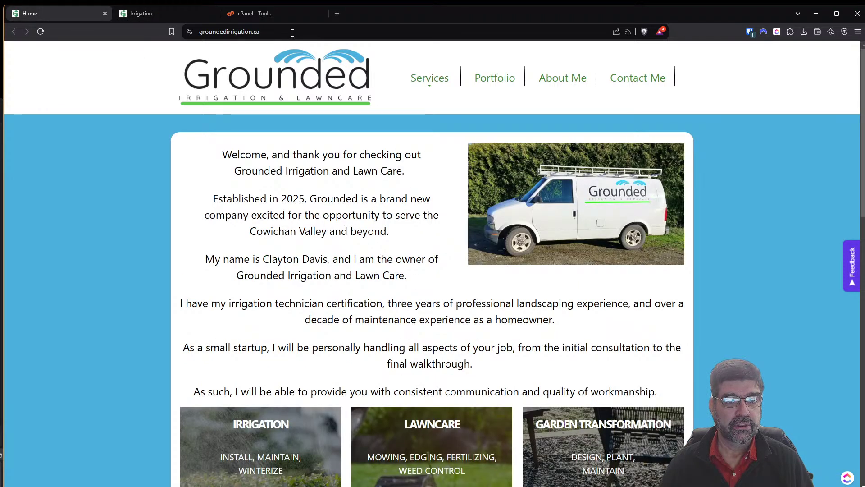
left_click(324, 28)
type("//")
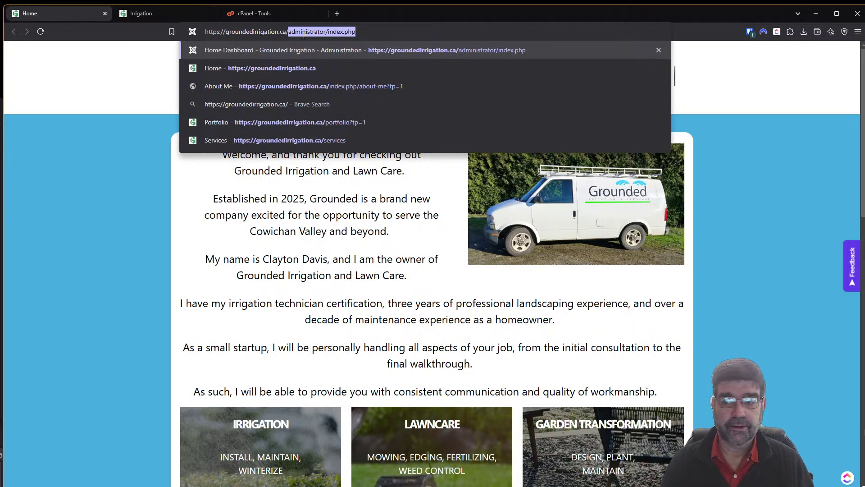
Load the backend, search Articles for 'irri', and open the Spring Start-Up & Inspection article.
key("Return")
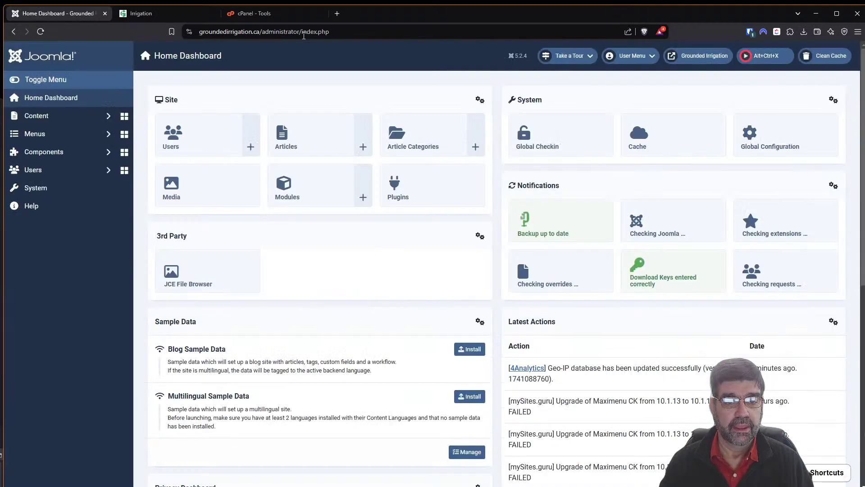
left_click(38, 115)
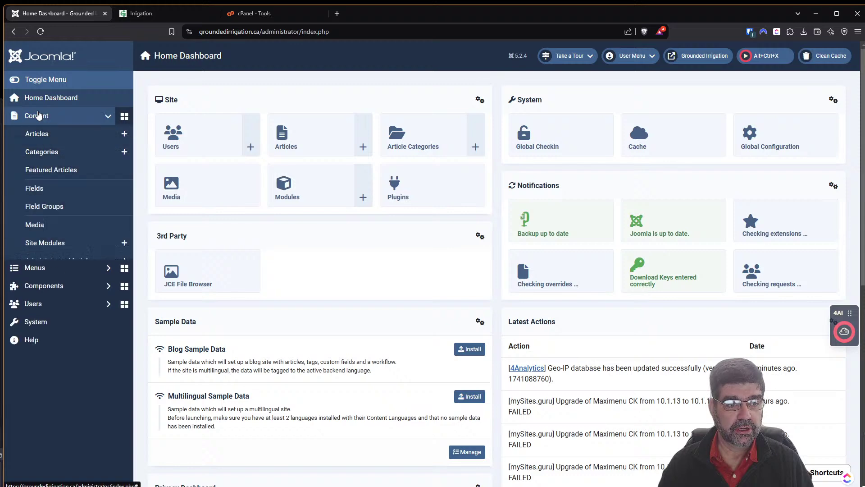
left_click(42, 133)
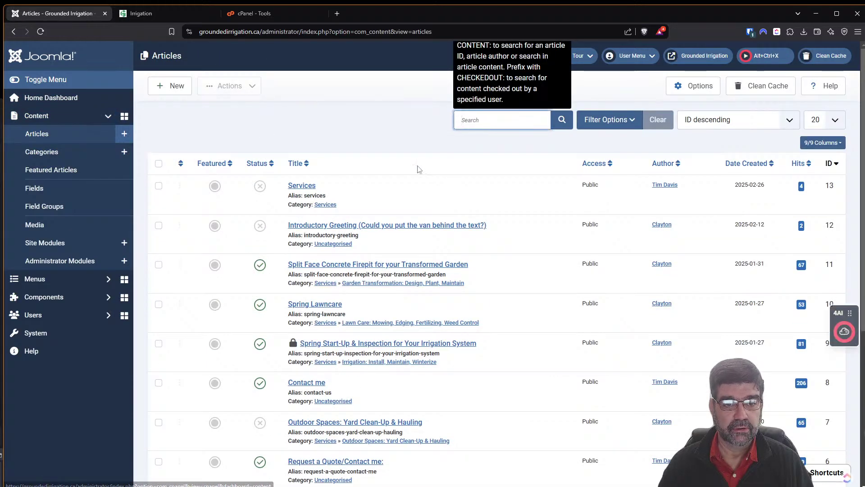
left_click(495, 117)
type("irri")
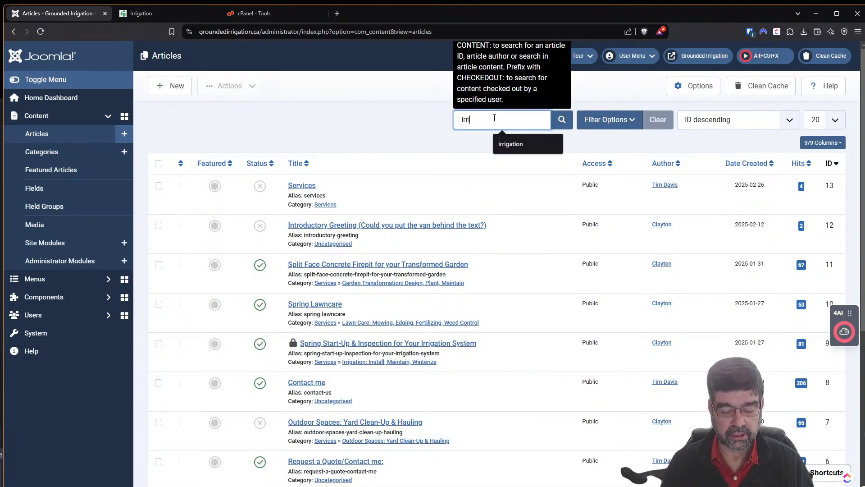
key("Return")
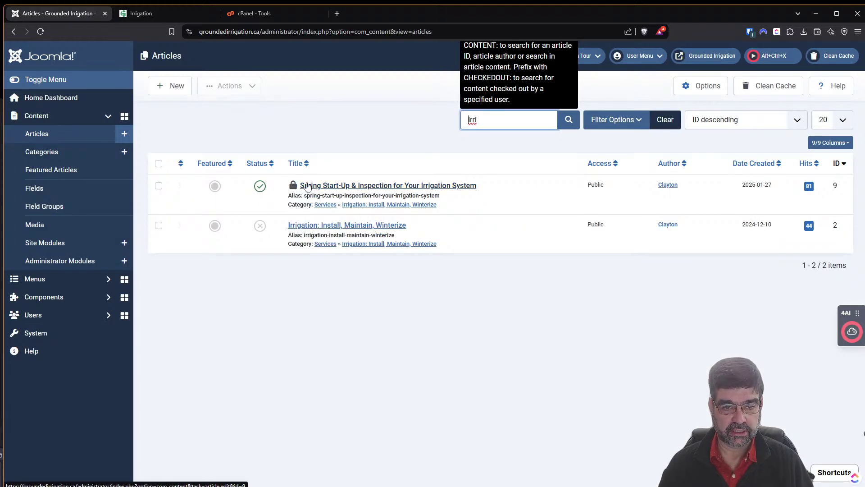
left_click(359, 186)
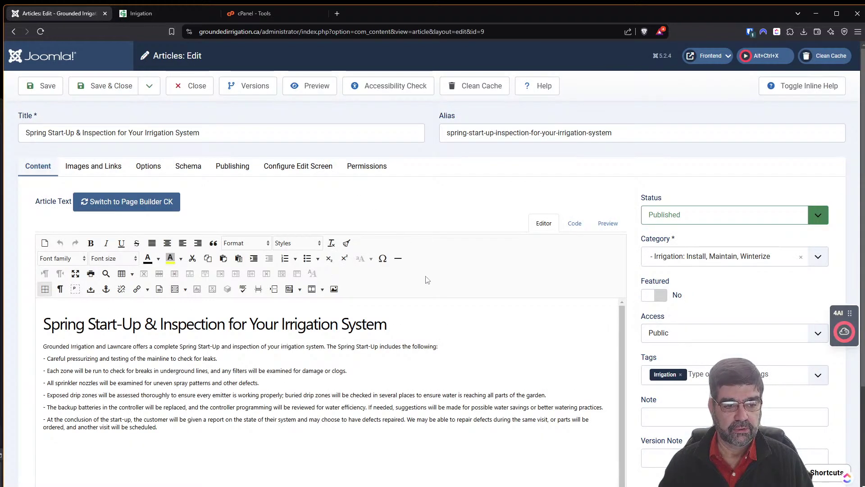
After comparing with the live page, delete the extra space before 'At' in the last step.
scroll(456, 336, "down", 1)
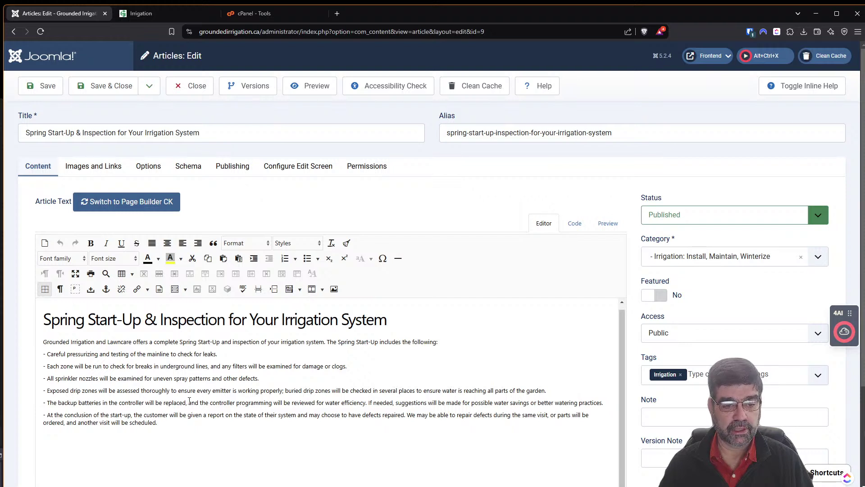
left_click(186, 18)
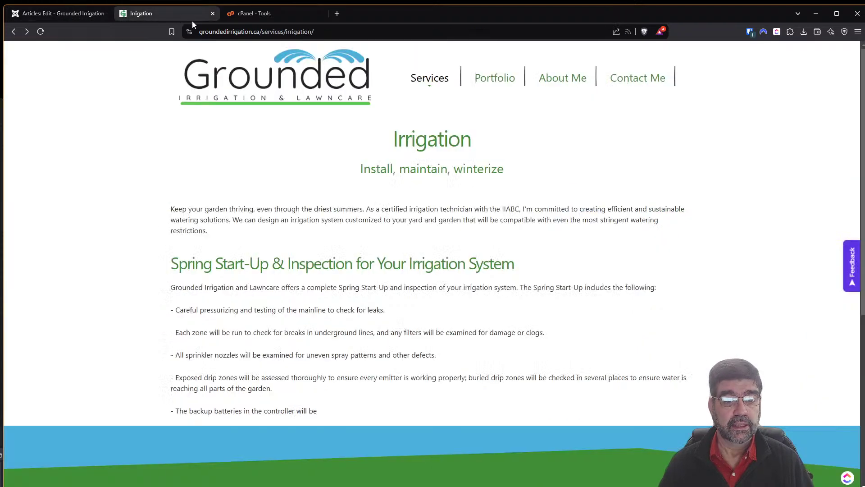
left_click(80, 11)
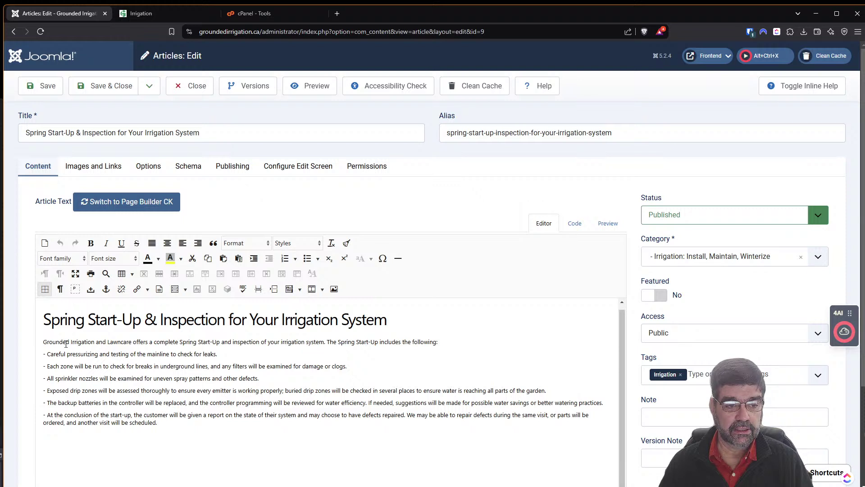
left_click(160, 424)
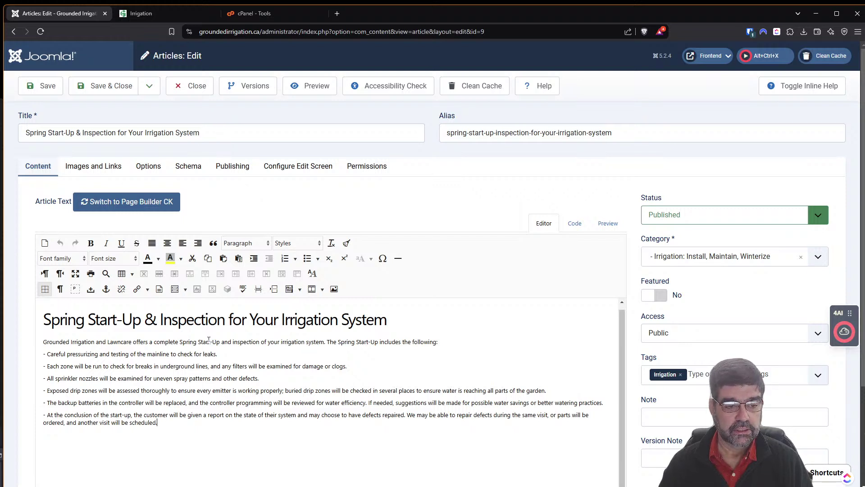
left_click(47, 415)
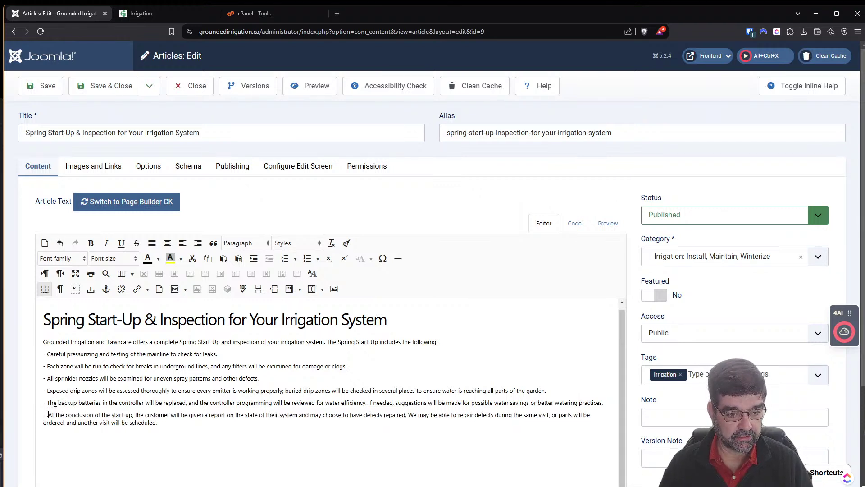
key("BackSpace")
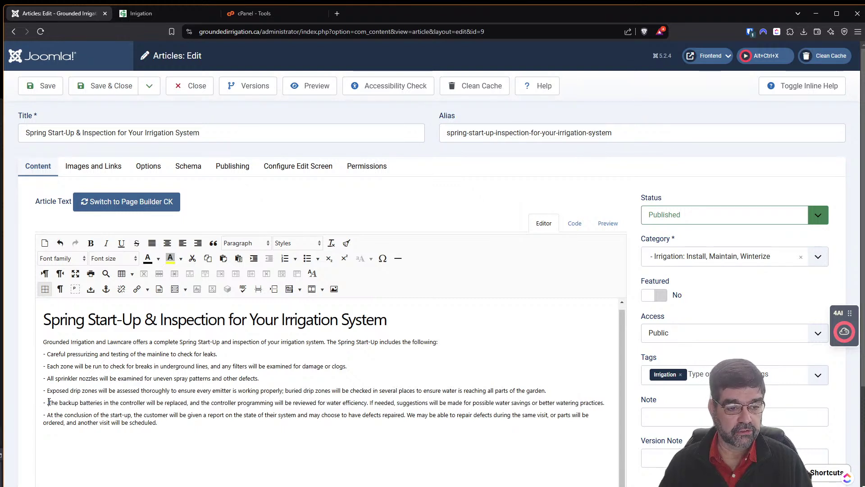
Save the Spring Start-Up article twice, then return to the live Irrigation page.
left_click(41, 86)
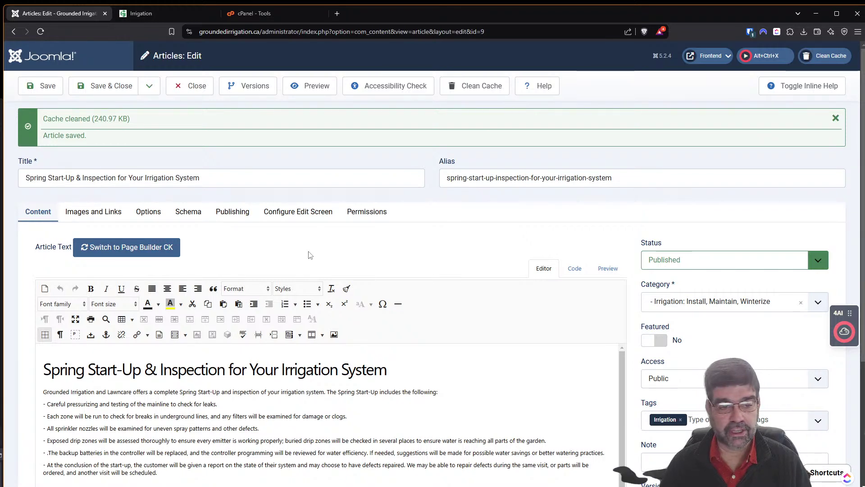
scroll(455, 266, "down", 3)
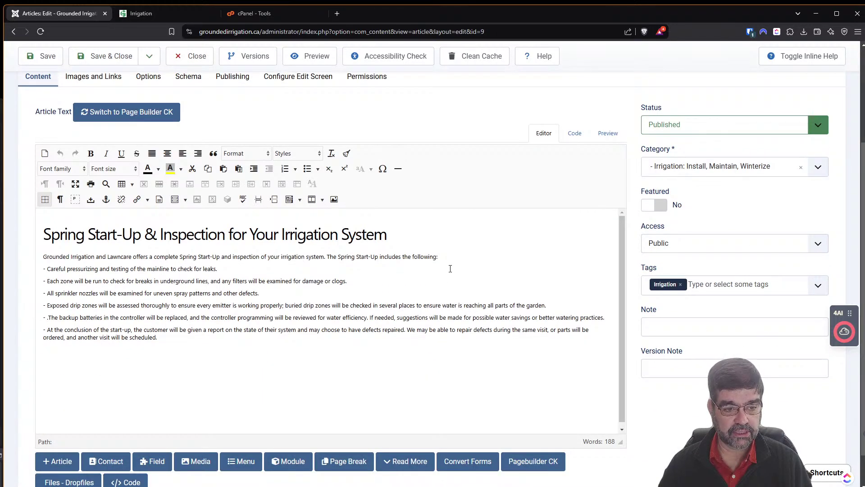
scroll(448, 278, "up", 1)
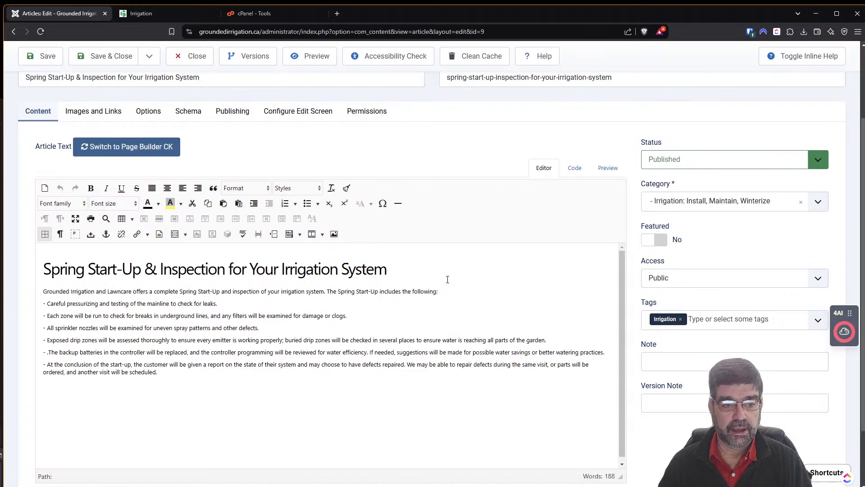
scroll(448, 278, "up", 1)
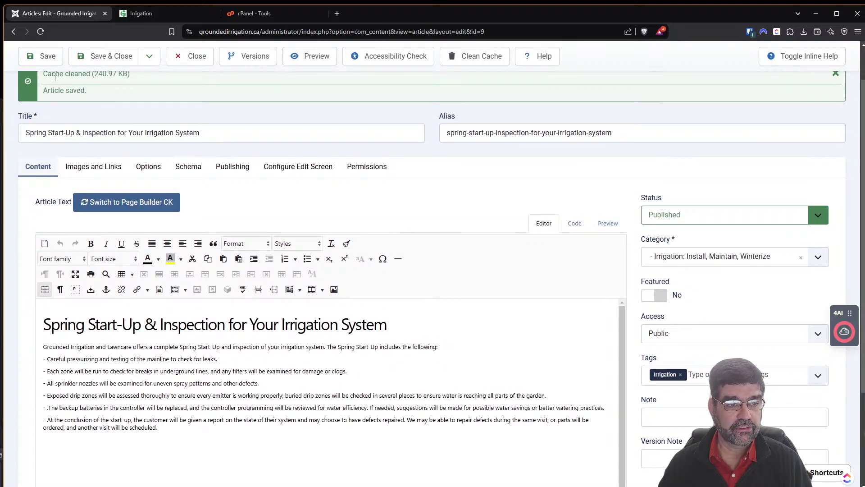
left_click(38, 60)
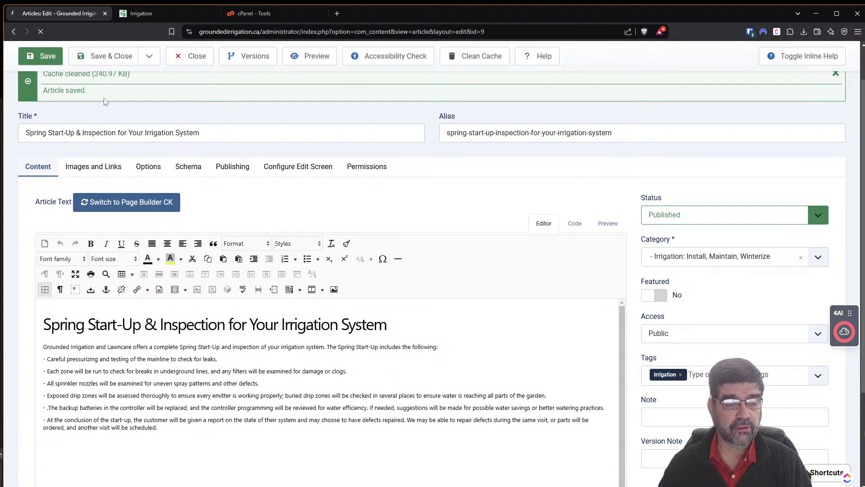
left_click(151, 14)
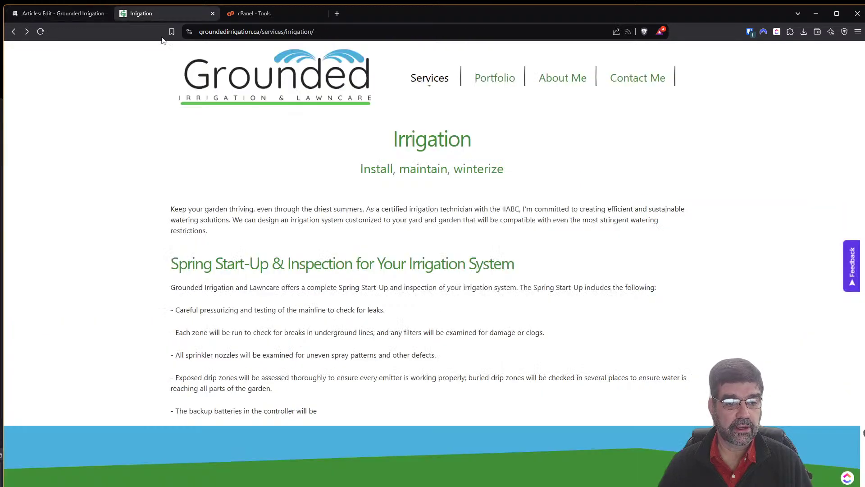
Reload the live page, then delete the stray period before 'The backup batteries' and save.
left_click(40, 31)
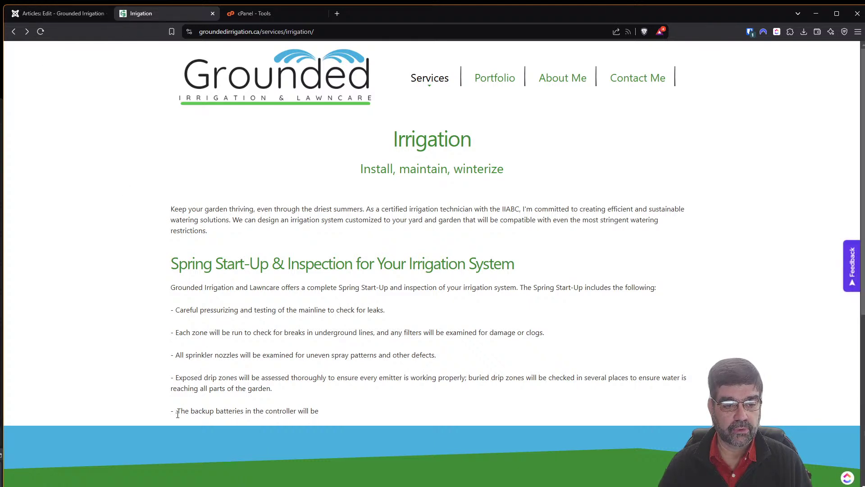
left_click_drag(174, 413, 178, 414)
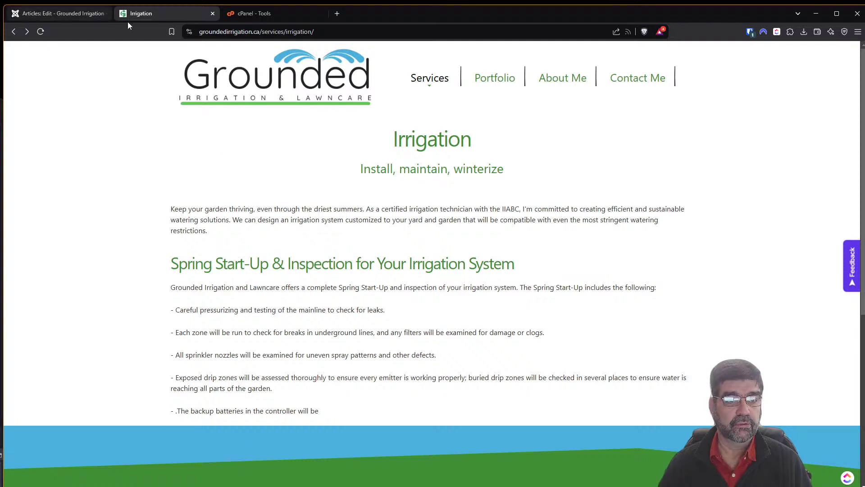
left_click(65, 14)
scroll(82, 419, "down", 1)
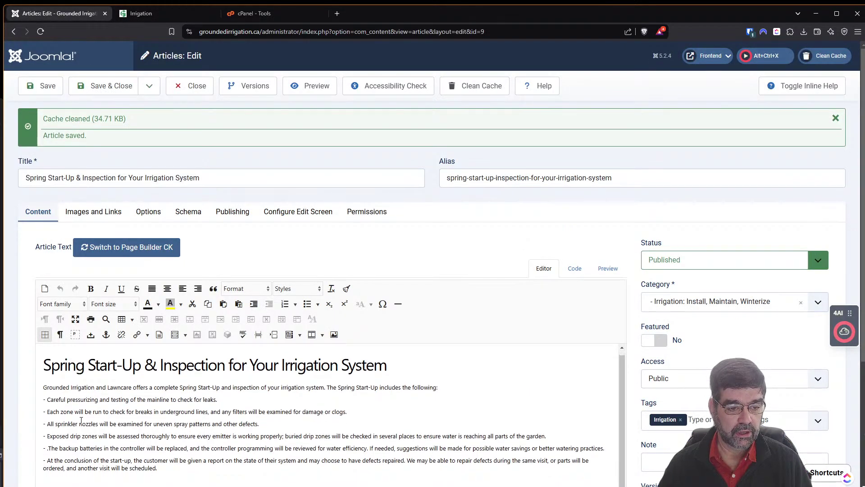
left_click(49, 447)
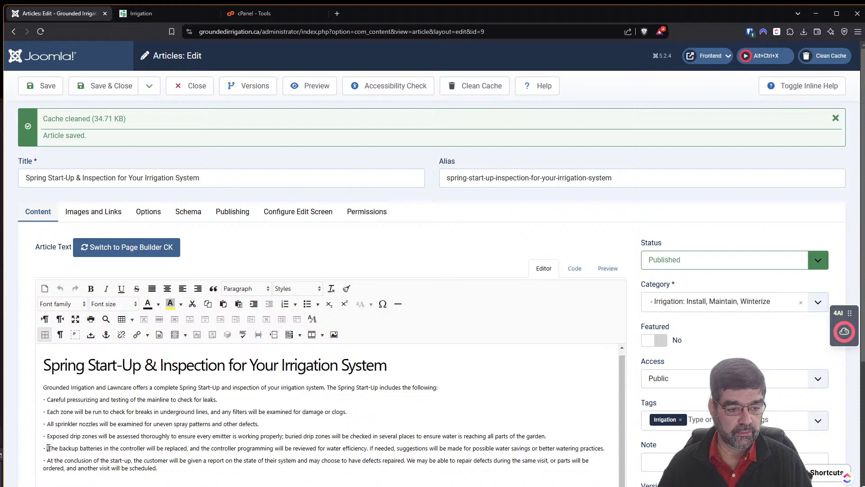
key("BackSpace")
key("BackSpace")
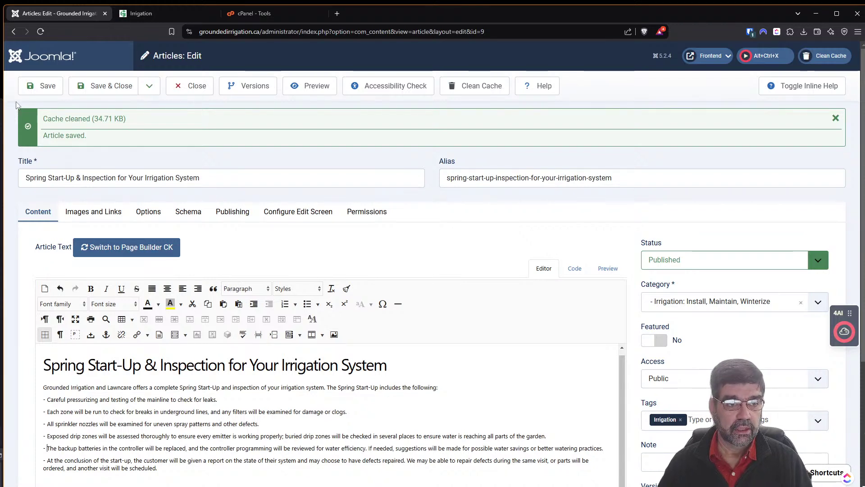
left_click(39, 88)
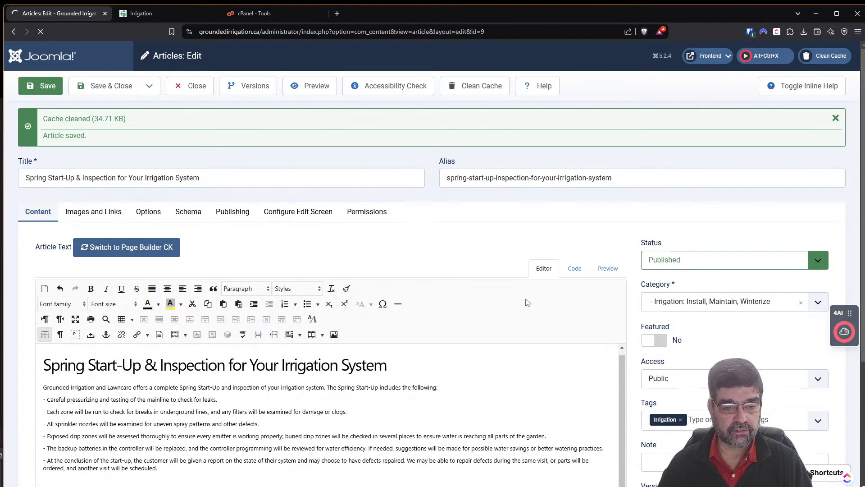
Review the article's HTML source in the Code view, then return to the visual Editor.
scroll(532, 297, "down", 3)
scroll(518, 288, "down", 3)
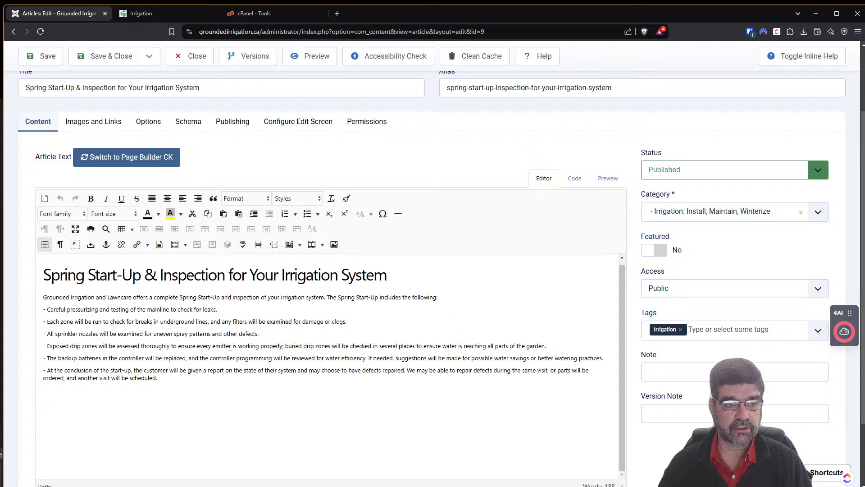
scroll(230, 353, "up", 1)
left_click(577, 180)
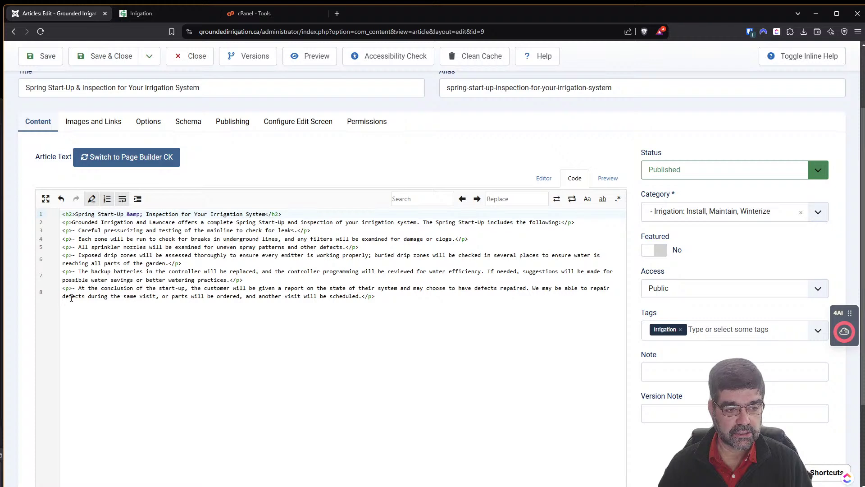
left_click(544, 178)
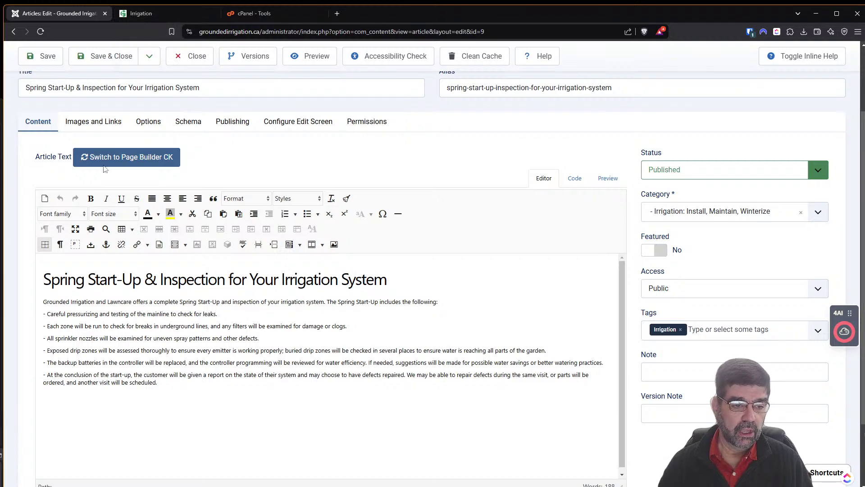
Inspect the live page's intro paragraph in DevTools, enlarging the panel to view its markup.
left_click(153, 14)
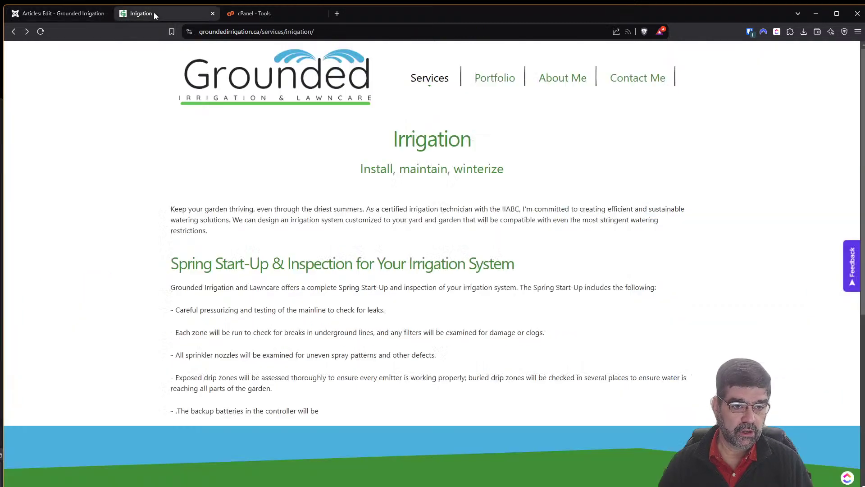
right_click(178, 287)
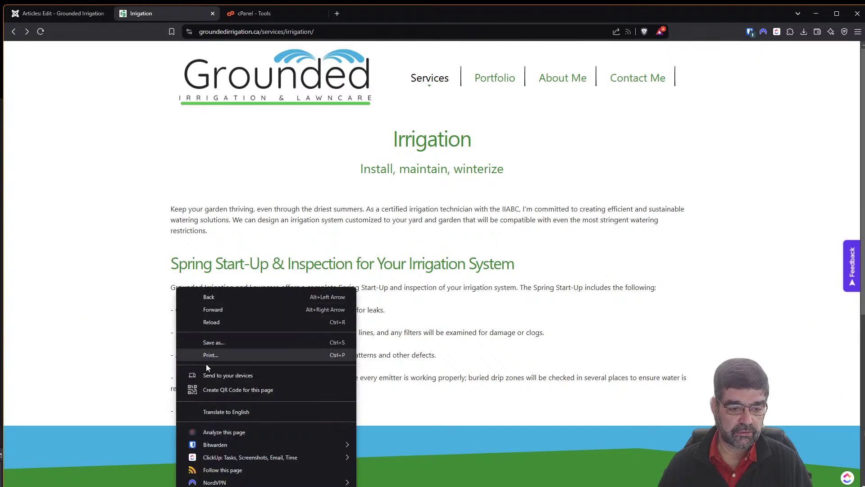
key("Escape")
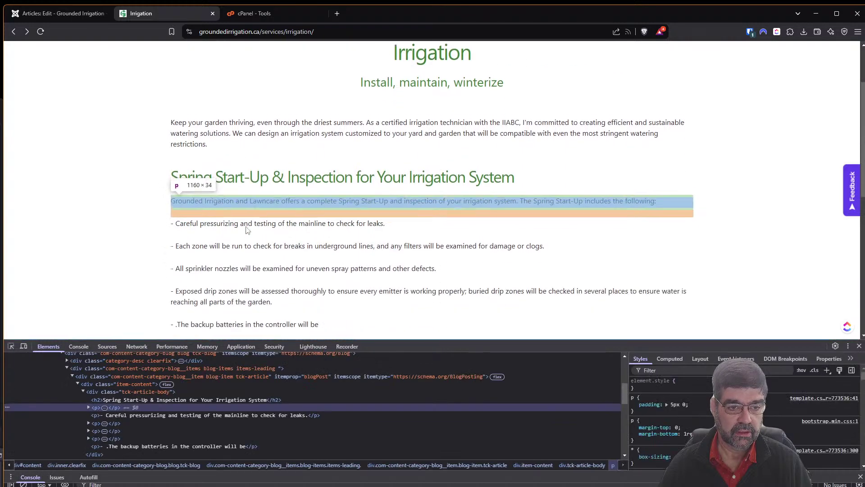
scroll(240, 272, "down", 4)
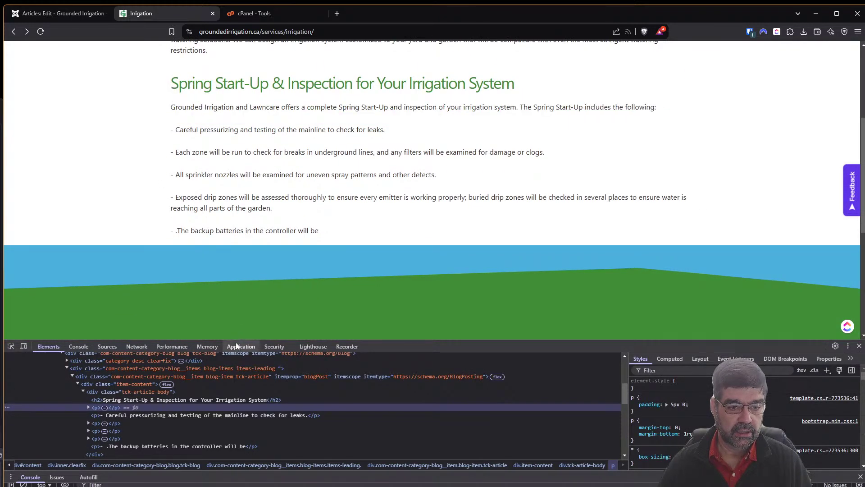
left_click_drag(236, 339, 247, 151)
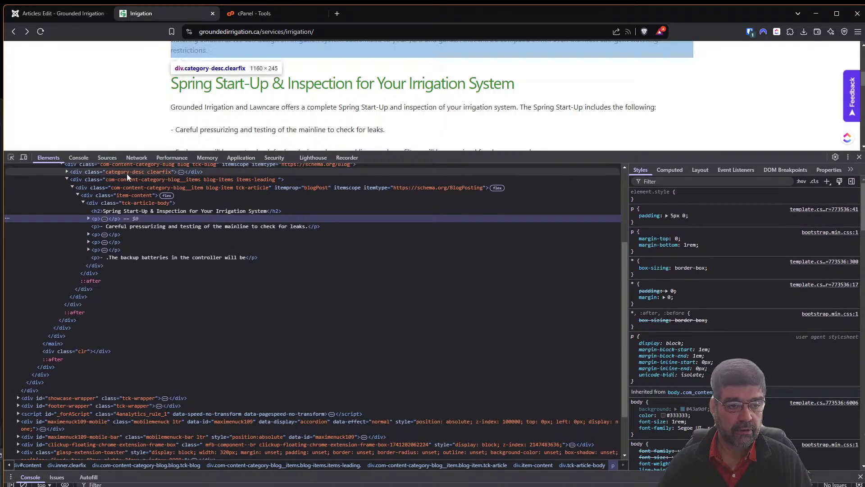
left_click(88, 219)
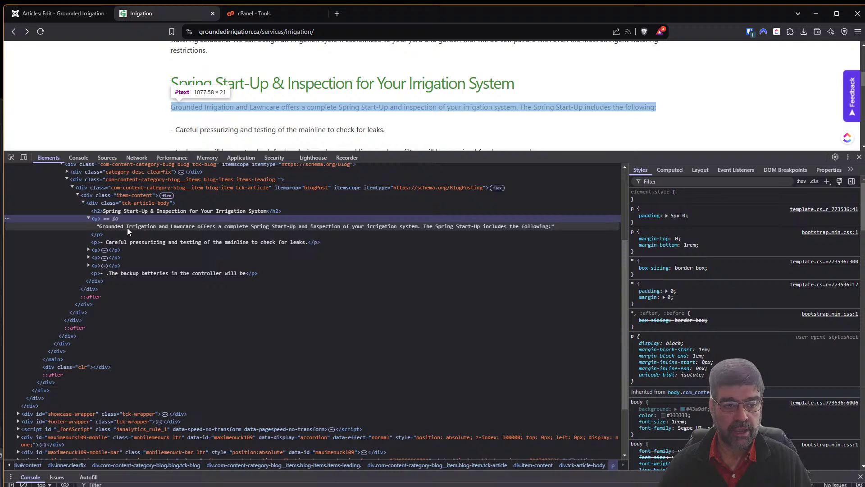
left_click(88, 217)
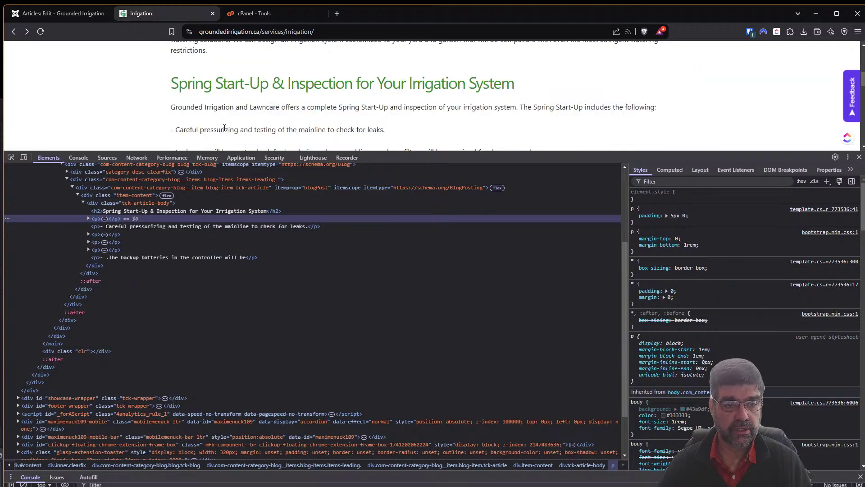
Expand the Each zone, All sprinkler nozzles and Exposed drip zones paragraphs, then reload the page.
left_click(87, 232)
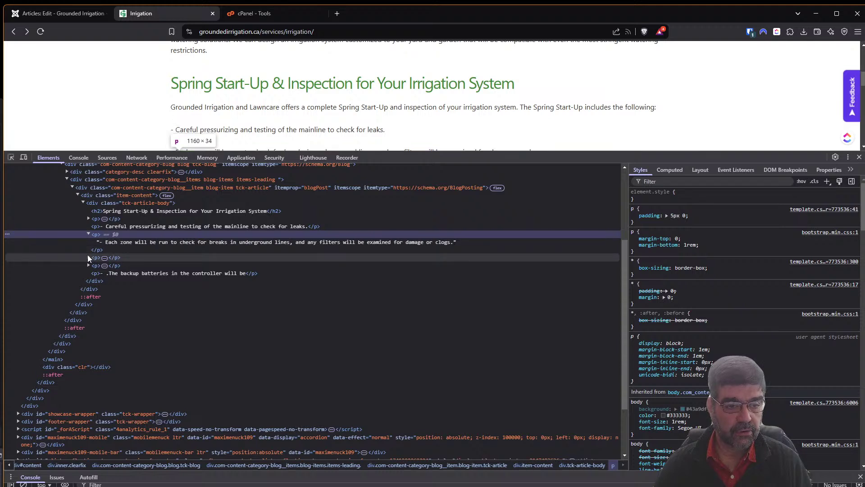
left_click(89, 258)
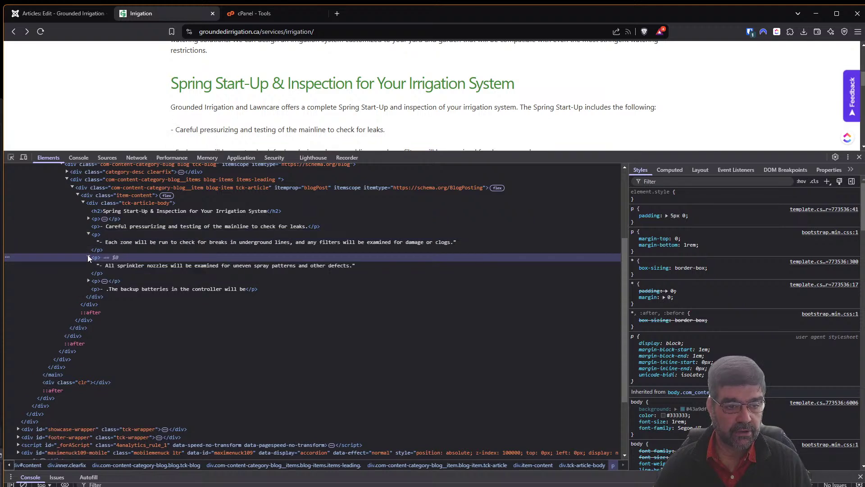
left_click(88, 280)
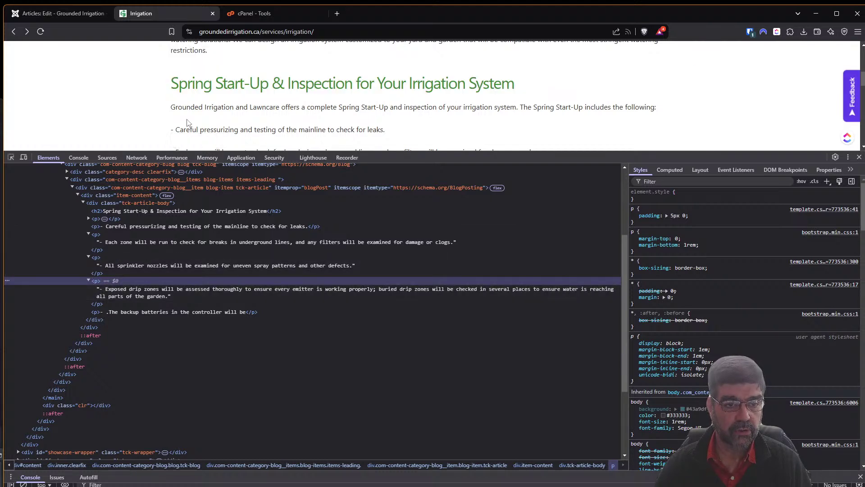
scroll(202, 116, "down", 1)
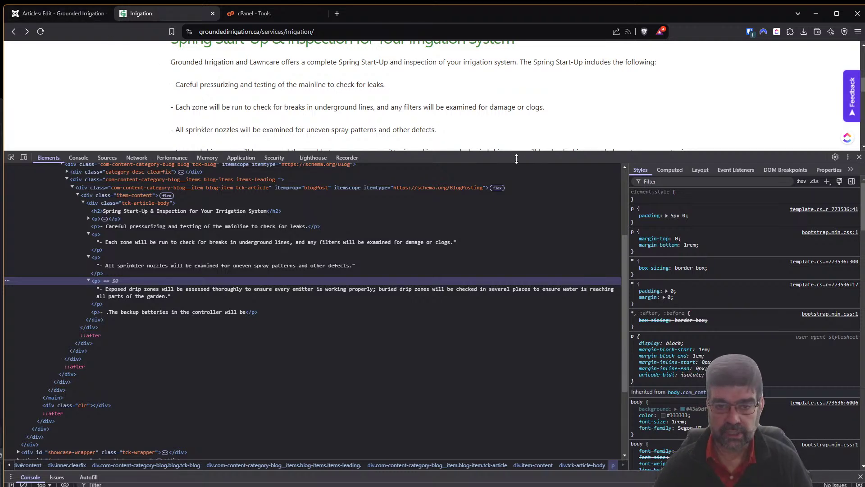
left_click_drag(514, 154, 526, 263)
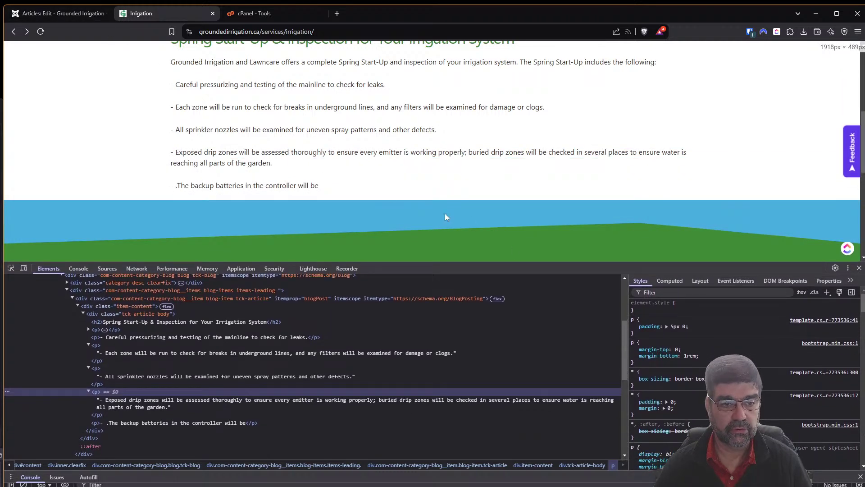
left_click(41, 32)
left_click(46, 15)
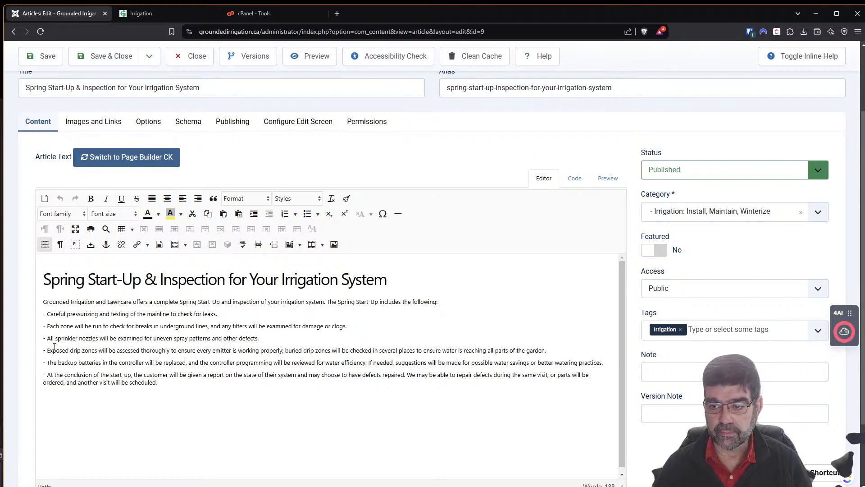
Close the Spring Start-Up article editor to return to the 'irri'-filtered Articles list.
left_click(48, 374)
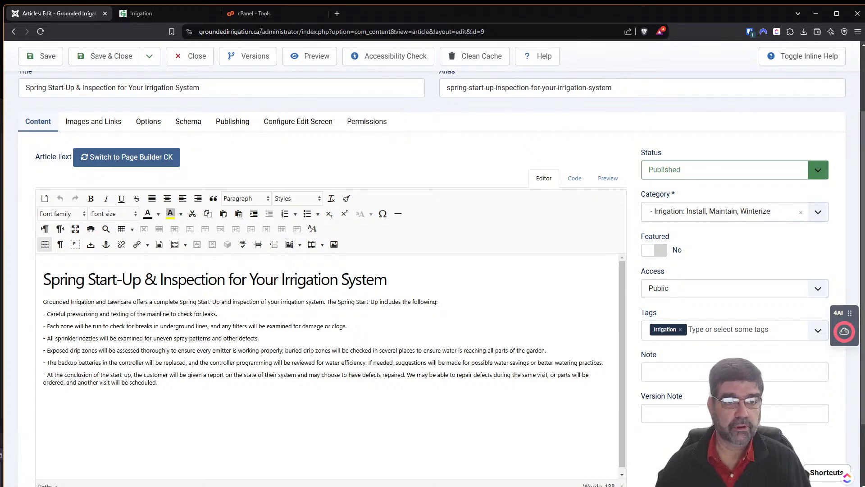
left_click(195, 61)
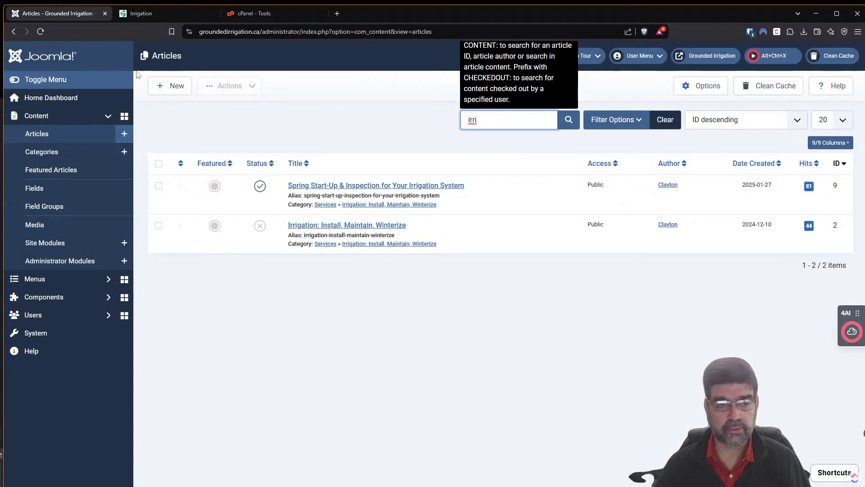
Open Menus in a new admin tab, then show All Menu Items in the first tab.
right_click(42, 280)
left_click(68, 286)
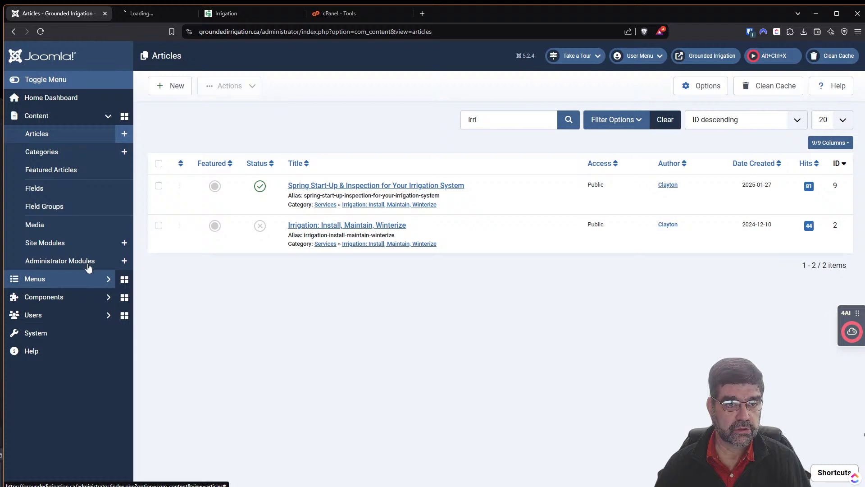
left_click(177, 16)
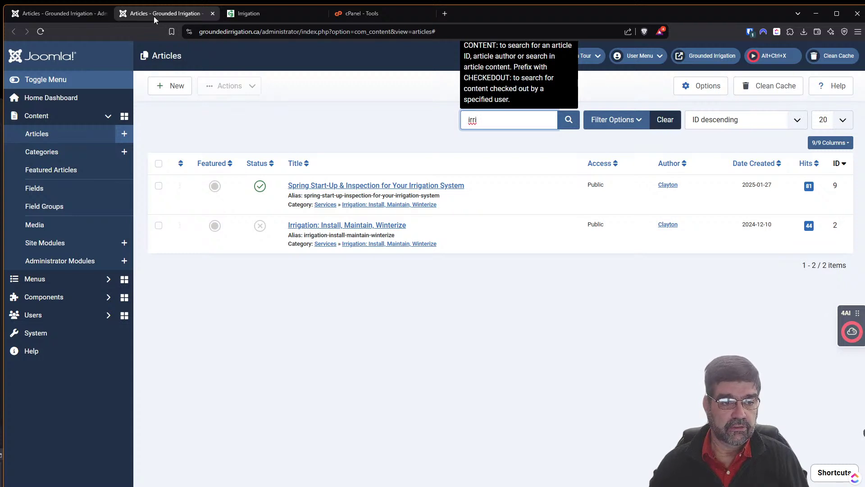
left_click(47, 17)
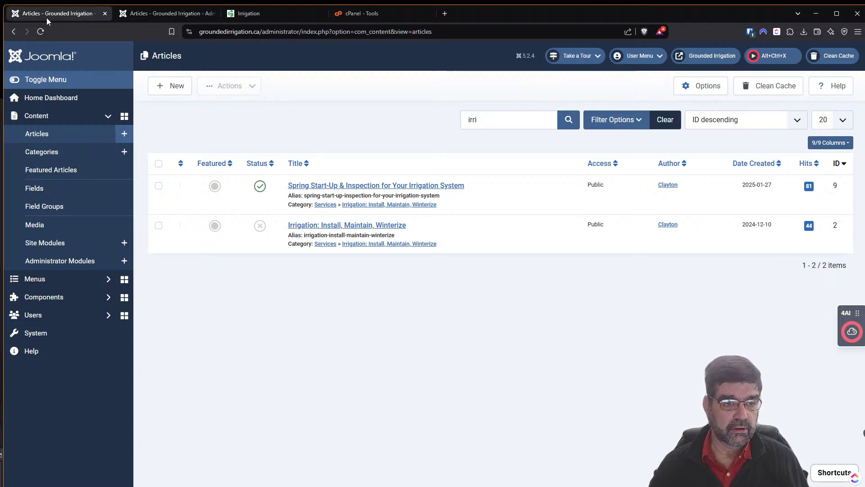
left_click(60, 278)
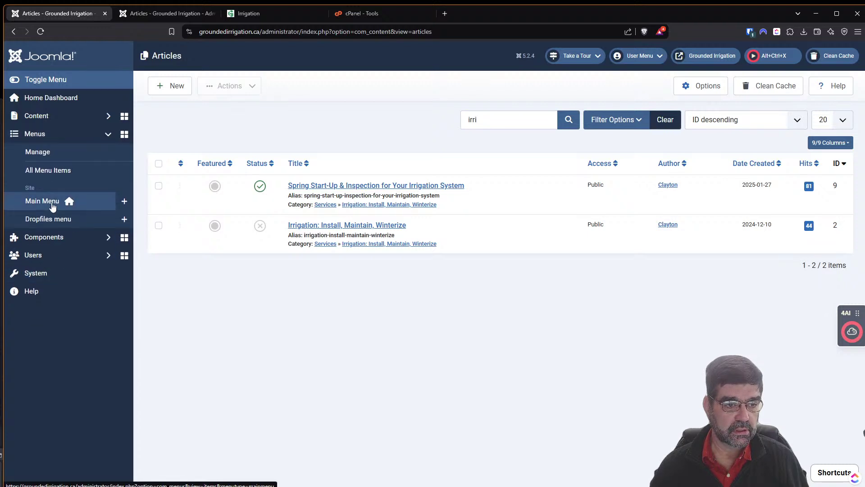
left_click(55, 176)
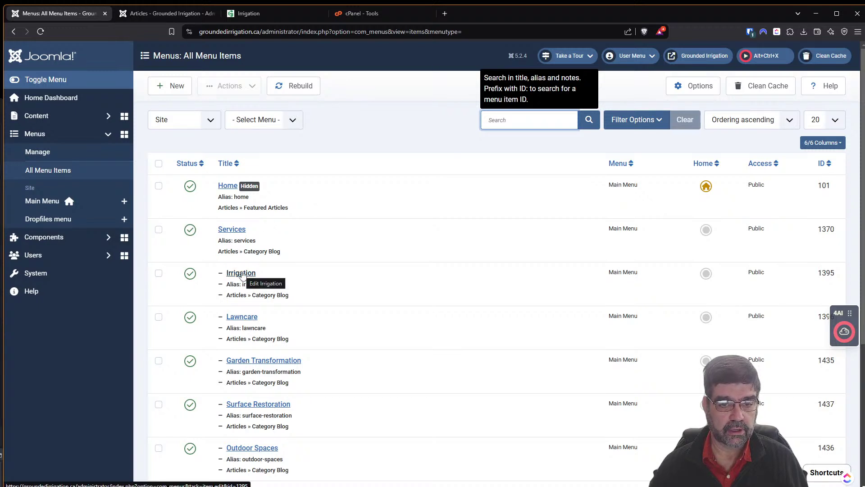
Edit the Irrigation menu item, preview its frontend page, and view its Blog Layout settings.
left_click(242, 273)
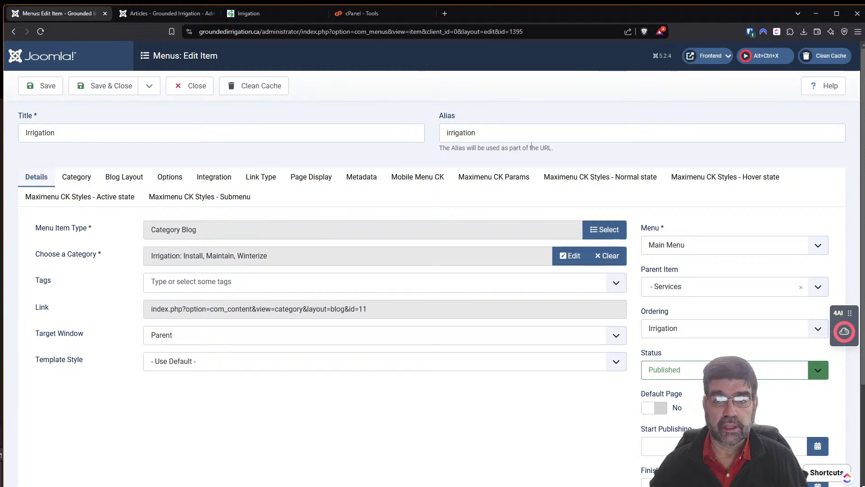
left_click(727, 56)
left_click(662, 79)
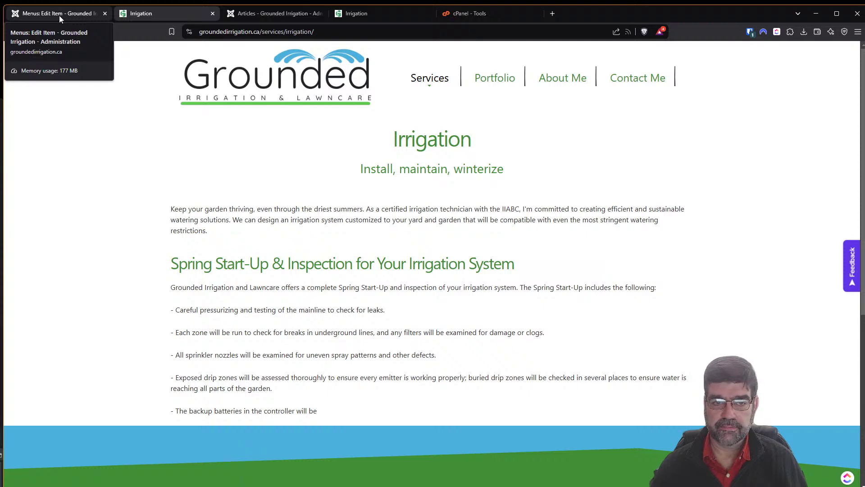
left_click(59, 16)
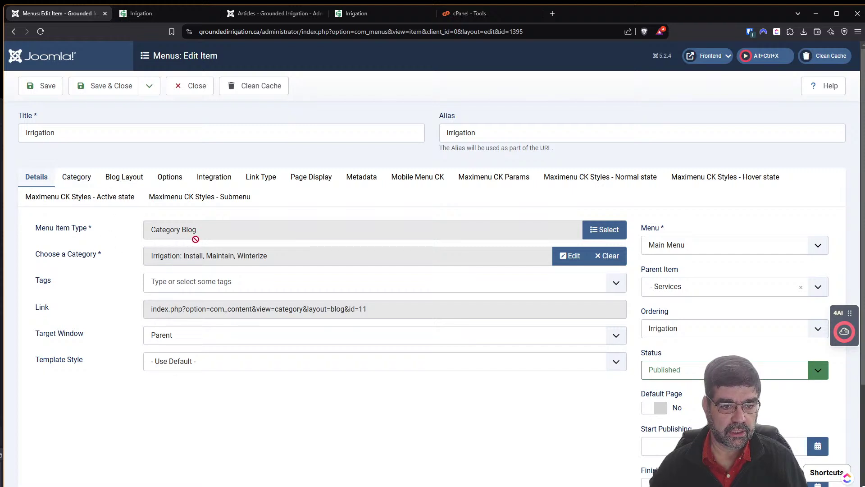
left_click(120, 180)
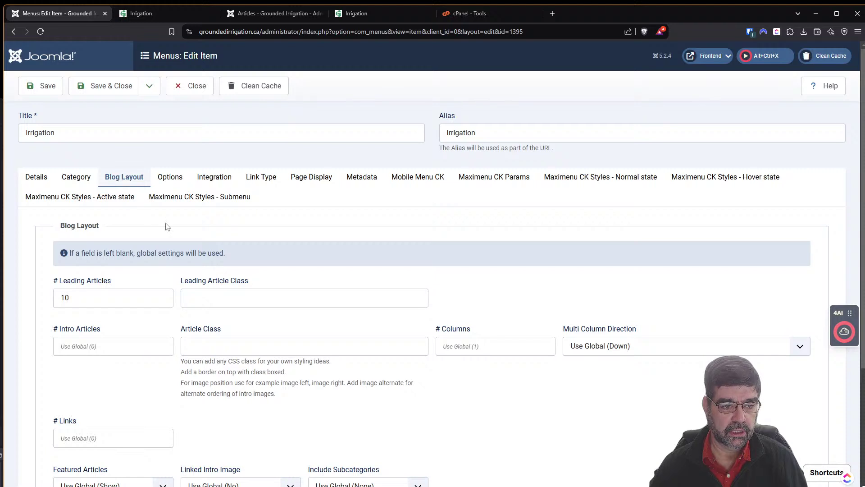
Review the Irrigation item's Blog Layout options, then return to the live Irrigation page.
scroll(135, 203, "down", 3)
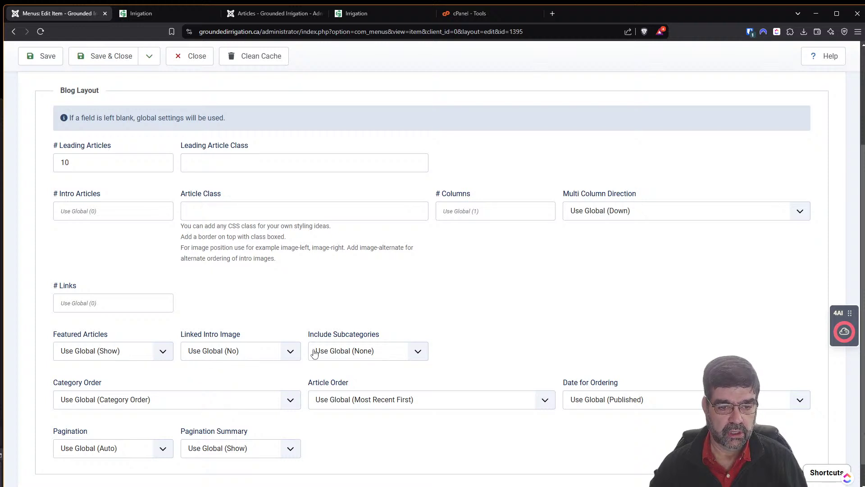
scroll(531, 302, "down", 1)
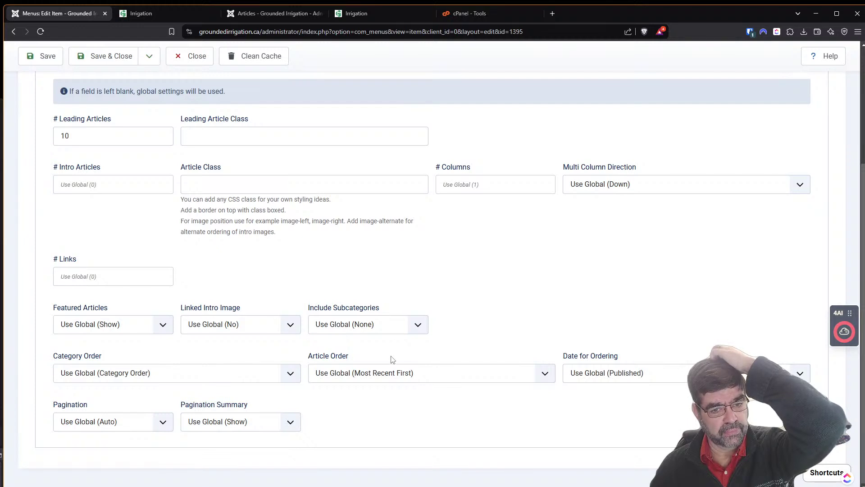
left_click(161, 14)
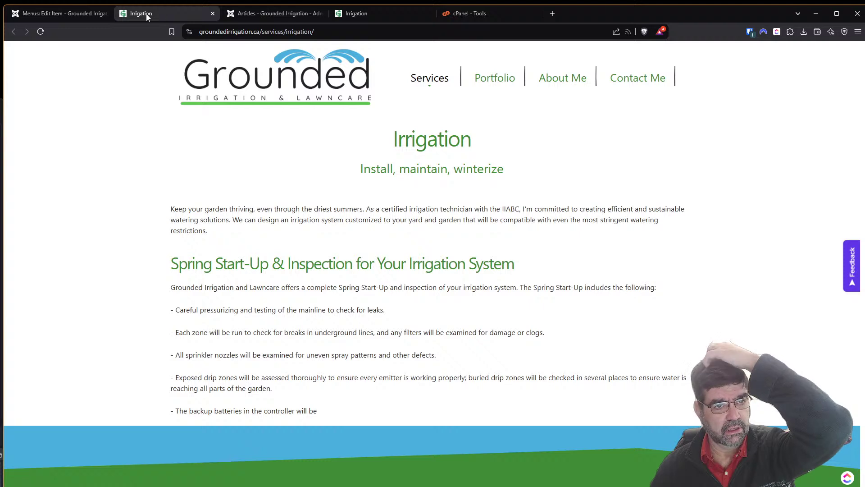
left_click(383, 14)
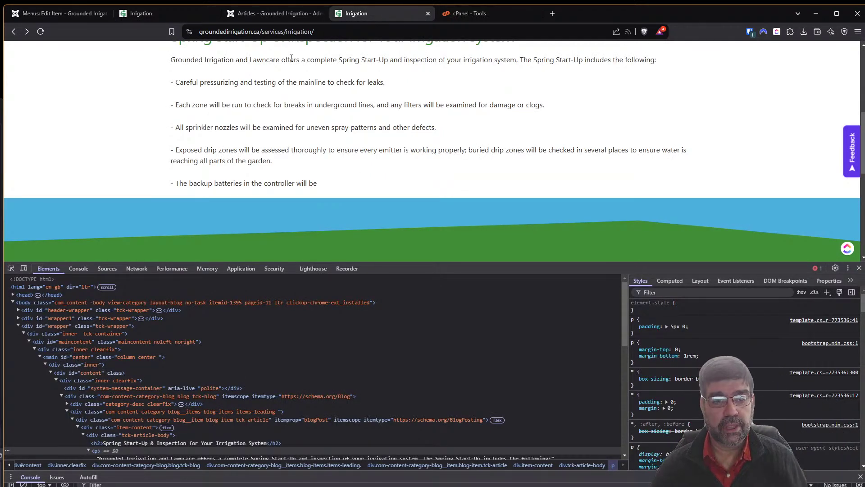
scroll(337, 154, "up", 2)
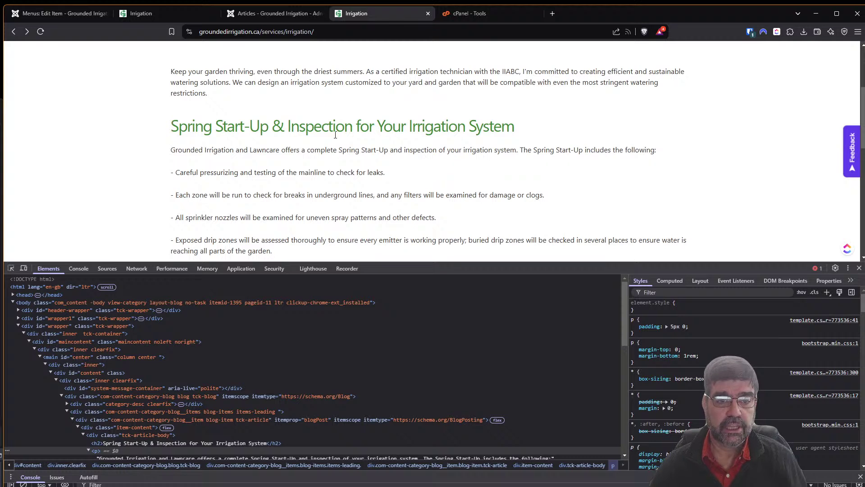
scroll(337, 154, "up", 3)
scroll(334, 164, "down", 2)
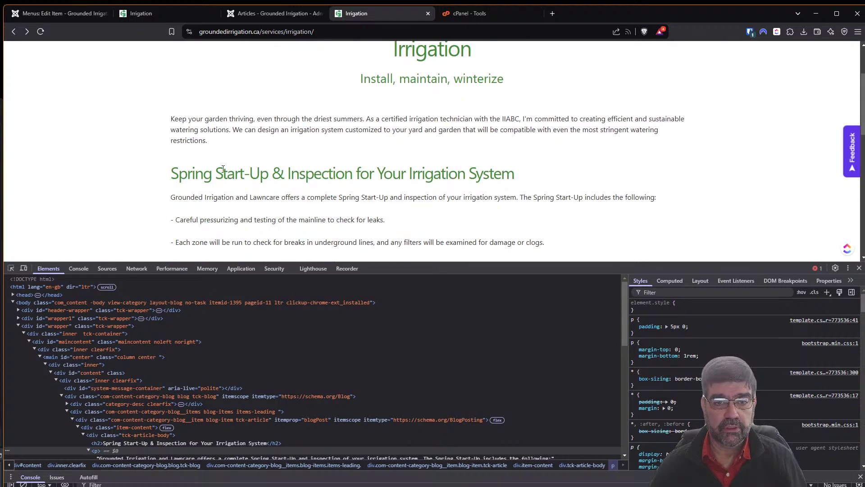
scroll(296, 143, "down", 1)
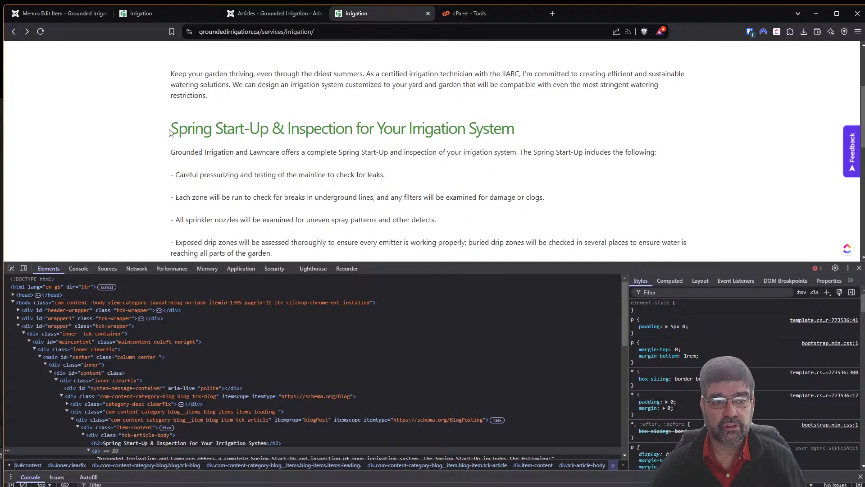
left_click_drag(170, 132, 513, 132)
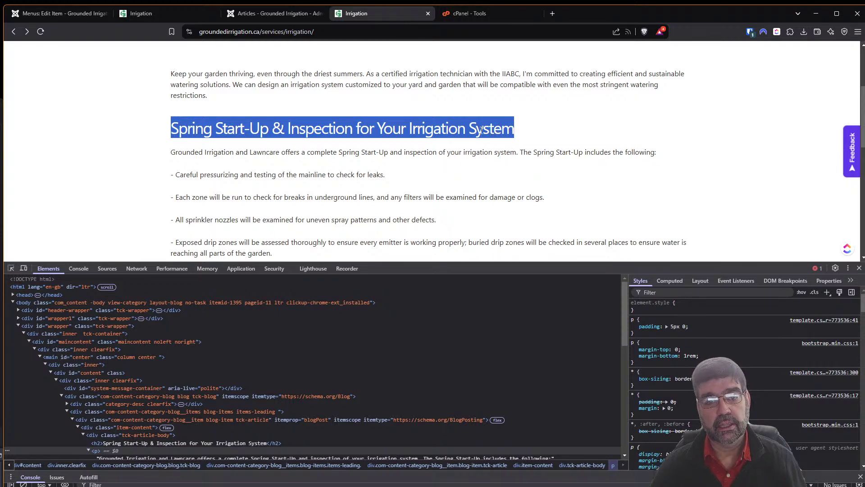
scroll(481, 130, "down", 1)
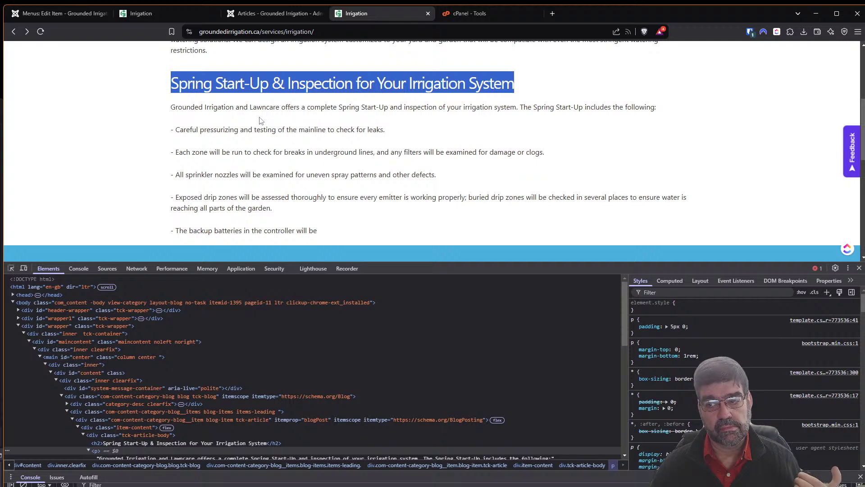
scroll(261, 120, "down", 2)
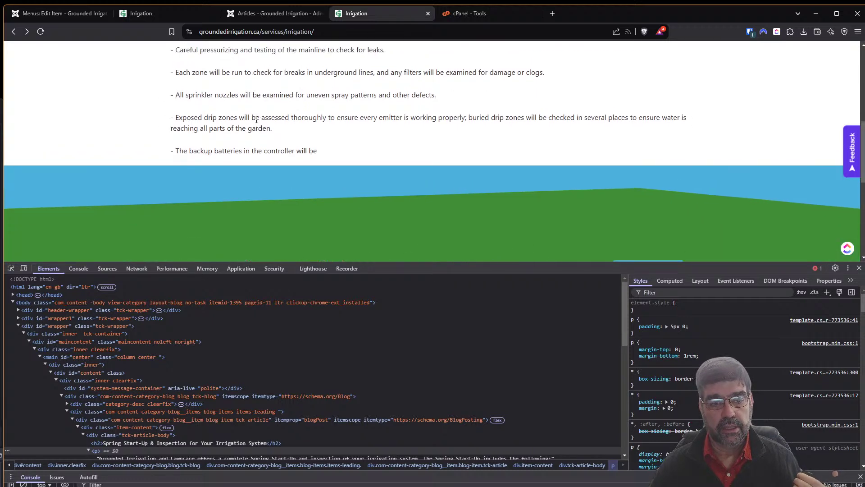
scroll(257, 119, "up", 2)
scroll(252, 125, "up", 2)
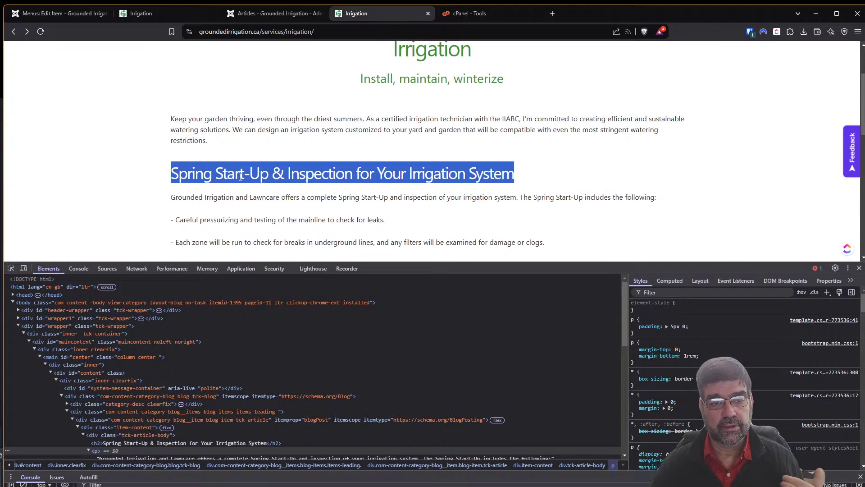
left_click(216, 172)
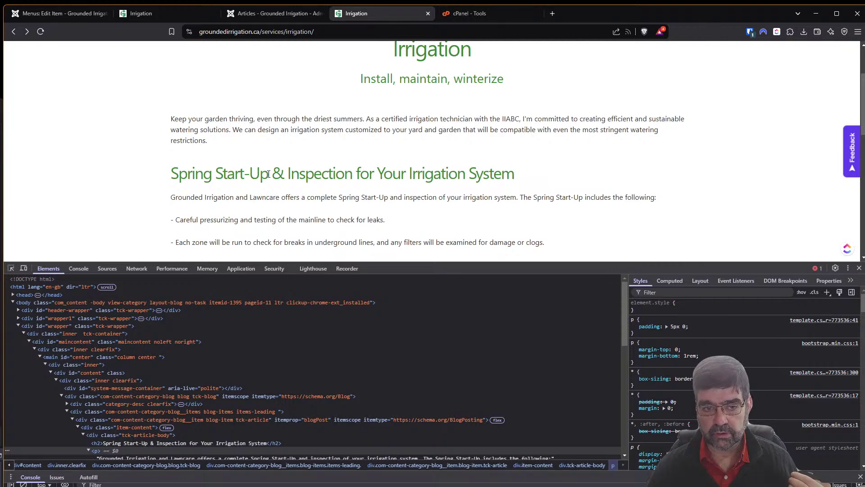
left_click(250, 16)
In a duplicated admin tab, open the Irrigation: Install, Maintain, Winterize category description for editing.
right_click(250, 16)
left_click(284, 97)
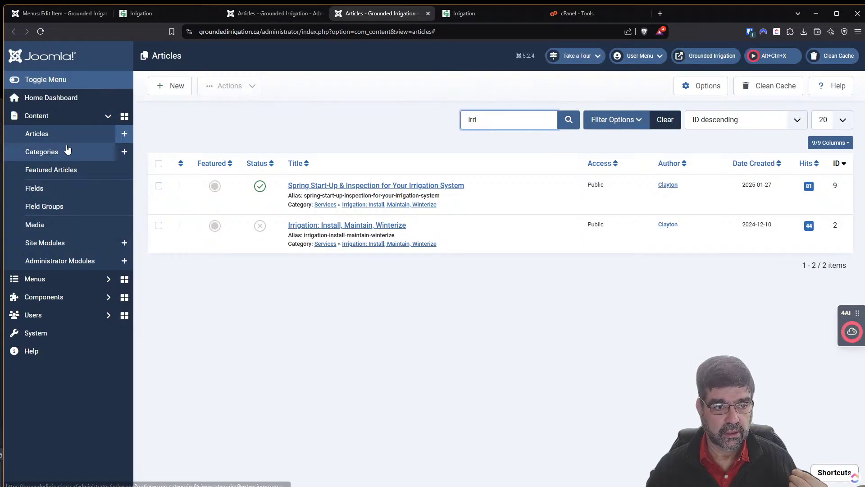
left_click(62, 151)
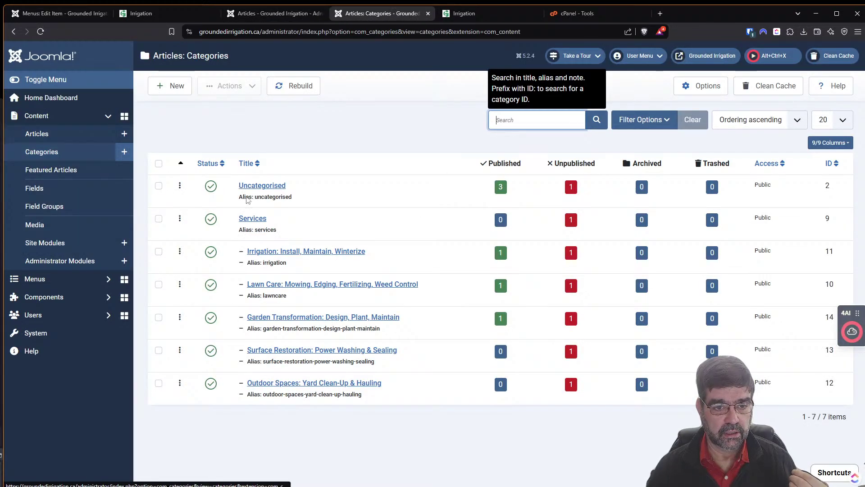
left_click(333, 256)
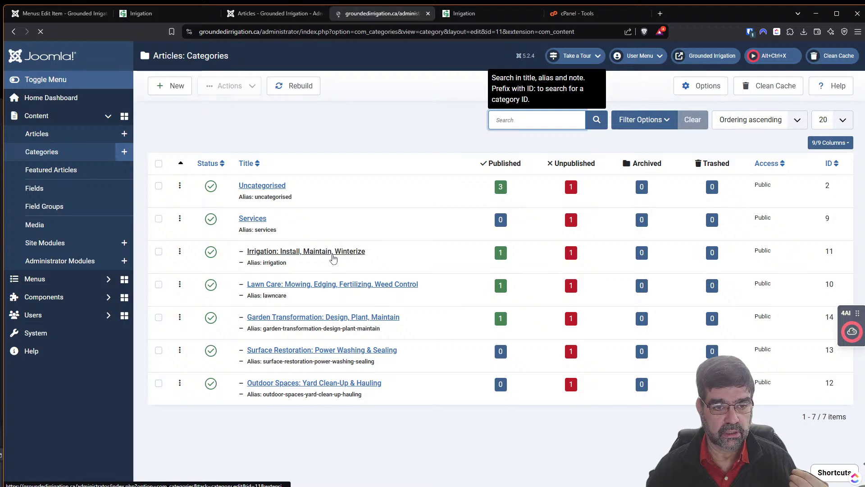
scroll(231, 345, "down", 1)
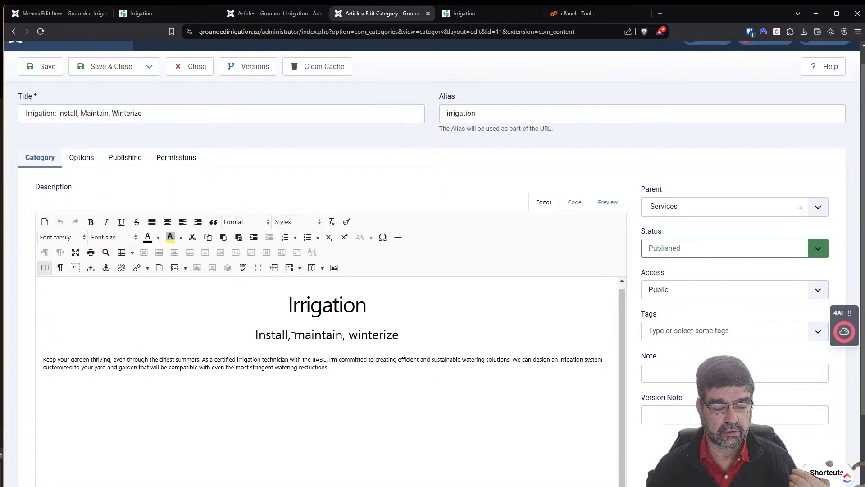
left_click(363, 345)
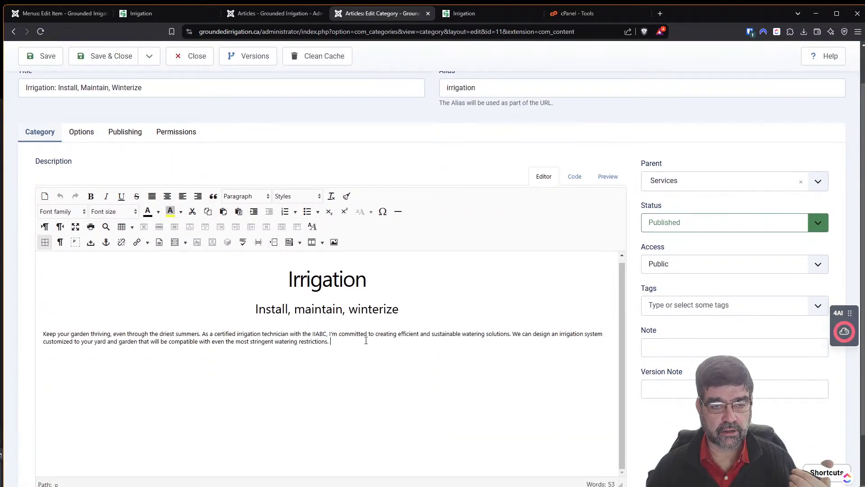
Compare with the live Irrigation page, where the list still stops at the backup batteries step.
left_click(469, 13)
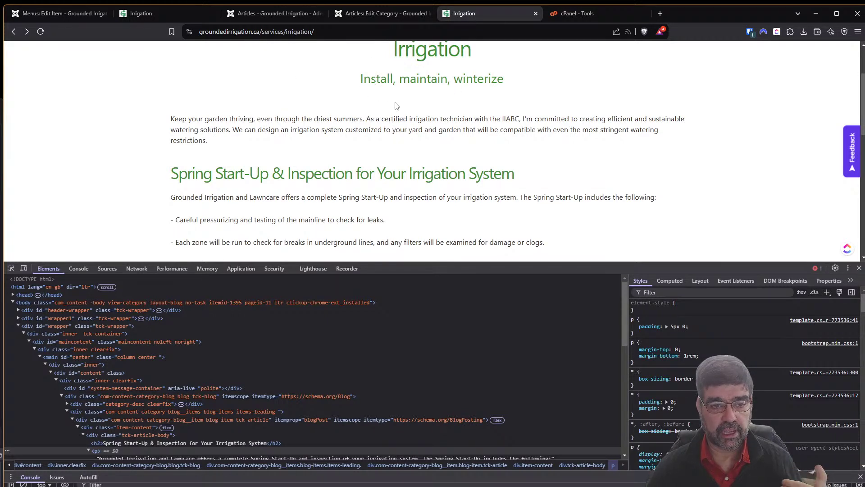
scroll(397, 106, "down", 2)
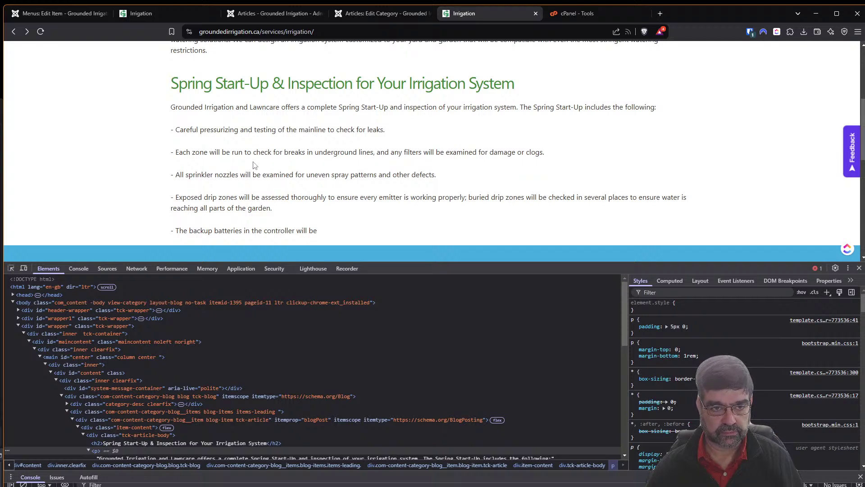
scroll(255, 166, "up", 1)
Copy the Spring Start-Up article text, from intro to last line, off the live page.
scroll(255, 163, "down", 1)
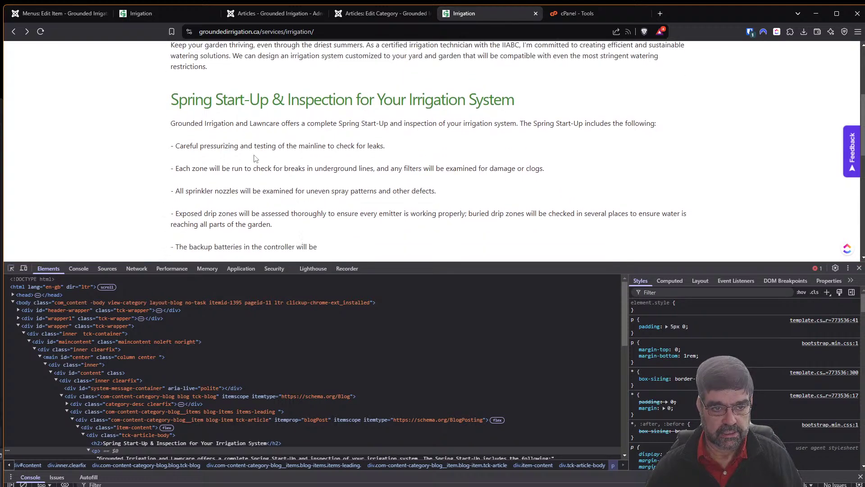
left_click_drag(173, 107, 322, 234)
right_click(305, 226)
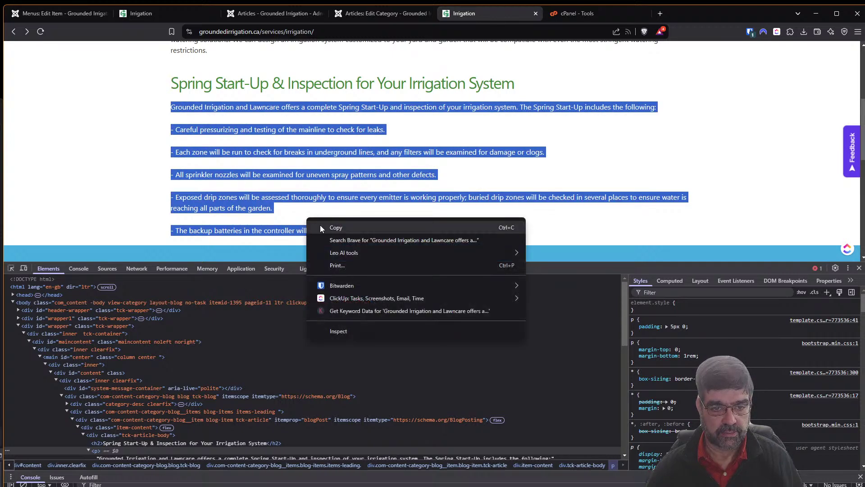
left_click(326, 226)
Ask Gemini how many characters, including spaces, are in the pasted article text.
left_click(661, 15)
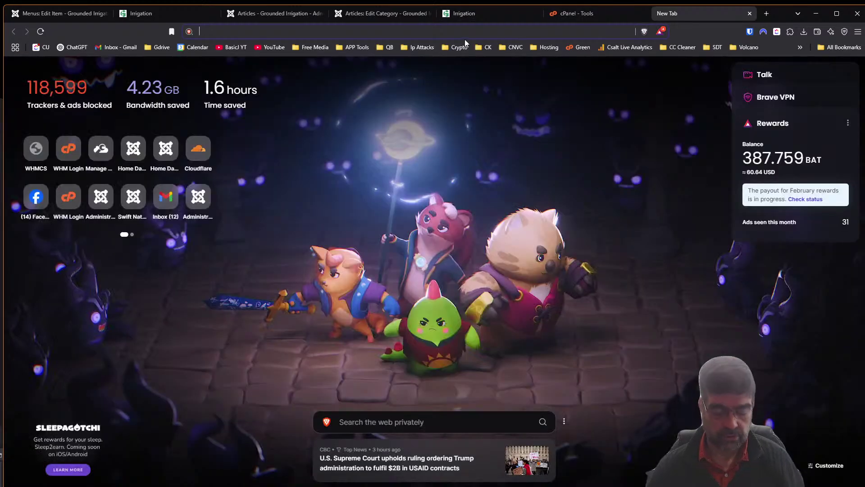
type("gem")
key("Return")
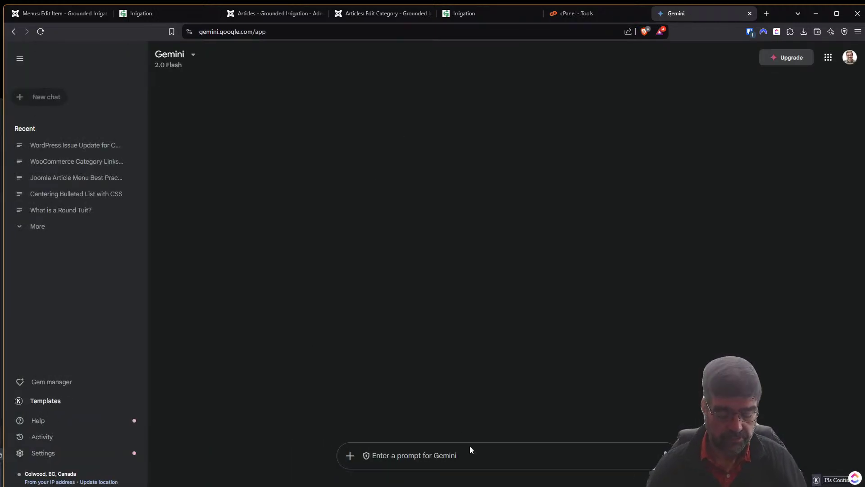
type("how many charac")
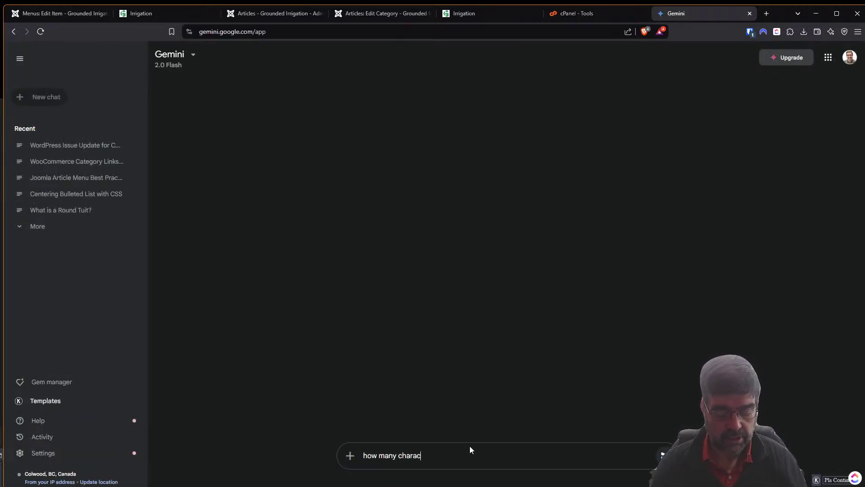
type("ters in t")
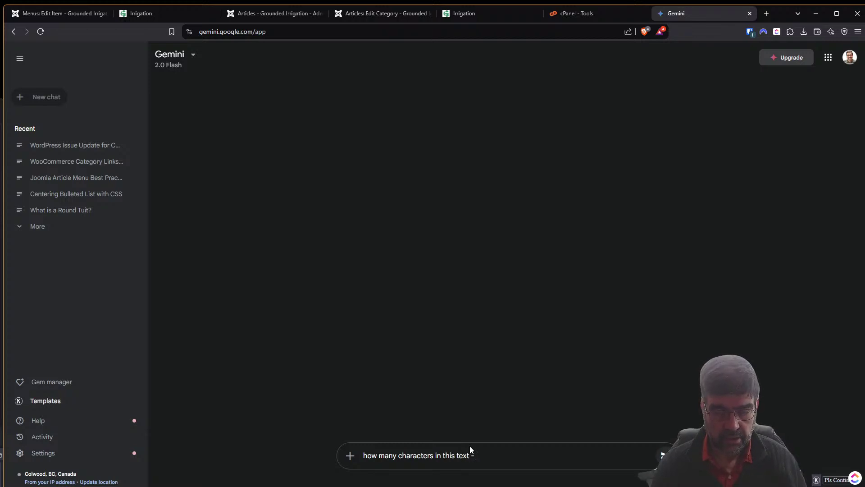
type("his text, incoluding")
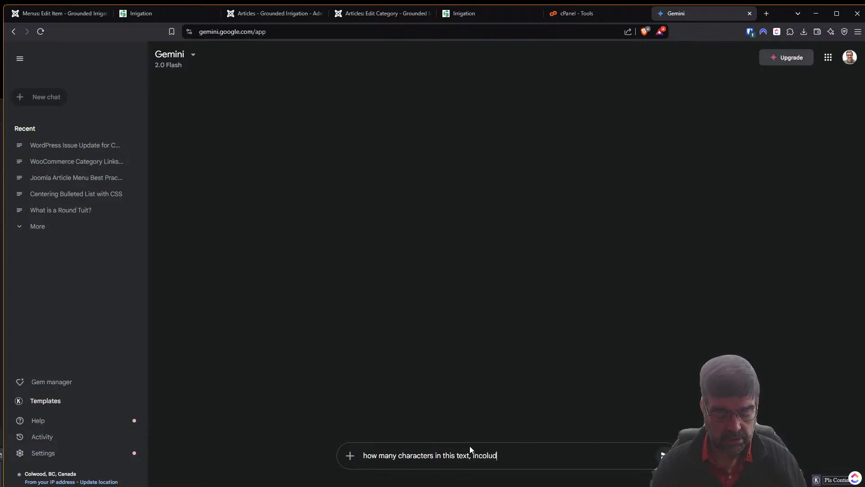
key("BackSpace")
key("BackSpace")
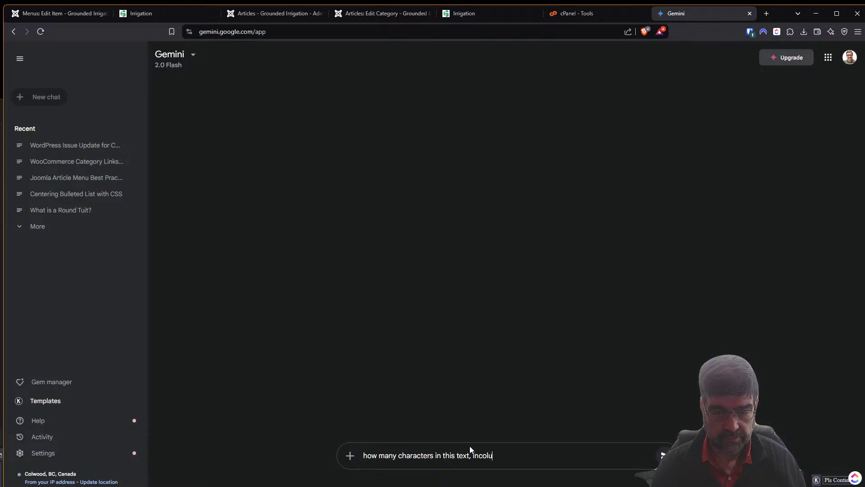
type("luding spaces:")
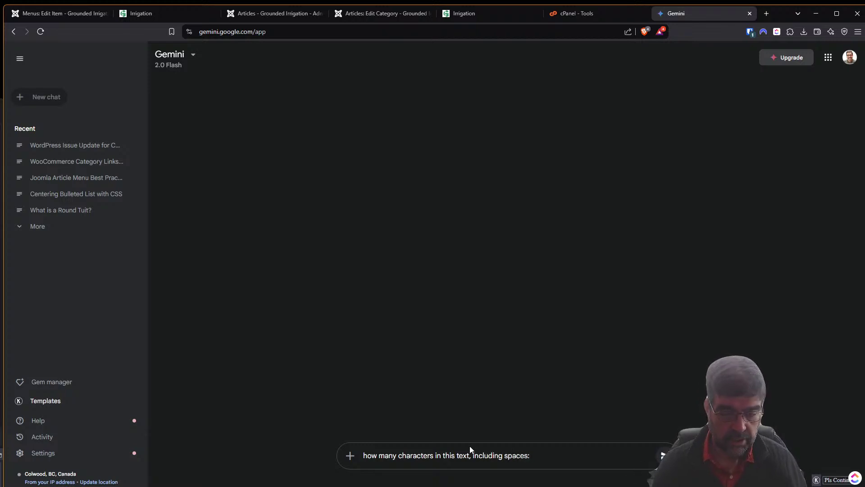
key("ctrl+v")
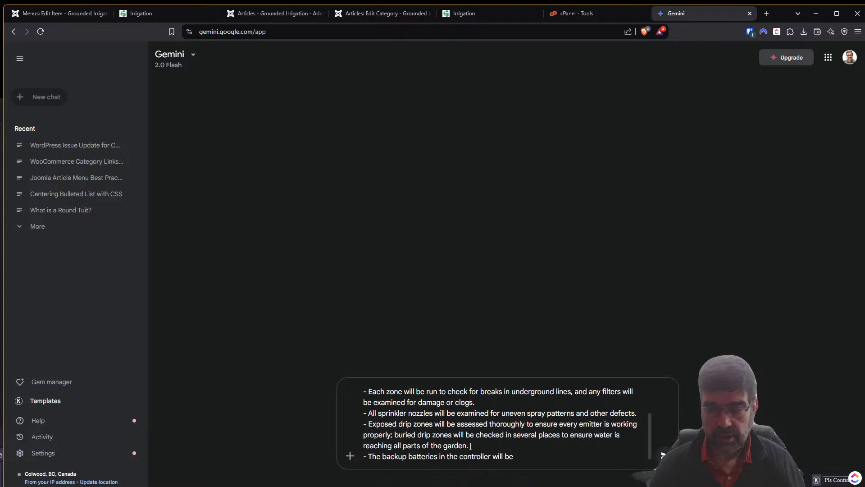
key("Return")
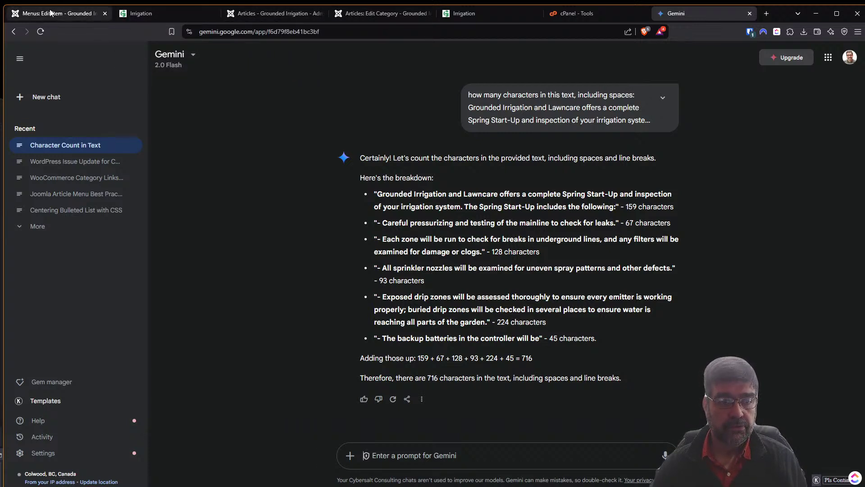
left_click(306, 15)
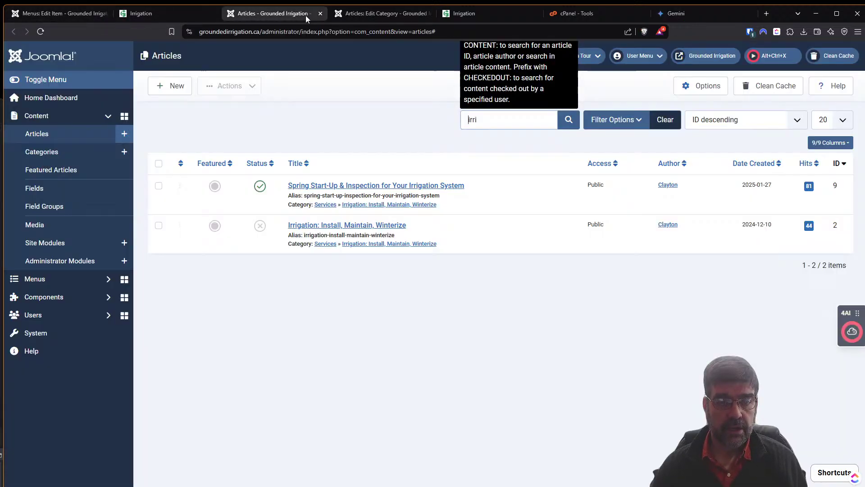
Insert a page break after Spring Start-Up's last step, save, and reload the live page.
left_click(365, 186)
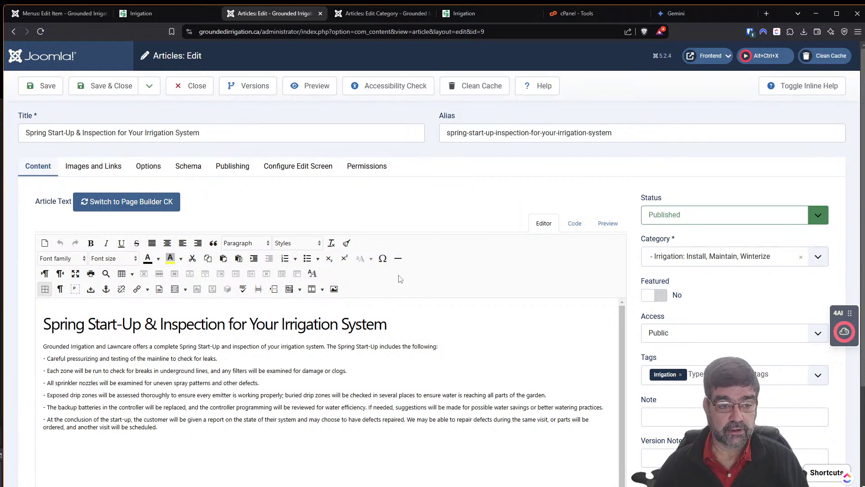
left_click(262, 293)
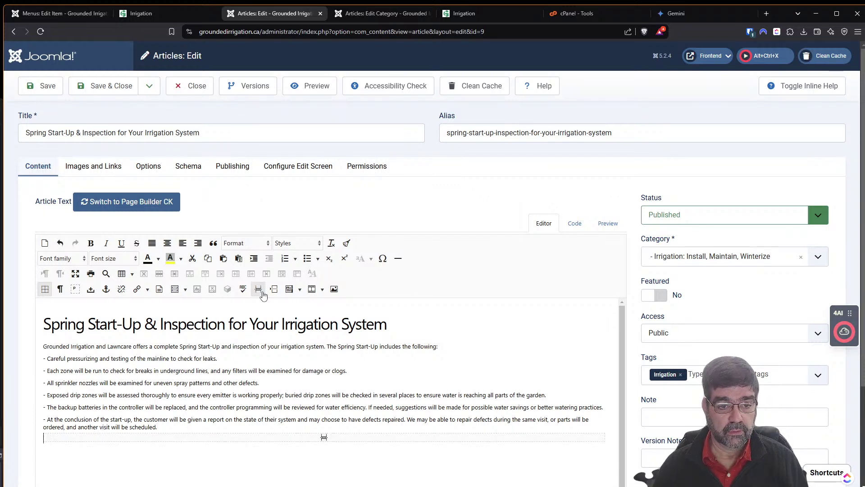
left_click(41, 89)
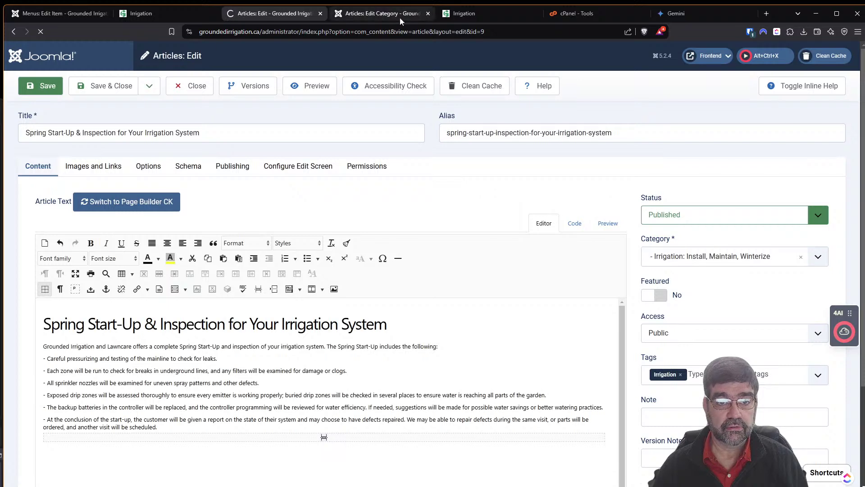
left_click(464, 13)
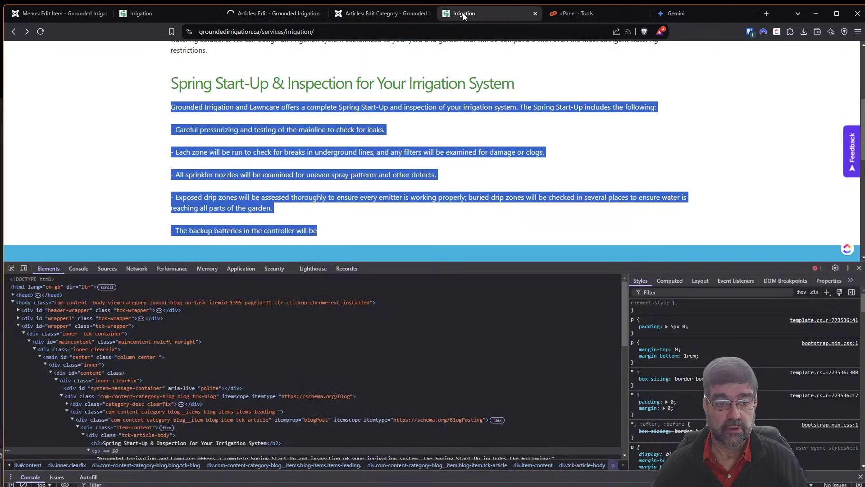
left_click(40, 31)
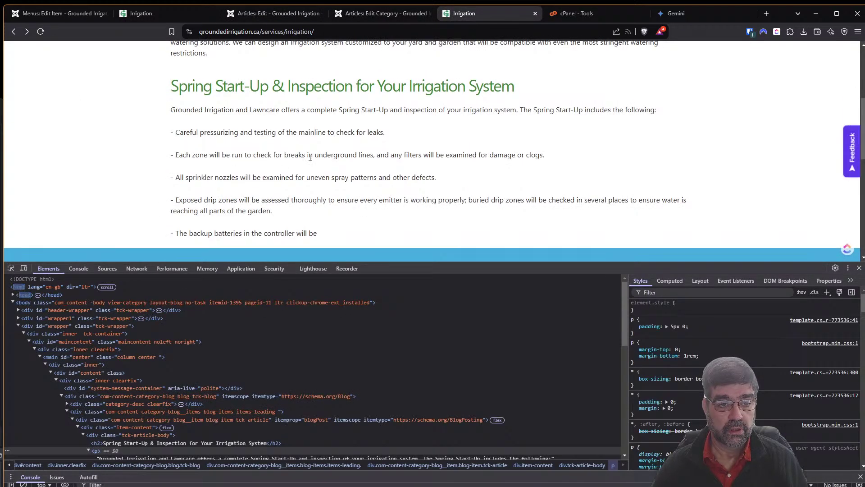
scroll(324, 163, "down", 1)
Delete the page break below the final step in the article editor.
left_click(275, 13)
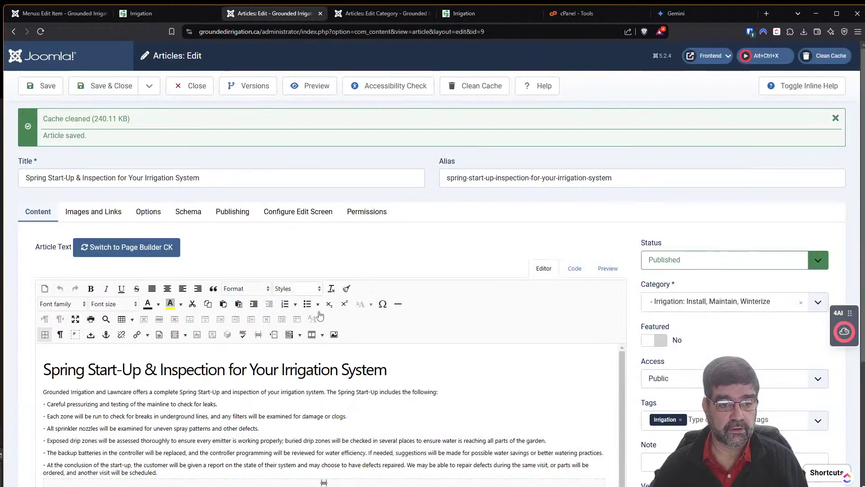
scroll(281, 420, "down", 1)
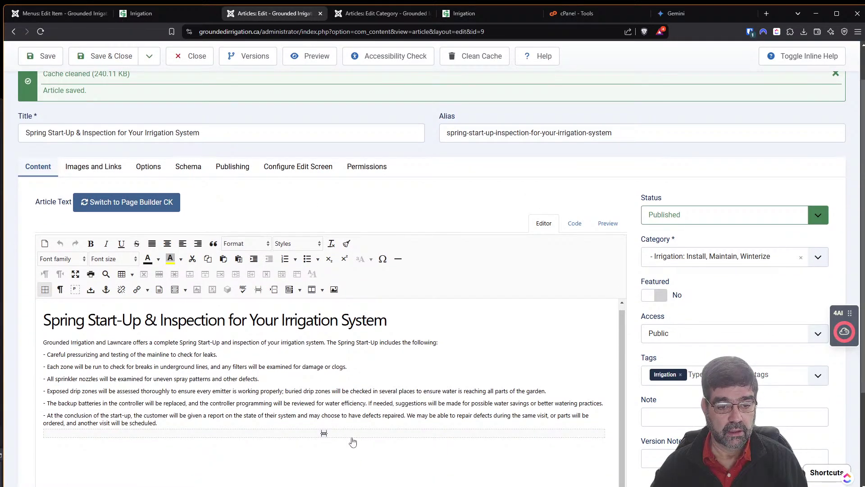
left_click(179, 424)
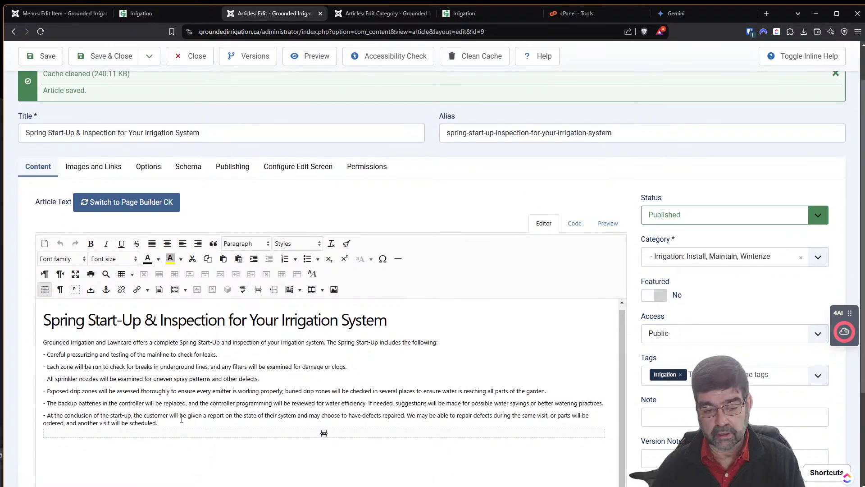
key("Delete")
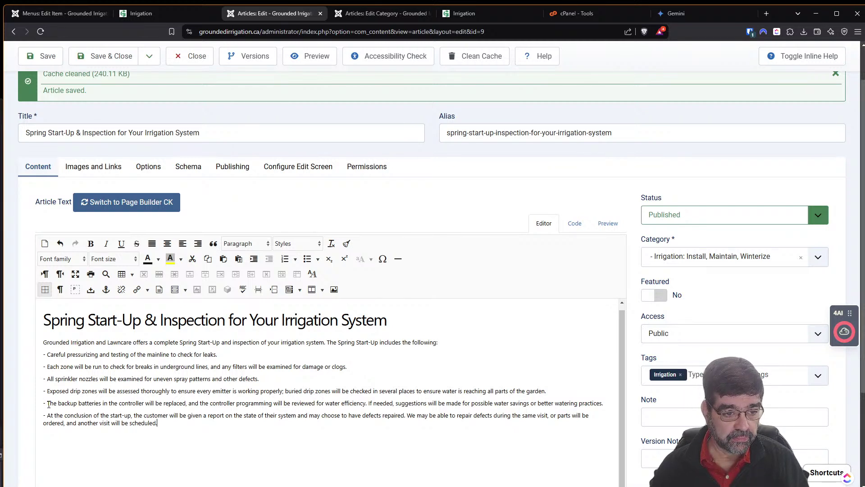
Add 'Hello' to the batteries step, save, and reload the live Irrigation page.
type("Hello")
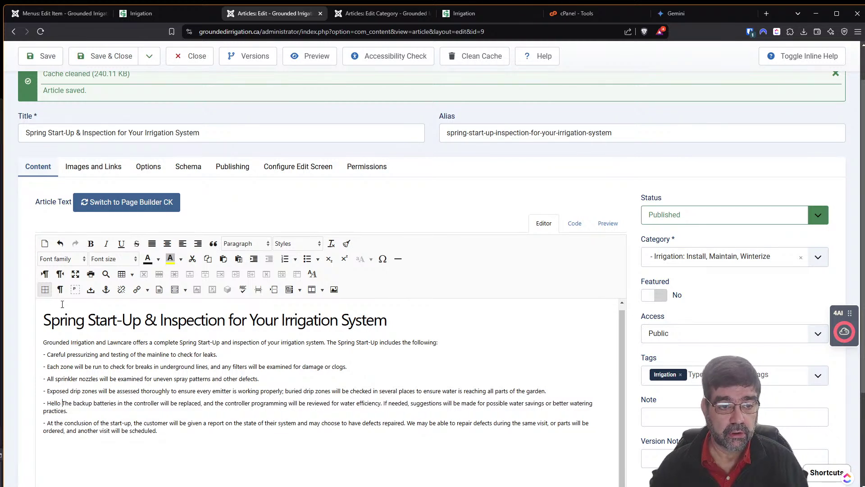
left_click(38, 59)
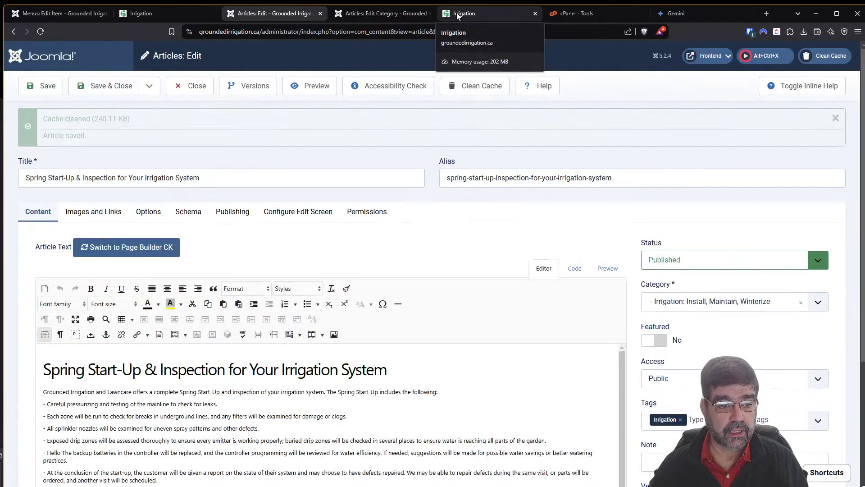
left_click(457, 15)
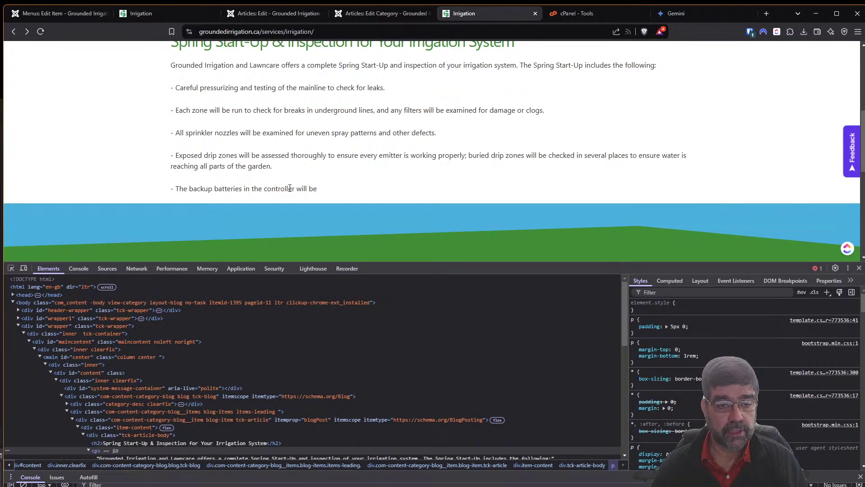
left_click(42, 33)
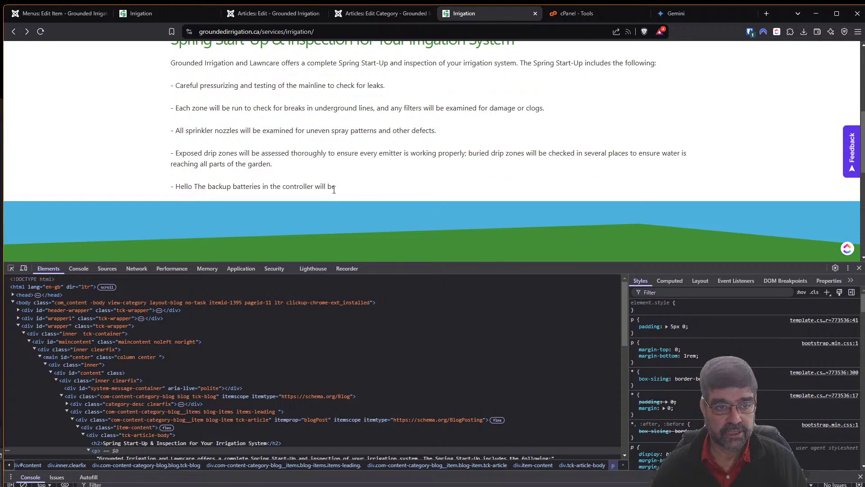
Repeat 'Hello' five times before the batteries text, save, and reload the live page.
left_click(275, 13)
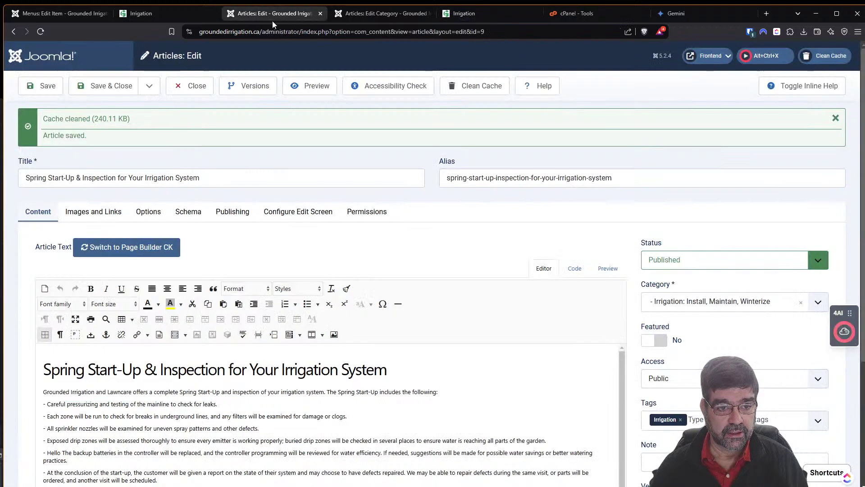
left_click(60, 448)
double_click(55, 448)
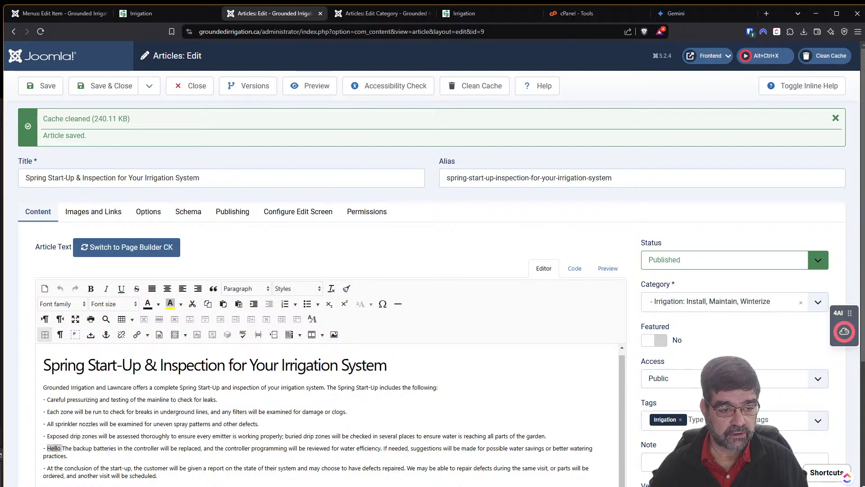
key("ctrl+c")
key("ctrl+v")
key("ctrl+v")
key("ctrl+v")
key("ctrl+v")
key("ctrl+v")
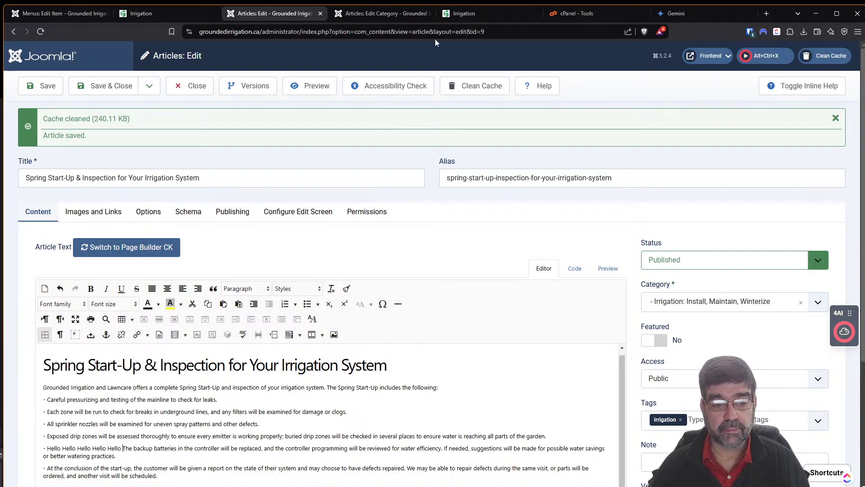
left_click(56, 90)
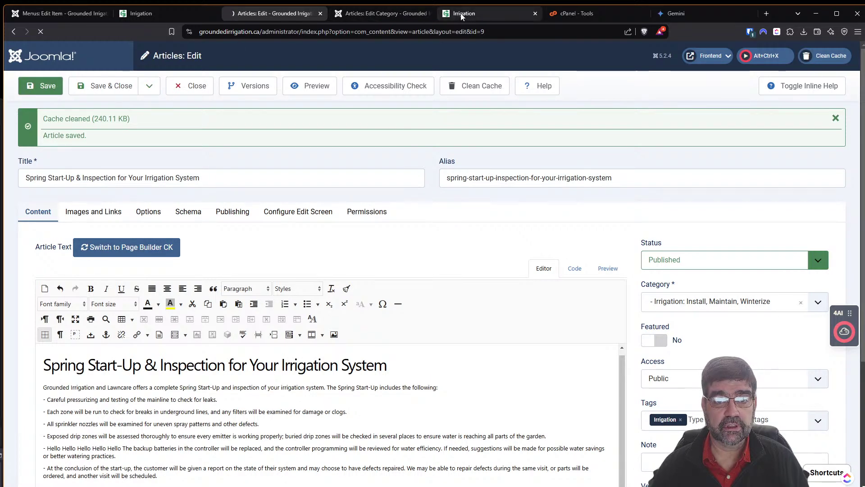
left_click(464, 13)
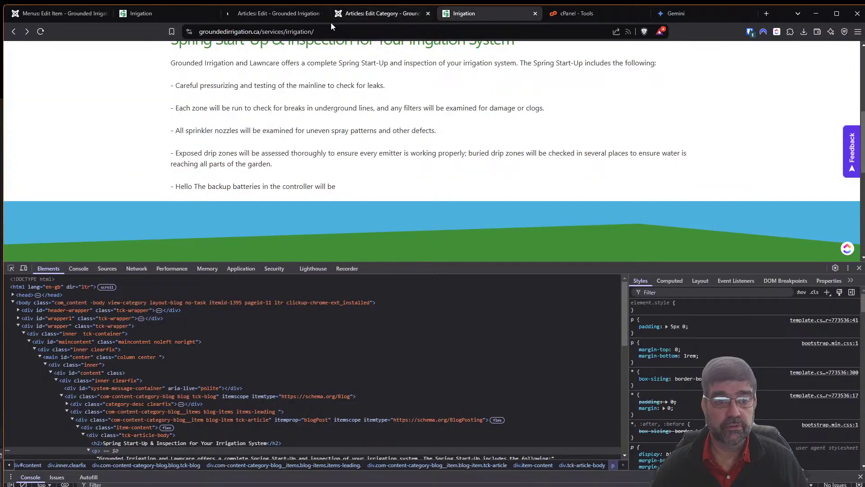
left_click(41, 33)
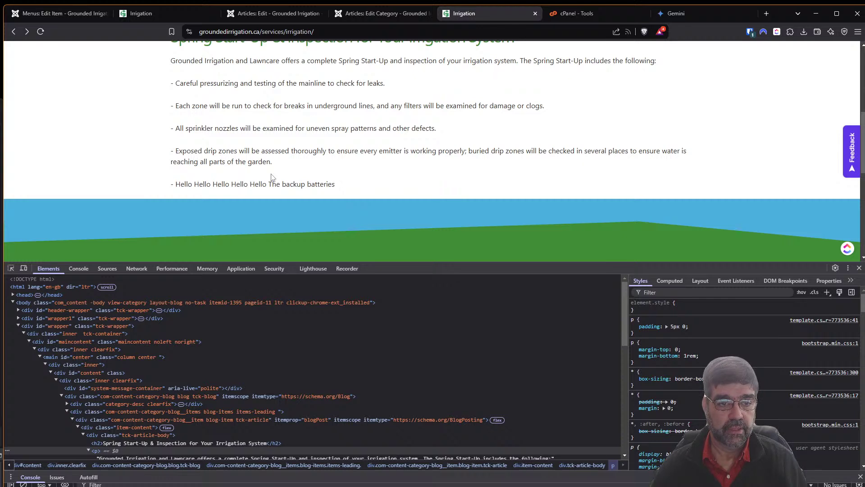
Delete the five Hello words from the batteries line and save the article with Ctrl+S.
scroll(270, 185, "up", 1)
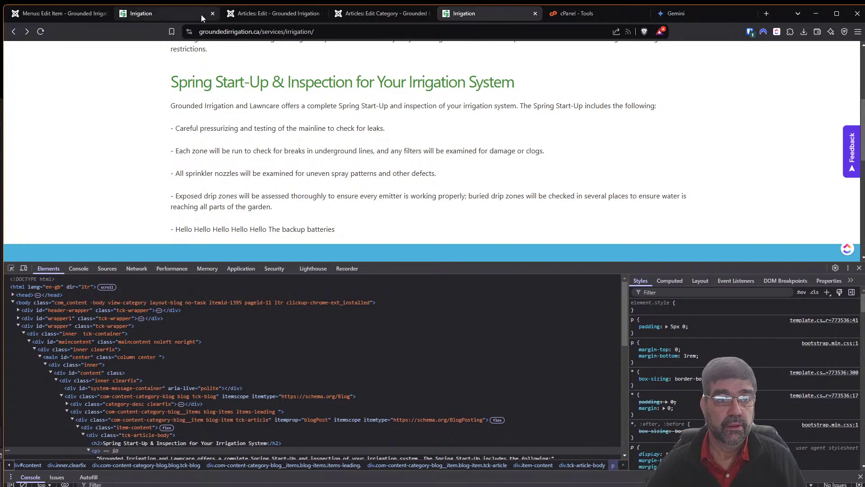
left_click(253, 16)
scroll(162, 233, "down", 4)
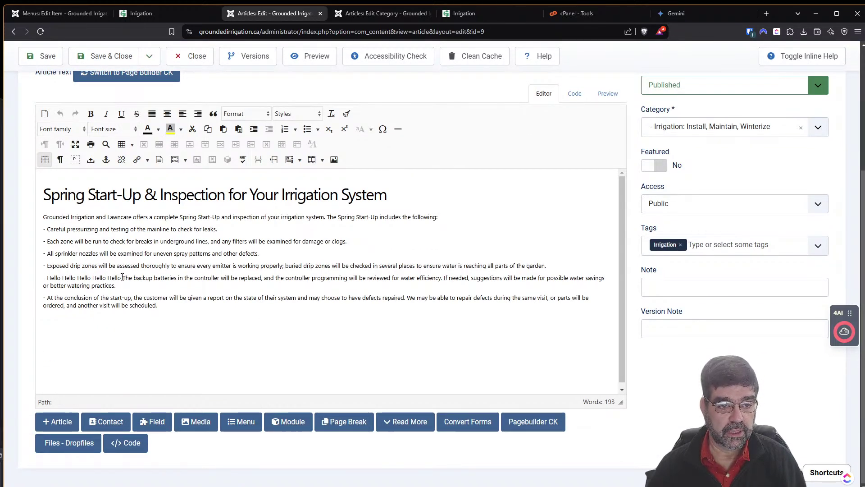
left_click_drag(119, 278, 51, 278)
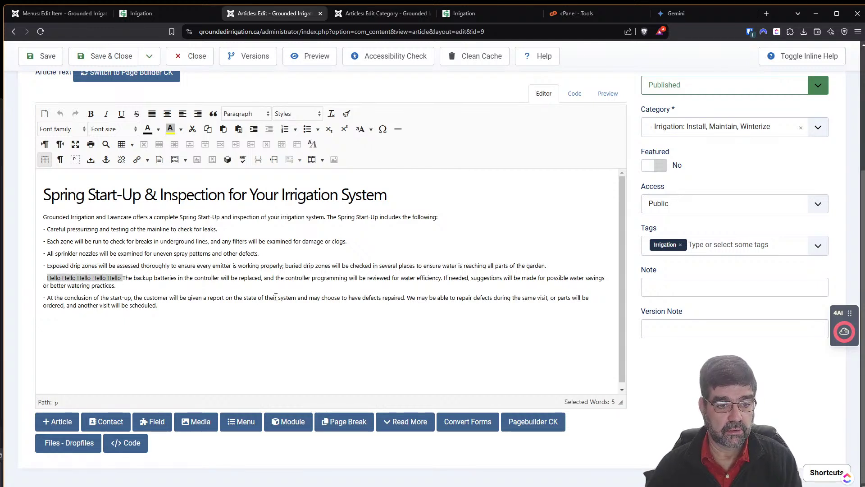
key("Delete")
key("ctrl+s")
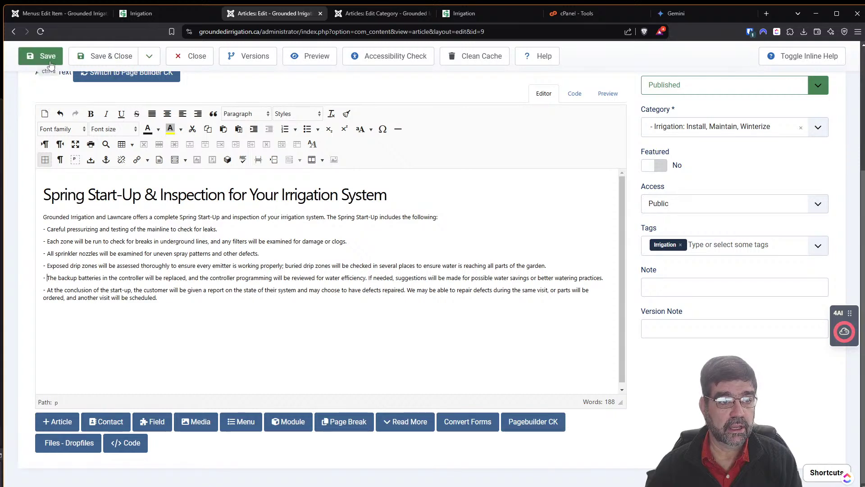
left_click(464, 13)
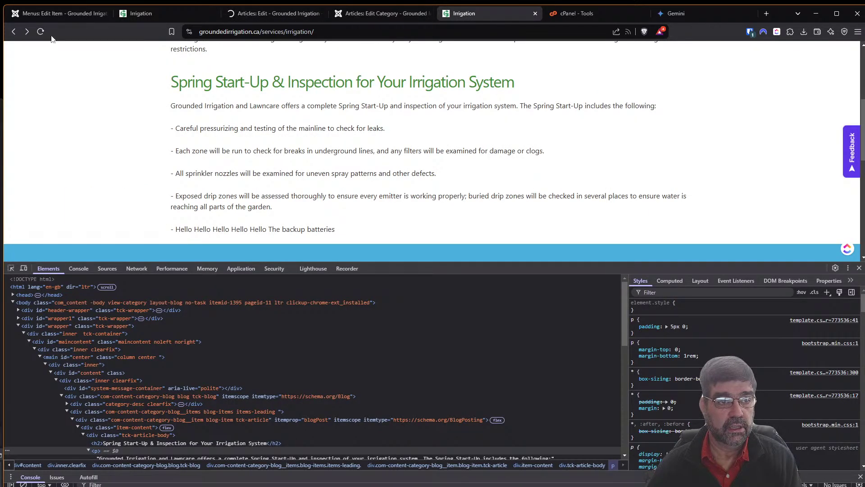
Reload the live Irrigation page to check the truncated batteries step, then return to the menu item settings.
left_click(41, 31)
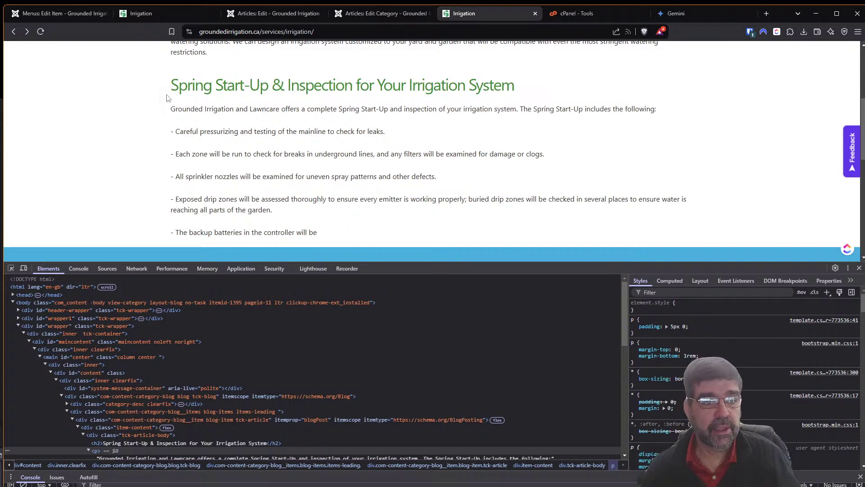
left_click(44, 14)
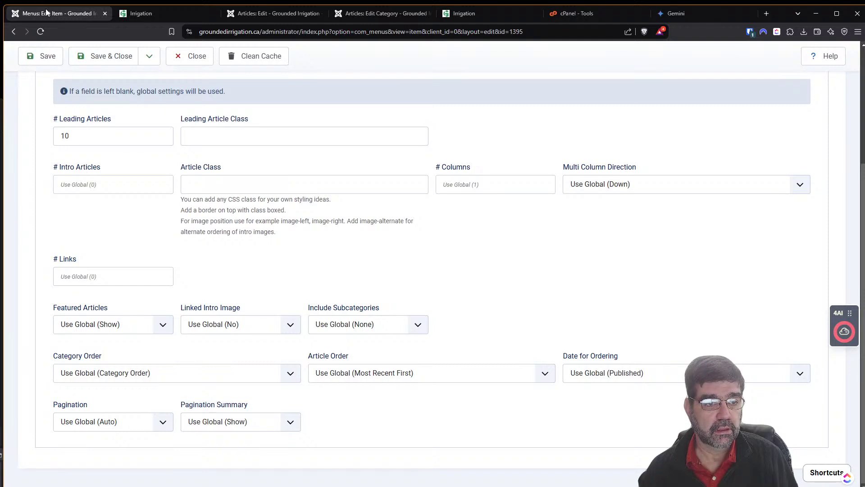
Start a new Main Menu item titled 'Irrigation' of type Articles » Single Article.
left_click(197, 56)
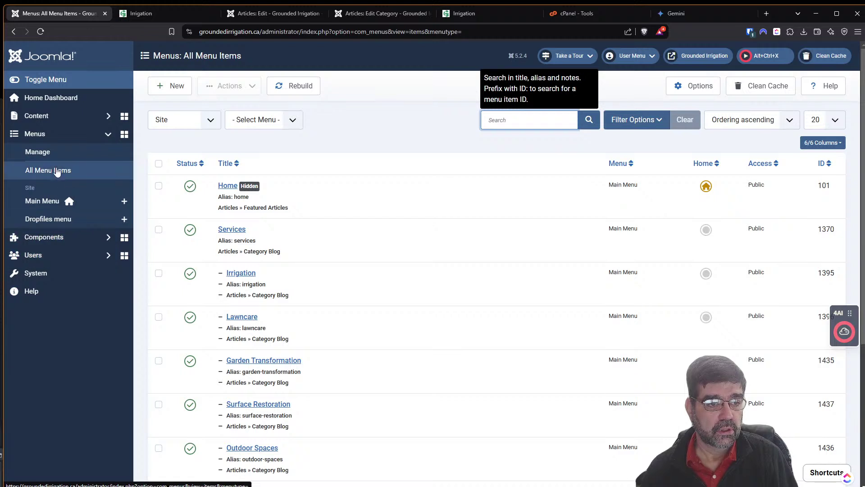
left_click(124, 206)
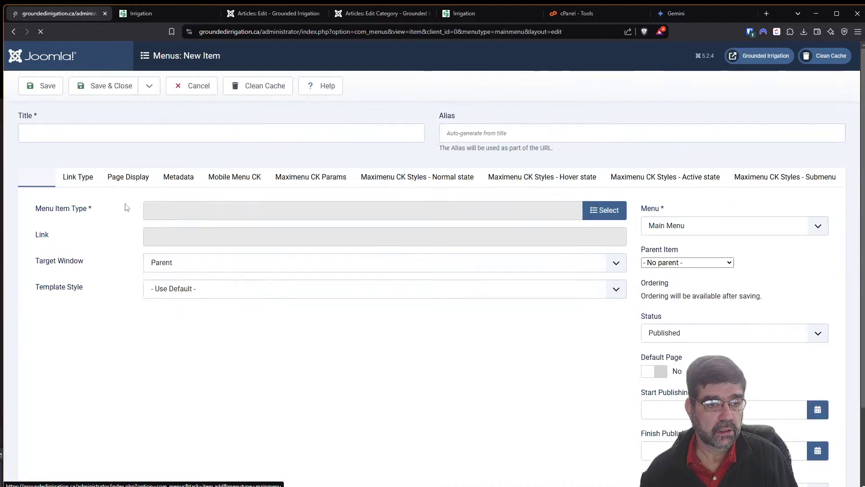
left_click(102, 129)
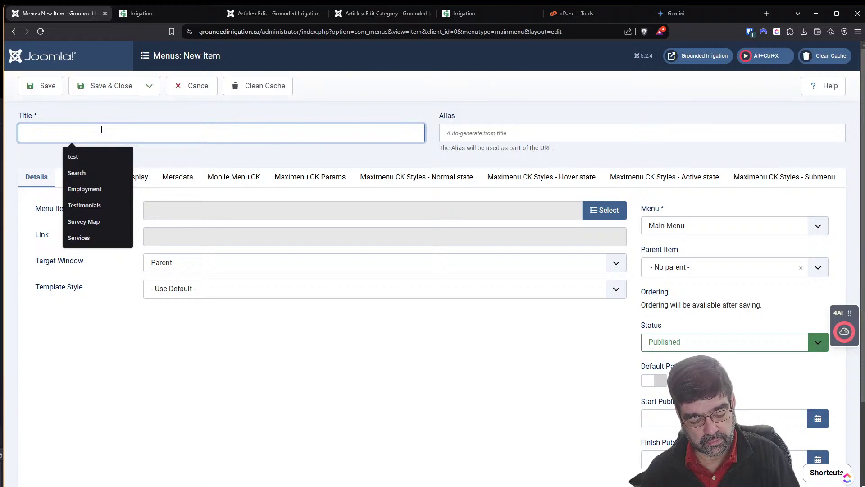
type("Irrigatio")
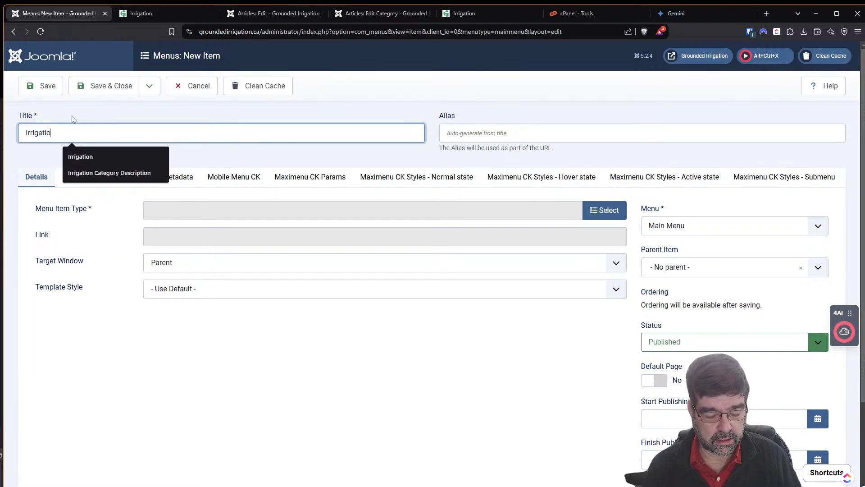
type("n")
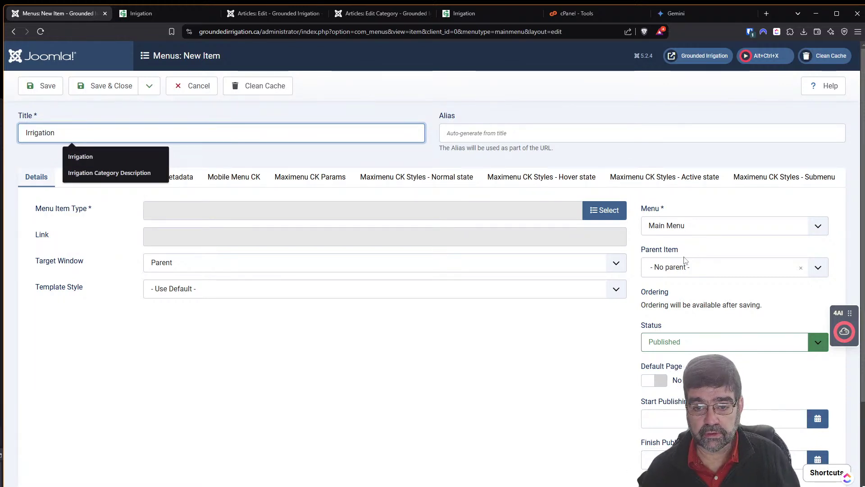
left_click(589, 210)
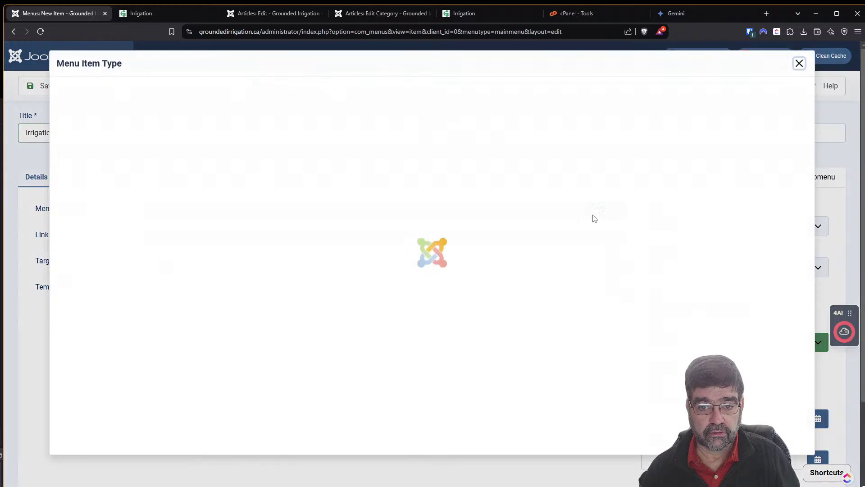
left_click(78, 115)
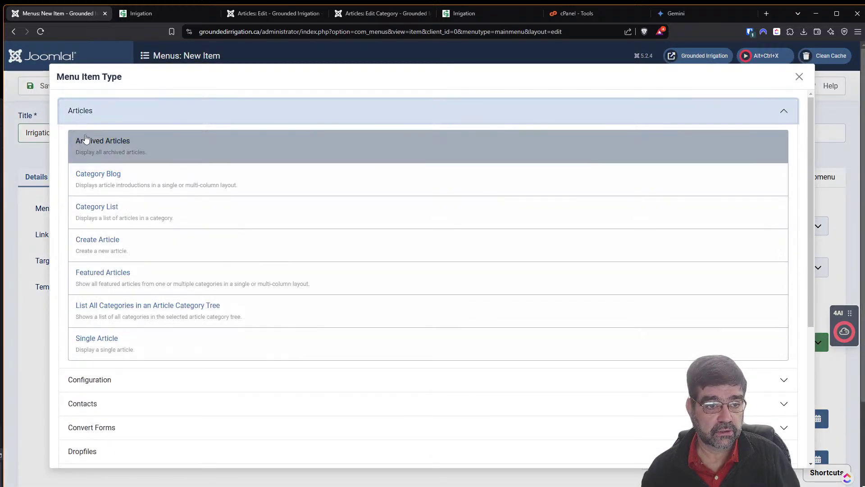
left_click(109, 358)
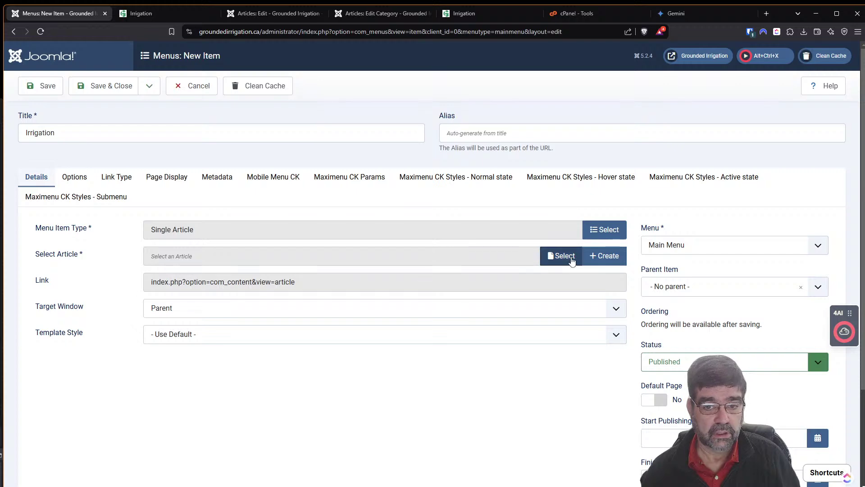
Link the Spring Start-Up article, set alias '123', and save the menu item.
left_click(570, 261)
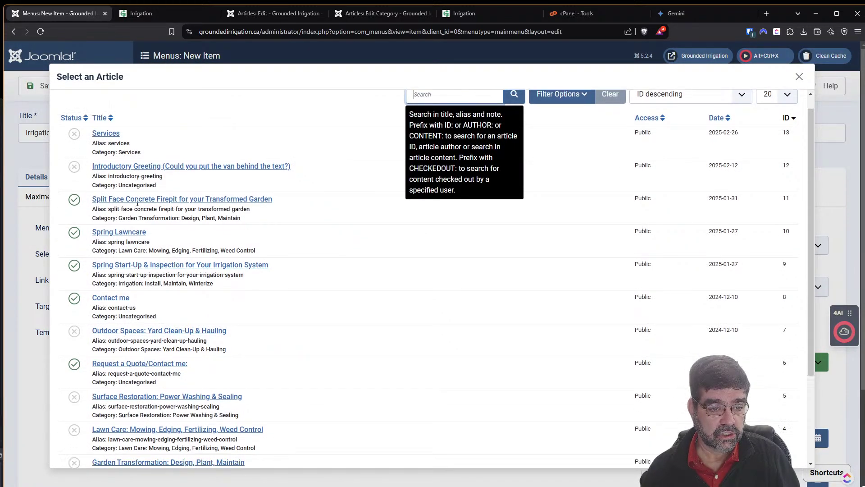
scroll(137, 202, "down", 2)
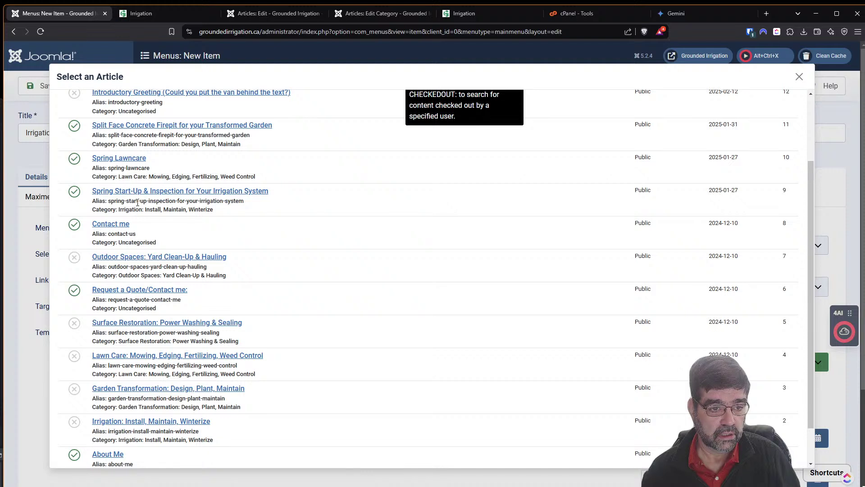
scroll(138, 203, "down", 1)
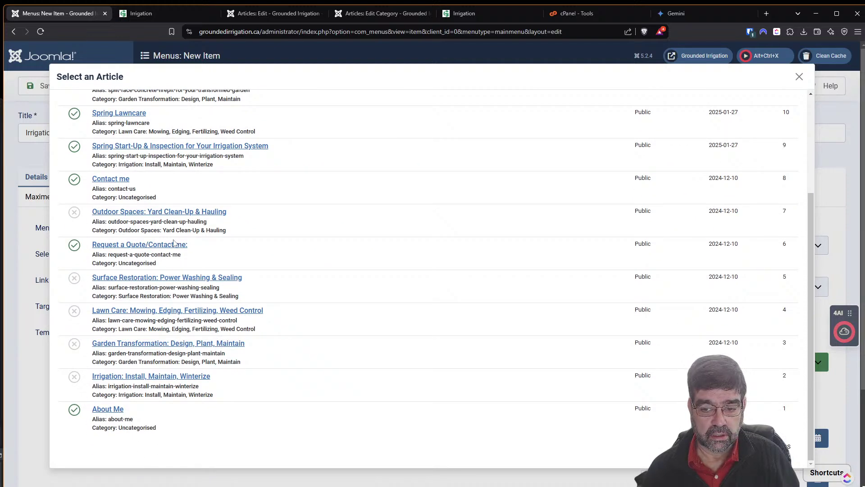
scroll(174, 242, "up", 2)
scroll(174, 242, "up", 1)
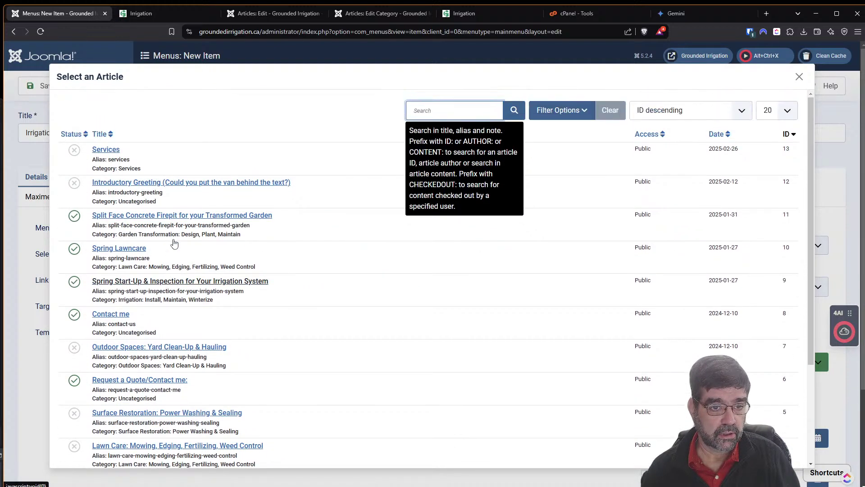
left_click(466, 108)
type("i")
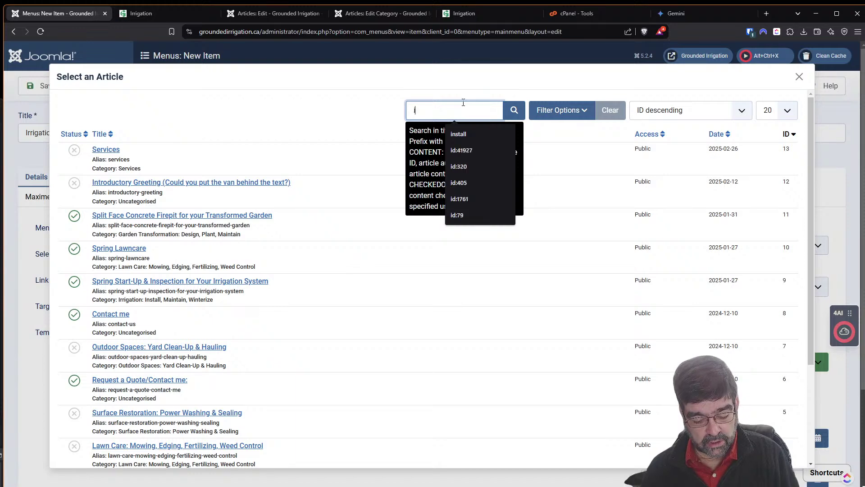
type("rr")
key("Return")
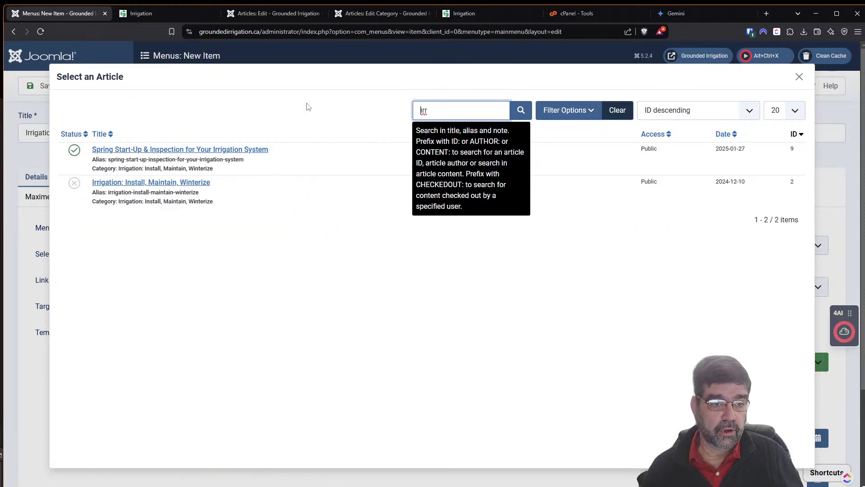
left_click(223, 150)
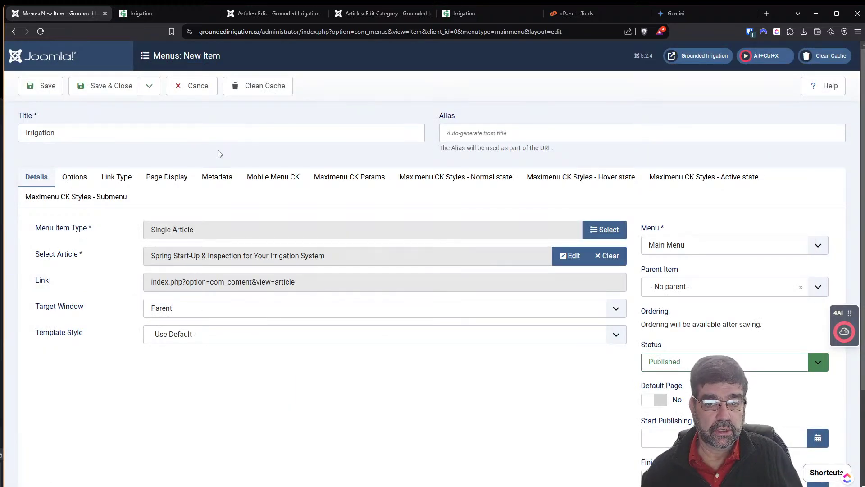
left_click(474, 134)
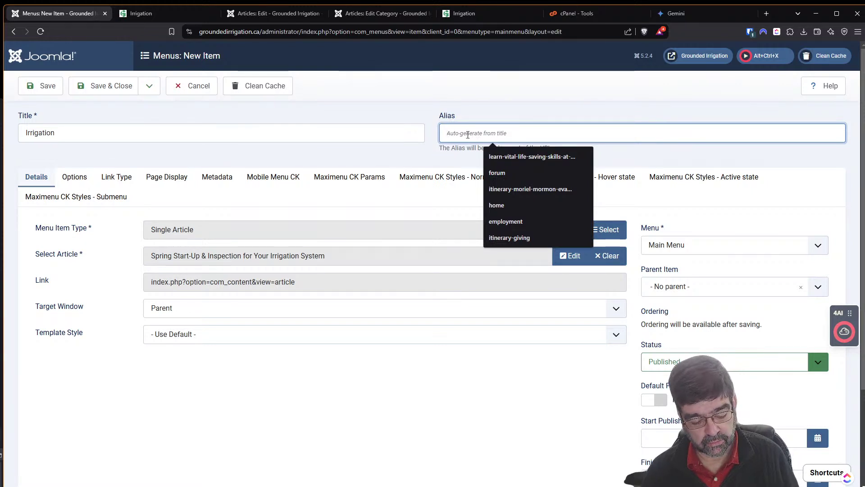
type("123")
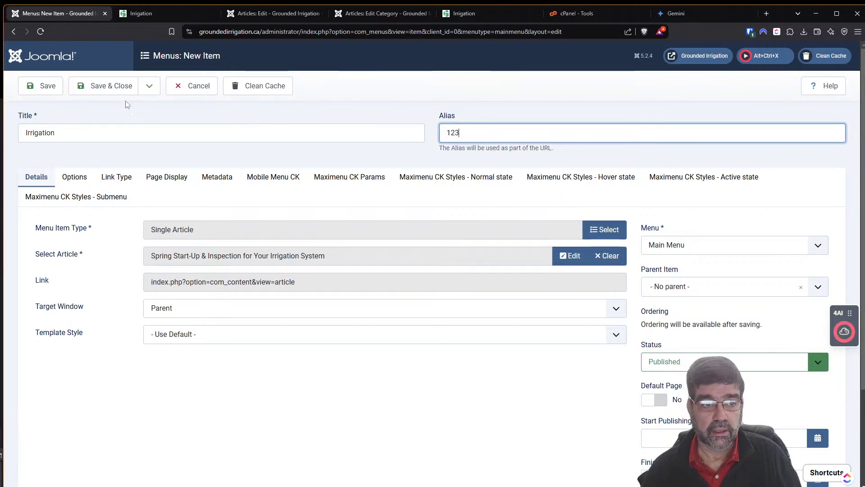
left_click(44, 86)
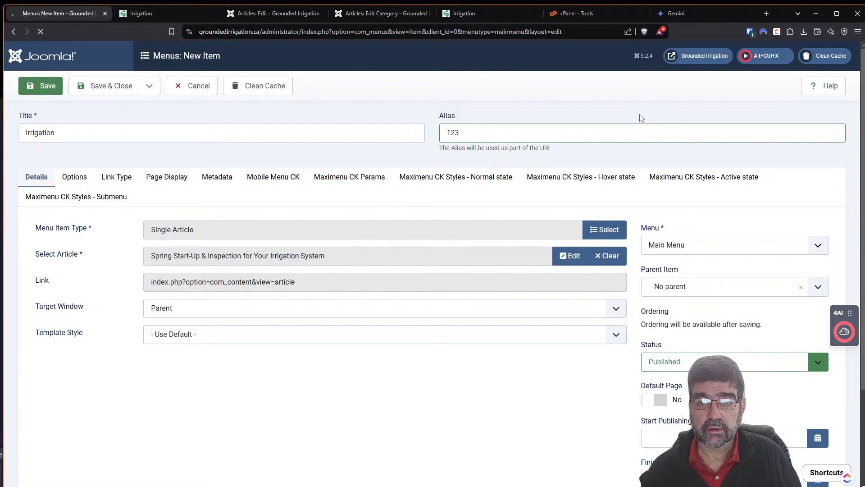
Preview the Irrigation link's Spring Start-Up article on the site, then close the item editor.
mouse_move(714, 67)
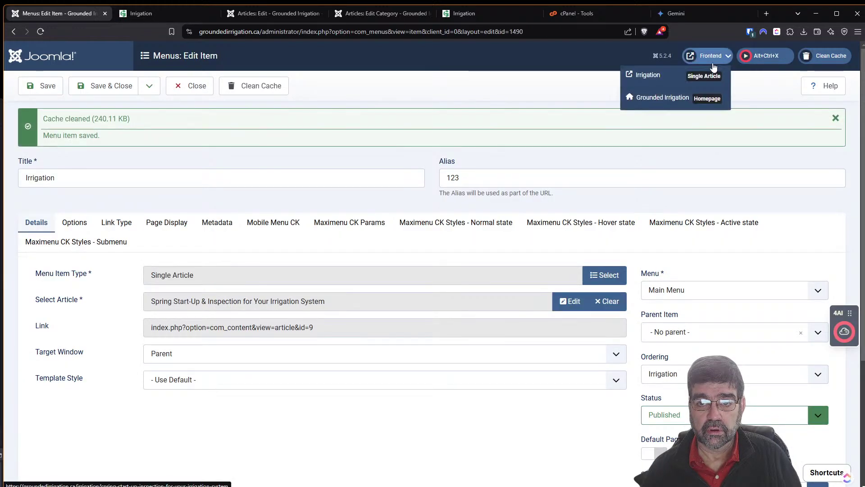
left_click(672, 80)
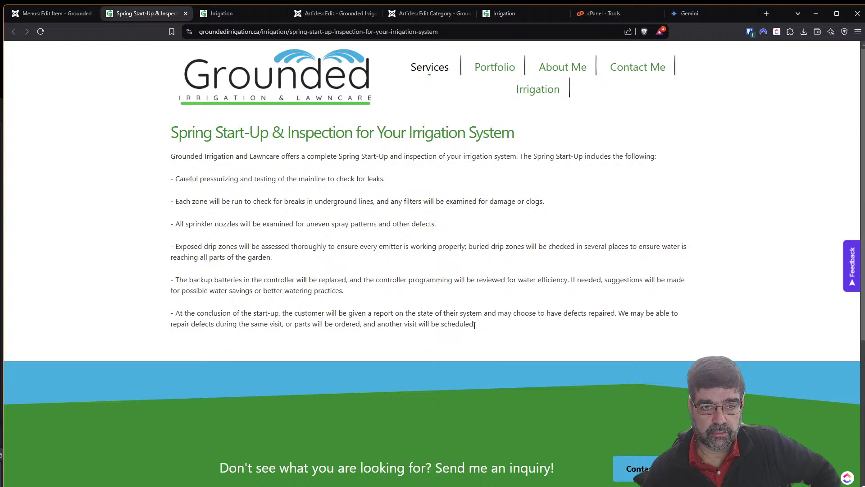
left_click(42, 13)
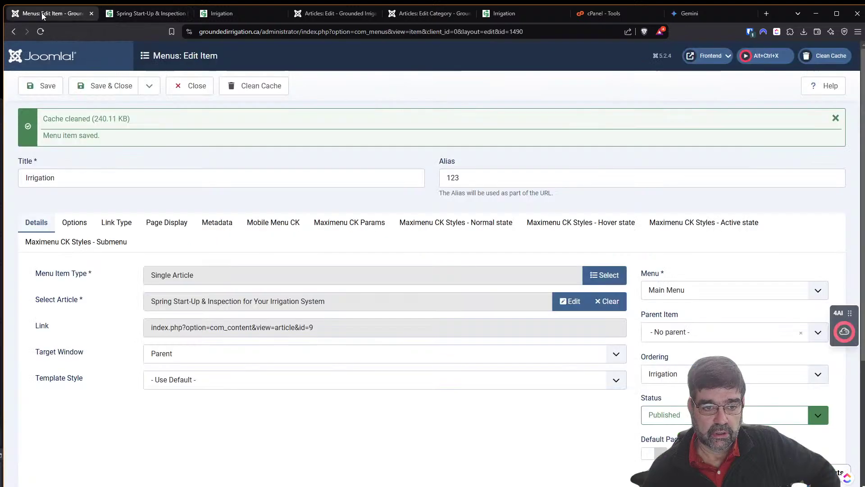
left_click(180, 84)
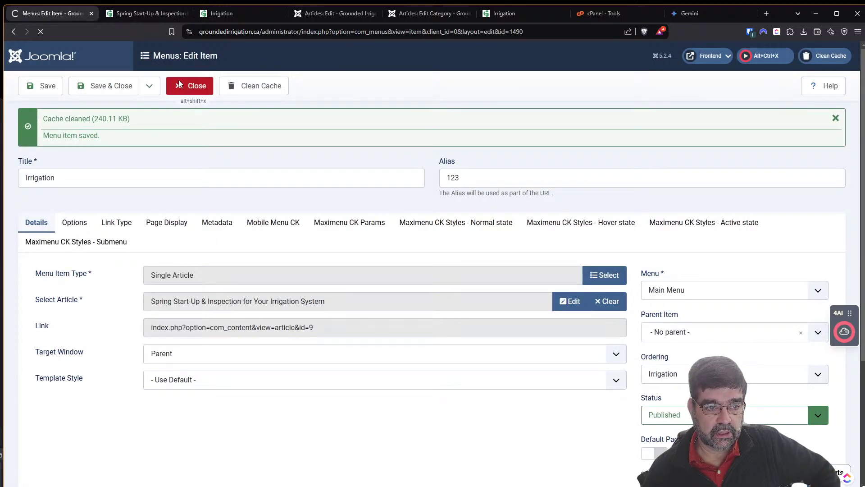
scroll(353, 305, "down", 5)
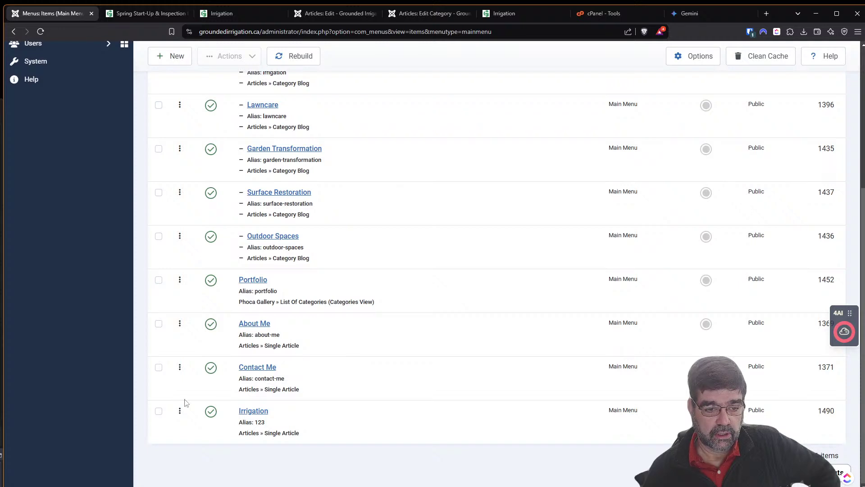
Trash the Irrigation menu item with ID 1490.
left_click(159, 411)
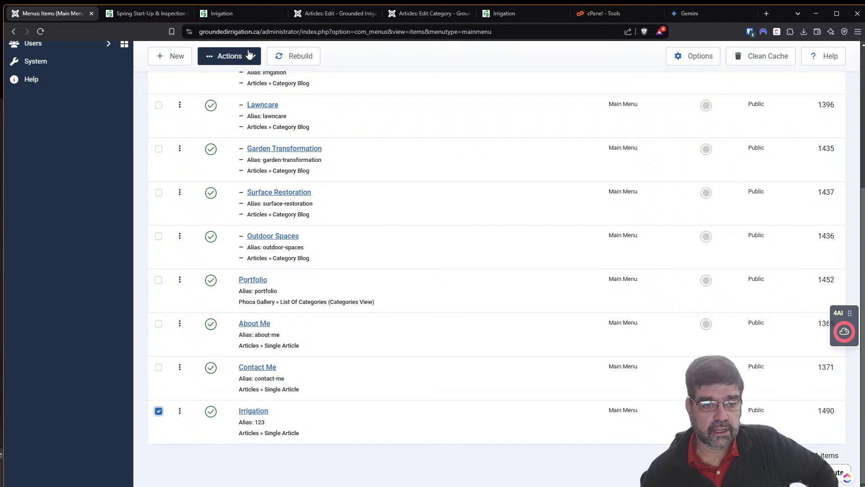
left_click(247, 15)
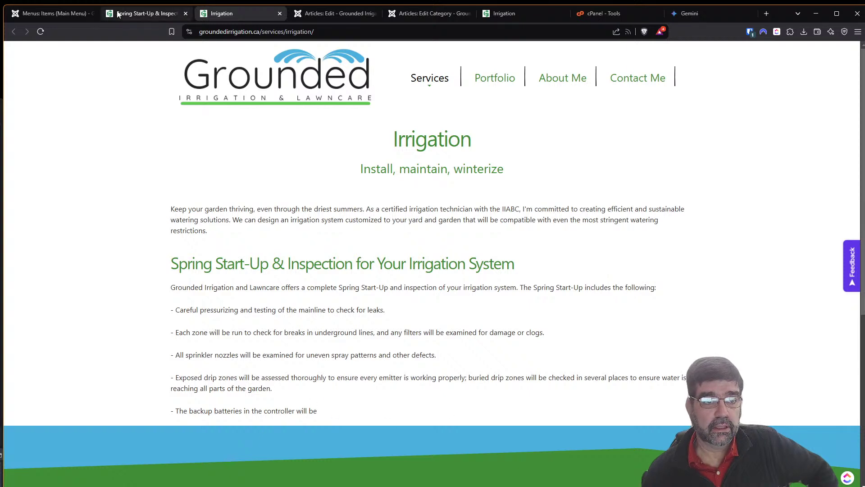
left_click(56, 14)
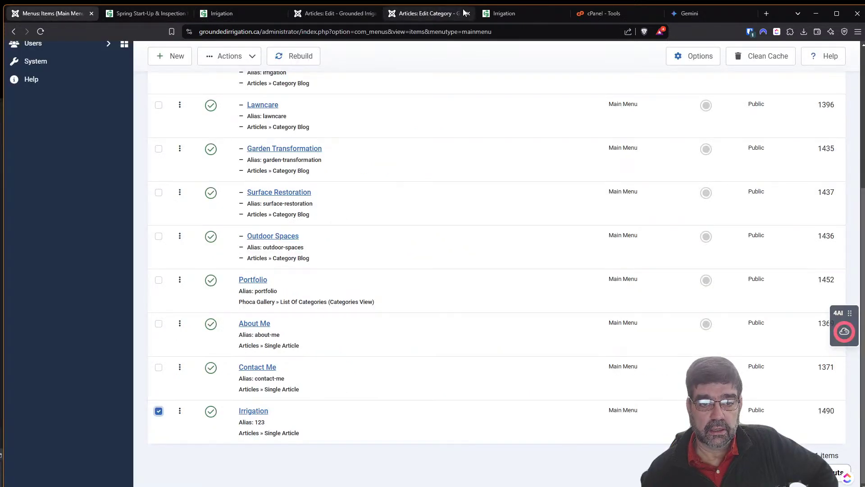
left_click(235, 63)
left_click(242, 150)
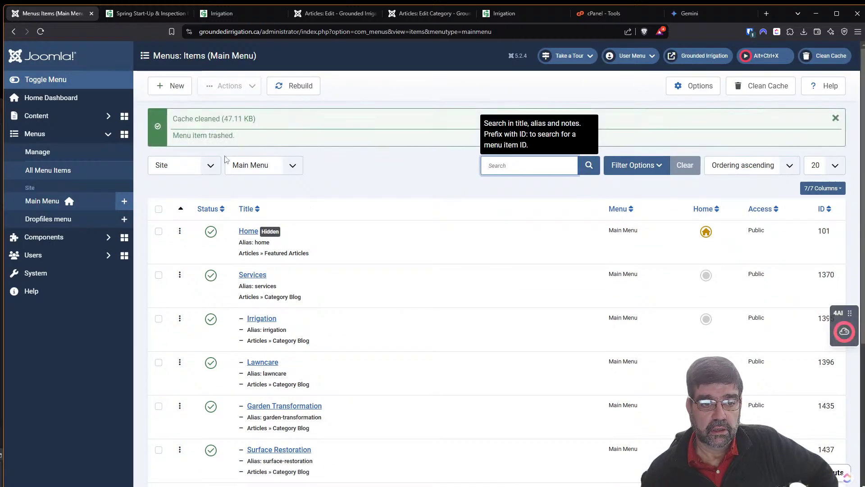
Filter to Trashed items, permanently delete both, and clear the filters.
left_click(635, 165)
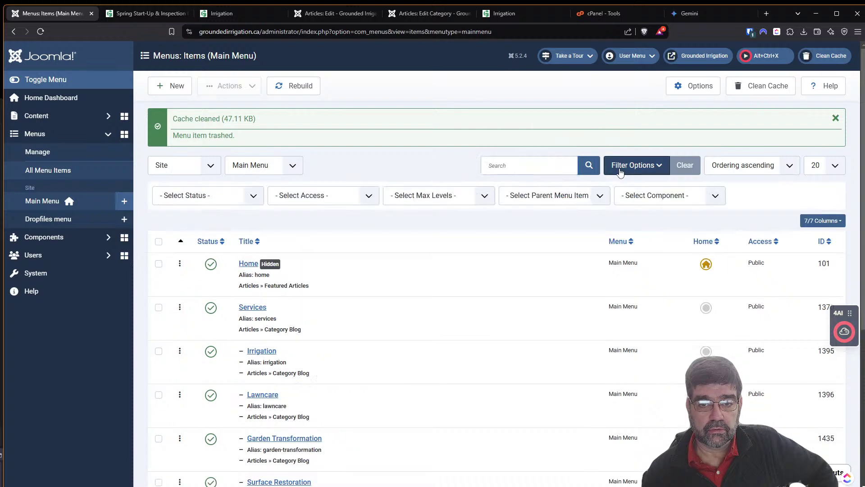
left_click(245, 196)
left_click(217, 222)
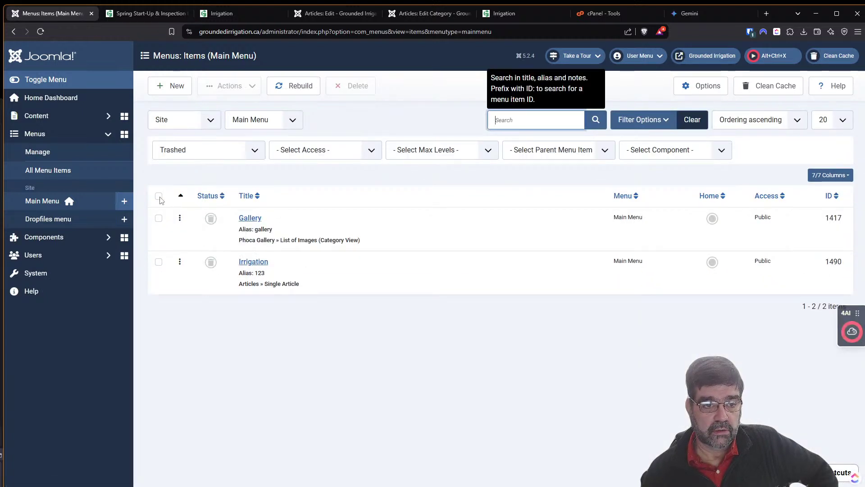
left_click(159, 196)
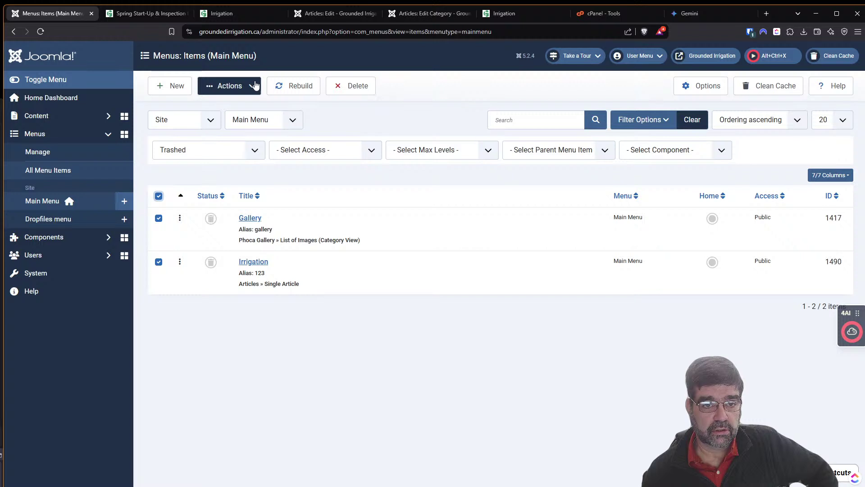
left_click(351, 86)
left_click(505, 296)
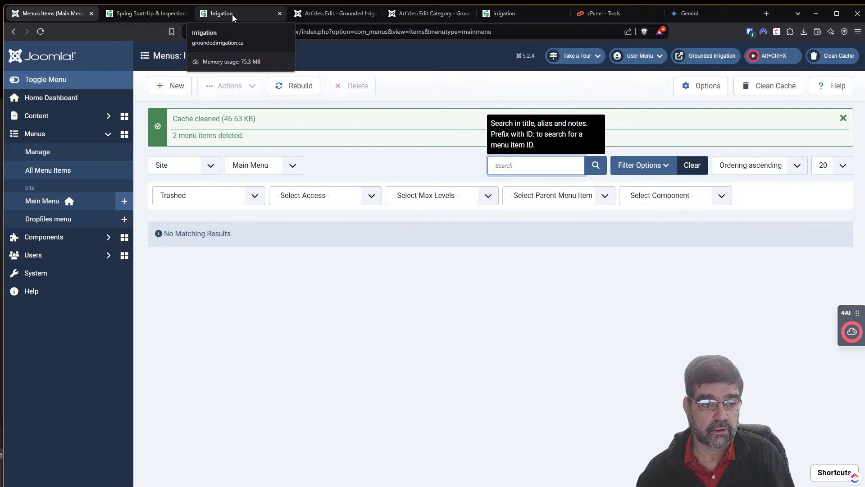
left_click(693, 165)
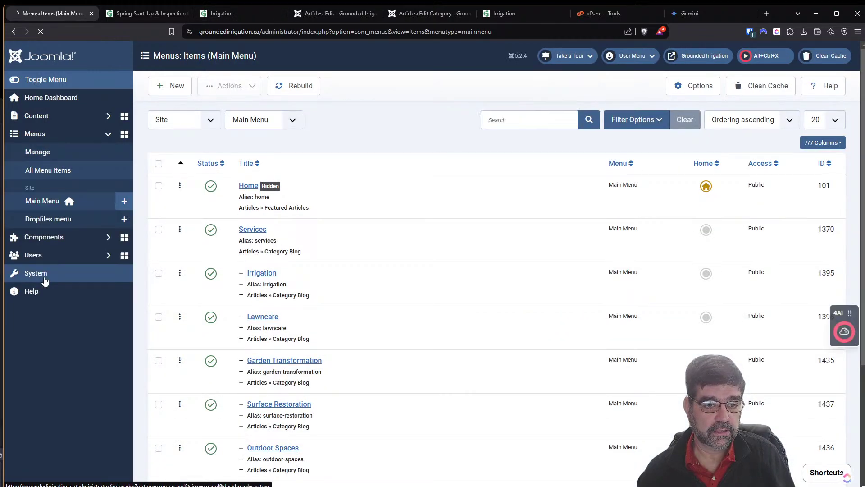
Set Cassiopeia as the default site template style.
left_click(44, 278)
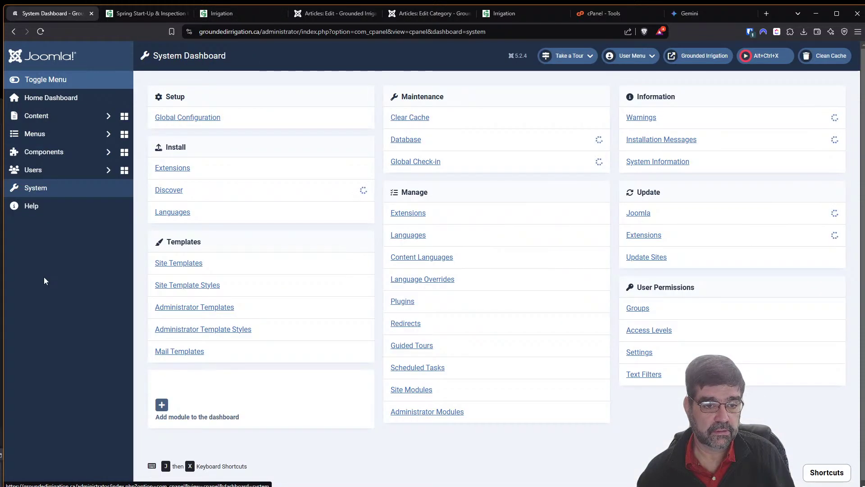
left_click(201, 288)
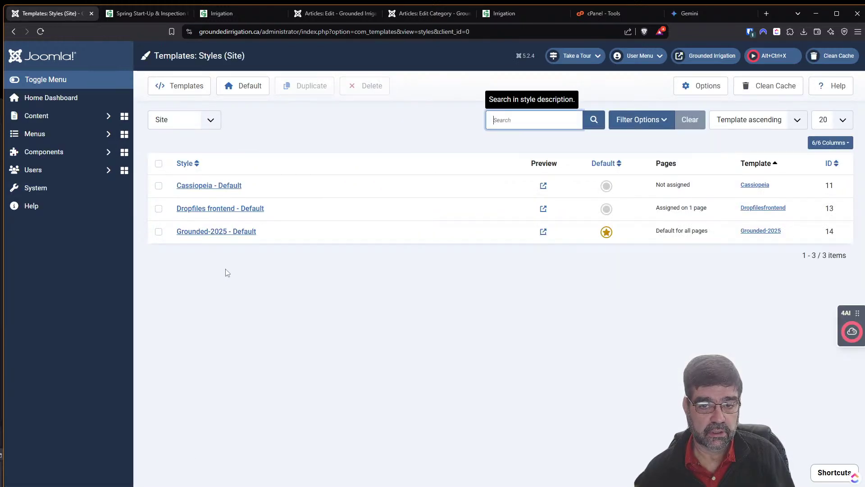
left_click(606, 187)
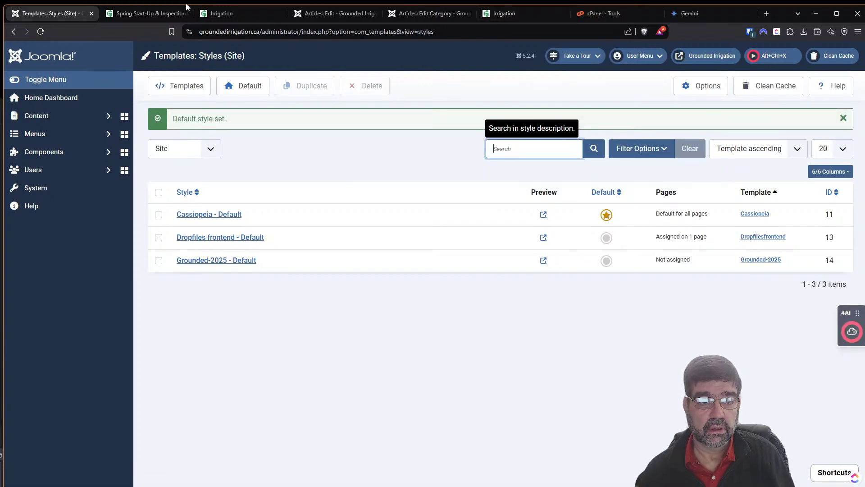
Reload the live Irrigation page and inspect the still cut-off batteries bullet.
left_click(227, 15)
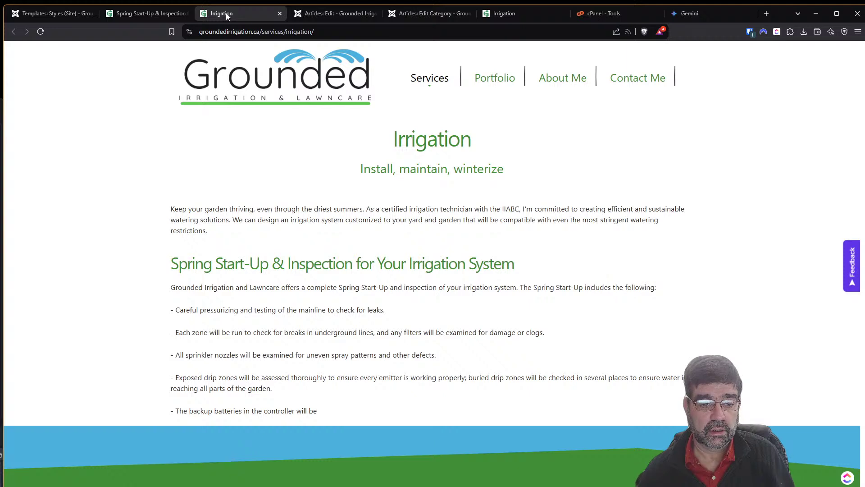
left_click(40, 31)
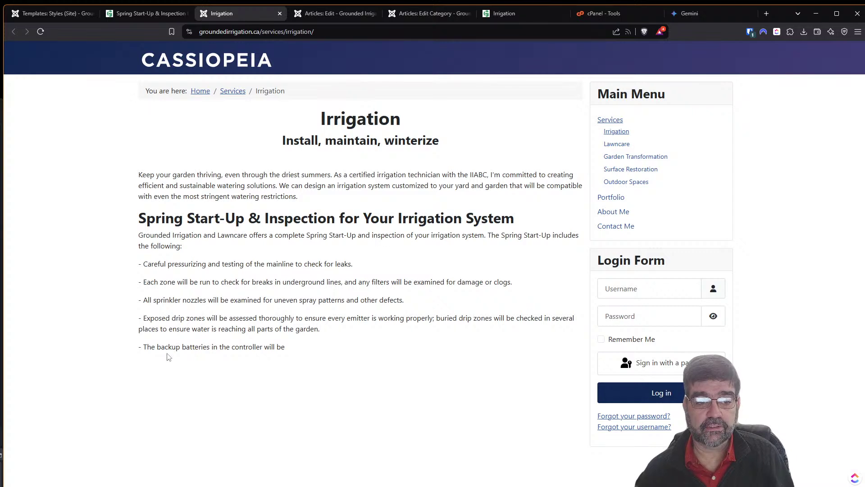
left_click_drag(146, 348, 195, 348)
left_click(305, 349)
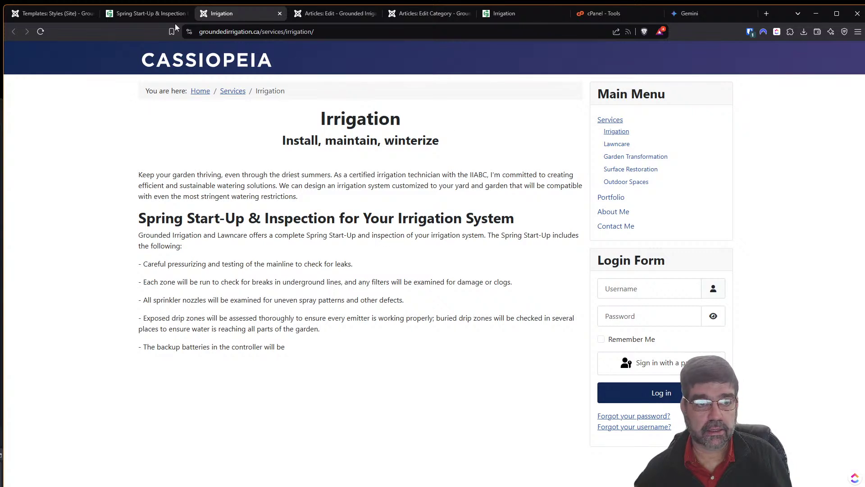
Make Grounded-2025 the default site template again and open the Main Menu items list.
left_click(38, 13)
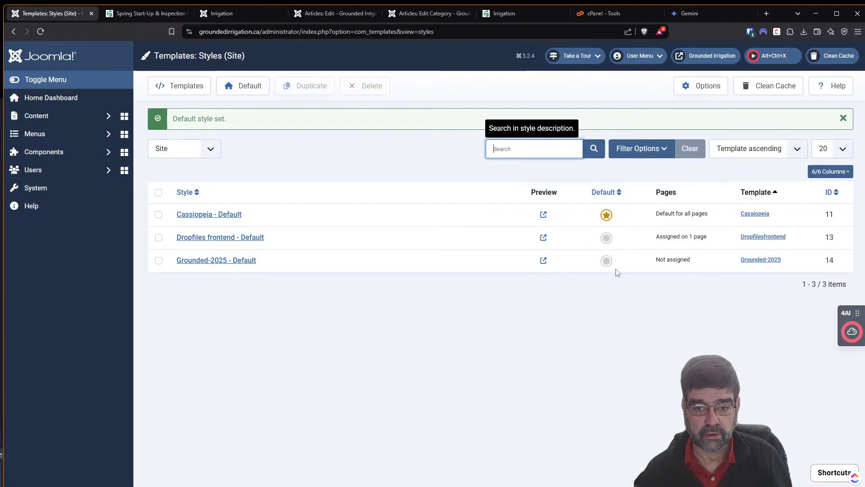
left_click(607, 261)
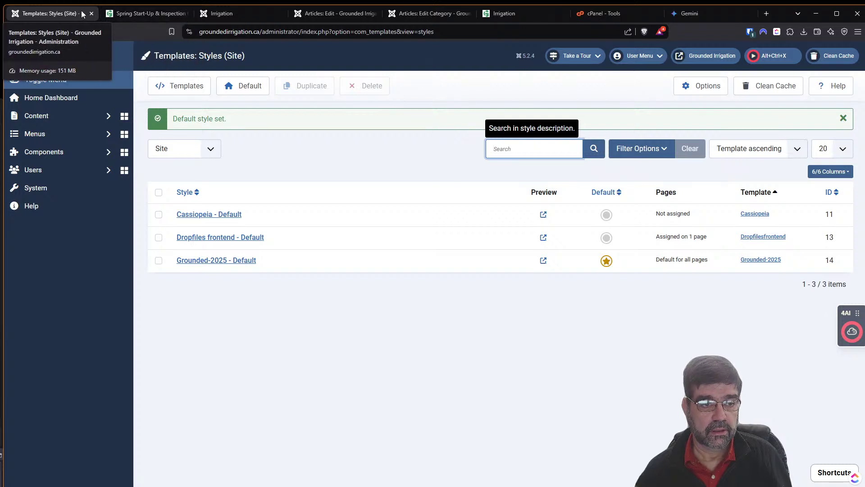
left_click(58, 134)
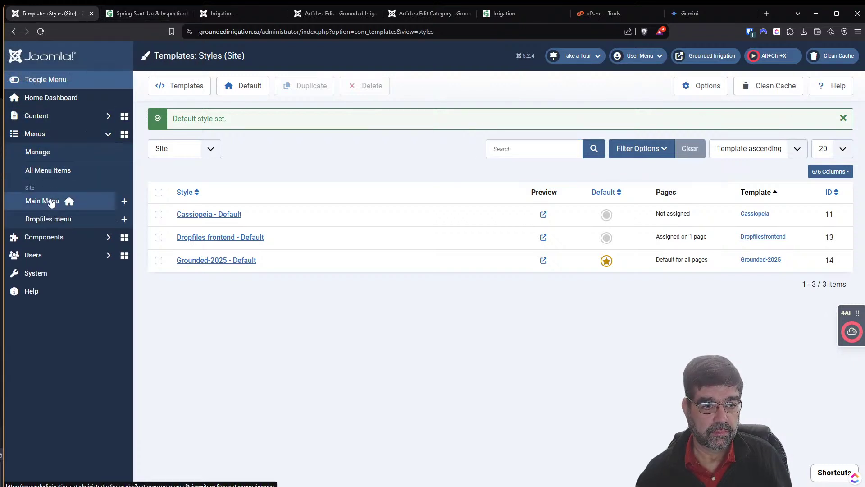
left_click(52, 202)
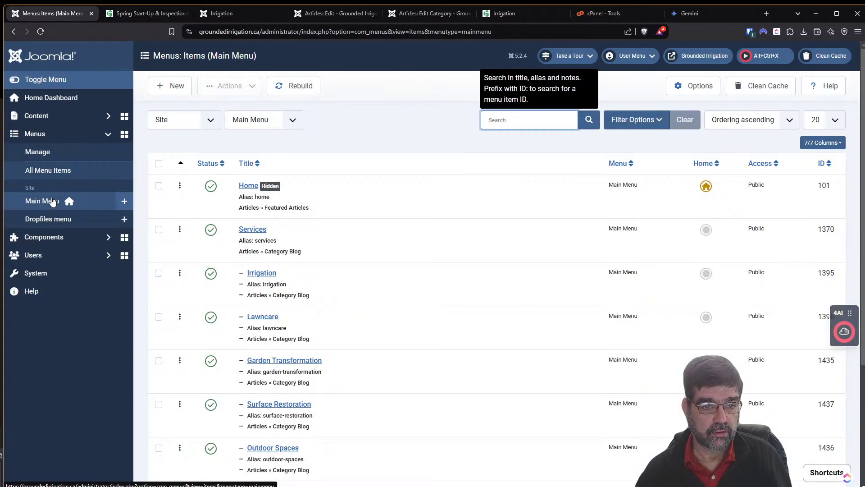
Open the Irrigation blog menu item and check its Template Style, leaving it at default.
scroll(434, 259, "down", 4)
scroll(436, 269, "up", 1)
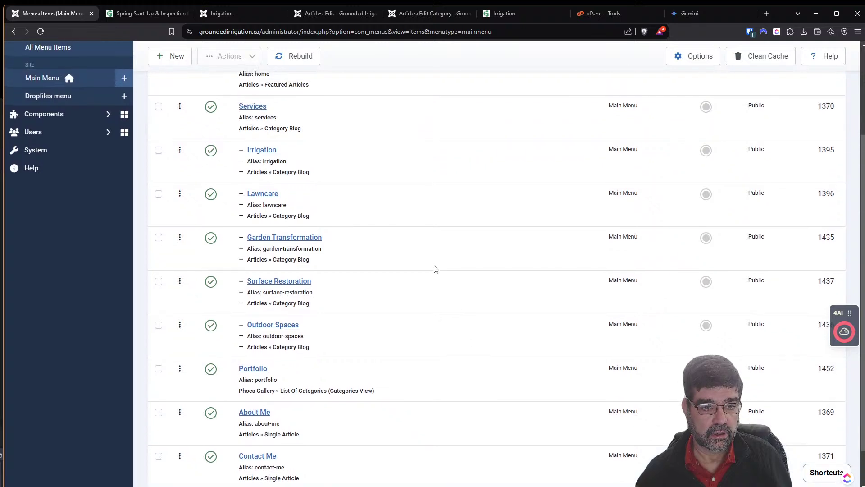
left_click(252, 154)
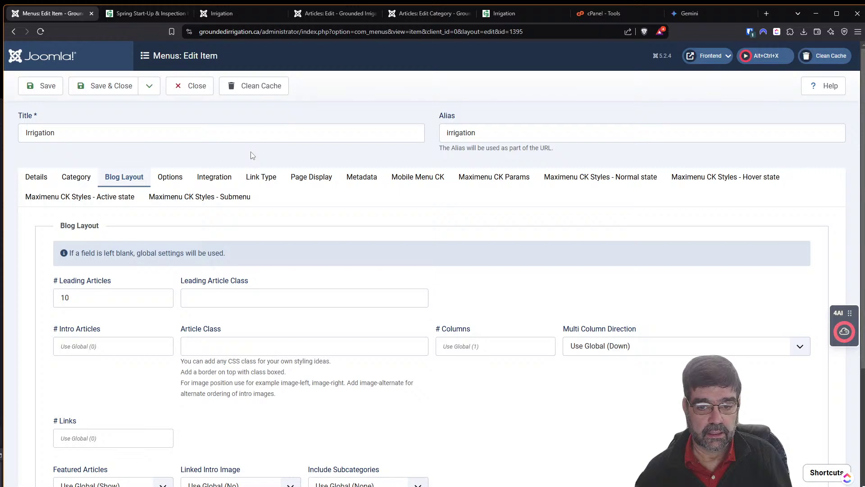
scroll(252, 155, "down", 3)
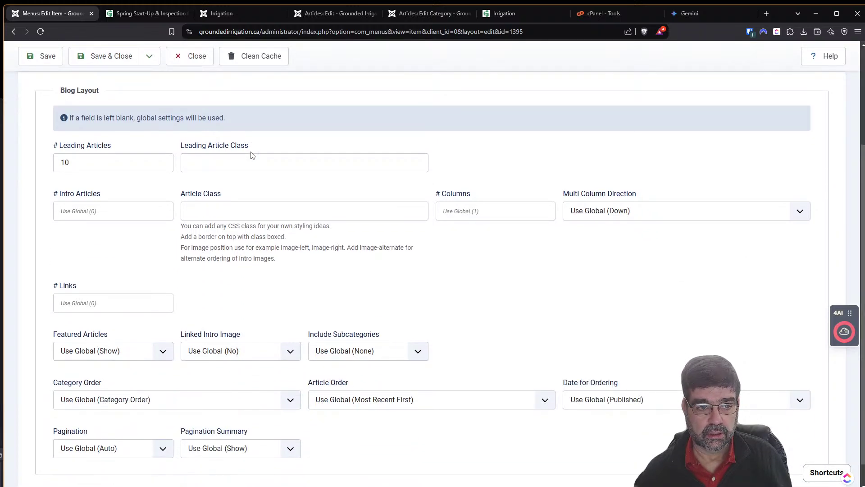
scroll(253, 155, "down", 1)
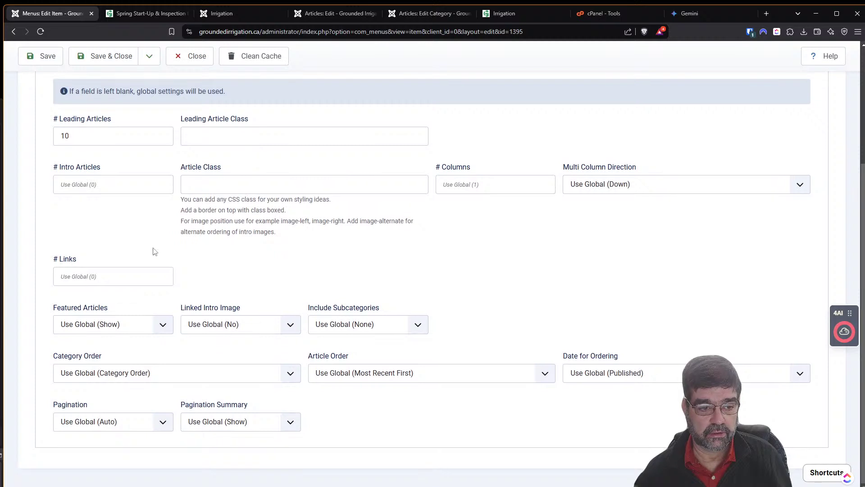
scroll(463, 401, "up", 4)
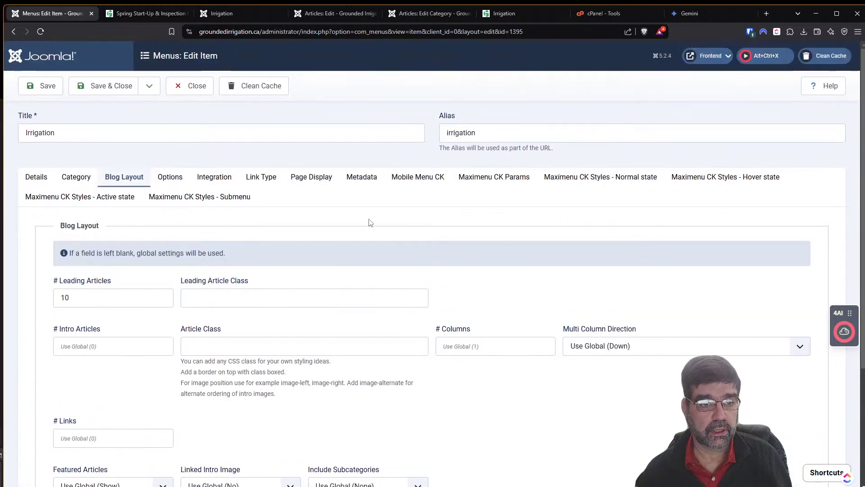
left_click(44, 178)
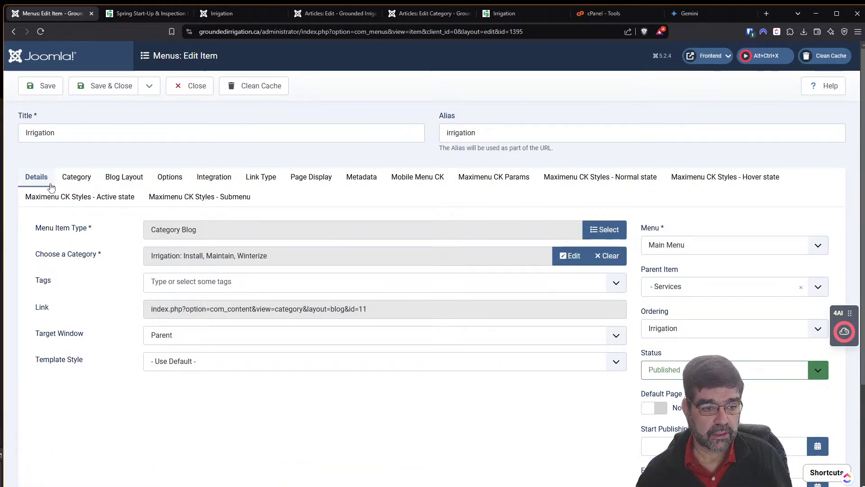
left_click(194, 366)
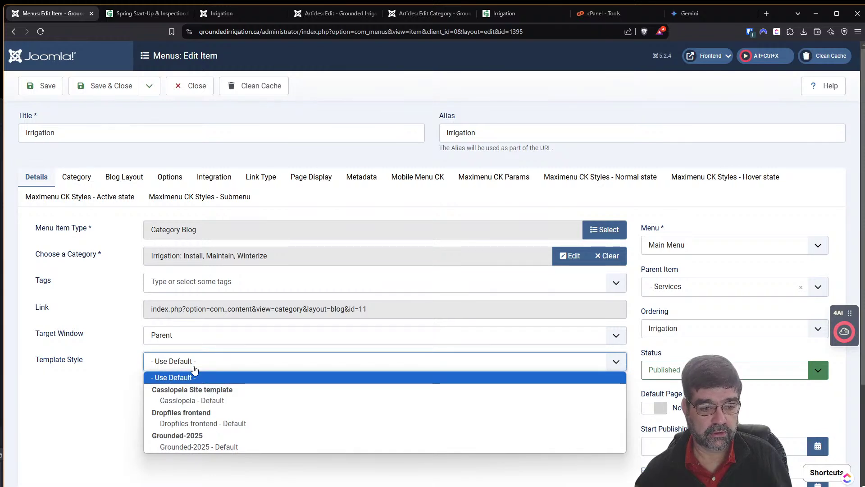
left_click(195, 369)
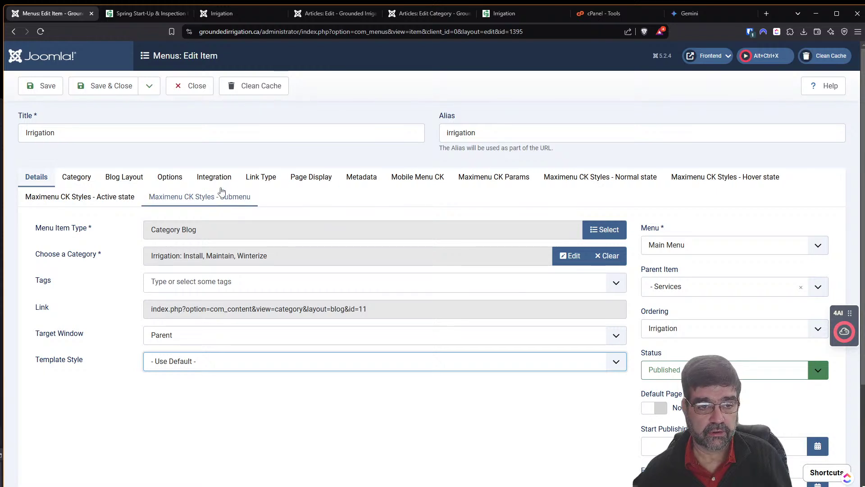
Check the Options tab's Choose a Layout list, leave it on Default, and go to cPanel Tools.
left_click(159, 178)
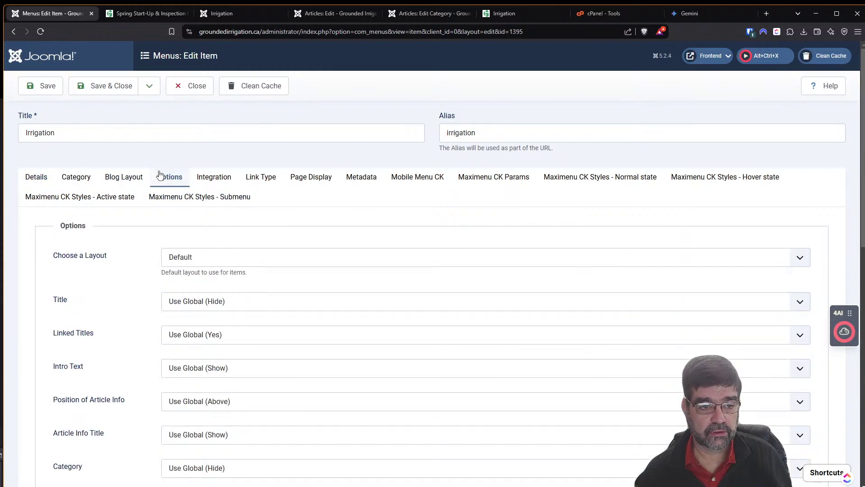
left_click(209, 258)
left_click(210, 257)
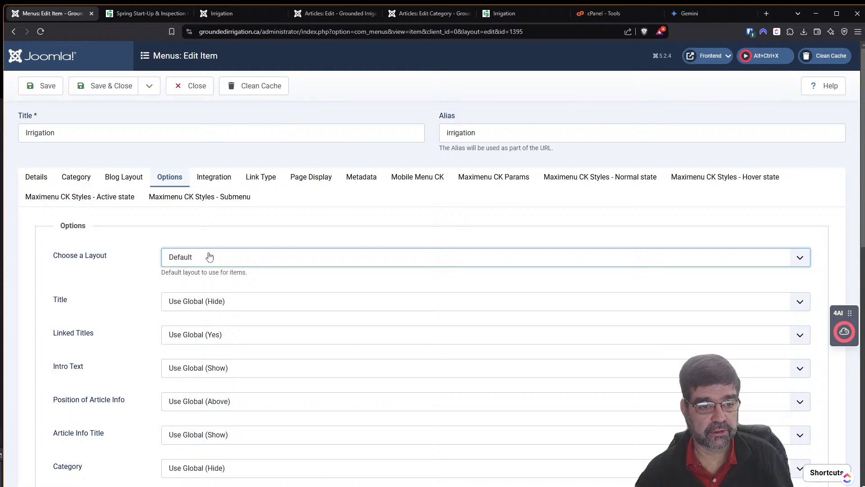
left_click(210, 257)
left_click(213, 257)
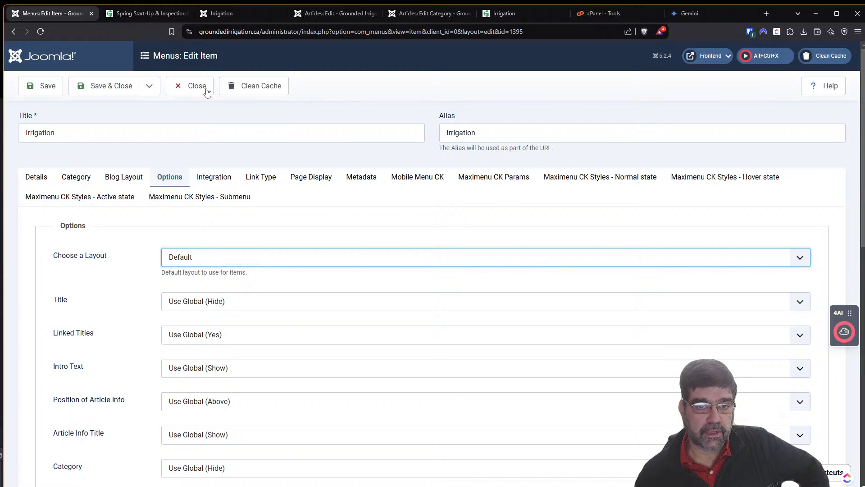
left_click(605, 15)
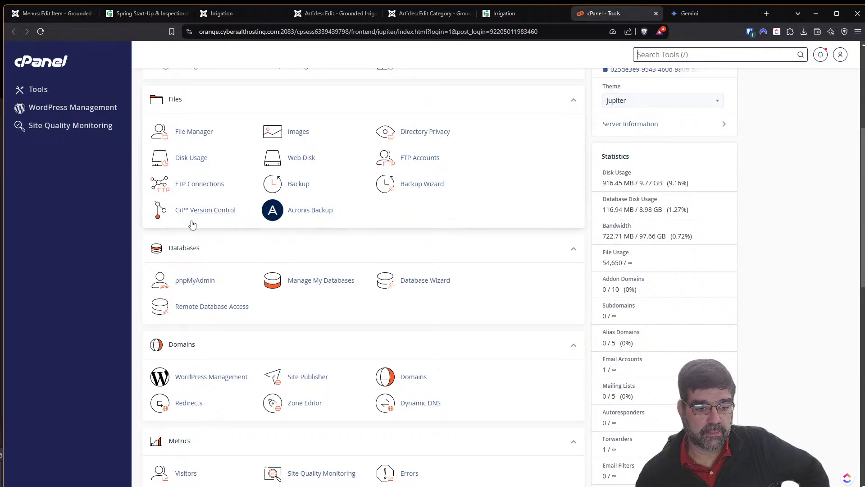
Launch phpMyAdmin from the Databases section of cPanel Tools.
scroll(192, 225, "down", 5)
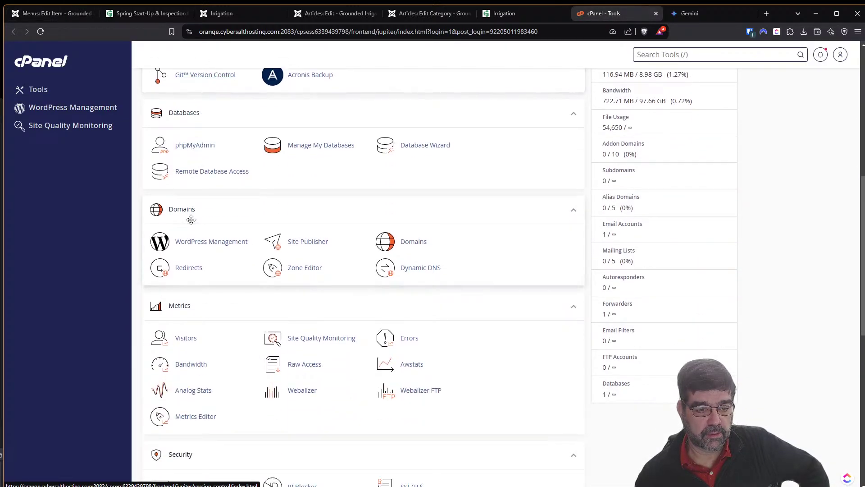
scroll(192, 219, "up", 4)
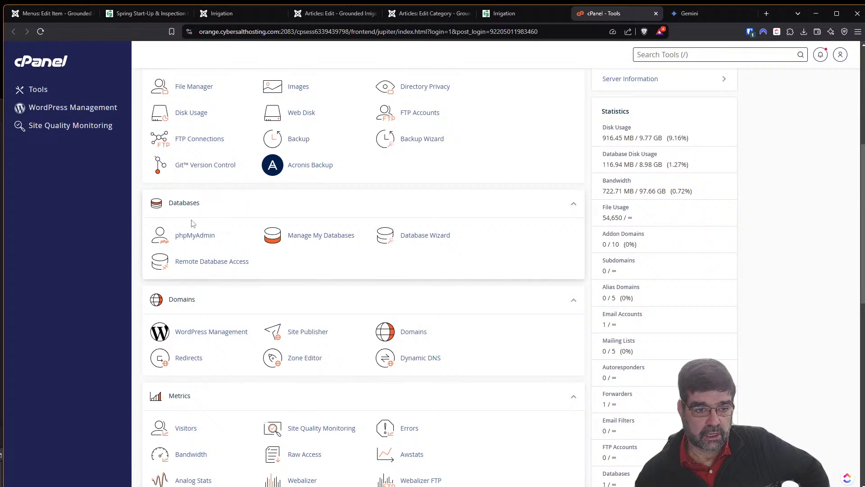
left_click(192, 233)
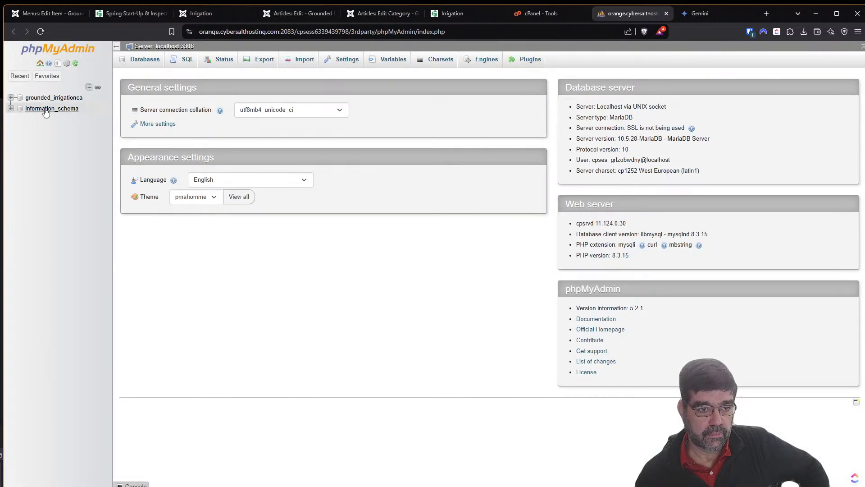
In grounded_irrigationca, filter tables by 'cont' and browse the gol1l_content rows.
left_click(38, 99)
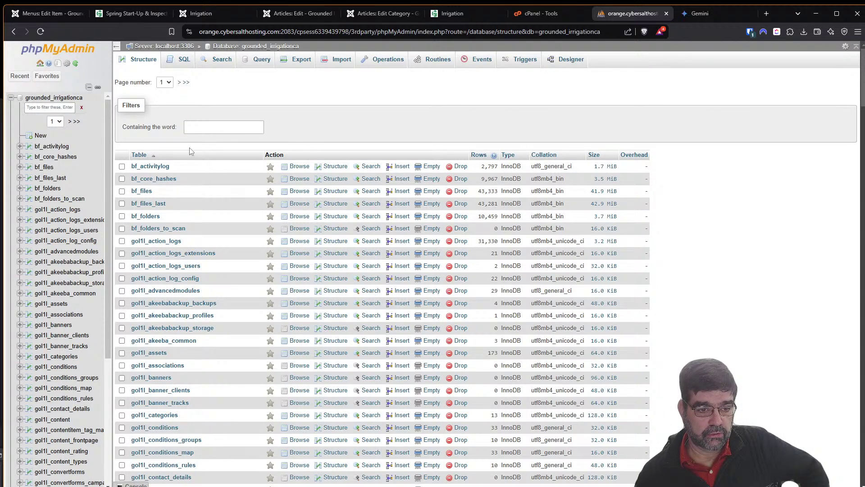
left_click(224, 127)
type("co")
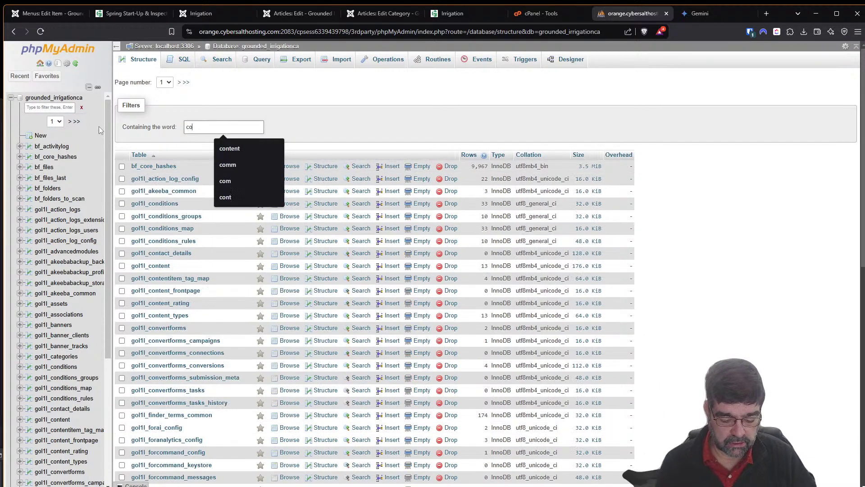
type("ntnet")
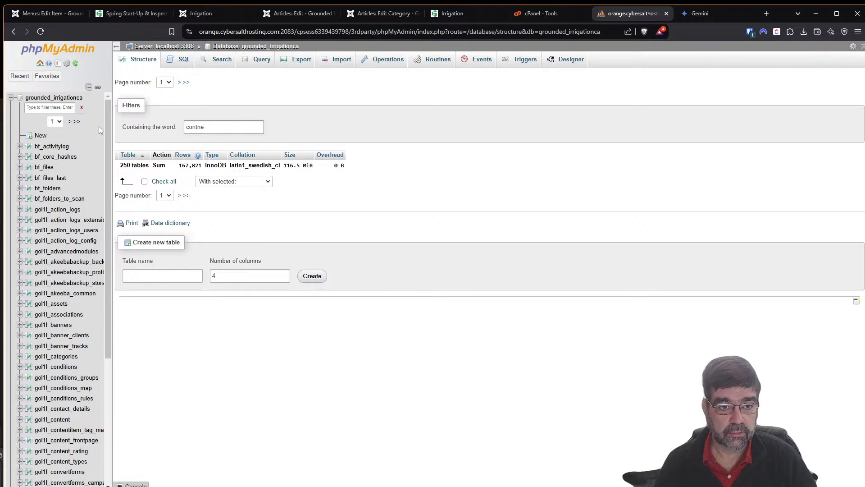
key("BackSpace")
key("BackSpace")
key("BackSpace")
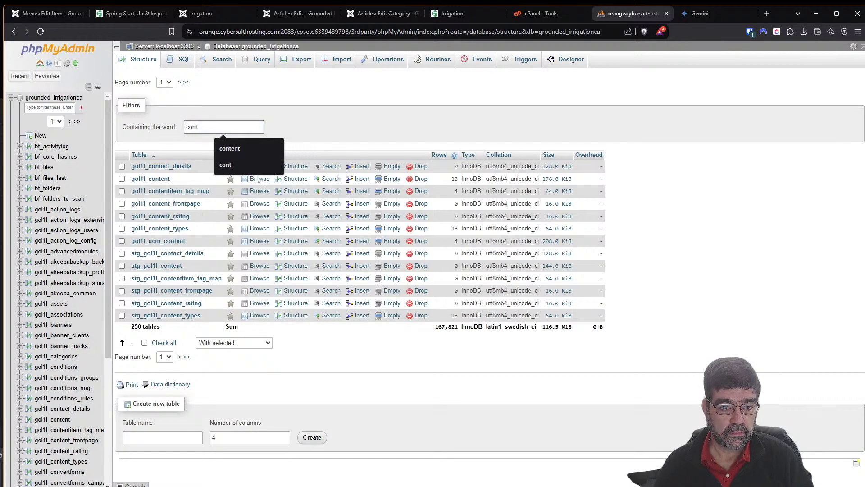
left_click(258, 179)
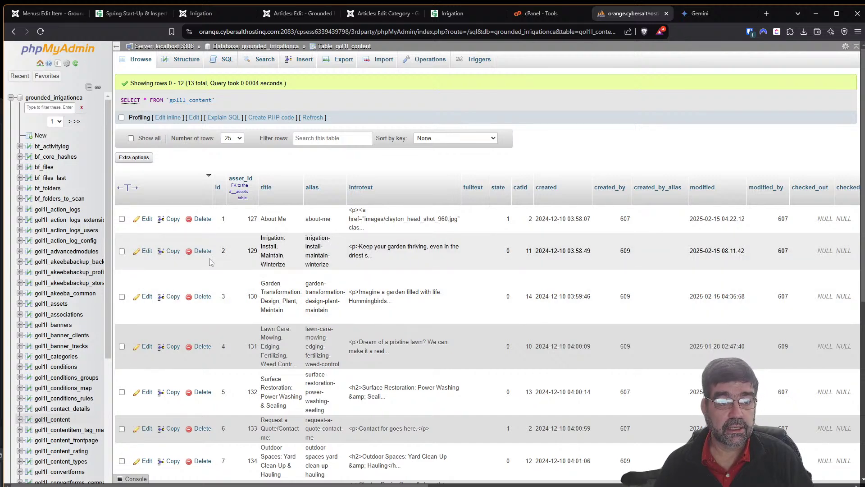
left_click(193, 13)
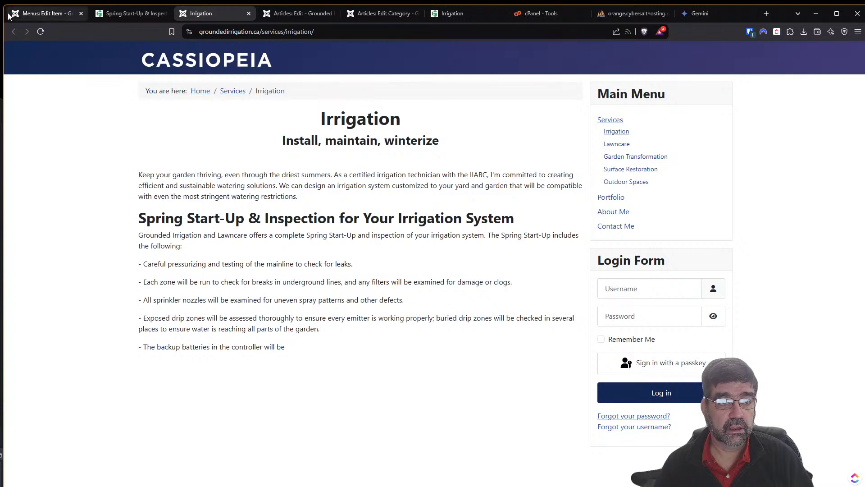
left_click(32, 13)
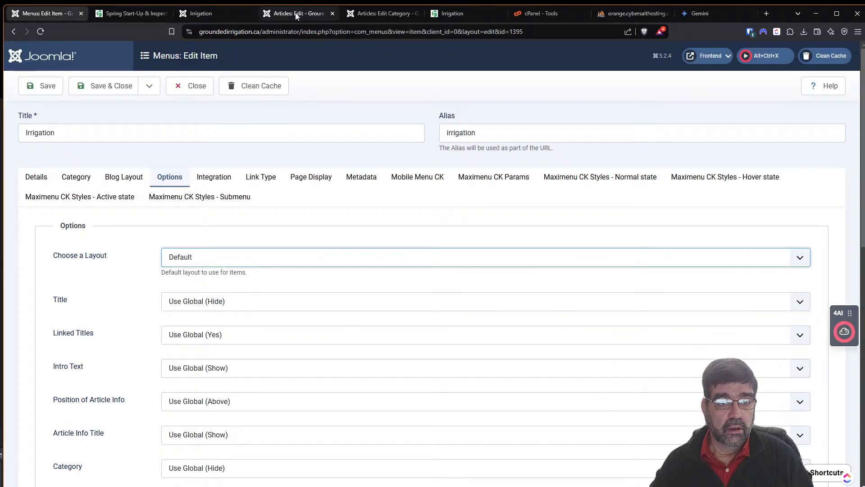
left_click(290, 15)
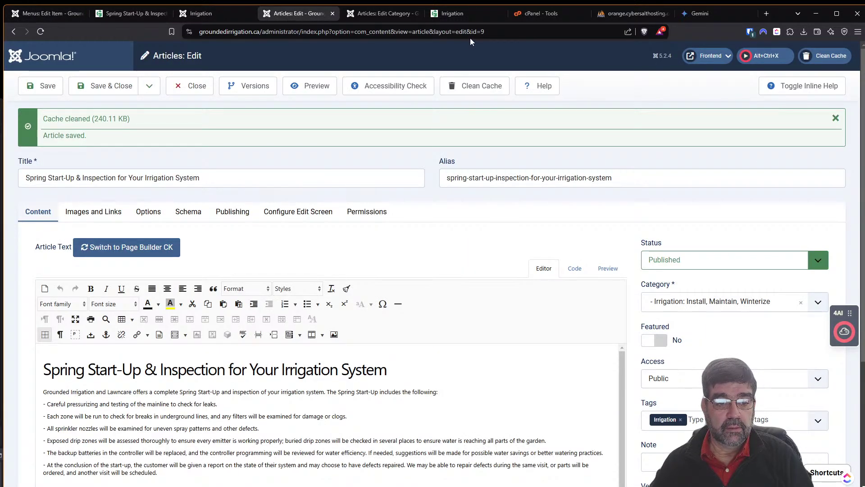
scroll(416, 410, "down", 4)
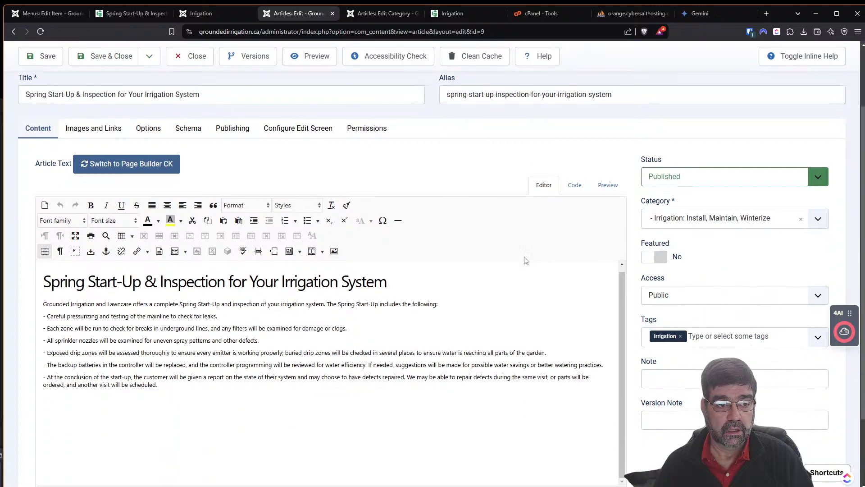
scroll(526, 251, "up", 2)
scroll(504, 161, "up", 2)
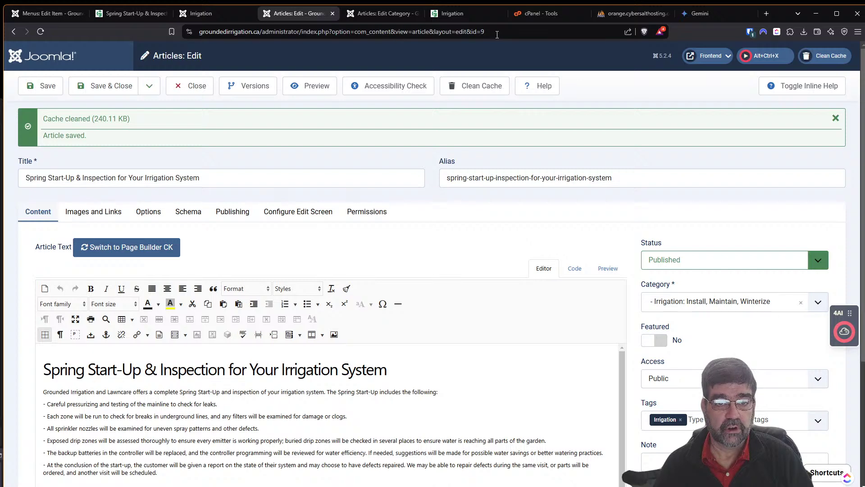
left_click(626, 13)
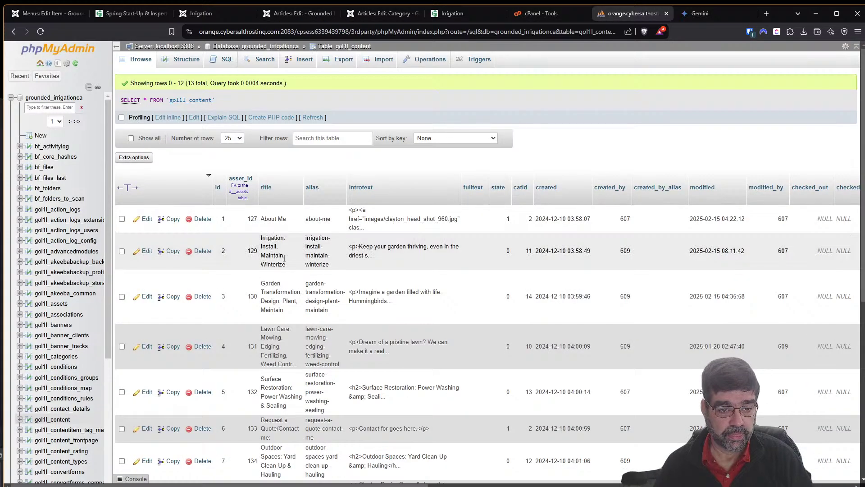
scroll(285, 258, "down", 4)
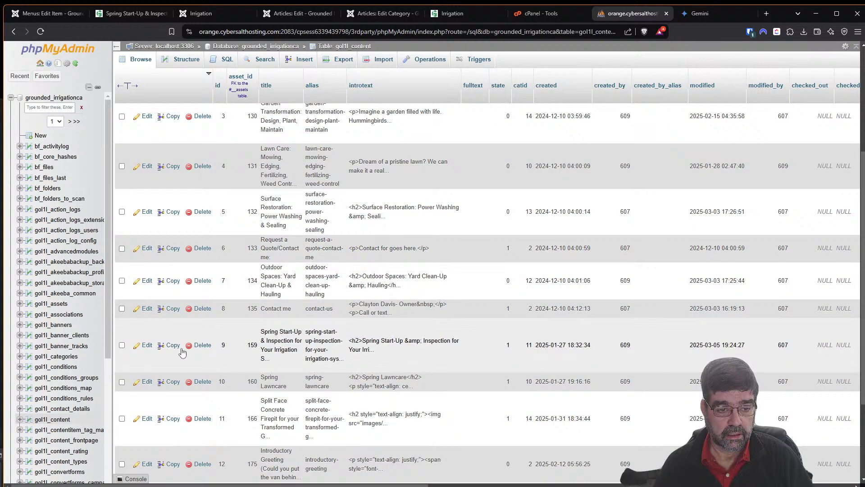
Cut row 9's entire introtext, paste it into the empty fulltext field, and save the row.
left_click(180, 348)
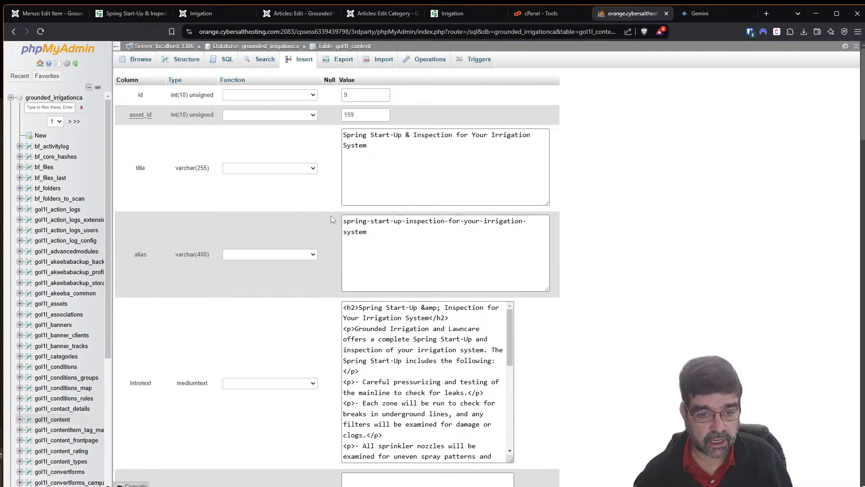
scroll(702, 155, "down", 5)
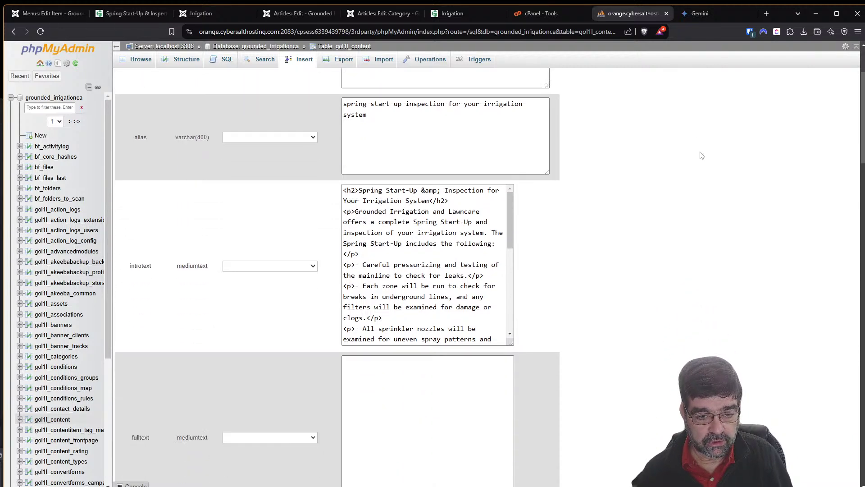
scroll(644, 140, "up", 1)
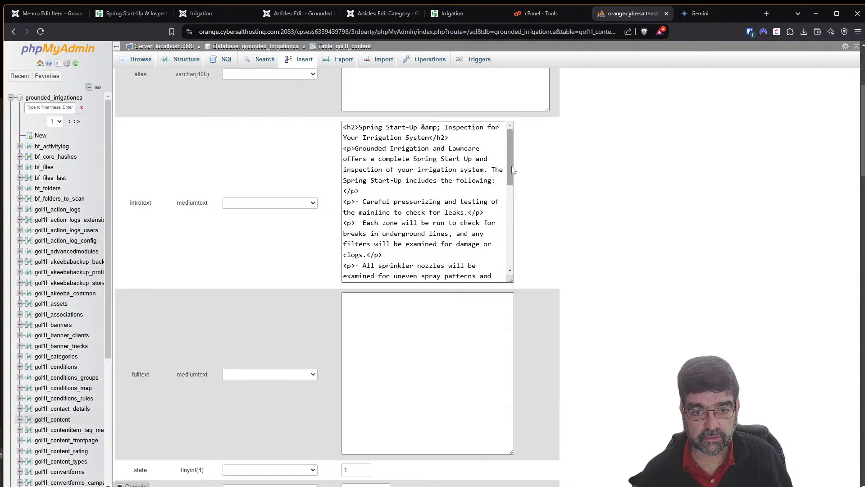
left_click_drag(510, 175, 502, 279)
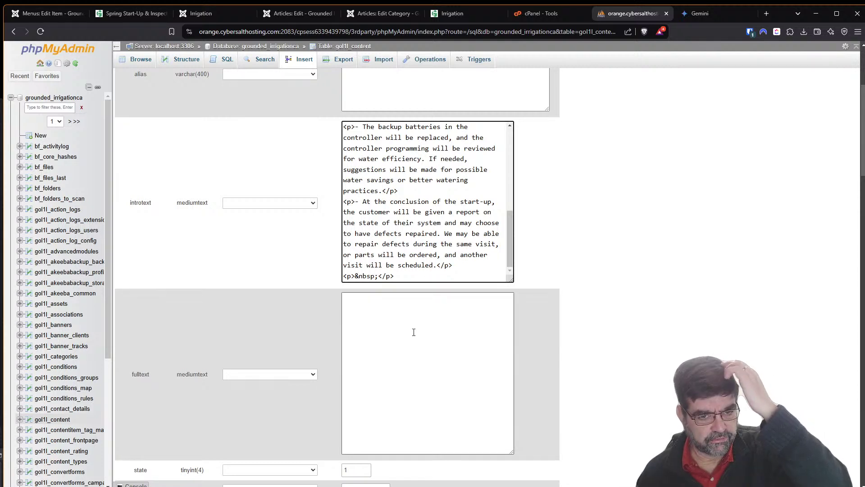
left_click_drag(374, 277, 345, 125)
key("ctrl+x")
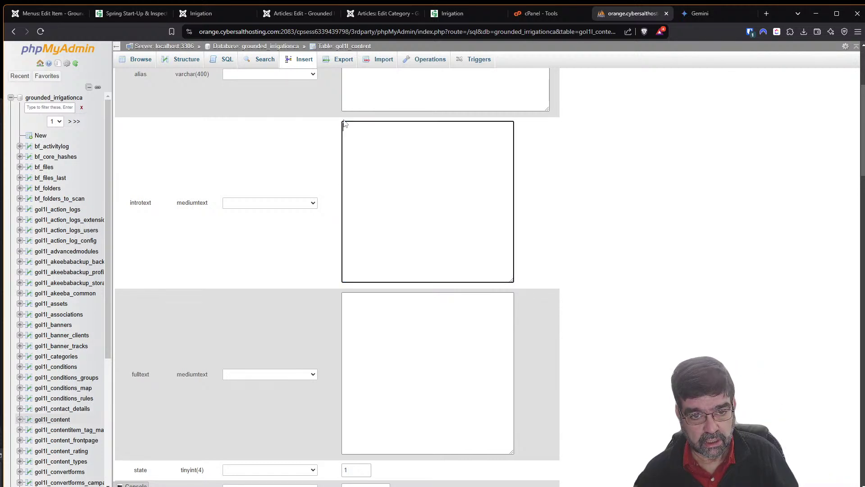
left_click(394, 323)
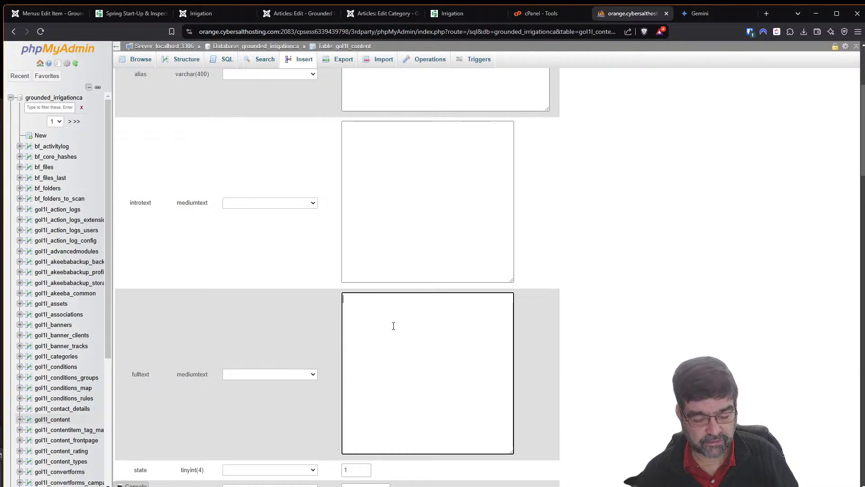
key("ctrl+v")
scroll(749, 293, "down", 5)
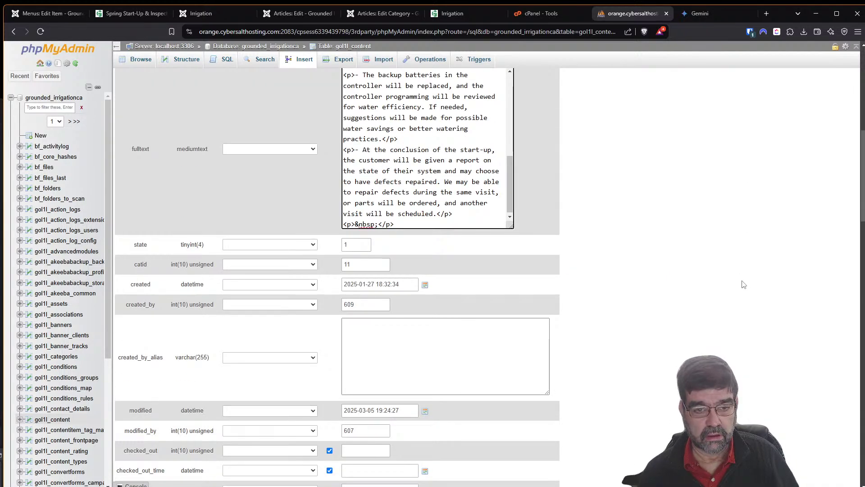
scroll(739, 290, "down", 15)
scroll(739, 289, "down", 5)
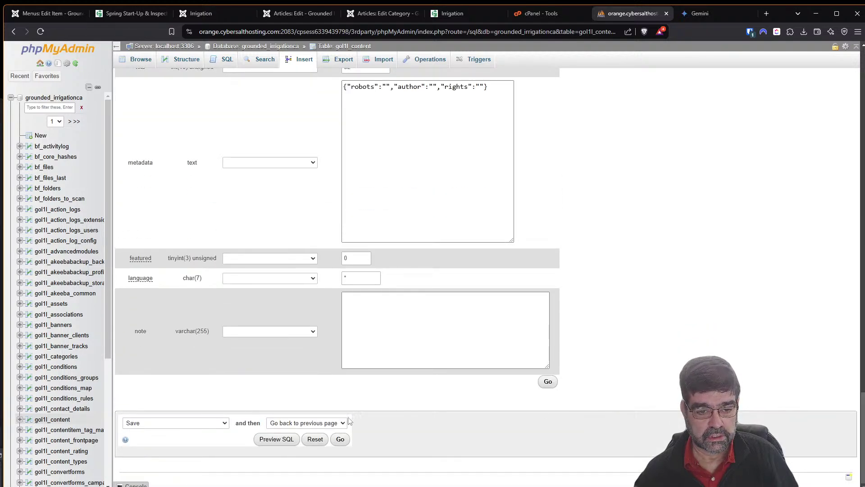
left_click(340, 439)
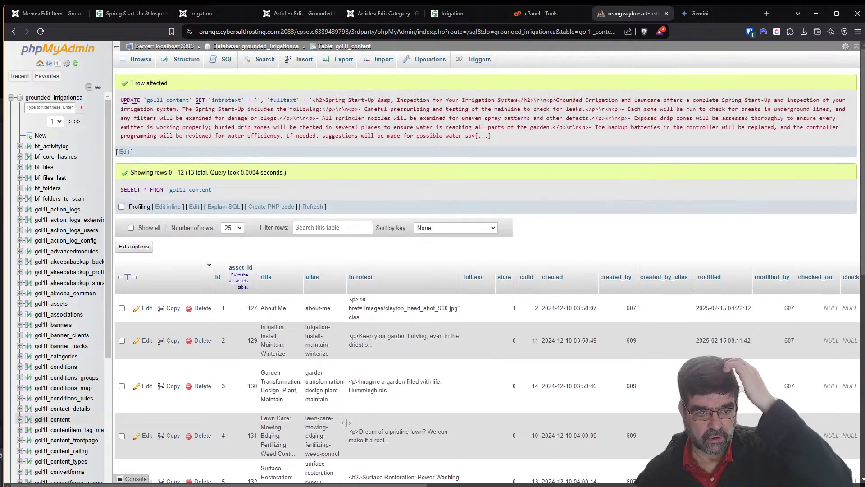
Reload the live Irrigation page to check the change, then return to the gol1l_content results.
left_click(446, 17)
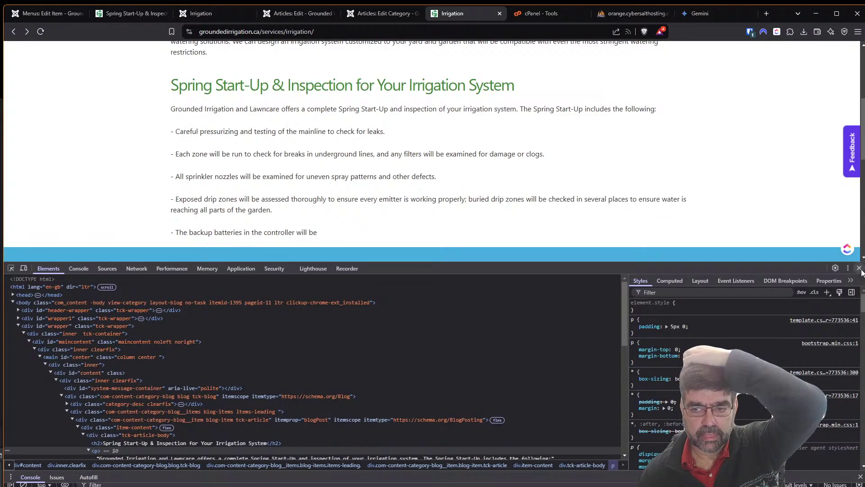
key("F12")
key("F5")
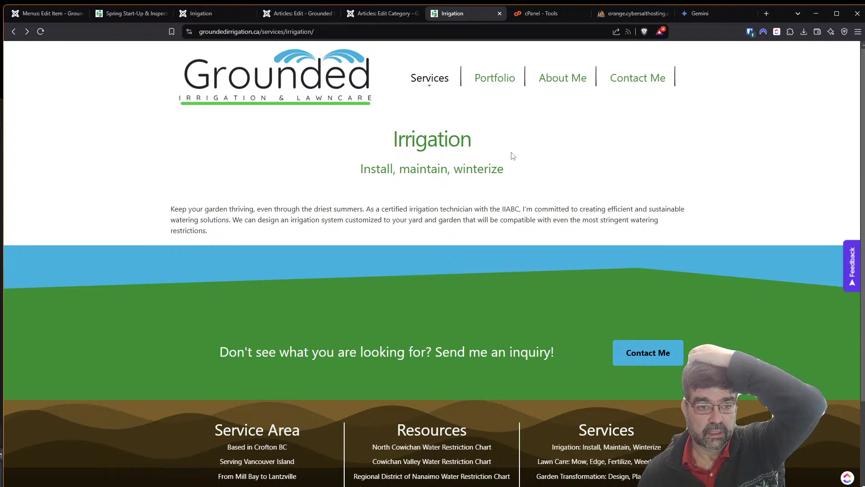
left_click(613, 14)
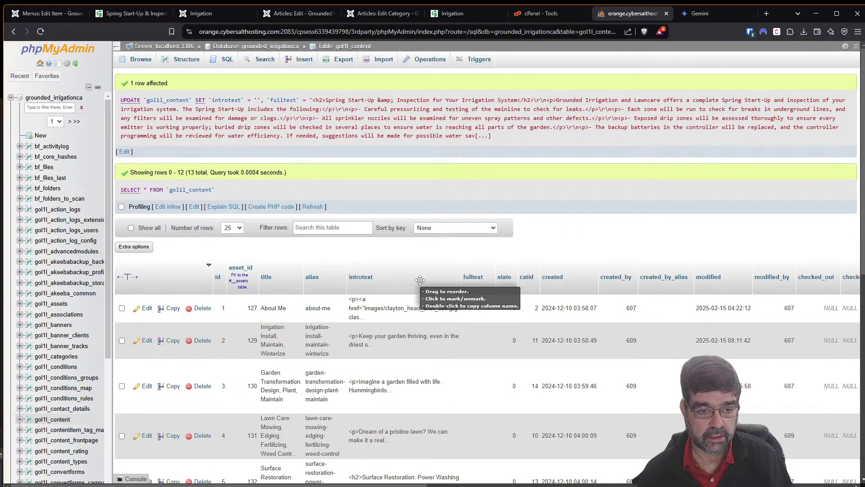
scroll(420, 279, "down", 5)
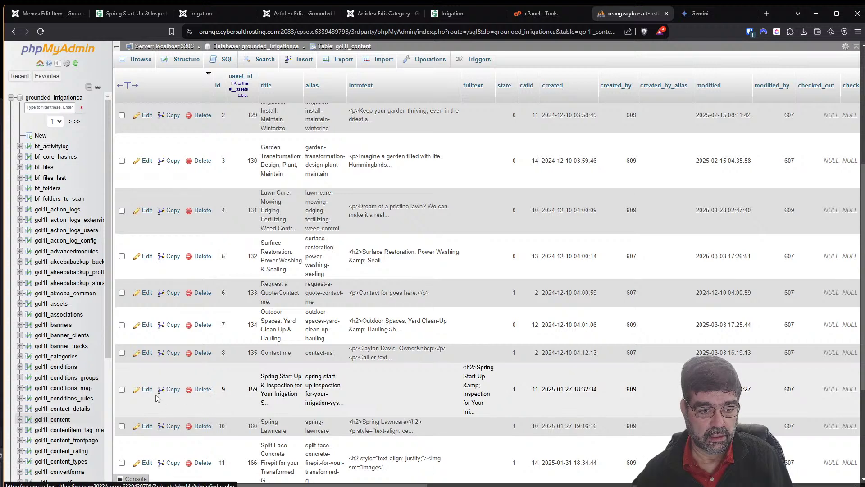
Edit row 9 and move all the fulltext HTML back into the empty introtext field.
left_click(148, 394)
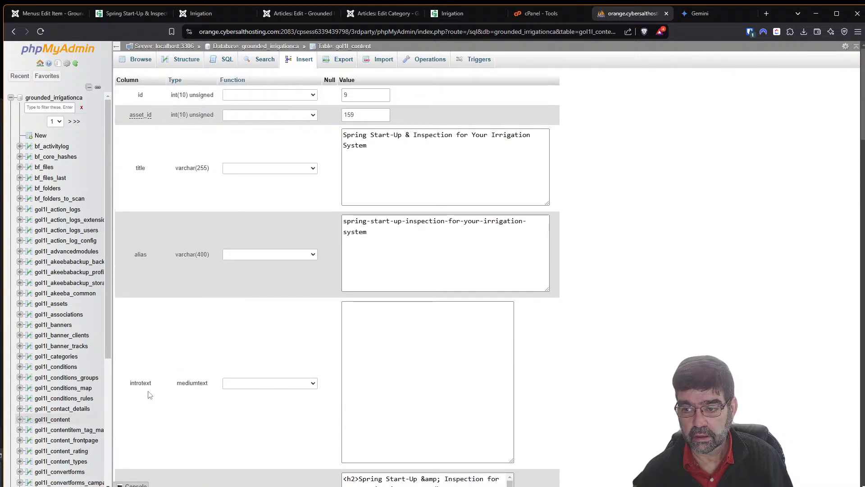
scroll(531, 363, "down", 2)
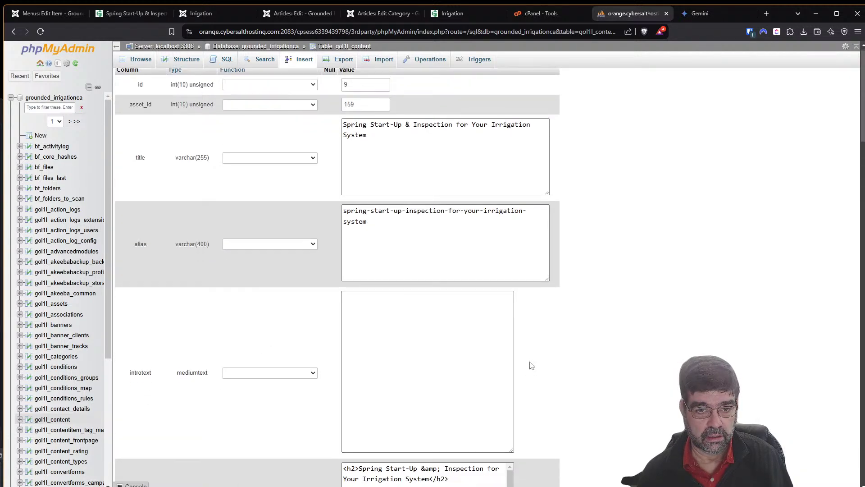
scroll(531, 367, "down", 2)
left_click(382, 328)
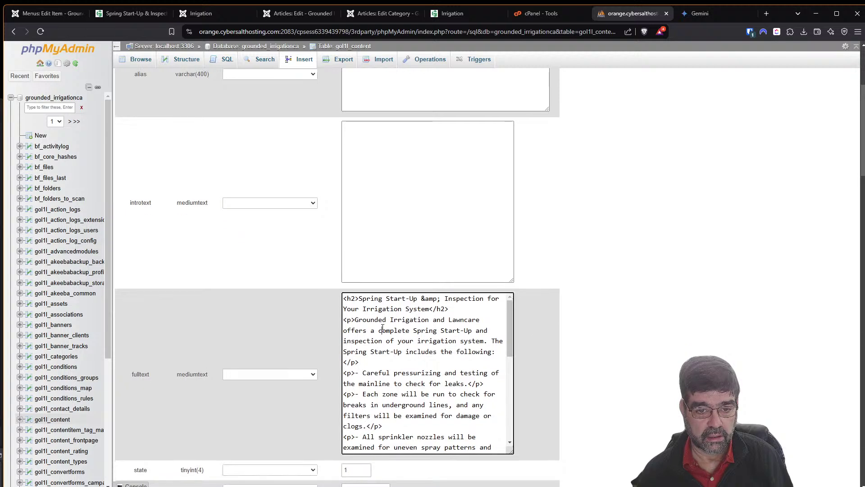
key("ctrl+a")
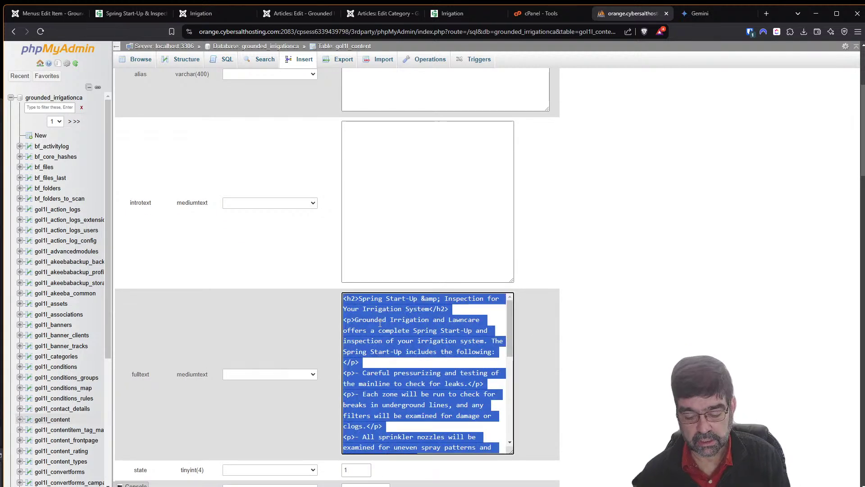
key("ctrl+x")
left_click(381, 151)
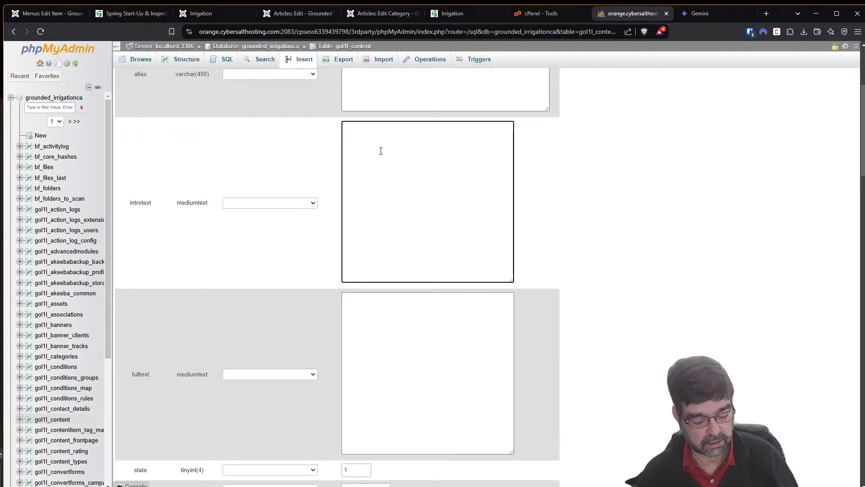
key("ctrl+v")
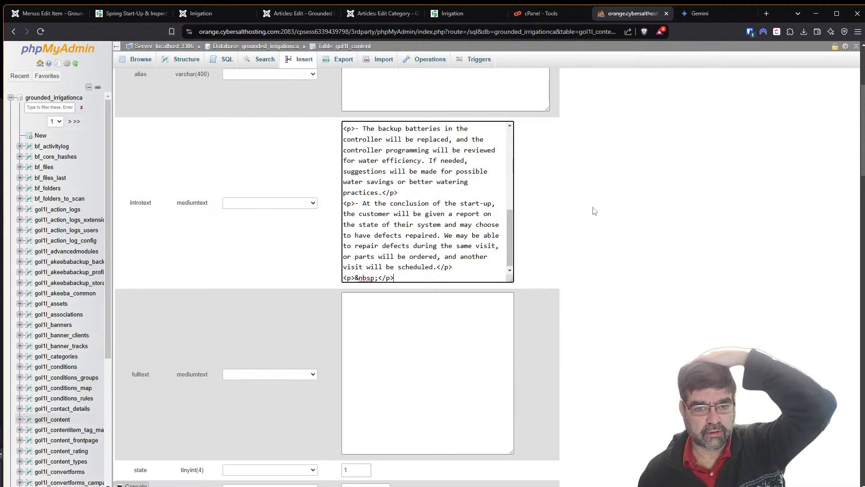
Set the after-save action to 'Go back to this page' and submit the row.
scroll(624, 333, "down", 3)
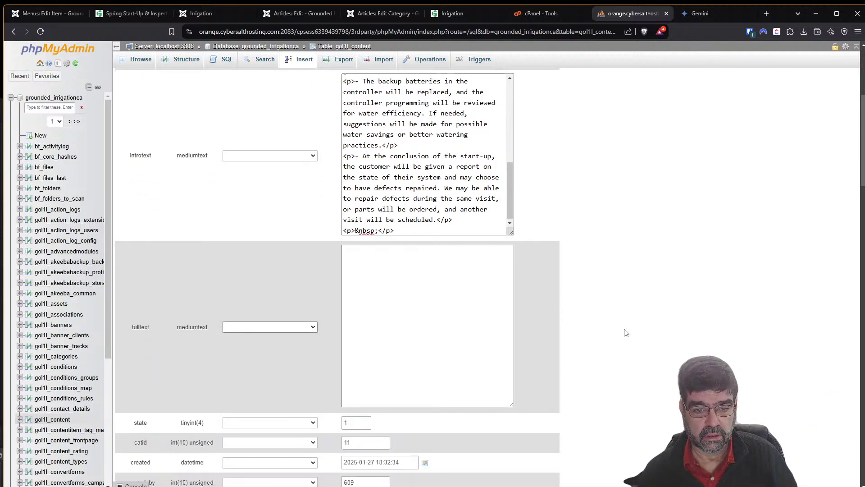
scroll(650, 382, "down", 1)
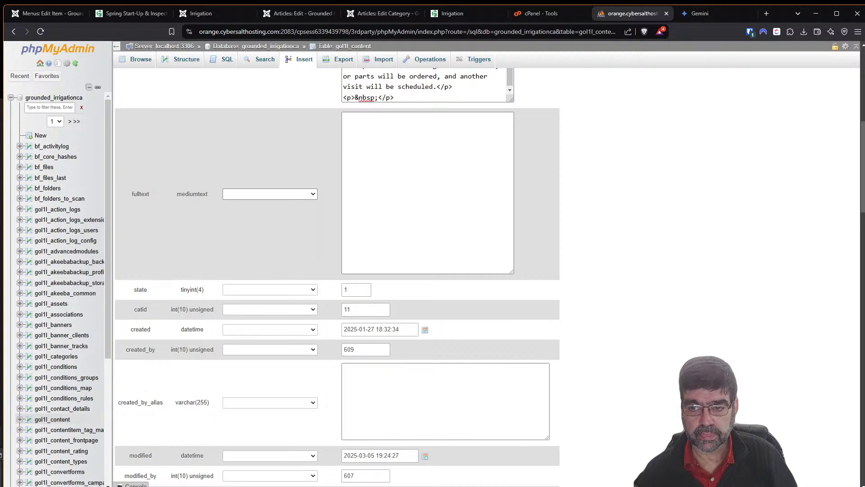
scroll(423, 444, "down", 15)
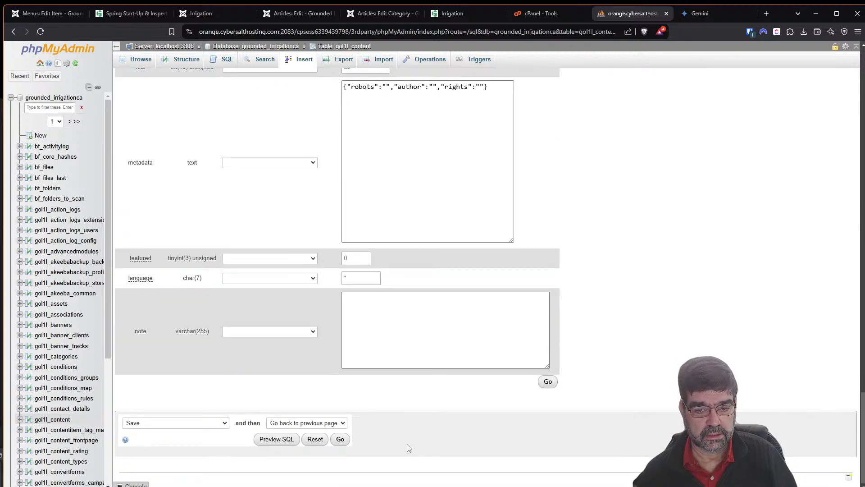
left_click(306, 424)
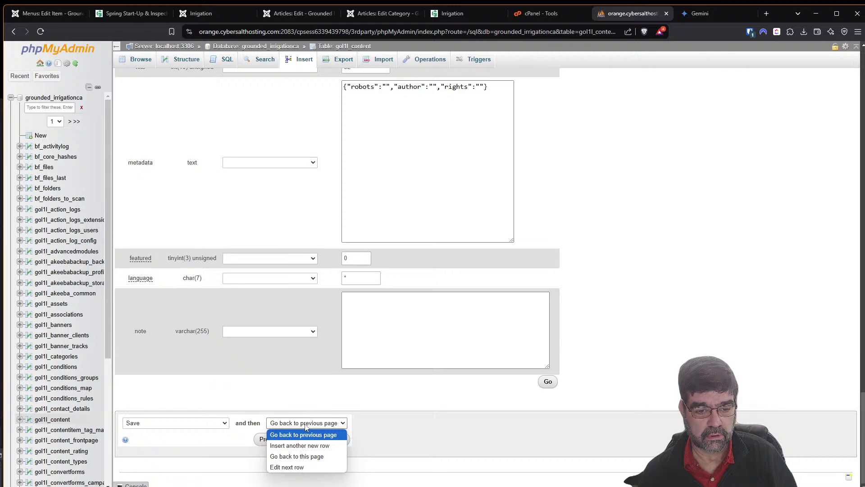
left_click(297, 456)
scroll(496, 406, "up", 1)
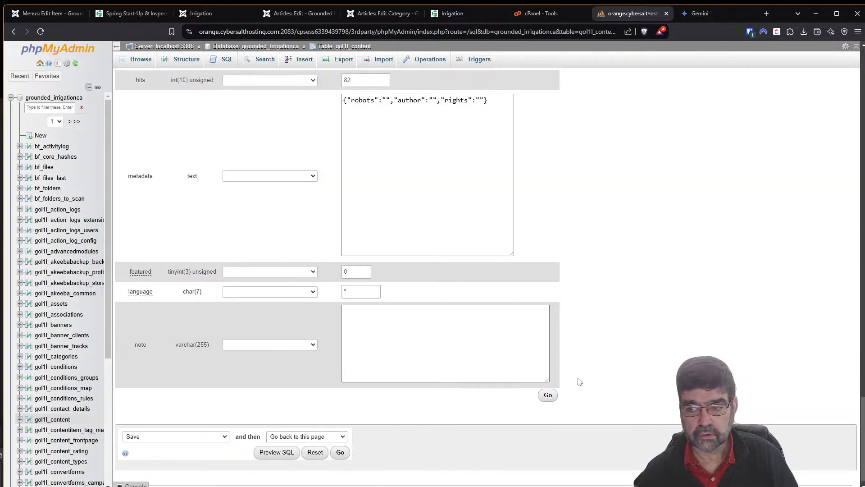
scroll(580, 382, "up", 20)
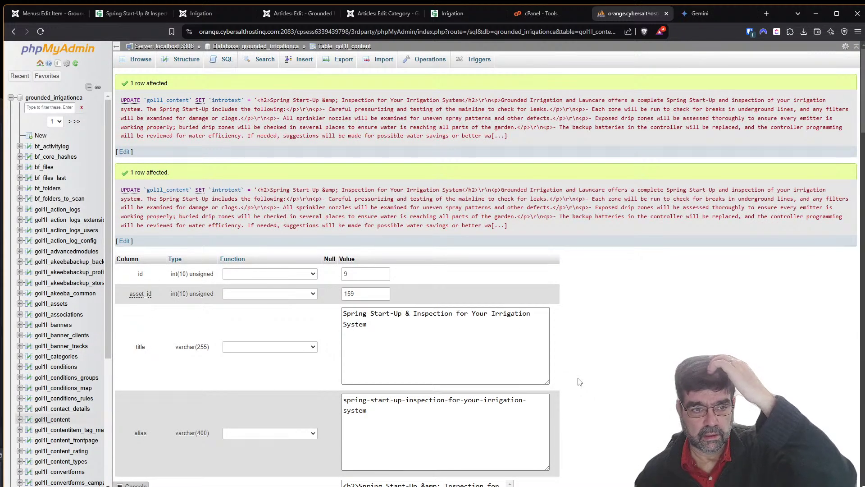
left_click(427, 17)
Reload the live page, then set the Irrigation menu item's Intro Text to Hide and save.
left_click(41, 31)
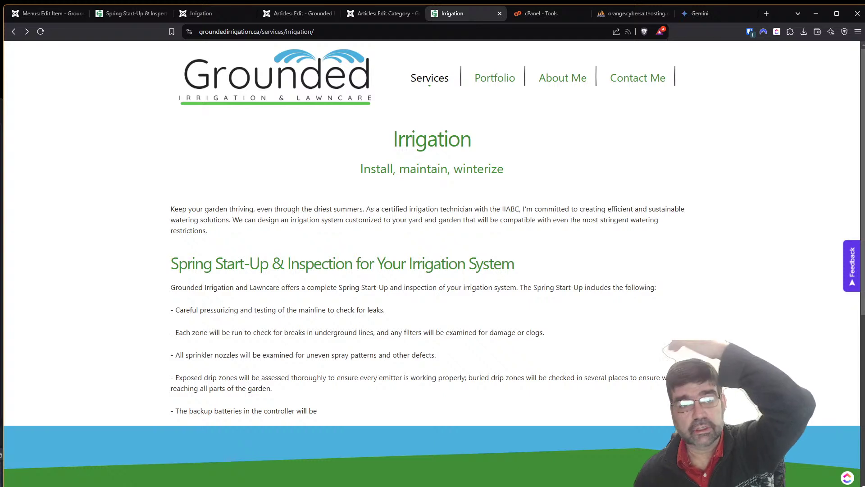
left_click(50, 14)
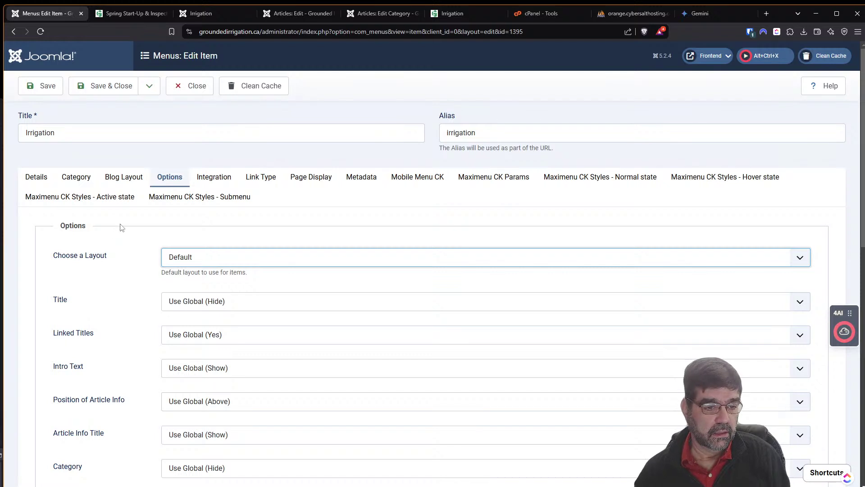
scroll(126, 221, "down", 2)
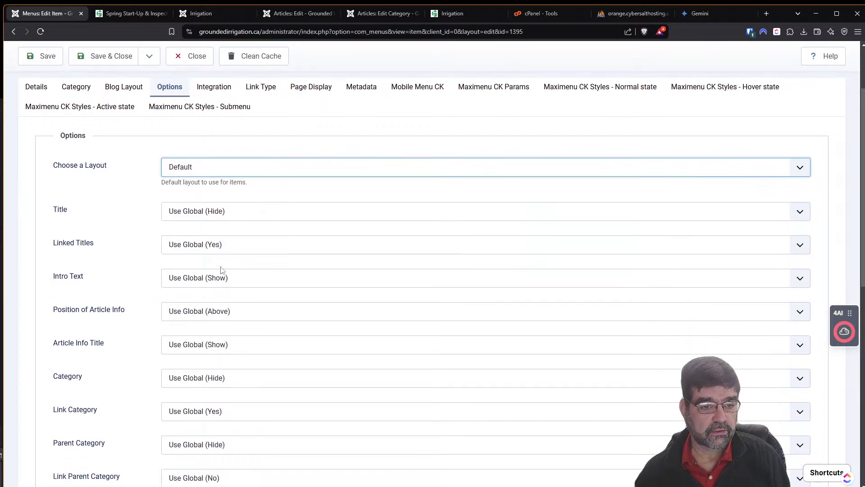
left_click(240, 281)
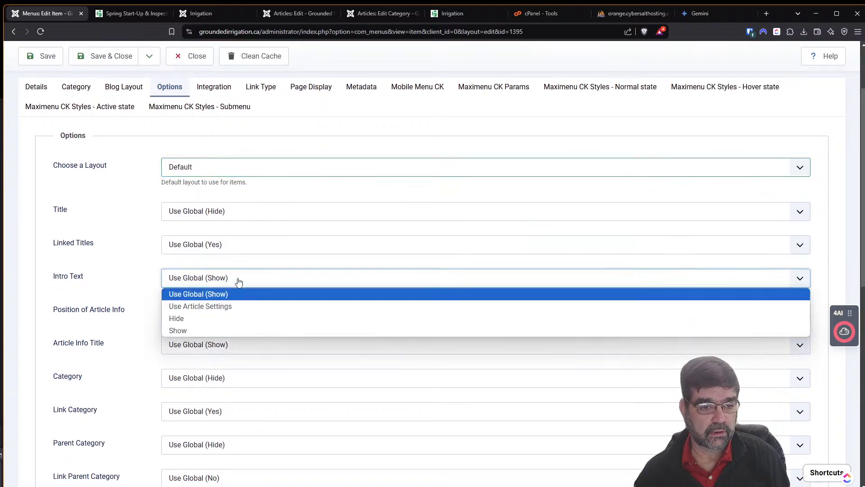
left_click(234, 320)
left_click(42, 56)
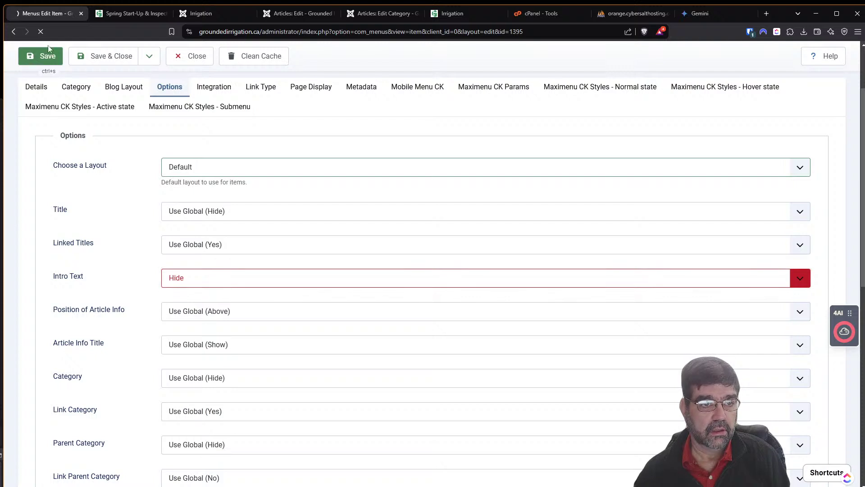
Reload the live Irrigation page to compare the result with the Hide setting.
left_click(465, 13)
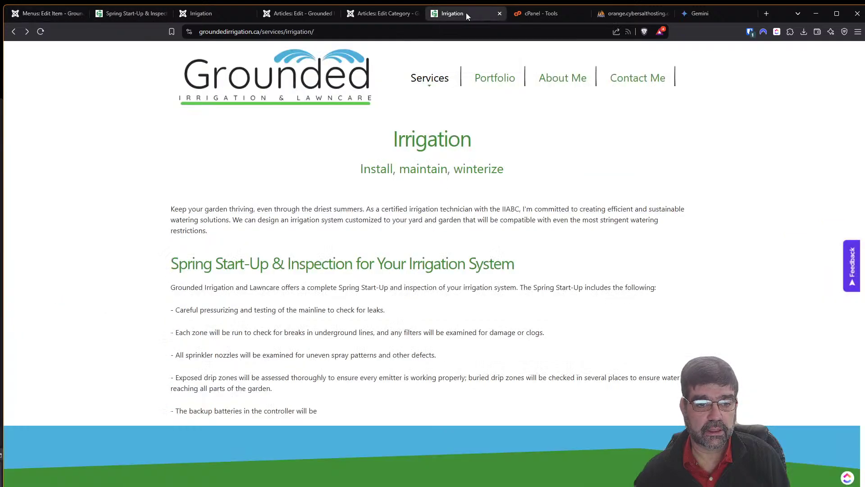
left_click(41, 32)
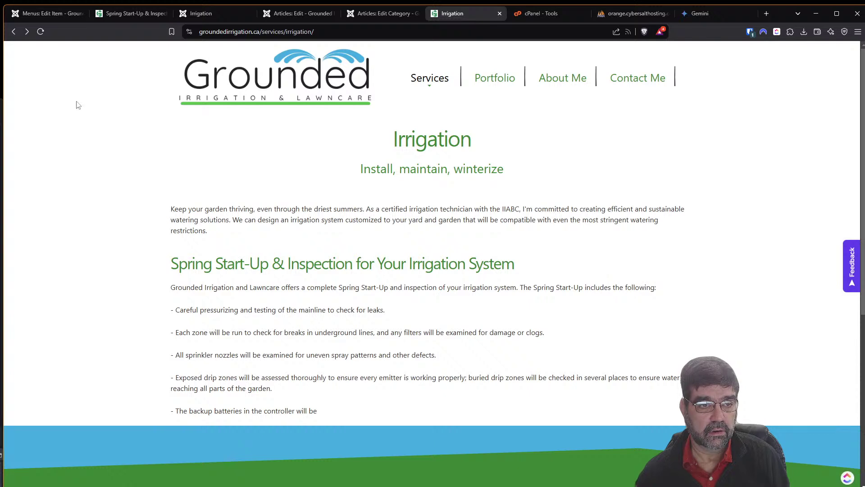
left_click(45, 15)
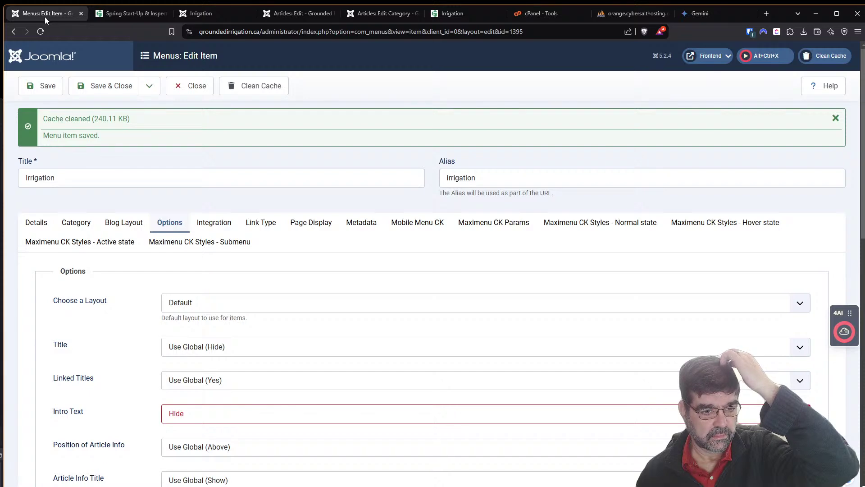
left_click(200, 14)
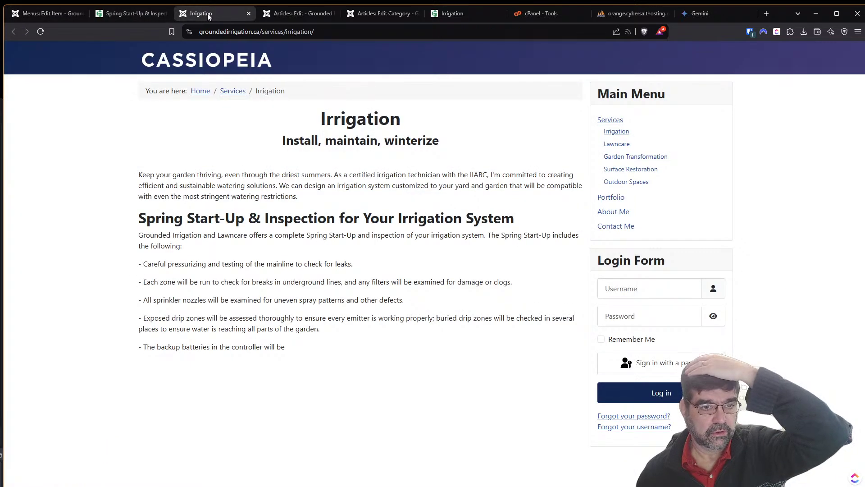
Open the 4SEF SEF URLs list from Components, comparing it against the live Irrigation page.
left_click(284, 15)
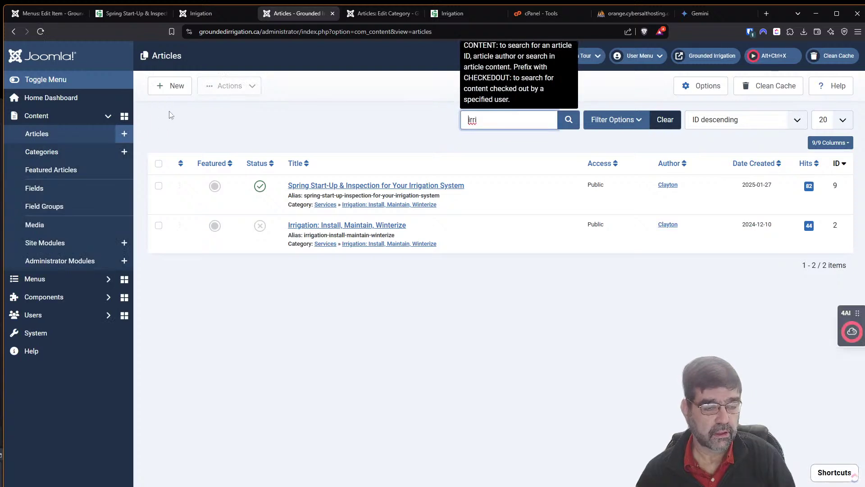
left_click(46, 297)
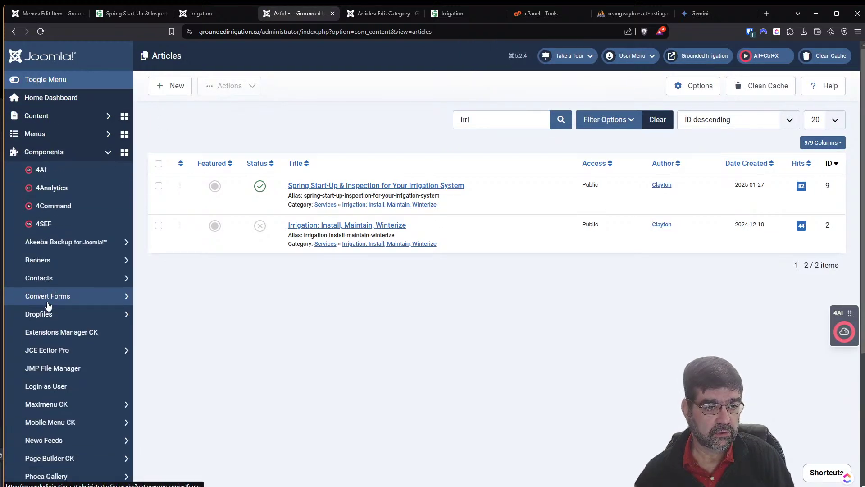
left_click(44, 228)
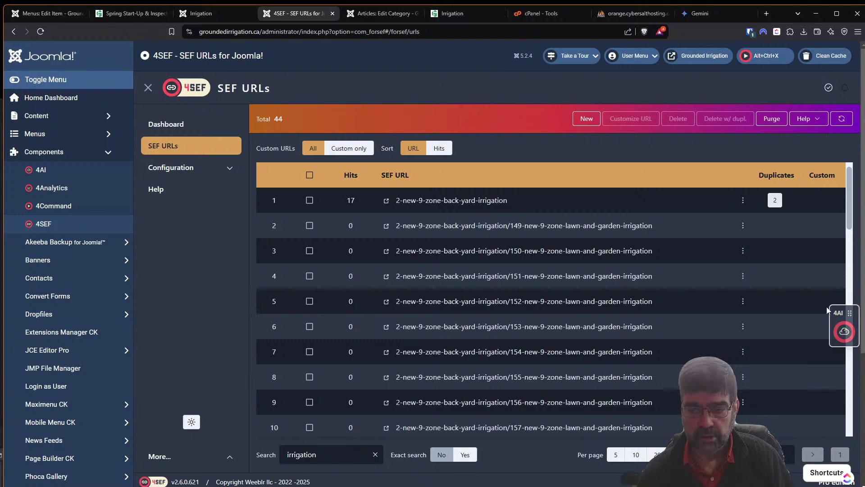
left_click_drag(853, 229, 851, 355)
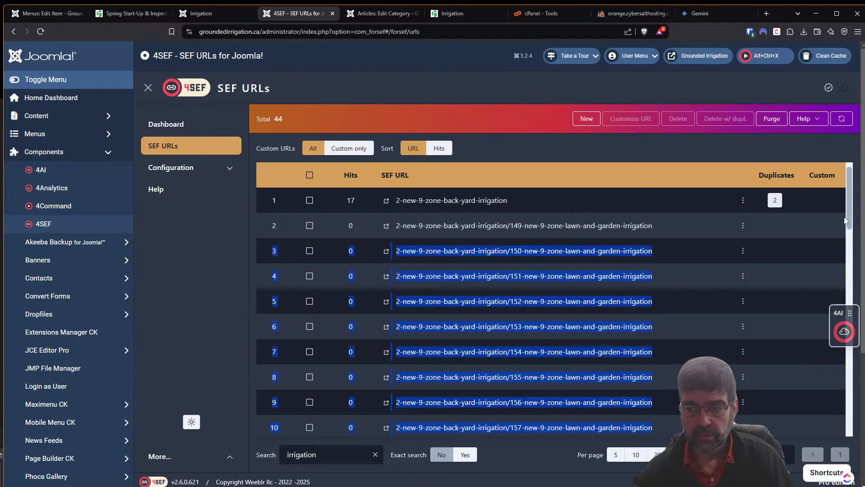
left_click_drag(849, 220, 837, 480)
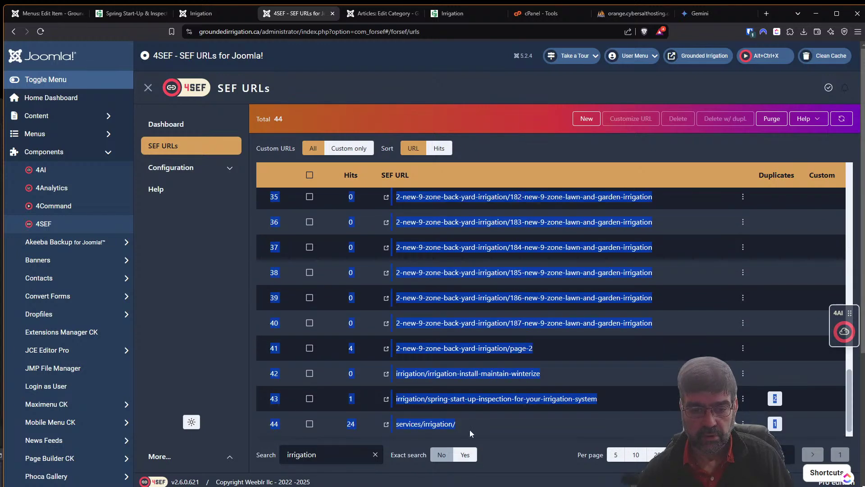
left_click(480, 423)
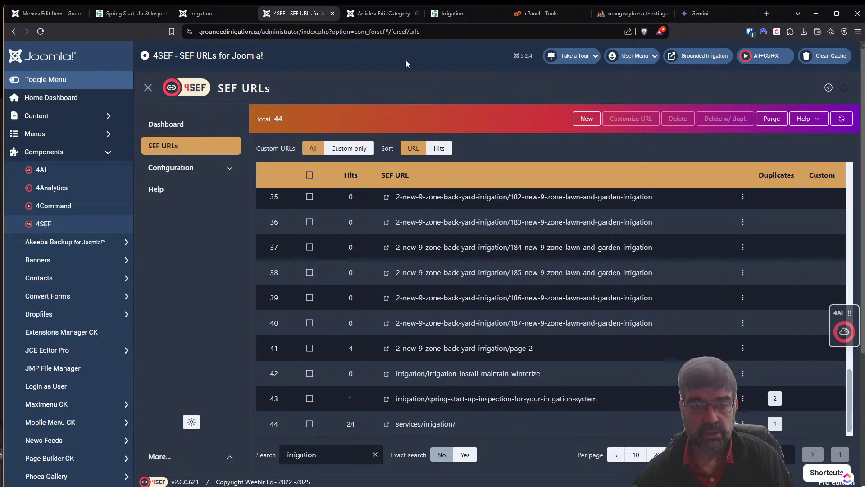
left_click(450, 14)
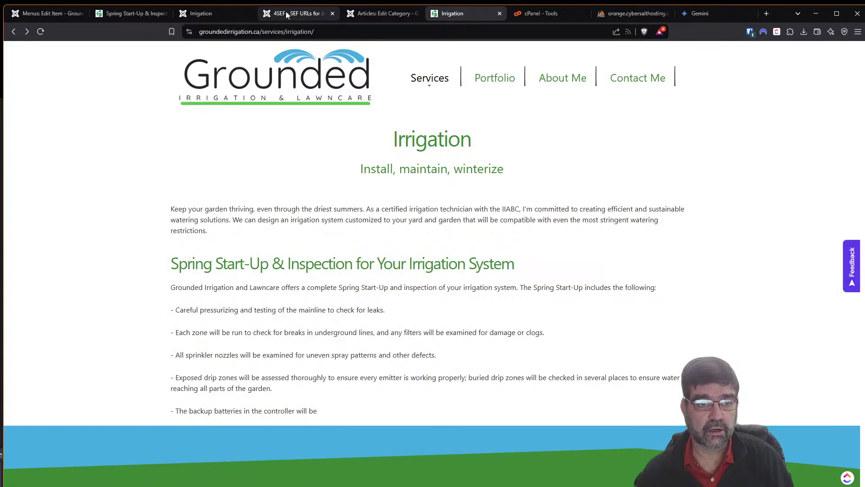
left_click(286, 12)
left_click(455, 15)
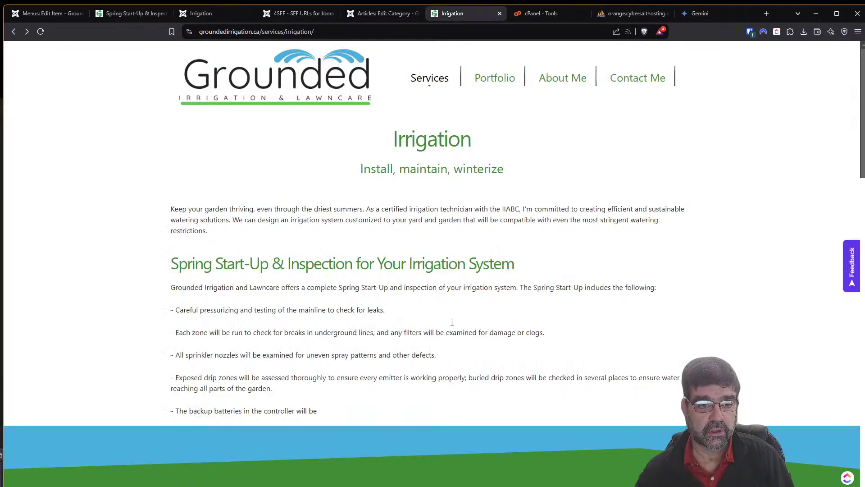
left_click(287, 16)
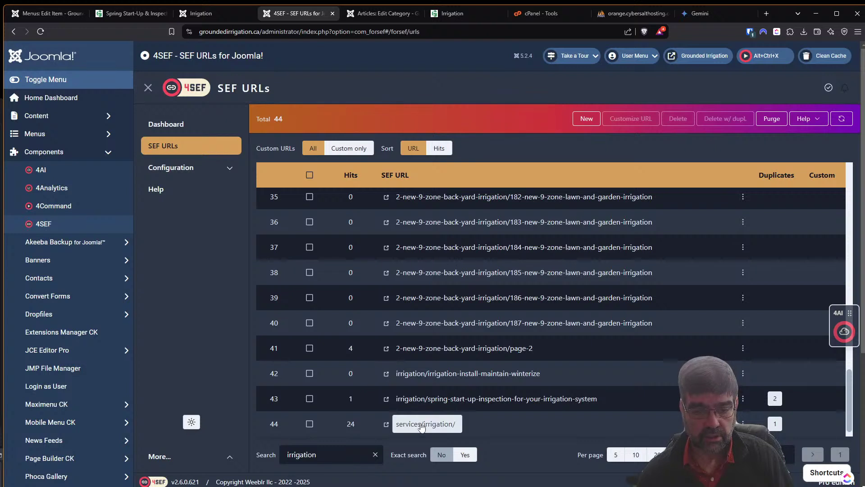
Delete the services/irrigation/ SEF URL with its duplicates and reload the Irrigation page.
left_click(309, 424)
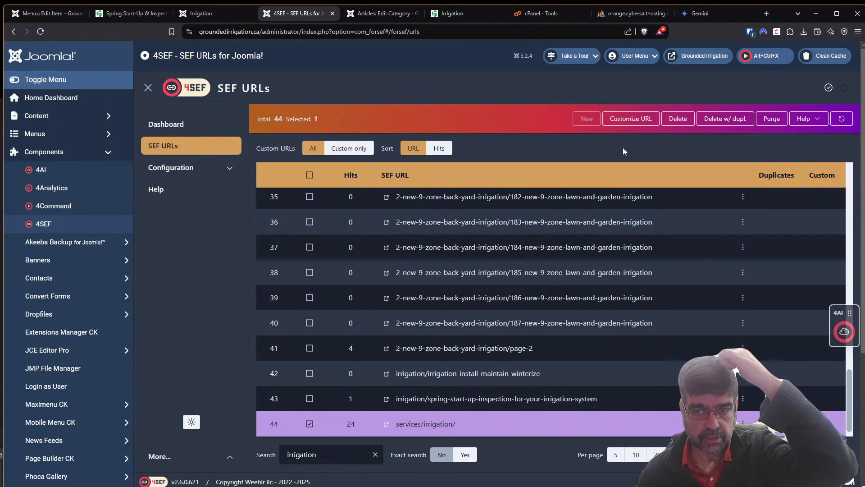
left_click(723, 120)
left_click(518, 198)
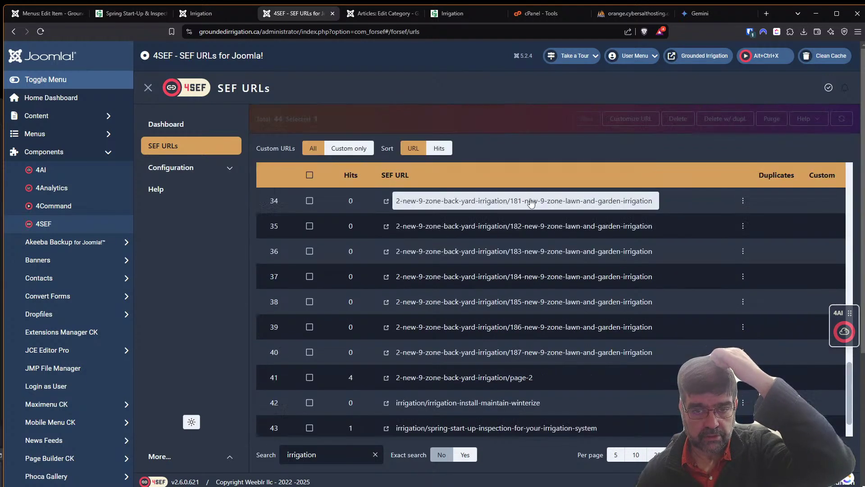
left_click(450, 14)
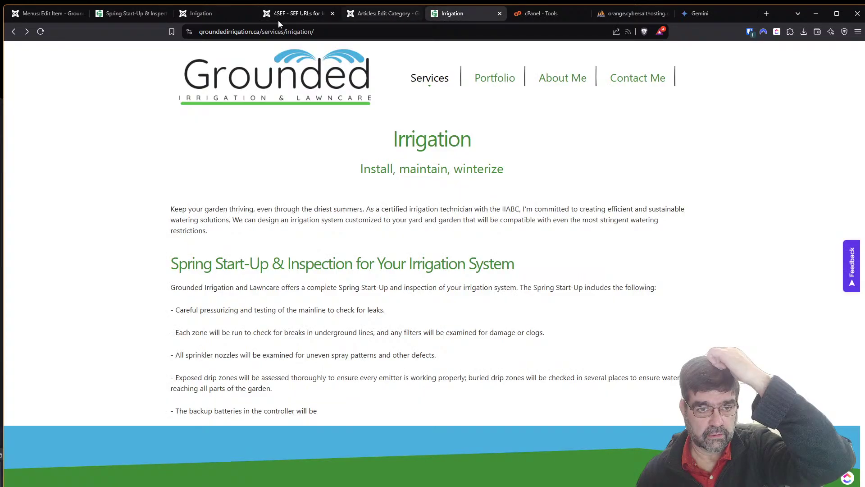
left_click(42, 31)
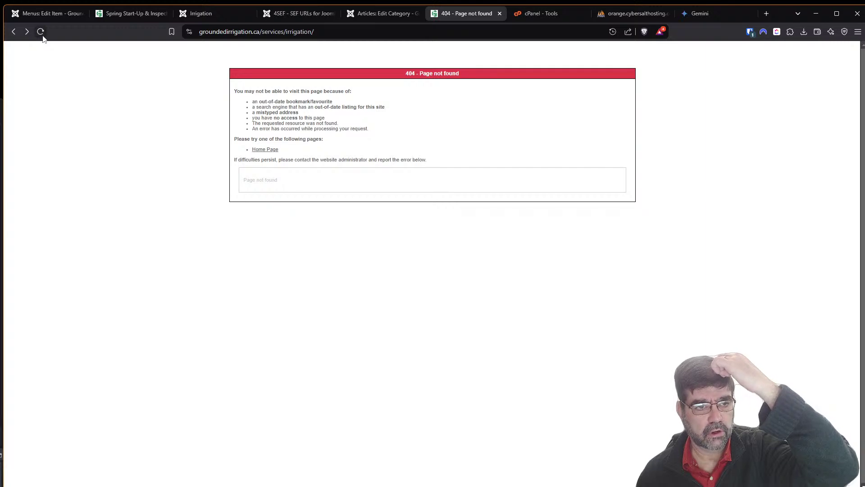
Go back to the Lawncare page and reopen Irrigation from the site's Services menu.
left_click(13, 32)
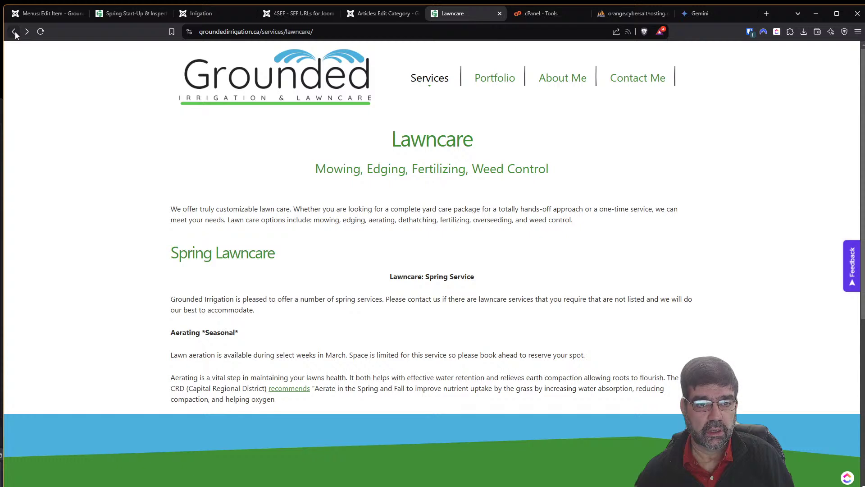
mouse_move(429, 81)
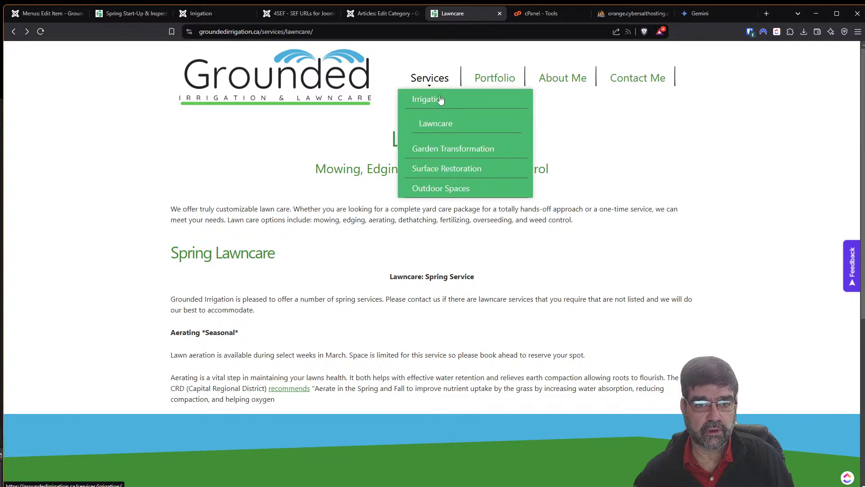
left_click(439, 98)
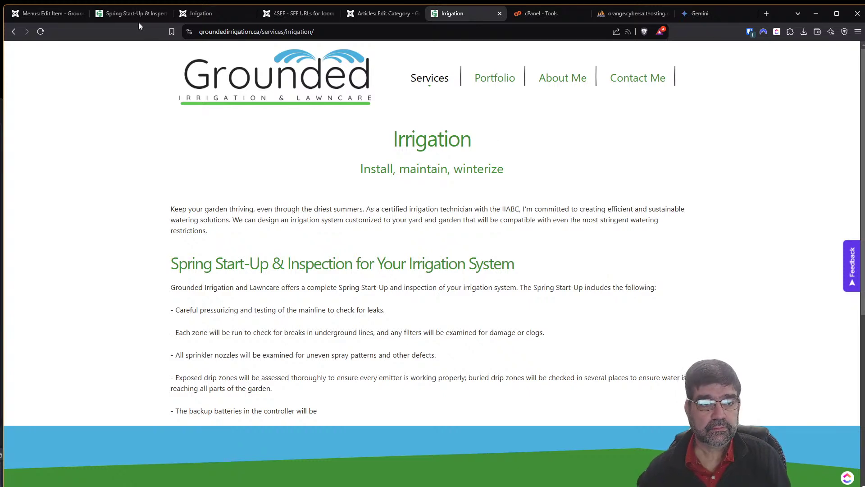
Change the Irrigation menu item's Intro Text from Hide to Use Global (Show) and save.
left_click(27, 13)
scroll(301, 242, "down", 3)
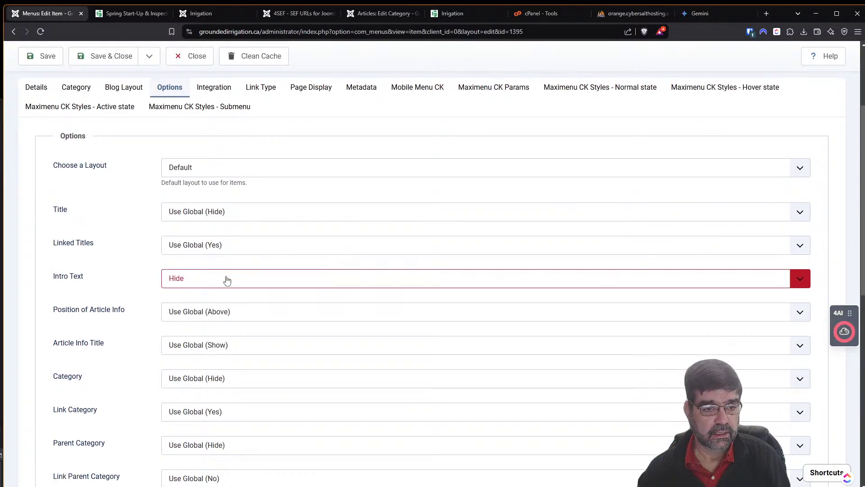
left_click(227, 279)
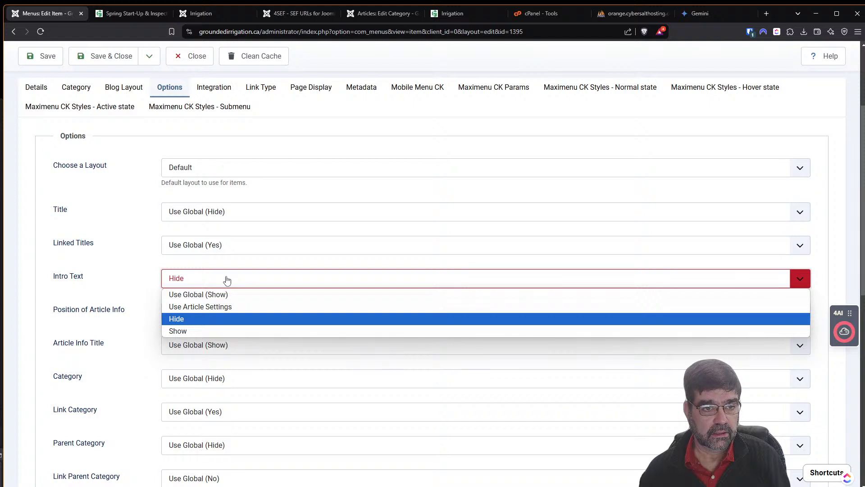
scroll(226, 280, "up", 2)
scroll(226, 277, "down", 2)
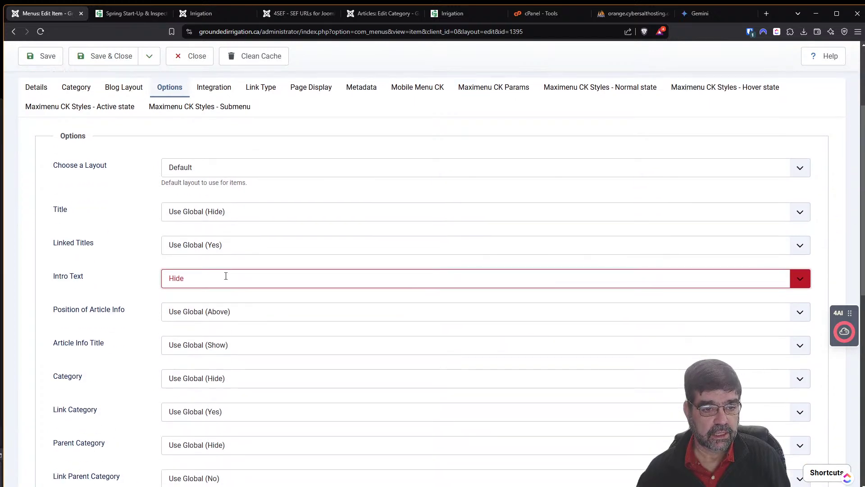
left_click(226, 283)
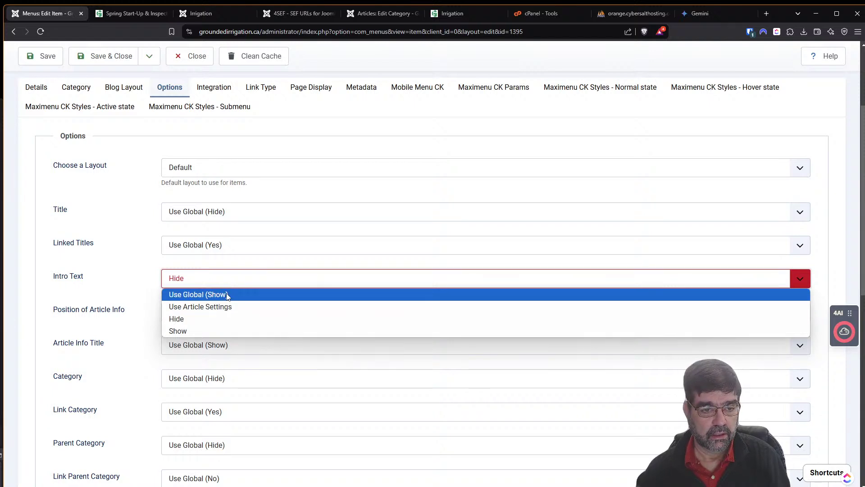
left_click(227, 296)
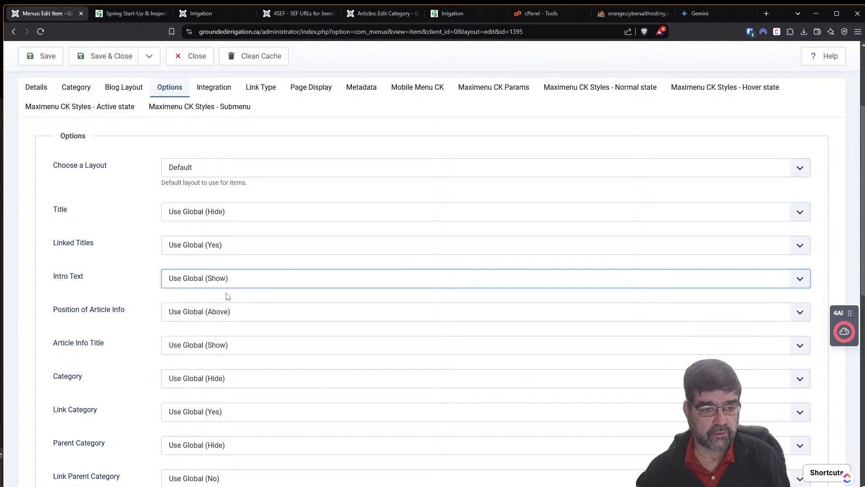
scroll(226, 298, "up", 2)
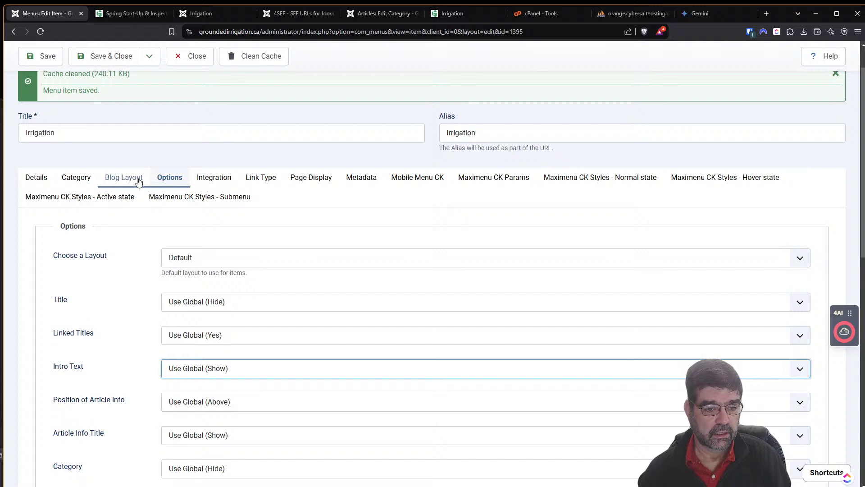
left_click(42, 56)
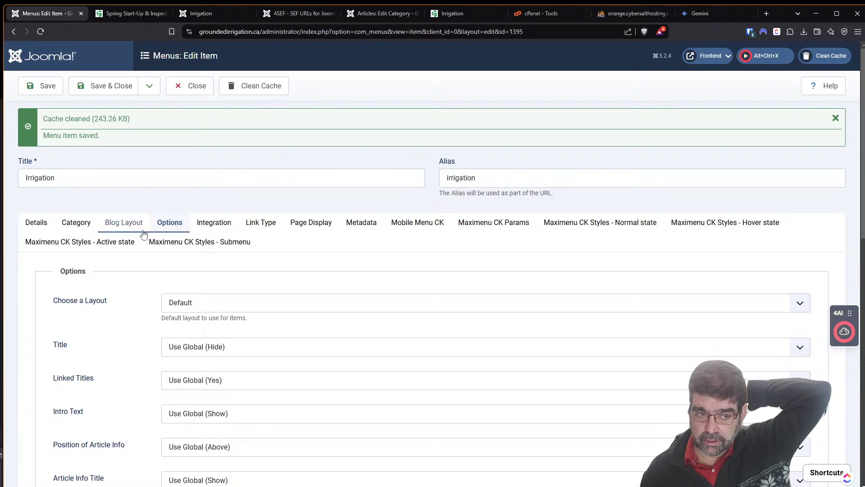
Look over the menu item's Blog Layout tab settings.
left_click(124, 222)
scroll(337, 277, "down", 3)
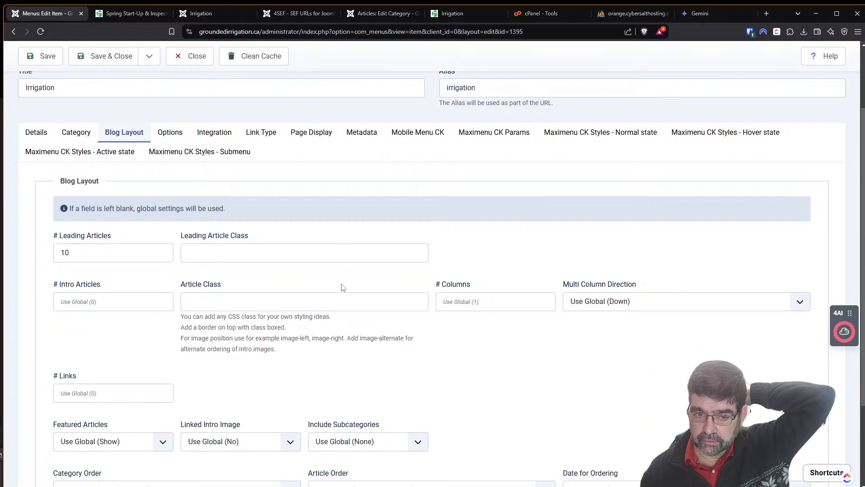
scroll(342, 286, "up", 3)
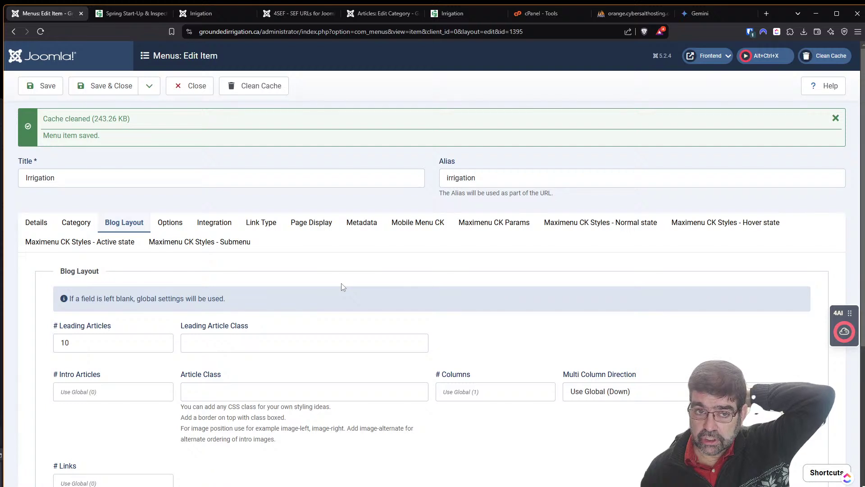
Check the live Irrigation page and inspect the Spring Start-Up heading text.
left_click(449, 18)
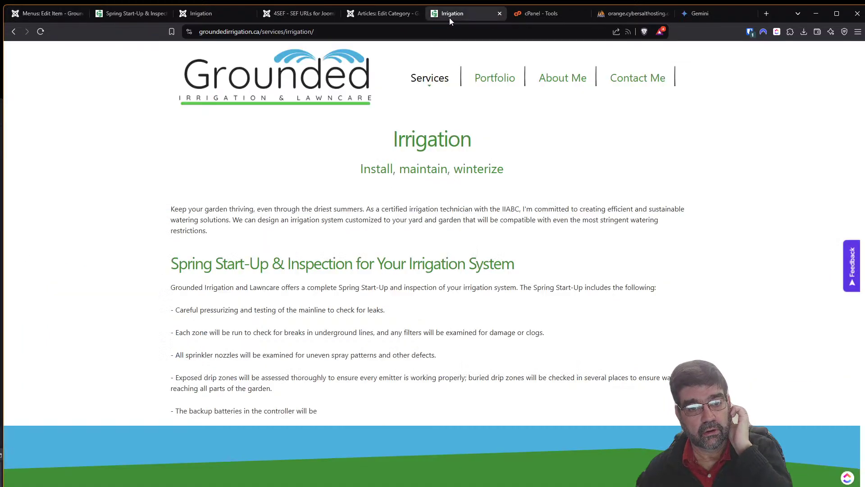
left_click_drag(174, 263, 516, 253)
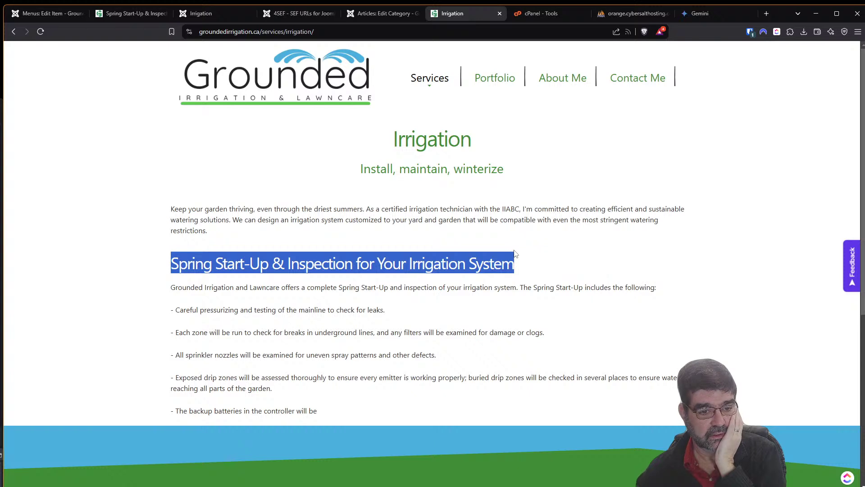
left_click(337, 256)
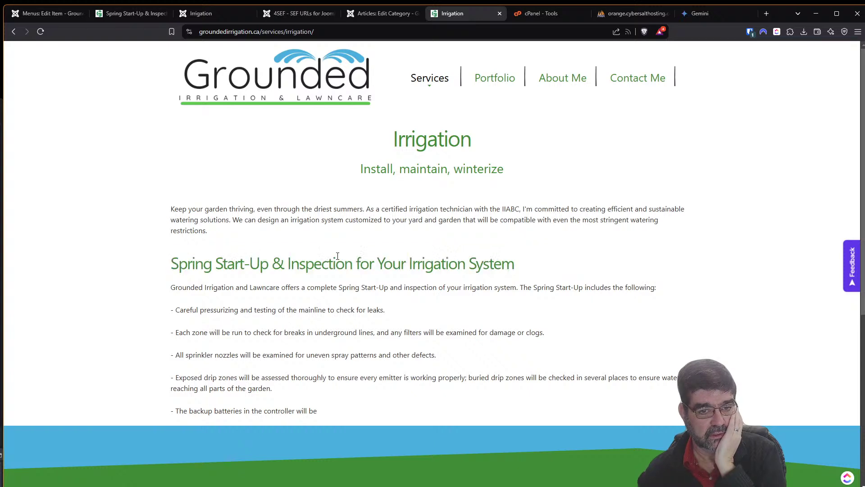
double_click(285, 270)
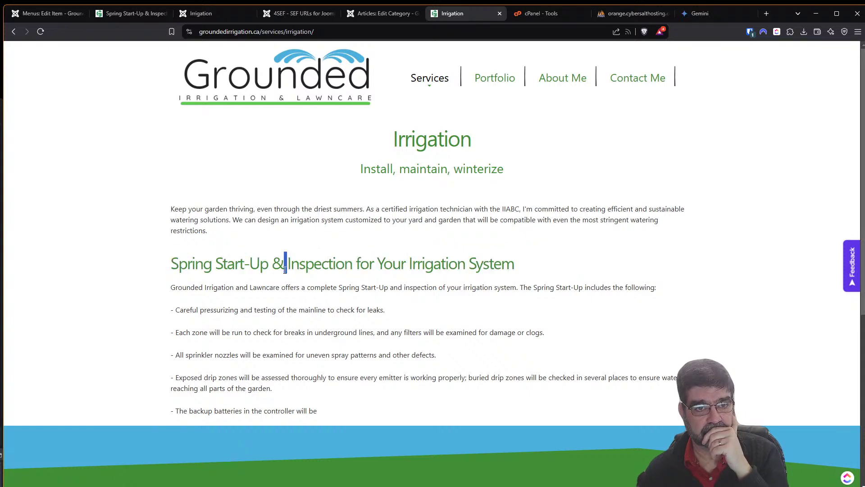
left_click(284, 270)
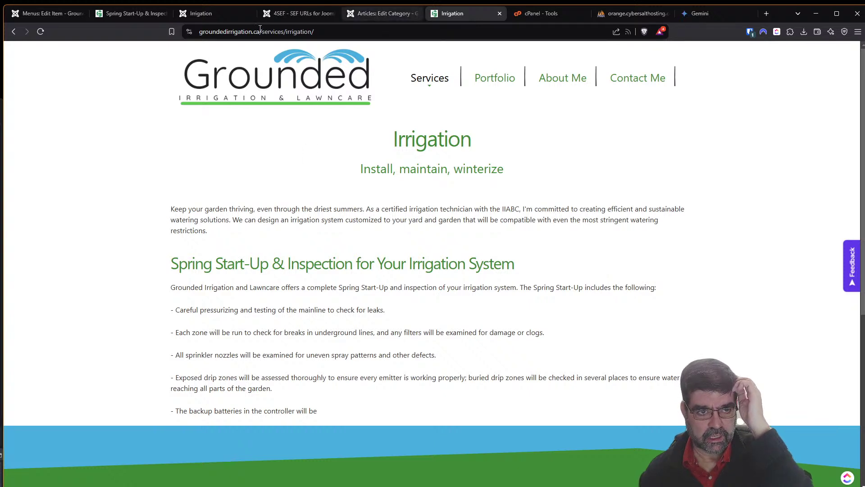
Review the Irrigation menu item's Details and Options, then view the standalone Spring Start-Up article.
left_click(39, 14)
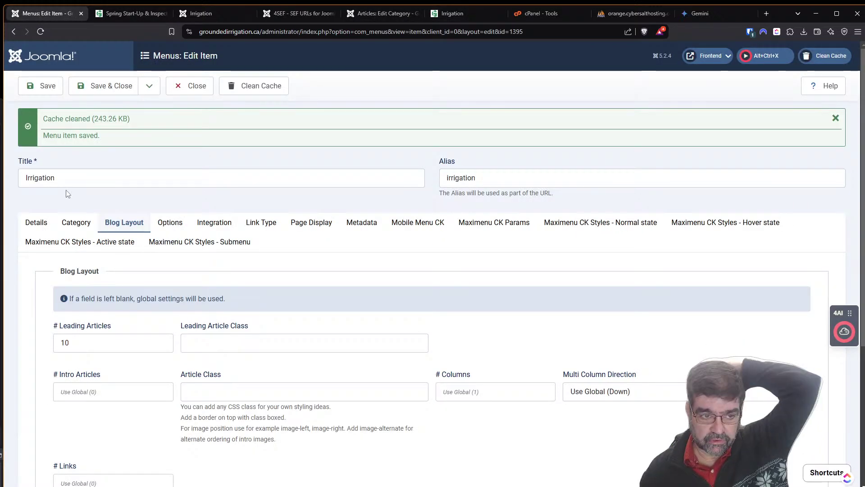
left_click(37, 224)
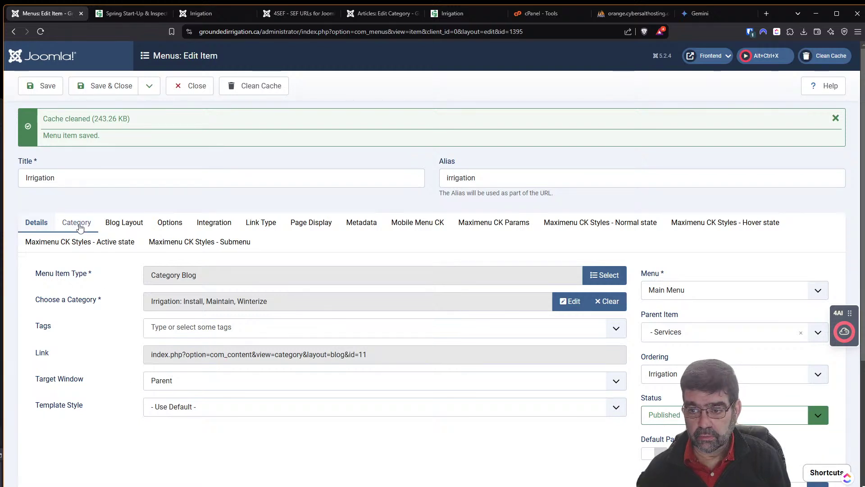
left_click(170, 223)
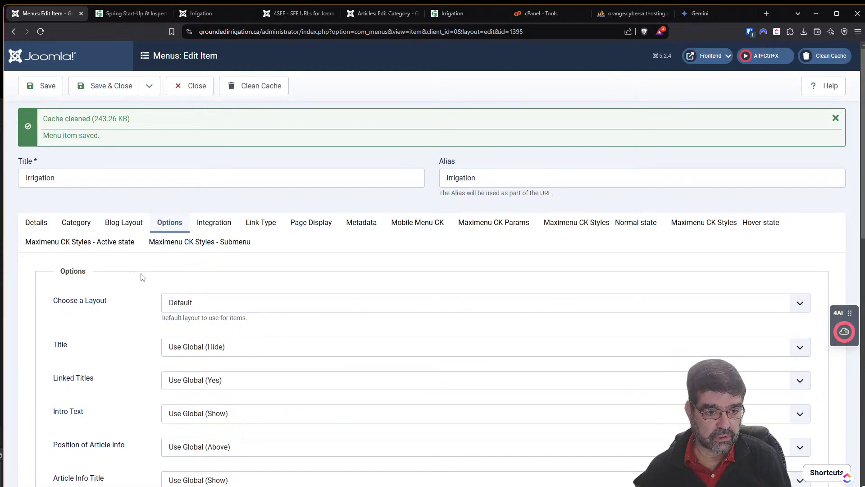
scroll(142, 277, "down", 3)
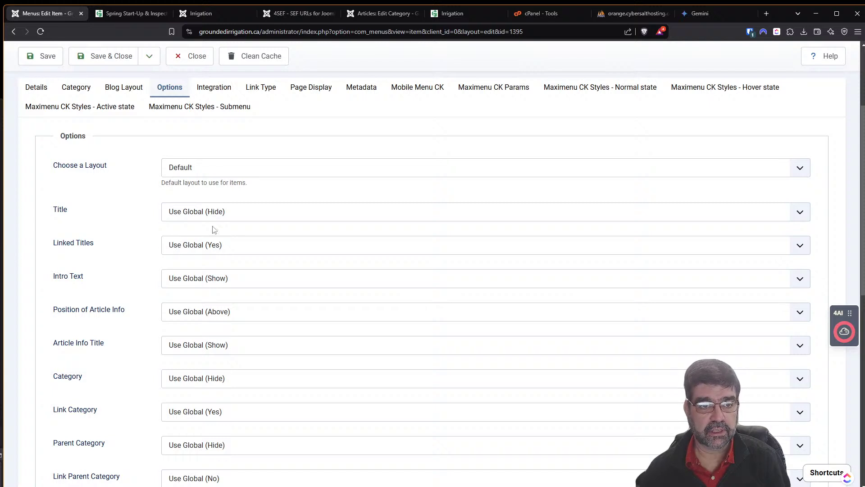
left_click(140, 16)
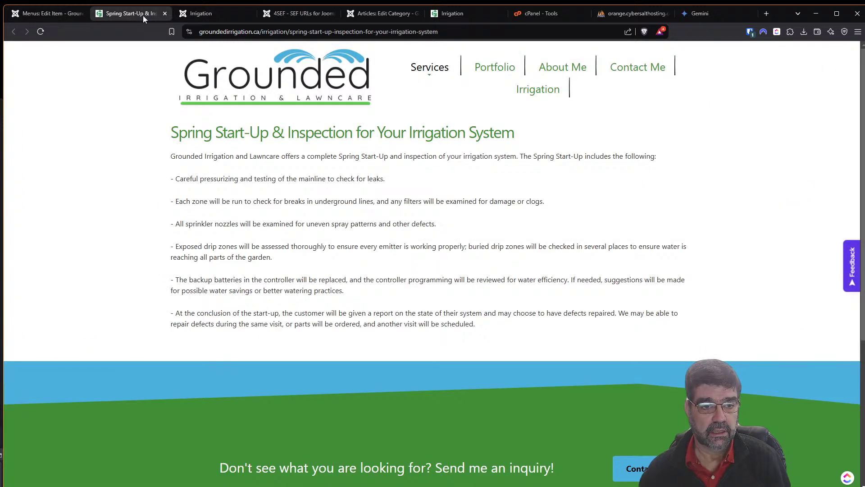
triple_click(268, 131)
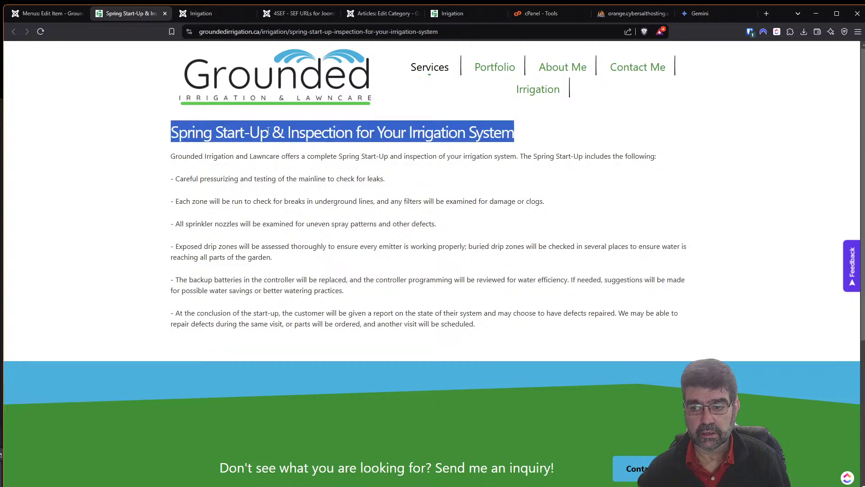
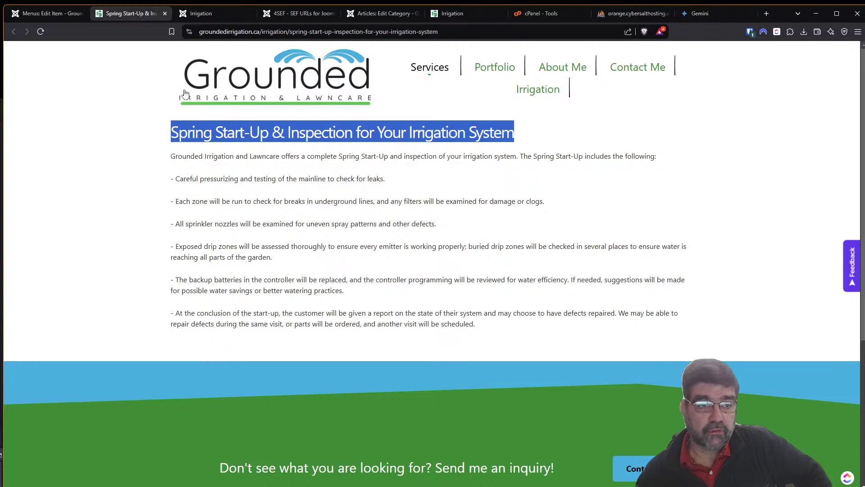
Bring up the 'Irrigation: Install, Maintain, Winterize' category editor and scroll to its description.
left_click(367, 17)
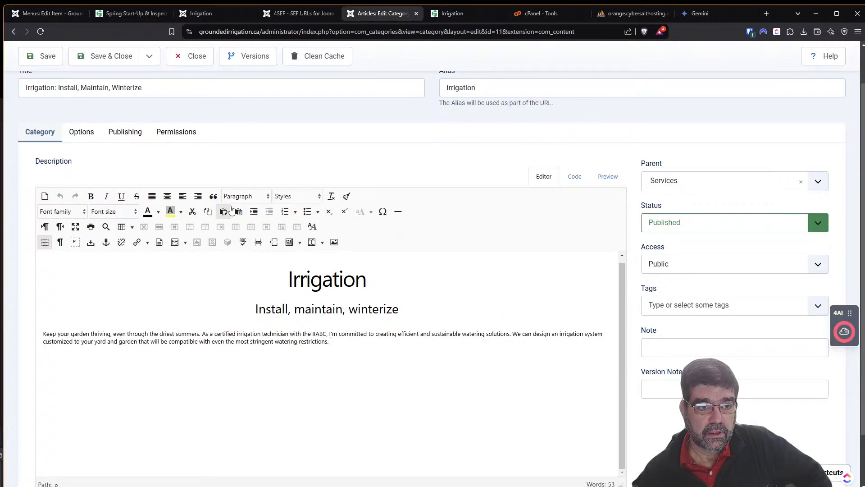
scroll(193, 177, "up", 1)
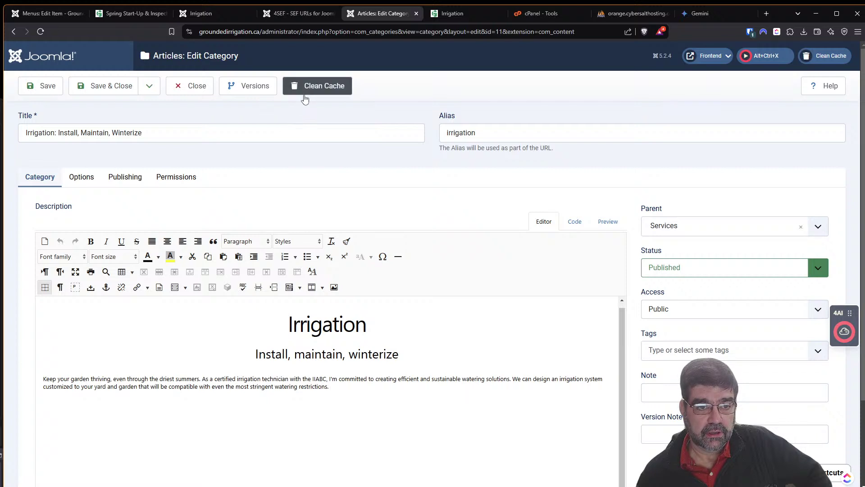
Check the category's display options, close the category, and go to the Articles list.
left_click(80, 181)
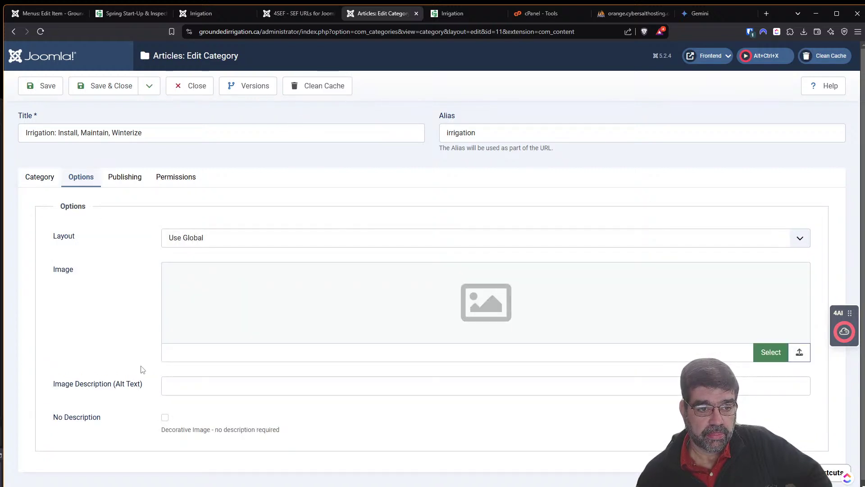
left_click(199, 95)
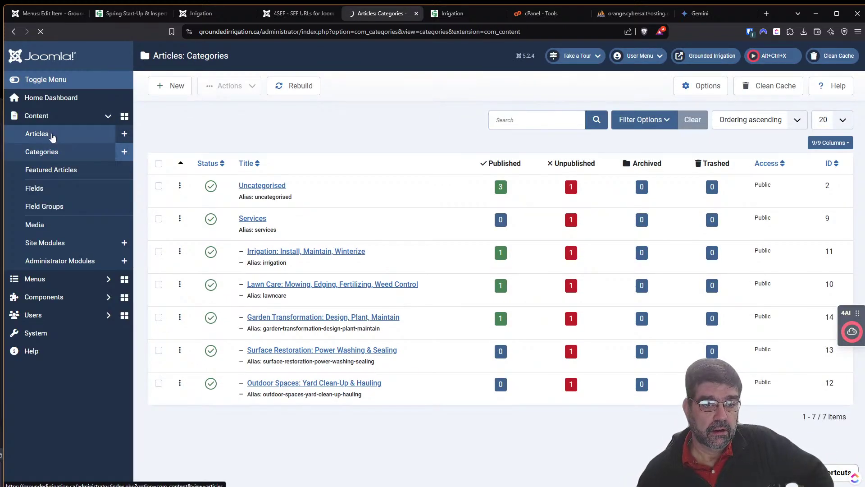
left_click(61, 136)
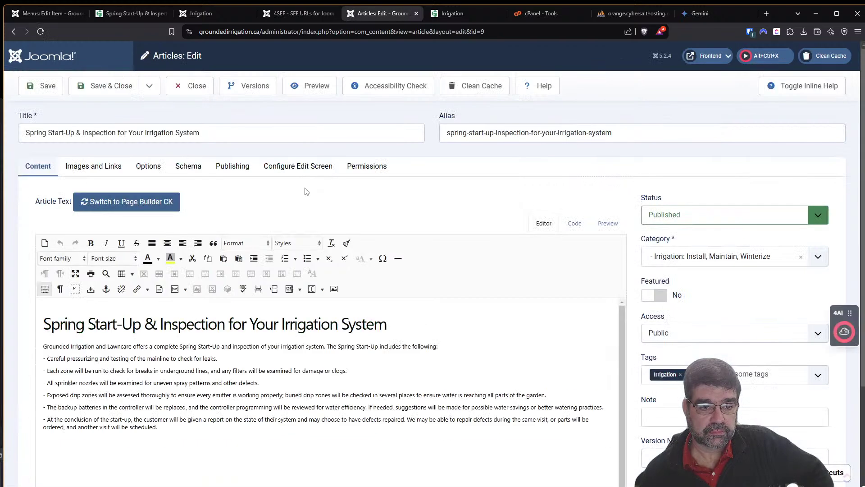
Insert a page break after the 'clogs.' line in Spring Start-Up, save it, and view the live page.
left_click(359, 370)
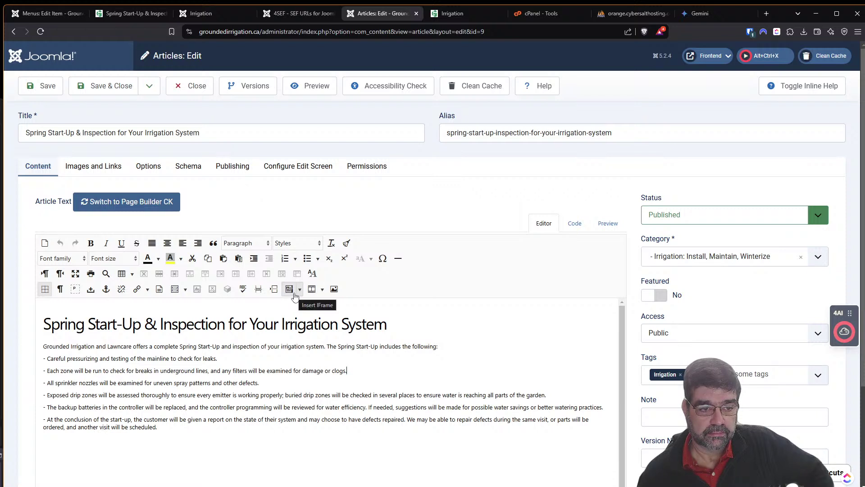
left_click(259, 289)
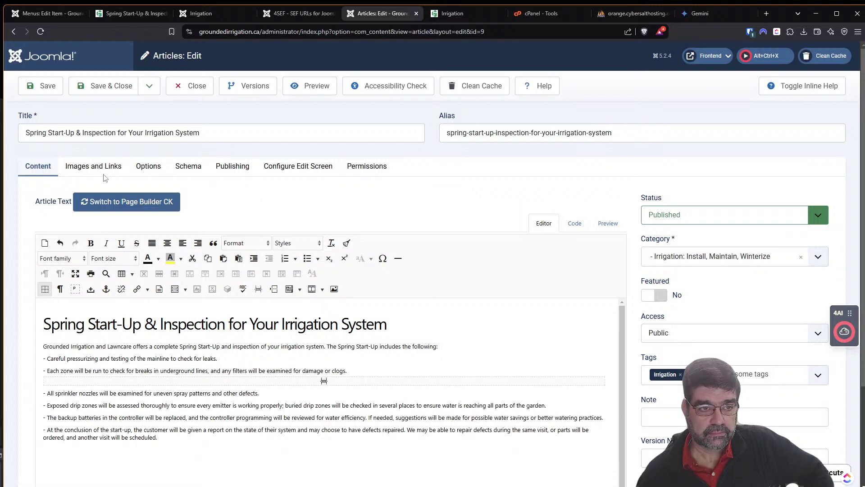
left_click(31, 92)
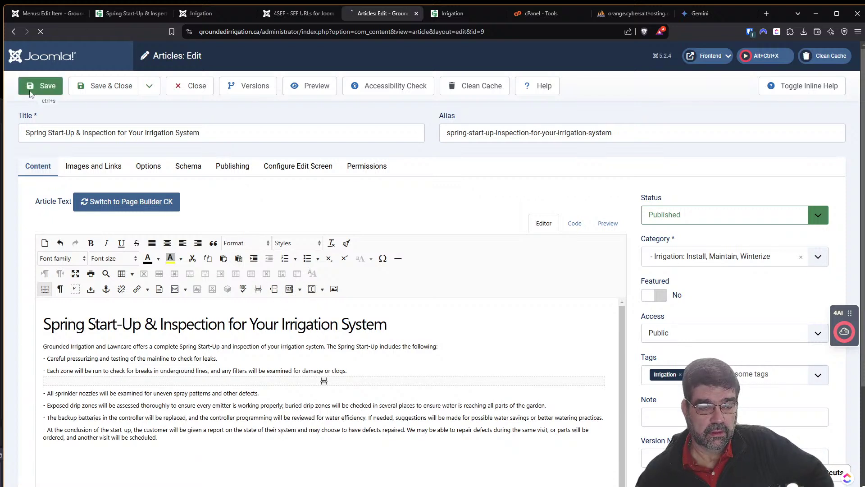
left_click(454, 14)
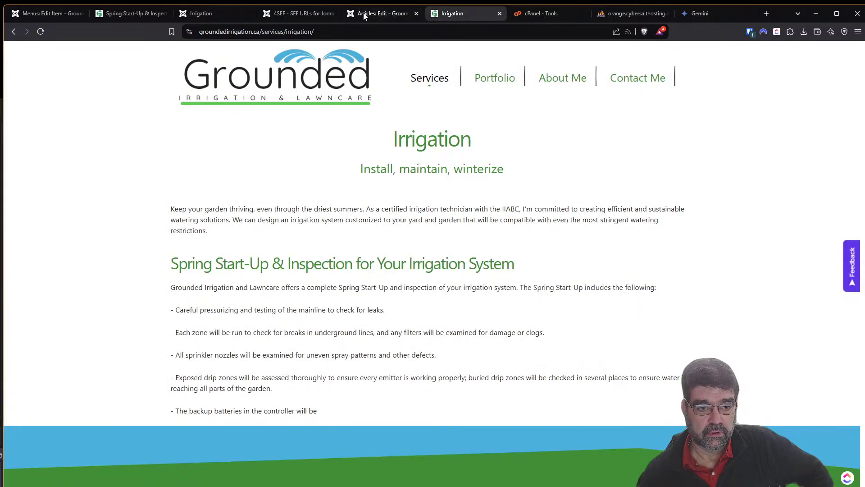
Reload the live Irrigation page to check the break, then look at the 4SEF URL list.
left_click(40, 31)
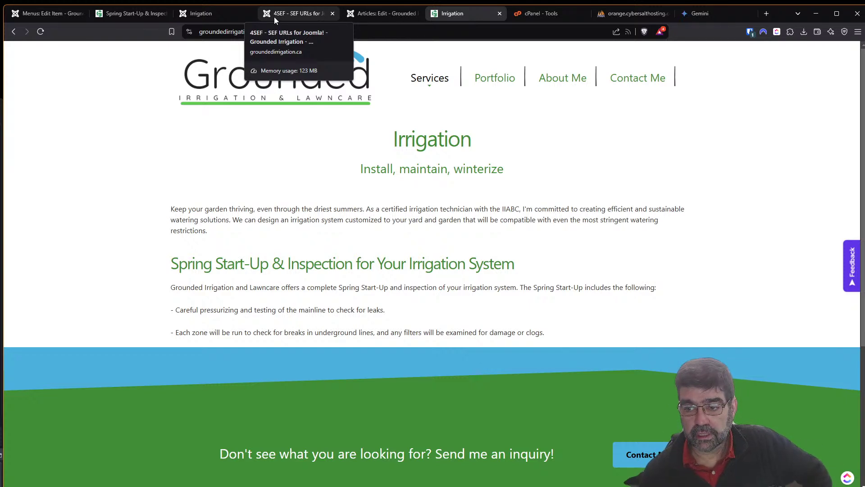
left_click(274, 17)
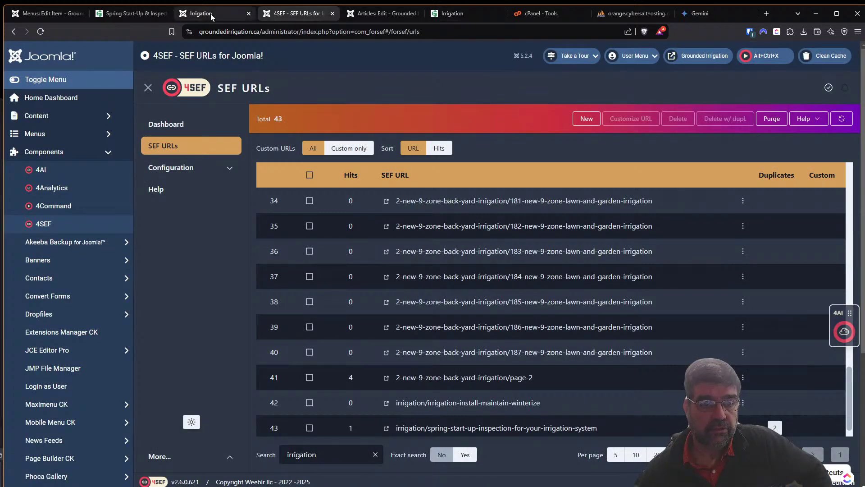
Delete the page break after the 'clogs.' line in the Spring Start-Up article.
left_click(376, 14)
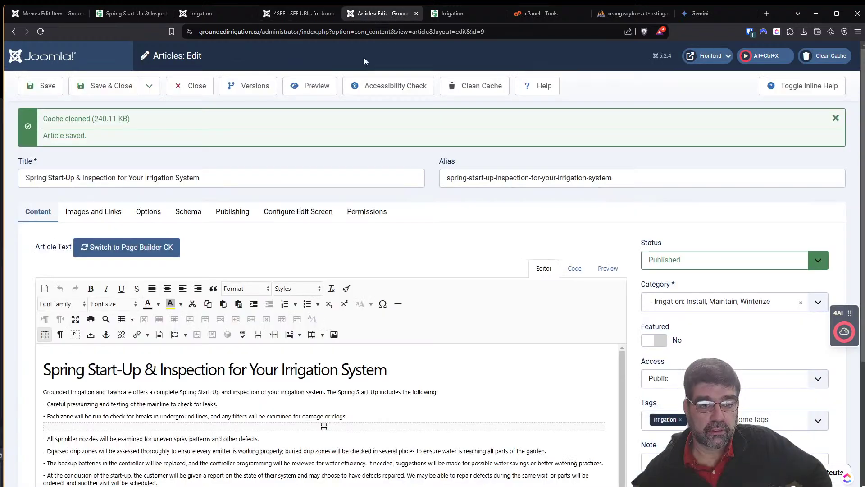
left_click(351, 415)
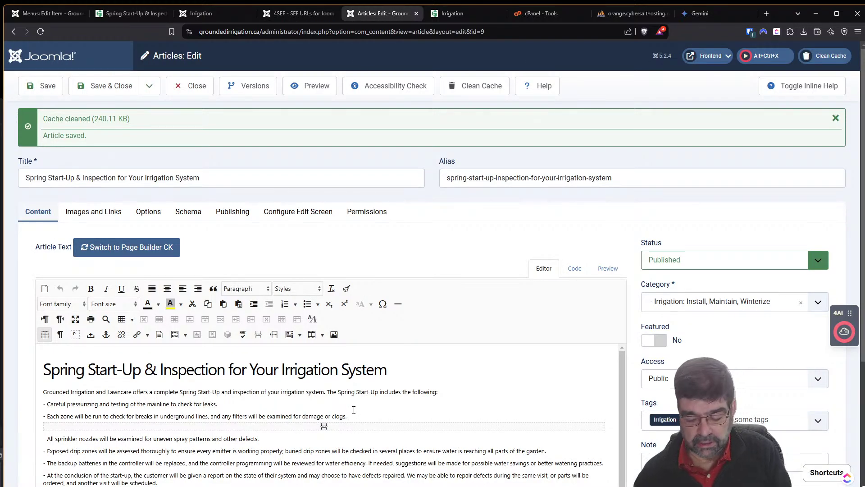
key("Delete")
scroll(355, 406, "down", 1)
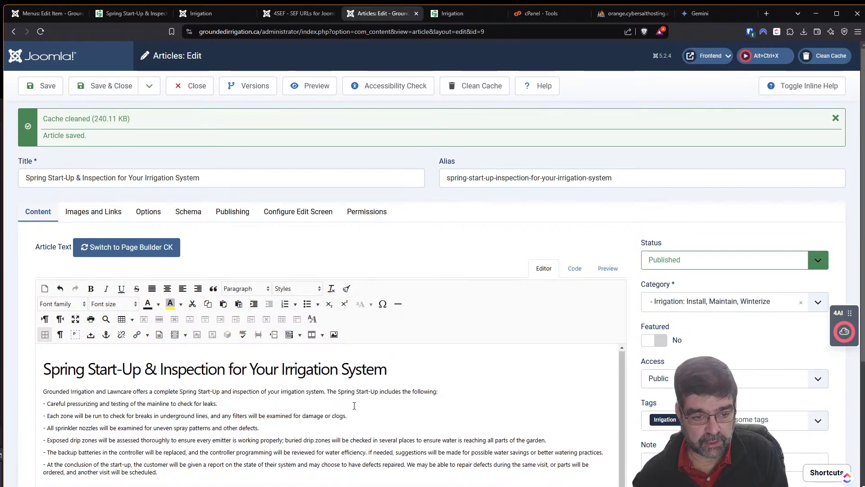
scroll(355, 406, "down", 2)
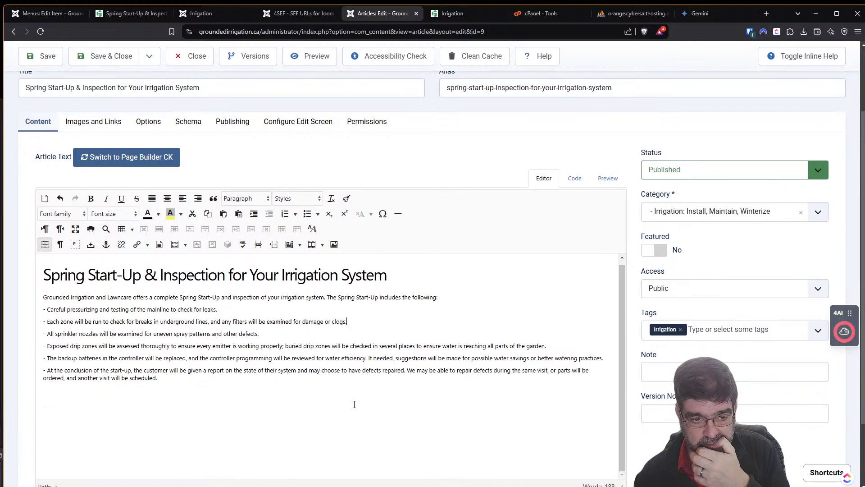
scroll(351, 400, "up", 1)
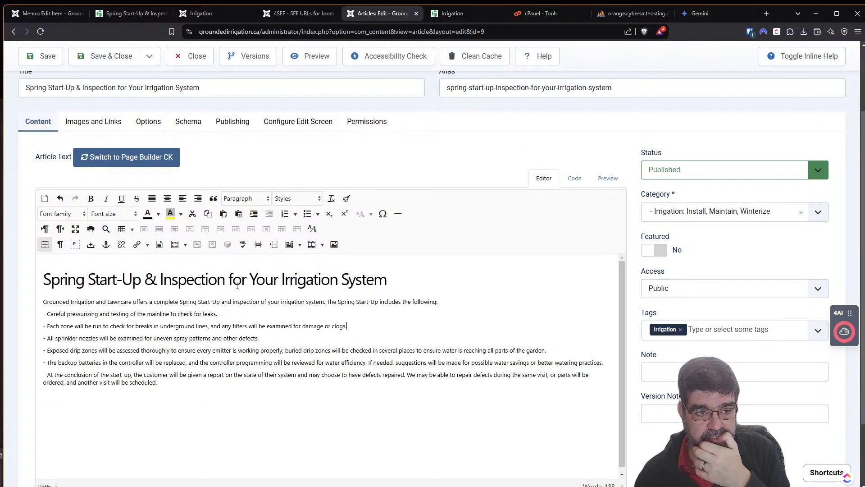
Review the article's Options, save it, and reload the live Irrigation page.
left_click(148, 121)
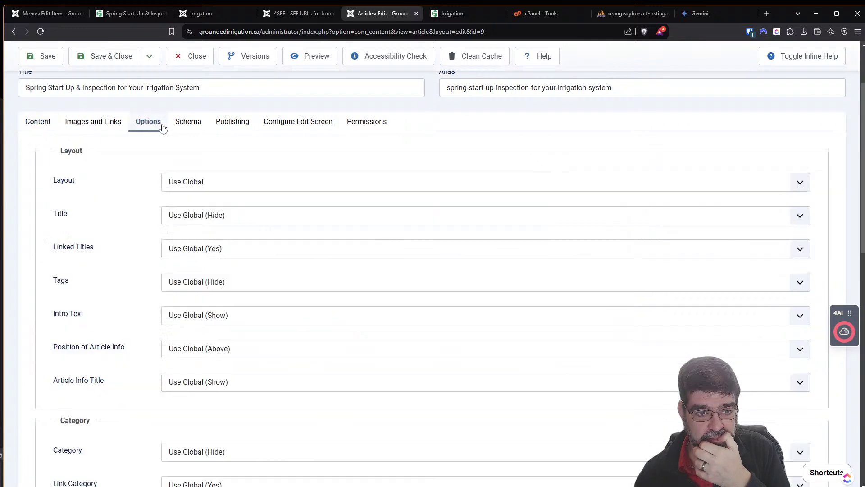
scroll(134, 185, "down", 10)
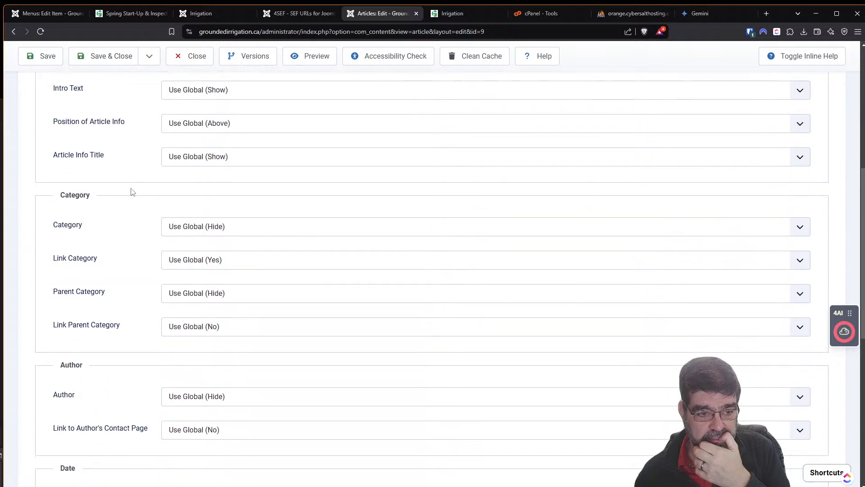
scroll(127, 212, "down", 4)
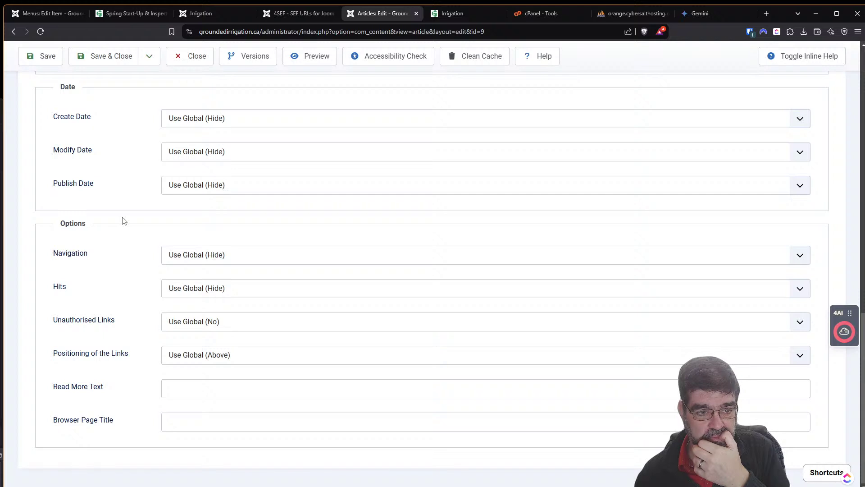
scroll(124, 221, "up", 3)
scroll(125, 224, "up", 10)
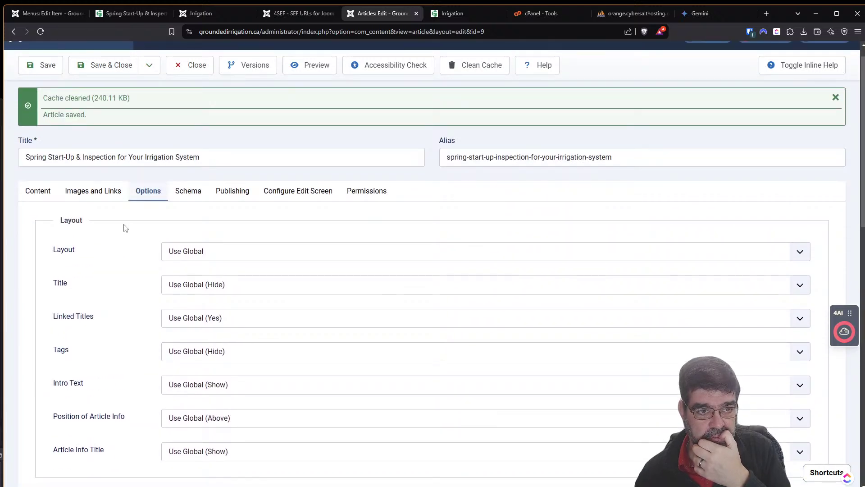
scroll(126, 228, "up", 1)
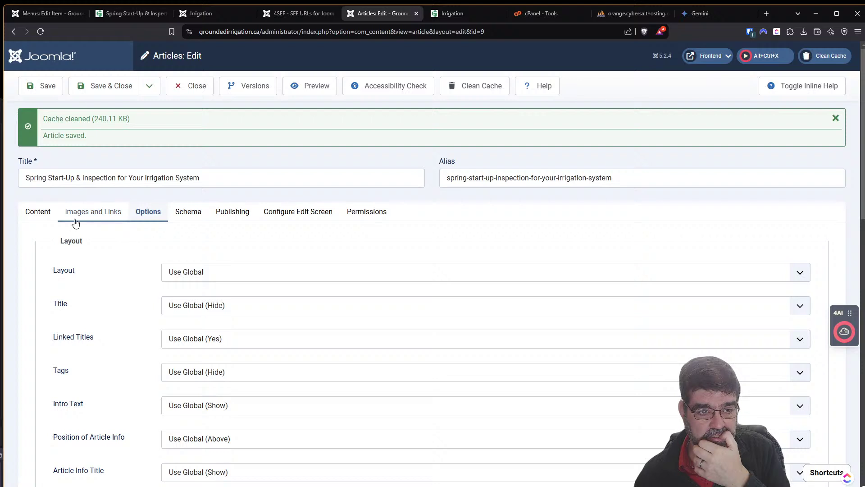
left_click(44, 90)
left_click(450, 13)
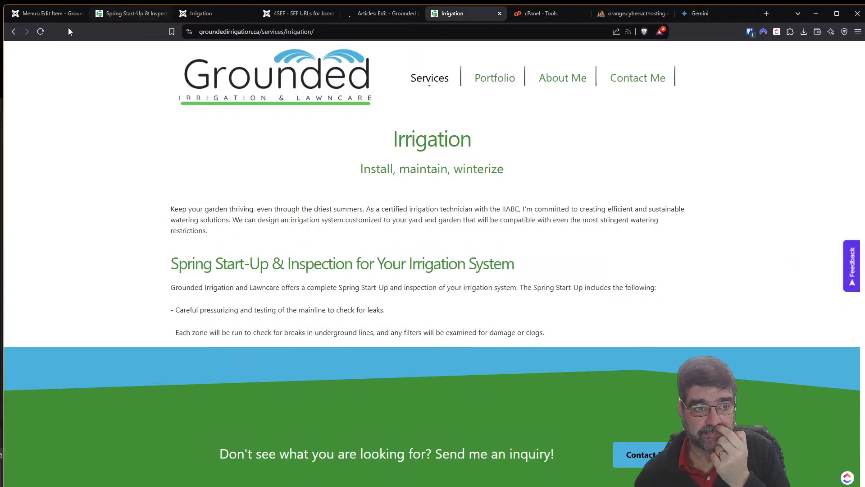
left_click(40, 32)
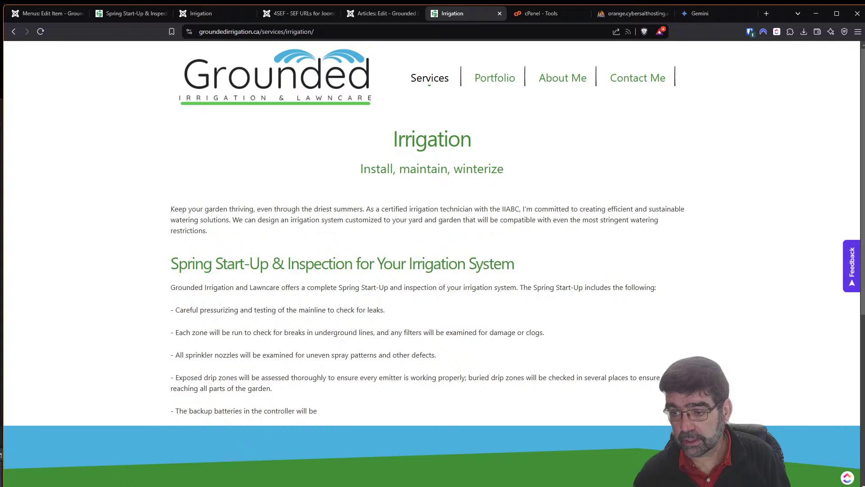
Return to the Irrigation menu item editor's Options settings.
left_click(63, 15)
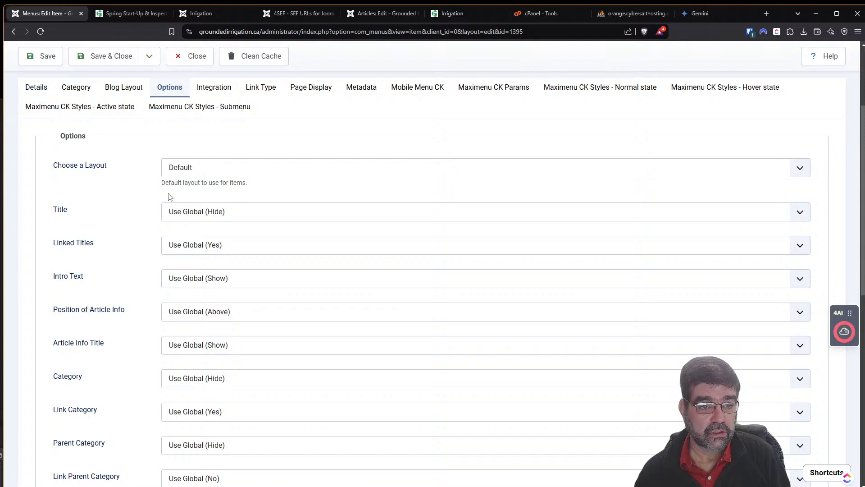
Keep the Default layout, set template style to 'Grounded-2025 - Default', save, and reload the live page.
left_click(231, 174)
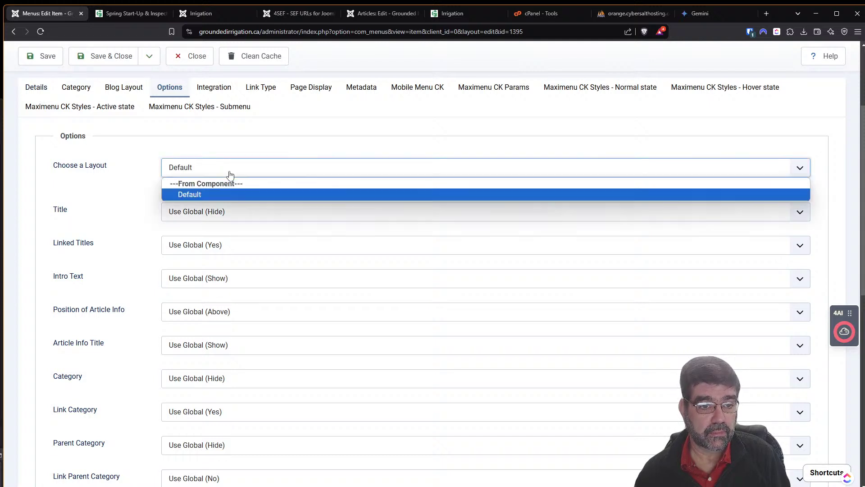
left_click(230, 175)
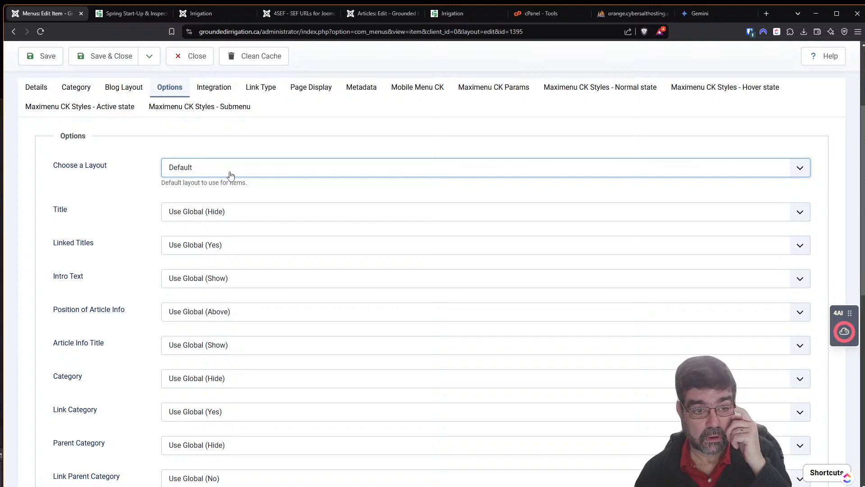
left_click(36, 88)
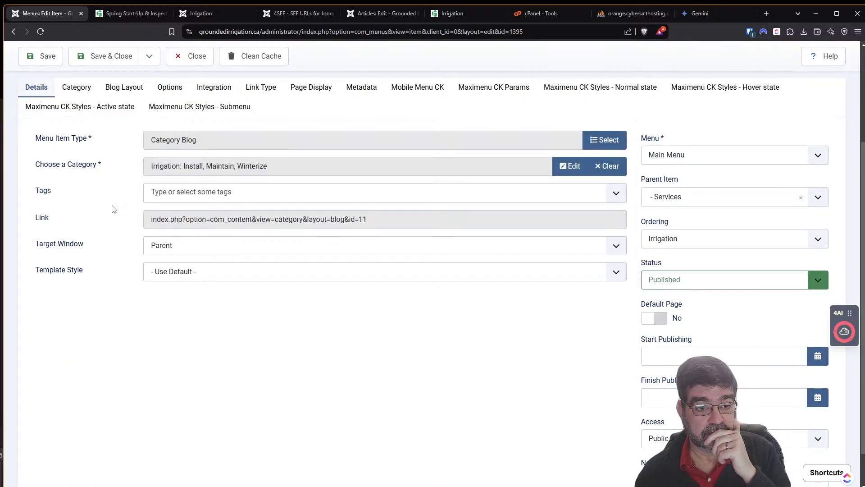
left_click(175, 278)
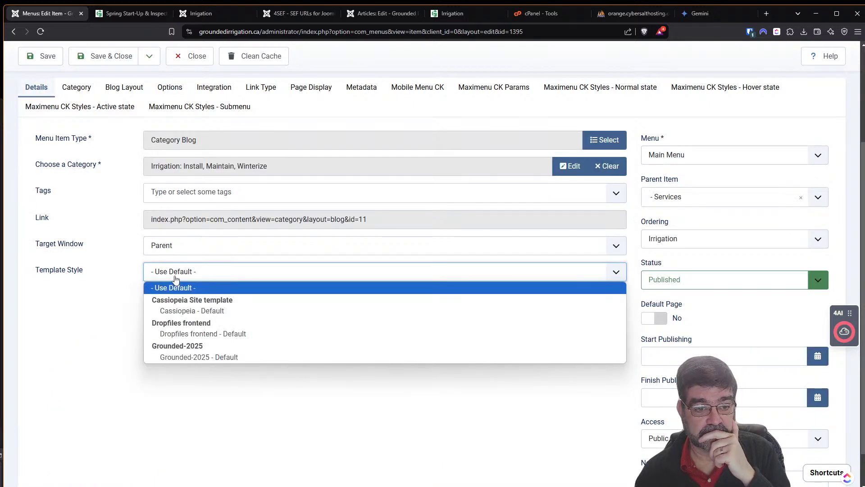
left_click(188, 356)
left_click(33, 63)
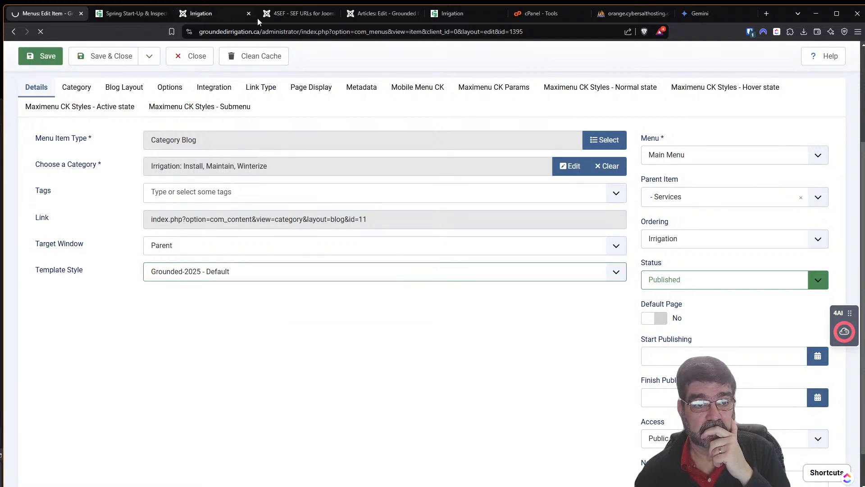
left_click(450, 17)
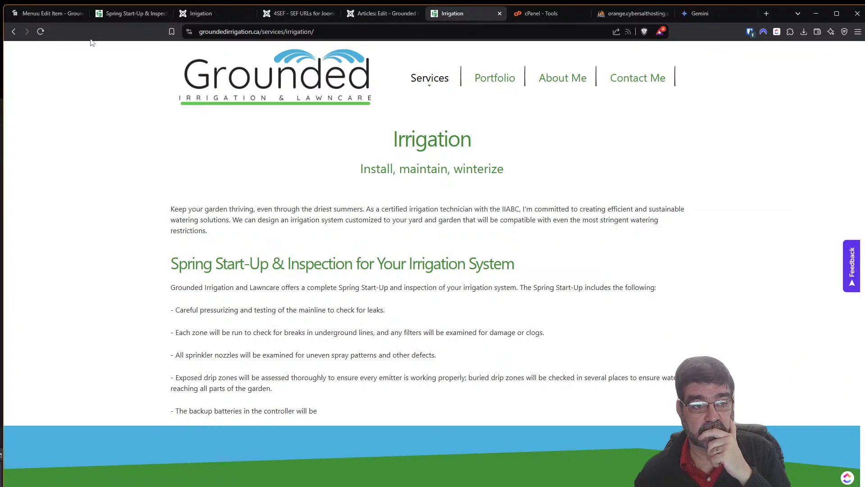
left_click(41, 33)
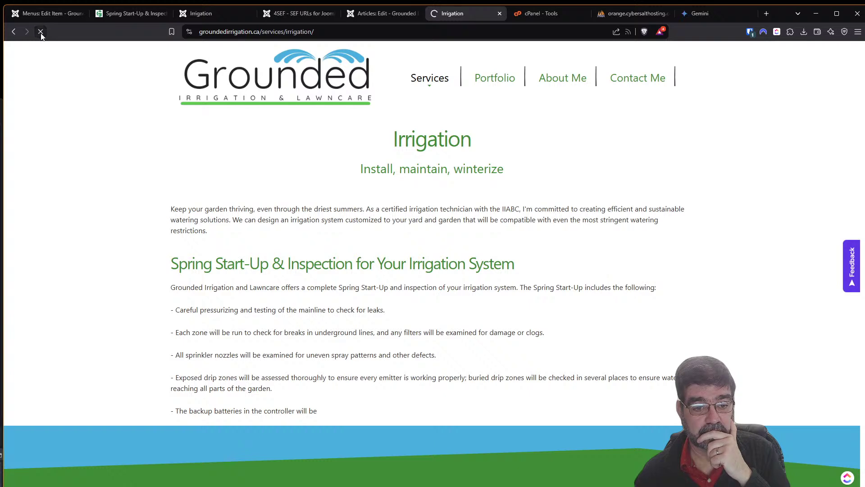
Set the menu item's template style to '- Use Default -' and save it.
left_click(45, 13)
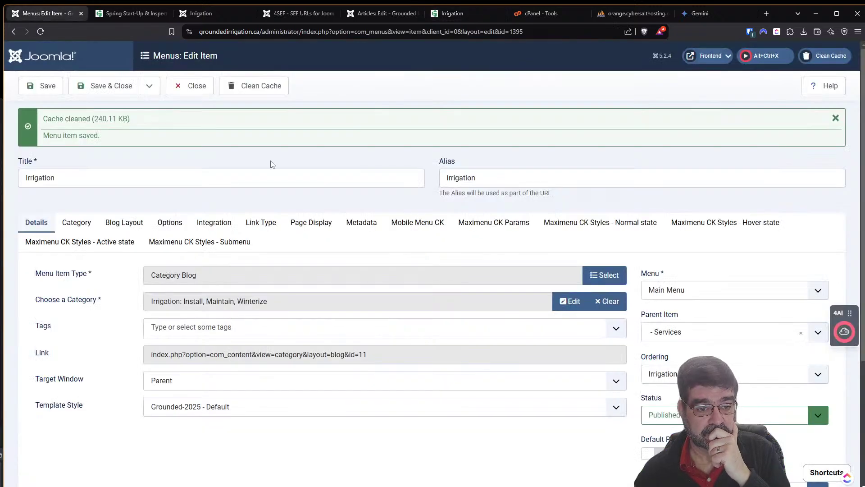
left_click(228, 406)
left_click(226, 422)
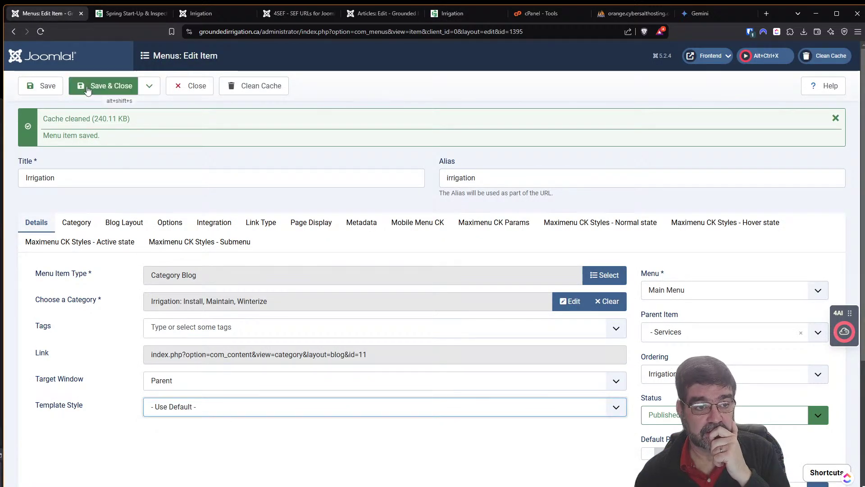
left_click(38, 88)
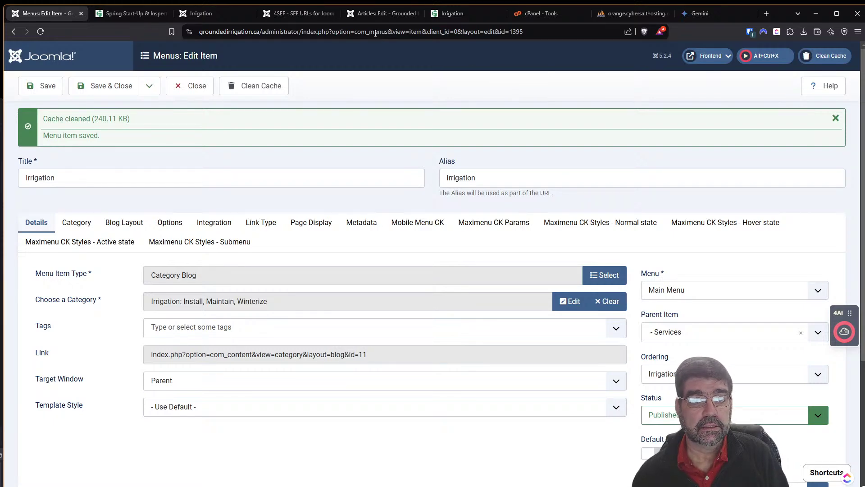
left_click(633, 13)
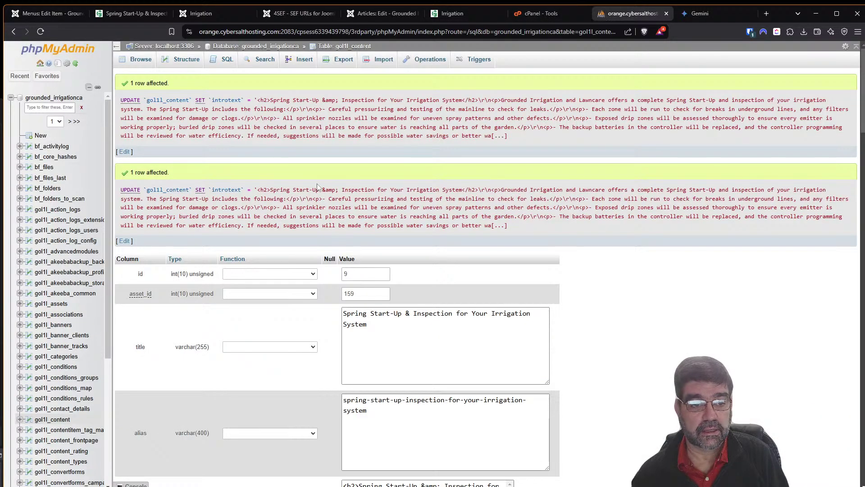
Review the row's introtext and fulltext, then edit the fulltext column in gol1l_content's structure.
scroll(294, 166, "down", 4)
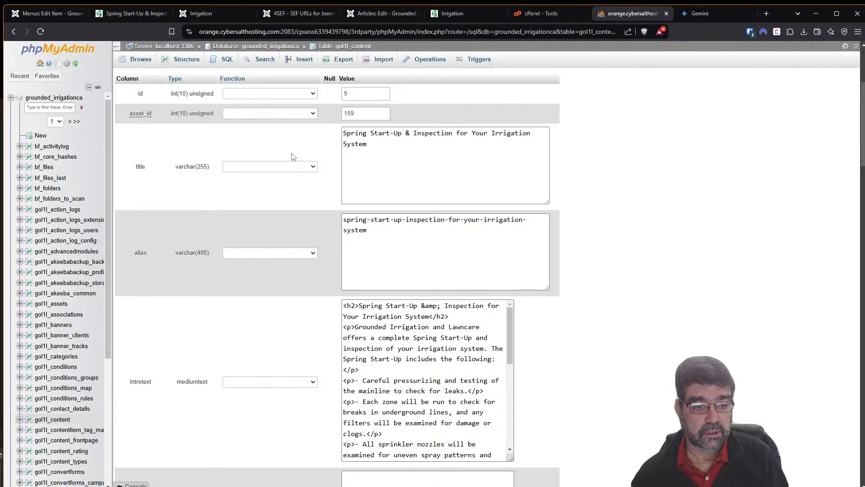
scroll(293, 156, "down", 3)
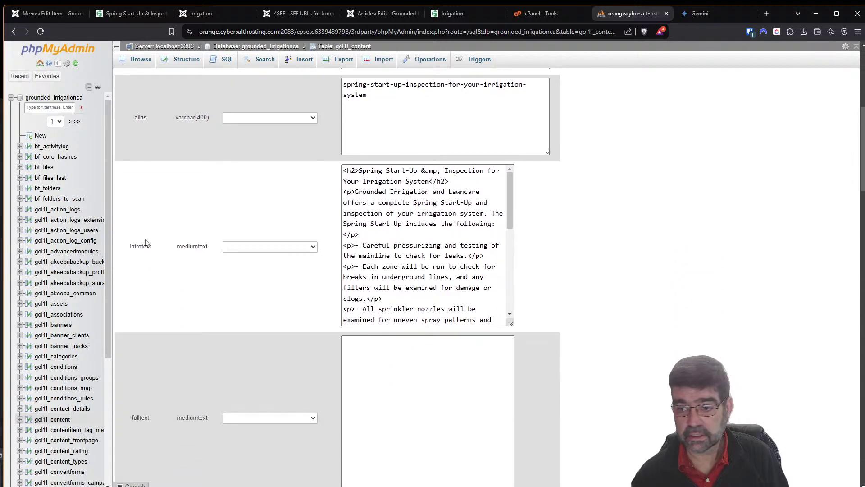
scroll(274, 189, "up", 5)
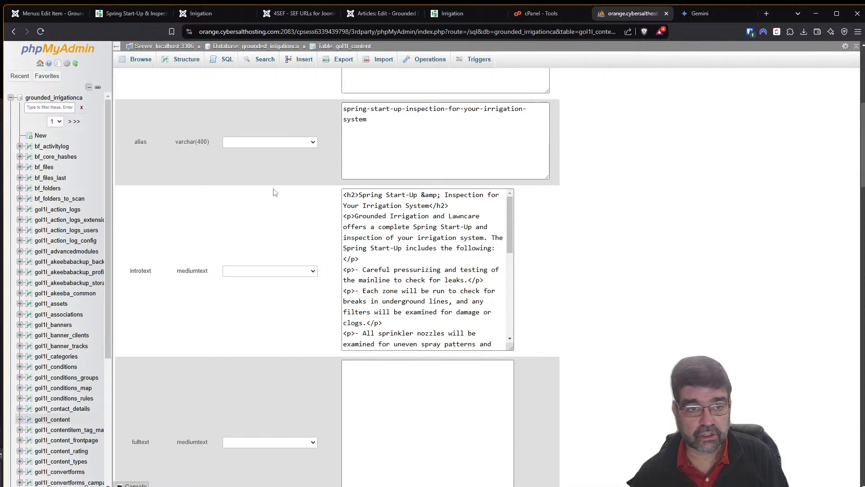
left_click(198, 60)
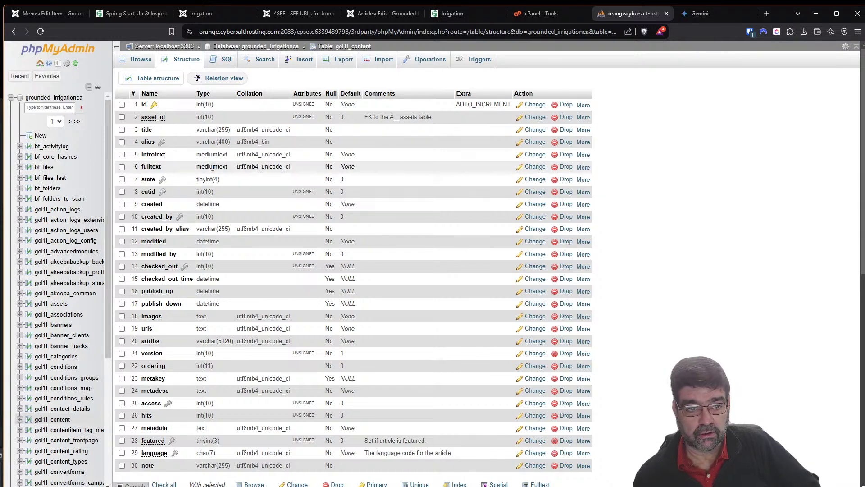
left_click(533, 171)
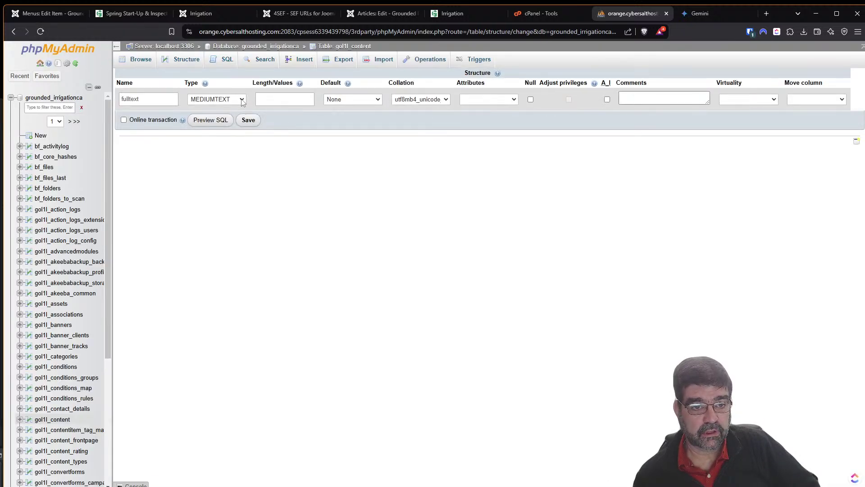
Change the gol1l_content fulltext column type from MEDIUMTEXT to LONGTEXT and save.
left_click(242, 99)
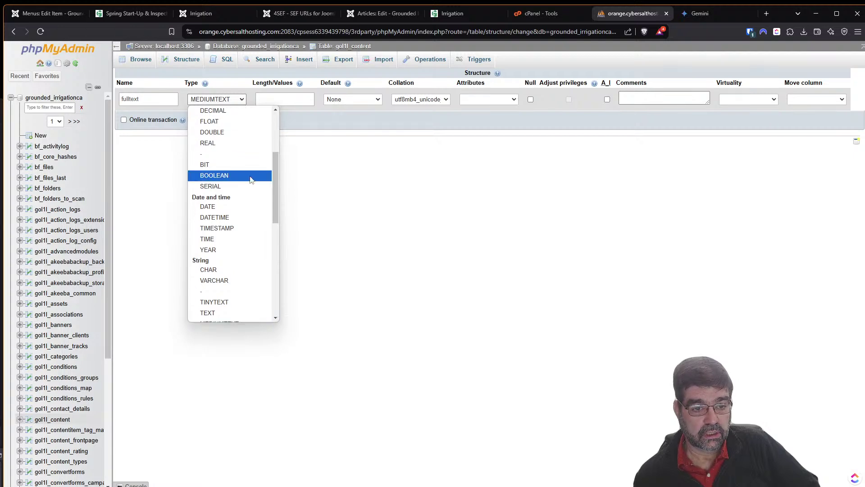
scroll(226, 202, "down", 3)
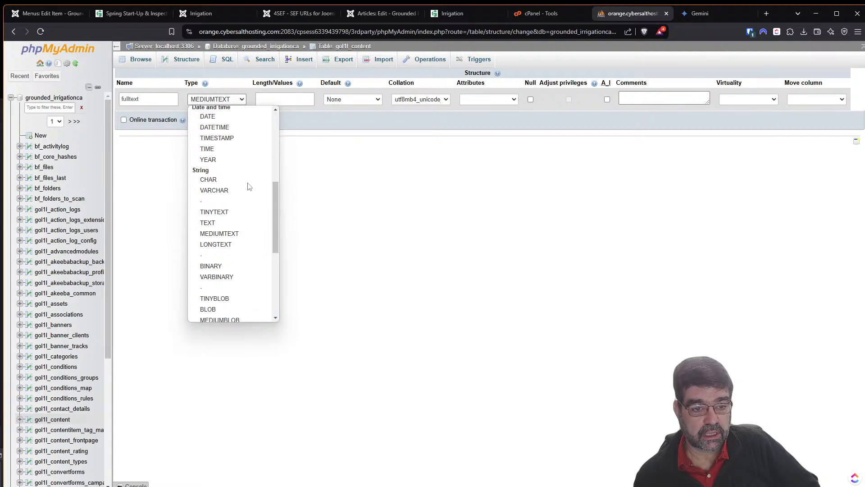
left_click(225, 245)
left_click(250, 121)
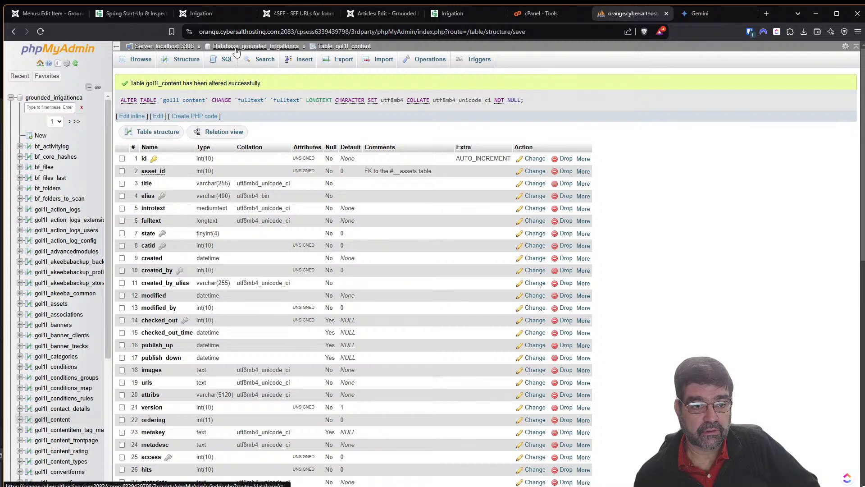
left_click(440, 19)
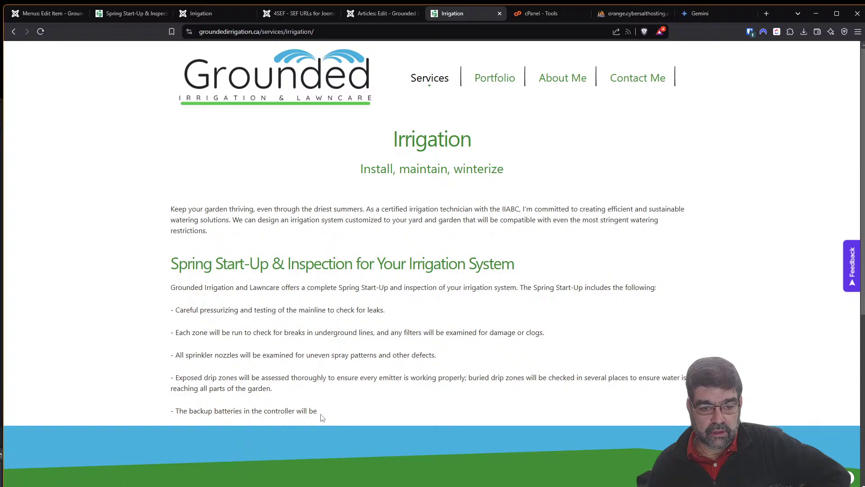
Confirm the Spring Start-Up text is still cut off, close the menu item, and open System.
left_click_drag(318, 411, 216, 272)
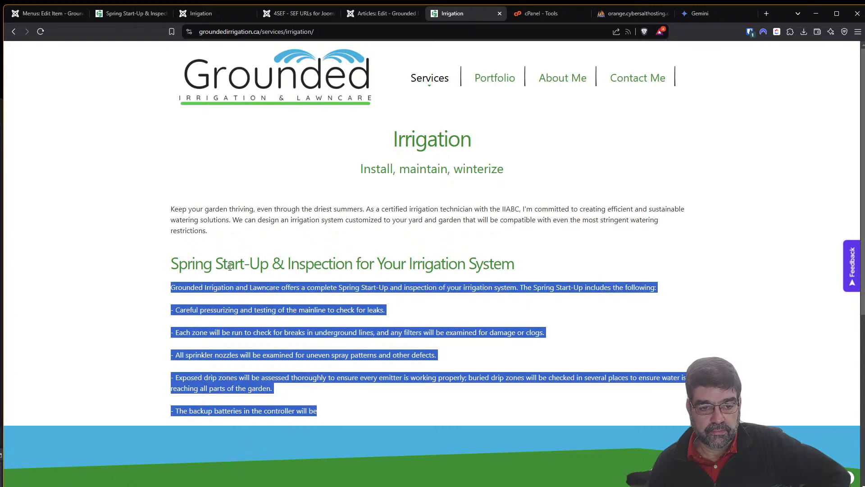
left_click(232, 304)
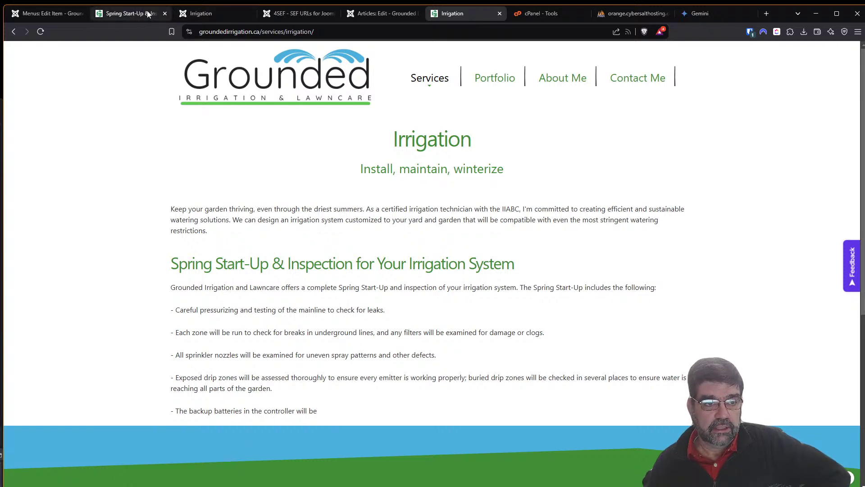
left_click(40, 15)
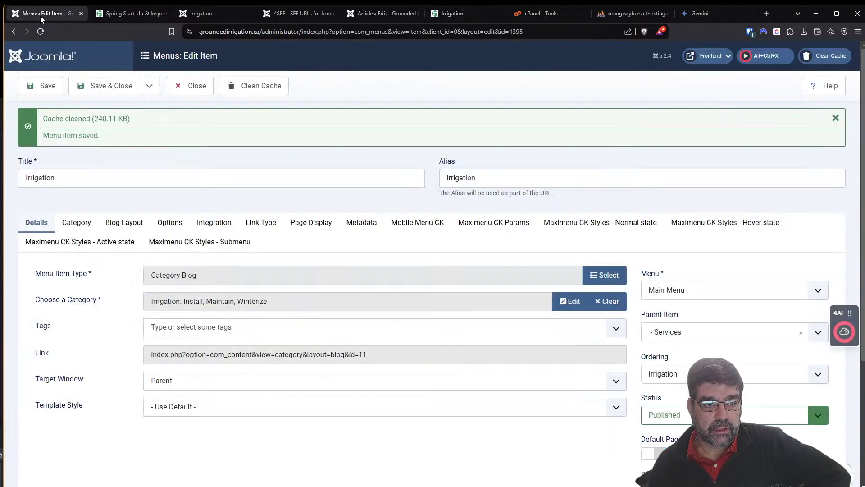
left_click(190, 86)
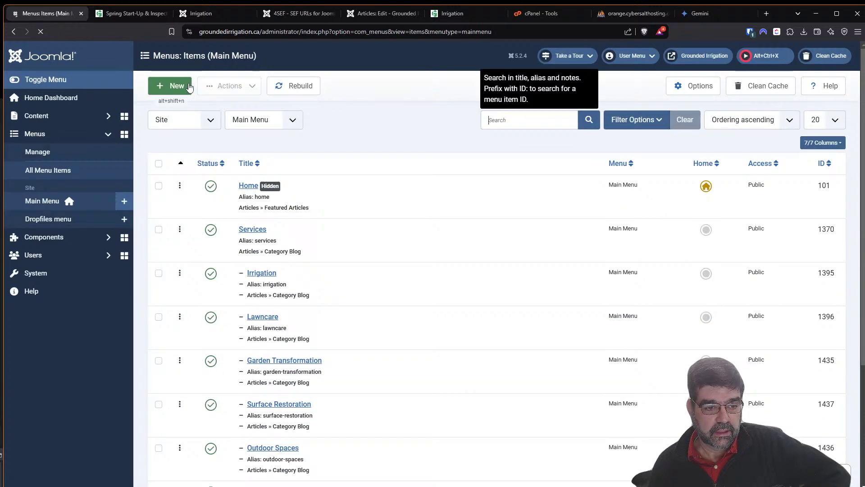
left_click(70, 272)
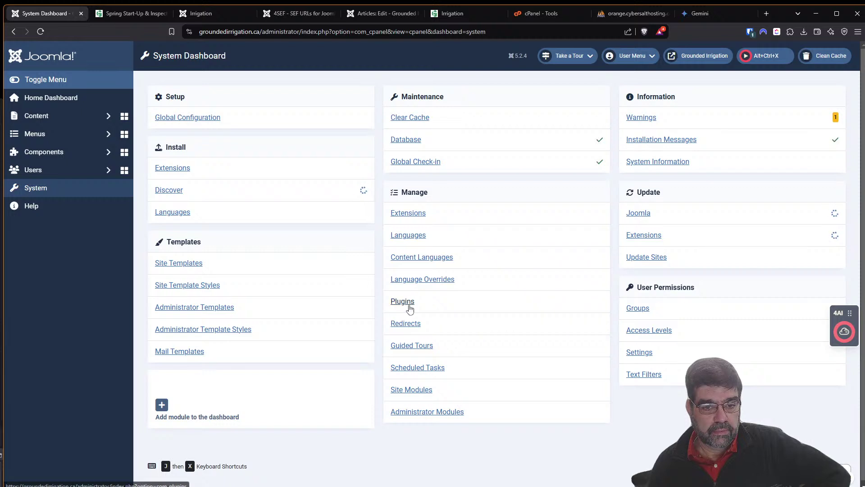
Open the Plugins list sorted by ID descending with 200 plugins per page.
left_click(409, 306)
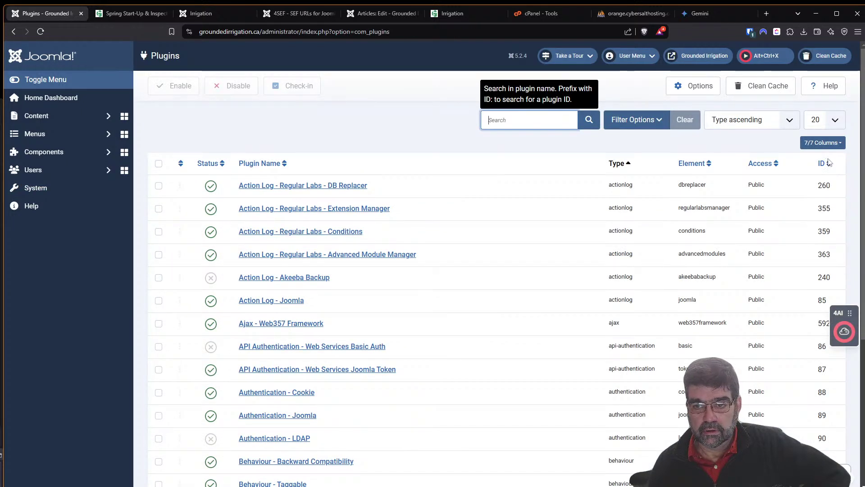
left_click(829, 164)
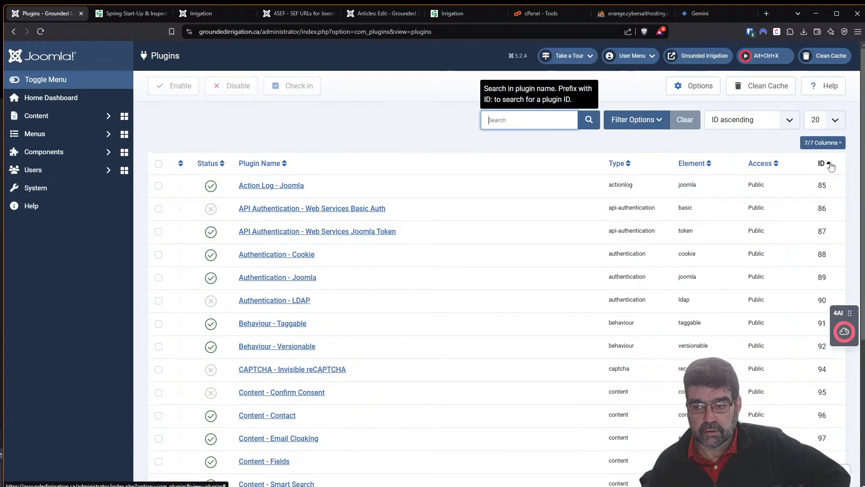
left_click(830, 165)
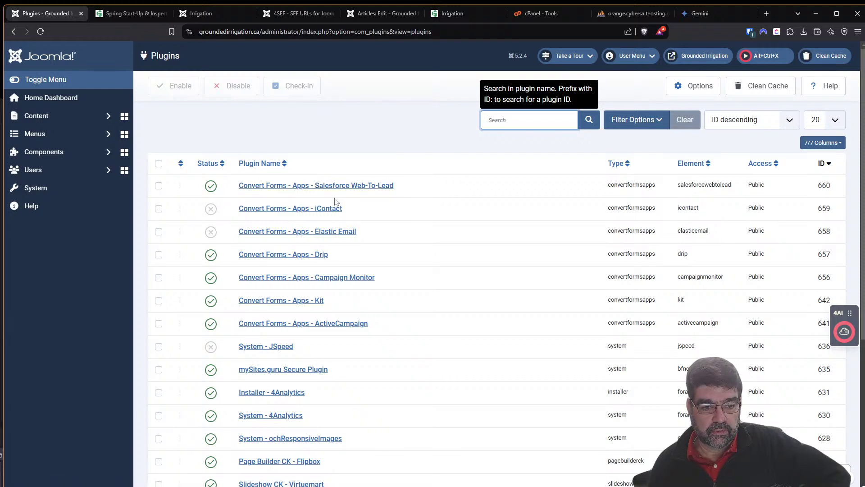
scroll(336, 202, "down", 2)
scroll(316, 200, "down", 1)
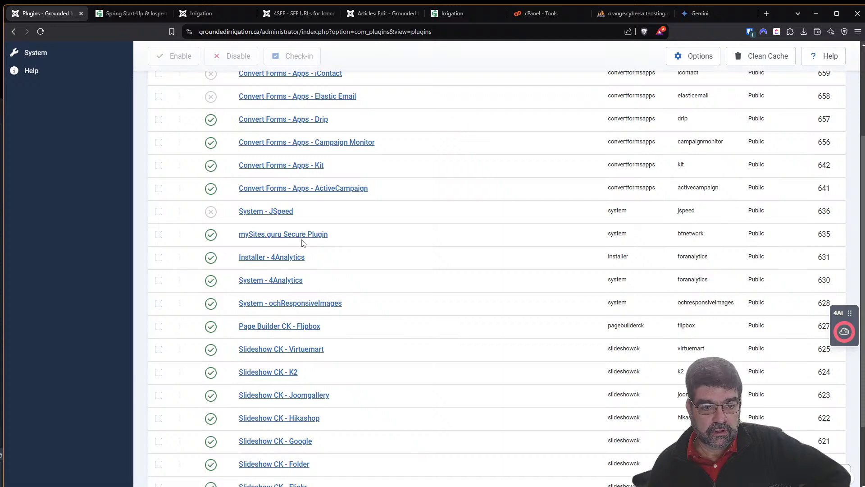
scroll(303, 242, "down", 2)
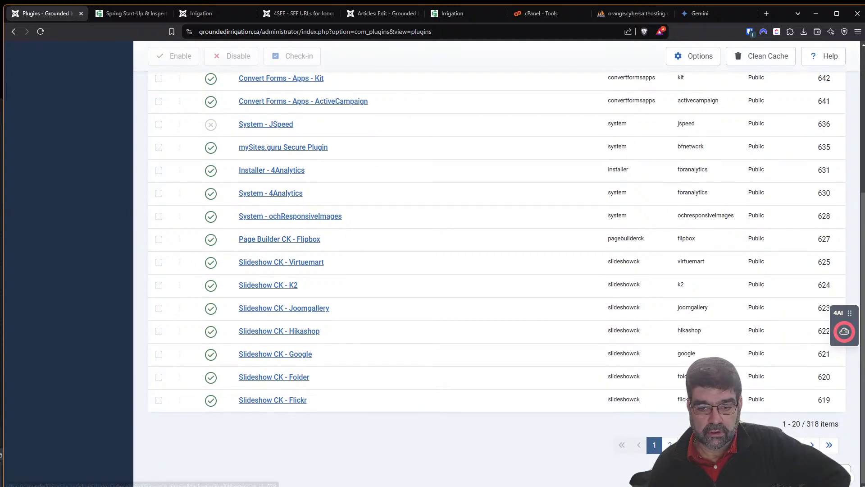
scroll(819, 224, "up", 5)
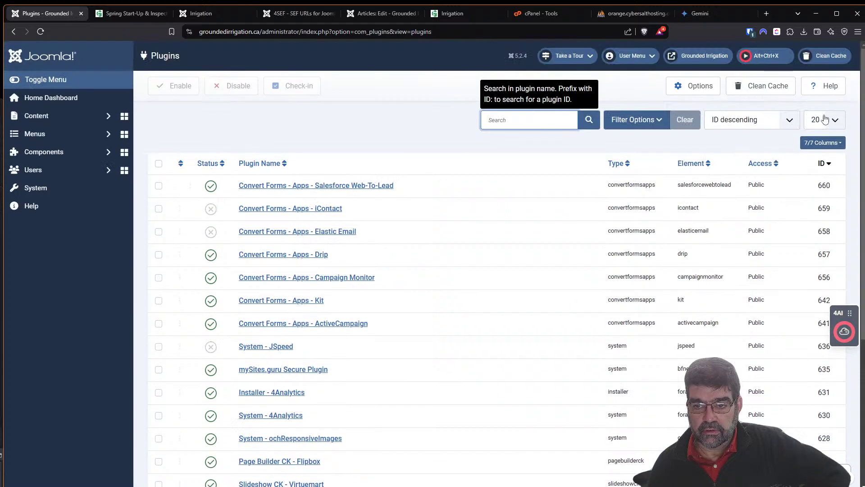
left_click(835, 121)
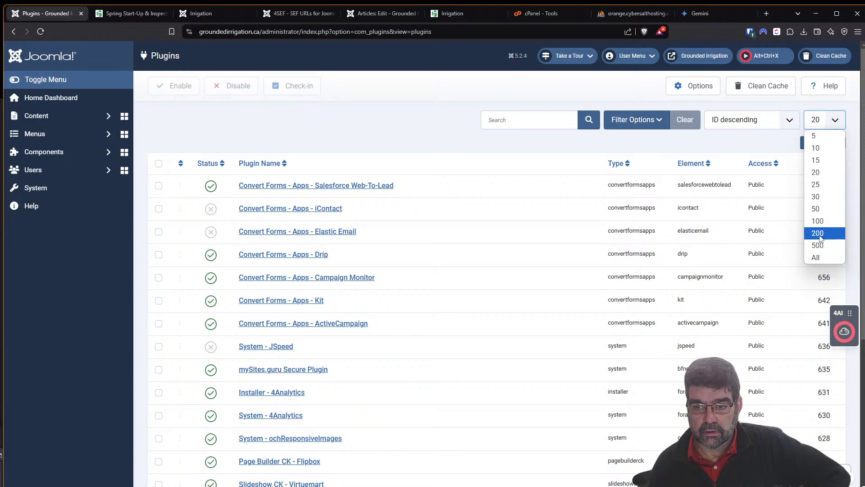
left_click(818, 233)
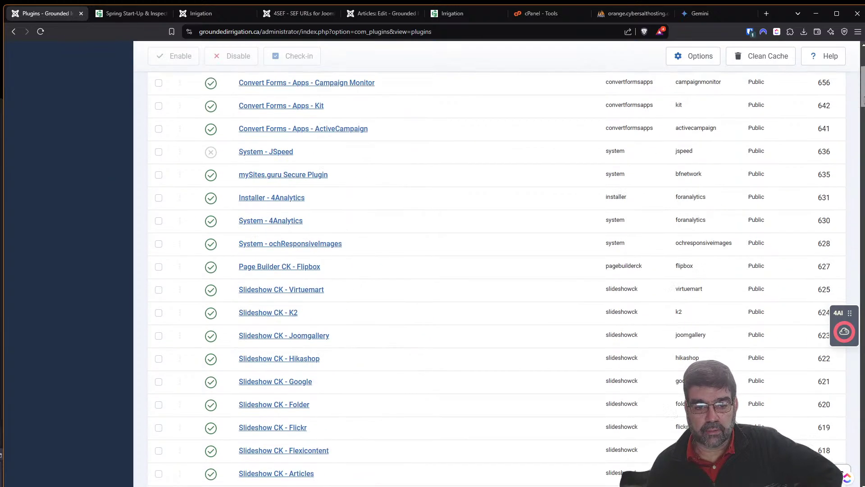
scroll(860, 94, "down", 5)
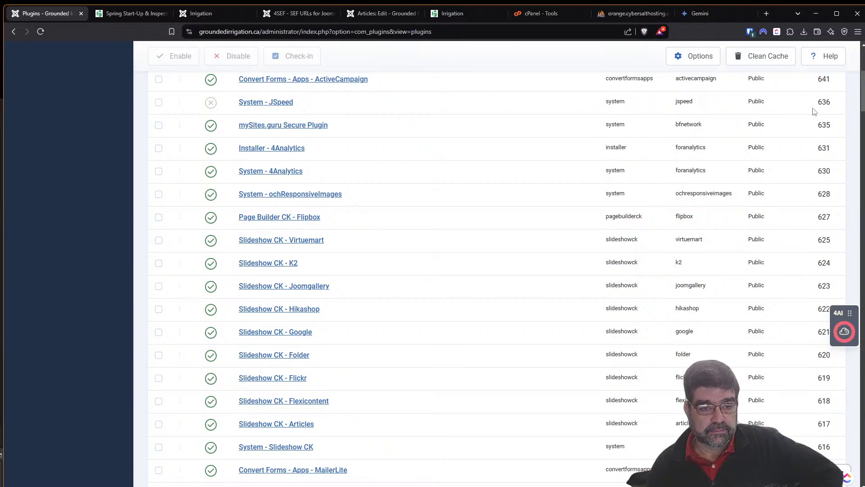
left_click(694, 14)
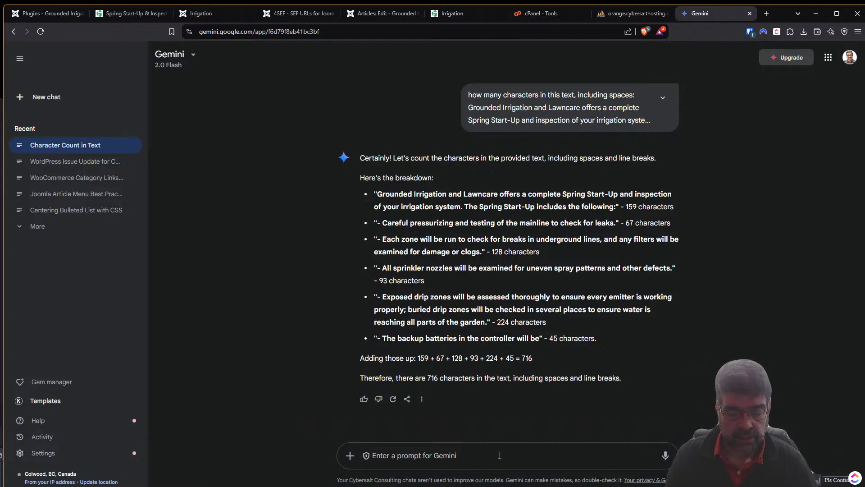
Ask Gemini for HTML without head or body tags listing the numbers 1 to 1000, one per line.
type("I need some")
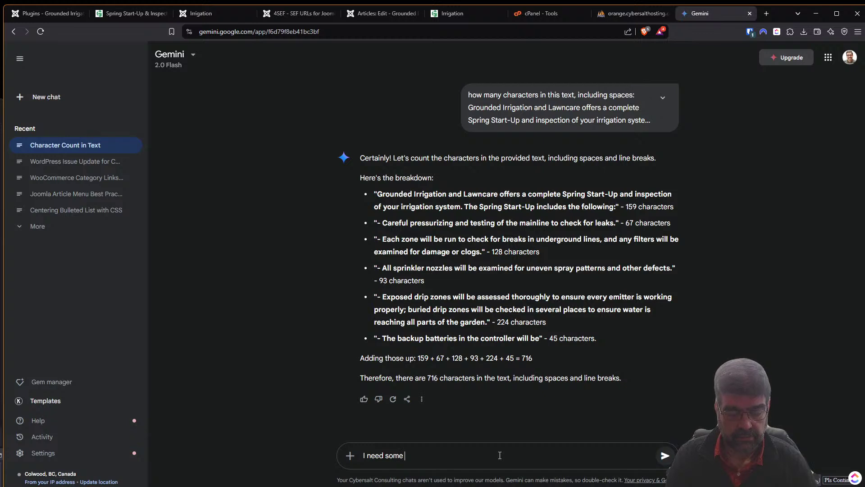
type(" html")
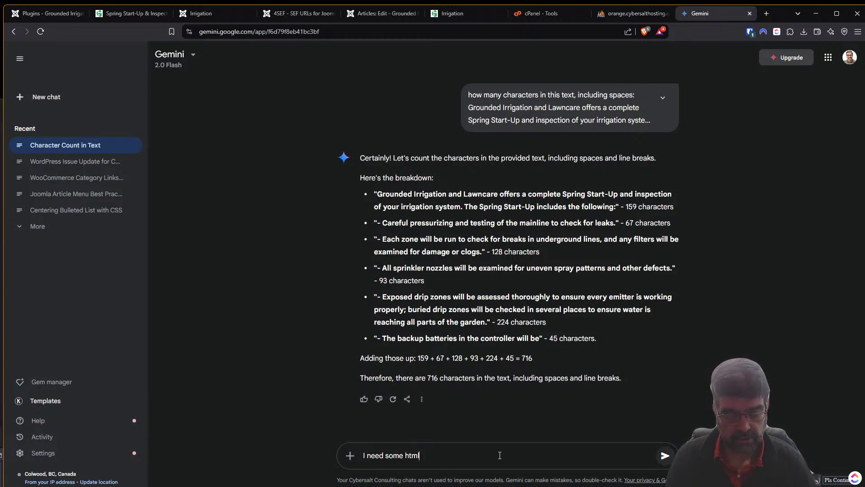
type(" with no")
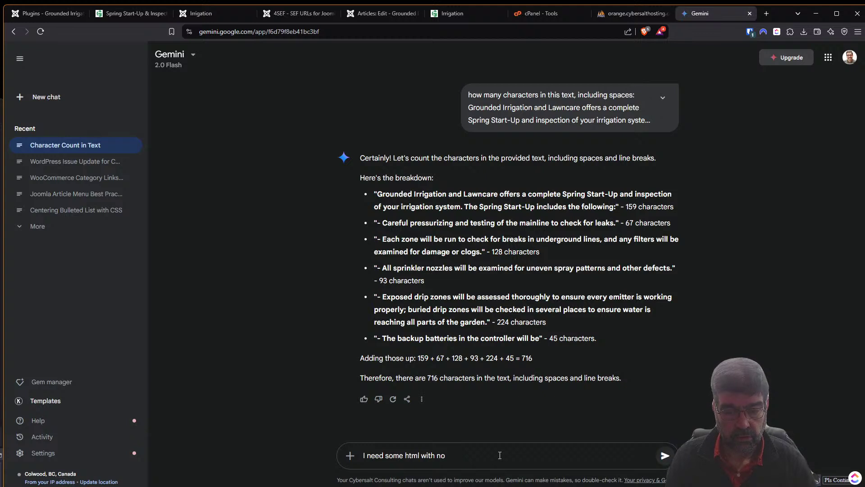
type(" head o")
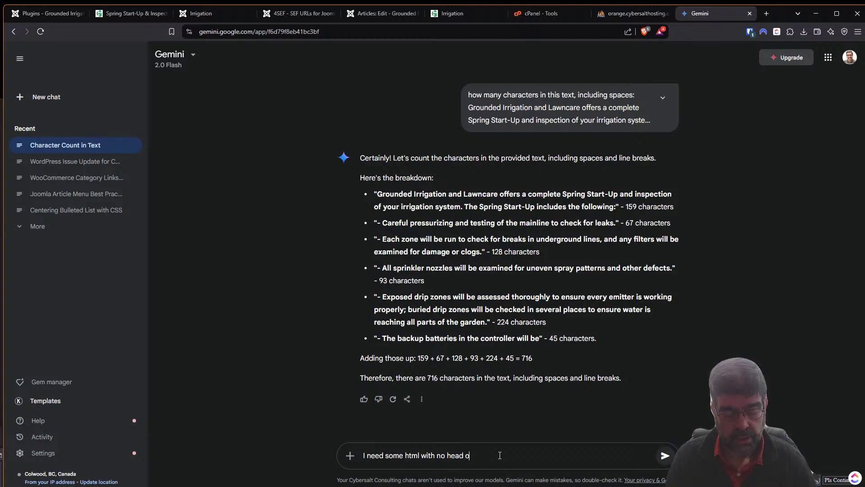
type("r body tags that lists")
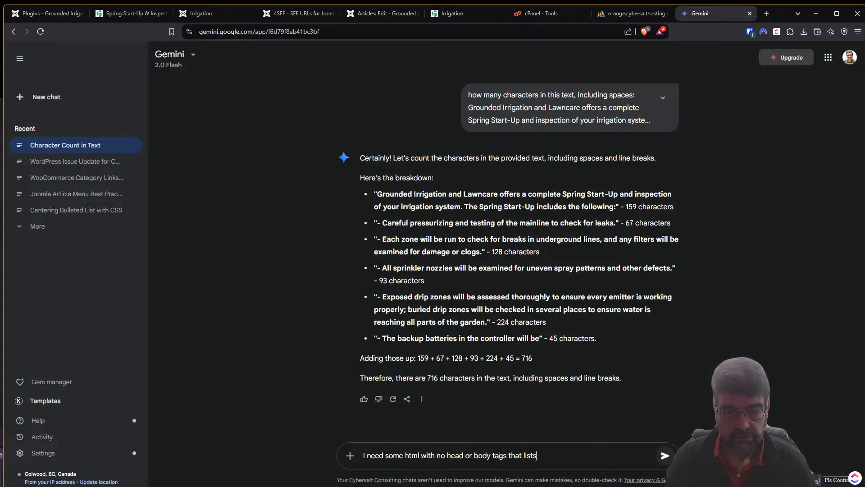
type("the numbers")
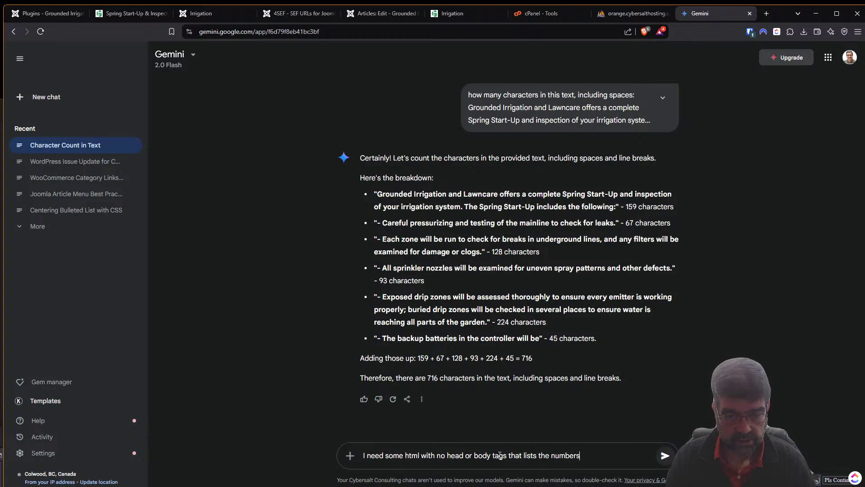
type(" 1 to ")
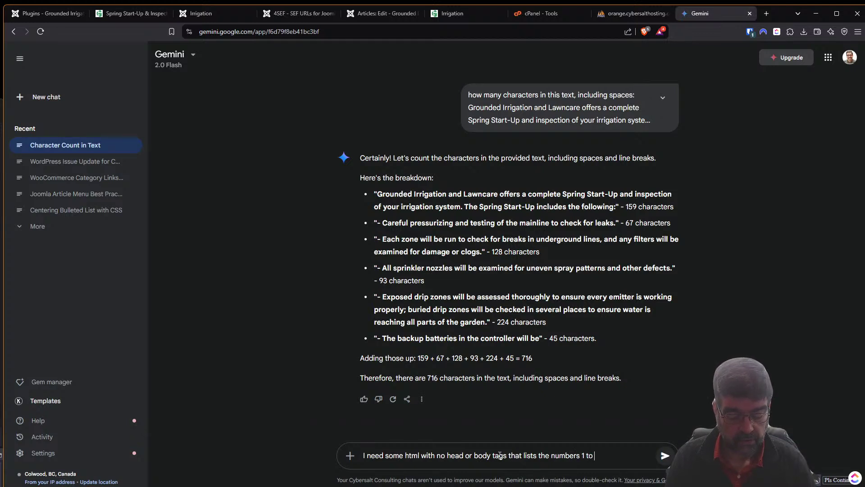
type("1000")
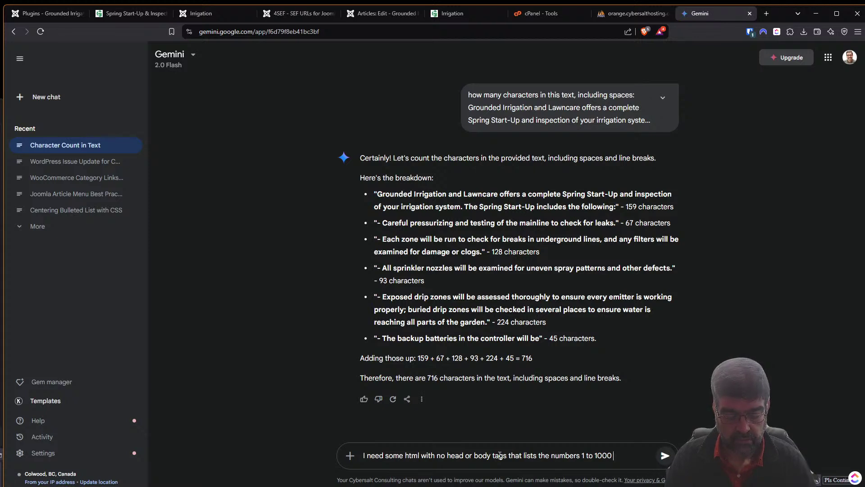
type("and does so o")
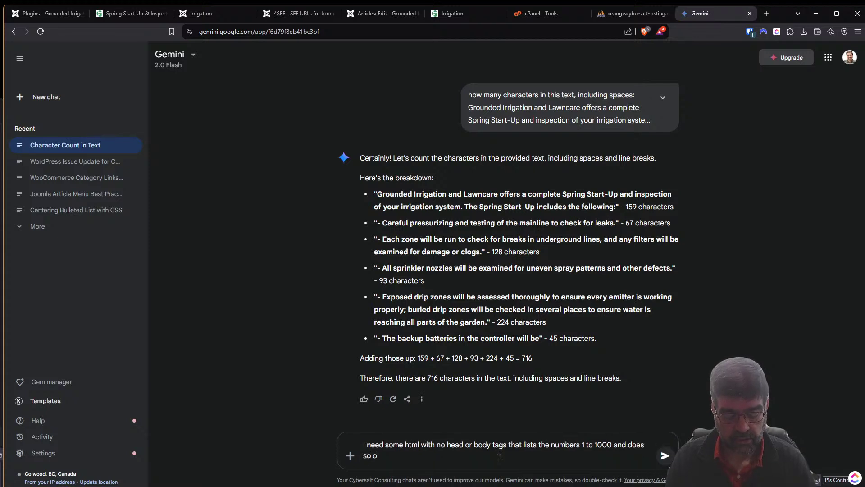
type("ne line at a time")
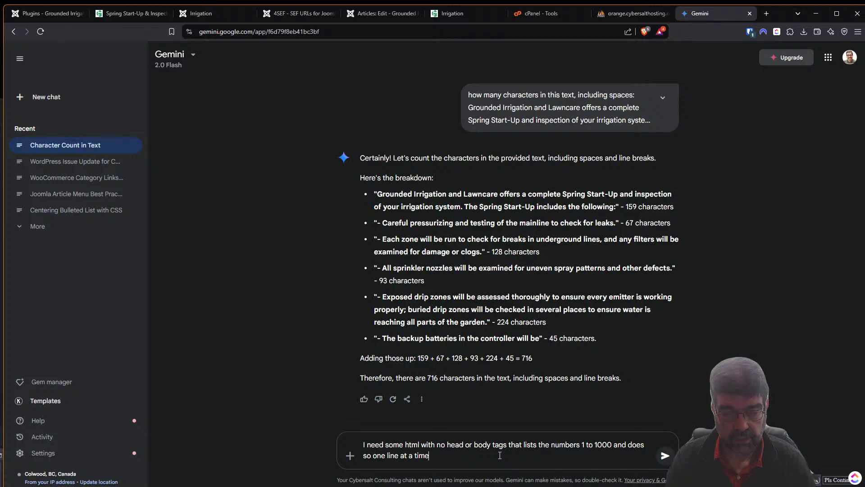
key("Return")
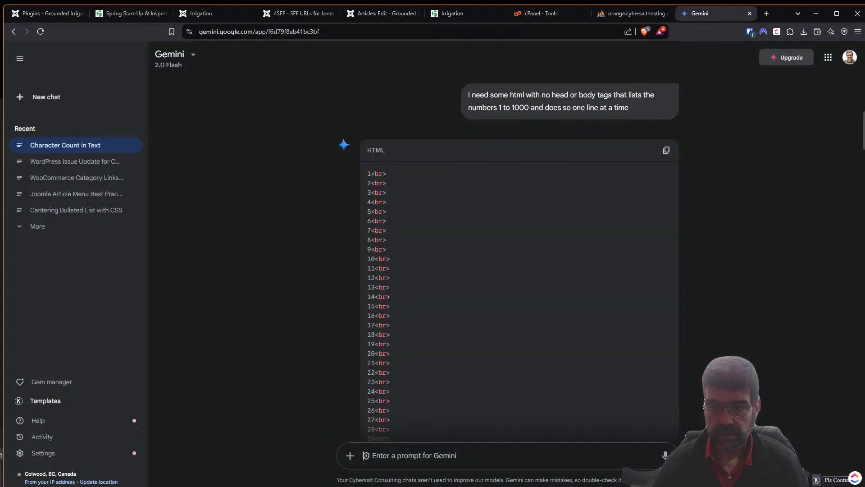
Tell Gemini 'you only went to 308' and review its JavaScript loop workaround.
scroll(791, 162, "down", 20)
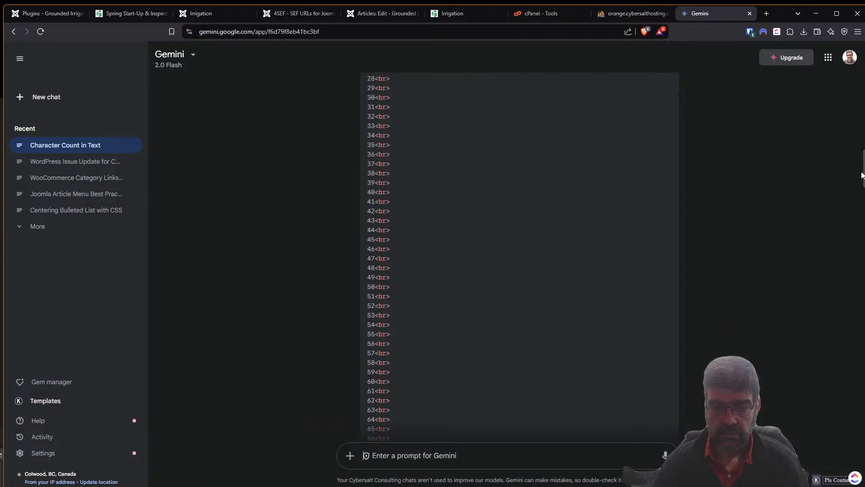
scroll(519, 234, "down", 11)
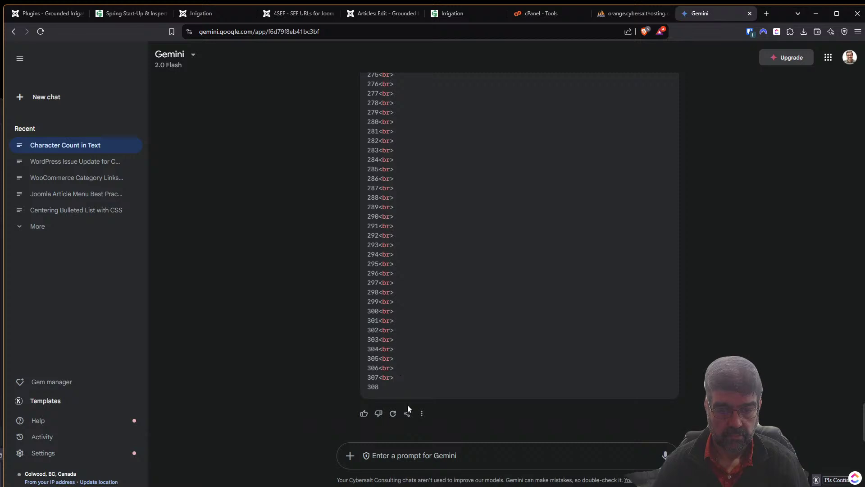
type("you onely")
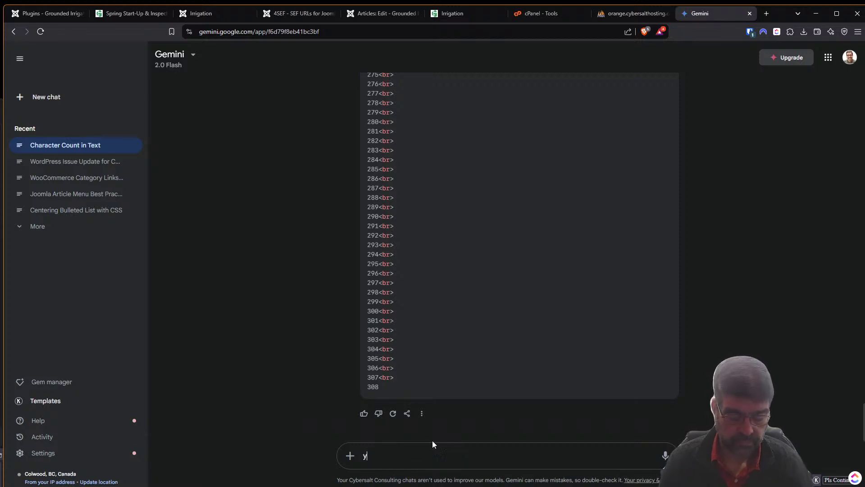
key("BackSpace")
key("BackSpace")
key("BackSpace")
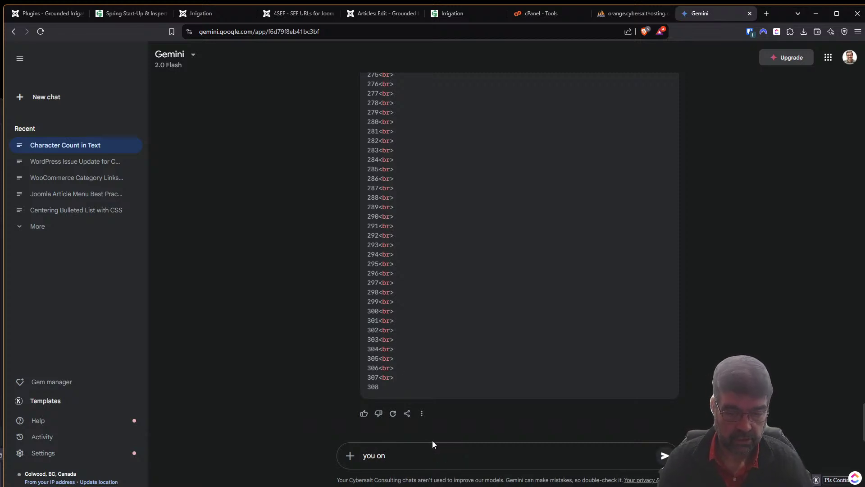
type("ly went ")
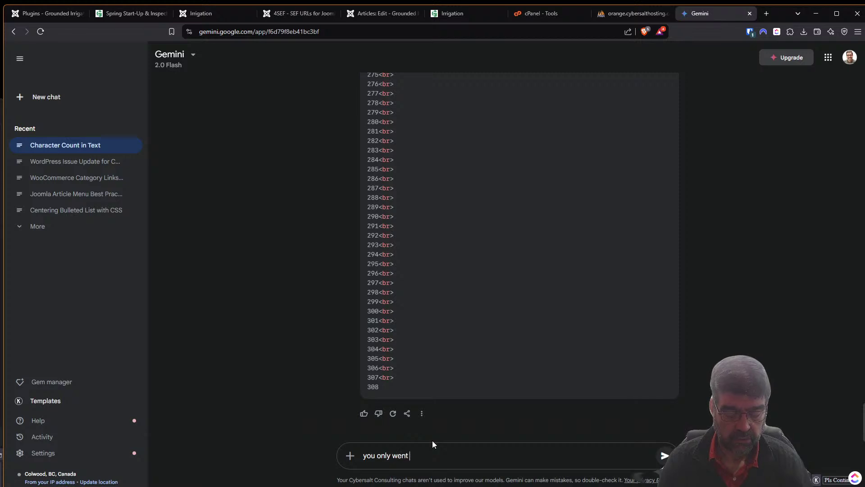
type("to 308")
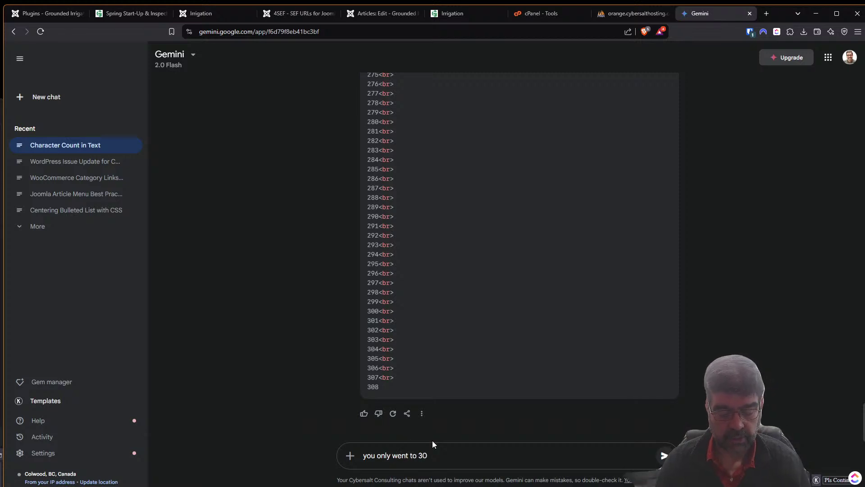
key("Return")
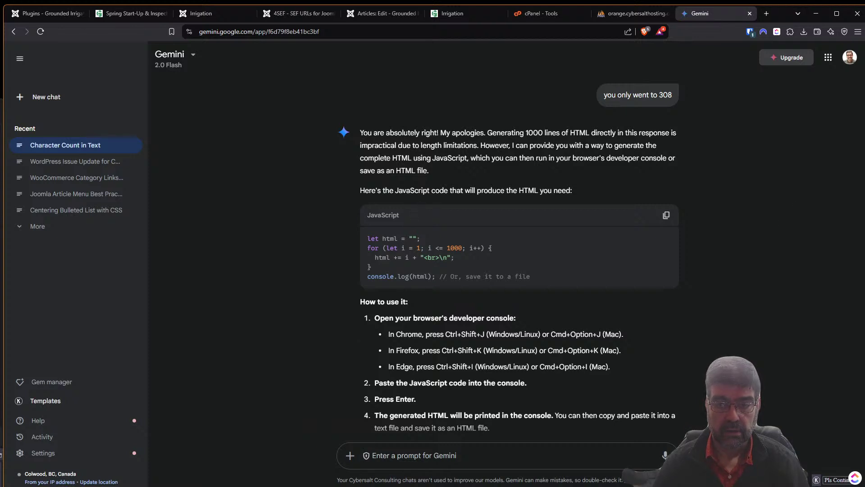
scroll(861, 368, "up", 5)
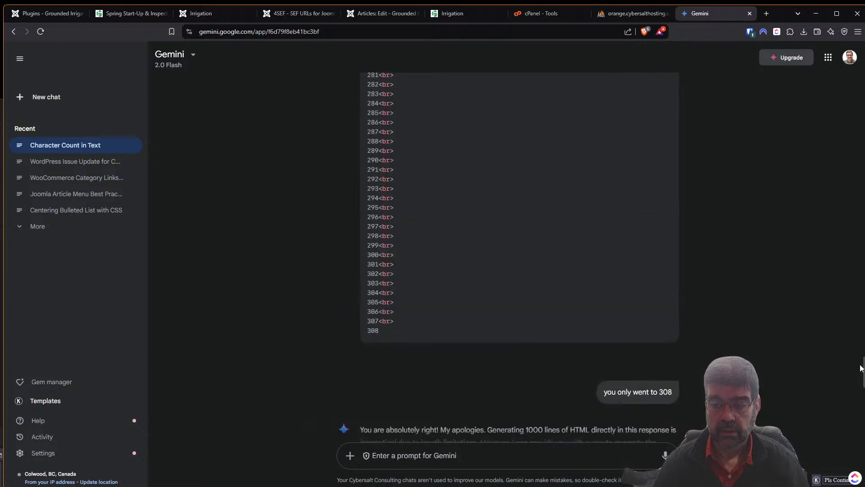
left_click_drag(861, 367, 845, 115)
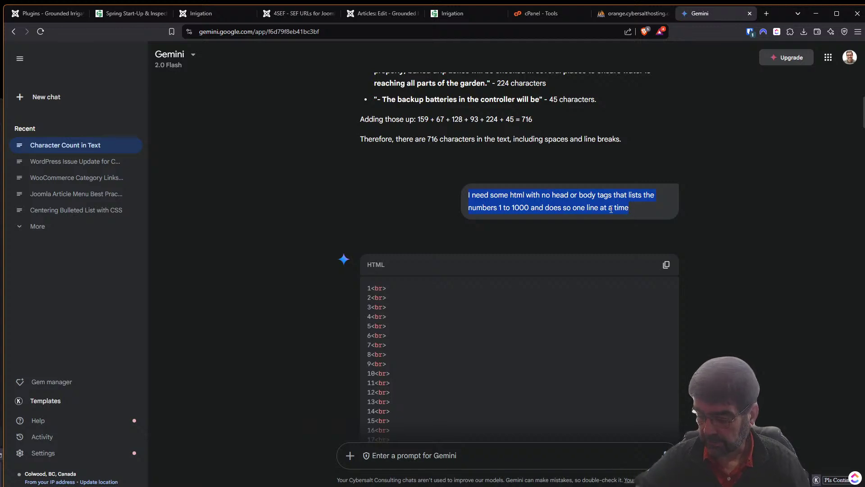
Open ChatGPT in a new browser tab.
left_click(767, 13)
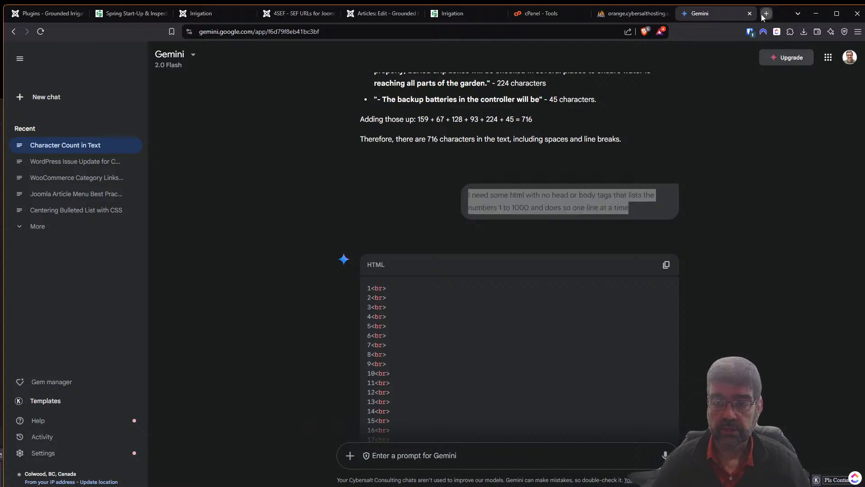
type("chat.openai.com")
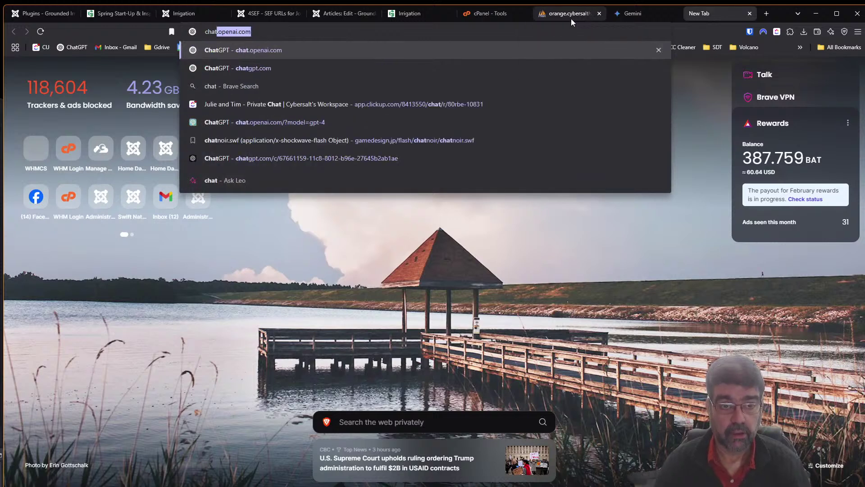
key("Return")
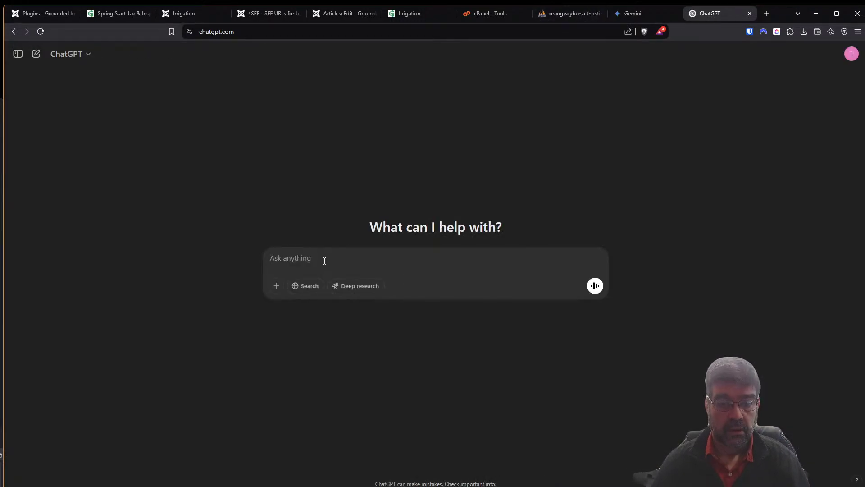
Paste the numbered-HTML request into ChatGPT, then reply 'yes please' to get the full file.
type("I need some html with no head or body tags that lists the numbers 1 to 1000 and does so one line at a time")
key("Return")
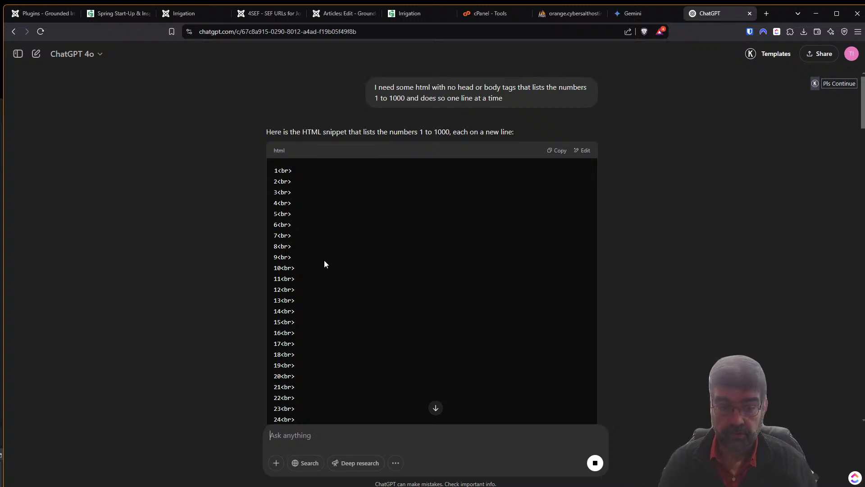
left_click(435, 409)
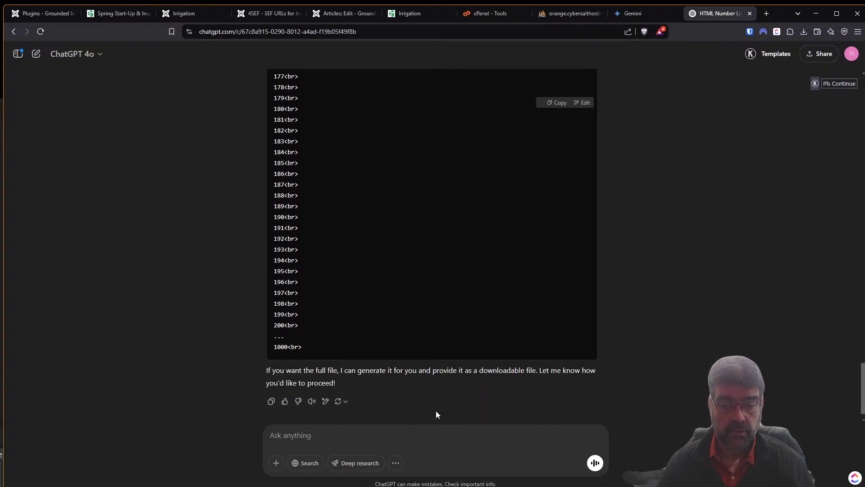
left_click(419, 441)
type("yes please for full file")
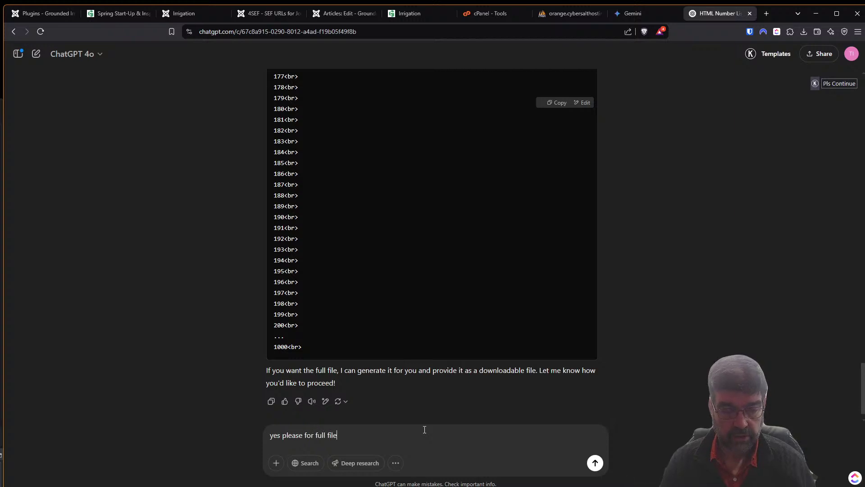
key("Return")
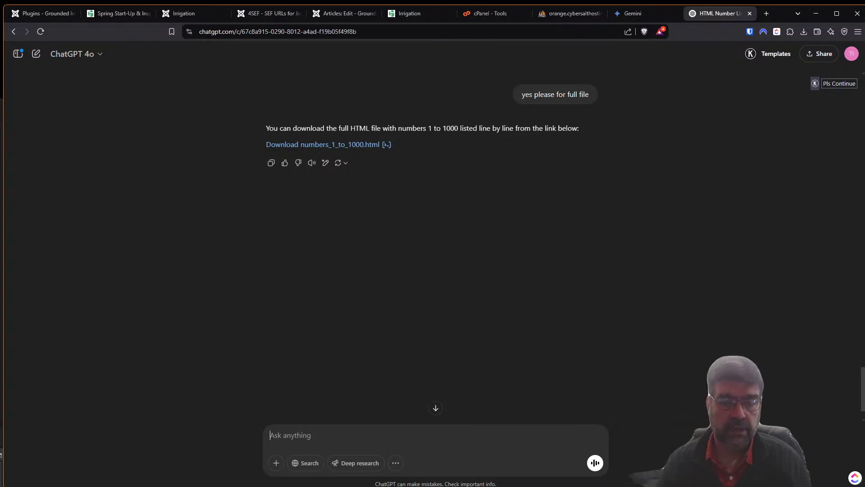
Download numbers_1_to_1000.html into the delete folder.
left_click(356, 145)
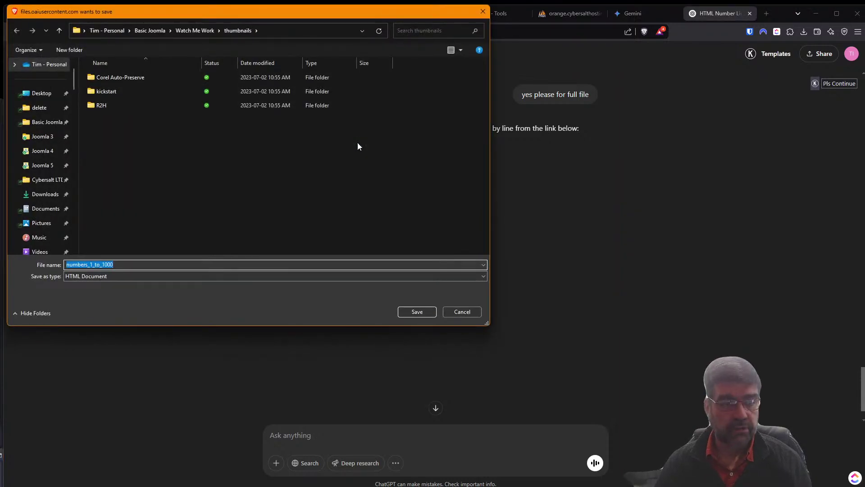
left_click(51, 108)
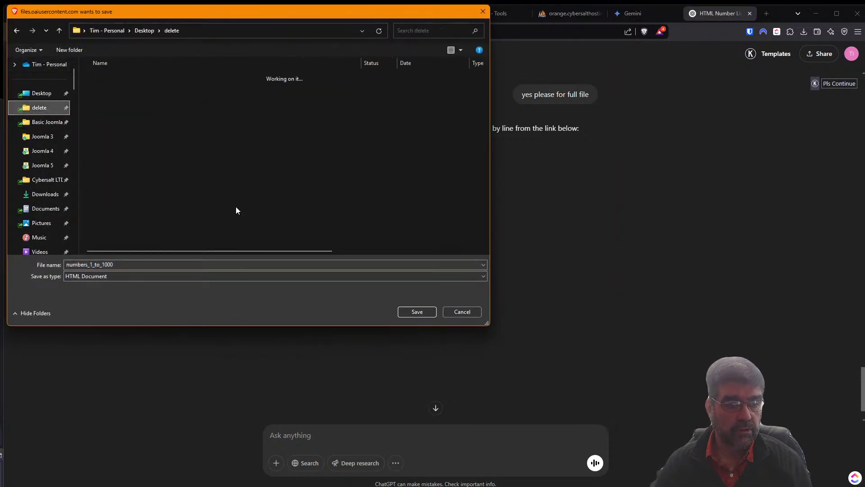
left_click(423, 311)
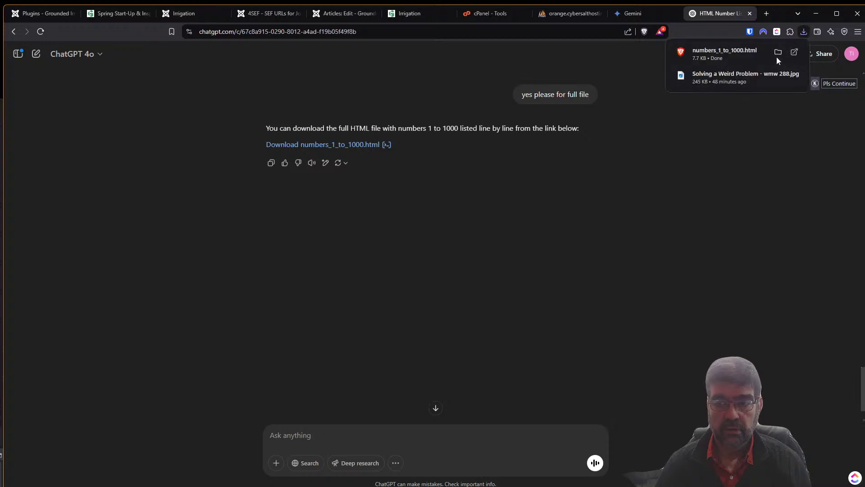
Open the saved file's page source and select all of its markup.
left_click(710, 59)
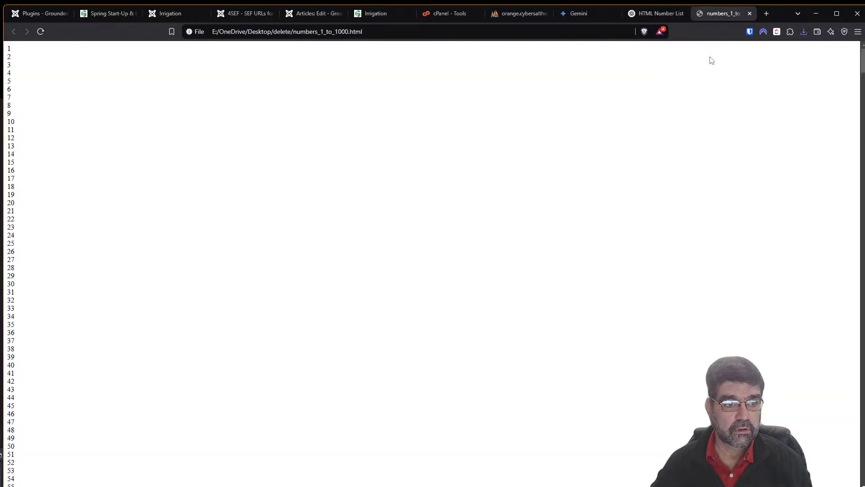
left_click_drag(863, 62, 863, 453)
right_click(212, 242)
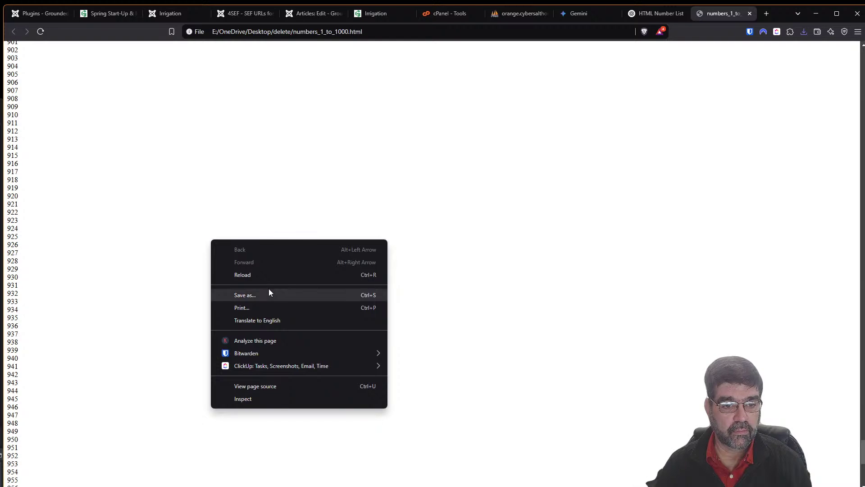
left_click(278, 386)
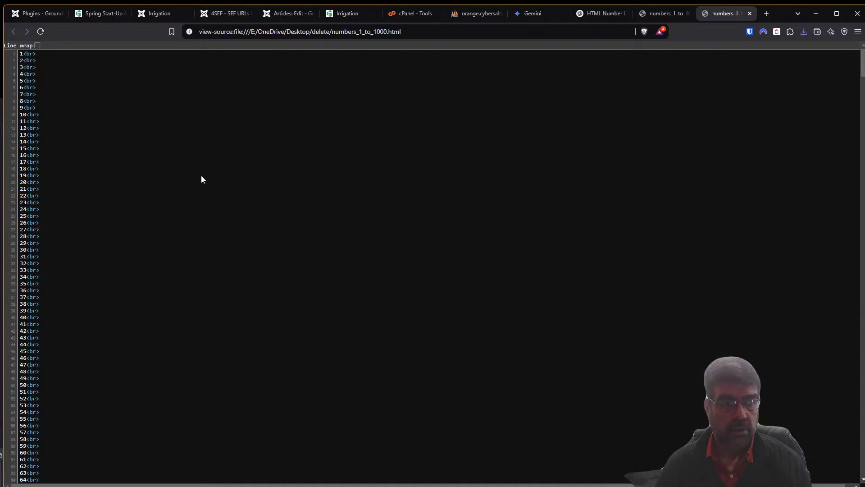
key("ctrl+a")
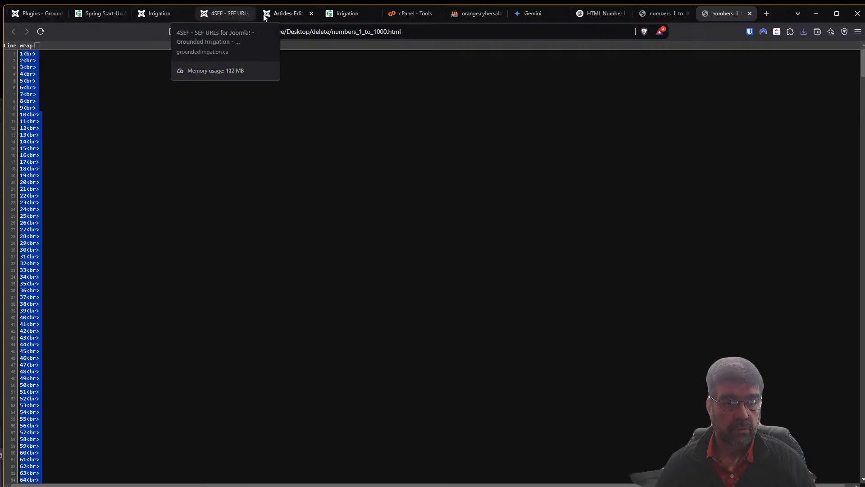
left_click(284, 14)
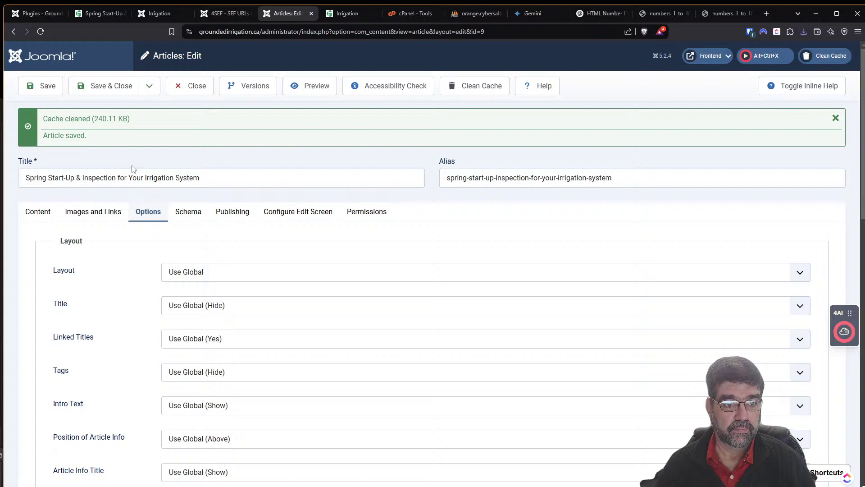
Duplicate the Joomla Plugins tab, move it to the first position, and reload it.
left_click(38, 211)
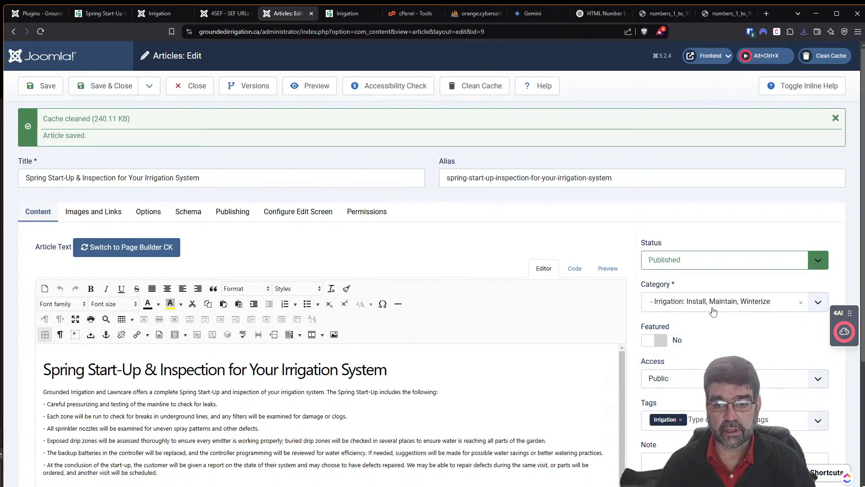
left_click(31, 18)
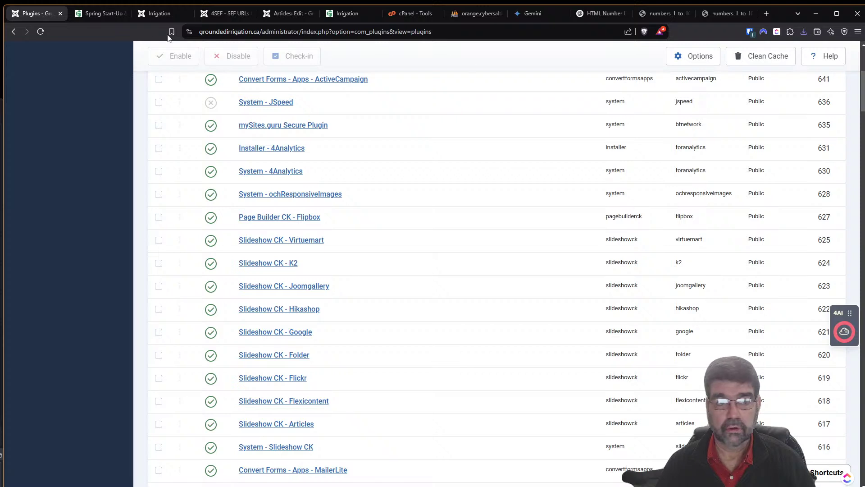
right_click(35, 13)
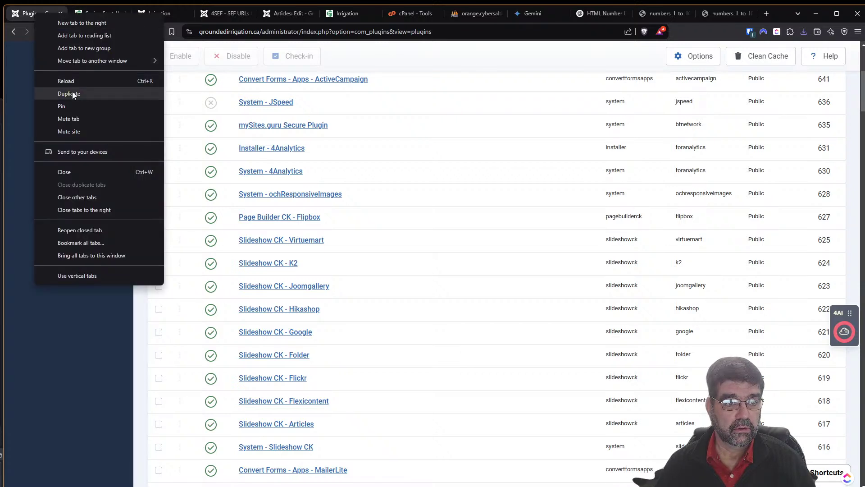
left_click(72, 91)
left_click_drag(83, 17, 37, 18)
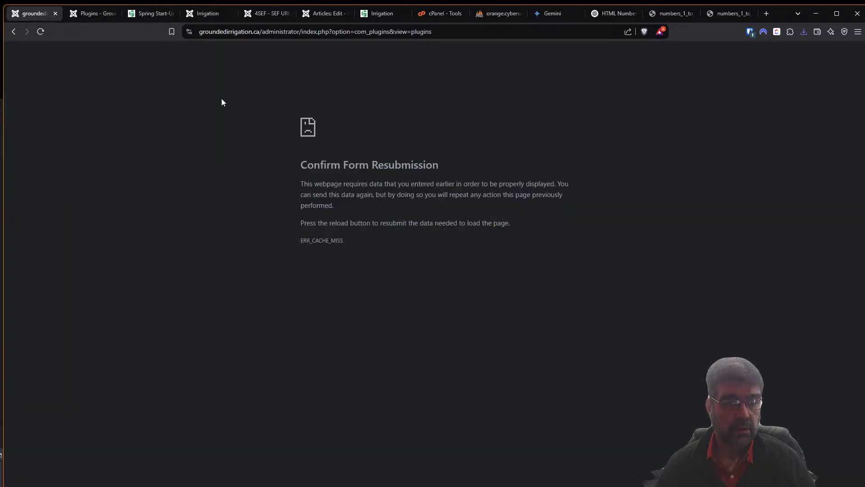
left_click(41, 31)
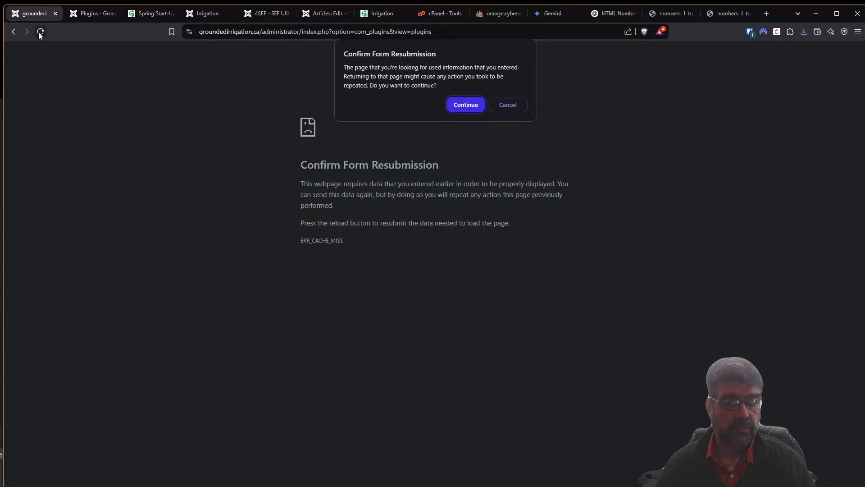
left_click(471, 108)
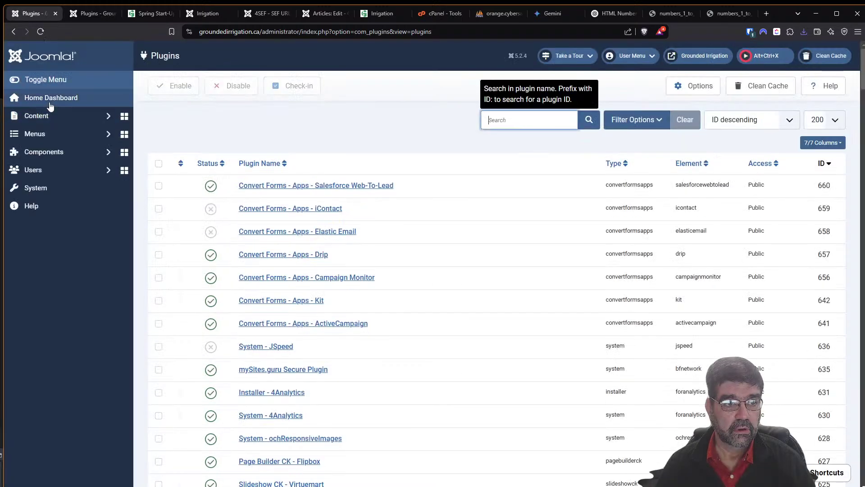
Open the Articles list from the Content menu and begin a new article.
left_click(50, 120)
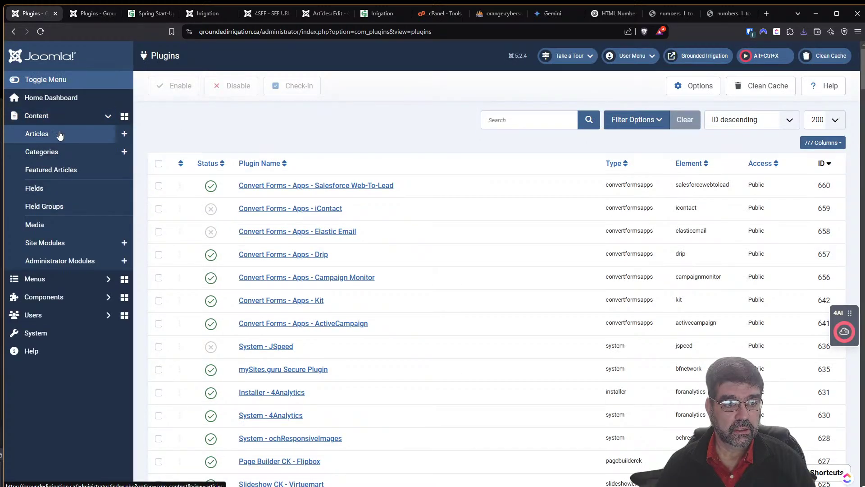
left_click(60, 135)
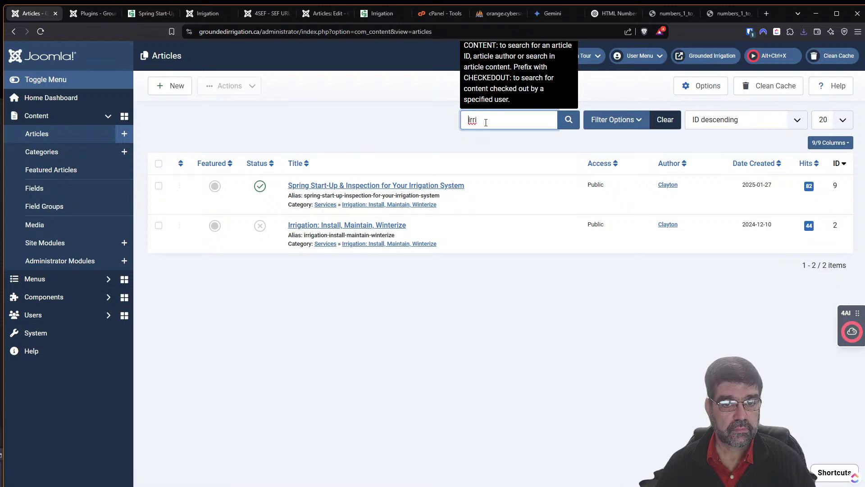
left_click(170, 86)
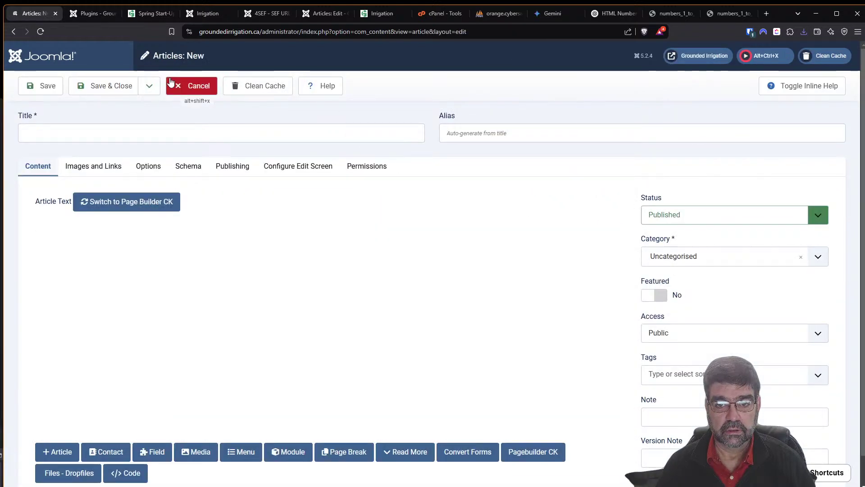
Title the new article 'test' and paste the numbered <br> list into its body as code.
left_click(118, 131)
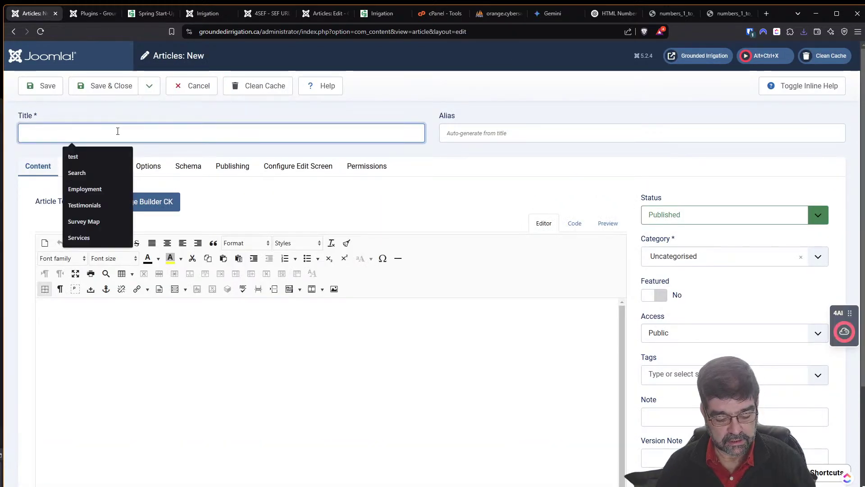
type("test")
left_click(238, 332)
left_click(572, 229)
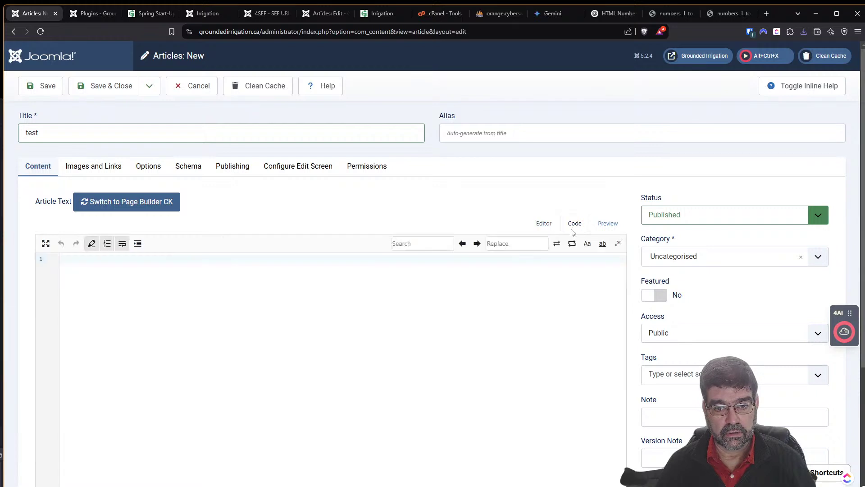
key("ctrl+v")
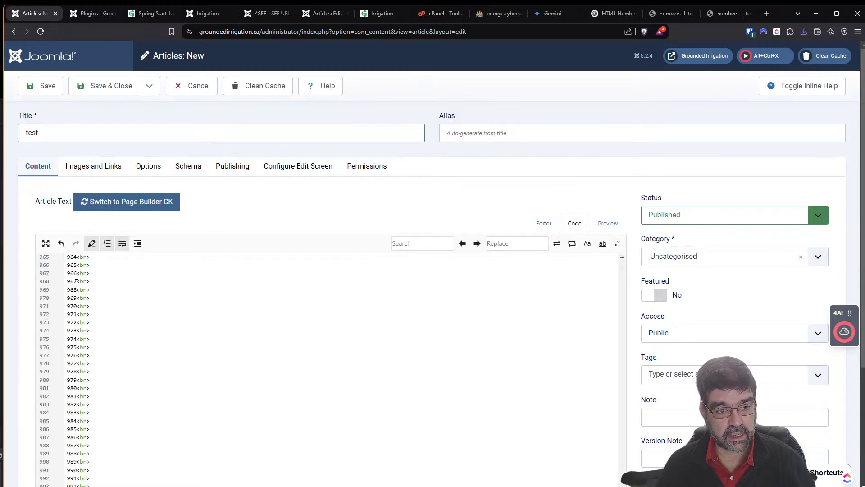
left_click(543, 223)
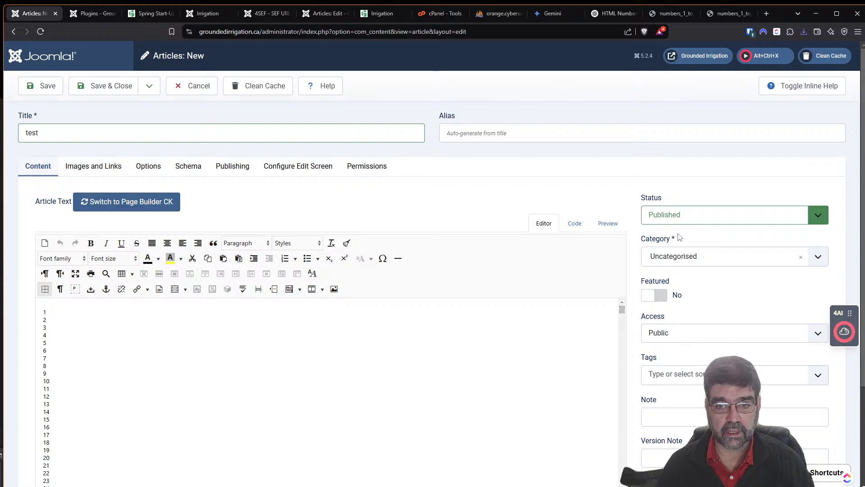
Assign it to the Irrigation: Install, Maintain, Winterize category and save.
left_click(686, 257)
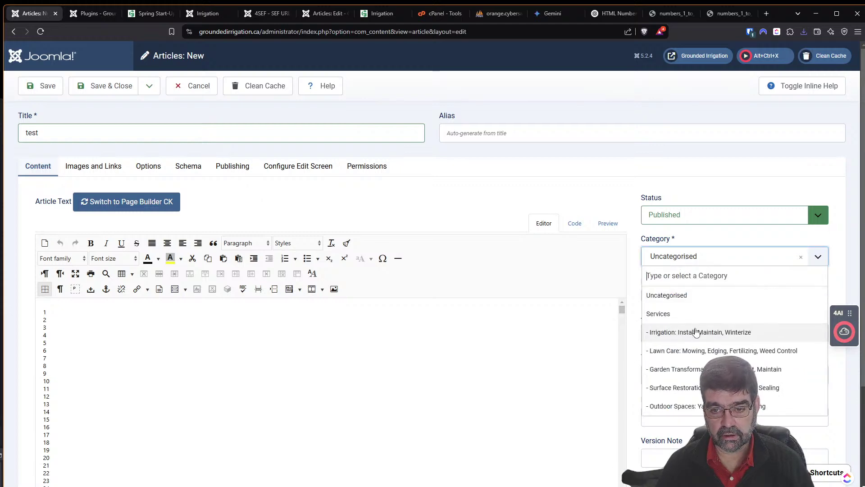
left_click(696, 330)
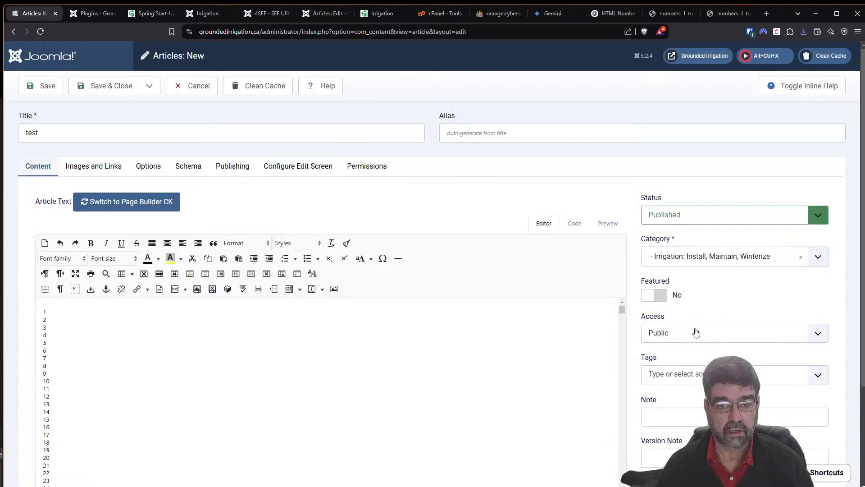
left_click(40, 89)
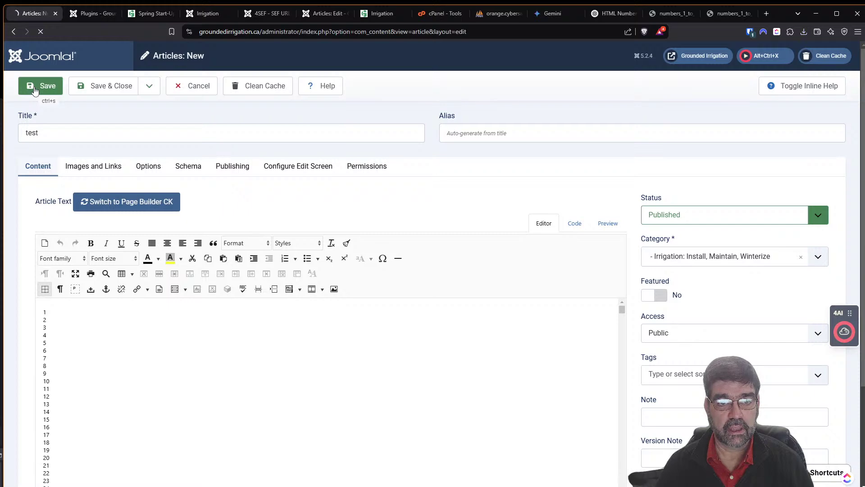
Reload the live Irrigation page and scroll past the test article's numbered lines to Spring Start-Up.
left_click(380, 17)
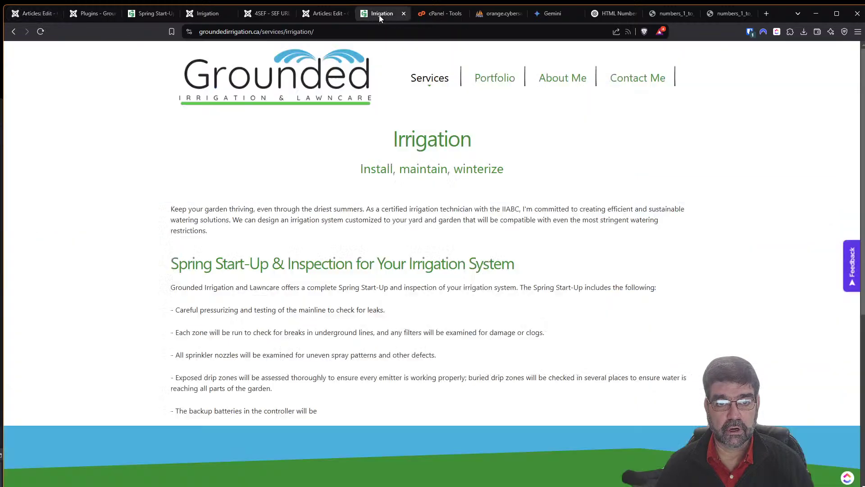
left_click(40, 31)
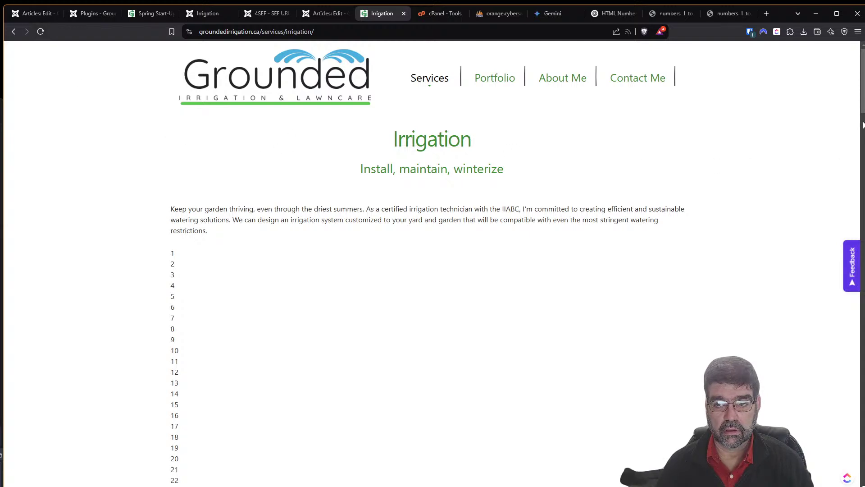
scroll(863, 251, "down", 20)
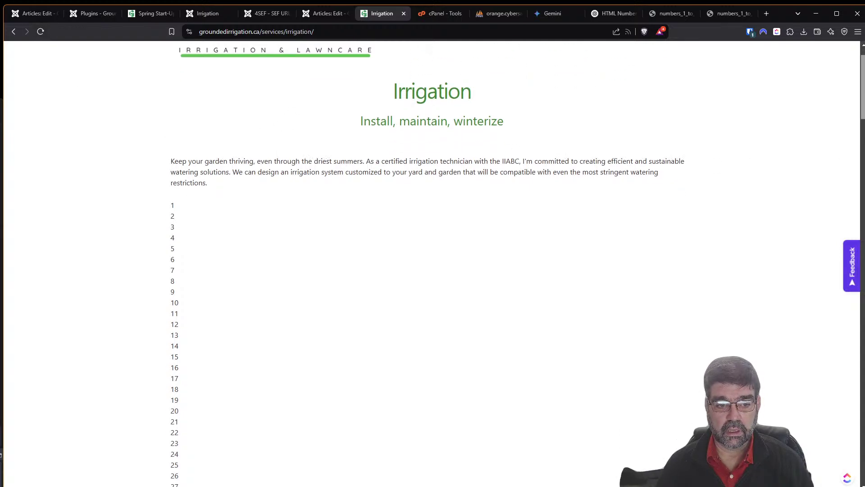
left_click_drag(863, 251, 856, 417)
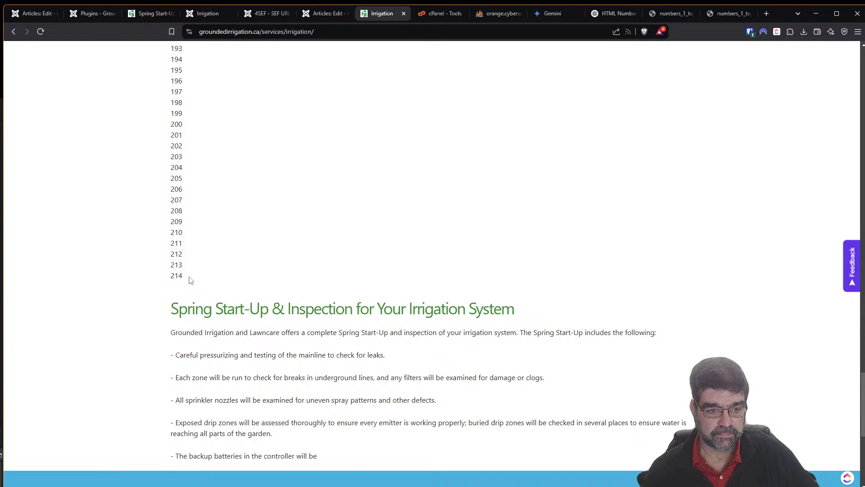
left_click_drag(863, 394, 832, 83)
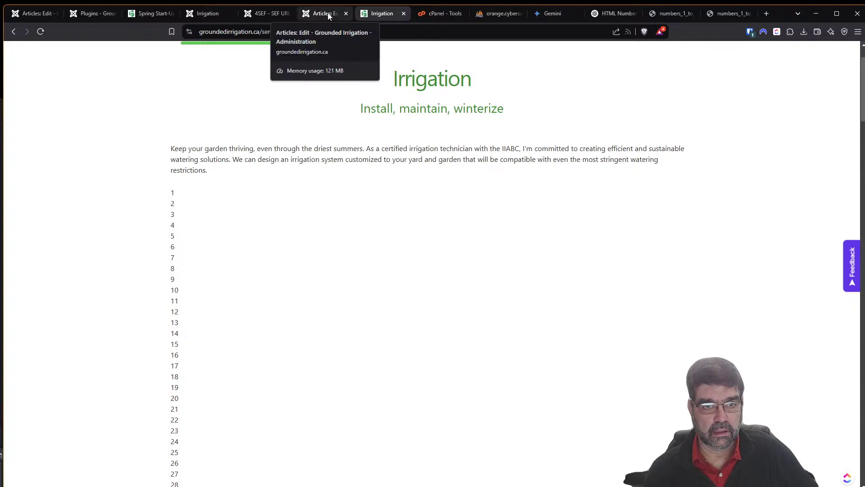
Change the test article's status from Published to Unpublished and save it.
left_click(27, 13)
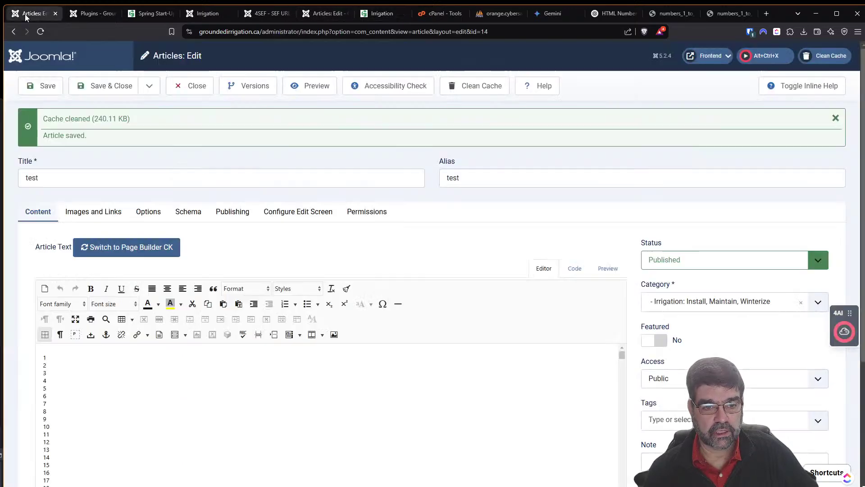
left_click(687, 268)
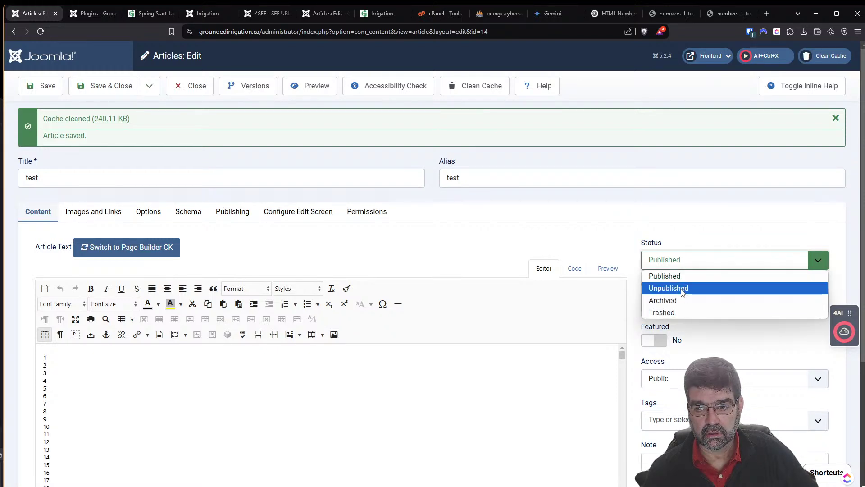
left_click(682, 290)
left_click(40, 85)
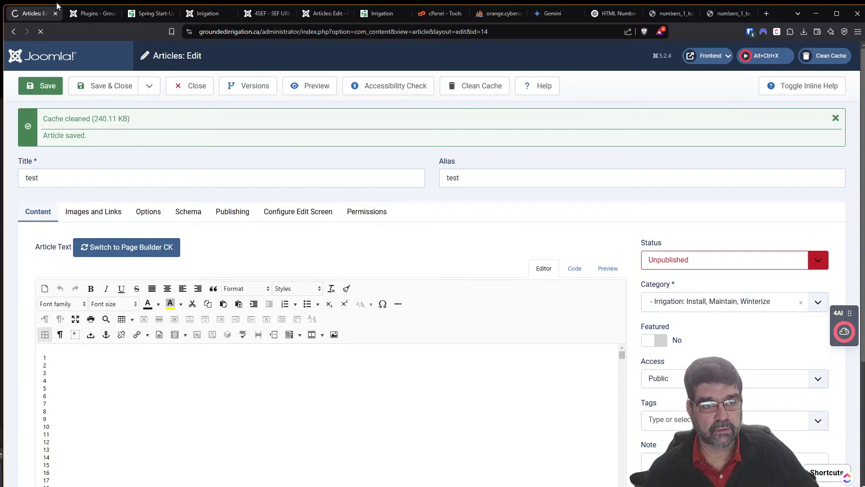
left_click(92, 14)
scroll(549, 161, "down", 6)
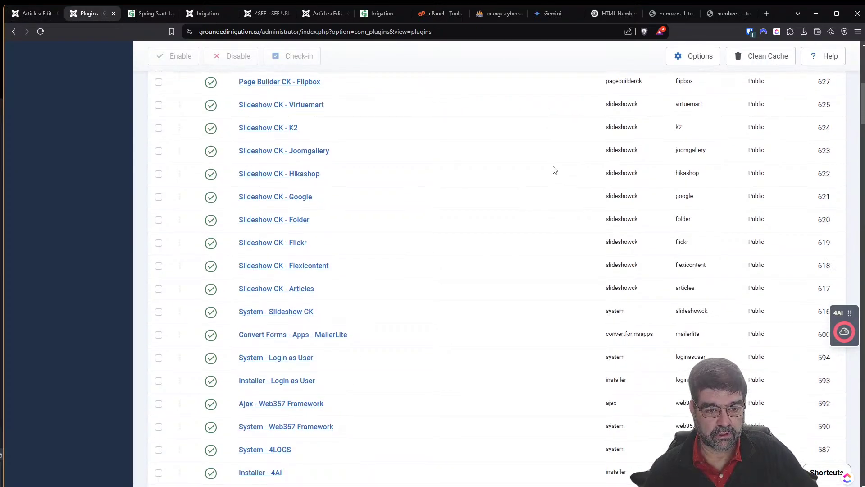
scroll(555, 169, "down", 4)
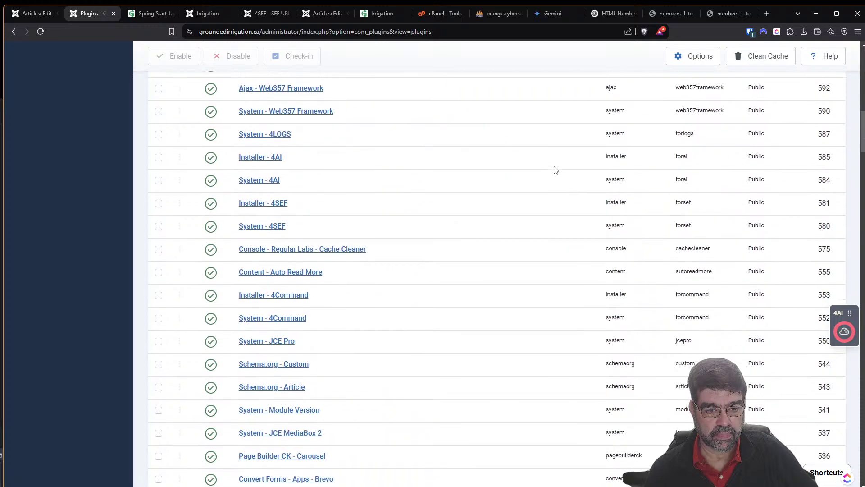
scroll(556, 170, "down", 6)
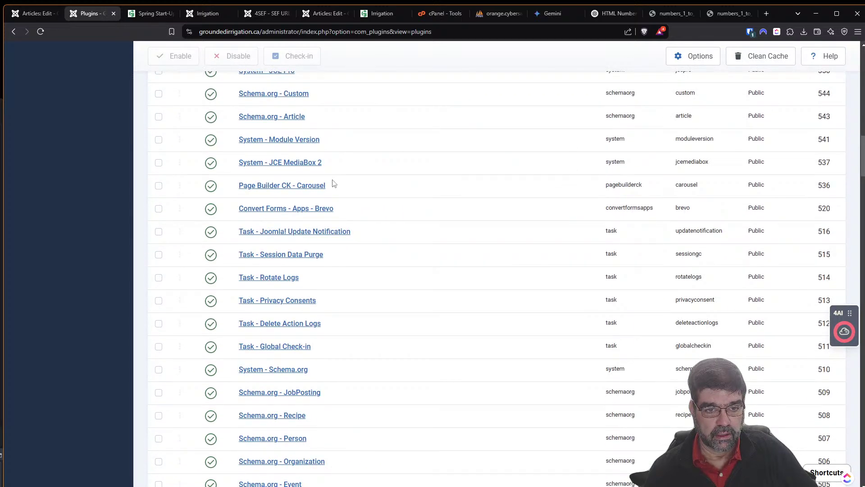
scroll(334, 183, "down", 7)
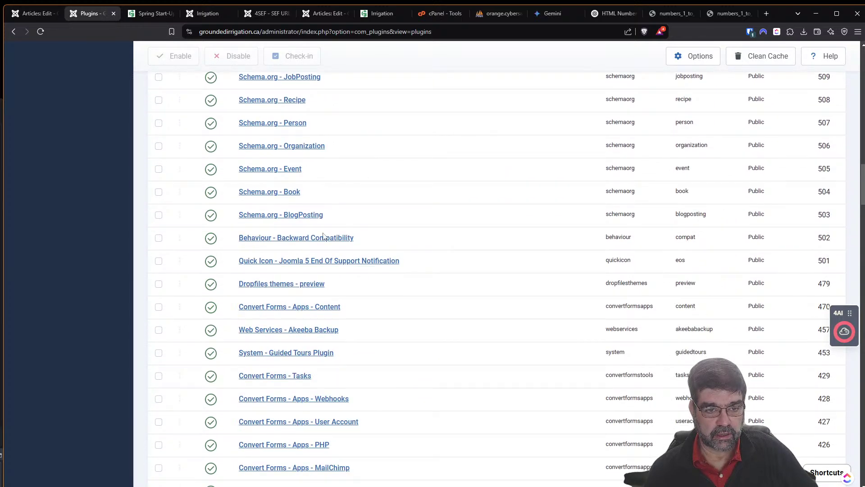
scroll(323, 235, "down", 2)
scroll(304, 240, "down", 6)
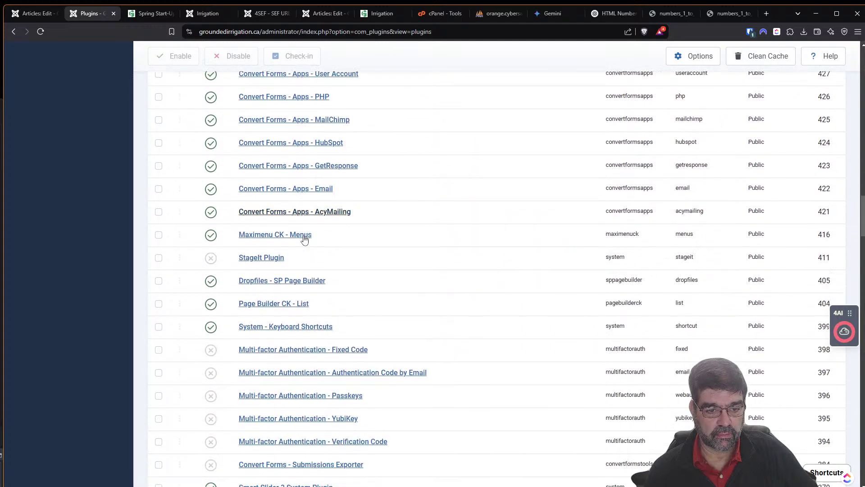
scroll(305, 239, "down", 2)
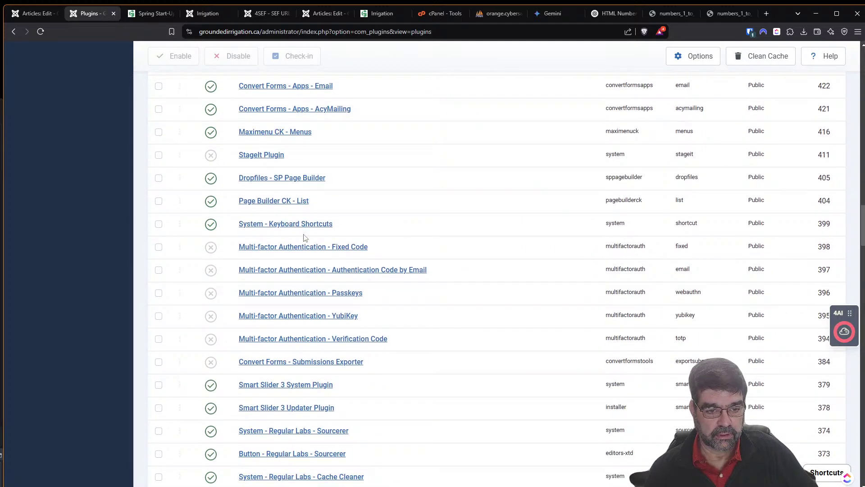
scroll(305, 238, "down", 5)
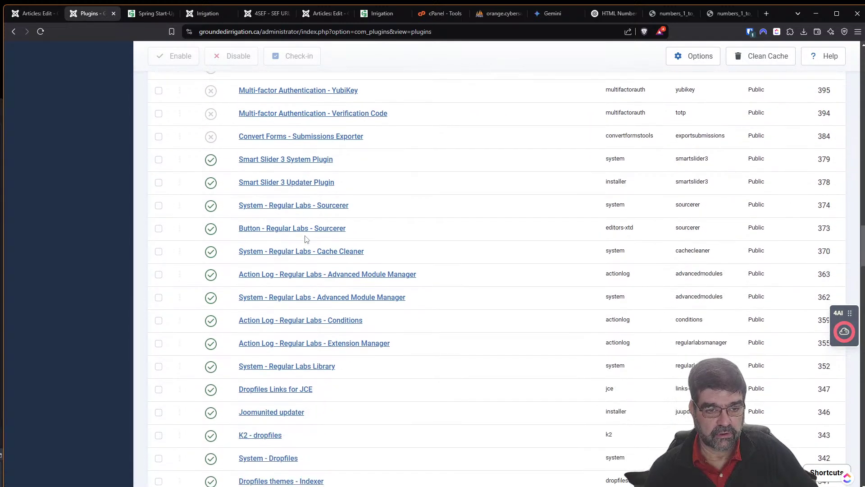
scroll(305, 237, "down", 5)
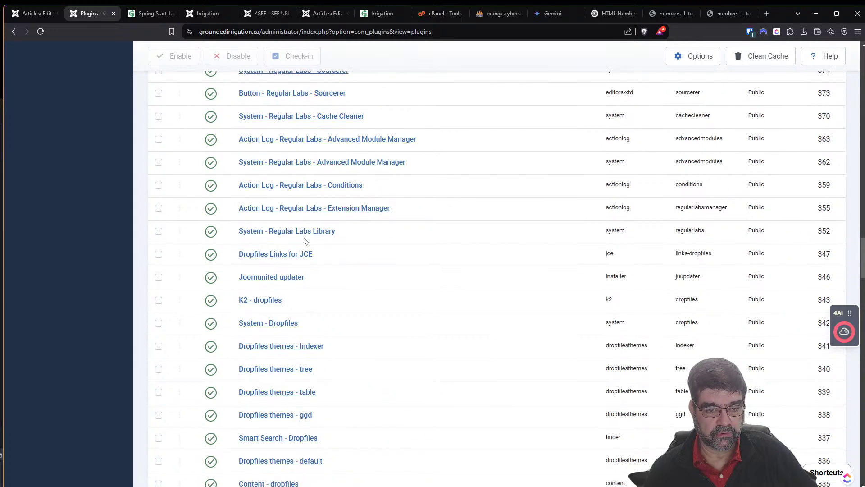
scroll(305, 244, "down", 4)
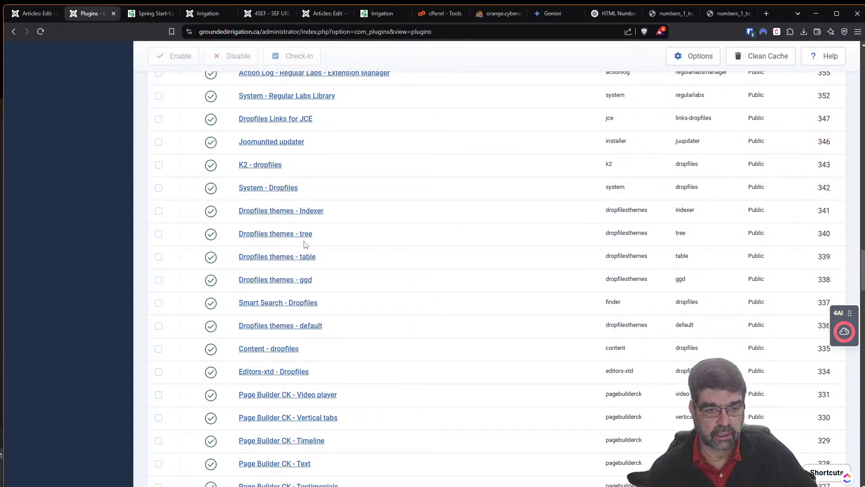
scroll(307, 242, "down", 2)
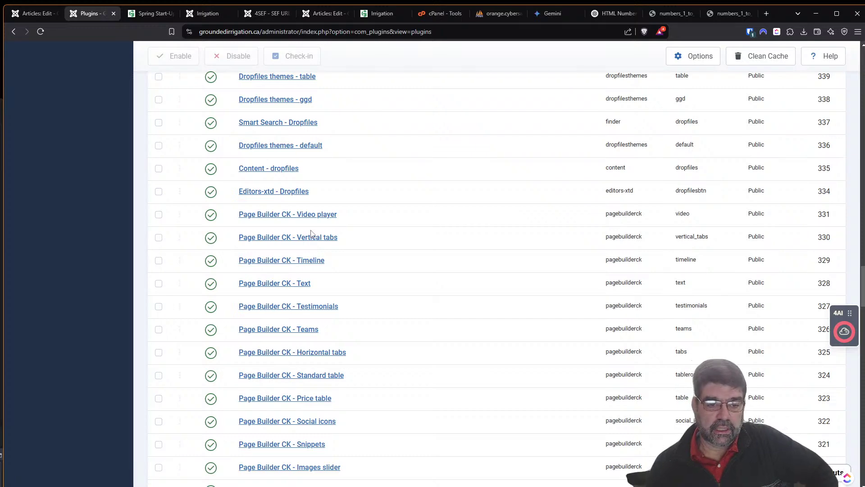
scroll(335, 278, "down", 9)
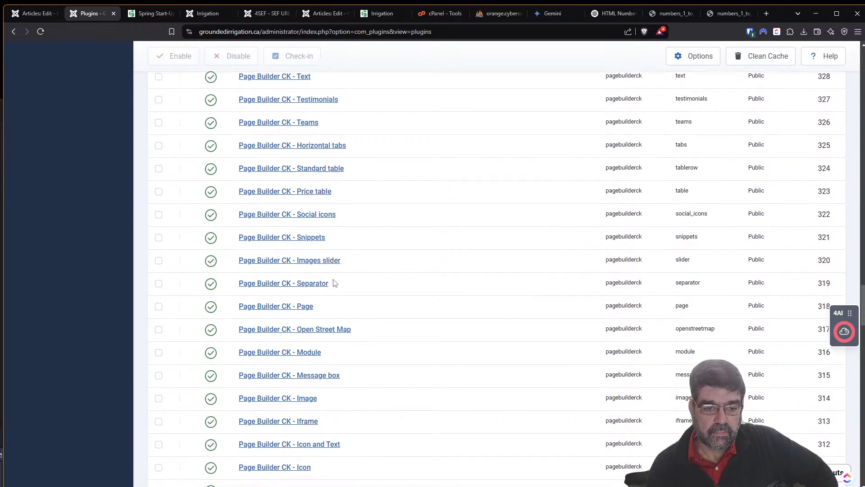
scroll(331, 289, "down", 4)
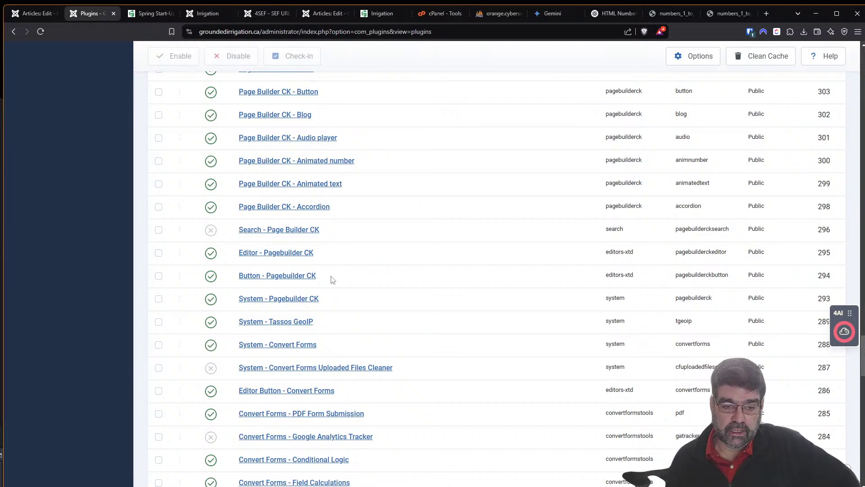
scroll(356, 229, "down", 3)
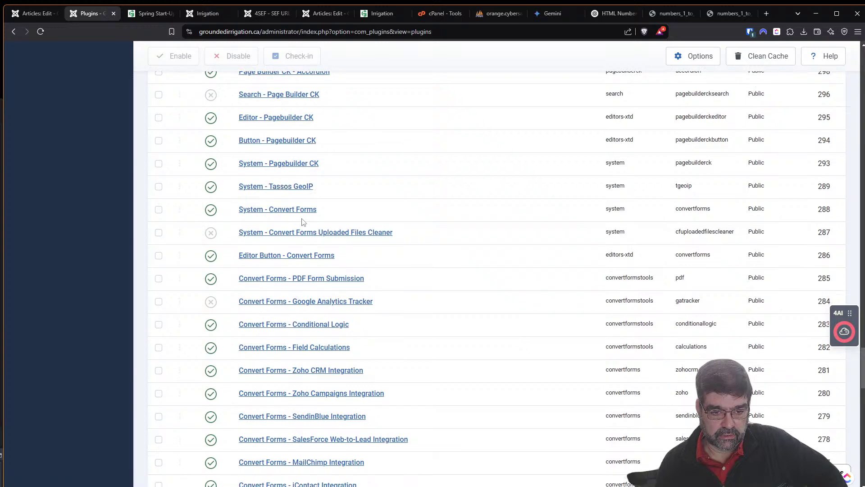
scroll(302, 221, "down", 12)
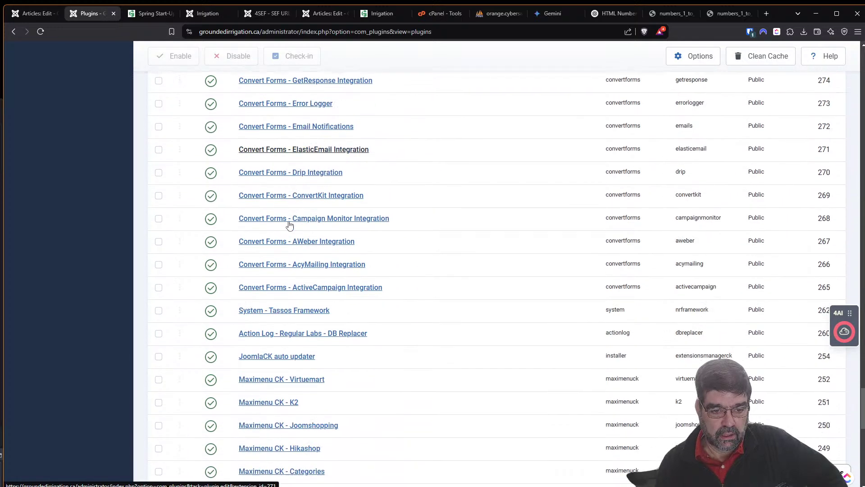
scroll(290, 225, "down", 5)
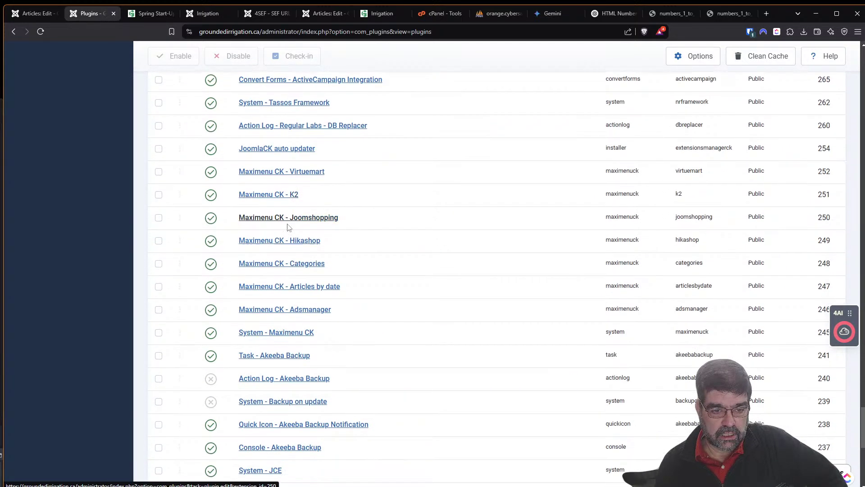
scroll(288, 227, "down", 3)
scroll(286, 227, "down", 2)
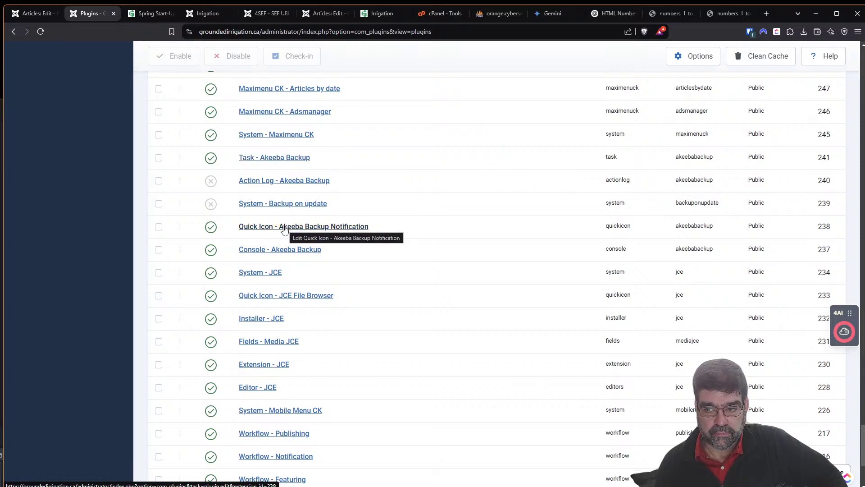
scroll(284, 229, "down", 3)
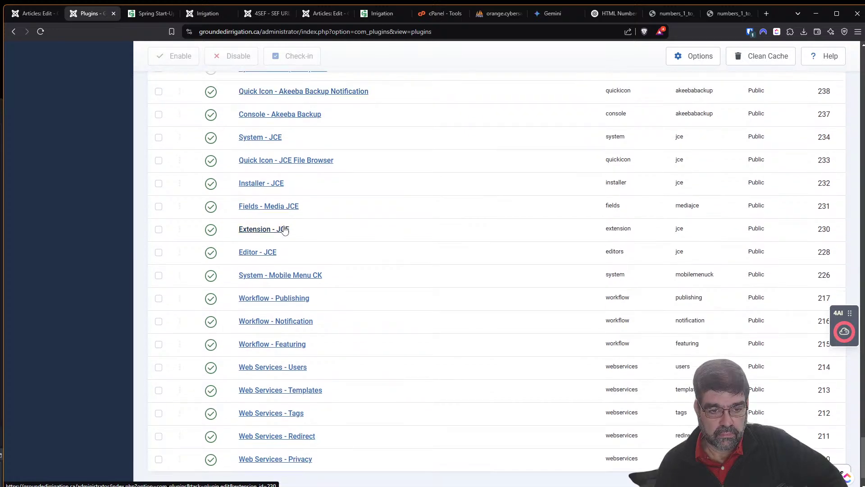
scroll(284, 229, "down", 2)
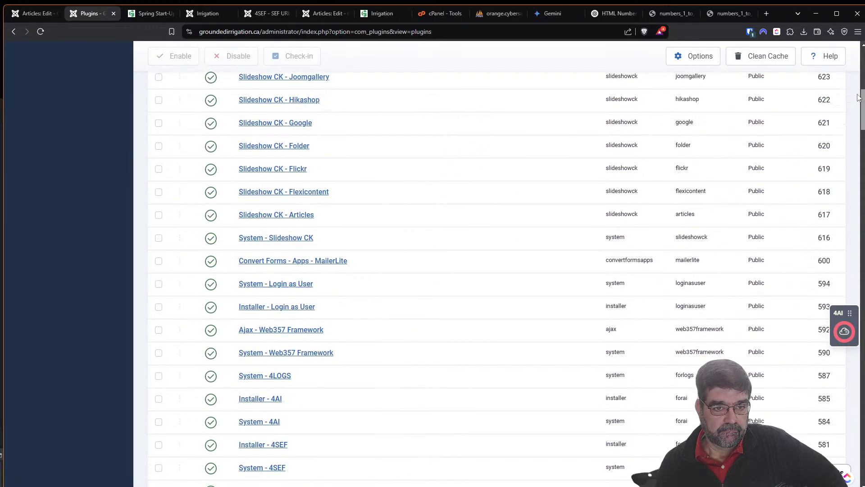
left_click_drag(857, 88, 854, 59)
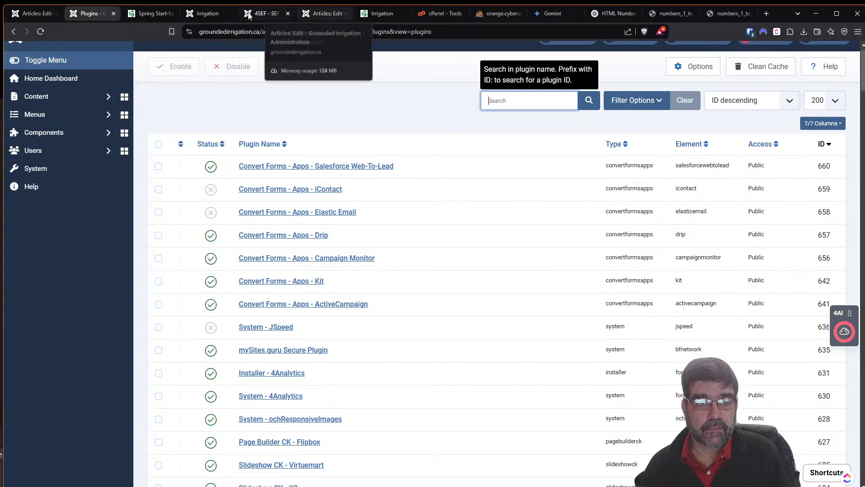
Move the test article into the Lawn Care category, set it to Published, and save.
left_click(25, 17)
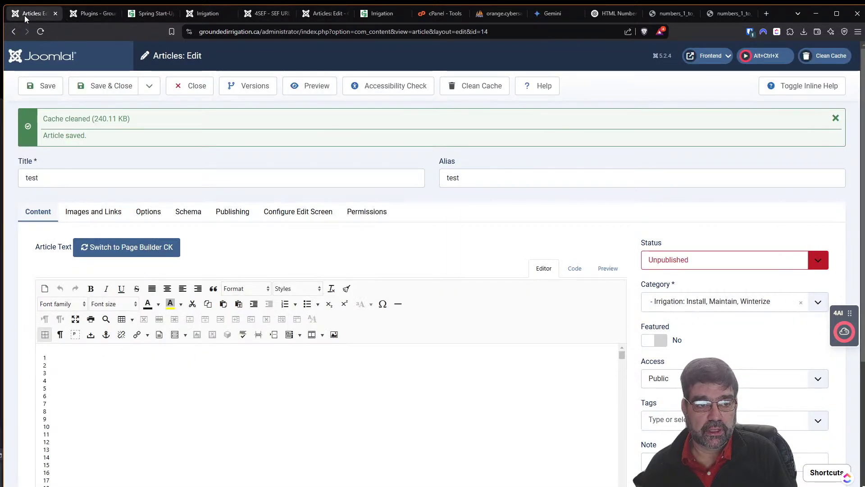
left_click(671, 302)
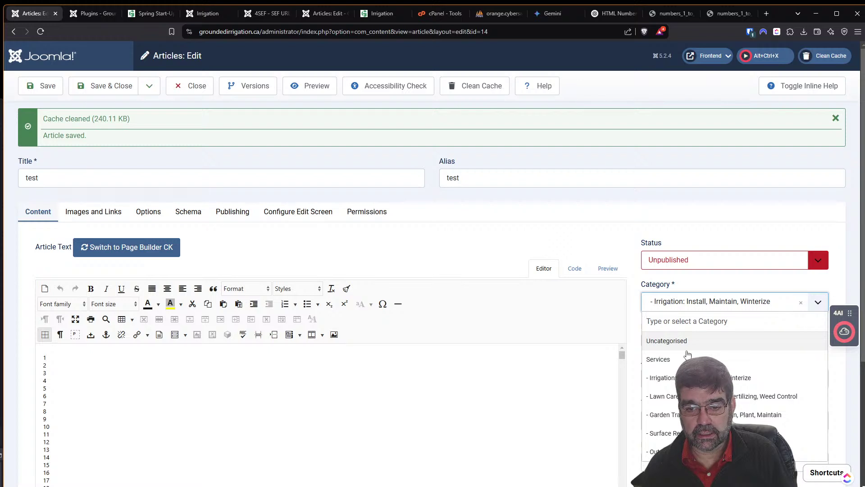
left_click(766, 397)
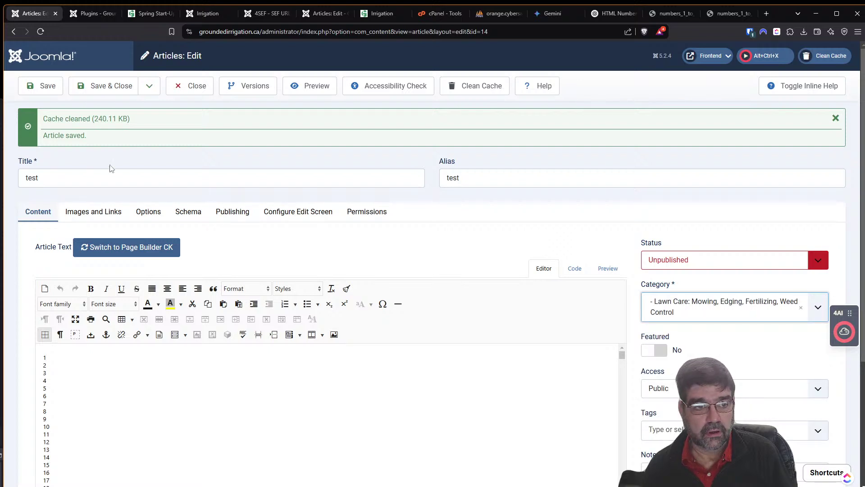
left_click(667, 262)
left_click(666, 274)
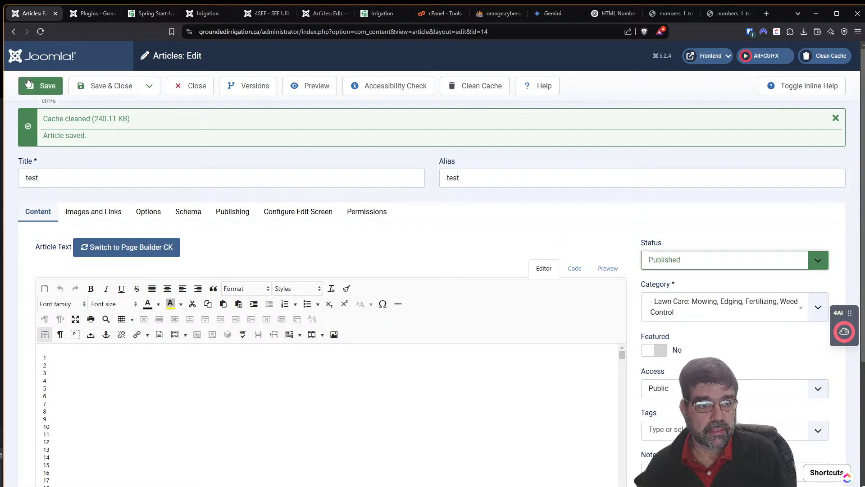
left_click(41, 86)
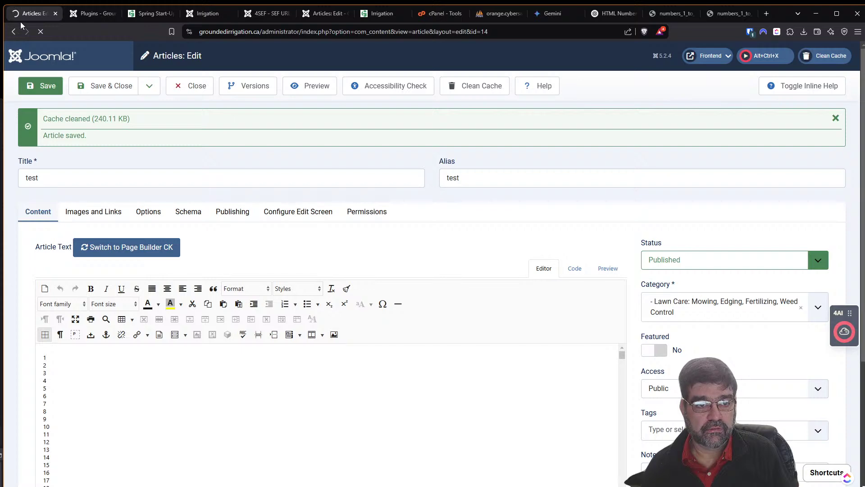
Check the live site's Lawncare services page for the test article.
left_click(145, 16)
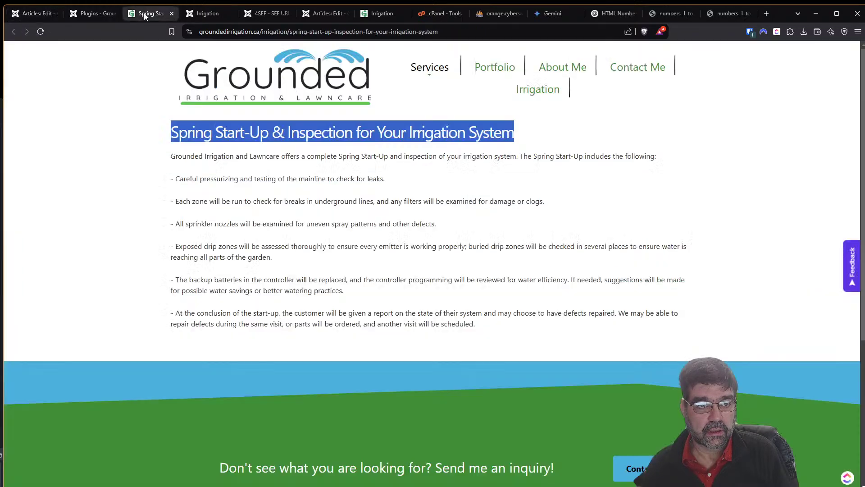
mouse_move(431, 68)
left_click(443, 120)
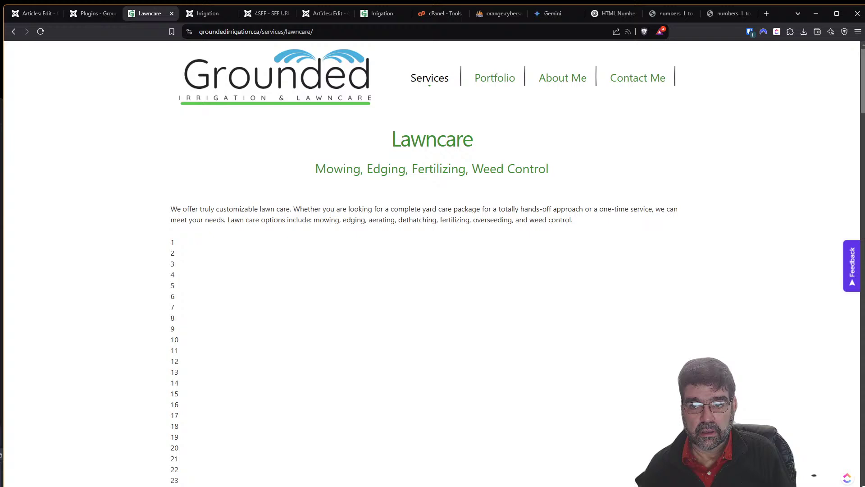
left_click_drag(862, 107, 858, 401)
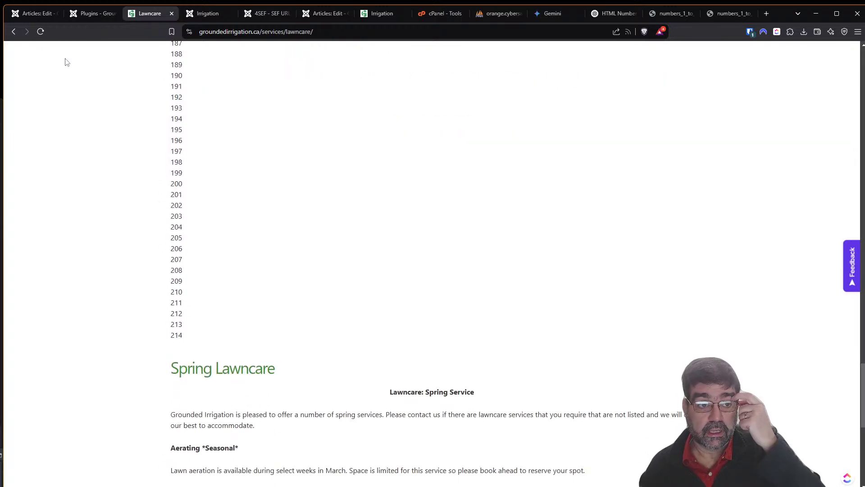
Switch the test article back to Unpublished and save it.
left_click(32, 13)
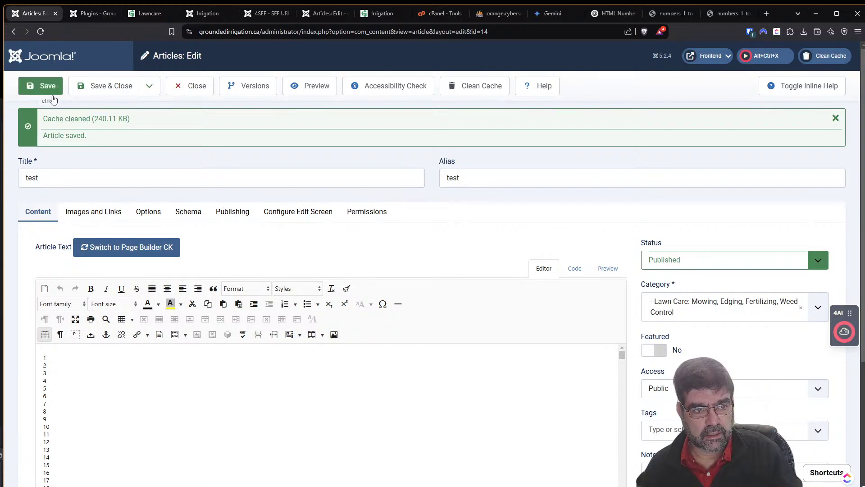
left_click(729, 270)
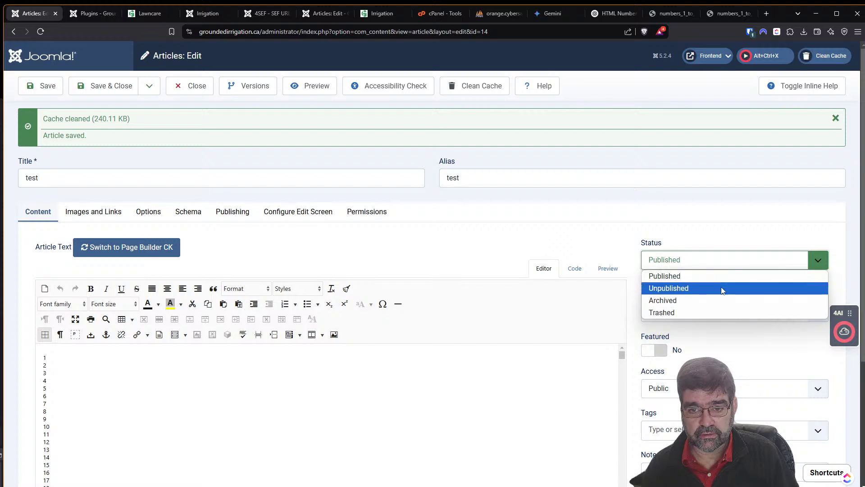
left_click(721, 288)
left_click(36, 88)
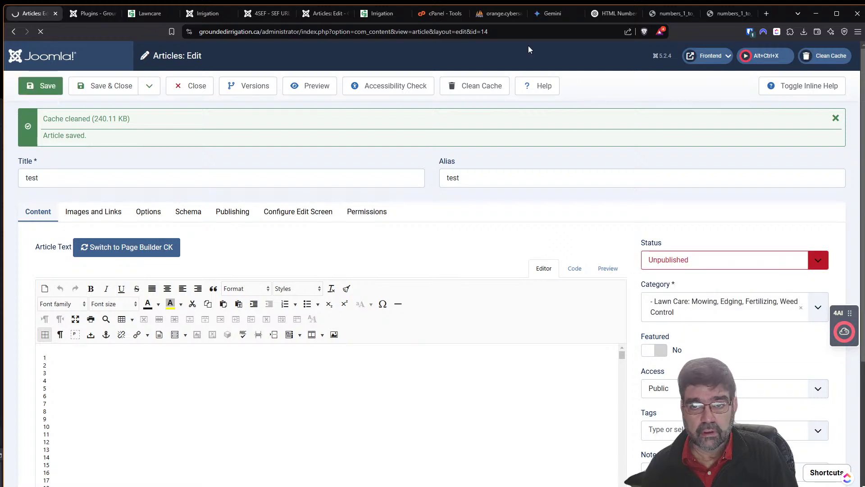
left_click(766, 14)
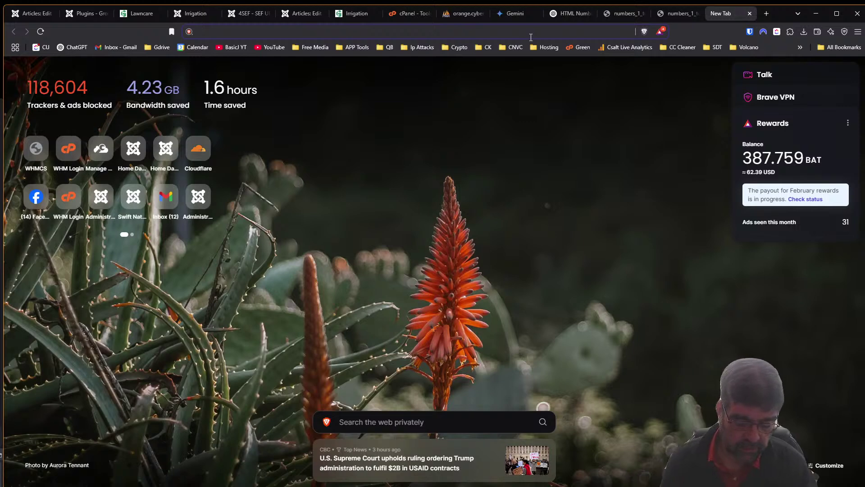
Load j5core.basicjoomla.com/administrator/index.php from the 'j5' address-bar suggestion.
type("j5")
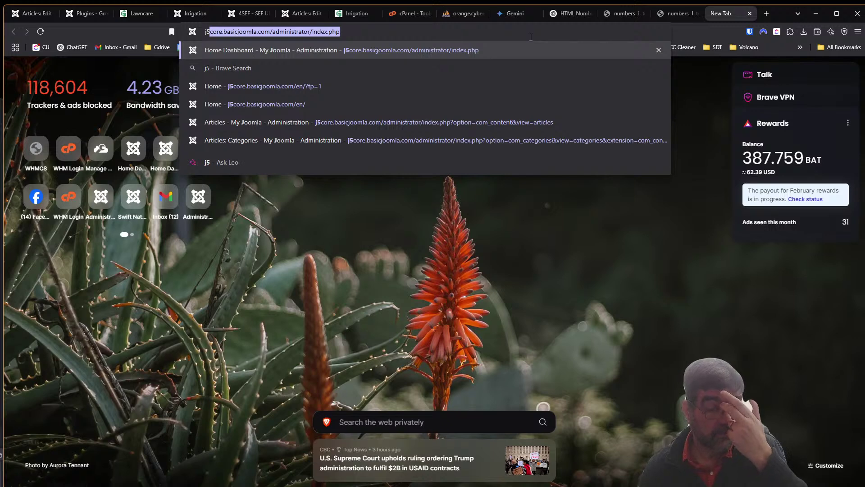
key("Return")
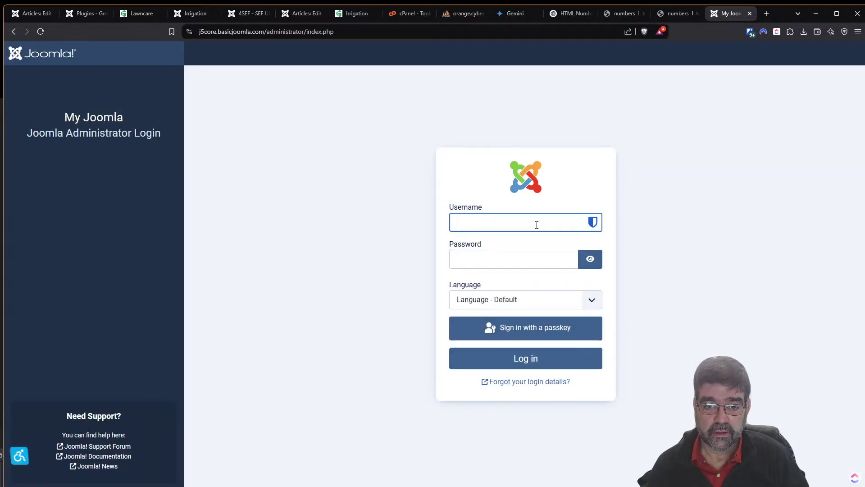
Sign in to the j5core administrator with the browser's saved username and password.
left_click(551, 218)
left_click(534, 246)
left_click(534, 256)
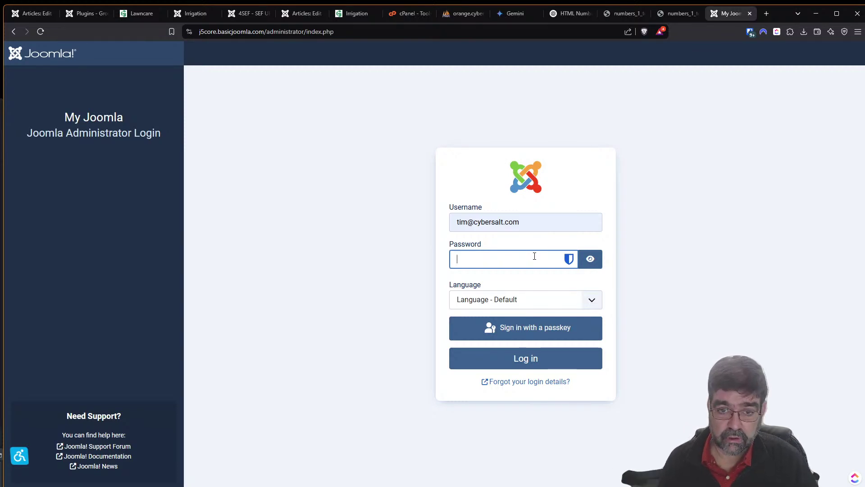
left_click(569, 258)
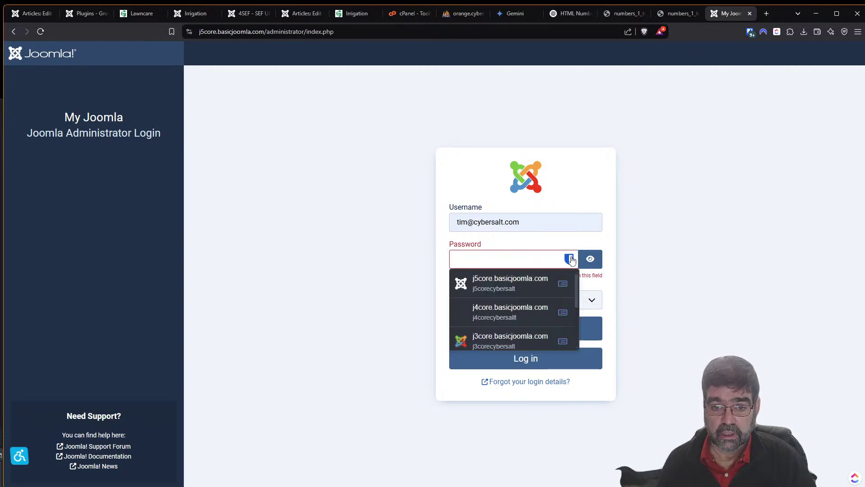
left_click(523, 297)
left_click(534, 360)
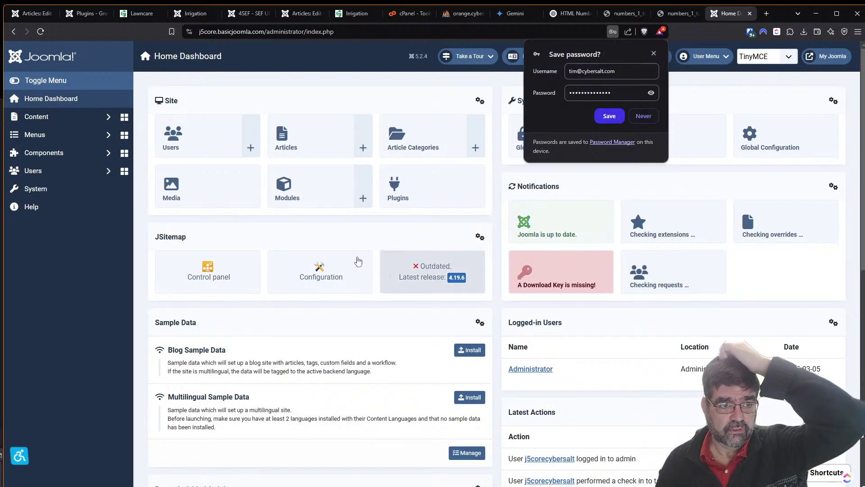
Open the site front end and view the Blog and Sample Layouts Articles pages.
left_click(810, 61)
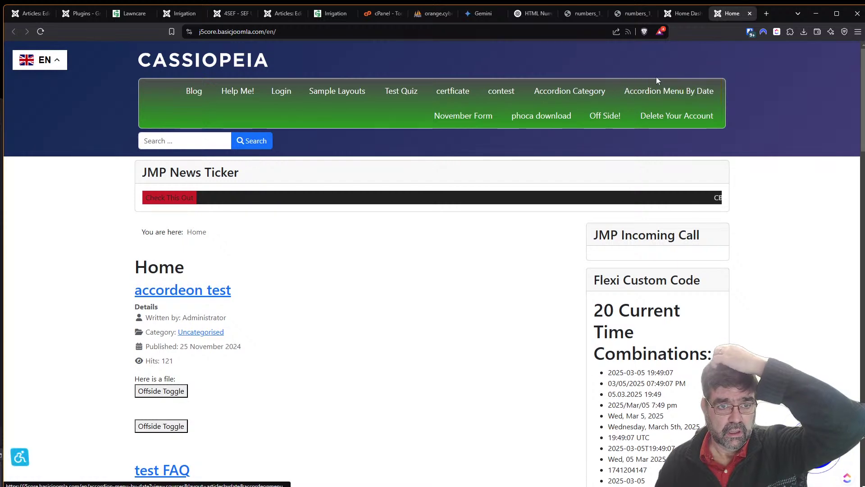
left_click(192, 91)
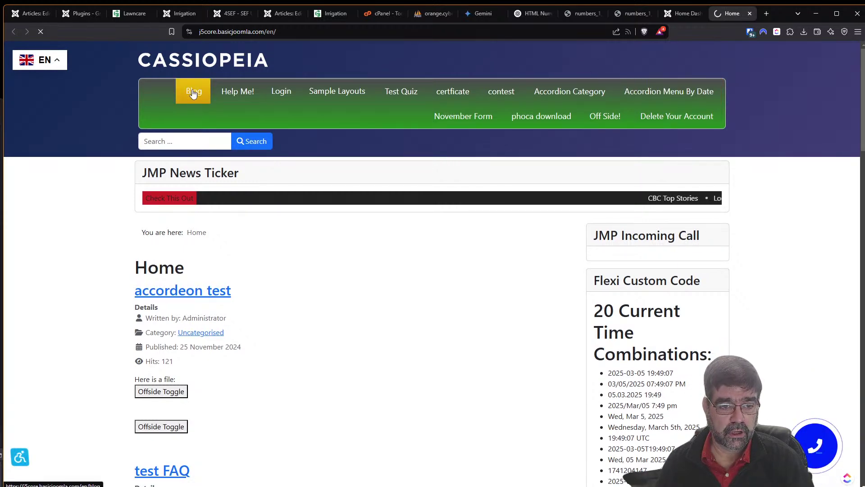
scroll(409, 386, "down", 5)
scroll(404, 359, "up", 5)
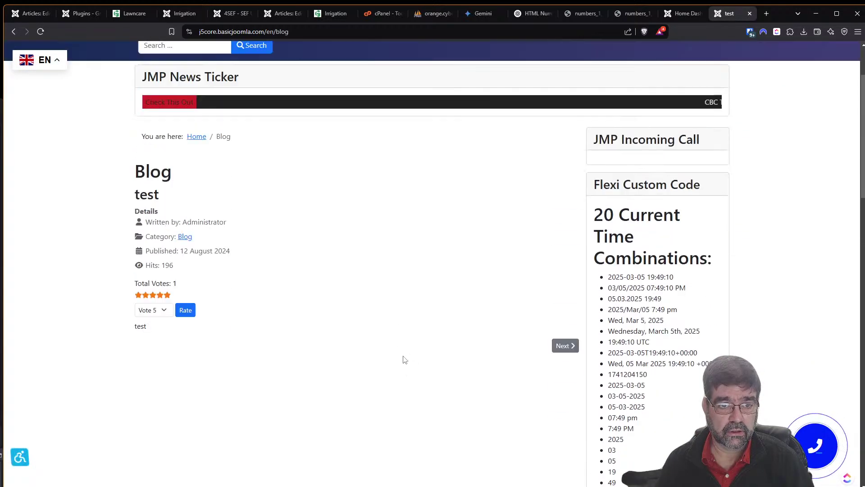
mouse_move(336, 96)
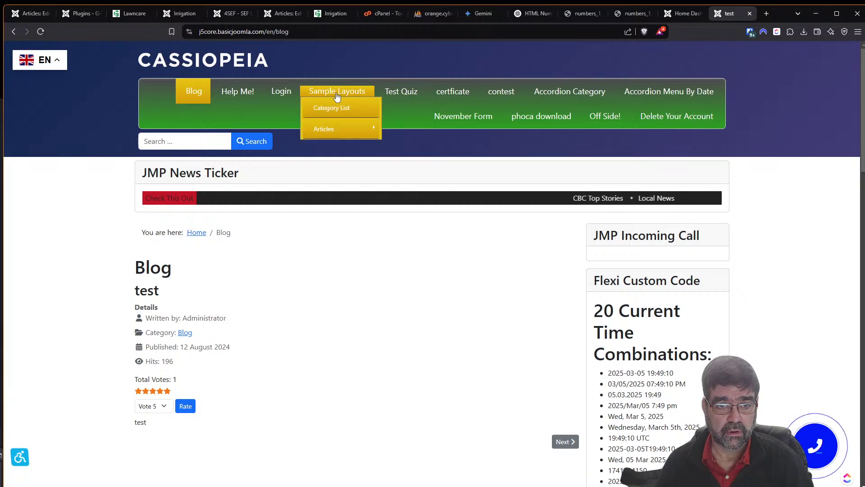
left_click(319, 131)
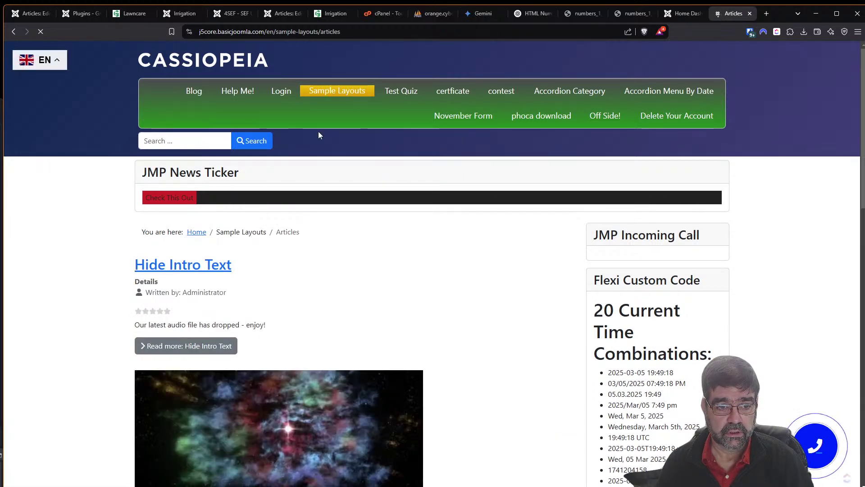
scroll(447, 284, "down", 13)
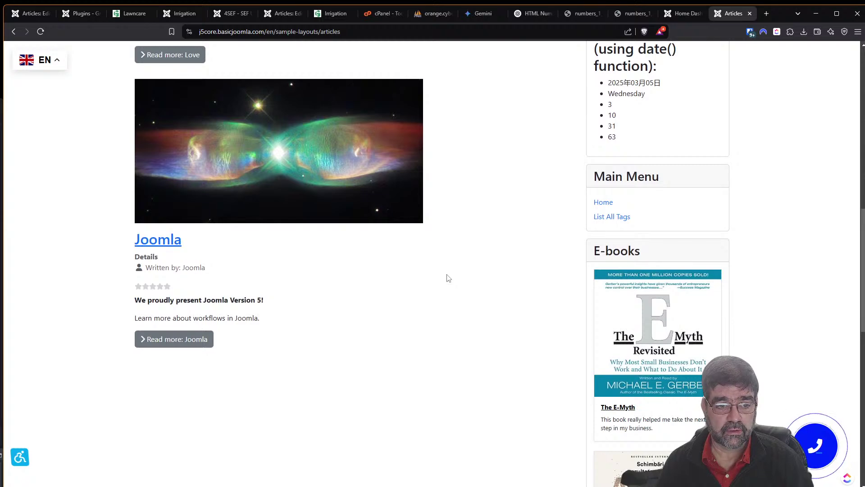
scroll(447, 277, "up", 2)
scroll(448, 278, "up", 5)
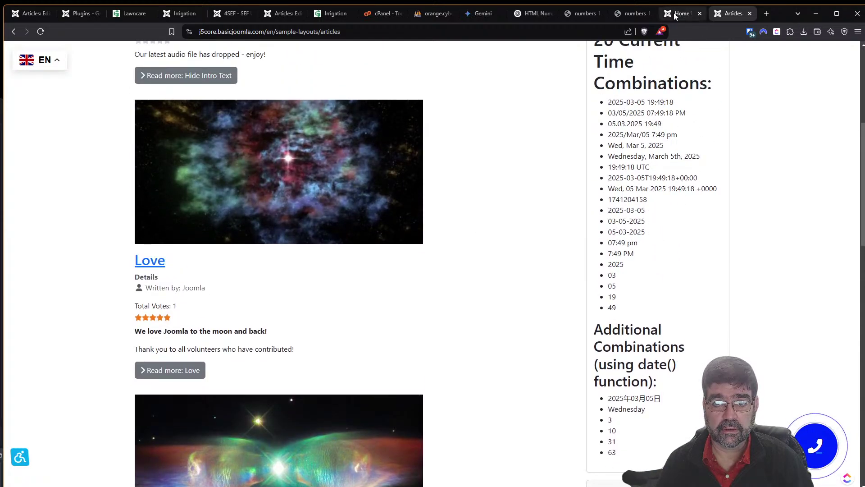
Back in the admin dashboard, expand Menus and list All Menu Items.
left_click(674, 14)
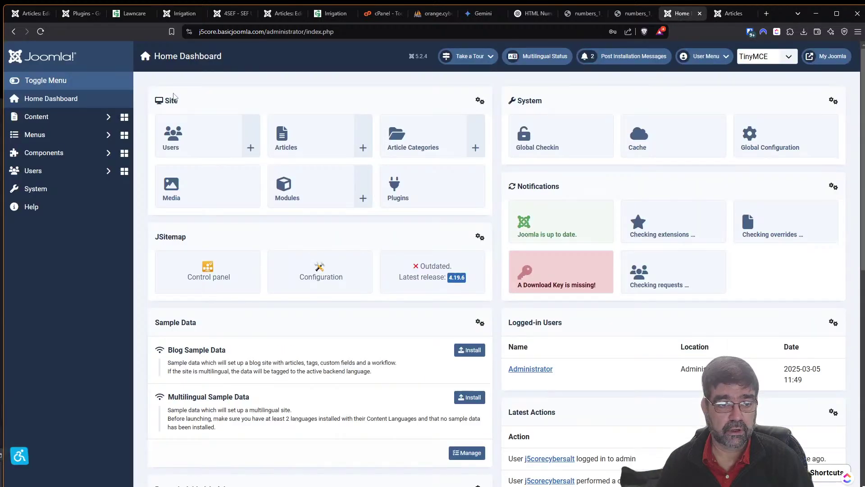
left_click(56, 125)
left_click(36, 280)
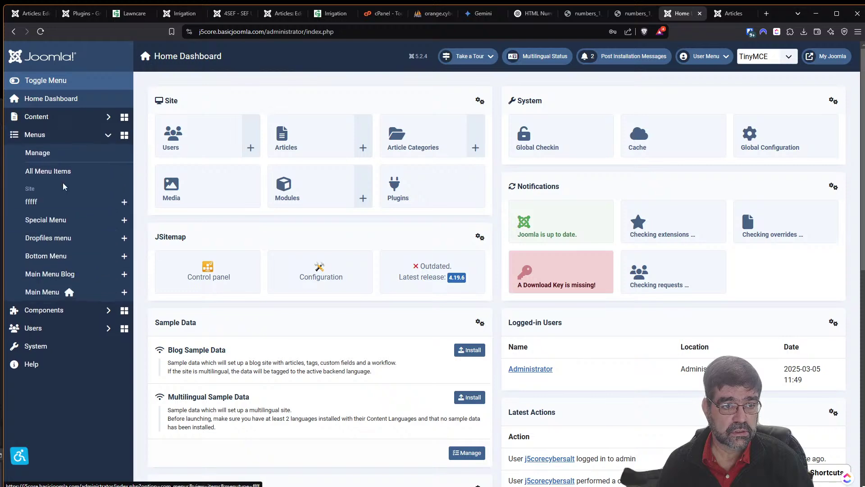
left_click(62, 175)
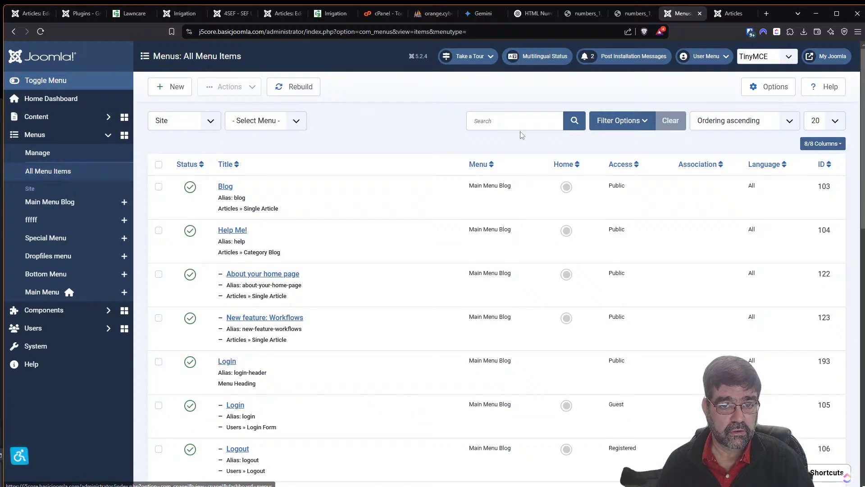
Filter the menu items by 'art' and open the Articles menu item.
left_click(517, 121)
type("art")
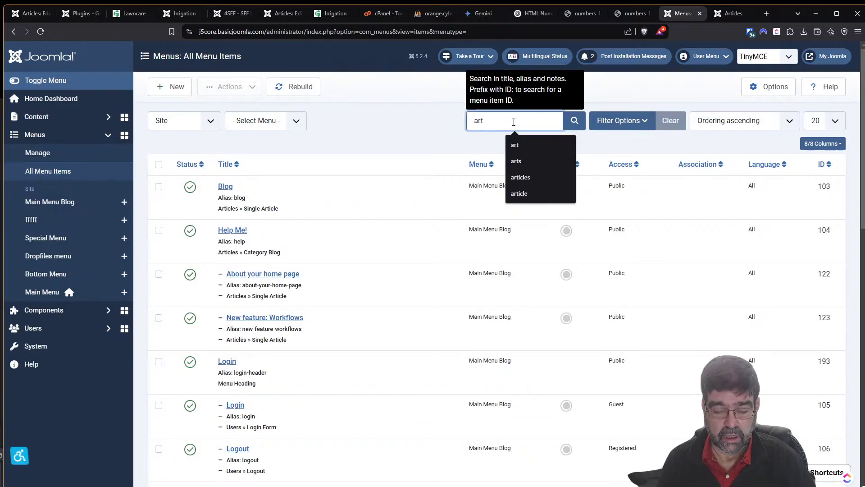
key("Return")
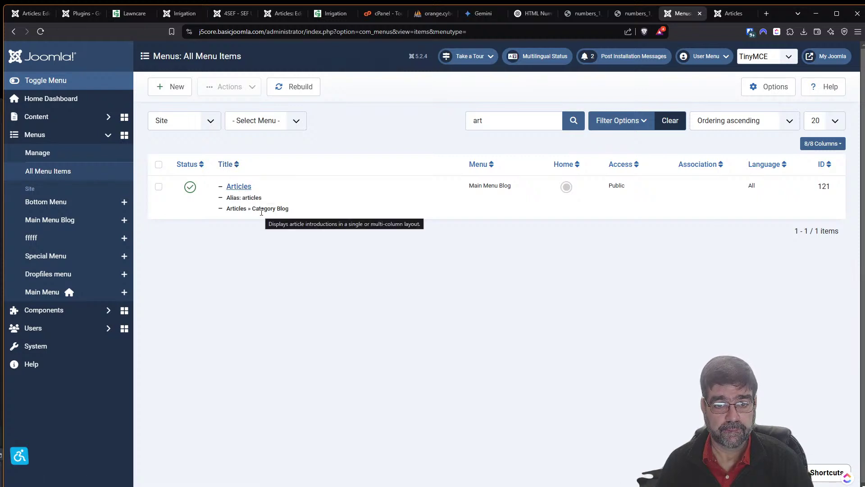
left_click(237, 188)
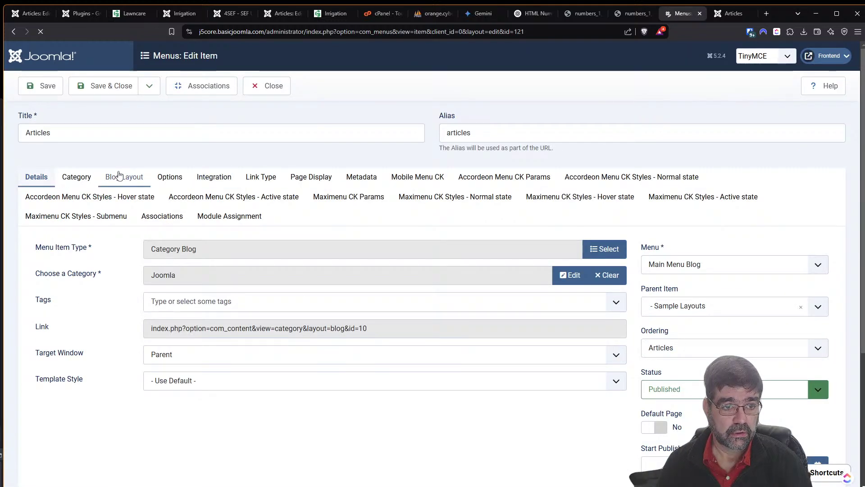
Set Blog Layout's # Leading Articles to 10, save, and close the menu item.
left_click(116, 178)
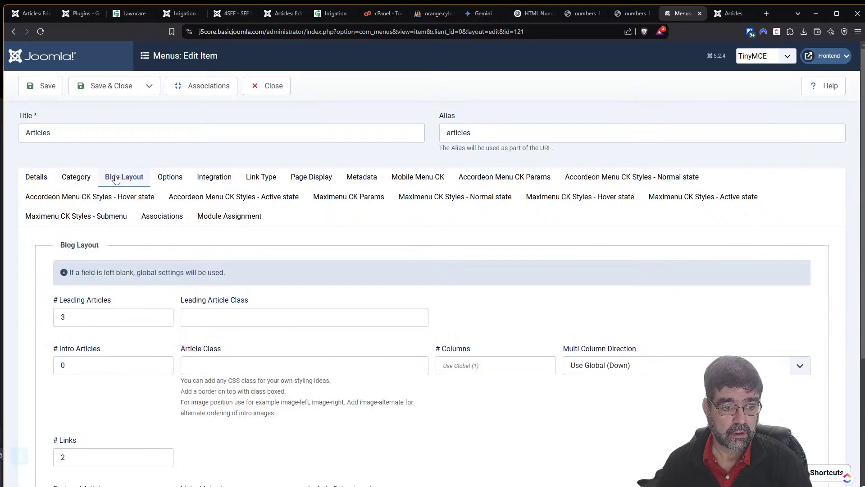
scroll(116, 181, "down", 2)
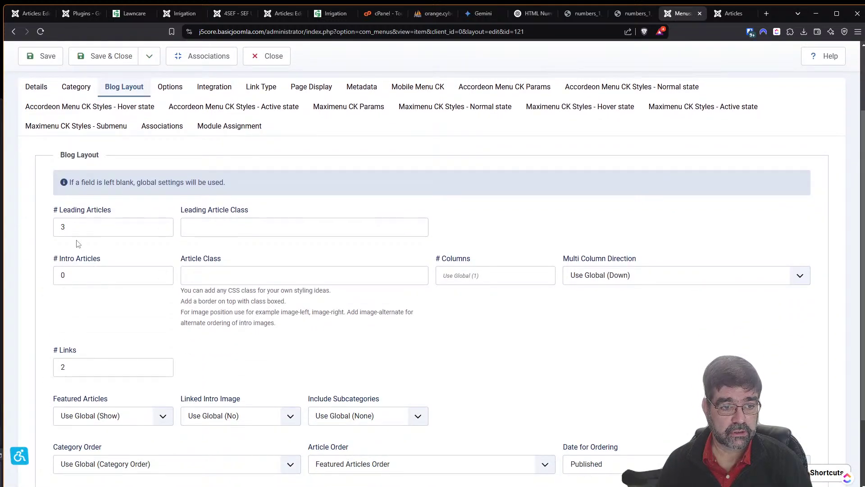
double_click(80, 227)
type("10")
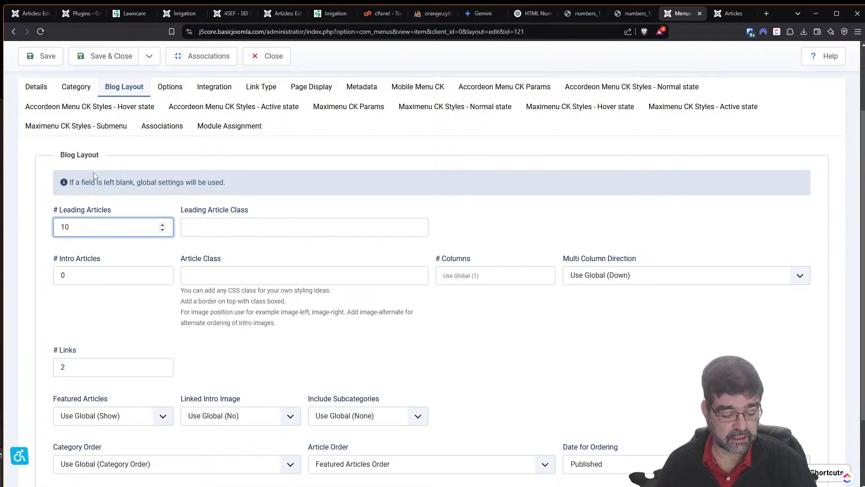
key("Tab")
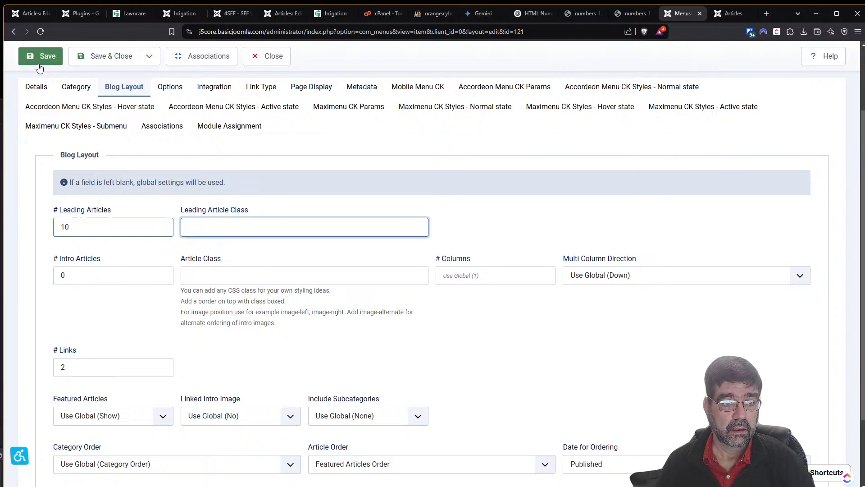
left_click(39, 64)
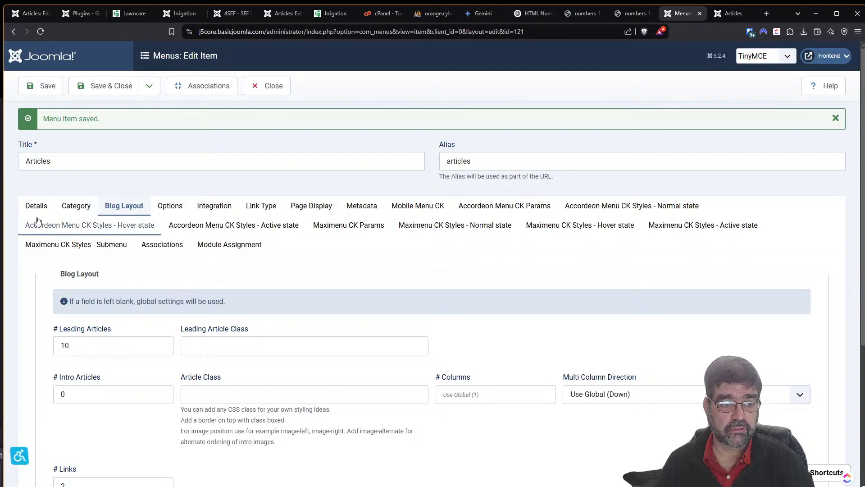
left_click(36, 207)
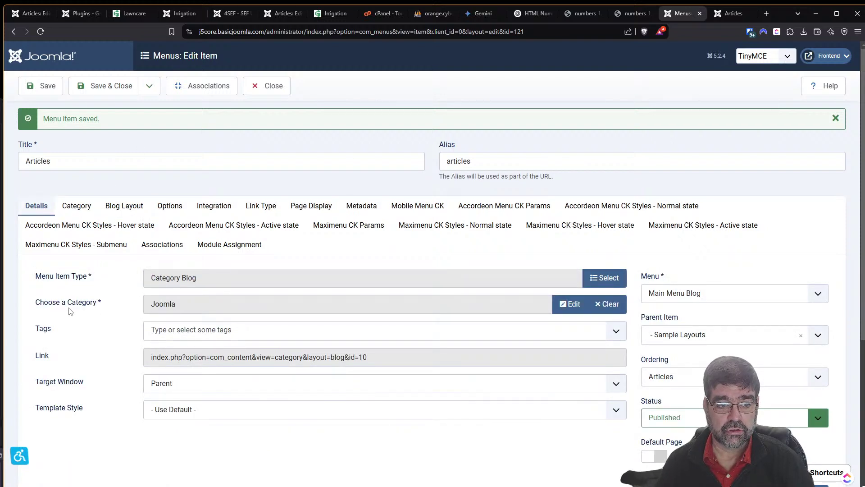
left_click(266, 88)
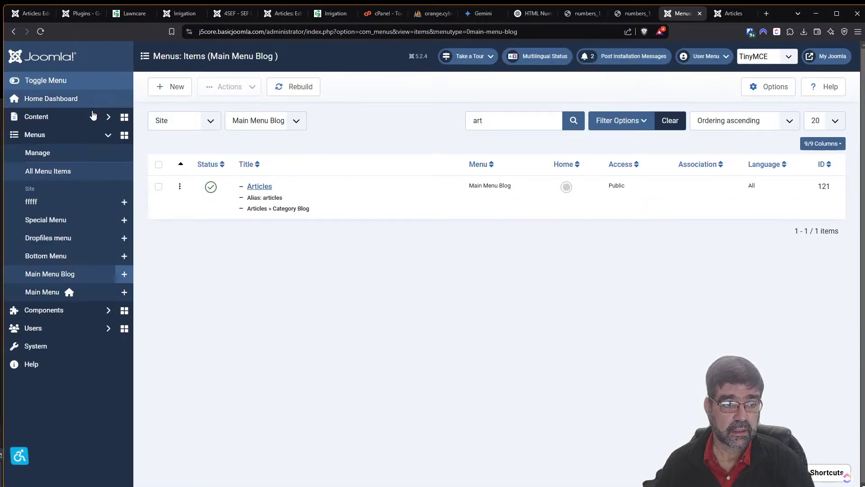
Start a new article titled 'test length'.
left_click(100, 122)
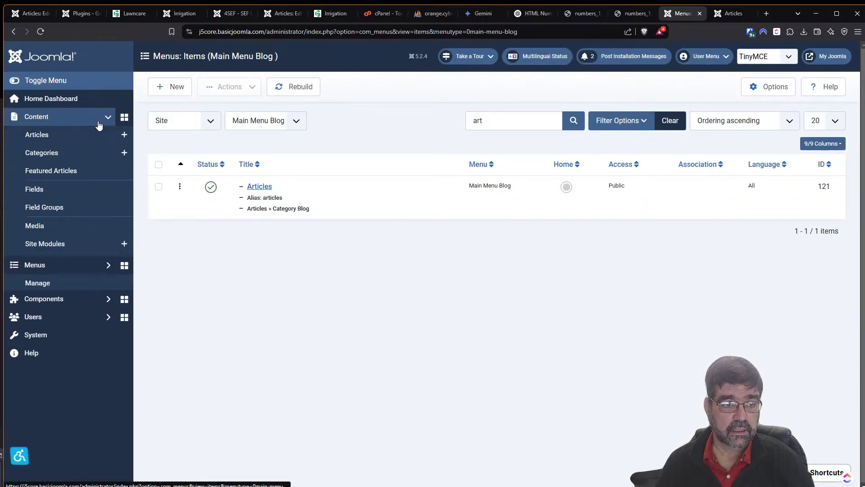
left_click(123, 135)
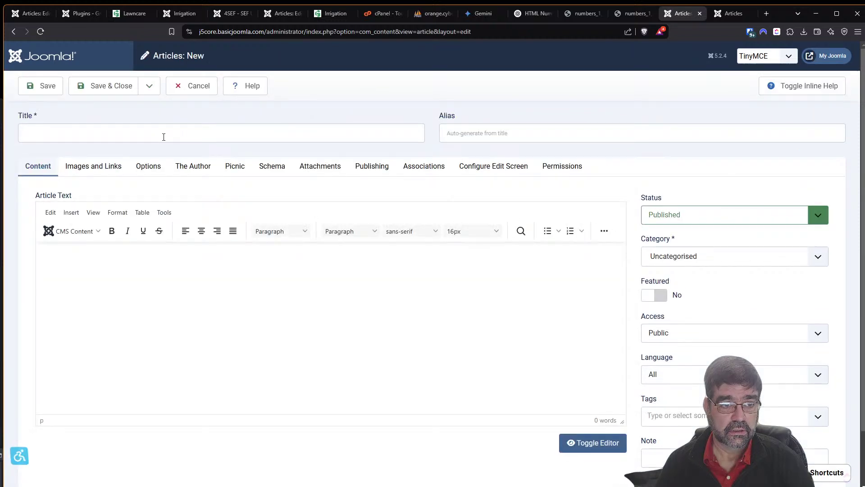
left_click(163, 137)
type("test ")
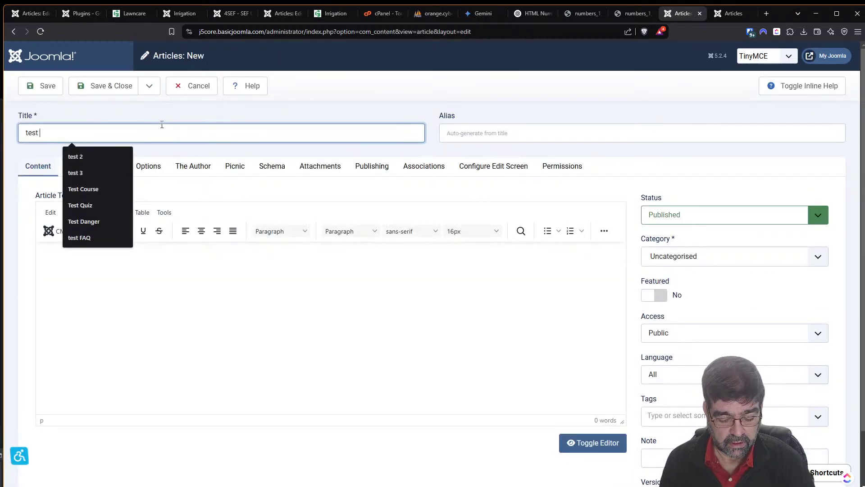
type("lenght")
key("ctrl+shift+Left")
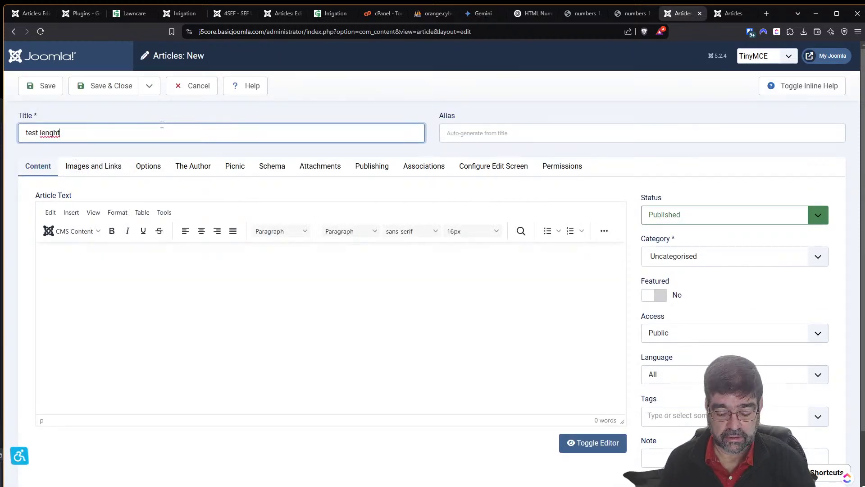
type("length")
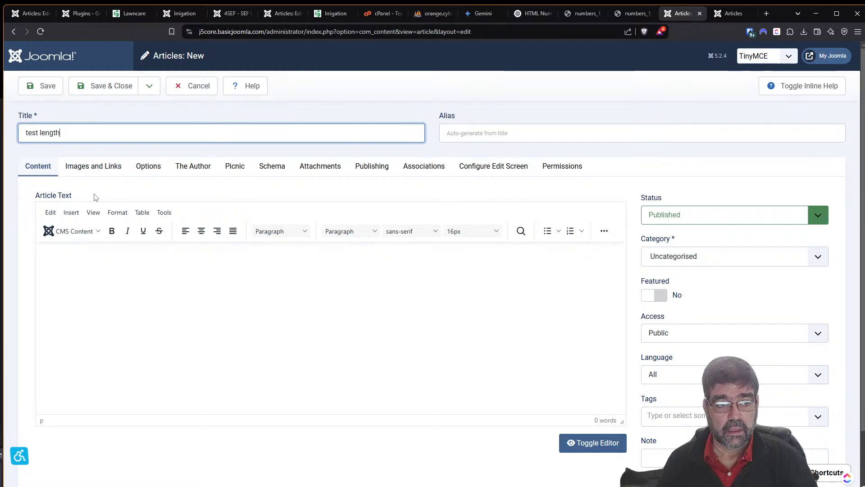
Paste the numbers 1 to 1000 into the article body via the HTML source.
left_click(604, 231)
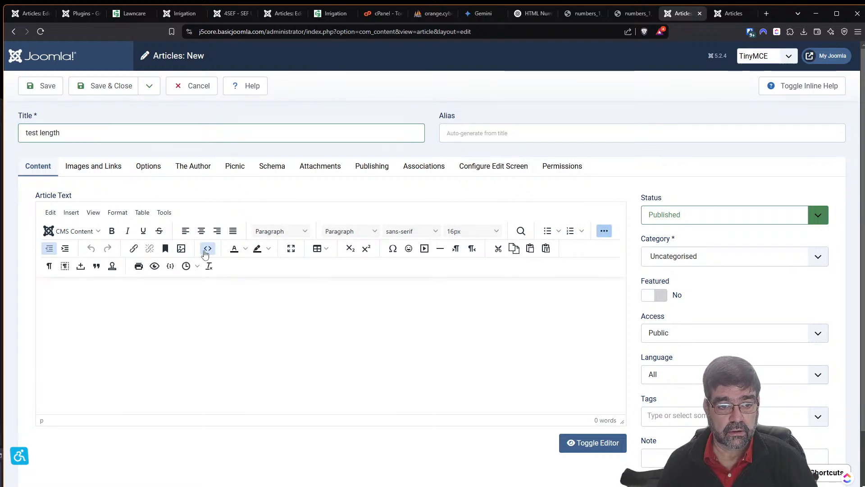
left_click(207, 248)
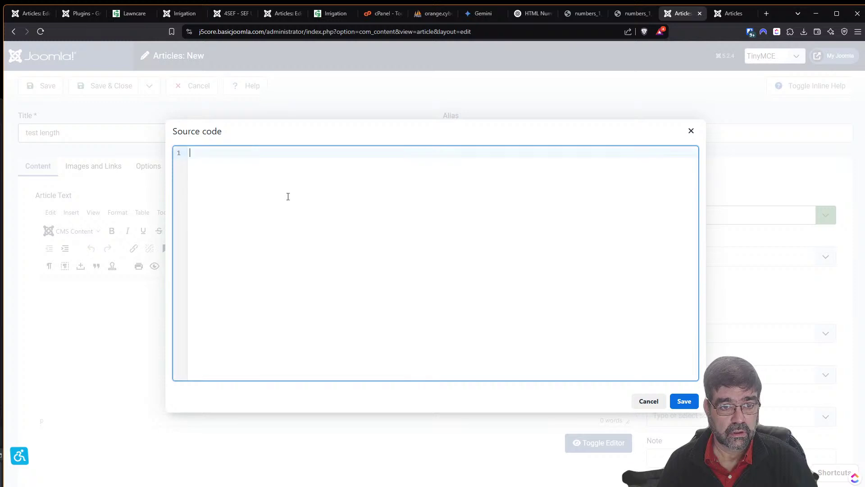
key("super+v")
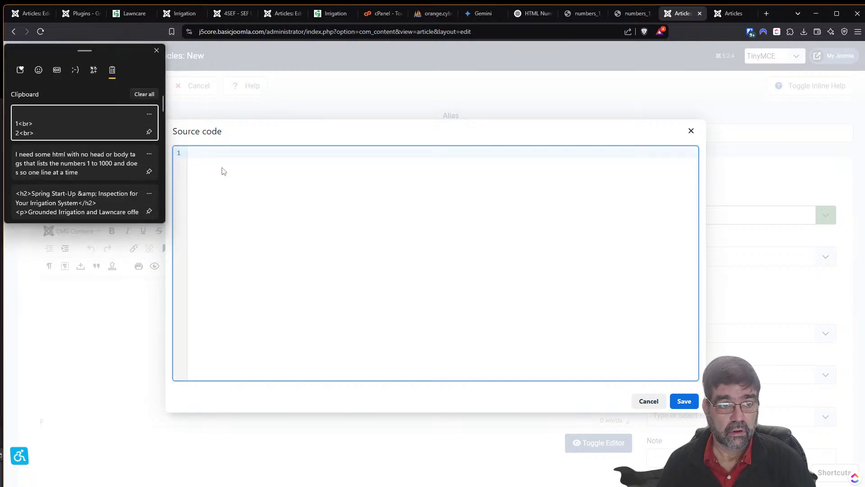
left_click(83, 127)
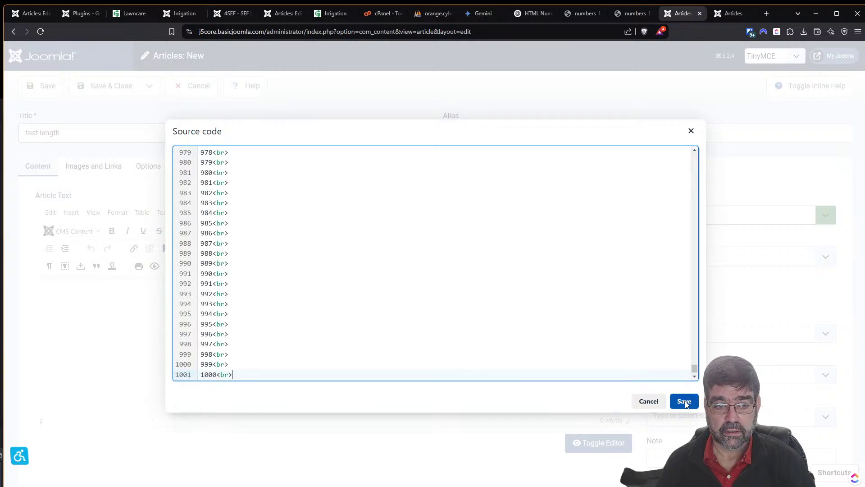
left_click(686, 402)
Assign the article to the Joomla category.
left_click(670, 255)
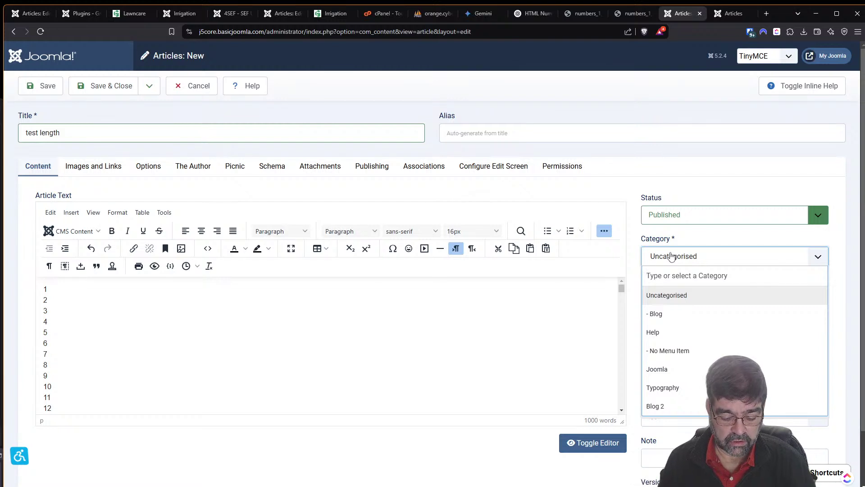
type("joomla")
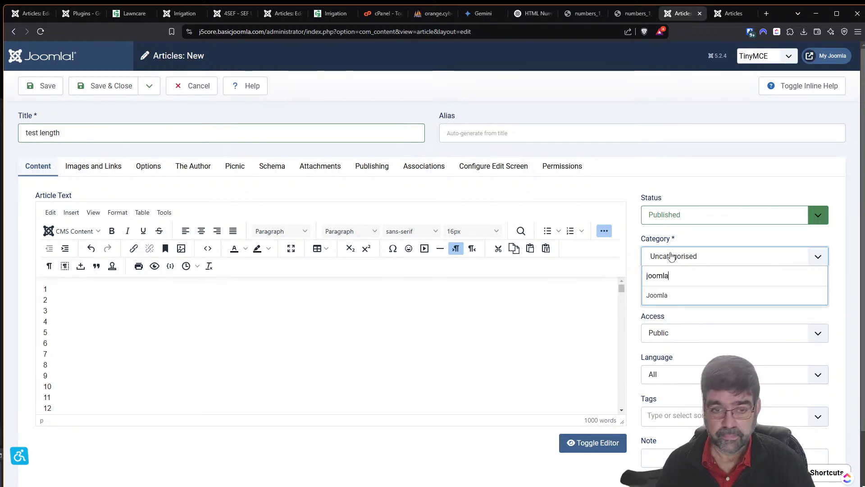
left_click(671, 255)
left_click(670, 256)
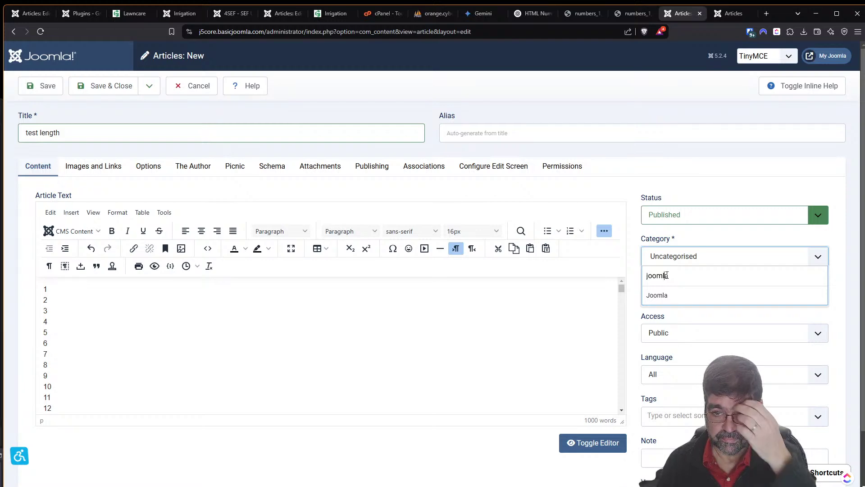
left_click(663, 295)
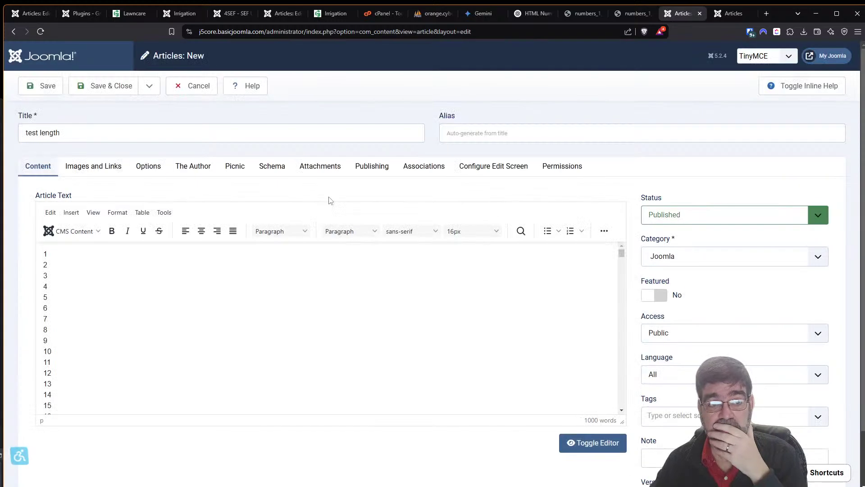
Save the article and view the Joomla category on the live site.
left_click(41, 86)
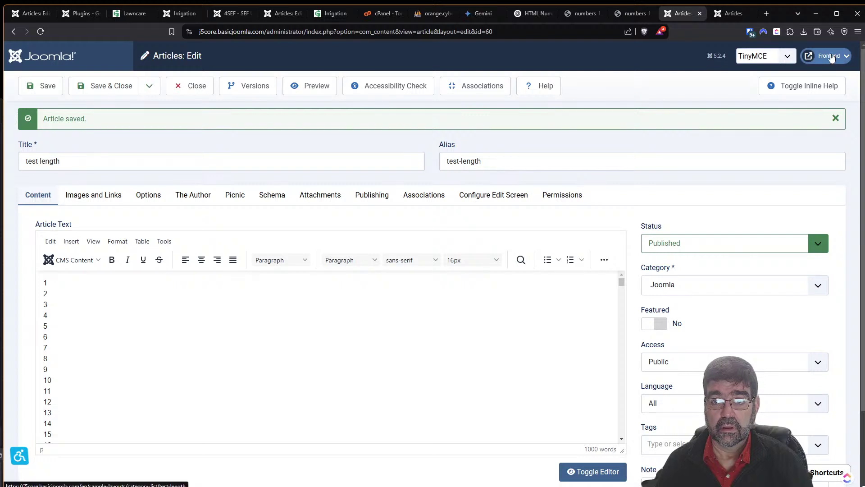
left_click(829, 56)
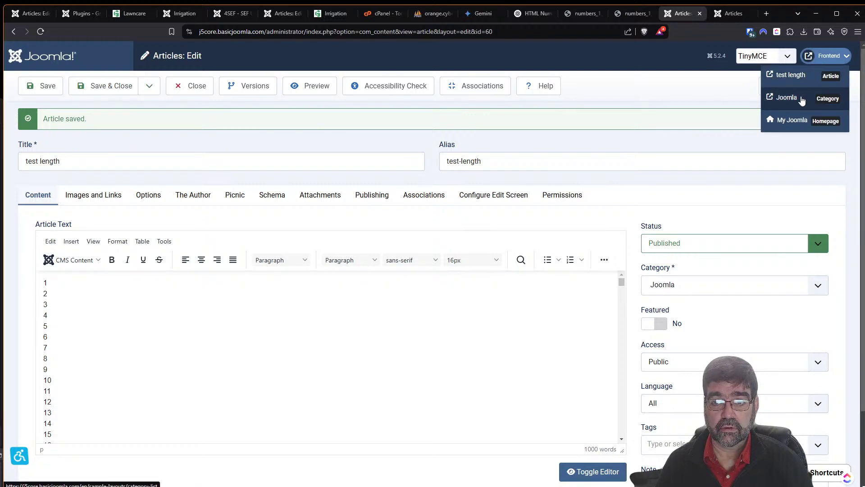
left_click(787, 98)
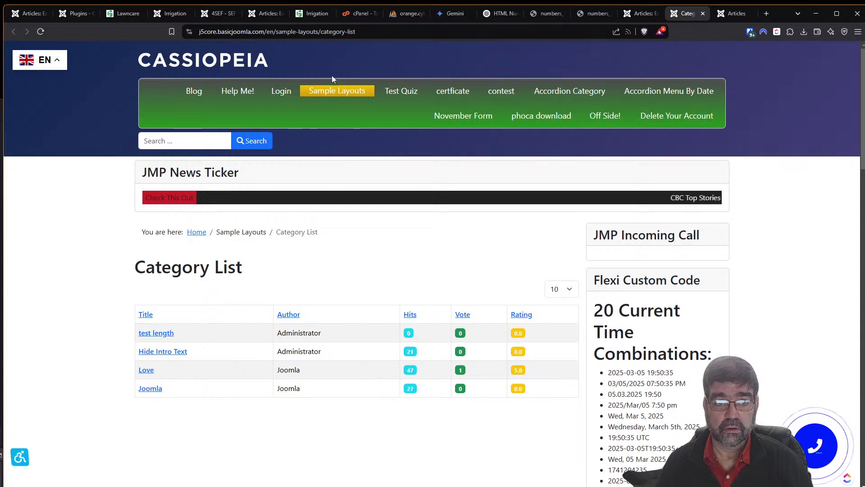
mouse_move(326, 91)
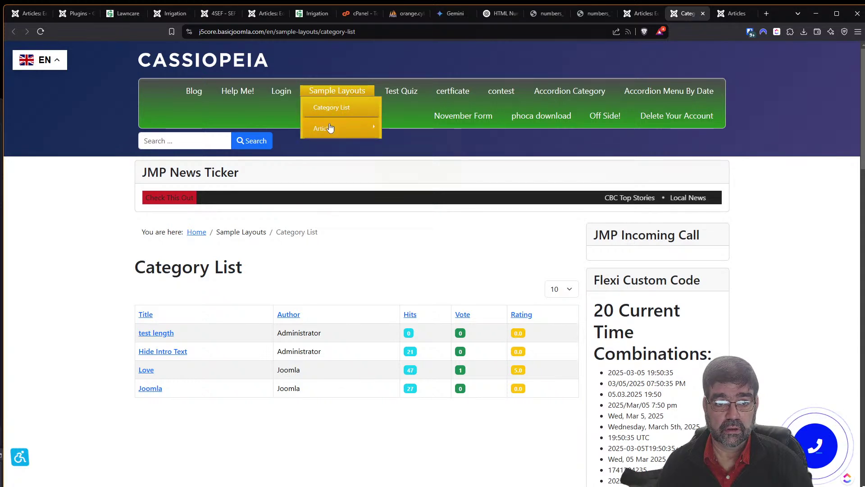
left_click(329, 131)
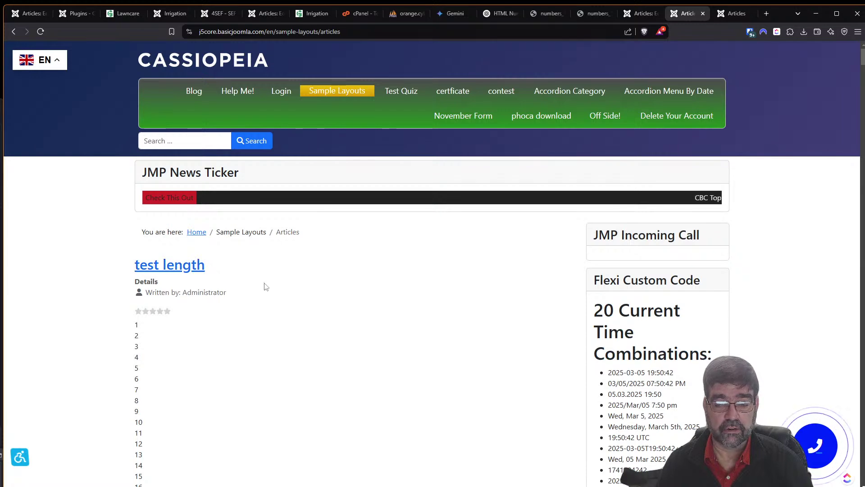
left_click_drag(863, 51, 863, 455)
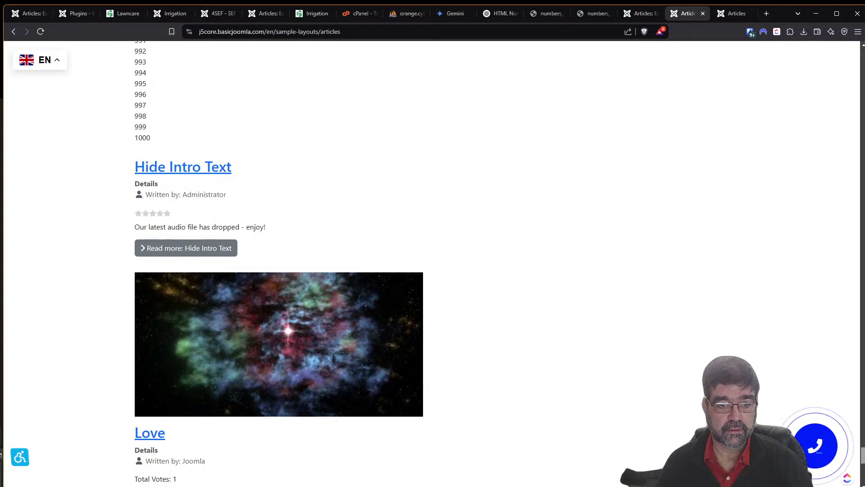
left_click_drag(863, 456, 863, 99)
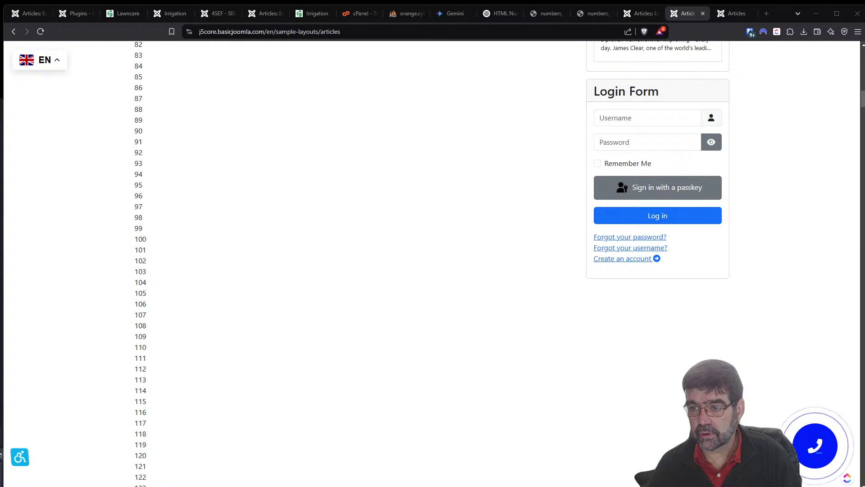
left_click(123, 15)
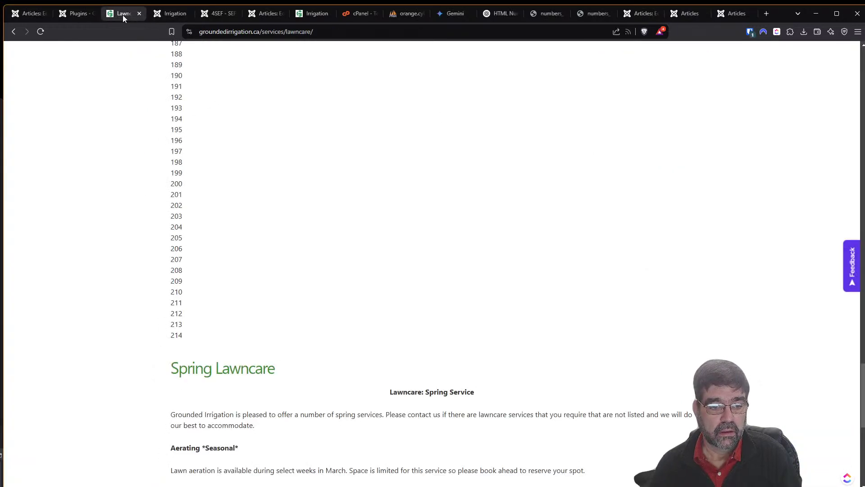
Reload the Lawncare site and open Services > Irrigation, where Spring Start-Up appears cut off.
left_click(41, 32)
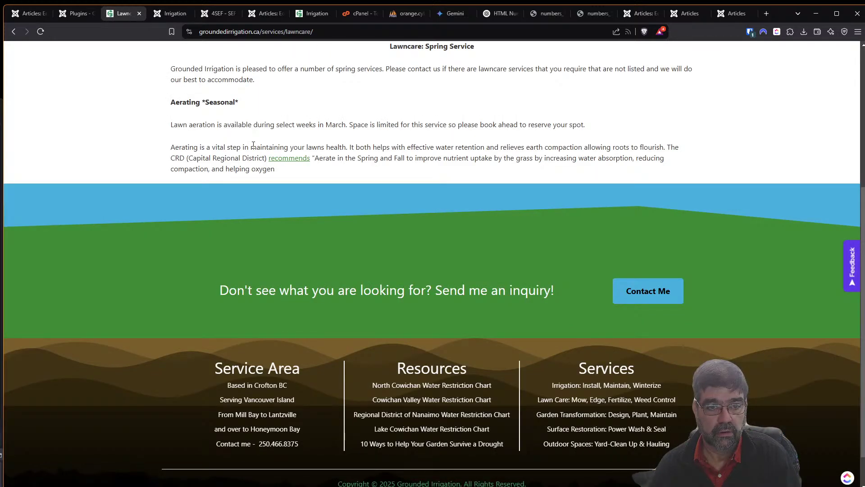
scroll(480, 160, "up", 5)
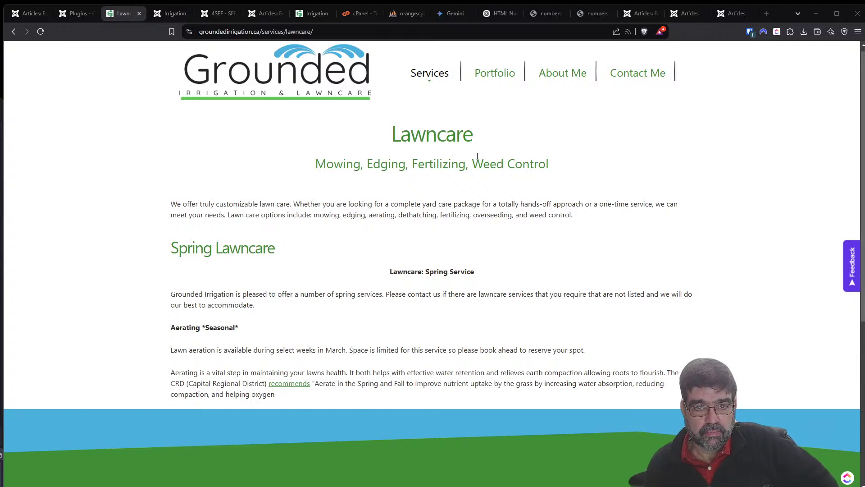
mouse_move(433, 80)
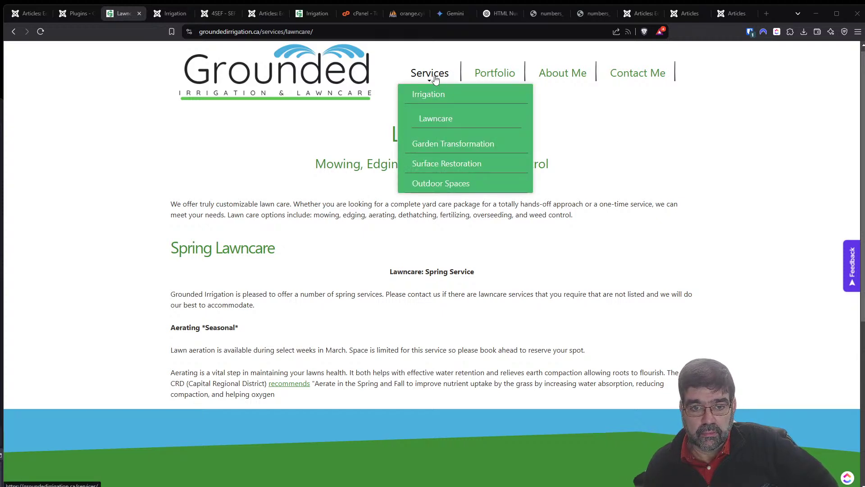
left_click(430, 93)
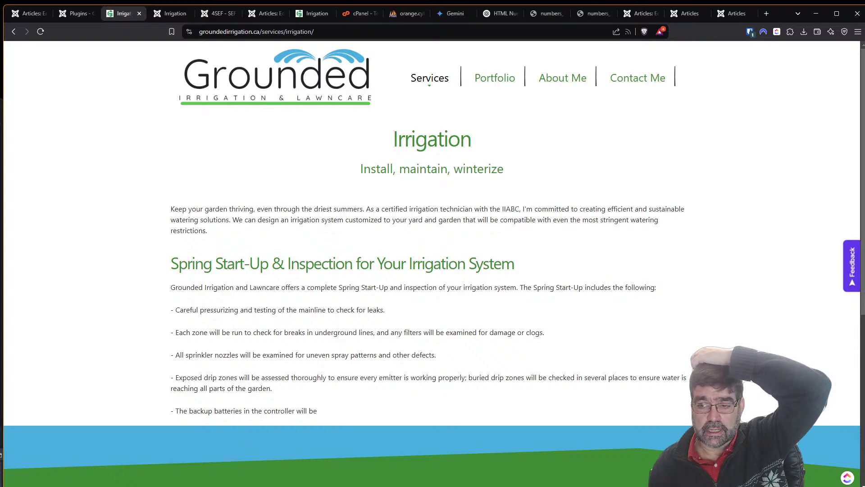
left_click(32, 13)
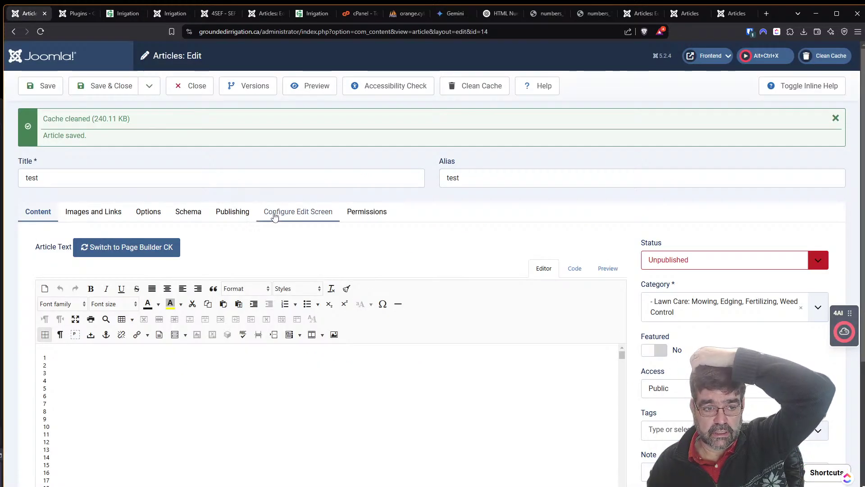
Open Spring Start-Up & Inspection and delete the empty line-9 paragraph from its HTML source.
left_click(197, 86)
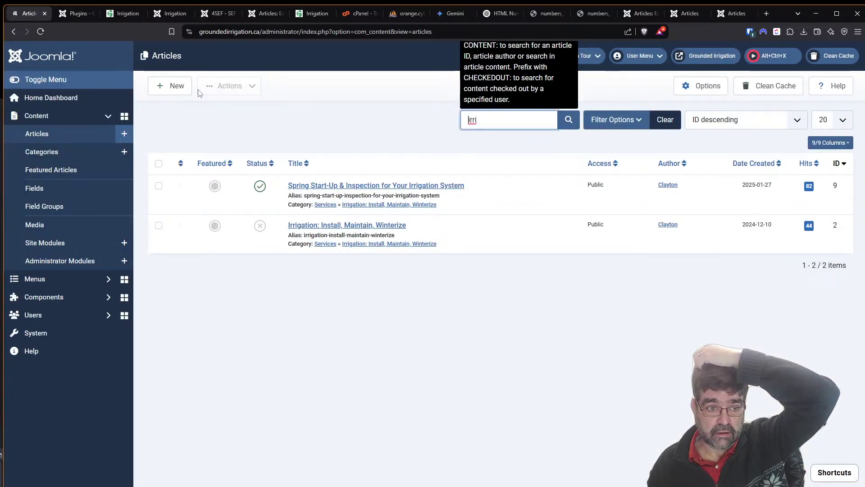
left_click(363, 185)
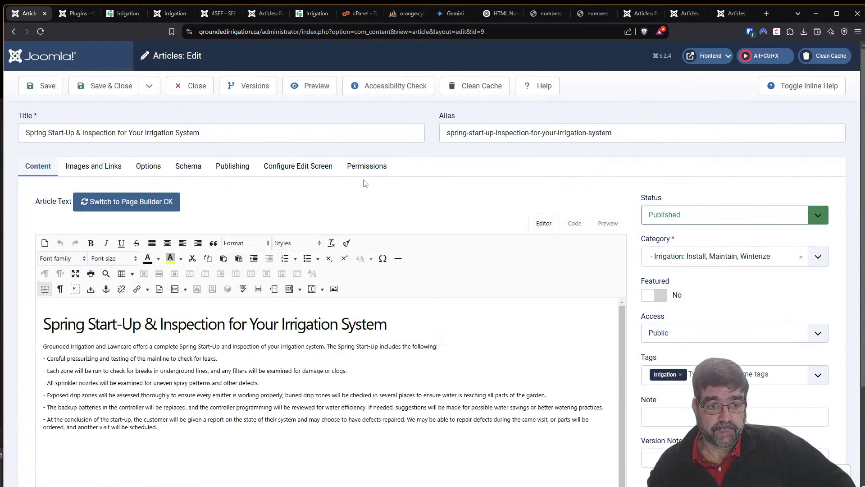
left_click(579, 228)
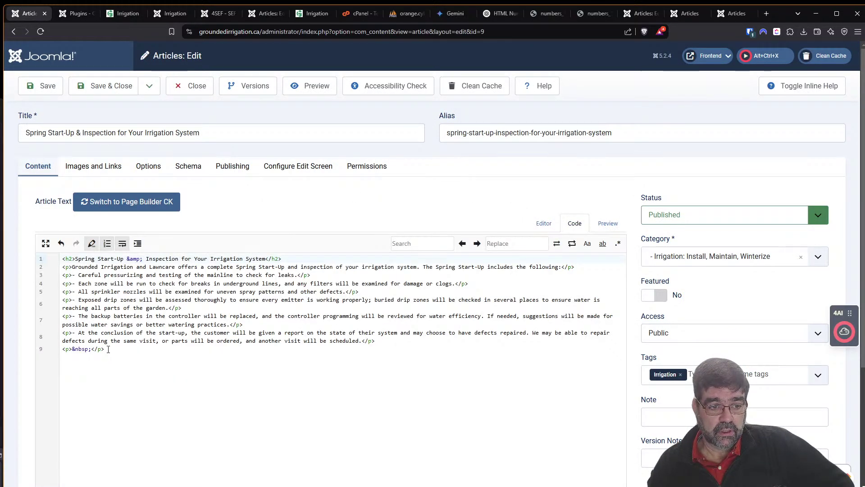
left_click_drag(106, 350, 38, 356)
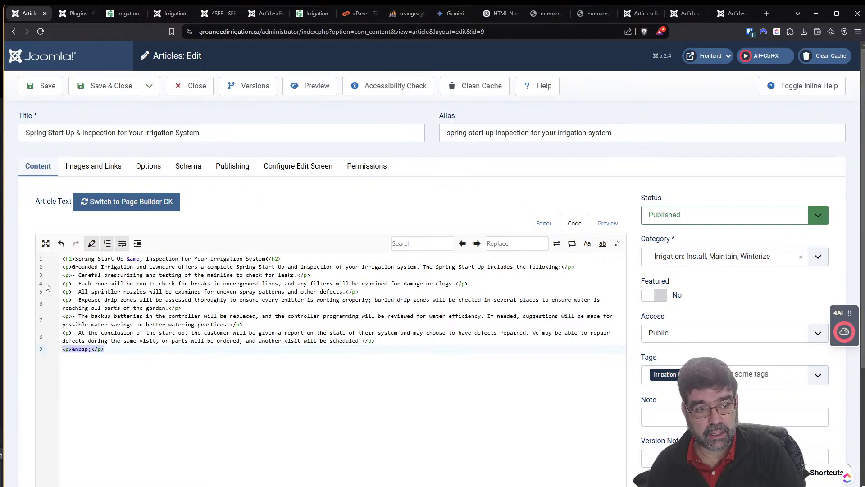
key("BackSpace")
key("BackSpace")
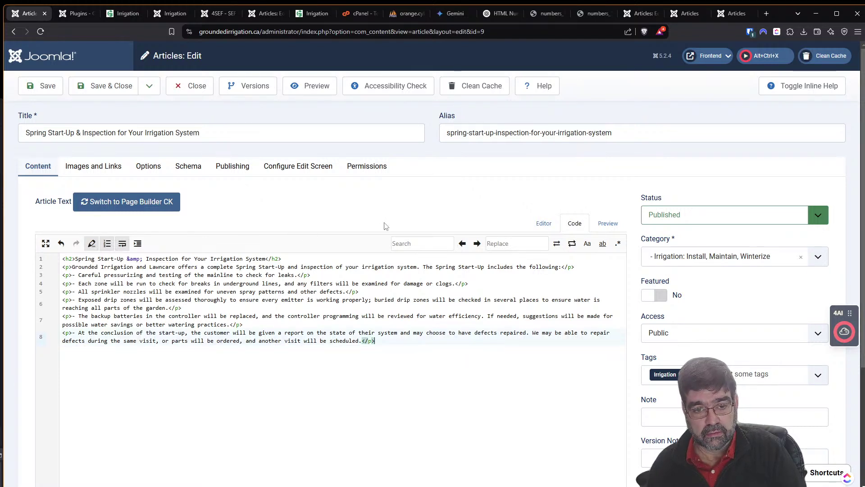
Save the Spring Start-Up article and reload the Irrigation page, which still cuts it short.
left_click(39, 86)
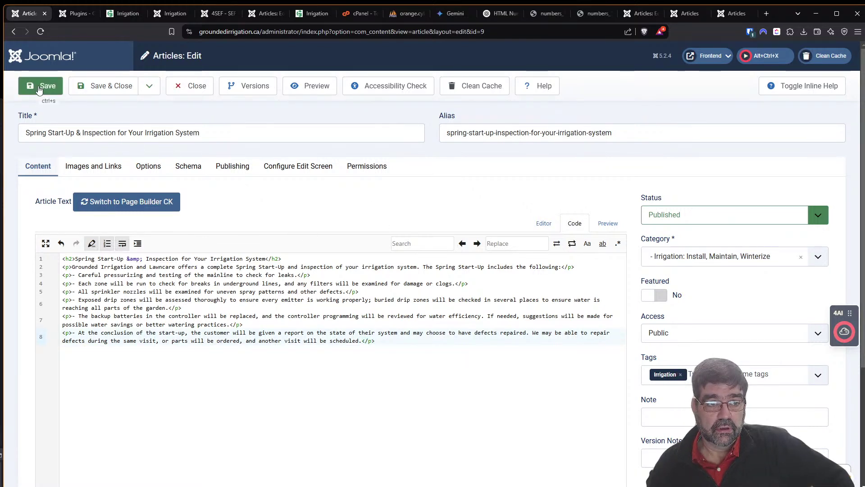
left_click(311, 17)
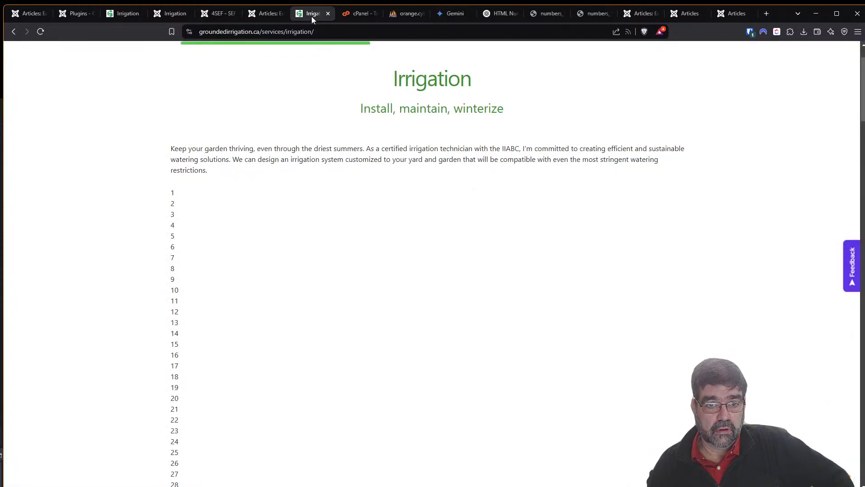
key("F5")
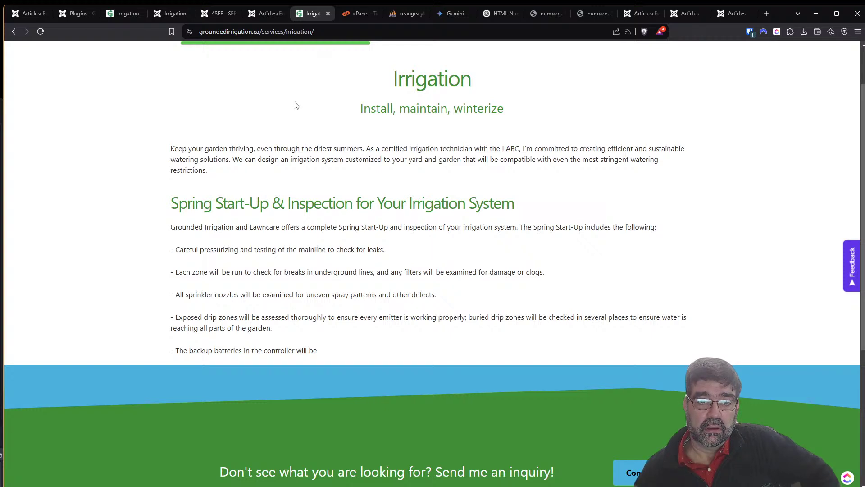
left_click(262, 15)
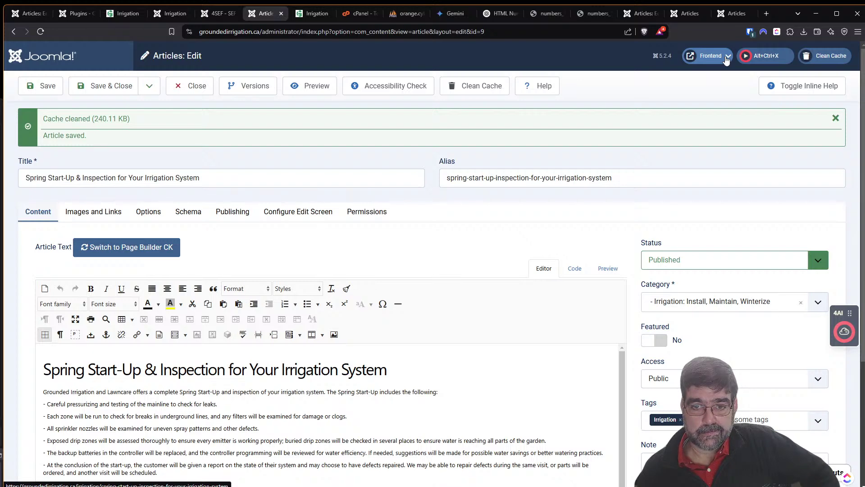
Open the Spring Start-Up article's frontend page in a new tab and copy its URL.
left_click(727, 56)
left_click(627, 72)
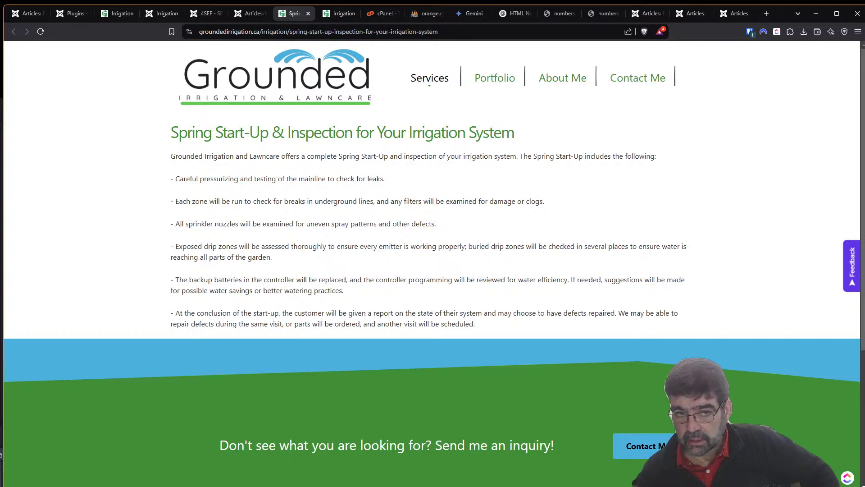
left_click(249, 32)
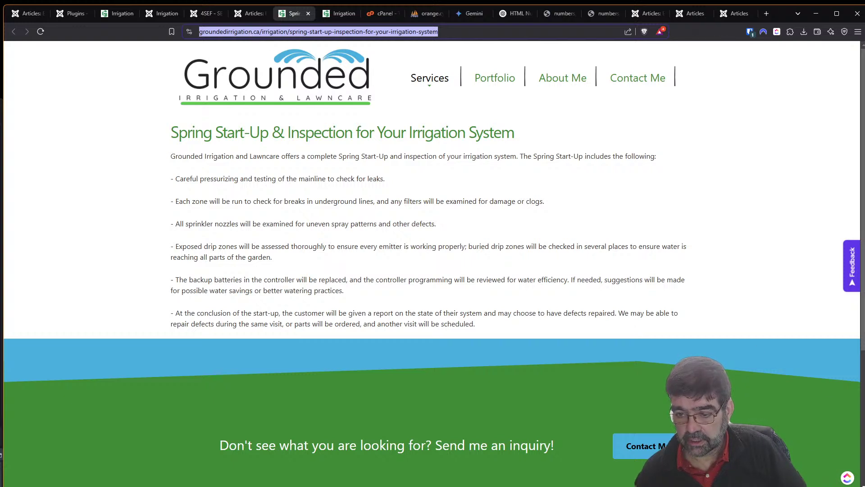
key("alt+Tab")
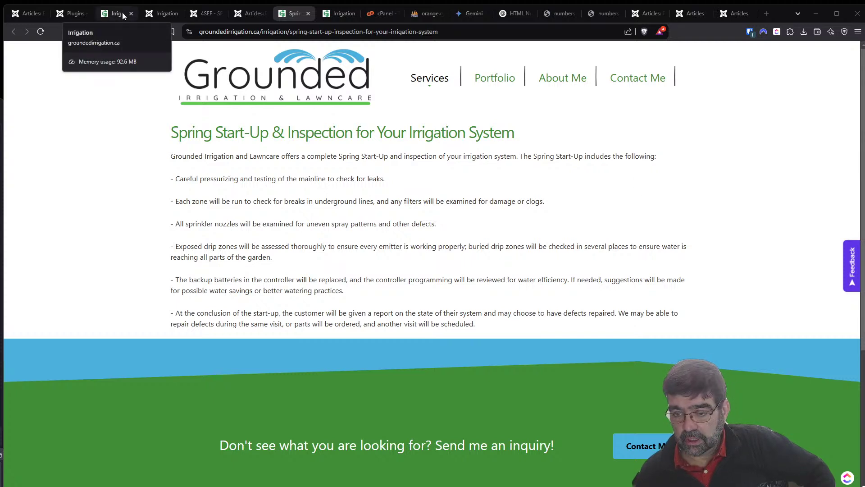
Search the plugin list for 'conten', then 'auto', to find Content - Auto Read More.
left_click(59, 18)
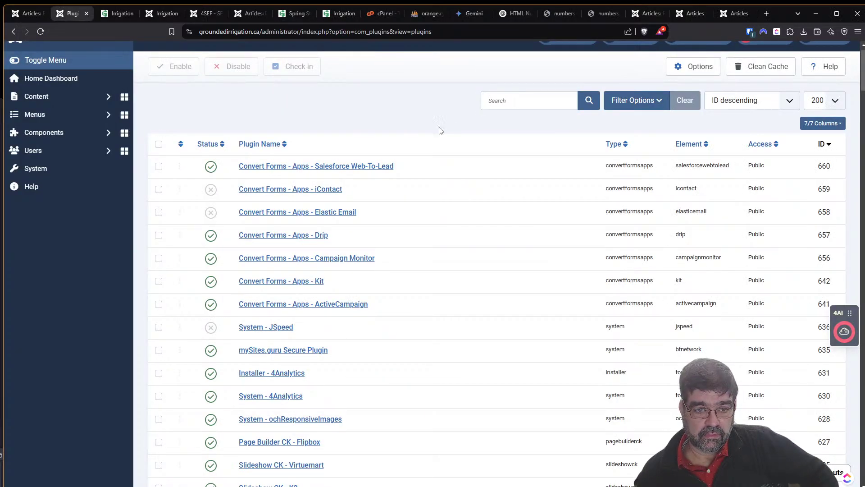
scroll(339, 235, "down", 1)
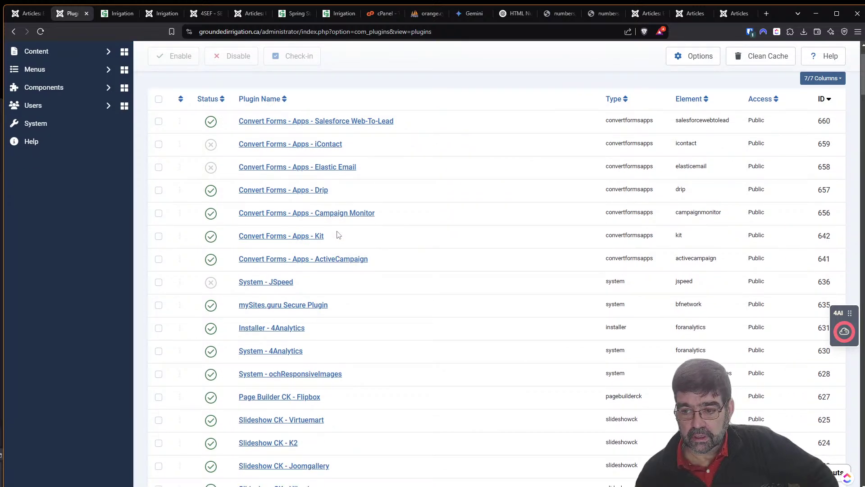
scroll(338, 235, "up", 1)
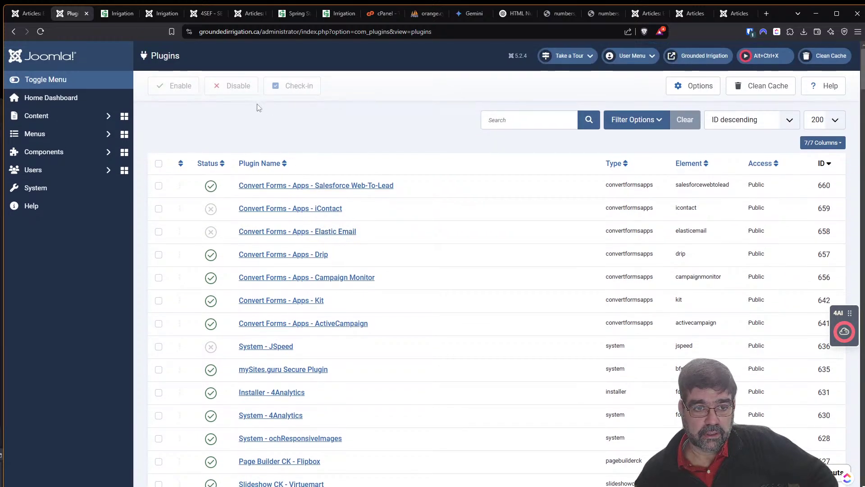
left_click(517, 118)
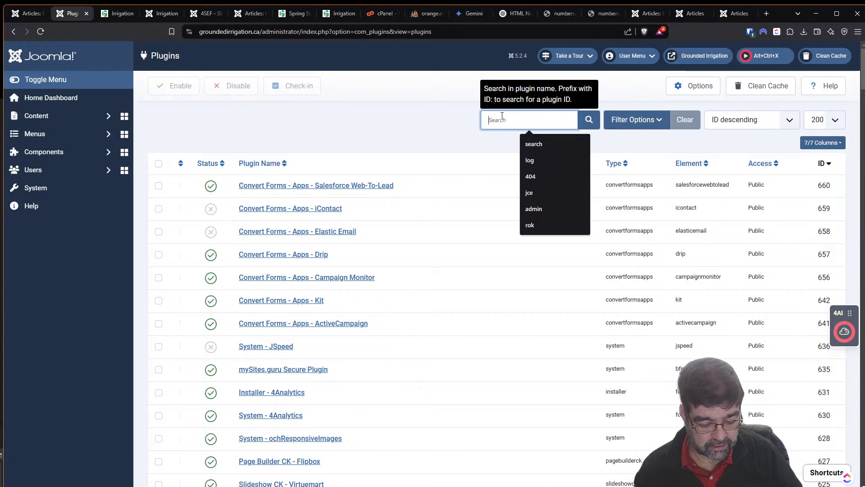
type("cont")
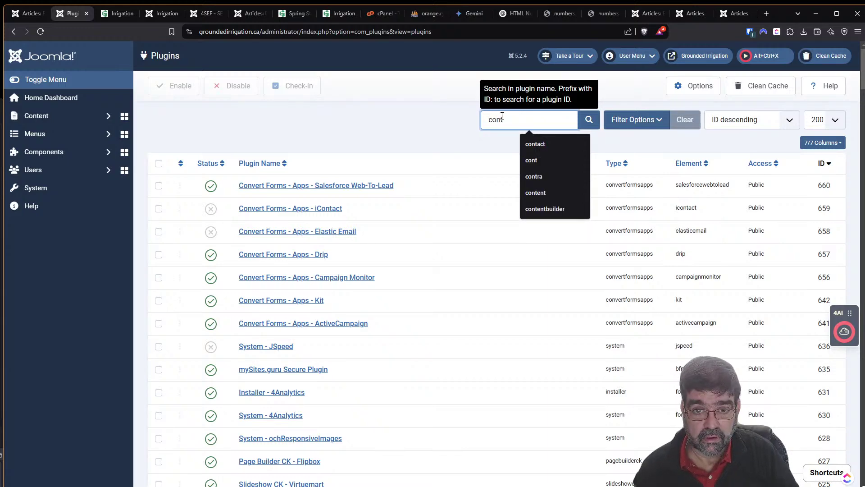
type("ent")
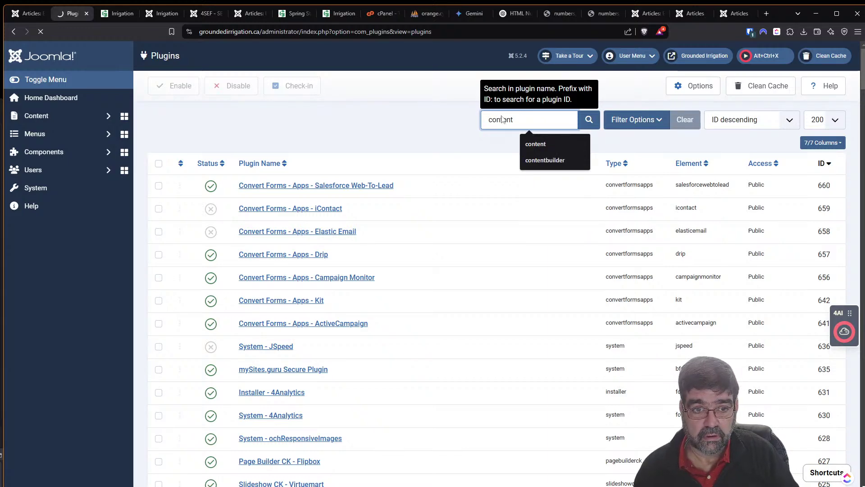
key("Return")
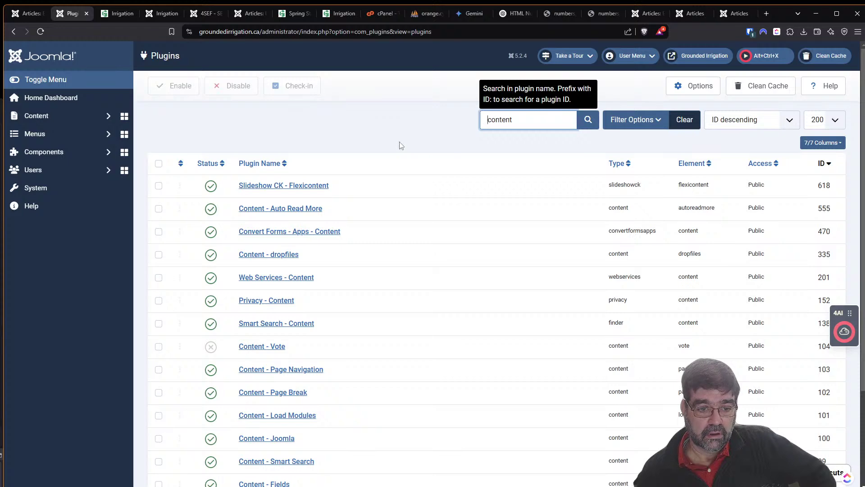
scroll(400, 146, "down", 3)
scroll(401, 145, "up", 2)
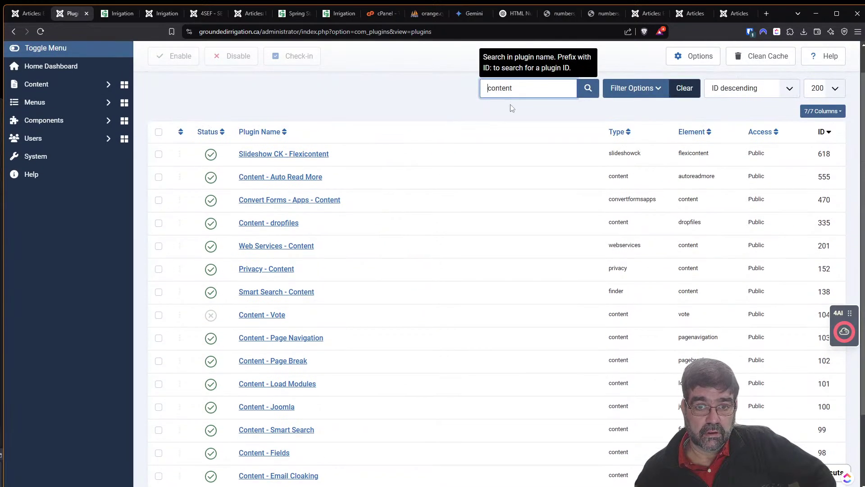
left_click_drag(514, 89, 460, 91)
type("auto")
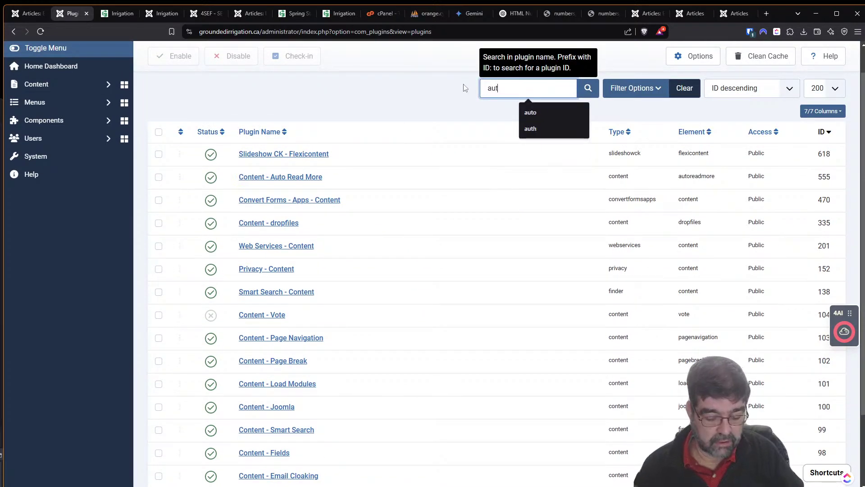
key("Return")
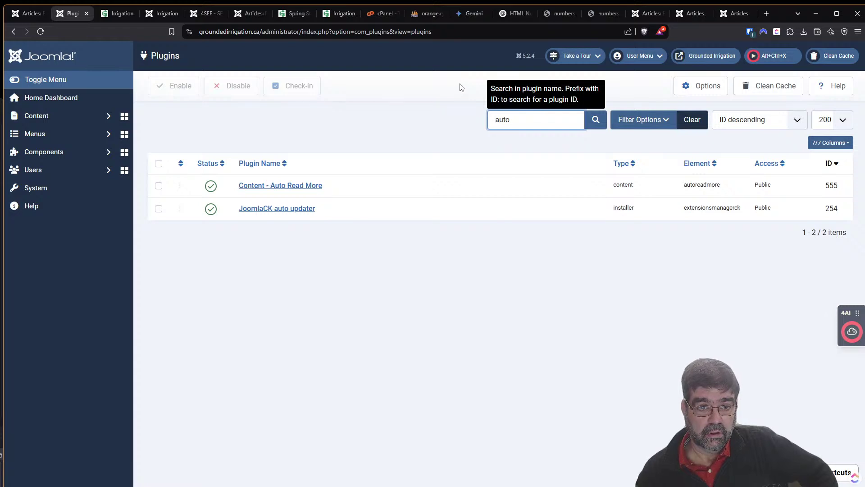
left_click(283, 186)
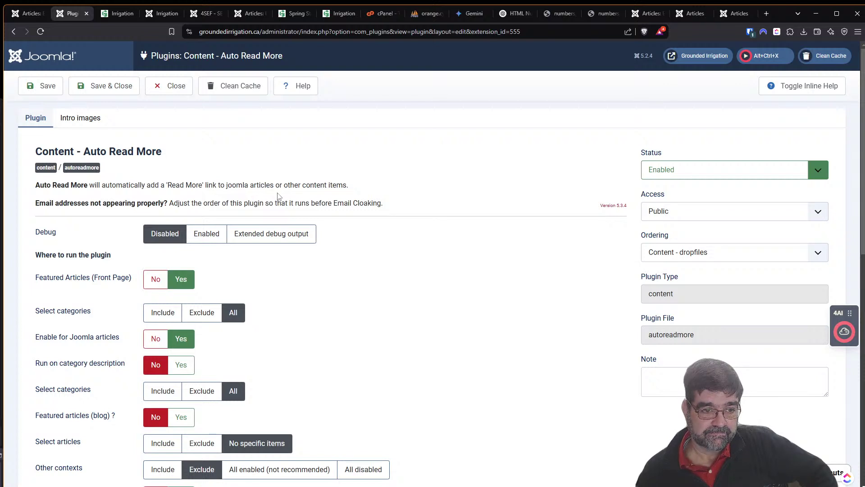
scroll(430, 219, "down", 2)
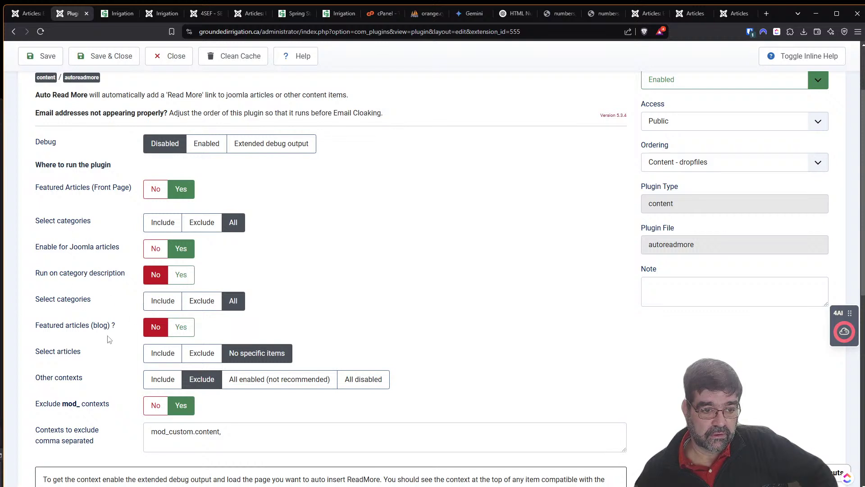
scroll(109, 339, "down", 2)
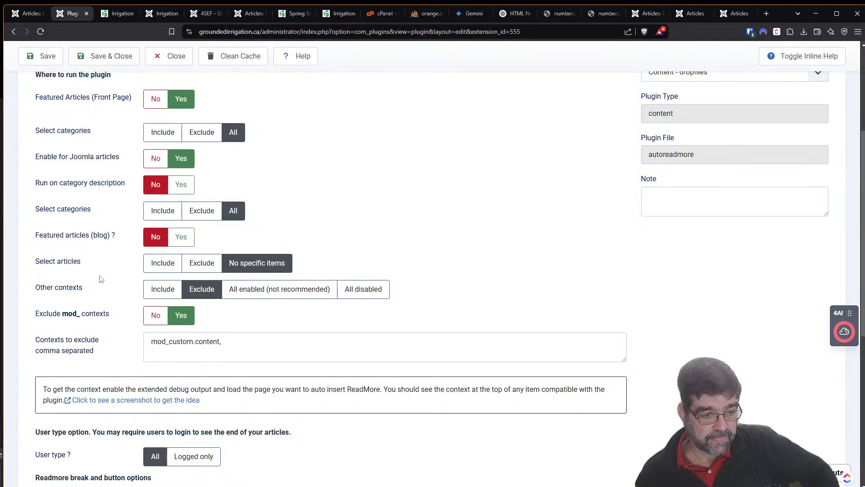
scroll(100, 275, "up", 4)
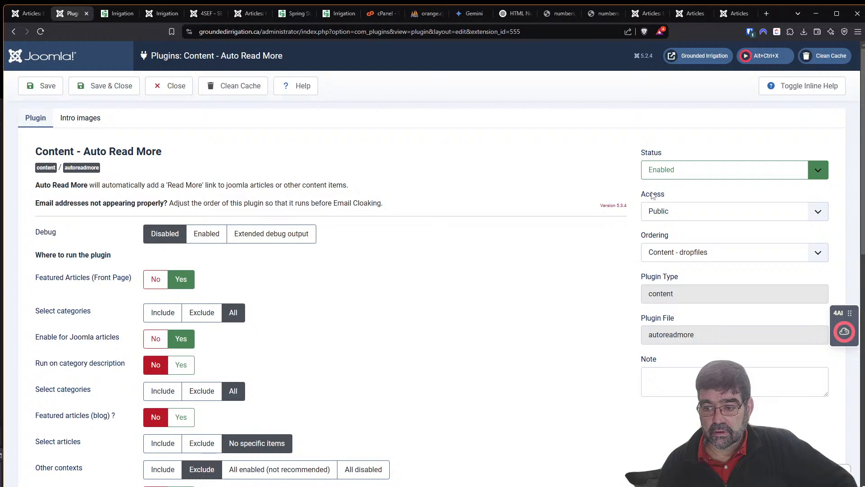
Set the Auto Read More plugin's status to Disabled and save it.
left_click(723, 168)
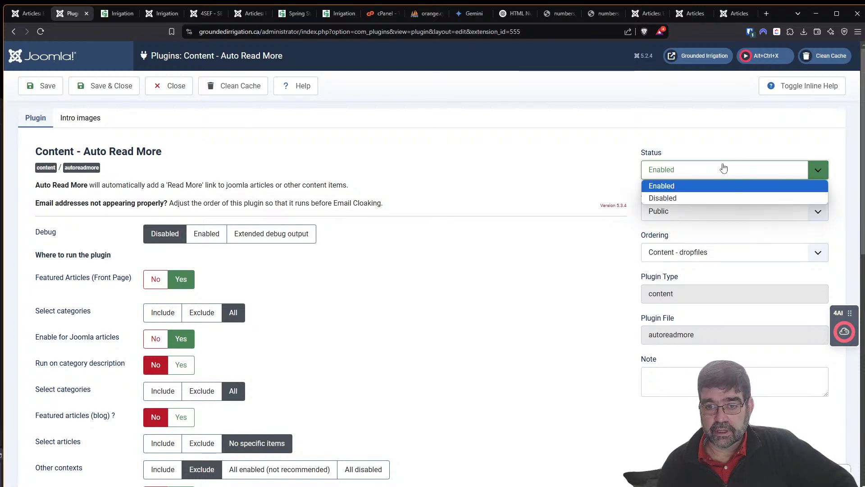
left_click(716, 198)
left_click(42, 86)
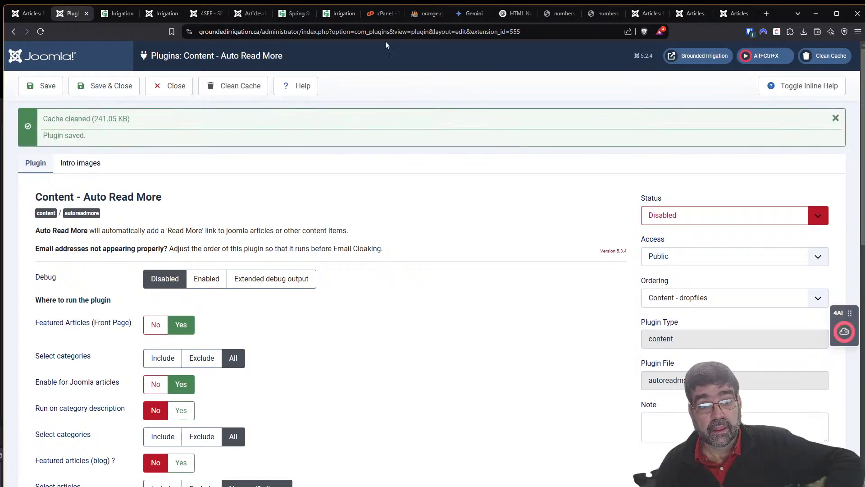
Reload the live Irrigation page to confirm the full Spring Start-Up text appears.
left_click(336, 13)
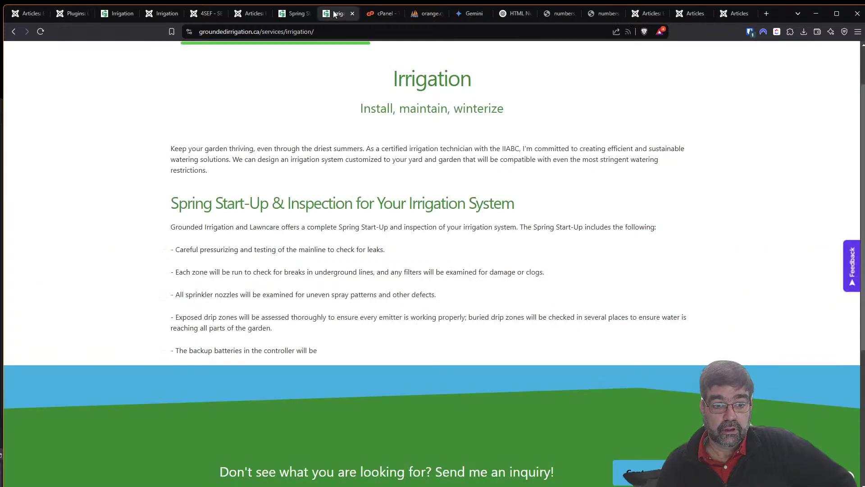
left_click(40, 32)
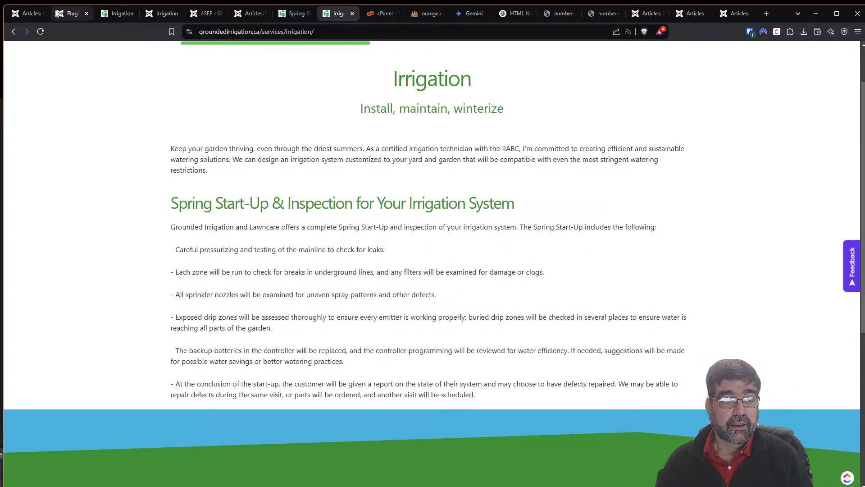
left_click(72, 13)
scroll(389, 206, "down", 2)
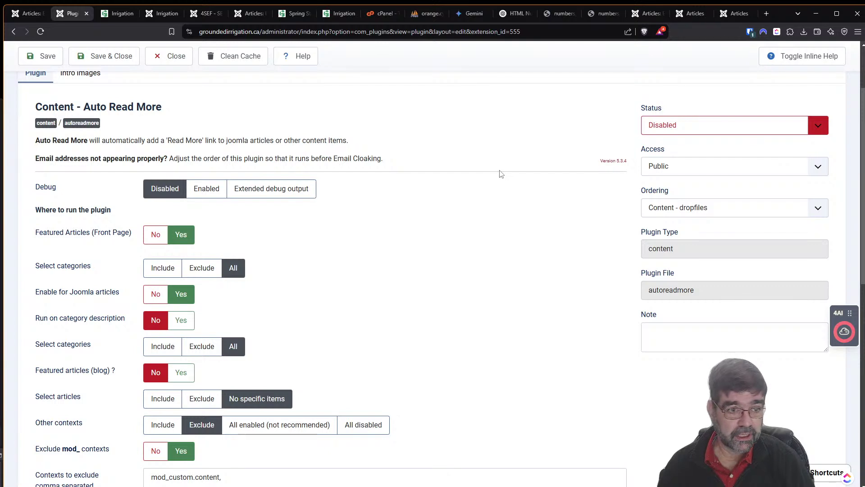
Re-enable Auto Read More, review its 750 and 500 character read-more limits, and open a new tab.
left_click(744, 133)
left_click(721, 143)
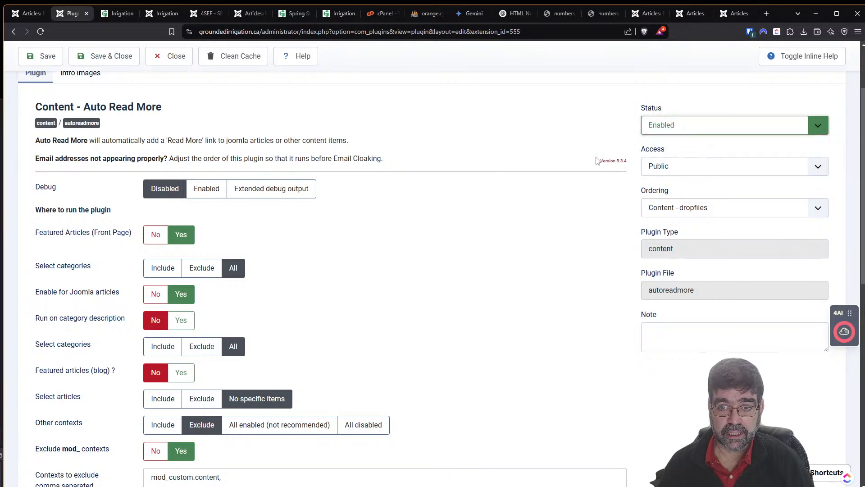
scroll(421, 237, "down", 2)
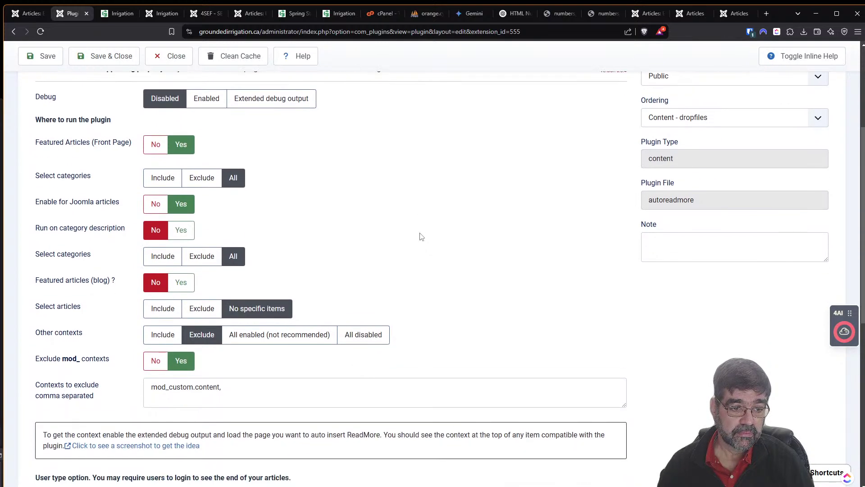
scroll(421, 237, "up", 1)
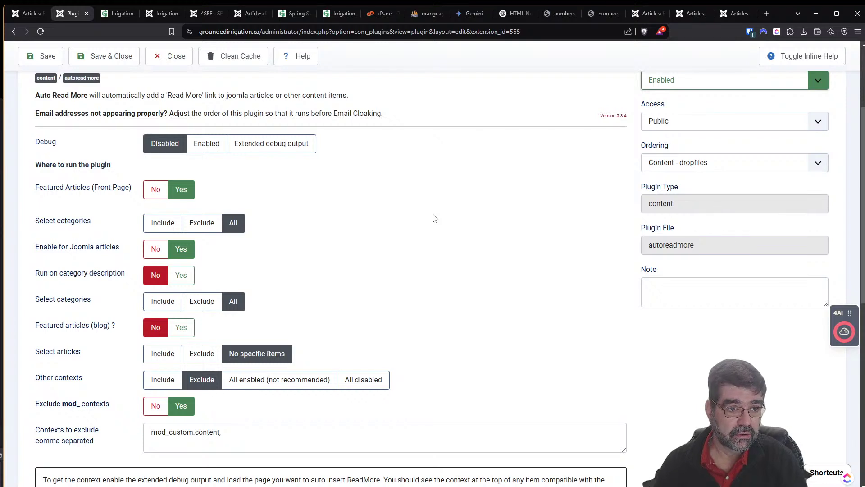
scroll(419, 225, "down", 5)
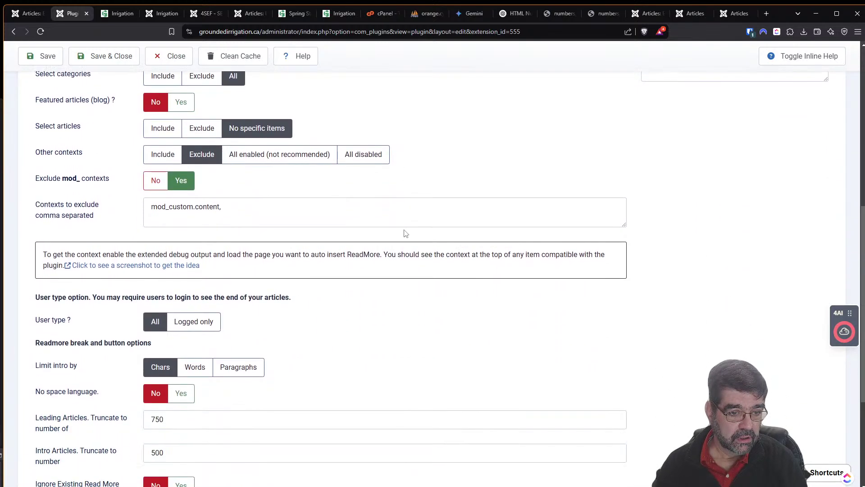
scroll(405, 233, "down", 3)
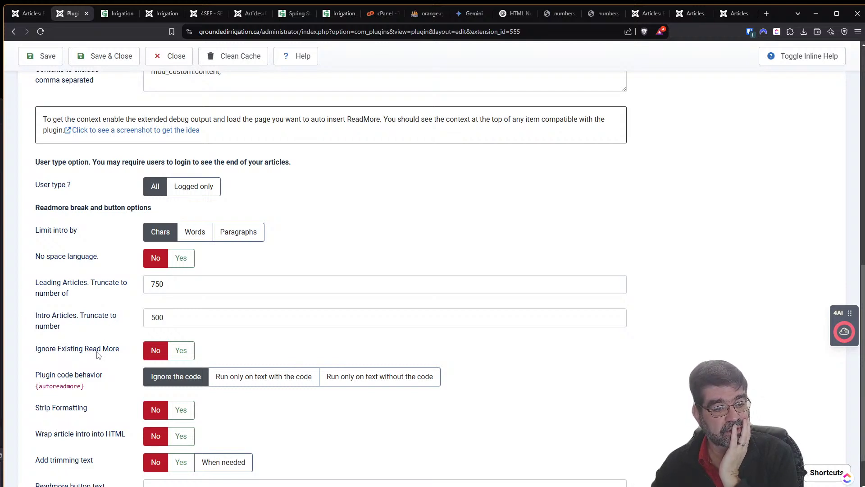
scroll(105, 311, "down", 1)
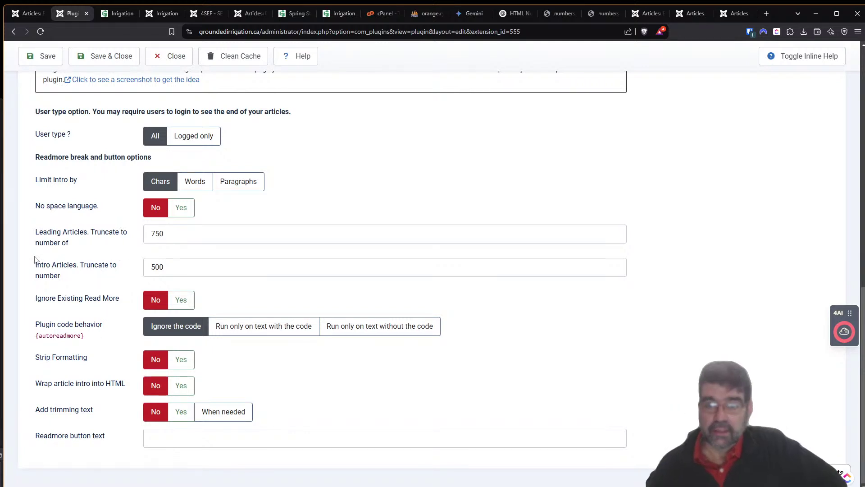
left_click(766, 15)
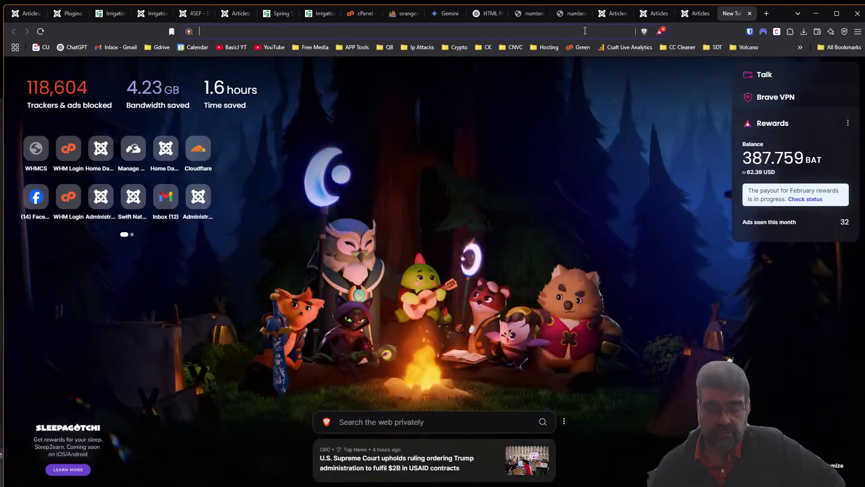
Log into the demo site's administrator using the browser's saved credentials.
type("cor")
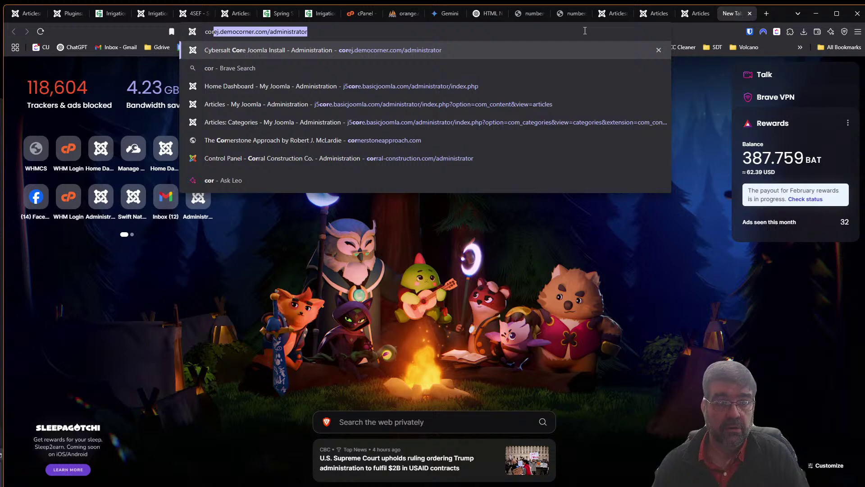
key("Return")
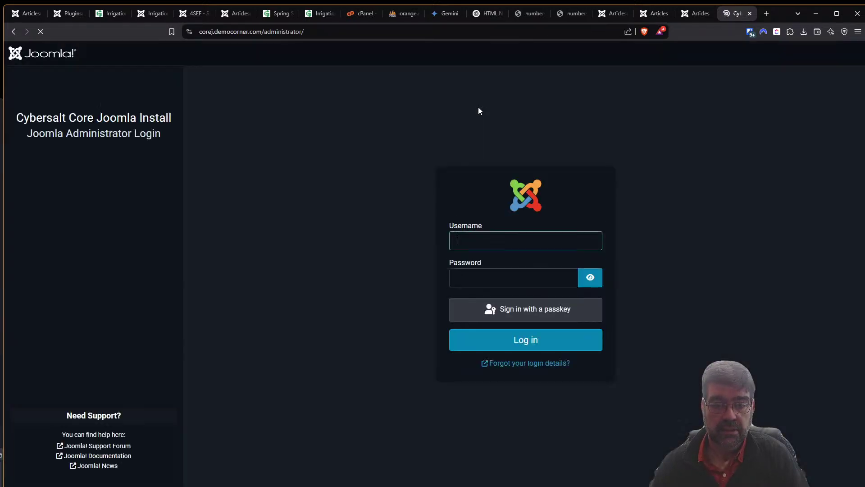
left_click(592, 241)
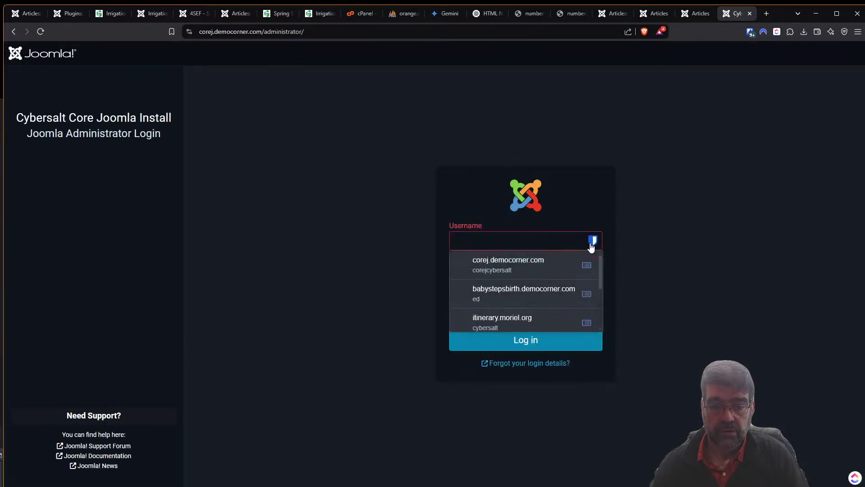
left_click(548, 260)
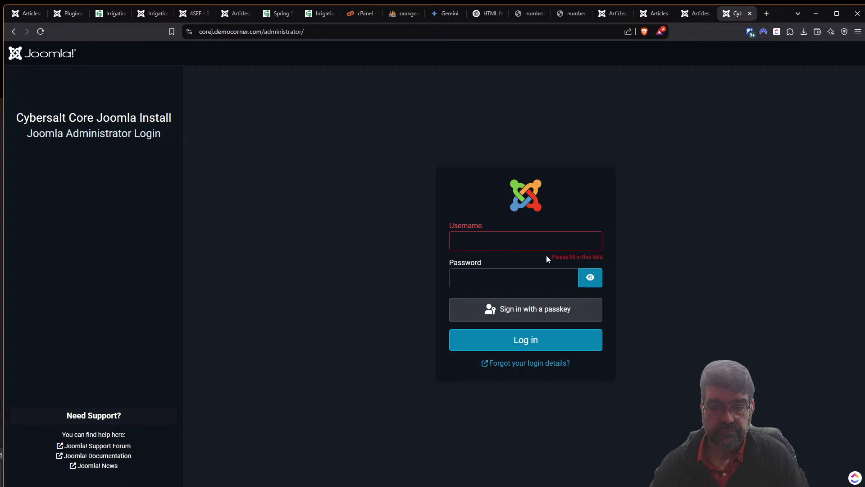
left_click(518, 345)
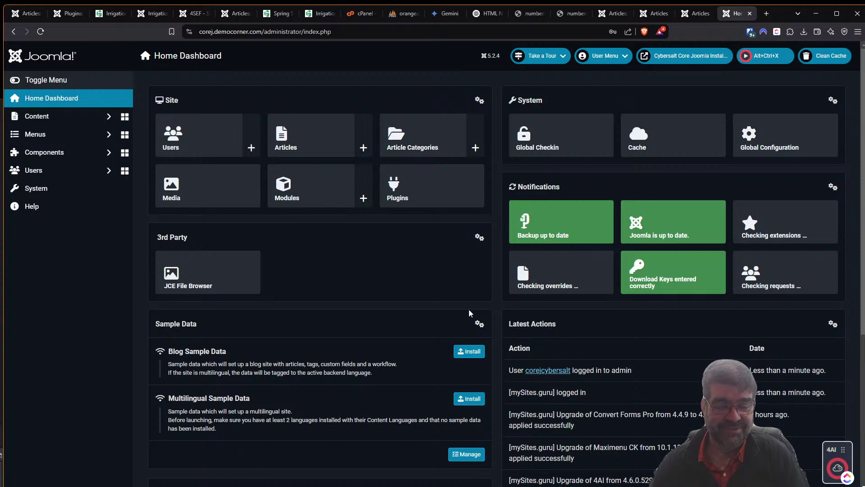
Find the Content - Auto Read More plugin by searching 'auto' and disable it.
left_click(63, 196)
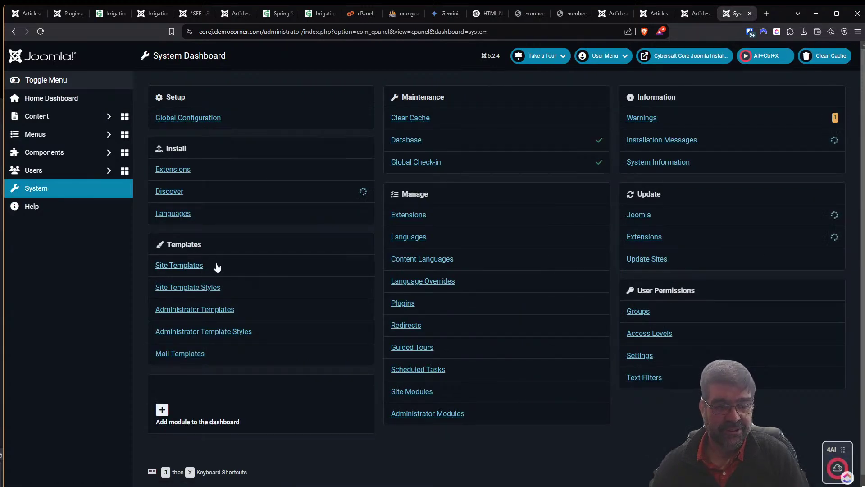
left_click(393, 304)
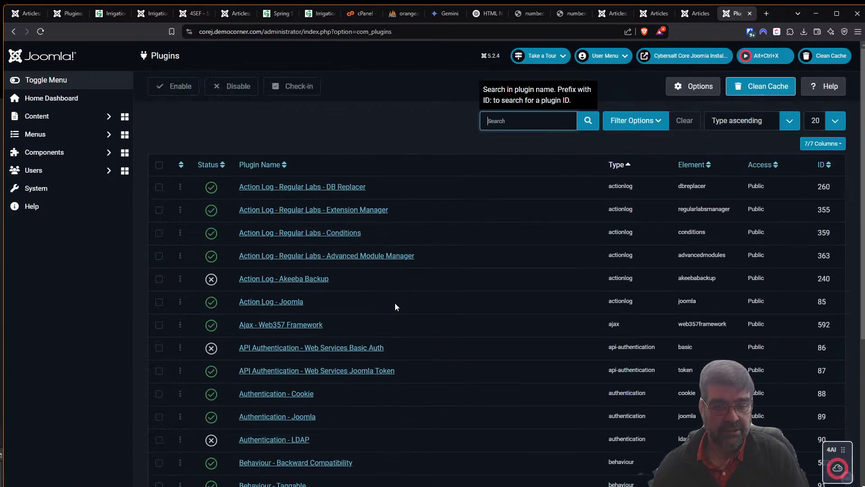
left_click(500, 120)
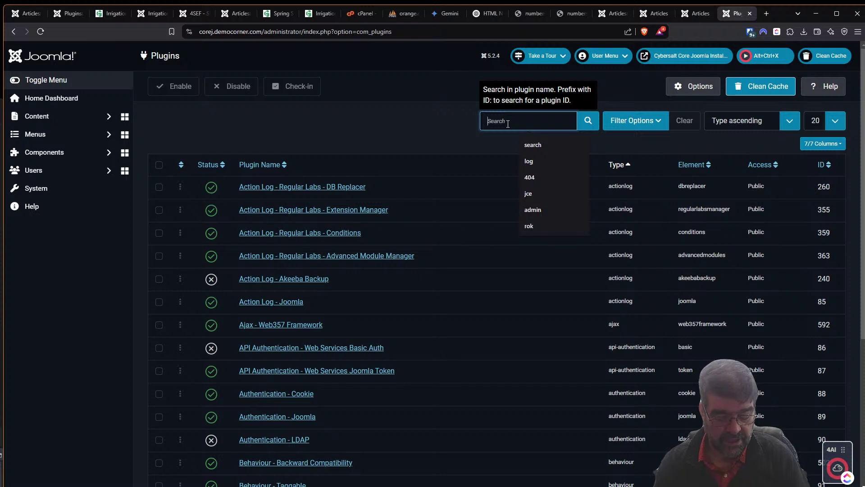
type("auto")
key("Return")
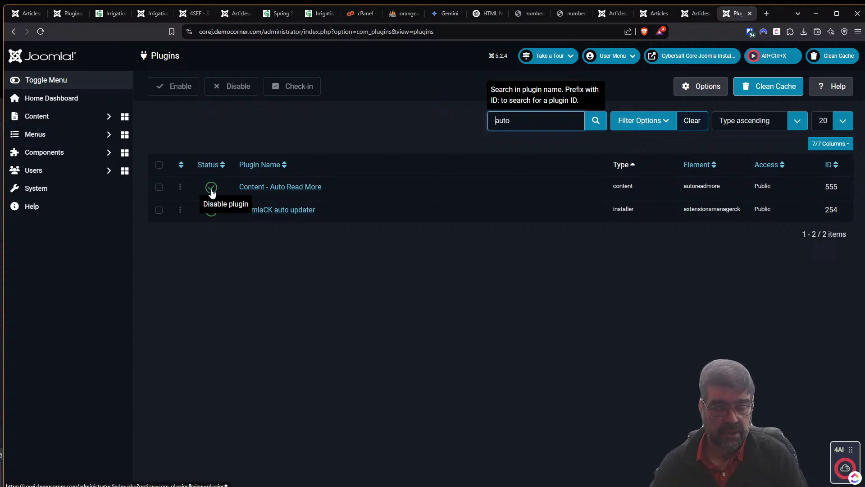
left_click(211, 189)
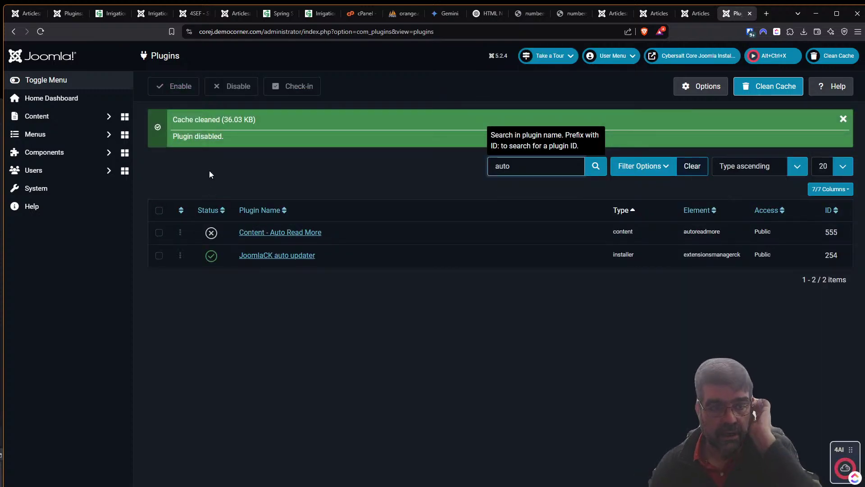
left_click(107, 15)
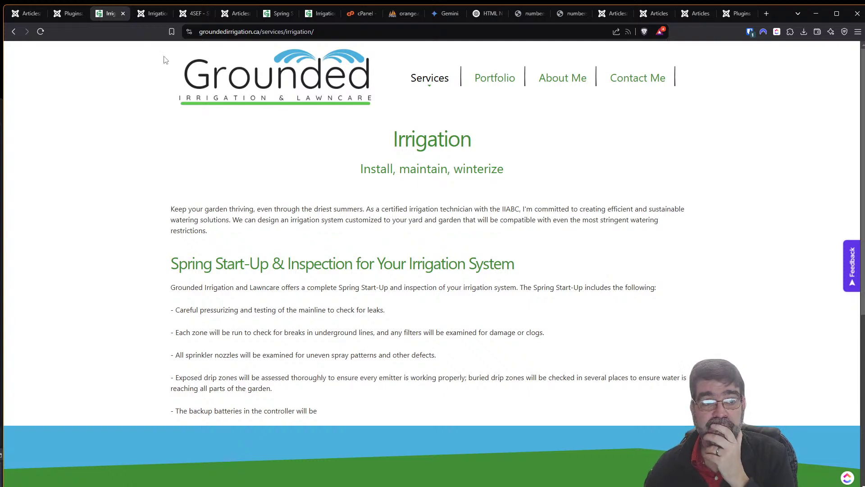
left_click(66, 14)
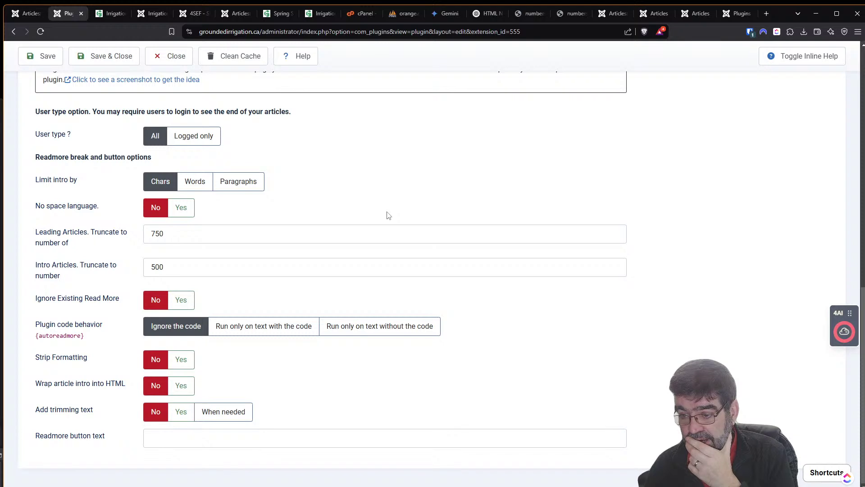
scroll(503, 261, "up", 2)
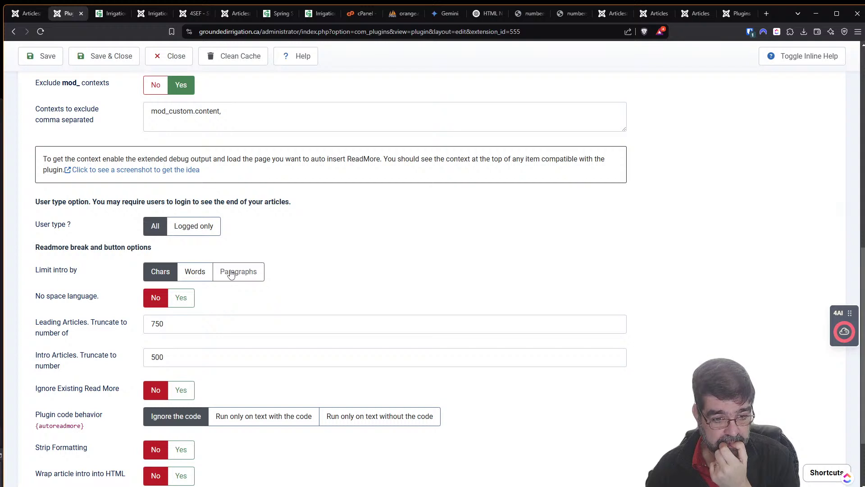
scroll(230, 273, "down", 1)
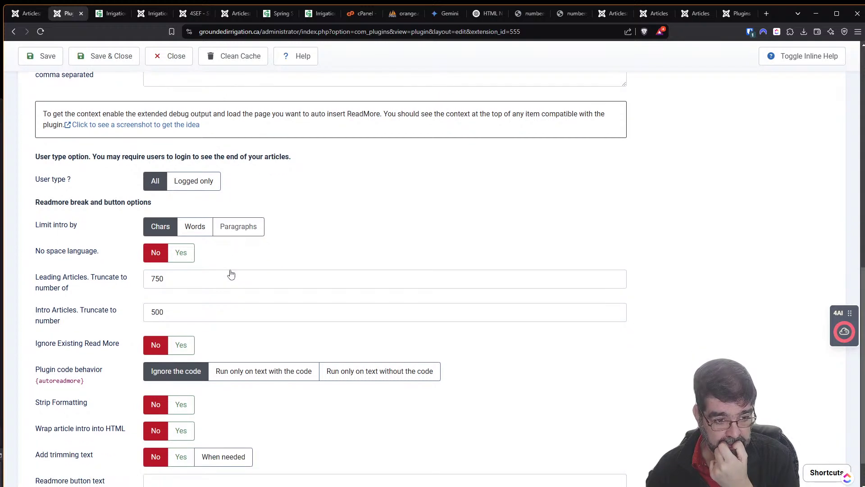
scroll(229, 269, "down", 1)
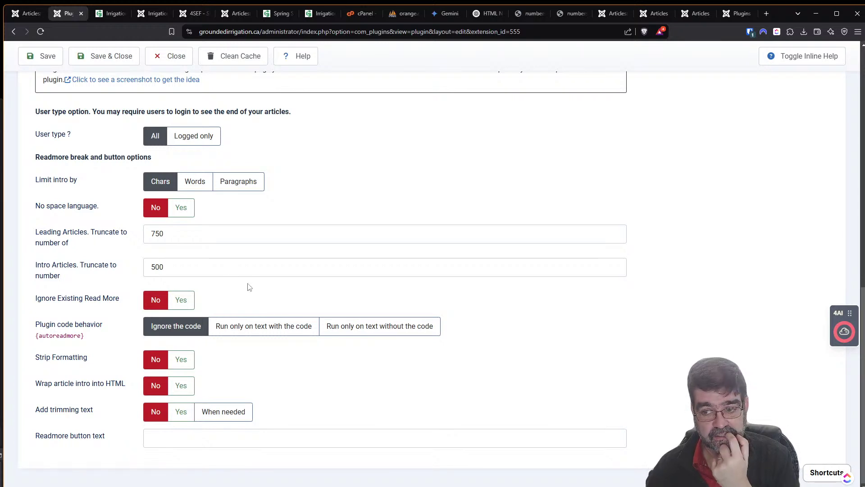
scroll(249, 287, "up", 2)
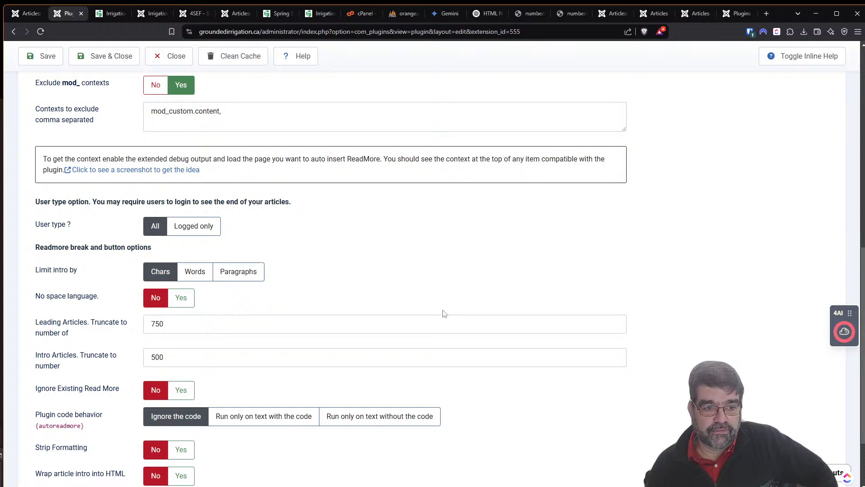
scroll(445, 310, "up", 1)
scroll(445, 314, "up", 2)
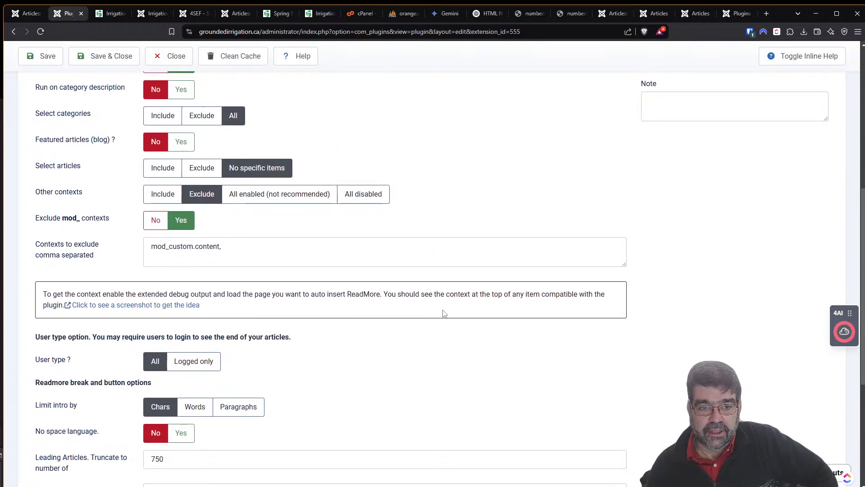
scroll(444, 314, "up", 1)
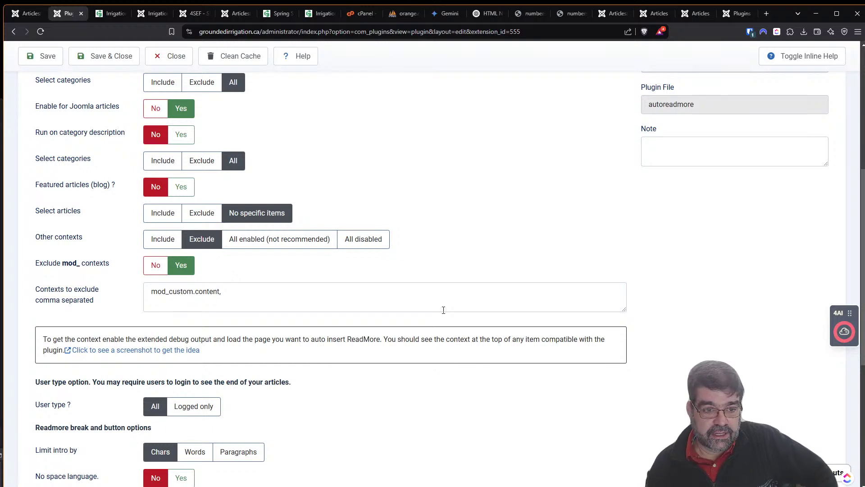
scroll(450, 397, "up", 4)
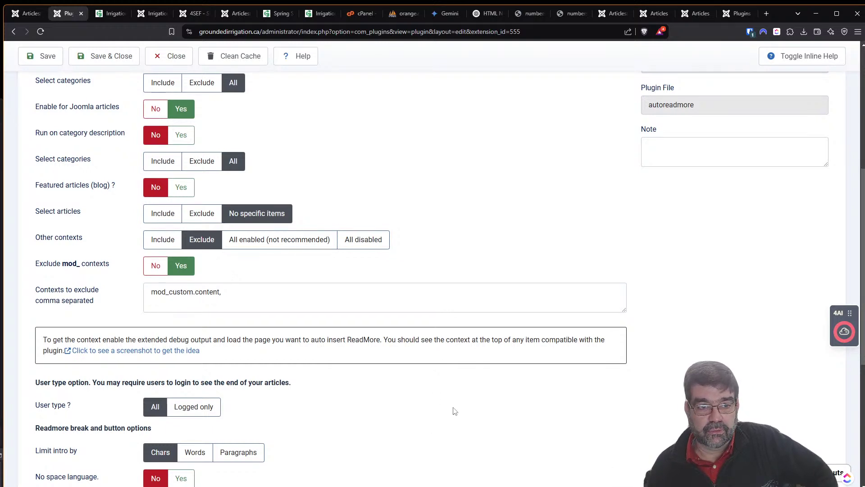
scroll(455, 419, "up", 2)
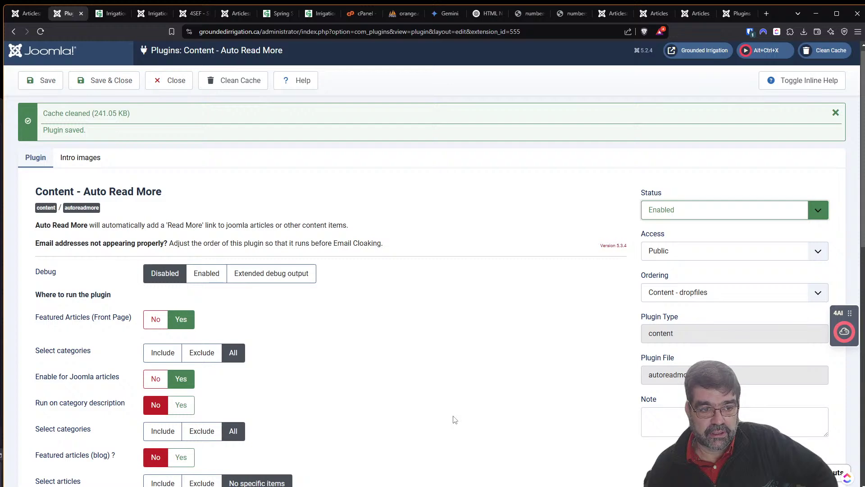
scroll(455, 419, "down", 4)
scroll(453, 422, "down", 3)
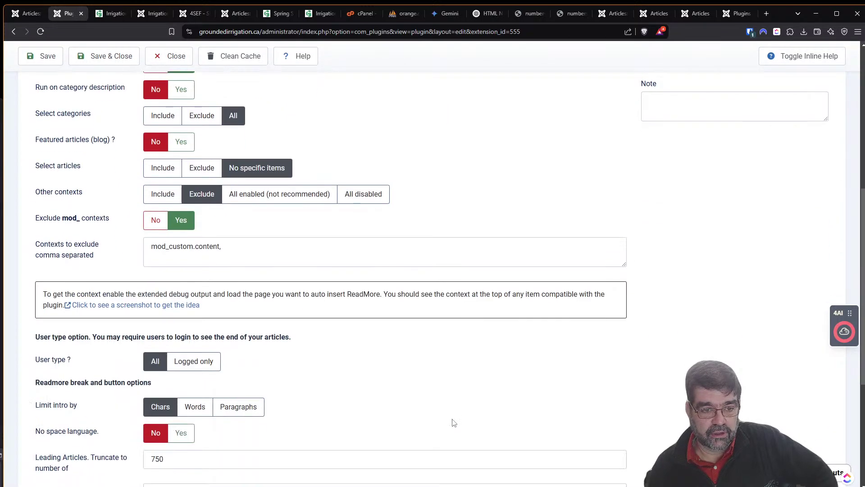
scroll(453, 422, "up", 5)
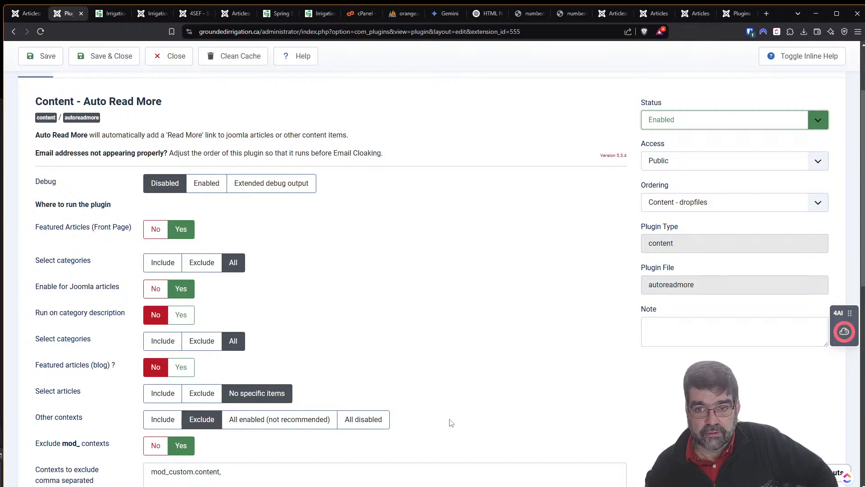
Save the Auto Read More plugin and reload the live Irrigation page to check it.
left_click(42, 56)
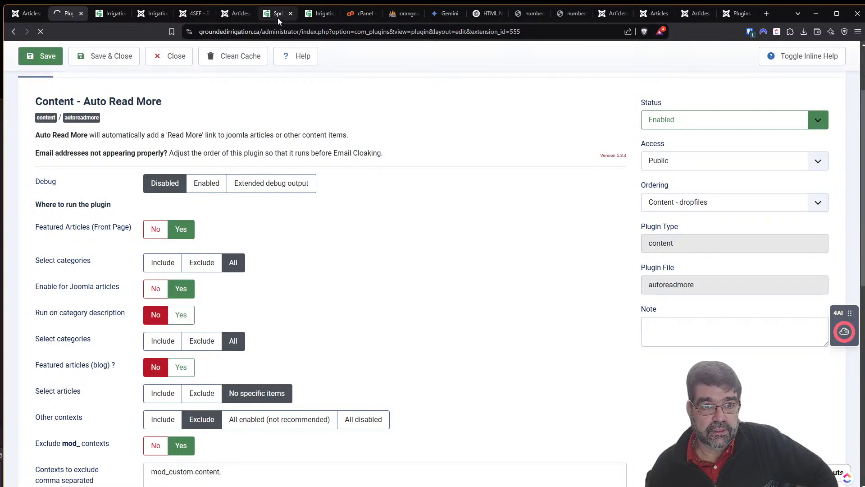
left_click(107, 14)
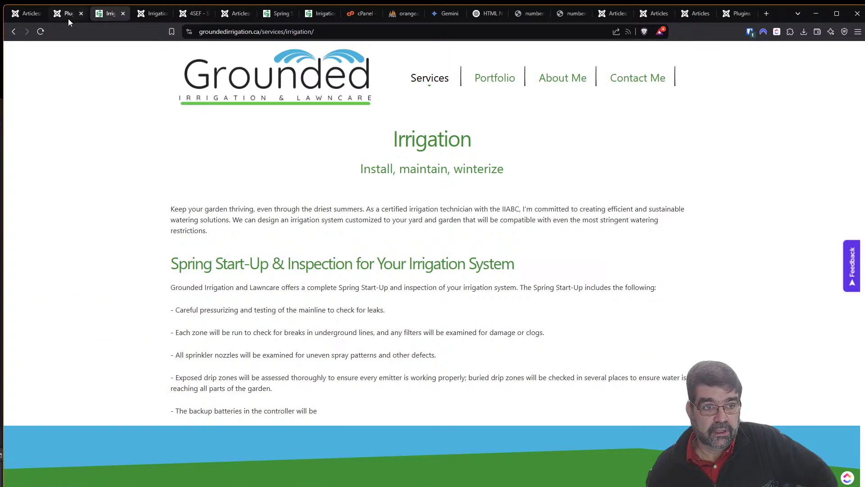
left_click(41, 31)
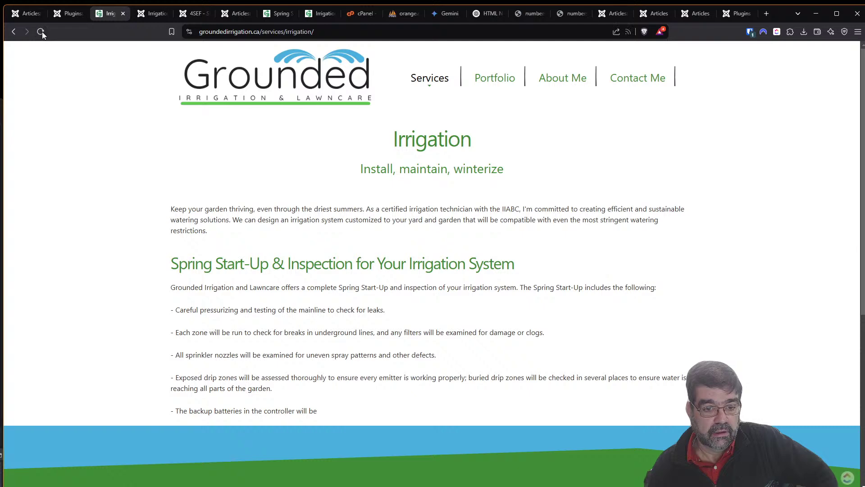
Close the duplicate Irrigation, 4SEF URL and Spring Start-Up tabs, back to the plugin settings.
left_click(155, 14)
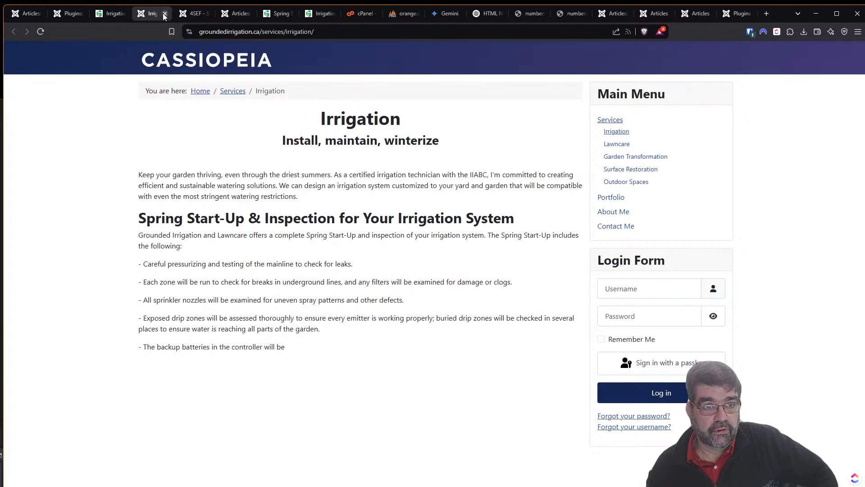
left_click(165, 14)
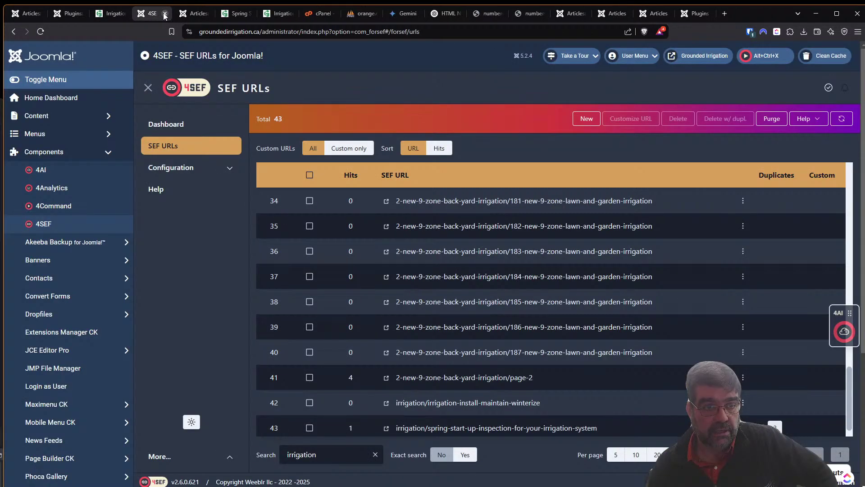
left_click(165, 15)
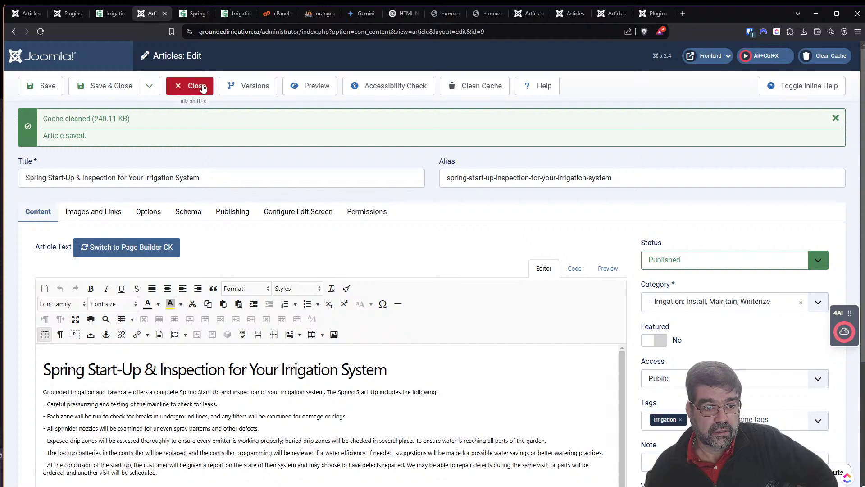
left_click(213, 17)
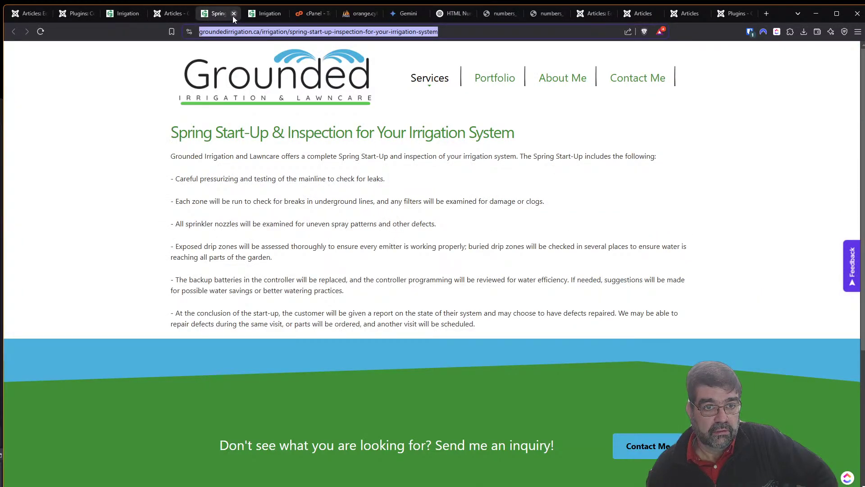
left_click(233, 14)
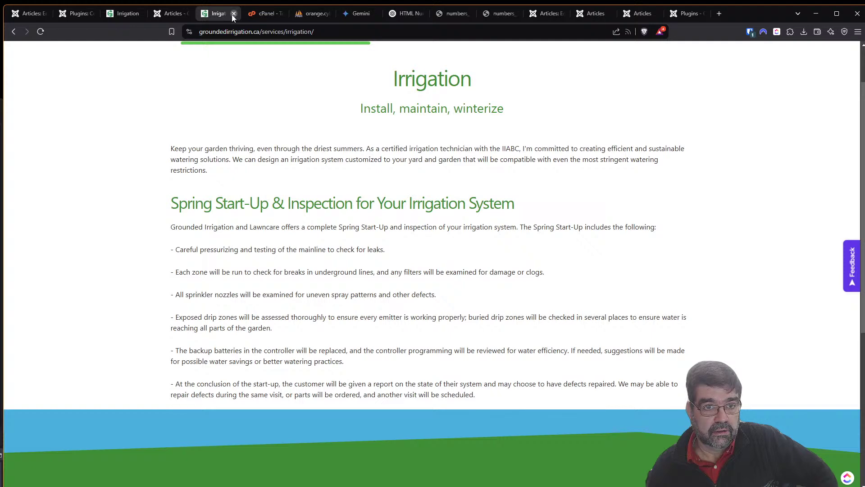
left_click(234, 15)
left_click(118, 15)
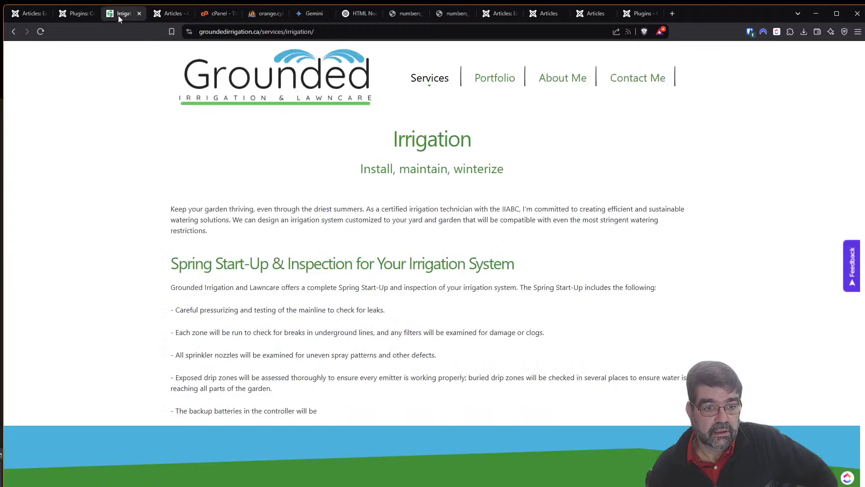
left_click(75, 16)
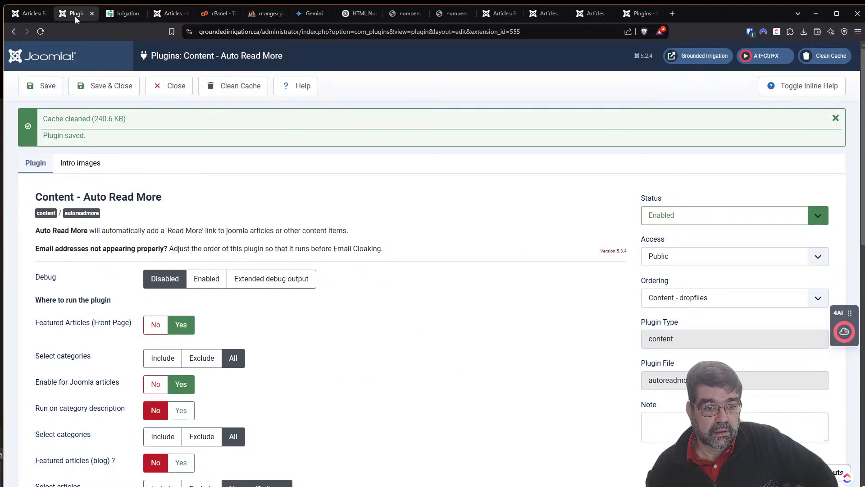
Set the second category filter to exclude Irrigation: Install, Maintain, Winterize and save.
scroll(493, 246, "down", 4)
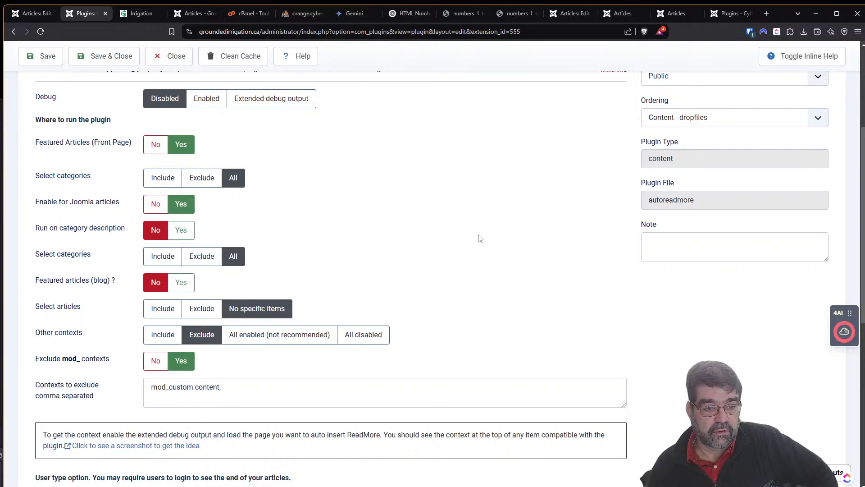
scroll(481, 239, "down", 8)
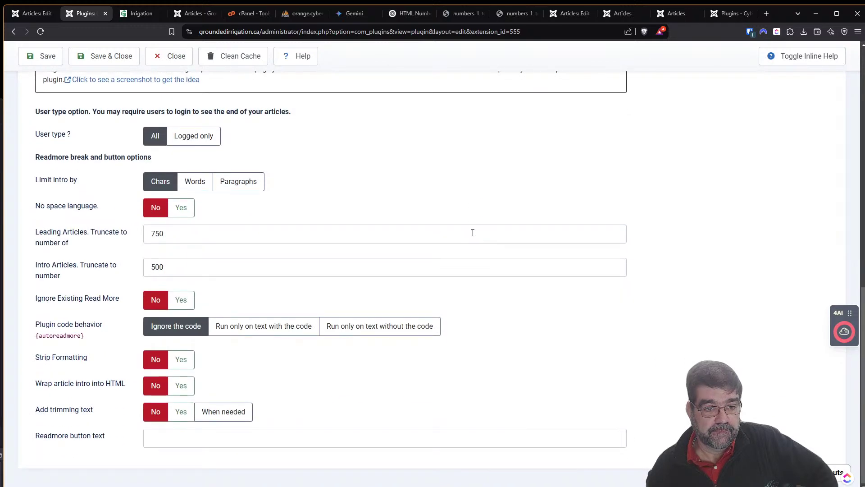
scroll(473, 233, "up", 8)
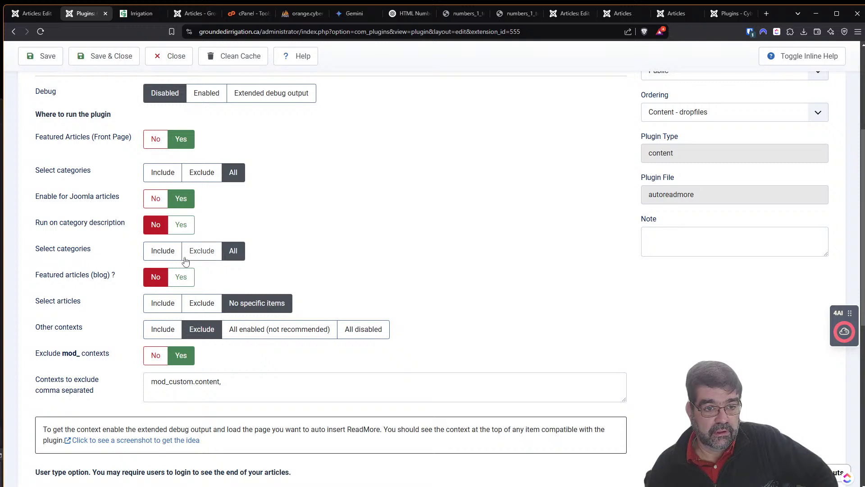
left_click(201, 254)
left_click(220, 279)
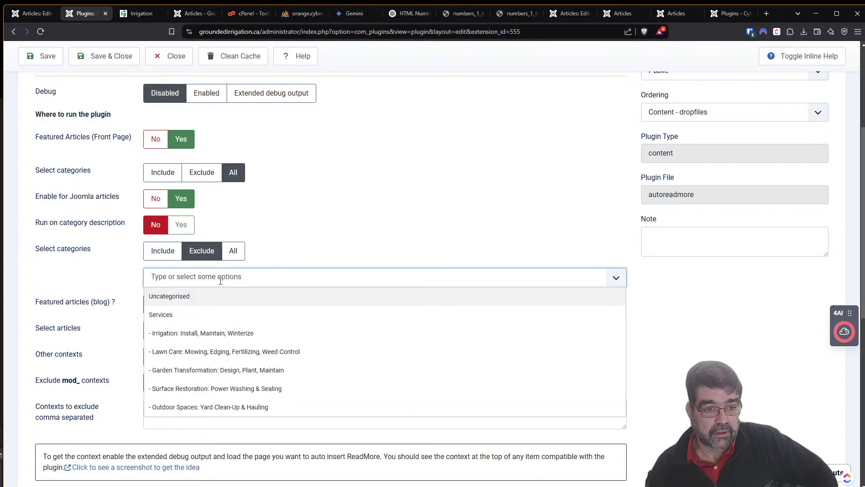
left_click(218, 333)
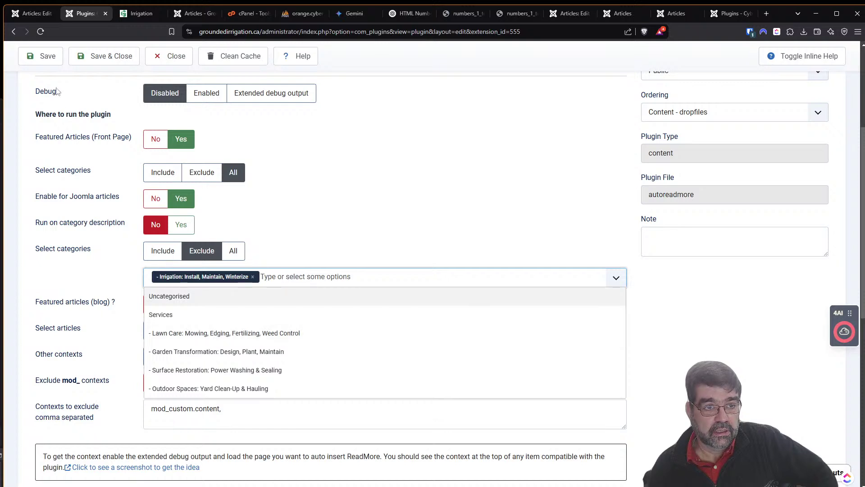
left_click(39, 56)
Reload the live Irrigation page to confirm the full Spring Start-Up text appears.
left_click(135, 13)
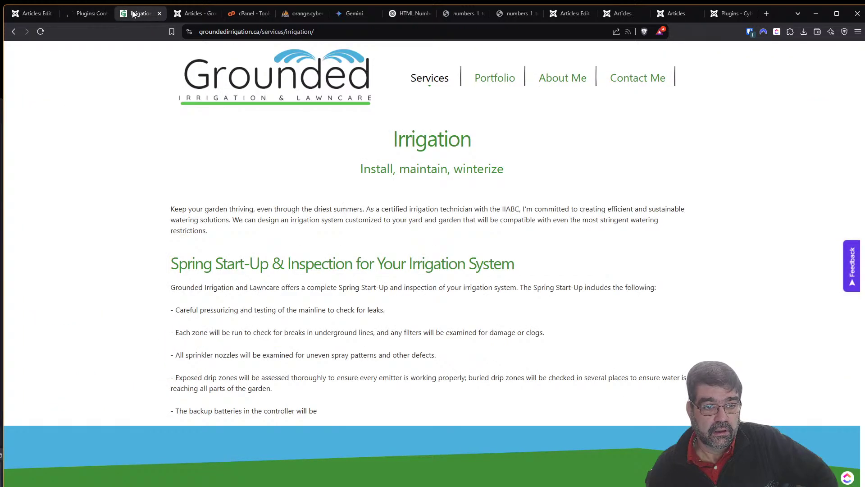
left_click(40, 32)
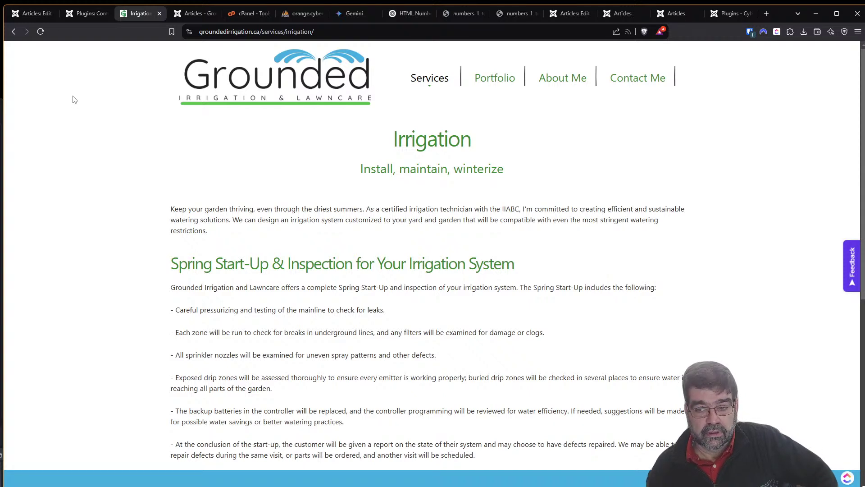
scroll(75, 99, "down", 1)
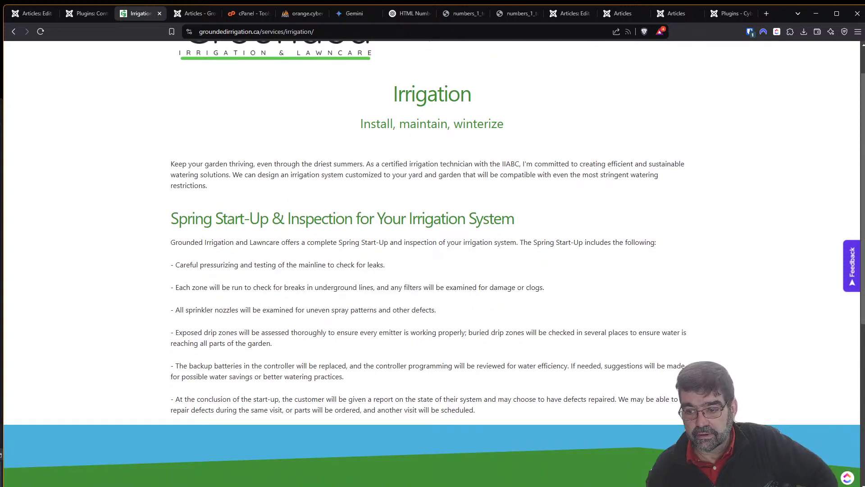
Remove the Irrigation category exclusion and set Auto Read More back to all categories.
left_click(86, 13)
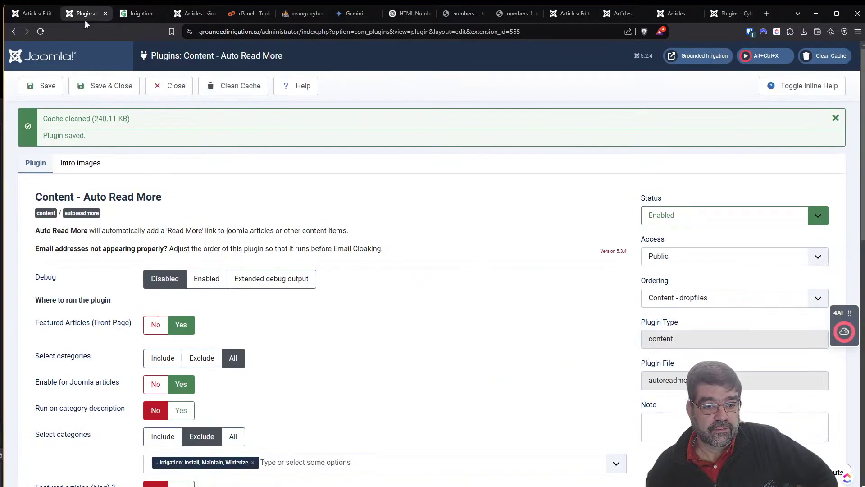
scroll(448, 246, "down", 2)
scroll(448, 247, "down", 2)
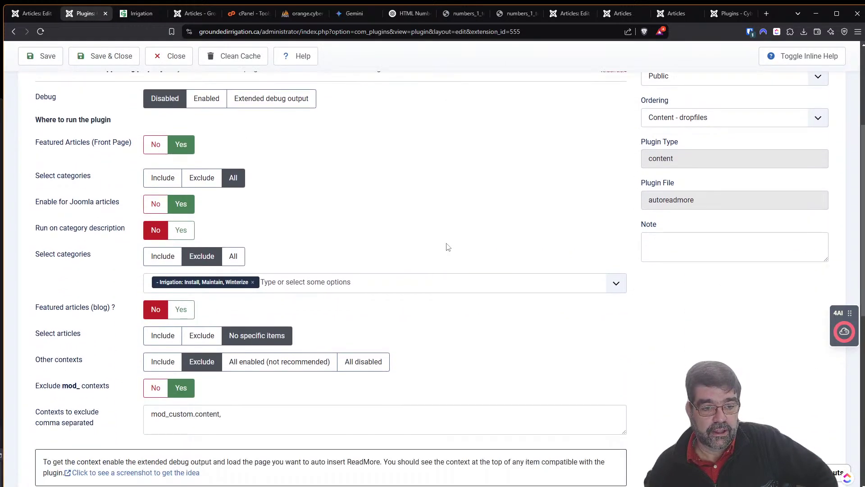
left_click(252, 282)
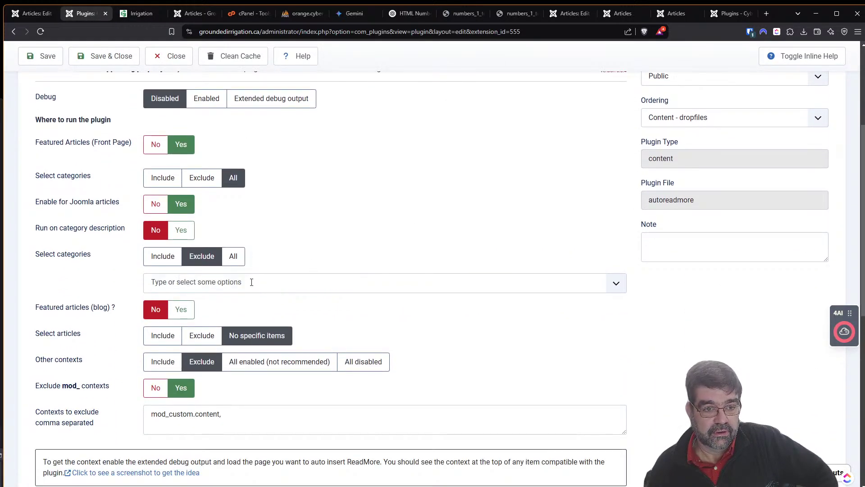
left_click(231, 256)
Set the plugin status to Disabled, save it, and view the Irrigation page.
scroll(776, 238, "up", 3)
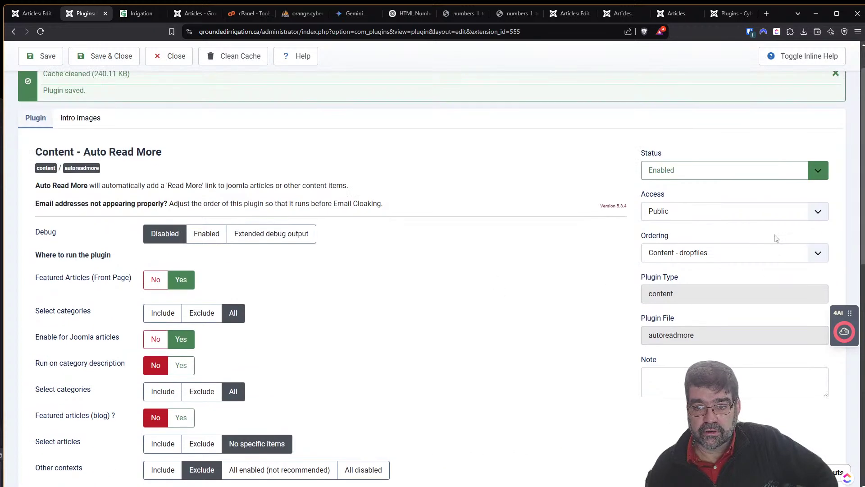
left_click(800, 216)
left_click(754, 243)
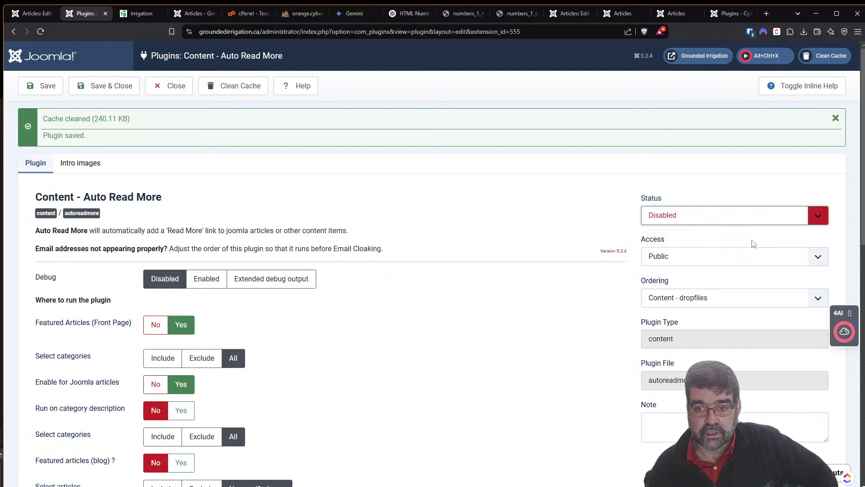
left_click(44, 89)
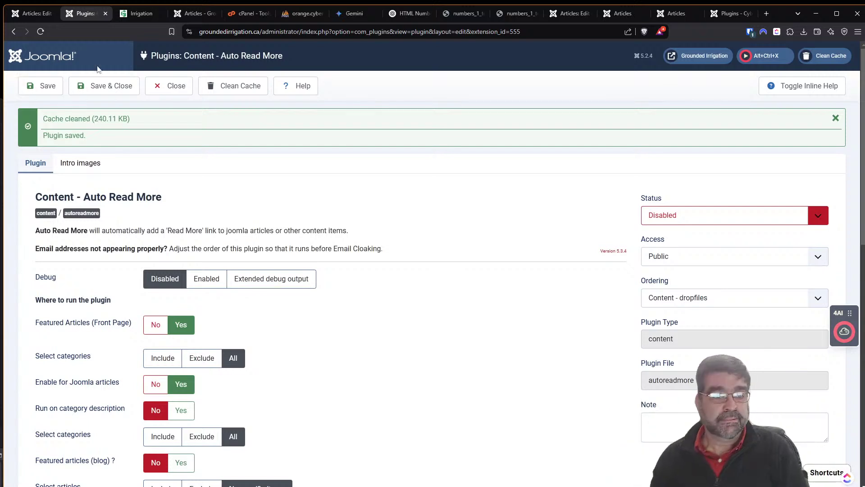
left_click(139, 13)
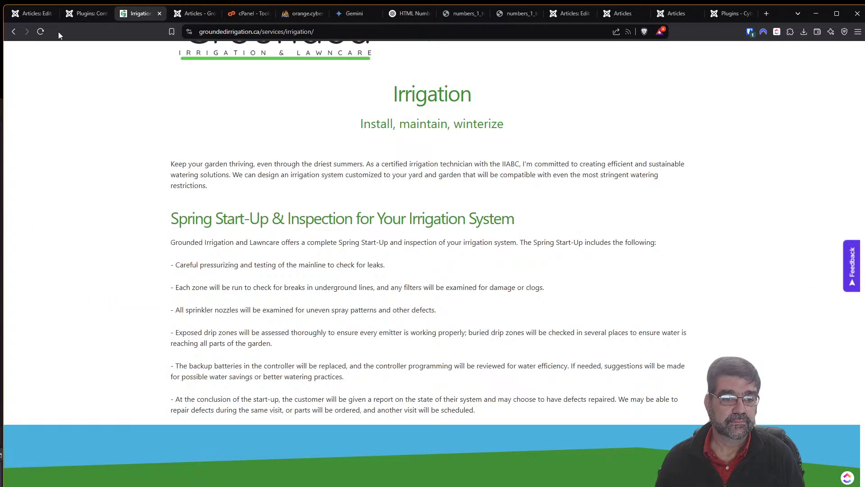
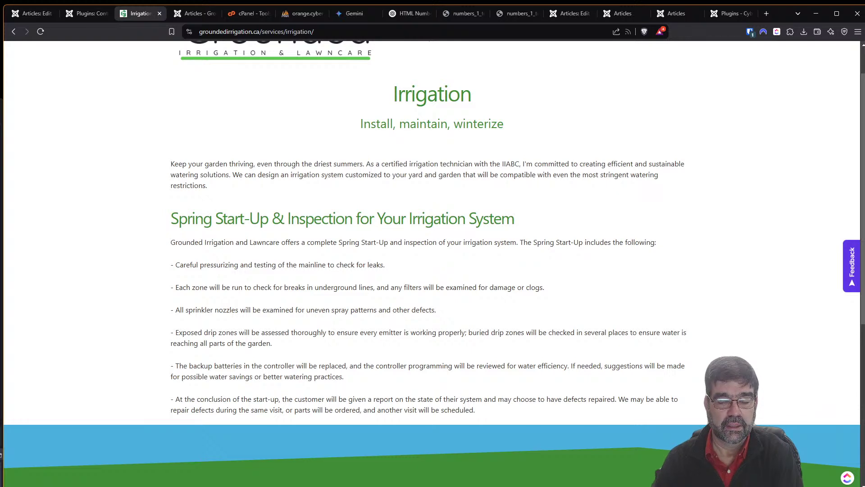
Close the saved Spring Start-Up article editor to return to the filtered Articles list.
scroll(461, 323, "up", 1)
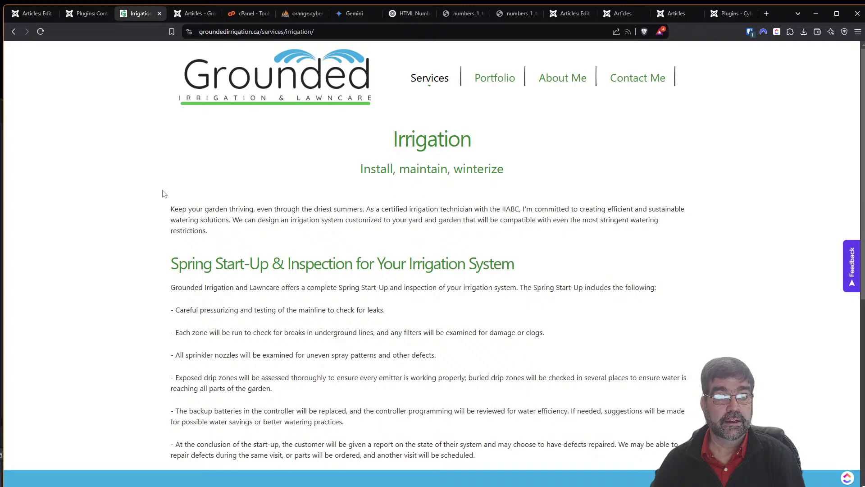
left_click(31, 13)
left_click(177, 89)
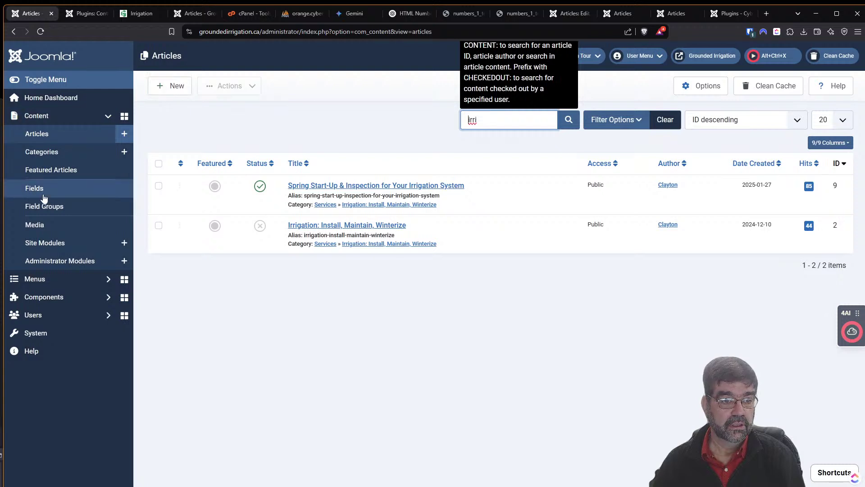
Launch an Akeeba Backup Now run for Grounded Irrigation and close the Auto Read More plugin editor.
left_click(106, 296)
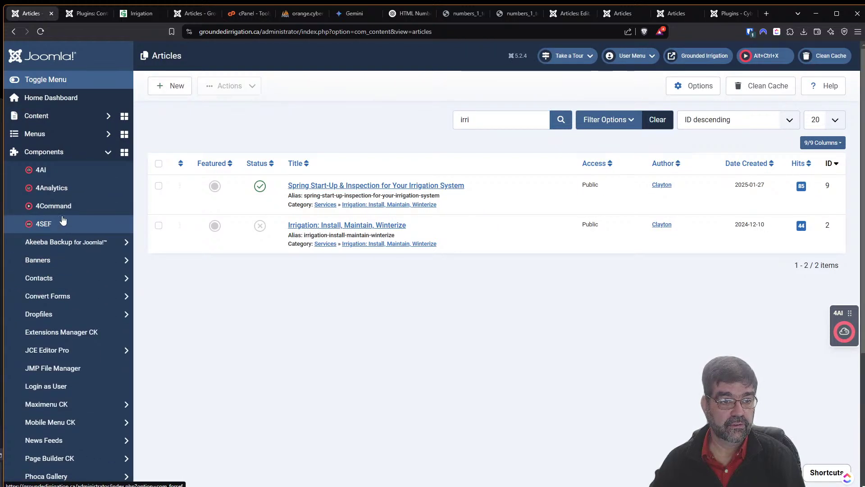
left_click(68, 243)
left_click(60, 293)
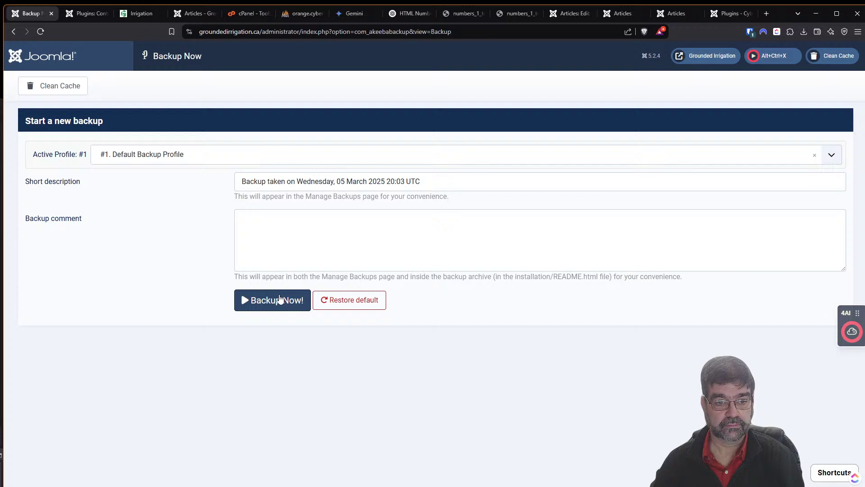
left_click(280, 299)
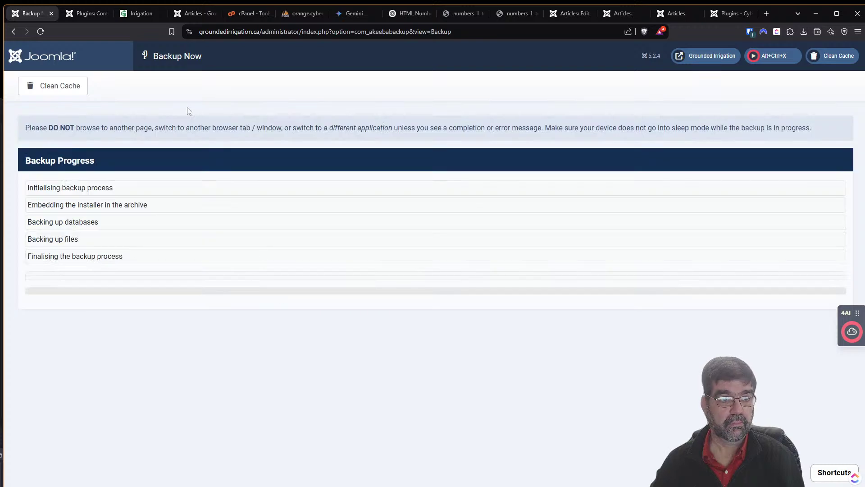
left_click(88, 17)
left_click(167, 86)
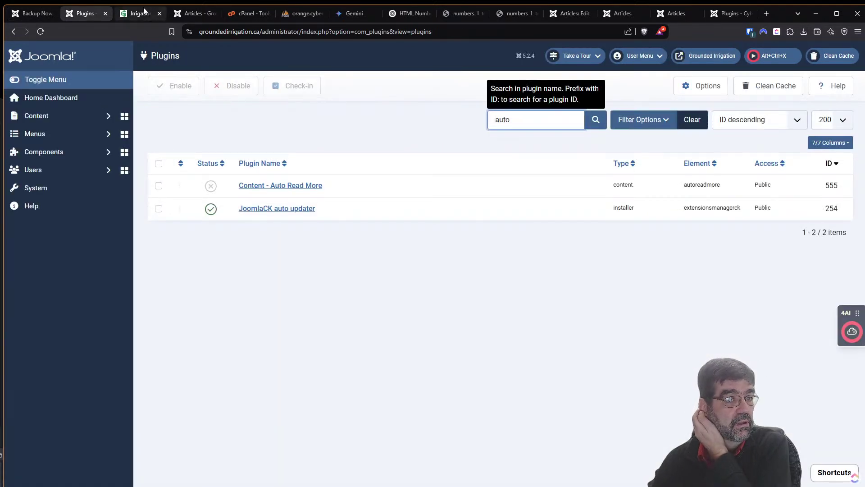
Close the Grounded Irrigation Plugins and Articles tabs.
left_click(105, 14)
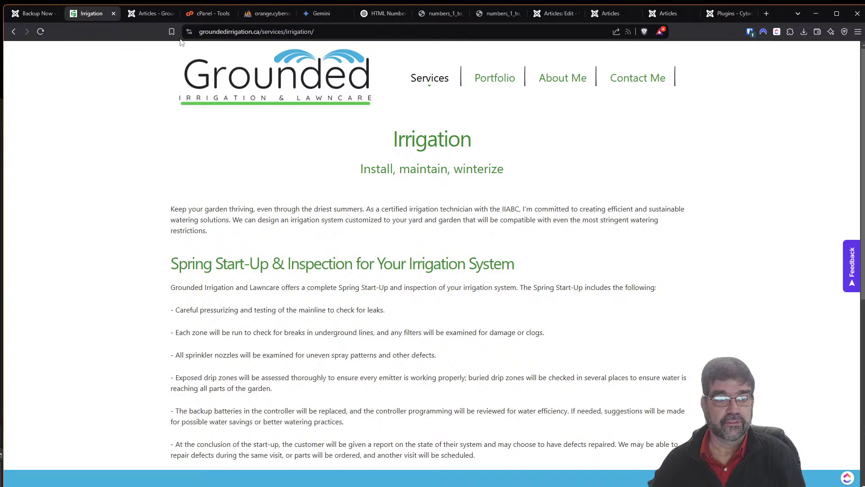
left_click(166, 17)
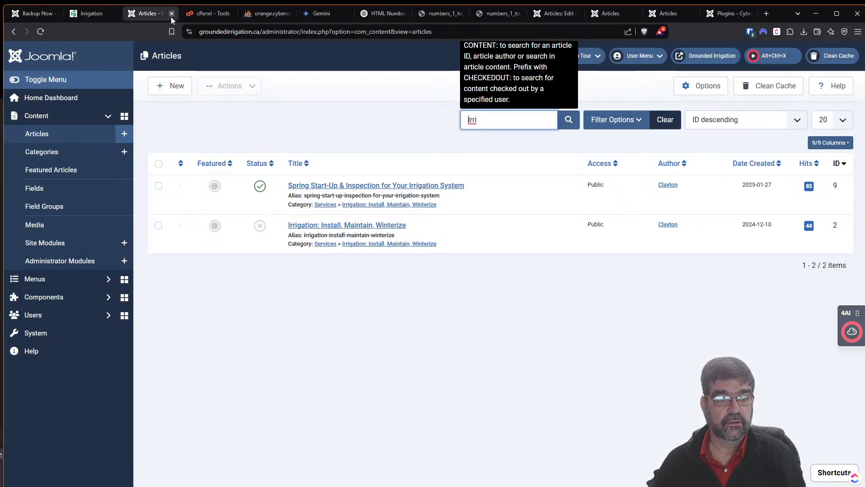
left_click(171, 16)
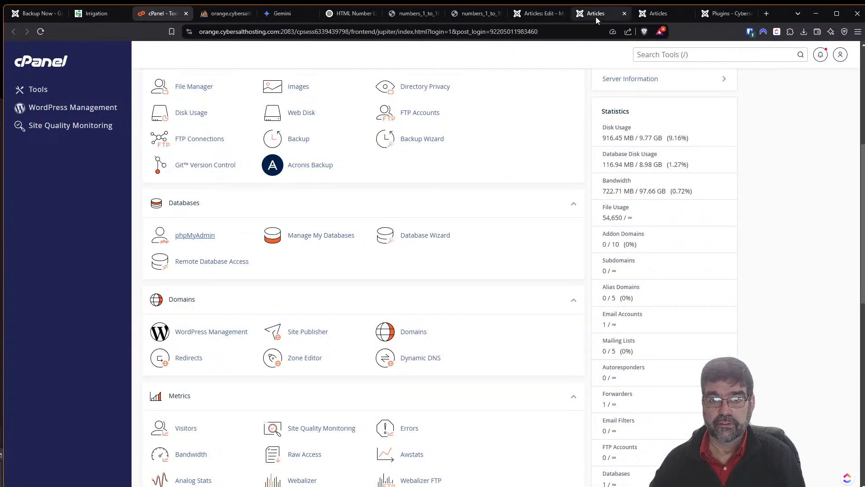
Close the test length article editor, then the spare numbered-list and Articles tabs.
left_click(595, 18)
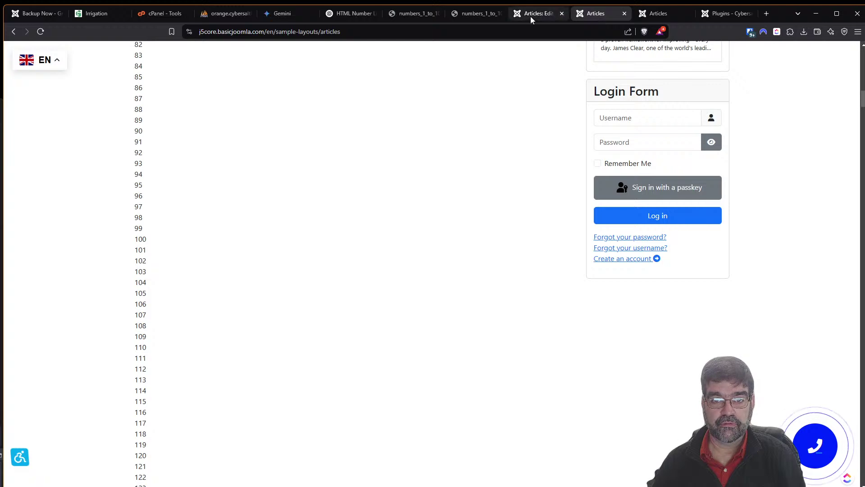
left_click(531, 16)
left_click(201, 93)
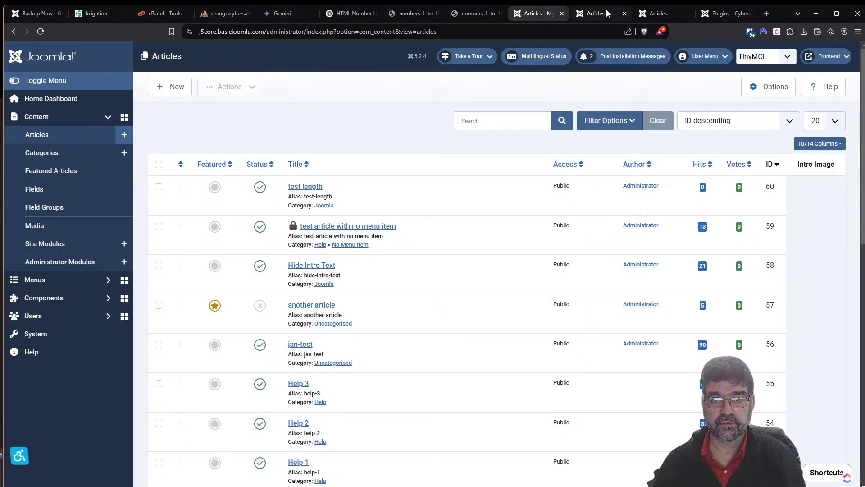
left_click(609, 13)
left_click(624, 14)
left_click(624, 14)
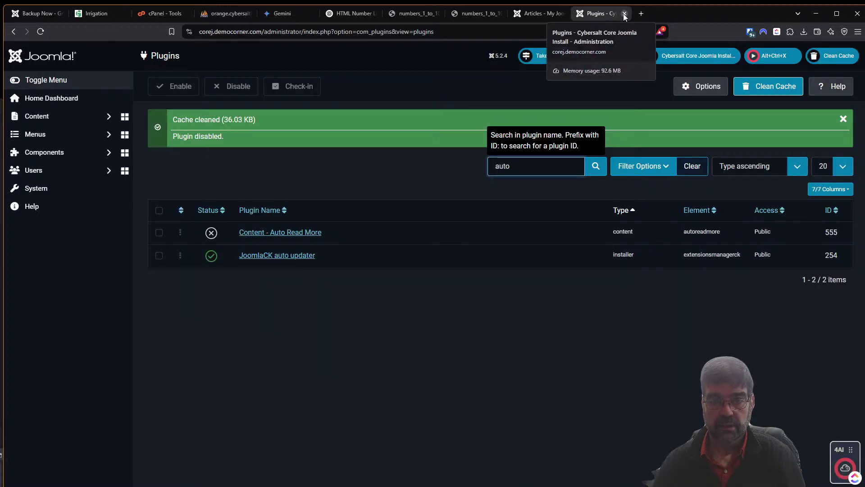
Run Akeeba Backup Now on the corej.democorner.com site with the Default Backup Profile.
left_click(67, 156)
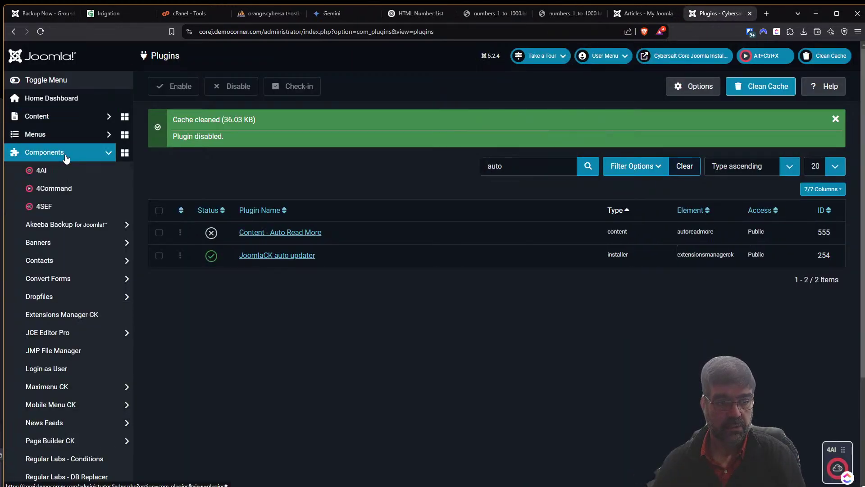
left_click(63, 224)
left_click(68, 278)
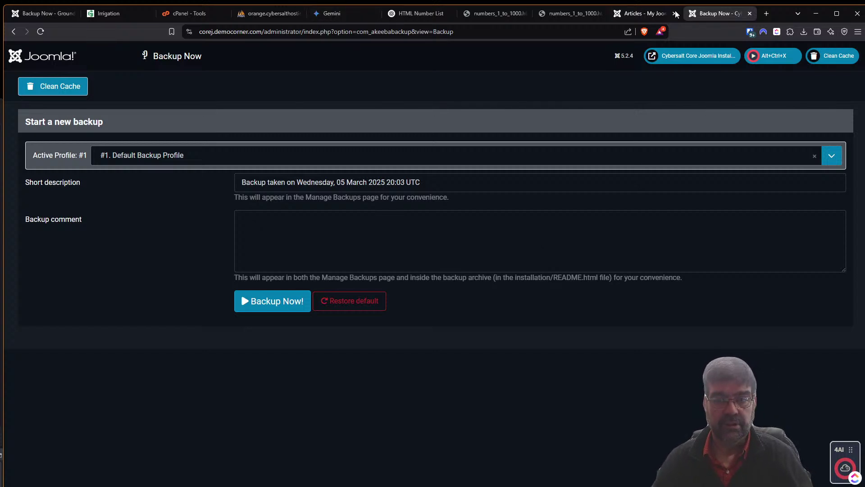
left_click(272, 301)
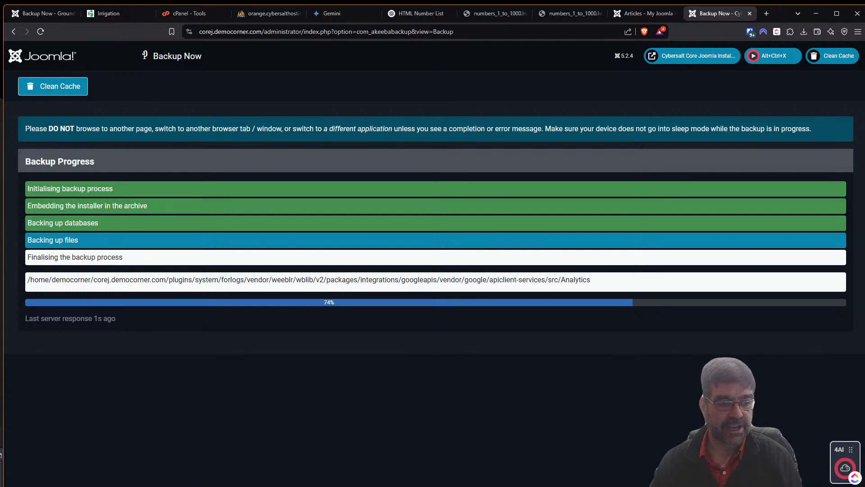
Follow the corej.democorner.com backup until Backup Completed Successfully, then show the numbers_1_to_1000 source.
left_click(643, 13)
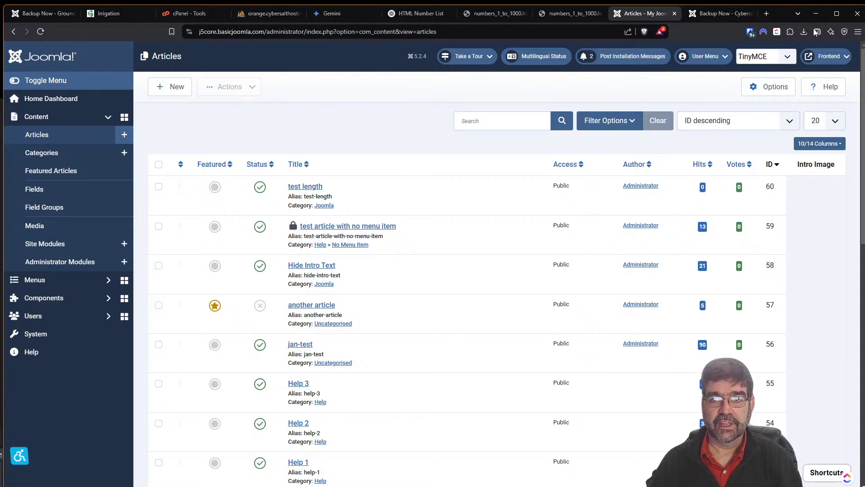
left_click(723, 17)
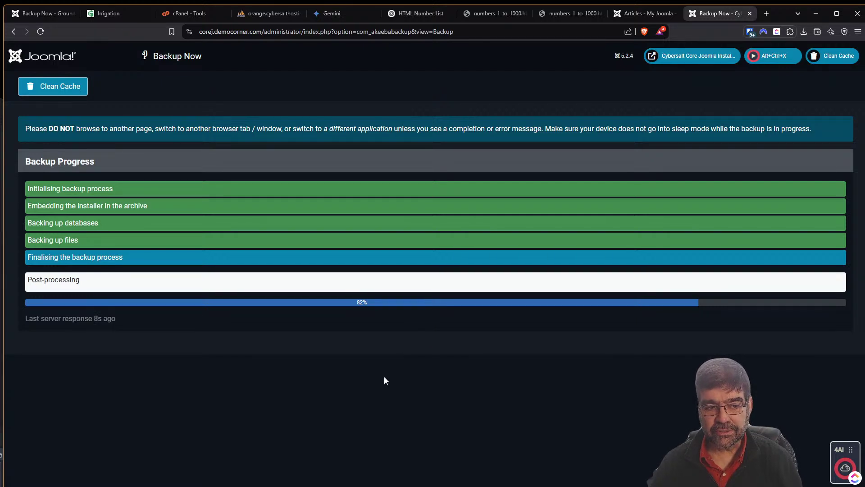
left_click(628, 15)
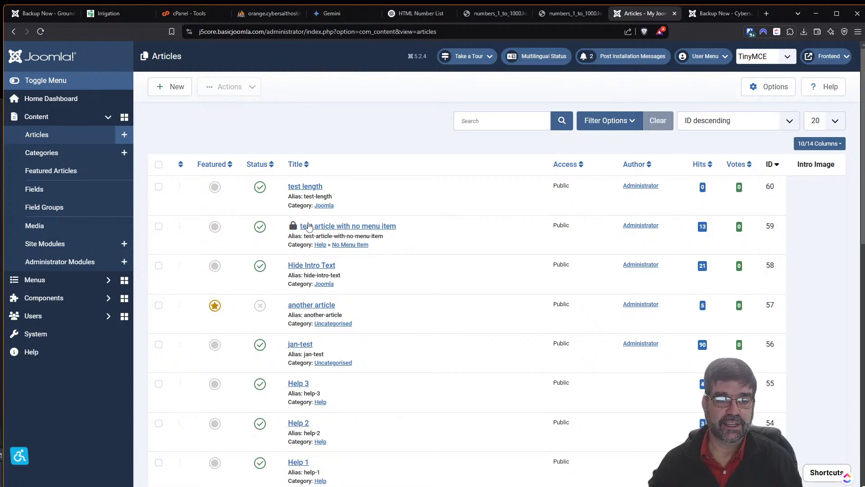
mouse_move(295, 228)
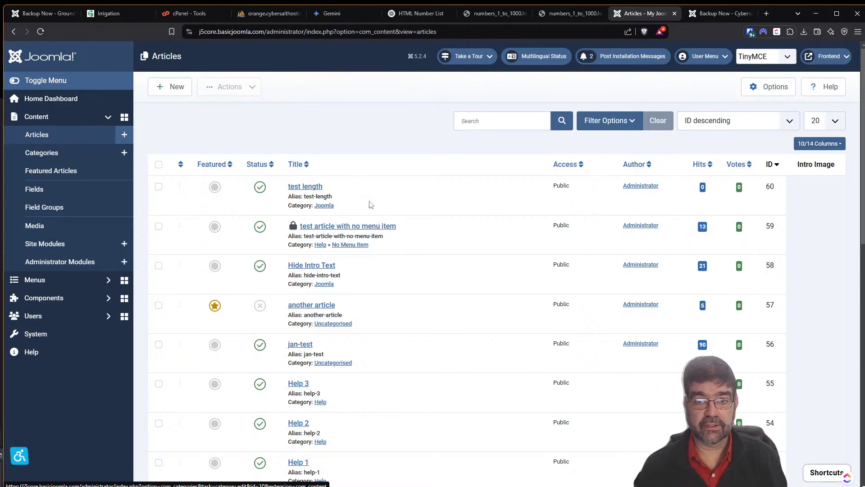
left_click(707, 17)
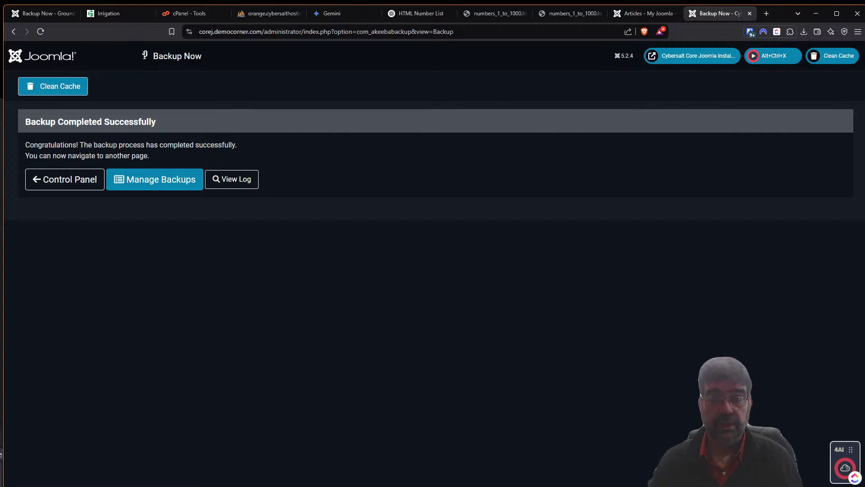
left_click(561, 15)
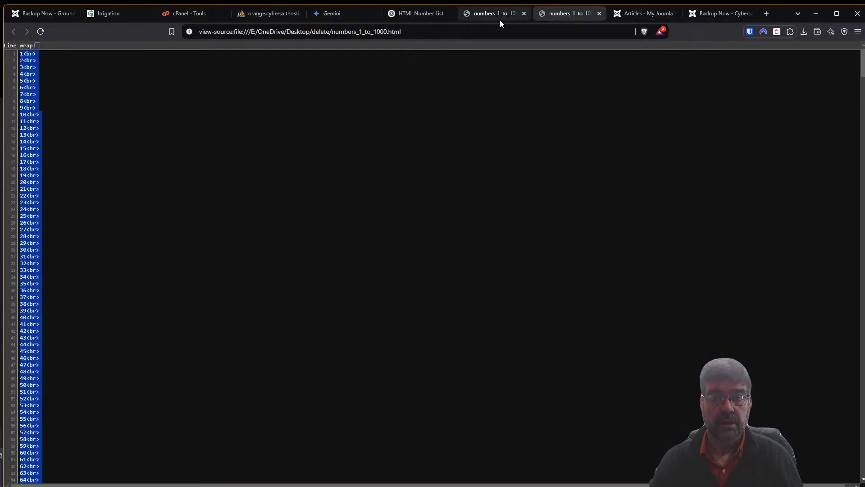
Close the numbers_1_to_1000 source page and the other numbers list tab.
left_click(599, 13)
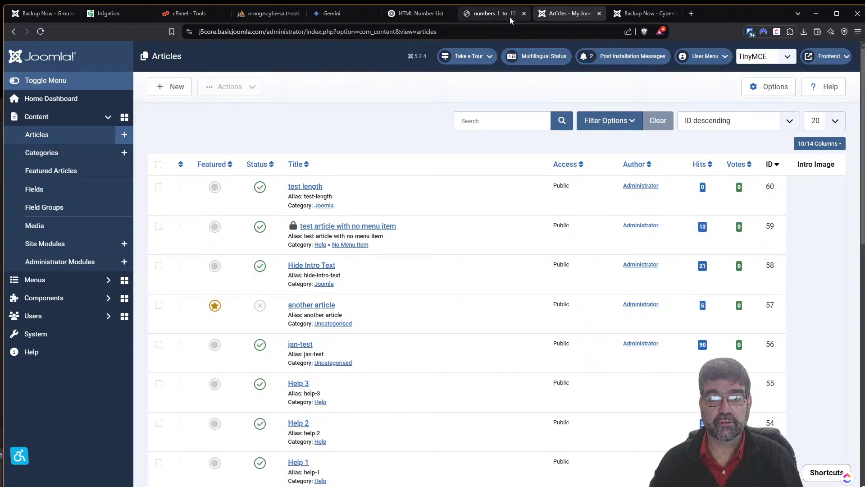
left_click(513, 15)
left_click(525, 13)
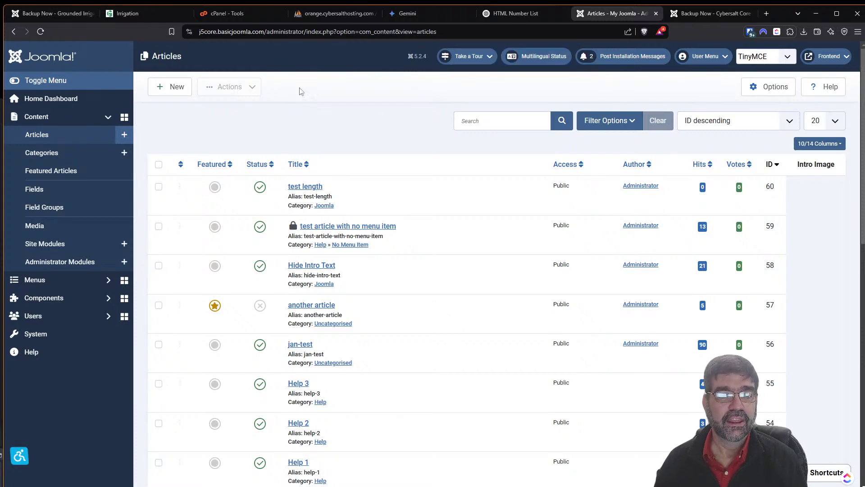
Review the demo site's backup list, then move the My Joomla Articles tab to the front.
left_click(46, 12)
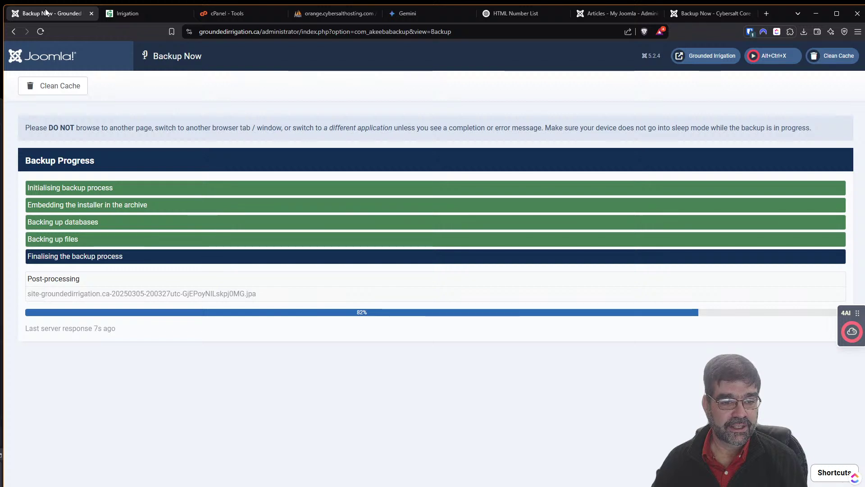
left_click(693, 16)
left_click(147, 177)
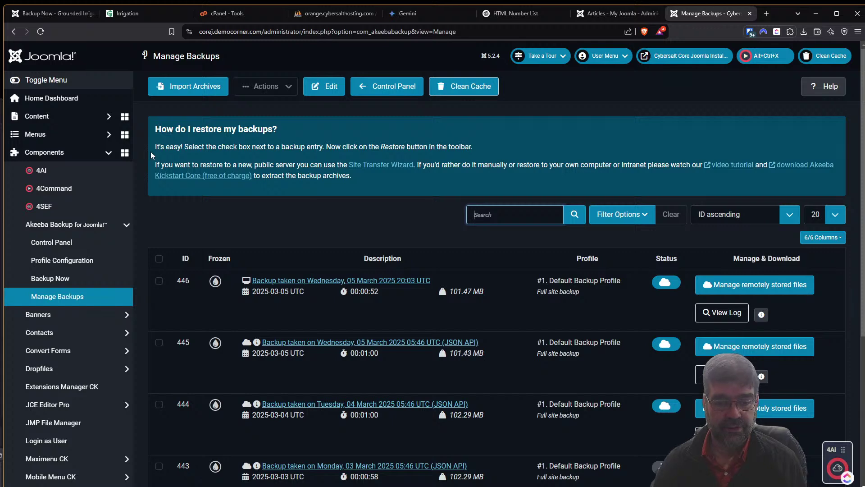
left_click(750, 14)
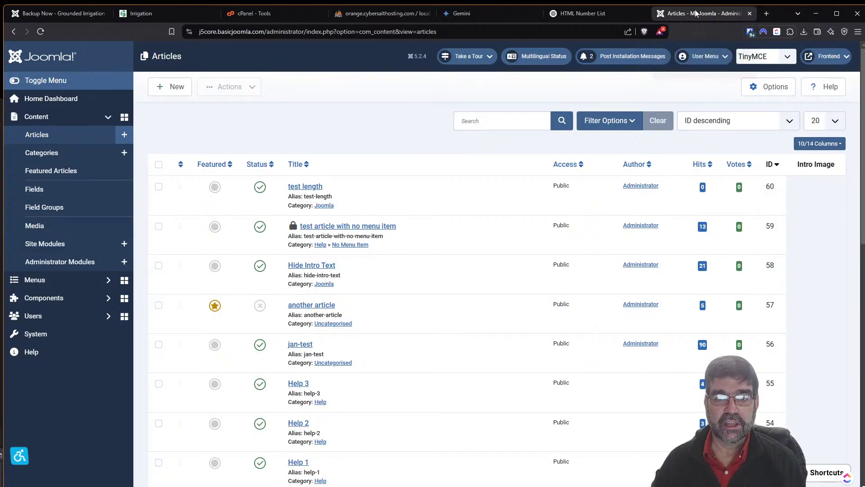
left_click_drag(721, 13, 20, 22)
Check the Grounded Irrigation backup and close the cPanel and phpMyAdmin tabs.
left_click(138, 17)
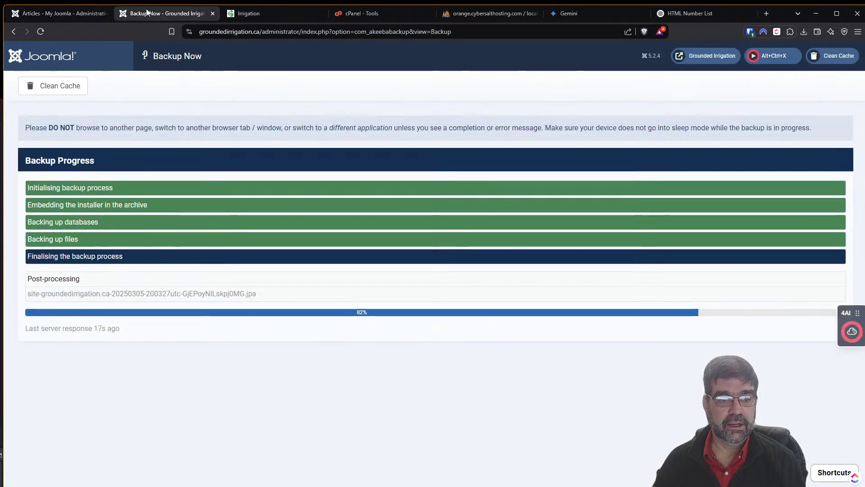
left_click(243, 15)
left_click(376, 16)
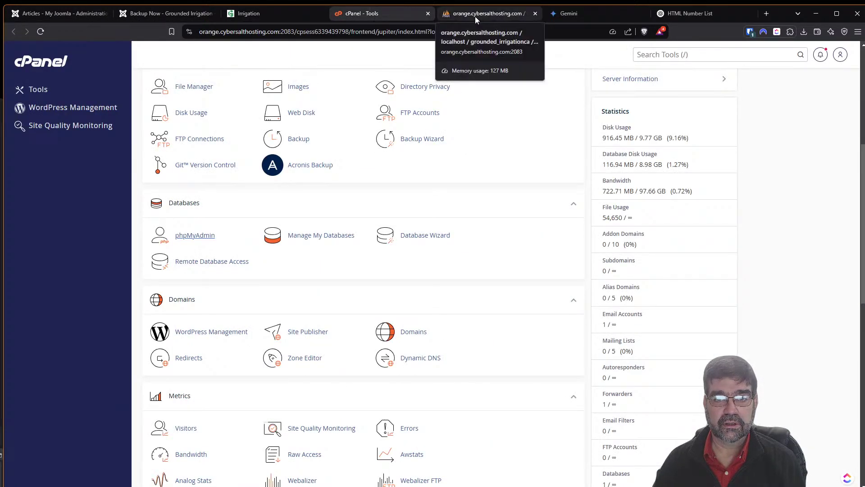
left_click(427, 14)
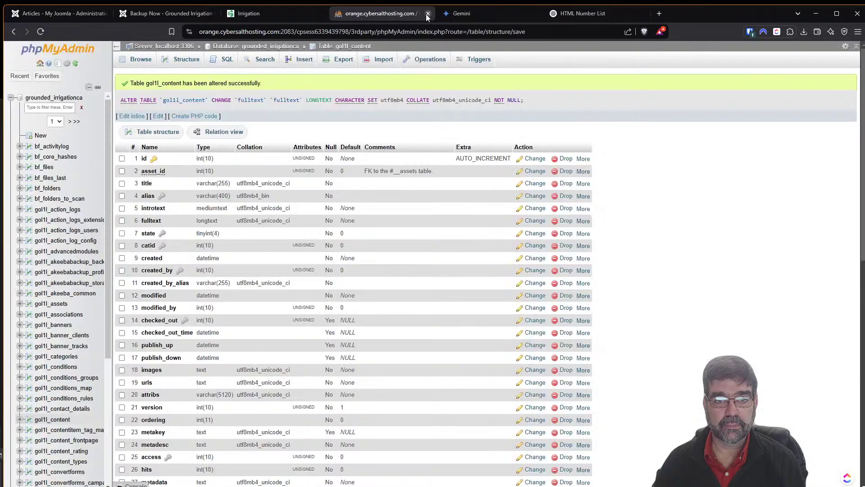
left_click(427, 14)
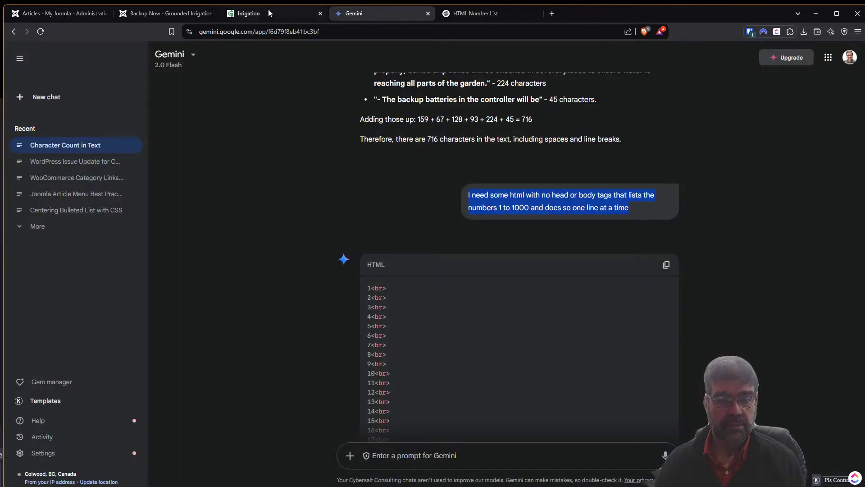
Close the HTML Number List ChatGPT conversation and the Gemini tab, back to Articles.
left_click(165, 16)
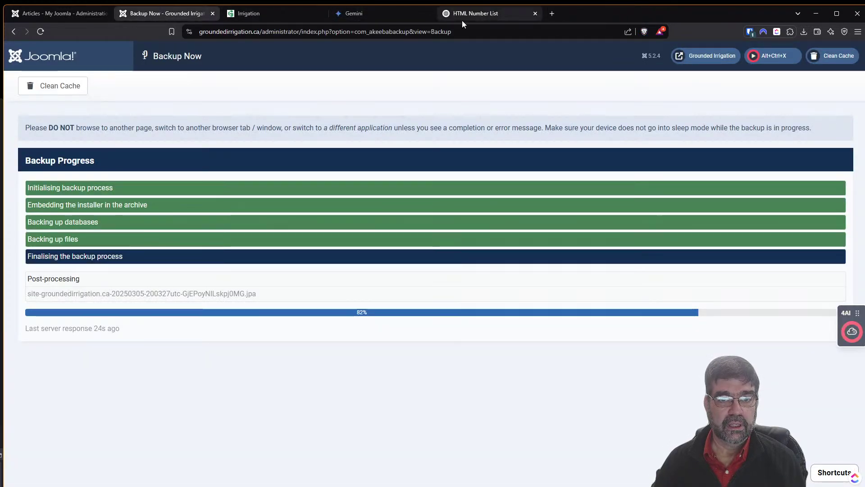
left_click(462, 16)
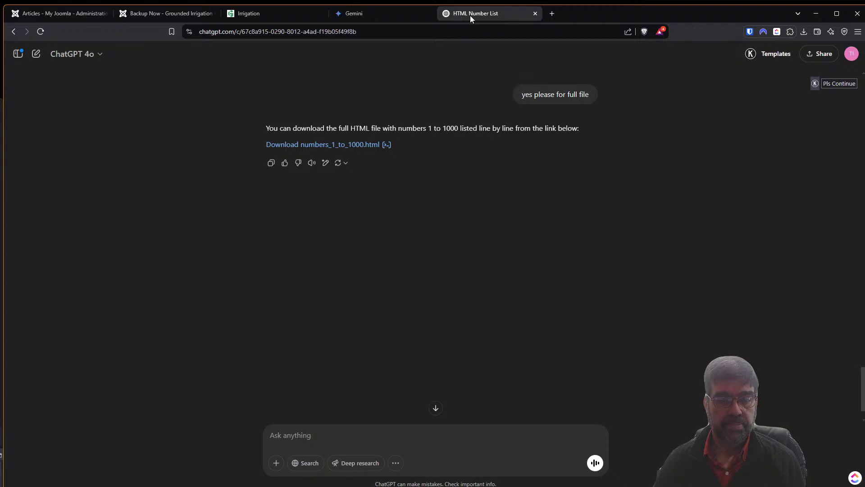
left_click(535, 14)
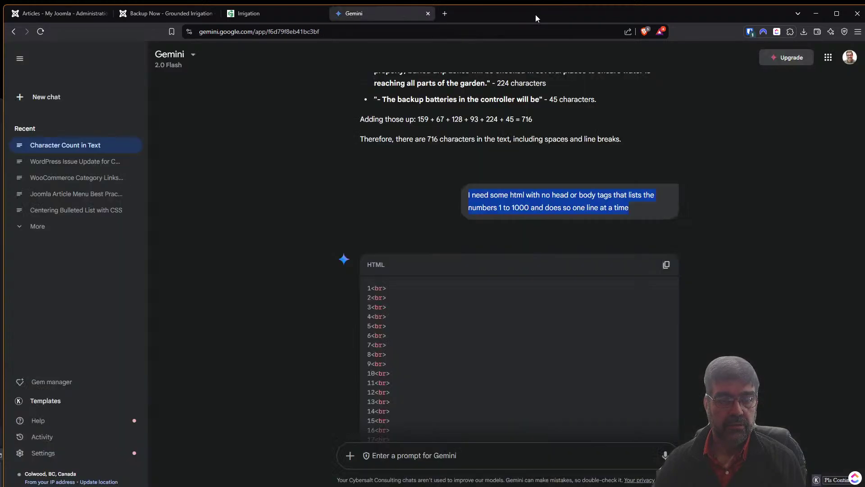
left_click(428, 14)
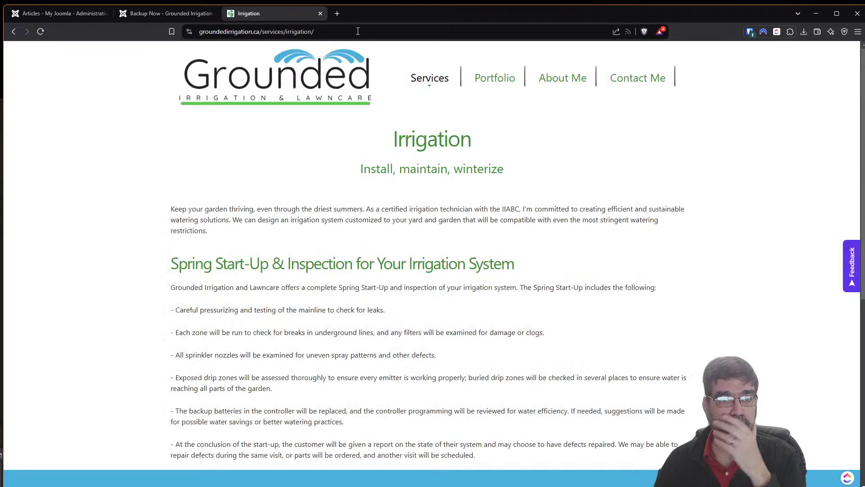
left_click(43, 13)
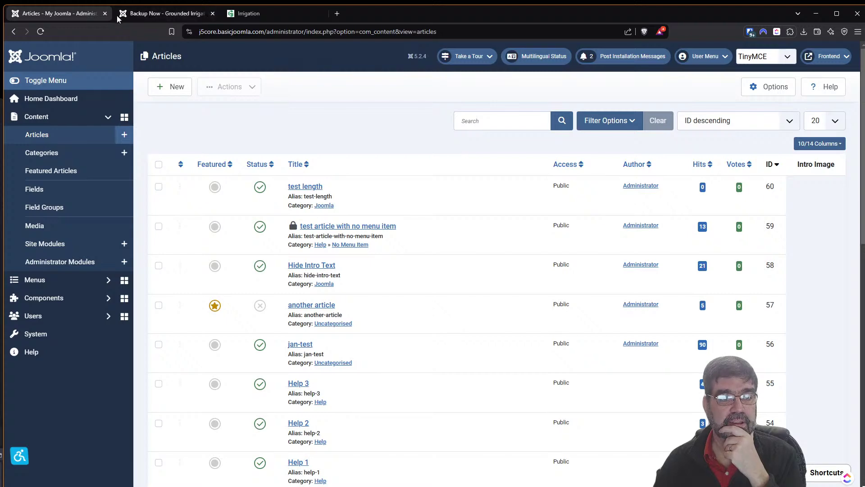
Open System > Install Extensions > Install from Web and sort by Newest First.
left_click(157, 15)
left_click(58, 14)
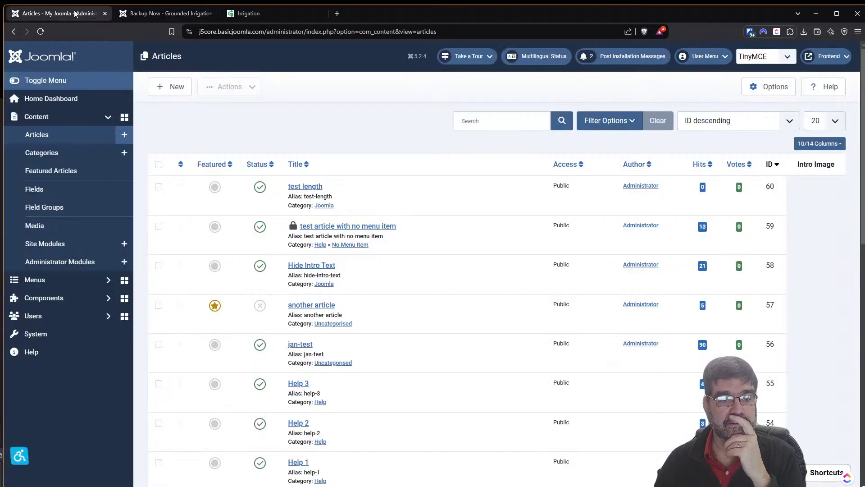
left_click(53, 333)
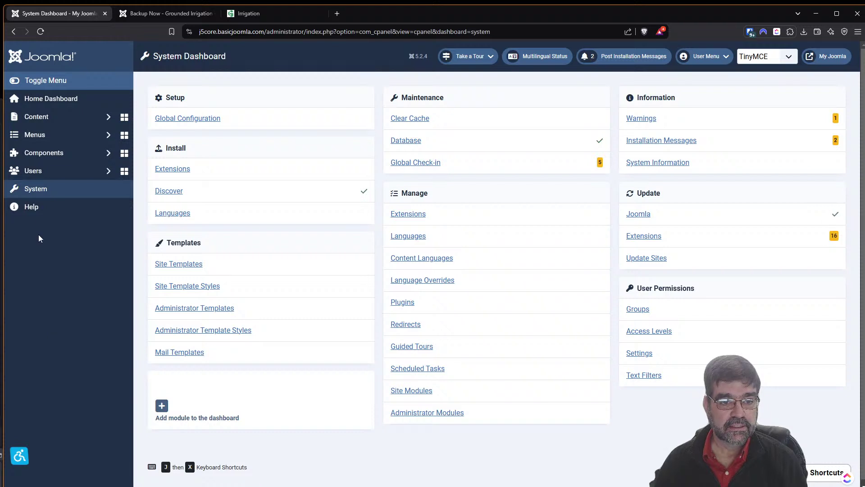
left_click(167, 169)
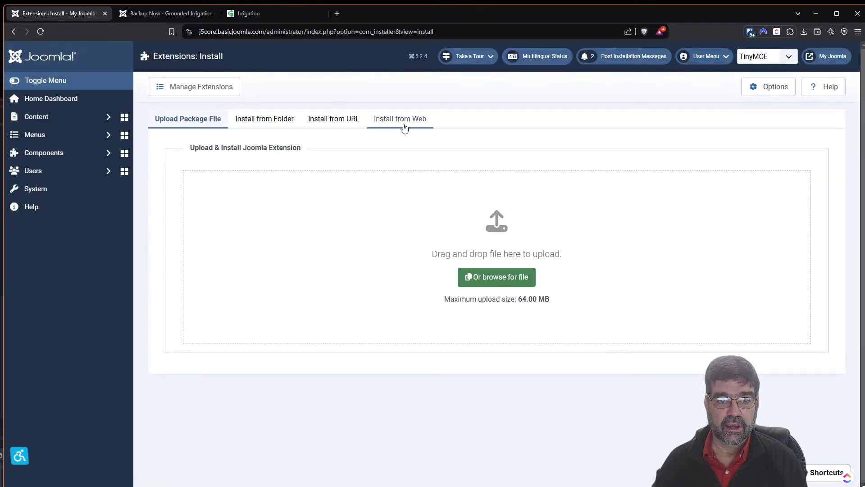
left_click(402, 122)
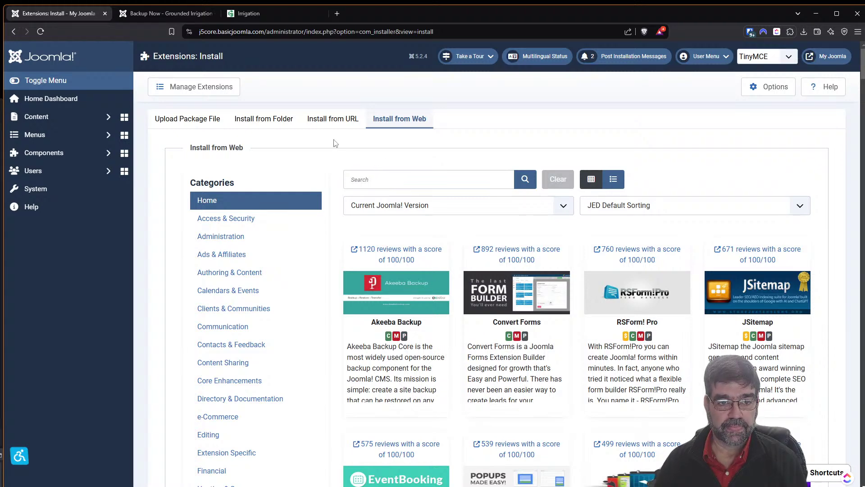
left_click(633, 210)
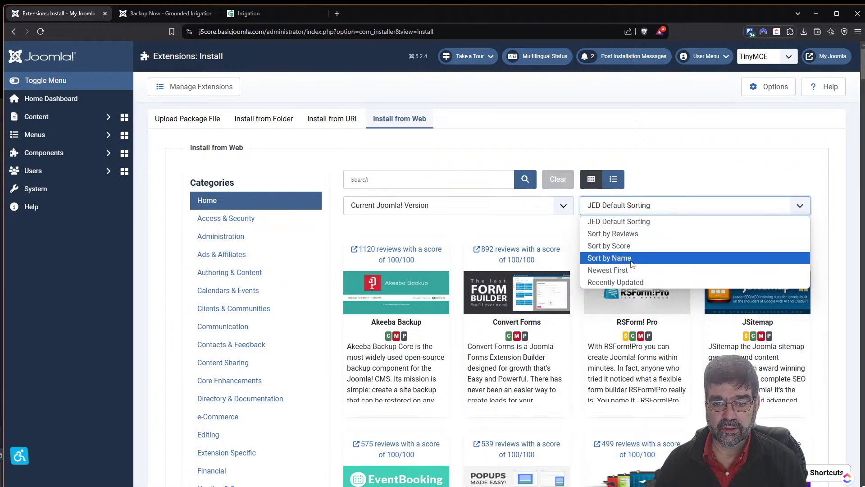
left_click(631, 270)
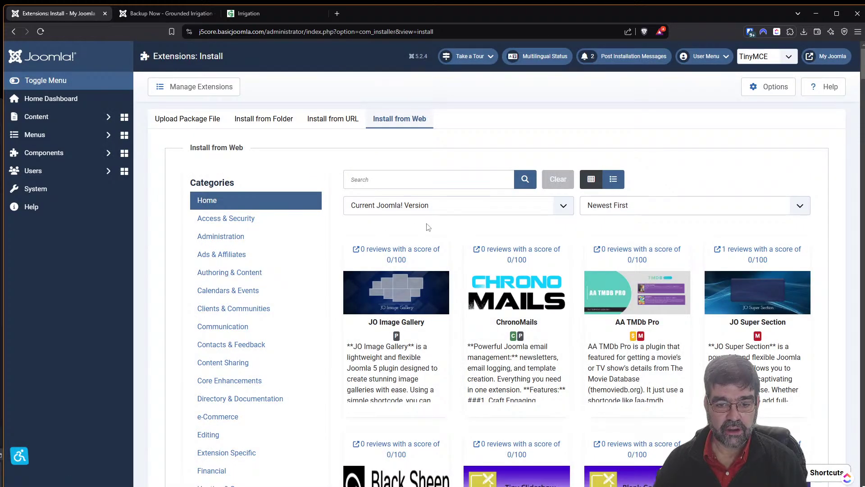
Open the JO Image Gallery reviews link in a new tab and view it.
scroll(420, 210, "down", 3)
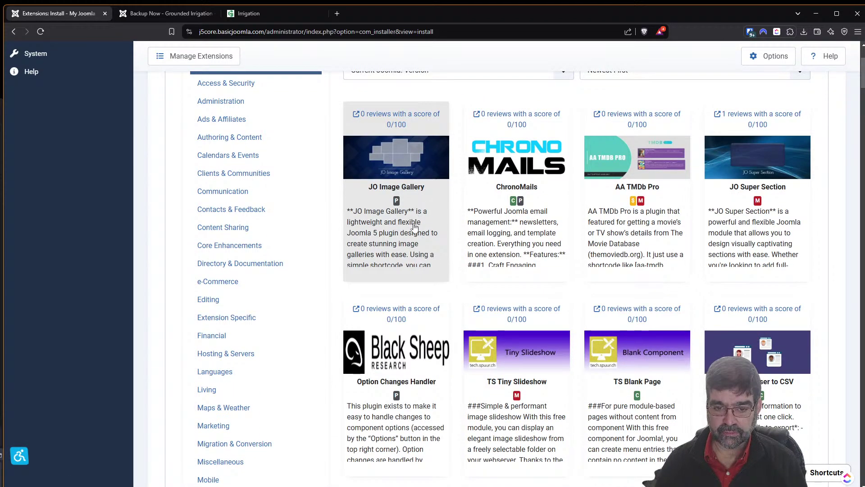
scroll(446, 360, "up", 3)
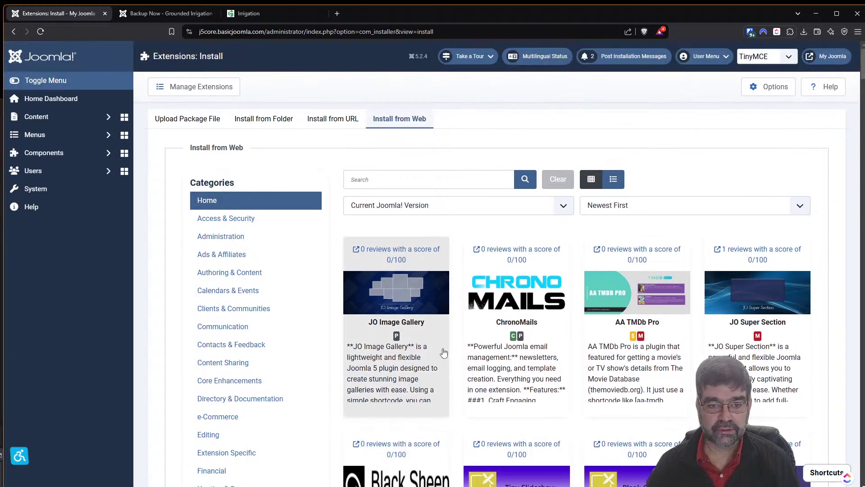
right_click(364, 359)
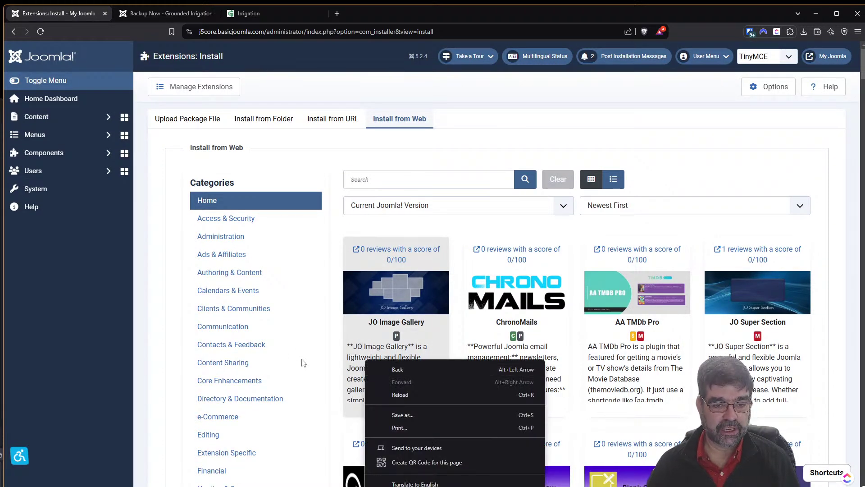
left_click(374, 158)
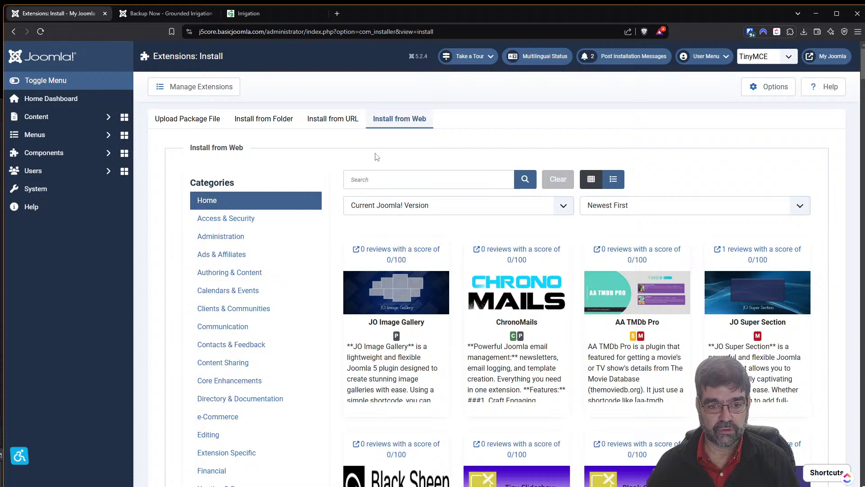
right_click(372, 377)
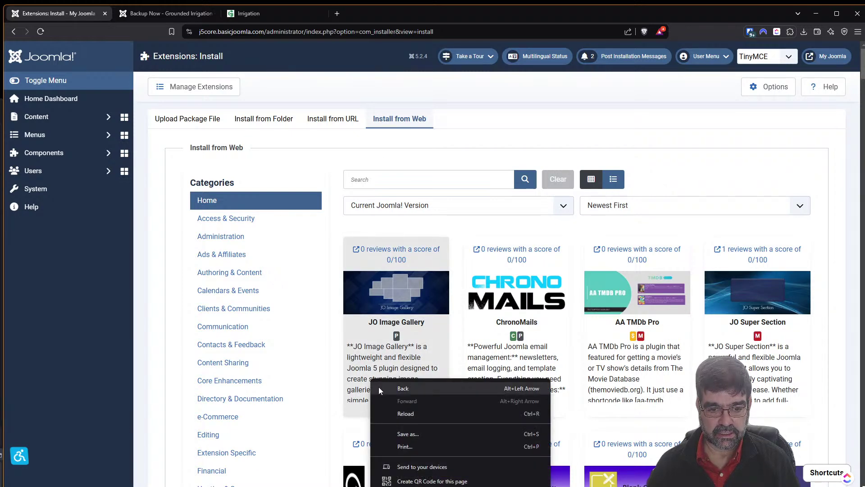
right_click(372, 248)
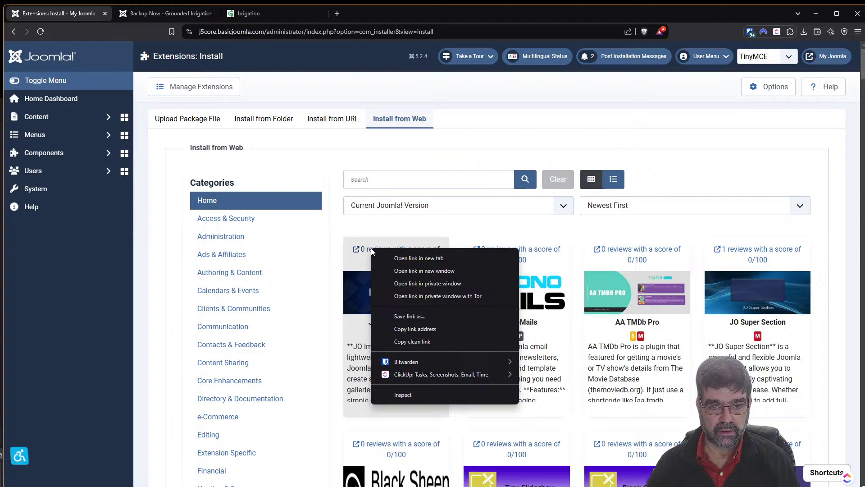
left_click(404, 257)
left_click(167, 14)
Read through the JO Image Gallery listing in the Joomla Extensions Directory.
left_click(261, 15)
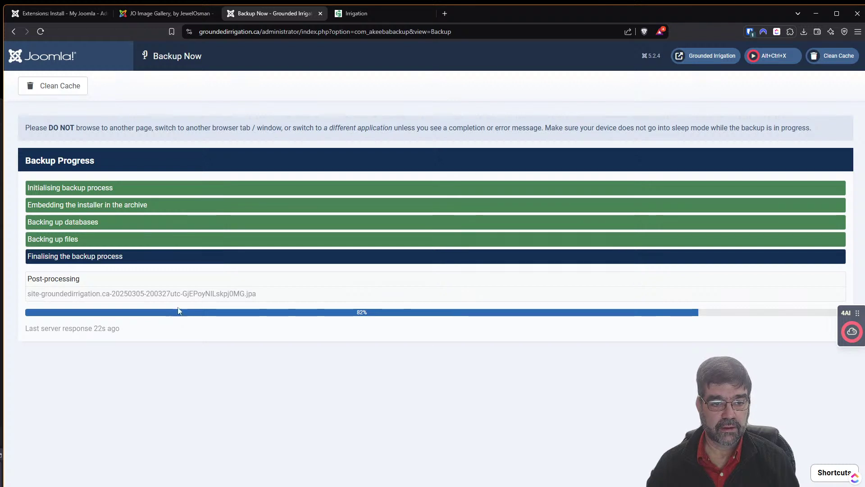
left_click(166, 13)
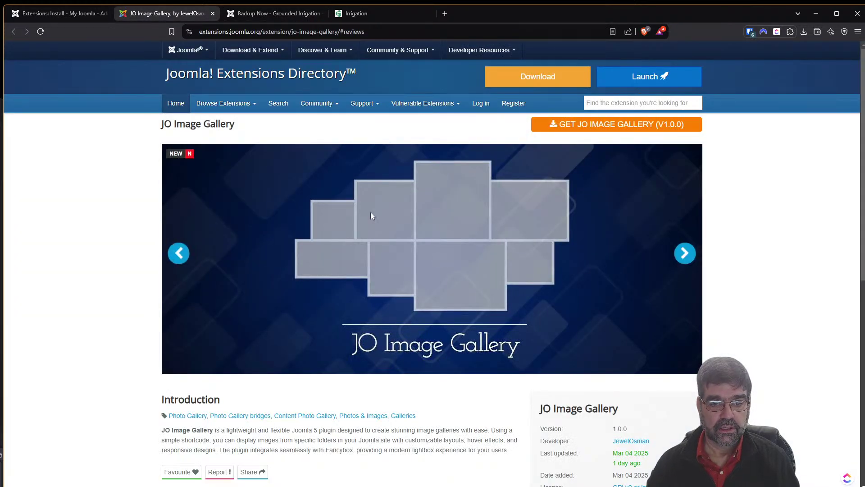
scroll(367, 205, "down", 1)
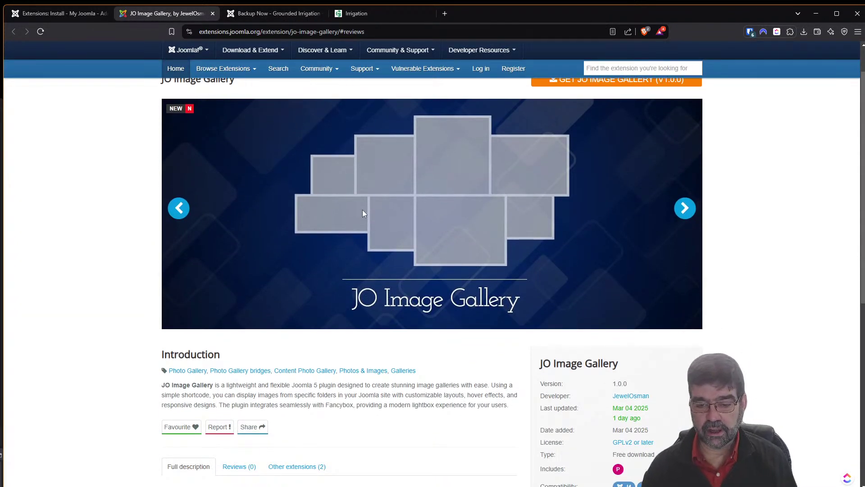
scroll(363, 212, "down", 2)
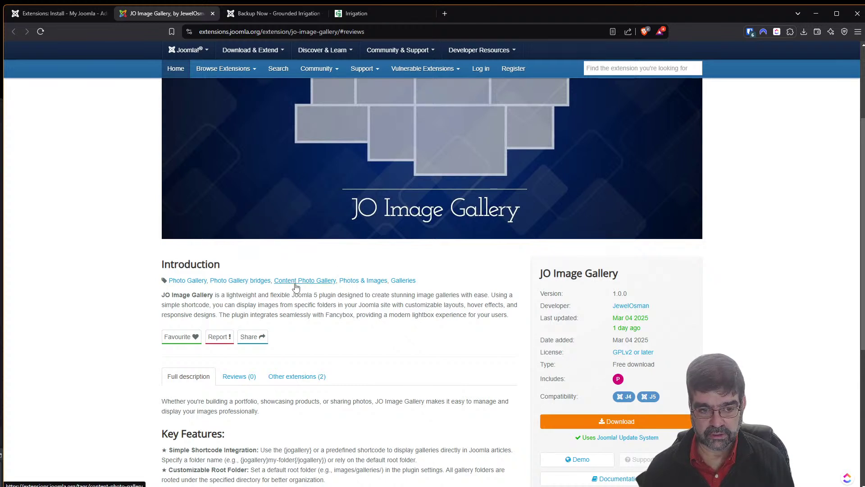
Open the developer's profile in a new tab to see their three extensions, then return.
right_click(624, 307)
left_click(636, 316)
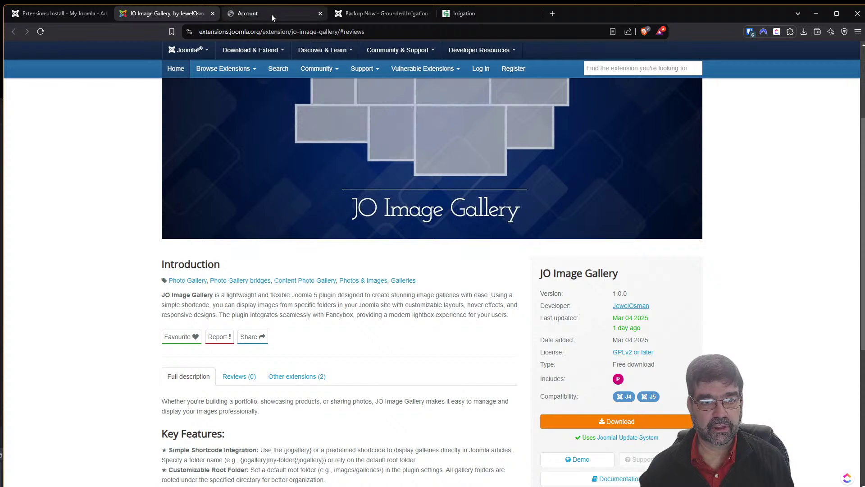
left_click(272, 14)
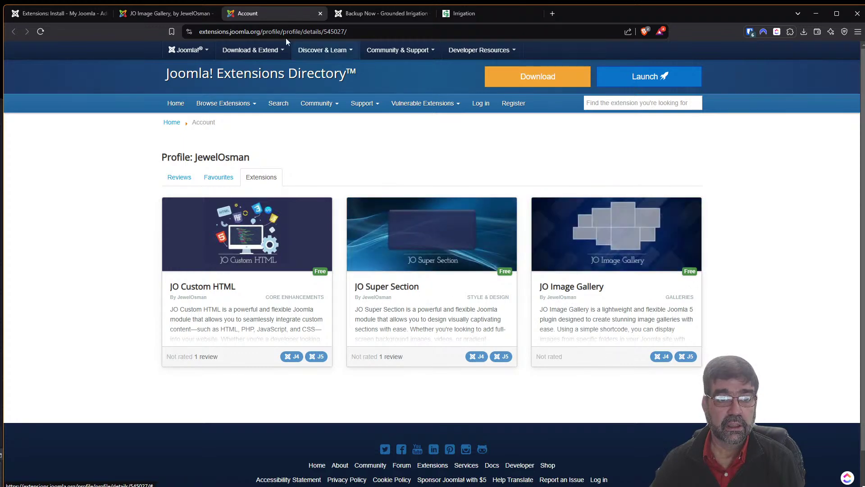
left_click(145, 16)
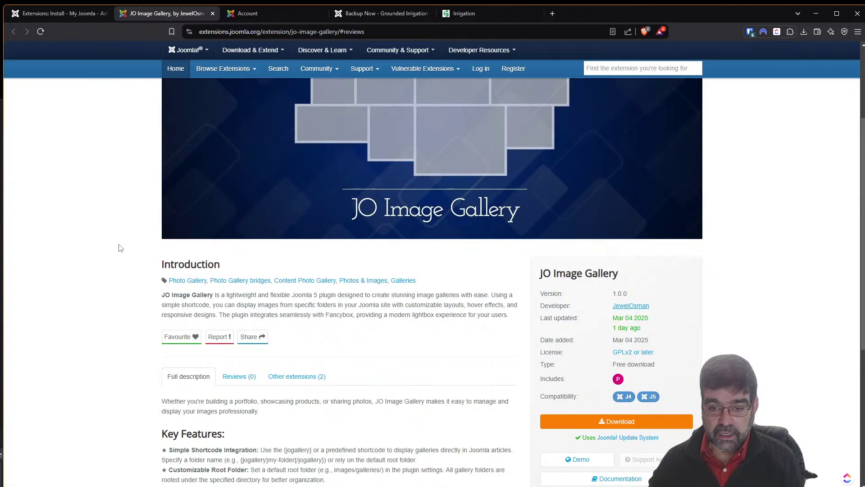
scroll(131, 266, "down", 2)
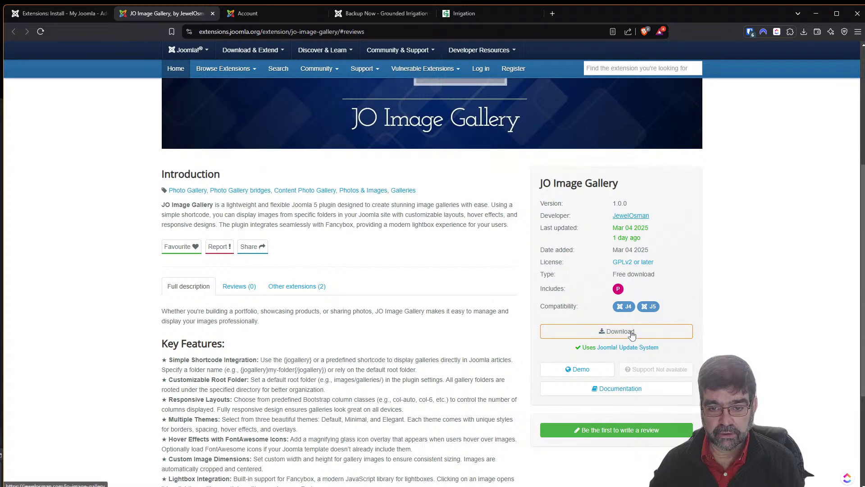
Follow the JO Image Gallery download link to jewelosman.com and switch off Speedreader.
left_click(631, 333)
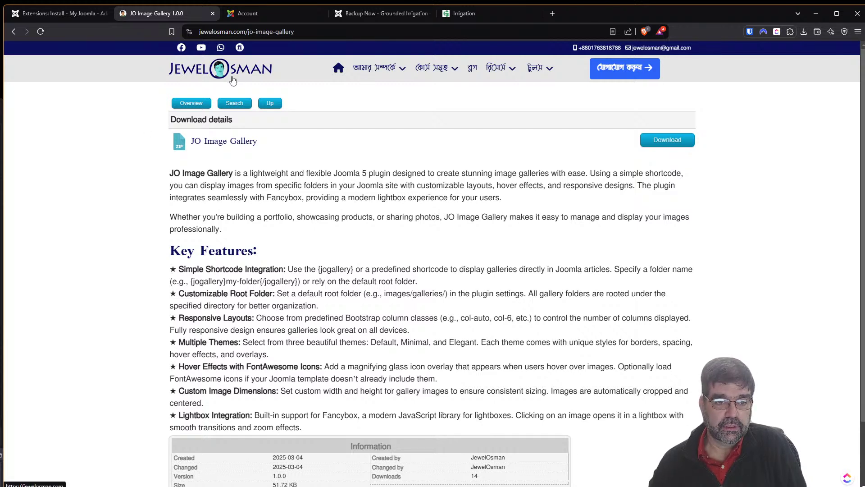
scroll(232, 182, "down", 1)
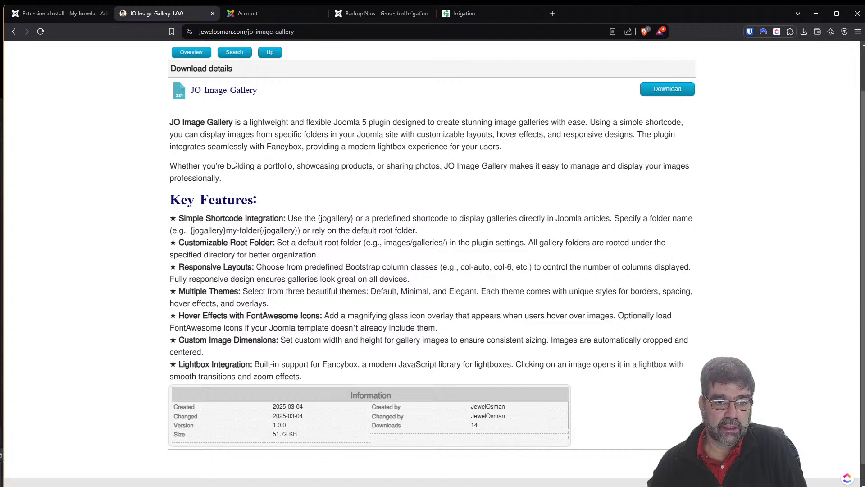
scroll(229, 180, "up", 1)
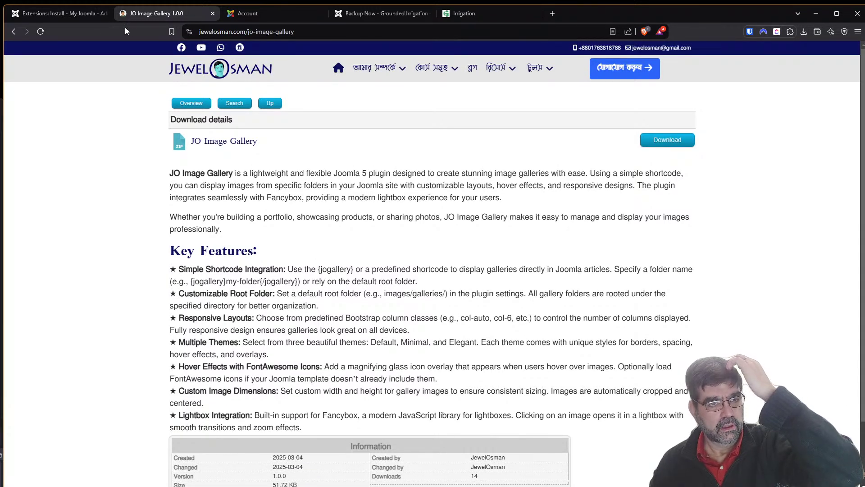
mouse_move(367, 75)
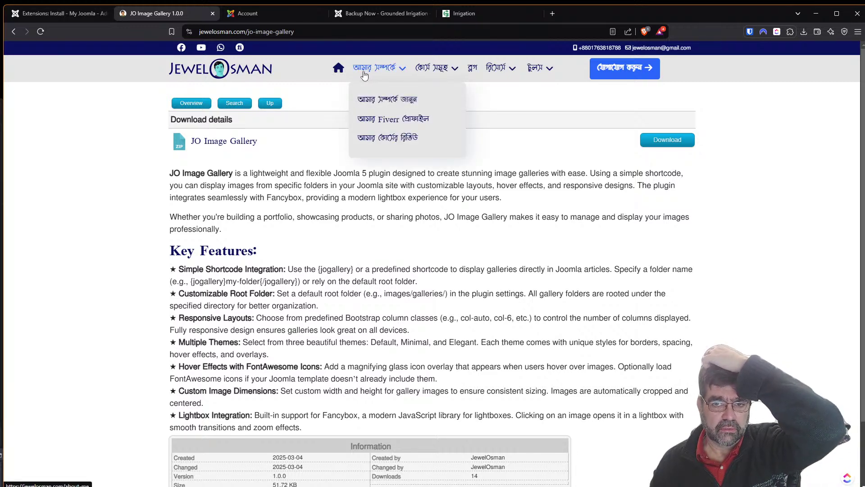
left_click(612, 34)
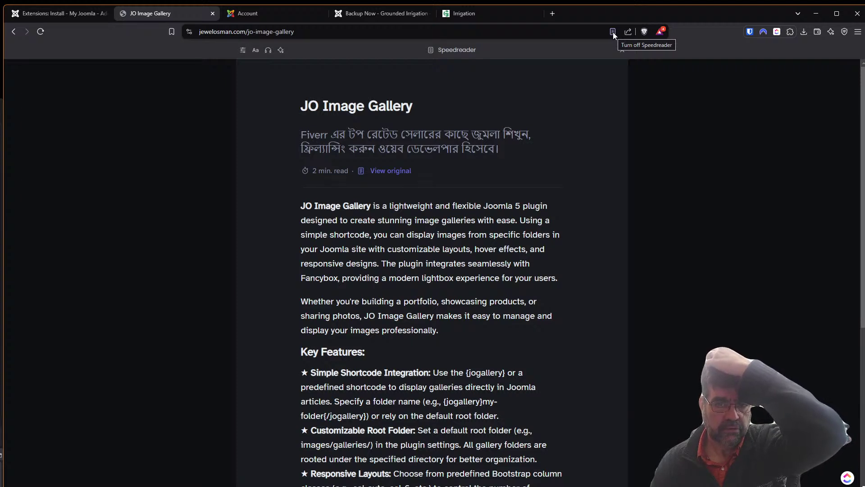
left_click(613, 32)
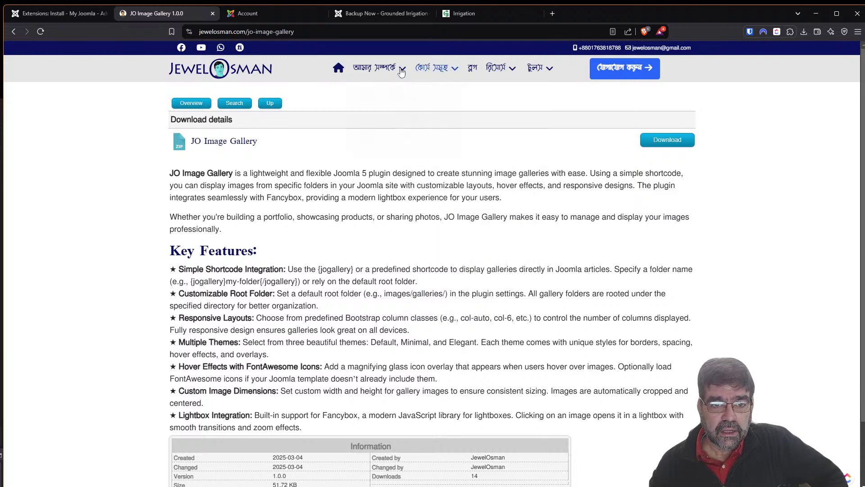
Go to About > Fiverr profile, select the ভিডিও টিউটোরিয়াল heading, and open a blank tab.
mouse_move(368, 68)
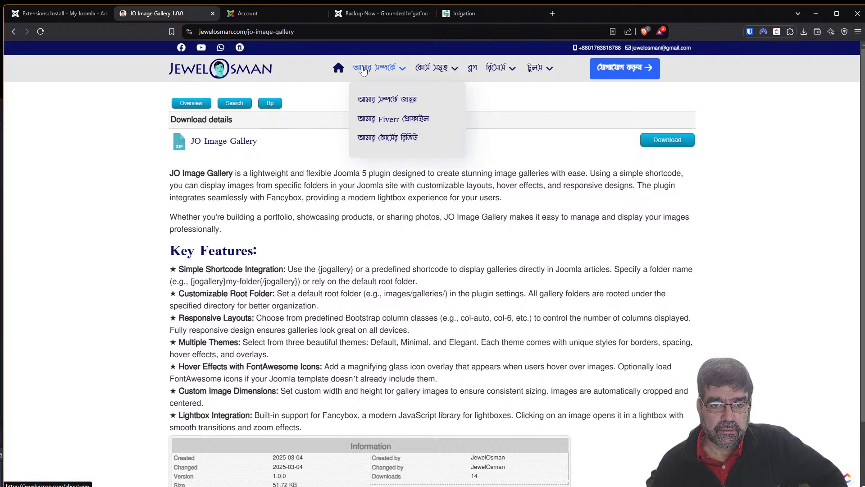
left_click(372, 124)
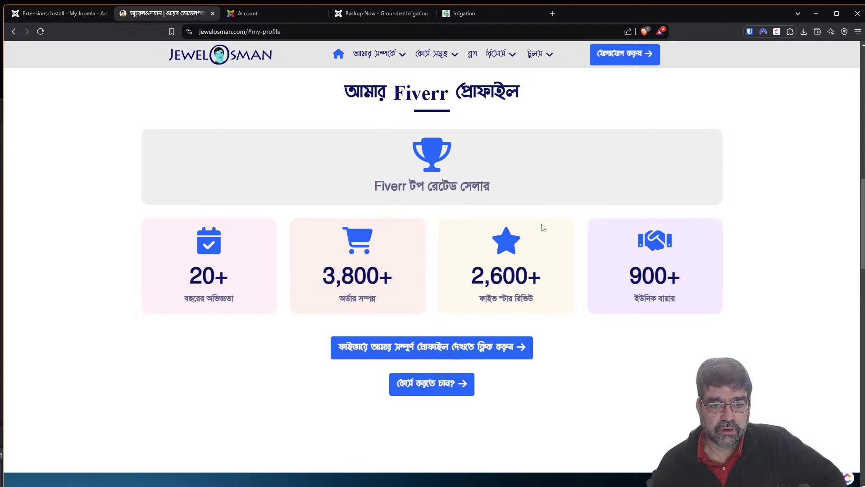
scroll(538, 235, "up", 5)
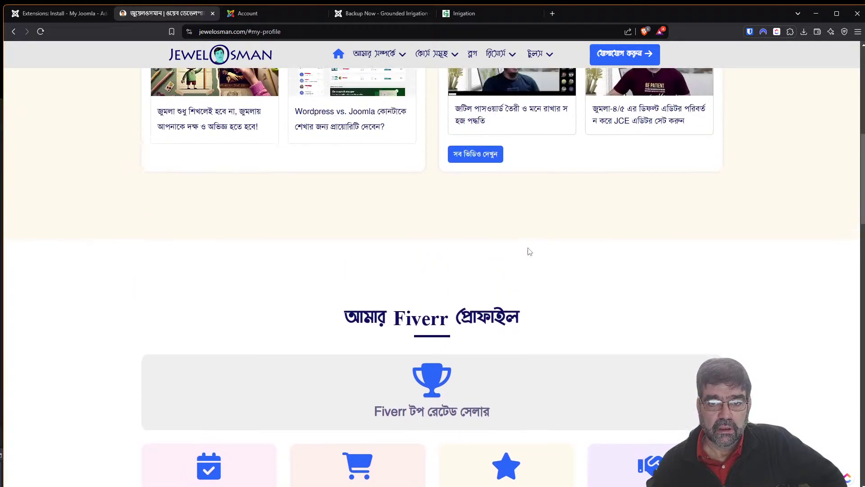
scroll(530, 251, "up", 5)
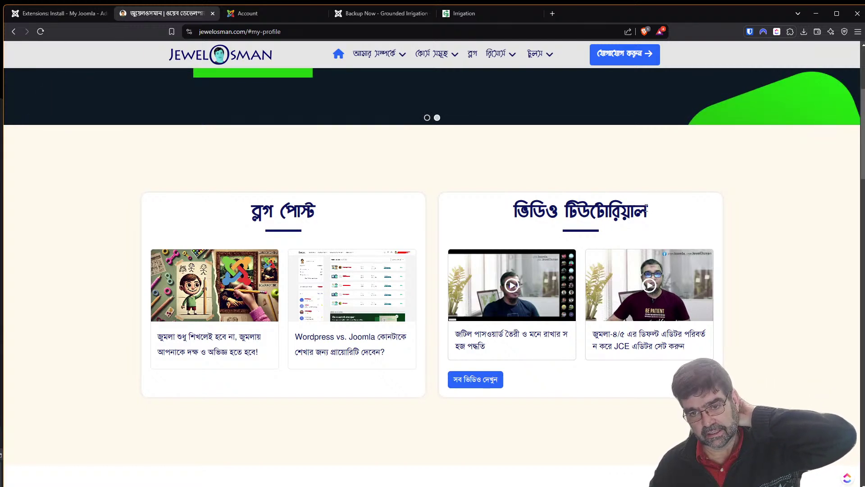
left_click_drag(648, 214, 519, 207)
key("ctrl+c")
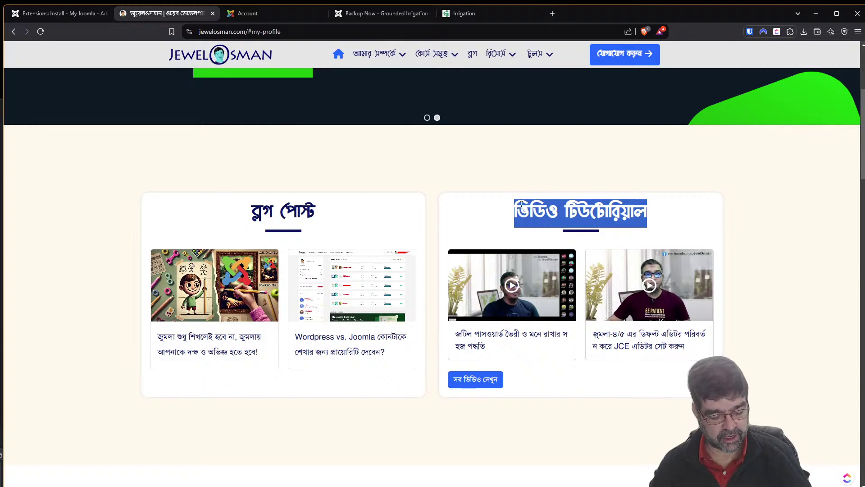
left_click(553, 13)
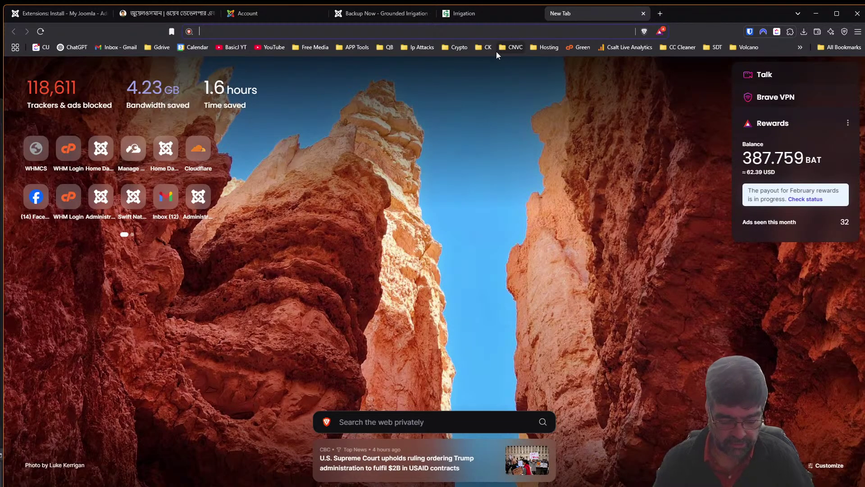
Ask Gemini what language the pasted heading ভিডিও টিউটোরিয়াল is, then return to jewelosman.com.
type("gemini.google.com/app")
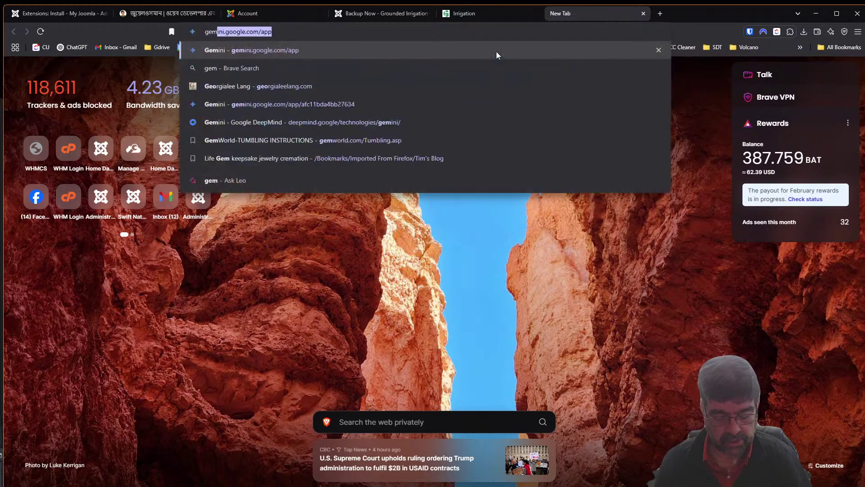
left_click(496, 52)
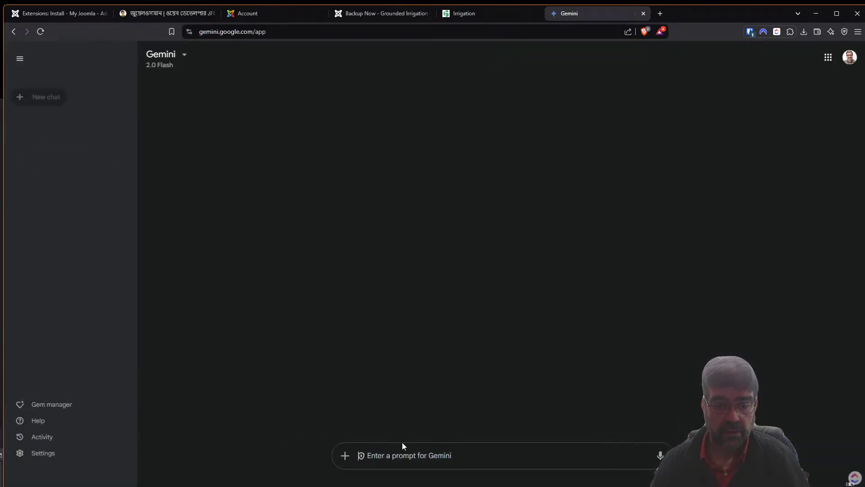
type("what is")
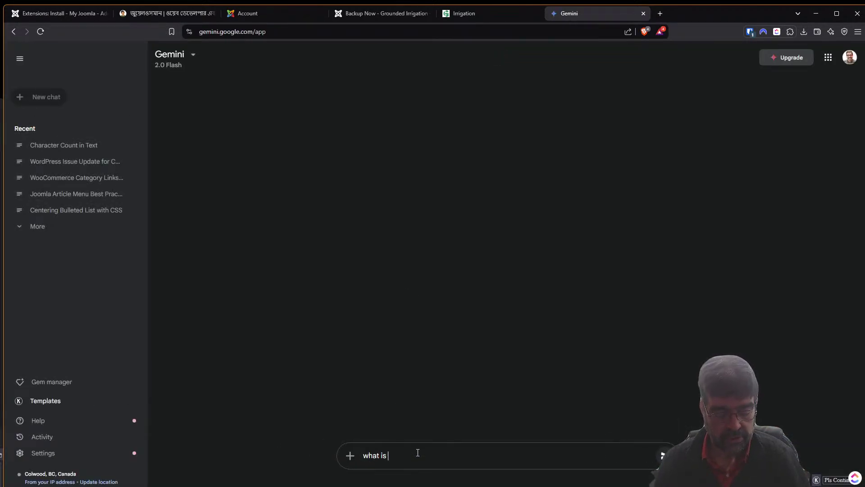
type(" thsi language")
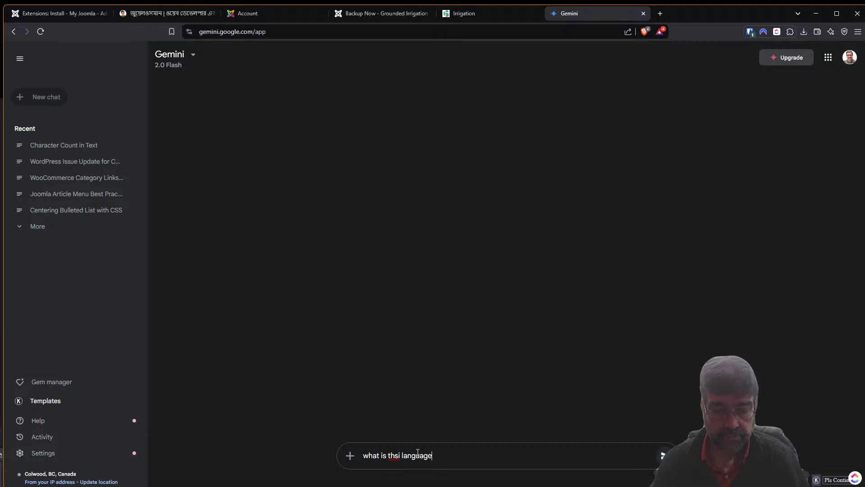
key("ctrl+v")
key("Return")
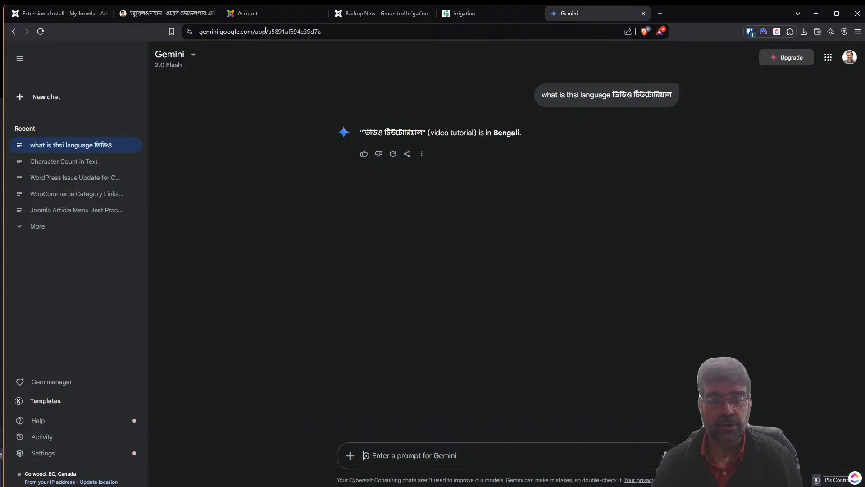
left_click(153, 13)
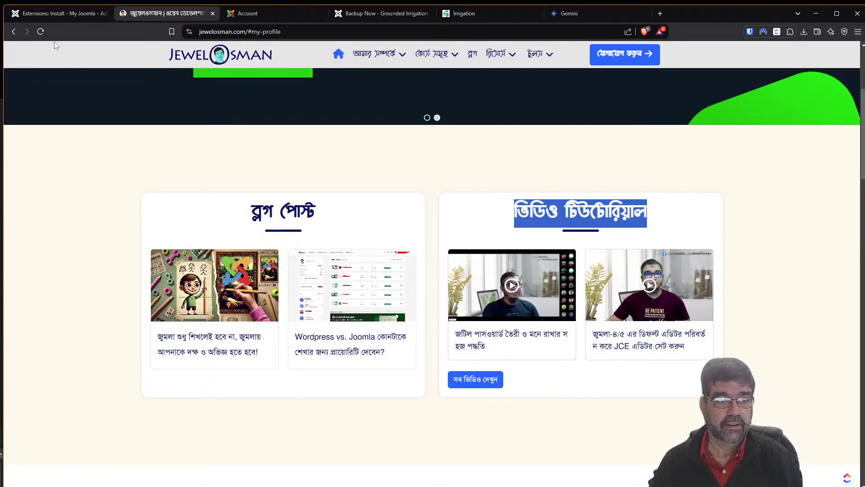
Go back to the JO Image Gallery directory listing and open its demo site.
left_click(13, 32)
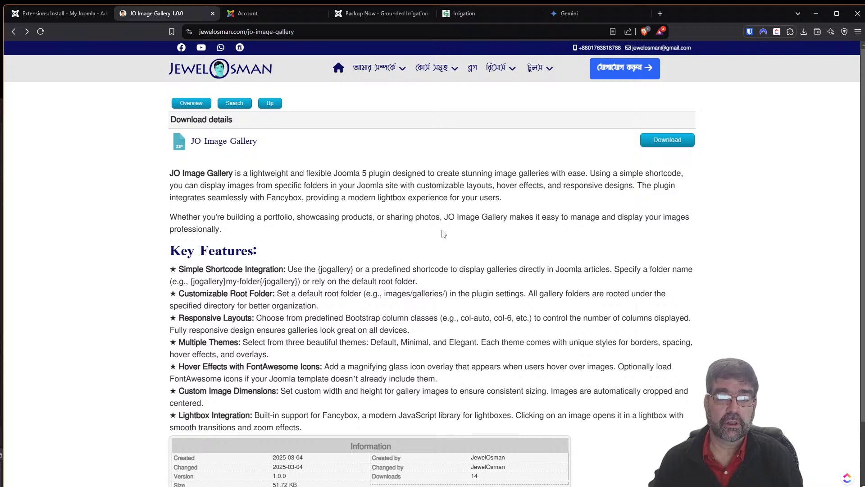
left_click(57, 15)
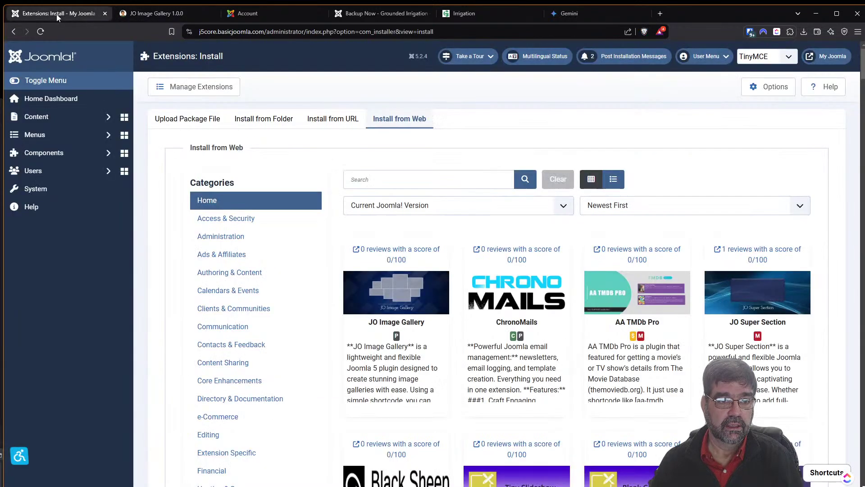
left_click(184, 13)
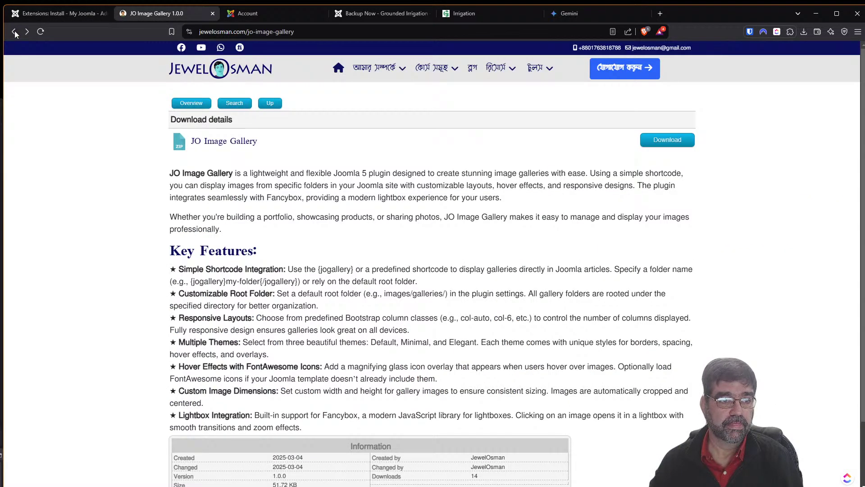
left_click(14, 33)
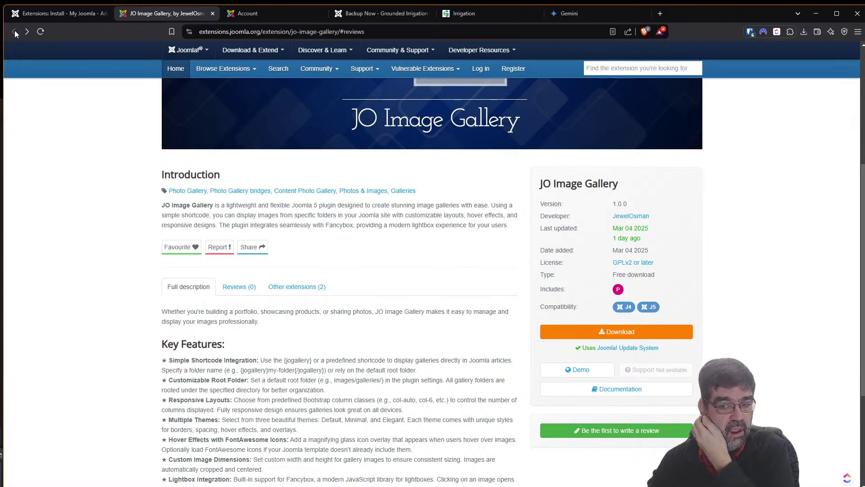
left_click(569, 372)
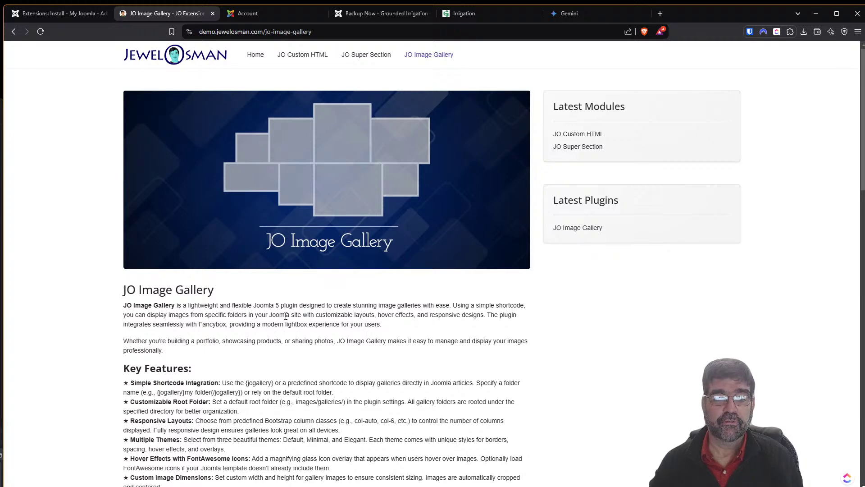
scroll(286, 316, "down", 6)
scroll(278, 318, "up", 5)
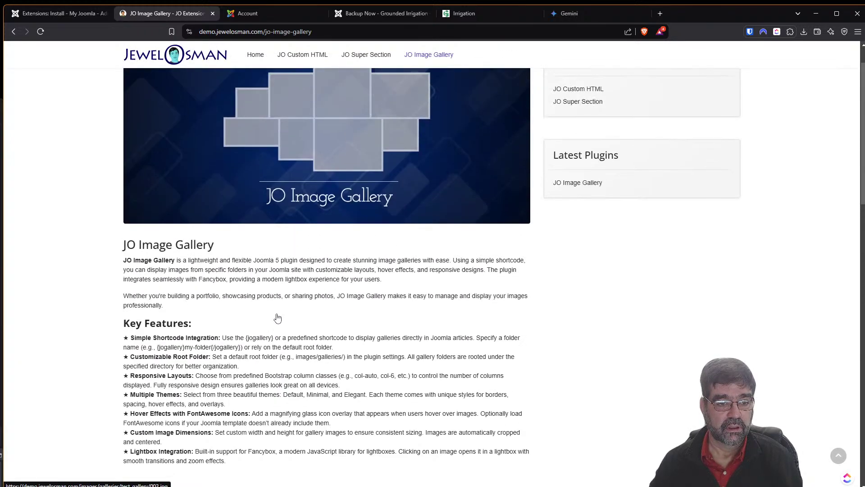
scroll(313, 286, "down", 2)
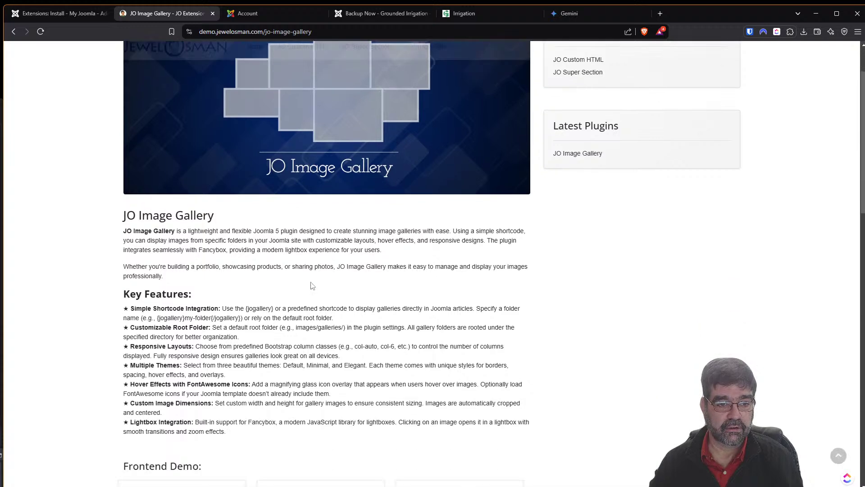
scroll(313, 286, "down", 4)
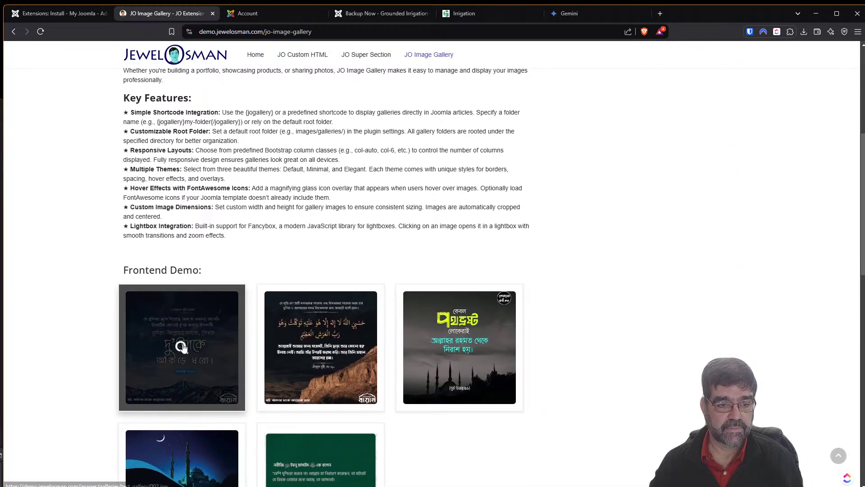
Preview the first three frontend demo gallery images enlarged in the lightbox.
left_click(182, 346)
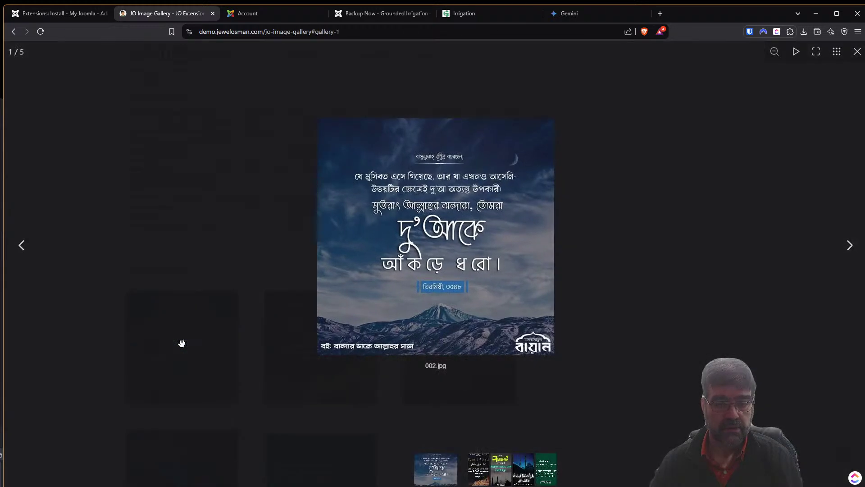
left_click(668, 324)
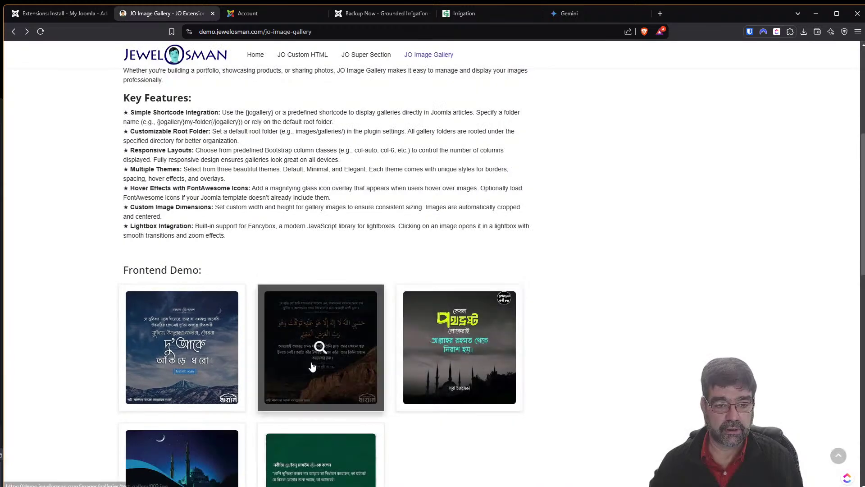
left_click(311, 362)
key("Escape")
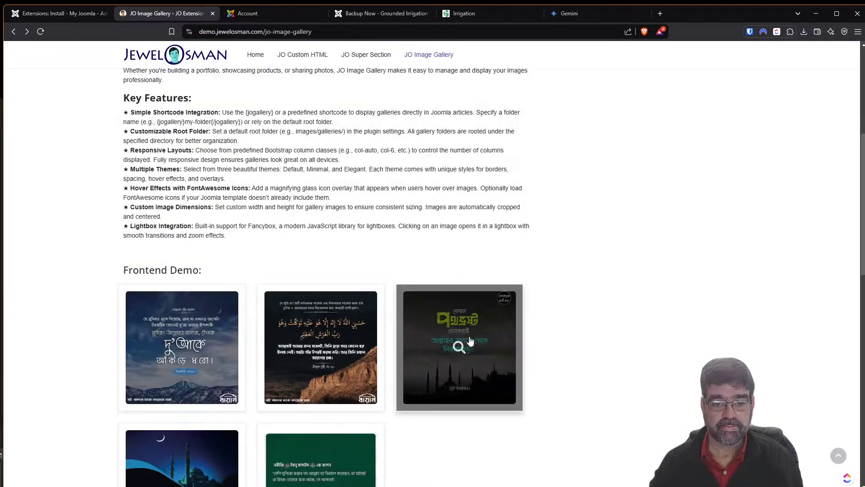
left_click(468, 336)
left_click(724, 334)
Scroll through the JO Image Gallery backend settings on the demo page.
scroll(425, 347, "down", 3)
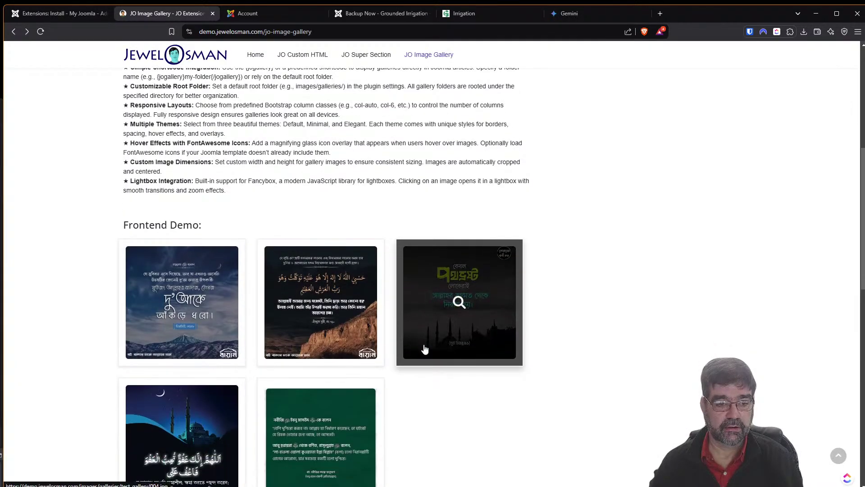
scroll(437, 366, "down", 8)
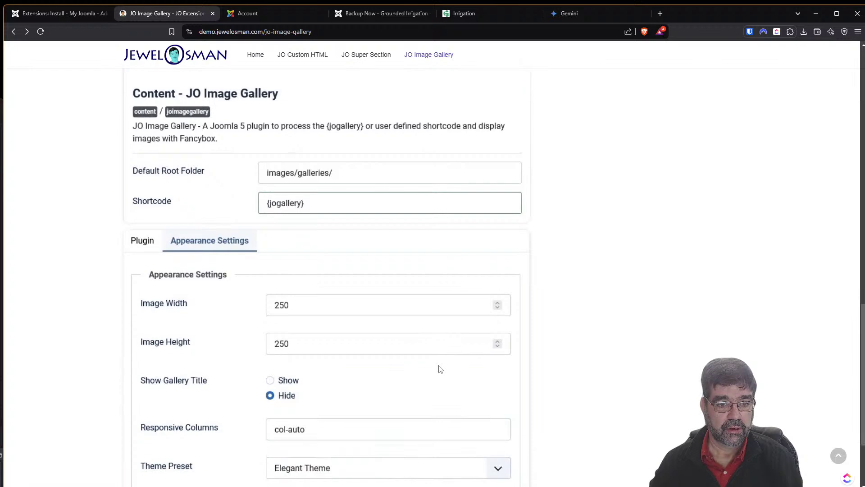
scroll(439, 367, "down", 2)
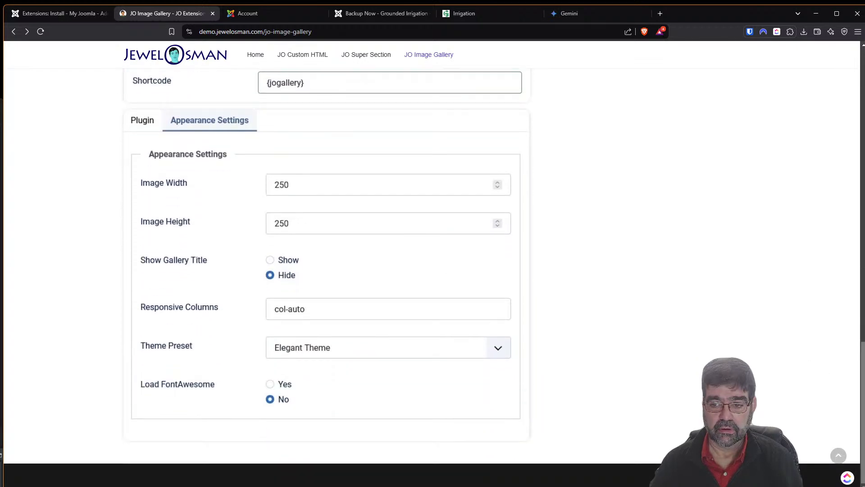
scroll(440, 367, "up", 8)
scroll(439, 367, "up", 11)
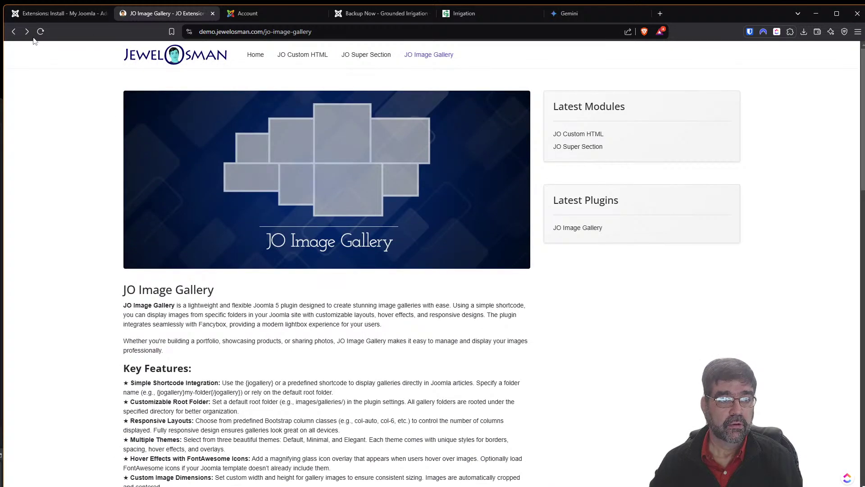
From Install from Web, open the ChronoMails directory listing in a new tab.
left_click(35, 17)
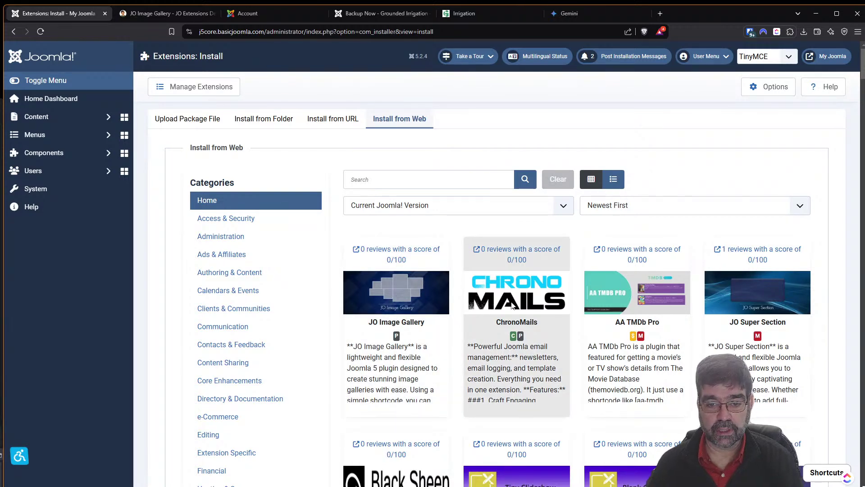
right_click(538, 269)
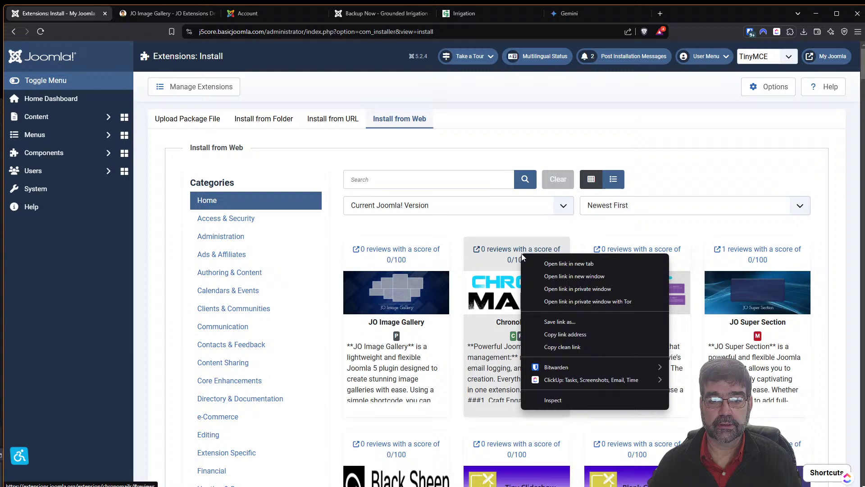
left_click(544, 262)
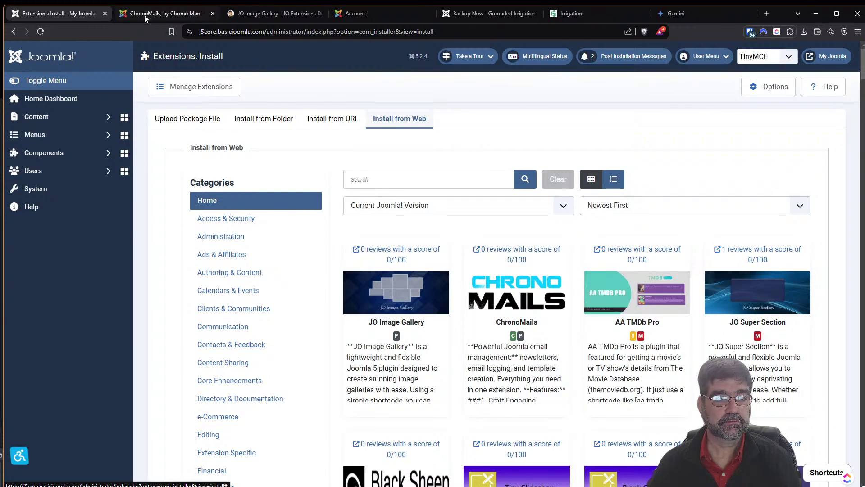
left_click(145, 14)
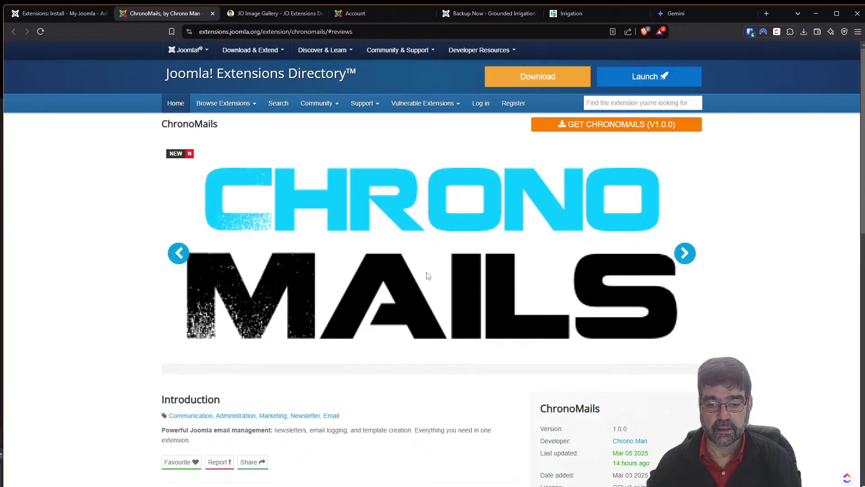
Read the ChronoMails description and features, then go to its download page.
scroll(428, 279, "down", 3)
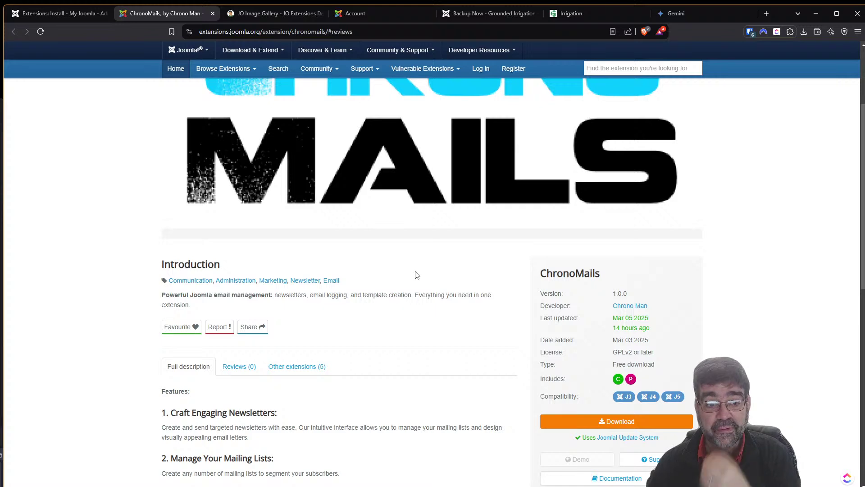
scroll(415, 274, "down", 2)
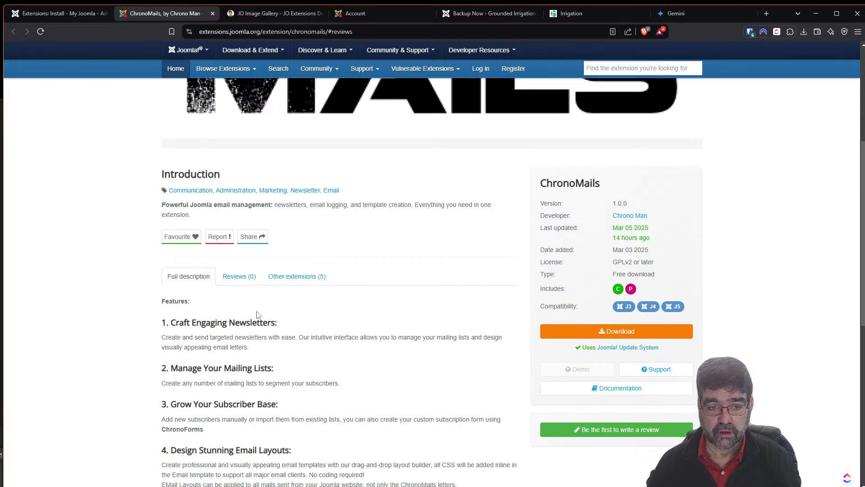
scroll(246, 360, "down", 2)
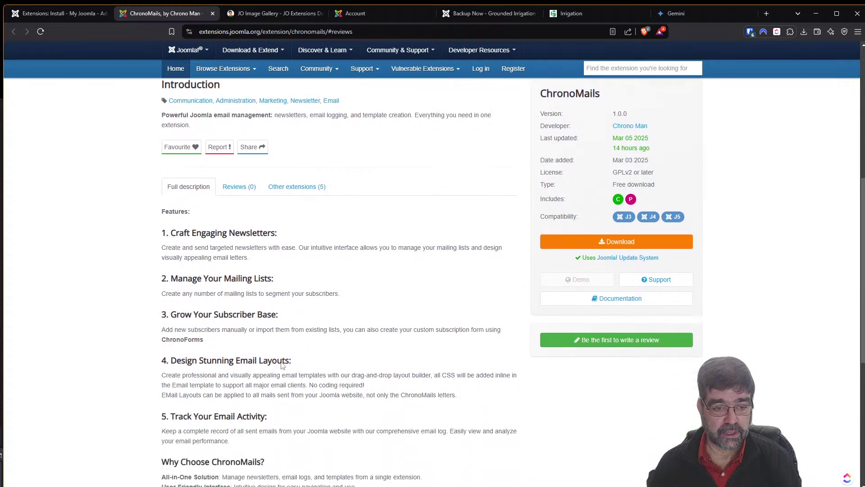
scroll(194, 311, "down", 2)
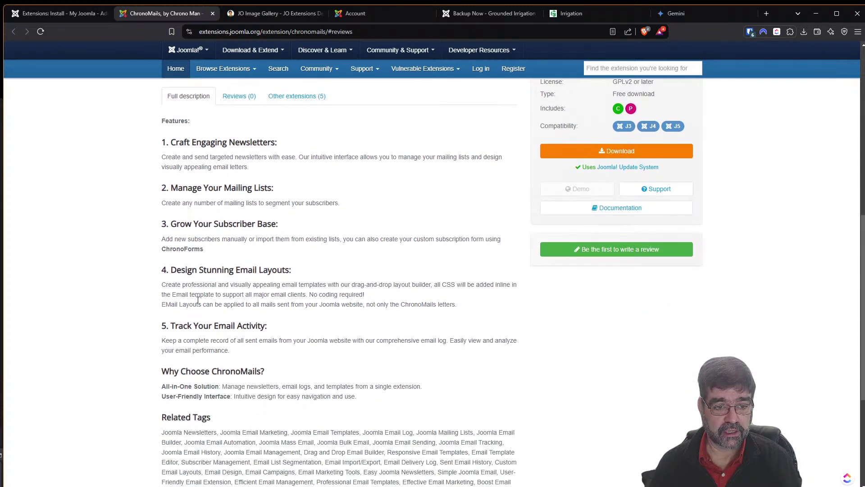
scroll(197, 284, "down", 2)
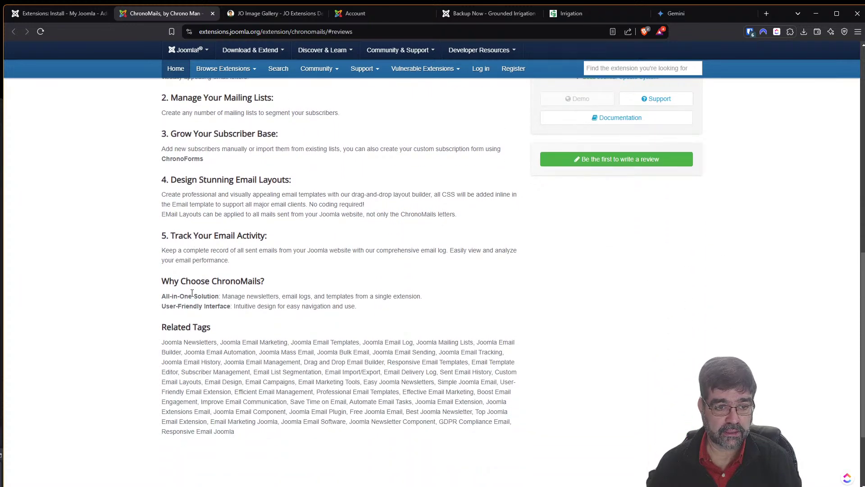
scroll(468, 365, "up", 5)
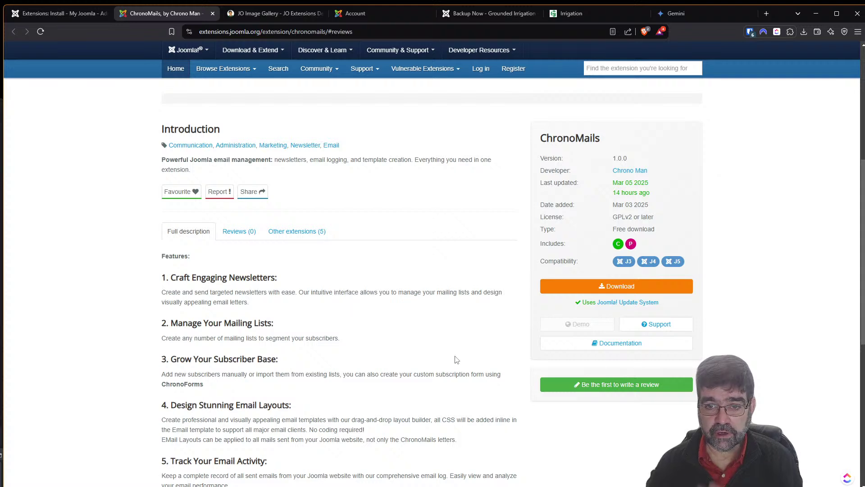
left_click(611, 286)
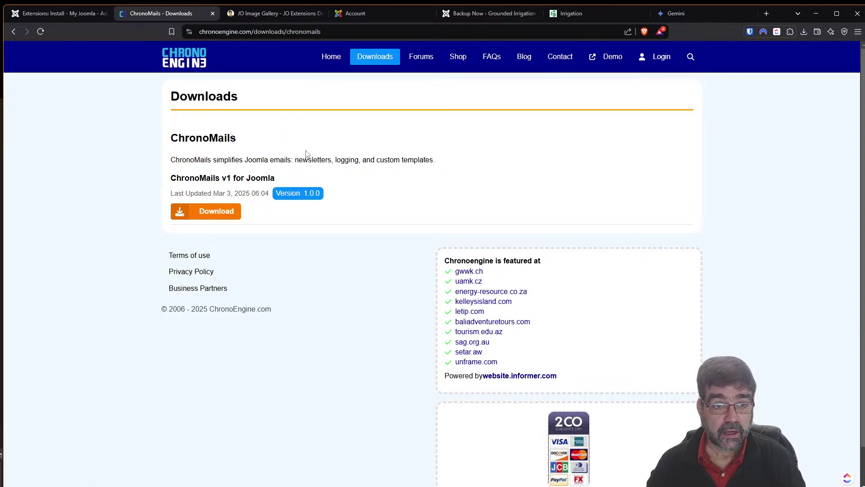
Review the ChronoMails Downloads page, then browse ChronoEngine's ChronoForms FAQ subcategories.
scroll(411, 216, "down", 1)
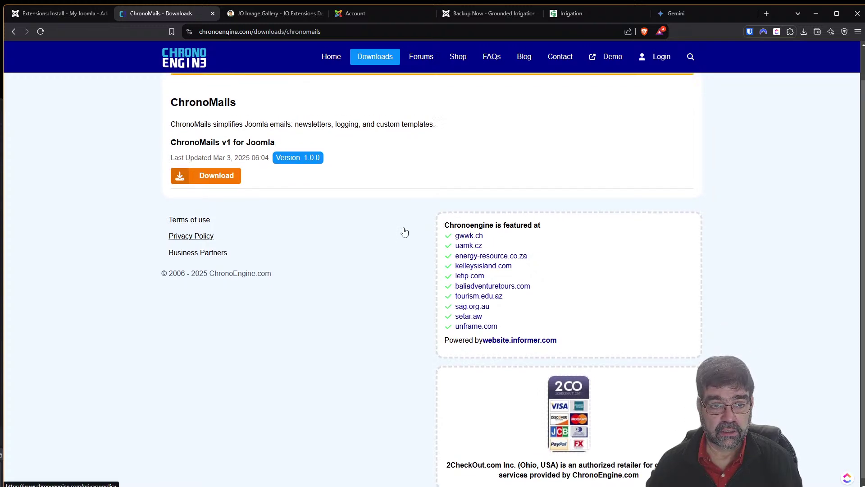
scroll(404, 230, "up", 1)
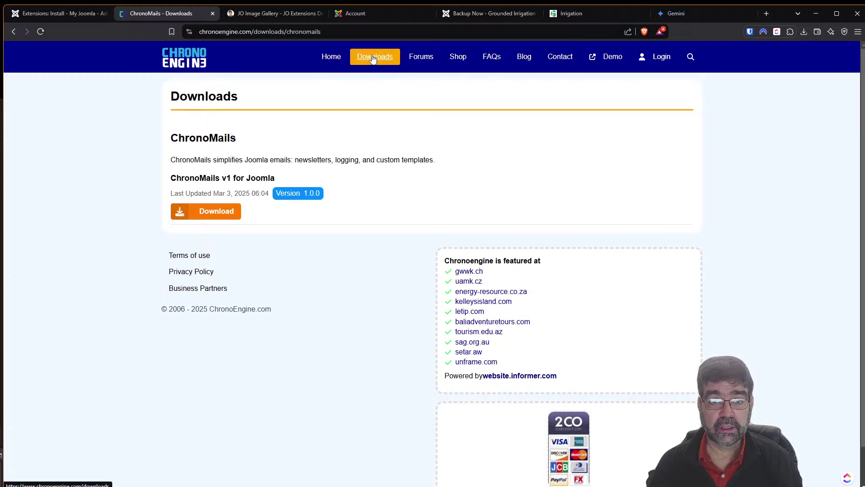
left_click(484, 62)
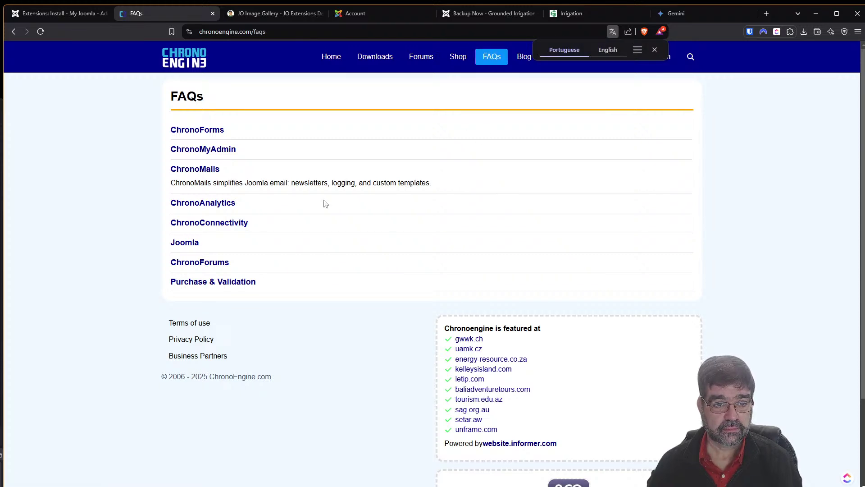
left_click(192, 130)
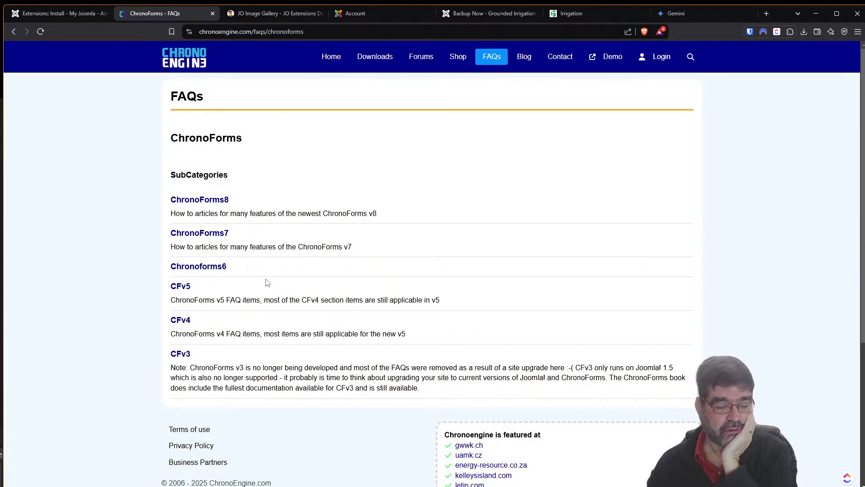
scroll(262, 298, "down", 3)
scroll(257, 319, "up", 1)
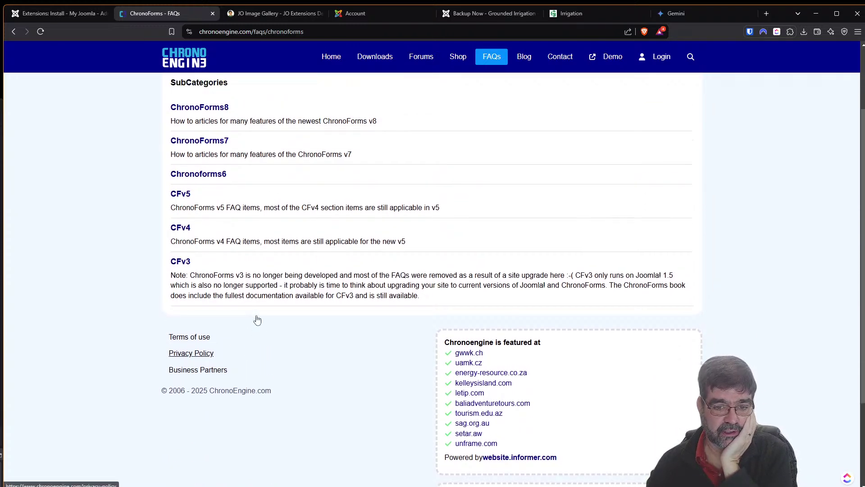
scroll(257, 320, "up", 2)
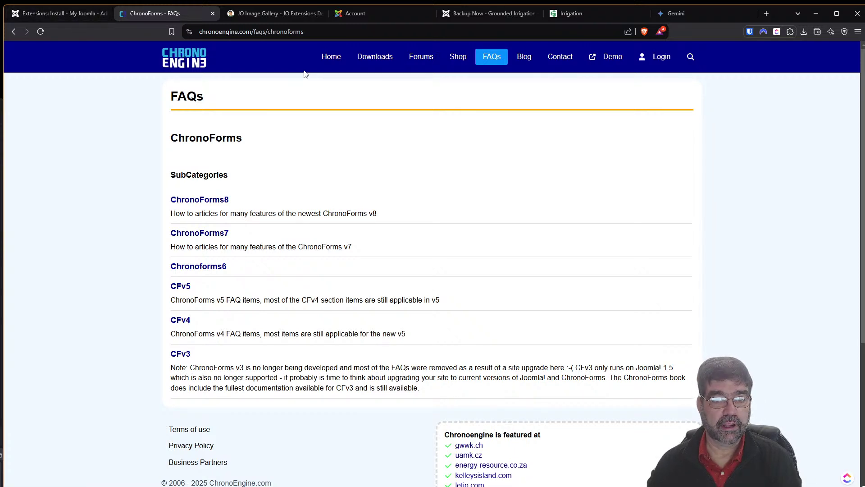
From Install from Web, open AA TMDb Pro's listing in a new tab and read its introduction.
left_click(59, 13)
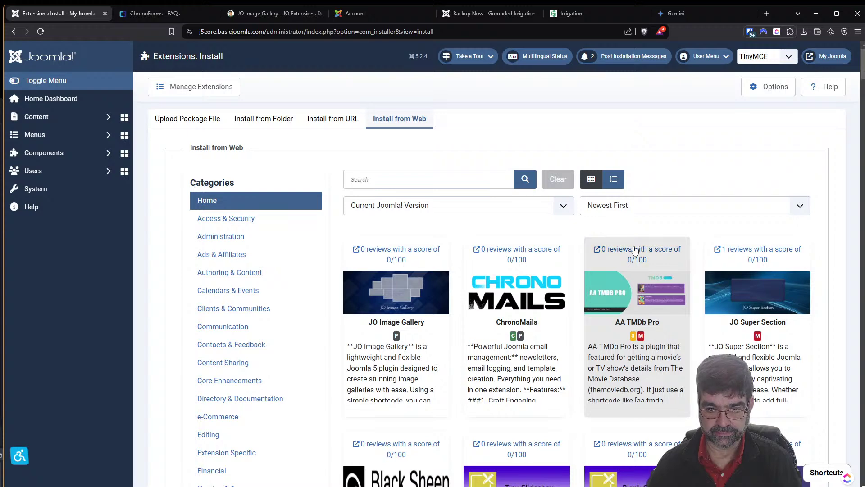
right_click(630, 249)
left_click(667, 256)
left_click(218, 14)
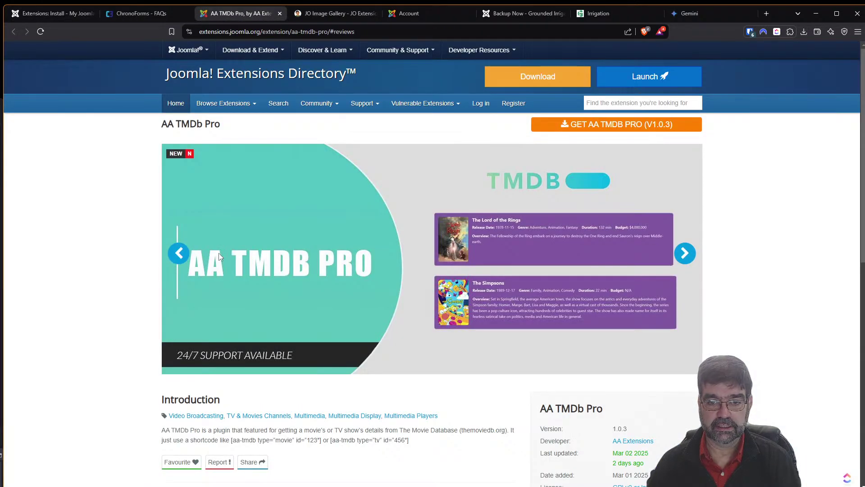
scroll(221, 260, "down", 2)
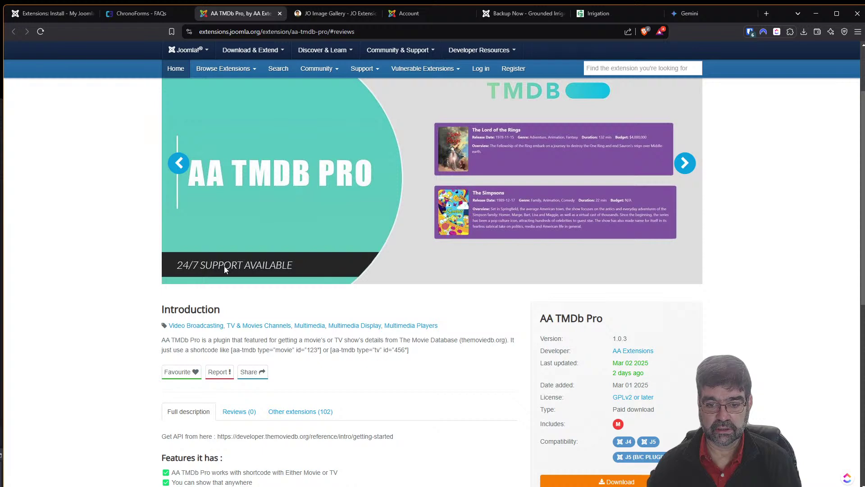
scroll(392, 338, "down", 1)
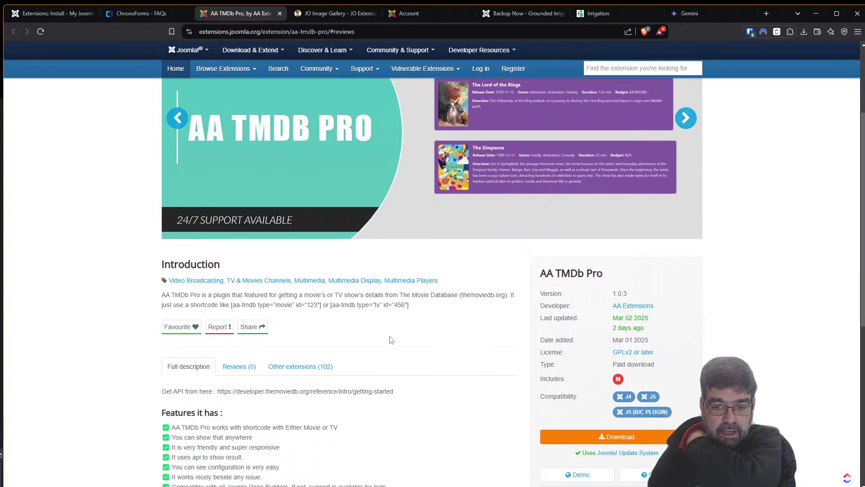
scroll(496, 370, "down", 1)
Open the AA TMDb Pro live demo and browse the Starting Over and The Simpsons entries.
left_click(575, 431)
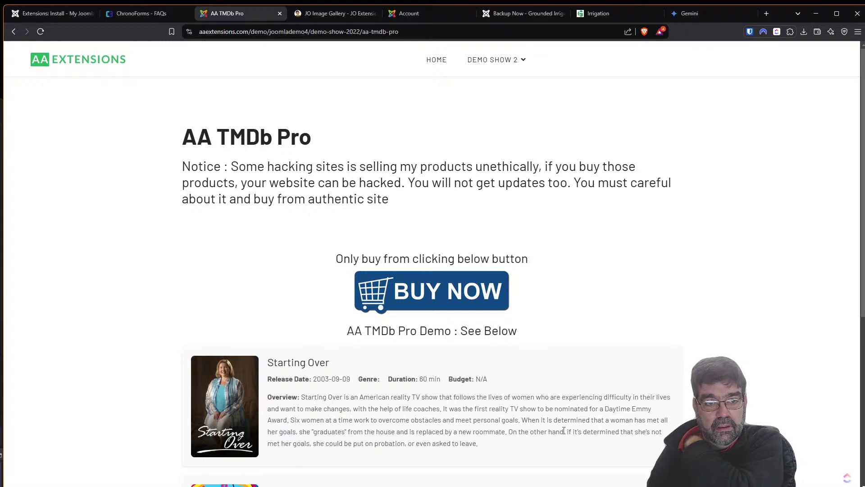
scroll(268, 259, "down", 4)
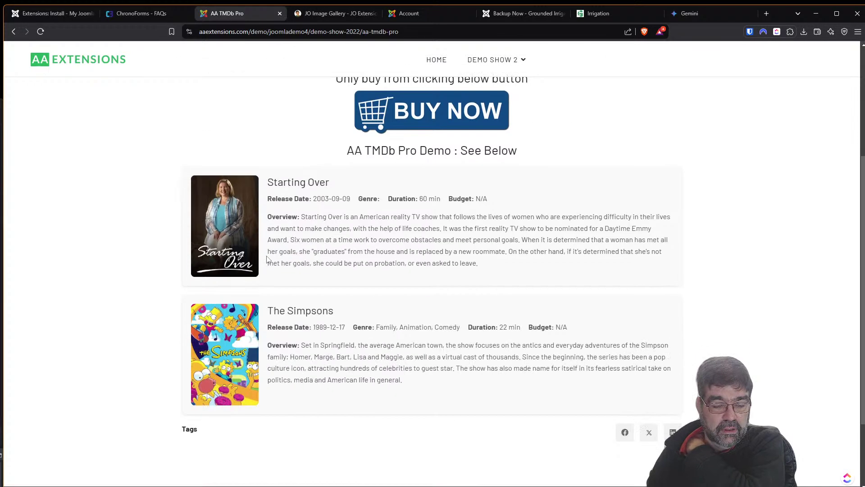
scroll(267, 259, "up", 3)
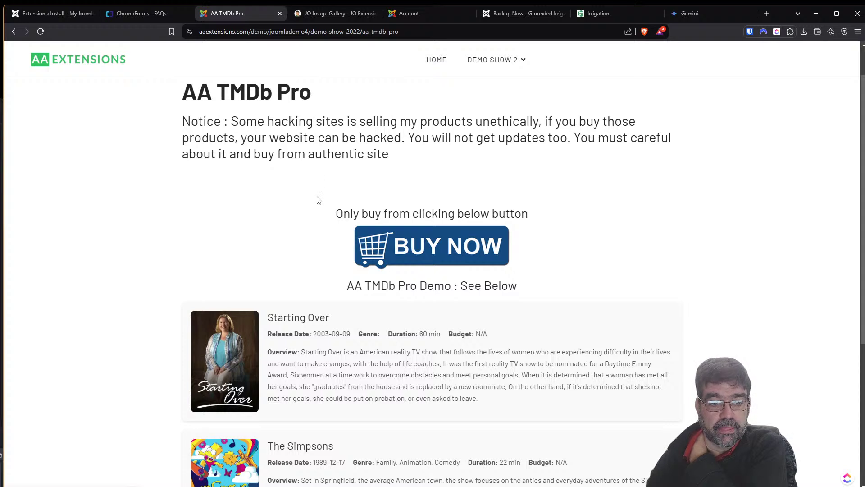
scroll(251, 218, "down", 3)
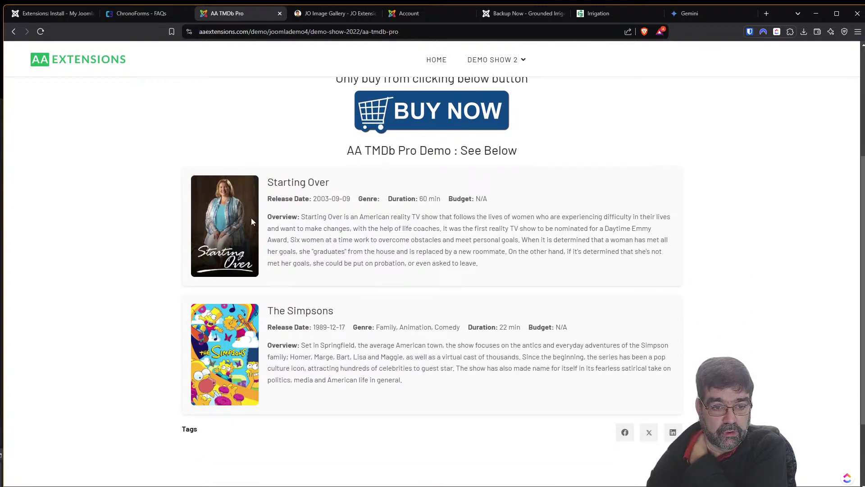
scroll(250, 218, "down", 2)
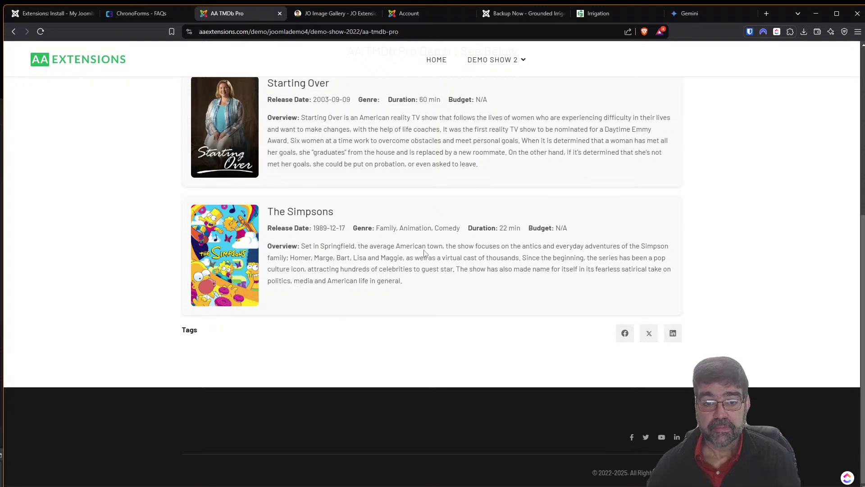
scroll(425, 253, "up", 1)
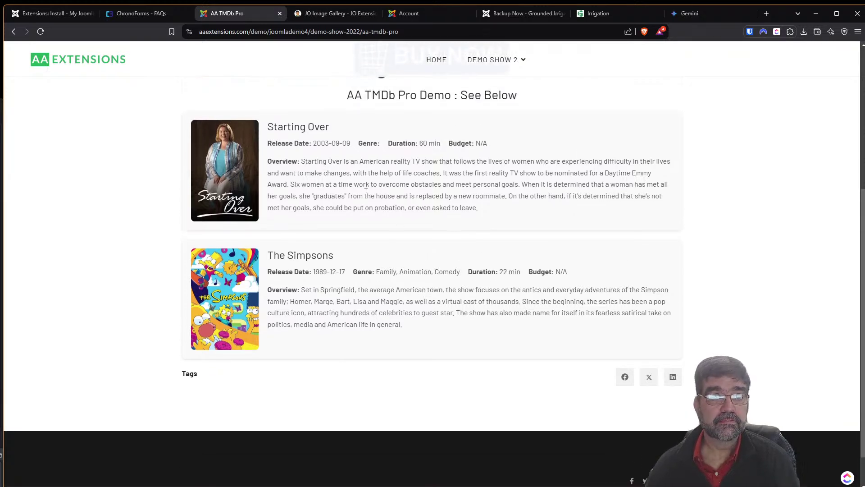
Back on the AA TMDb Pro listing, read its Features, Supported Platform and How to use sections.
left_click(13, 34)
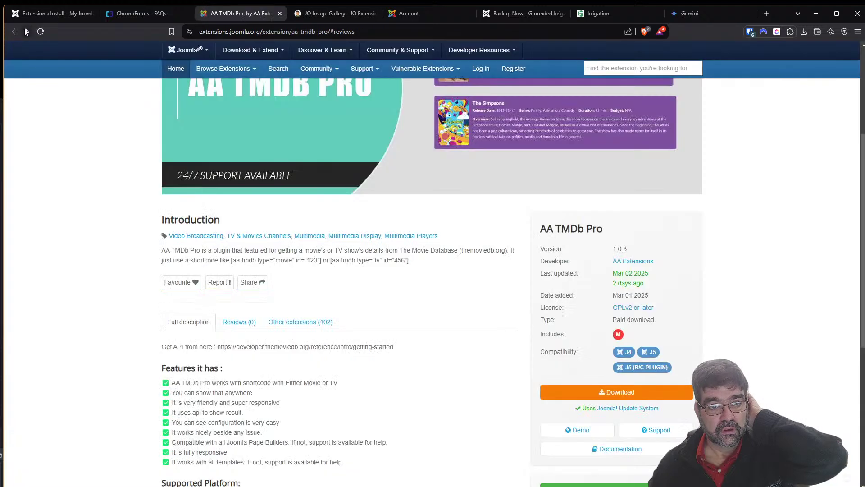
scroll(382, 284, "down", 3)
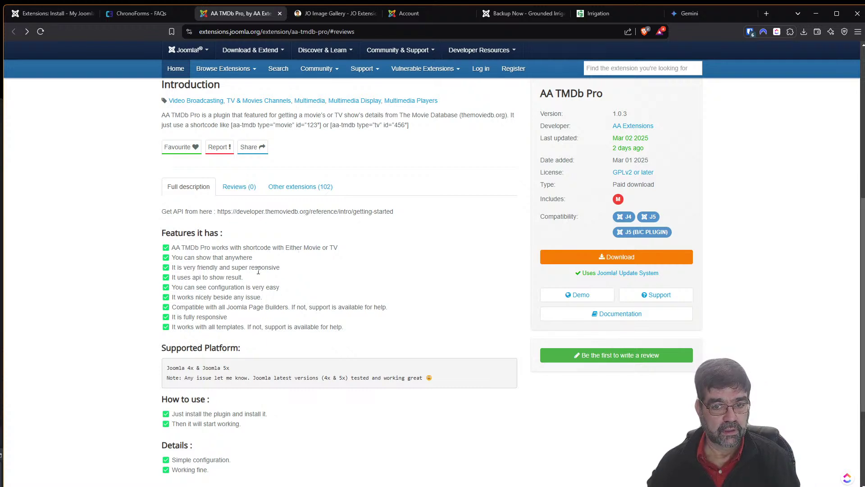
scroll(252, 288, "down", 2)
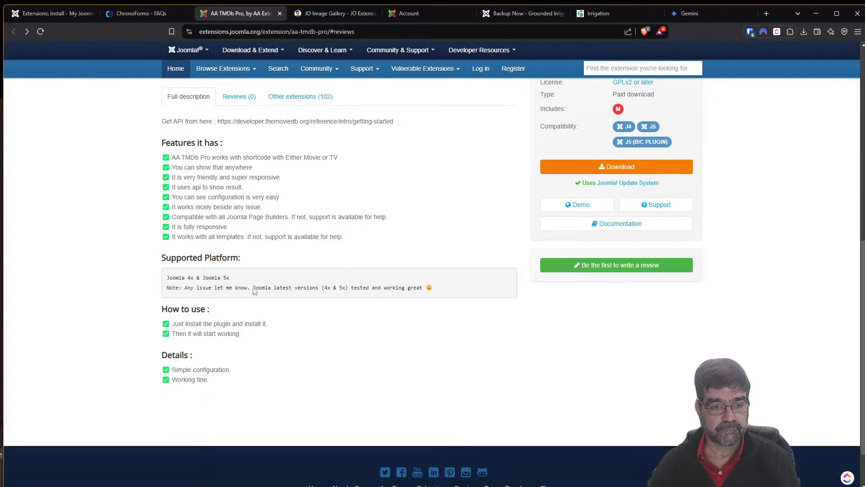
scroll(251, 291, "up", 5)
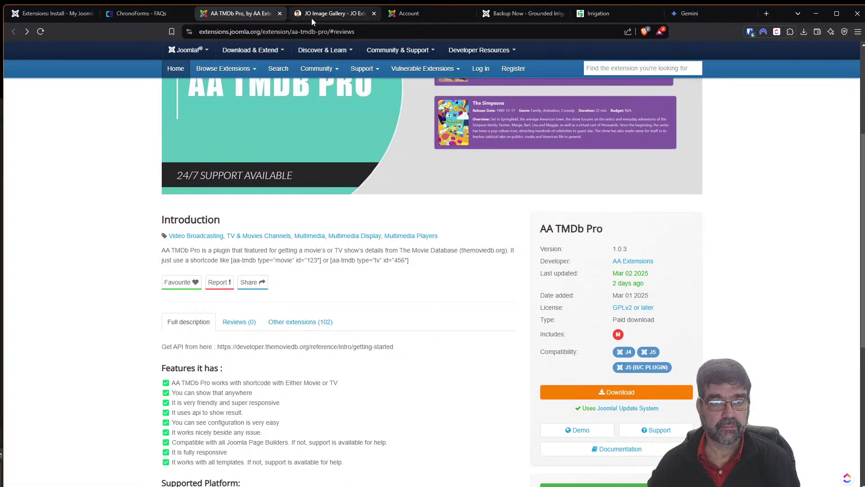
scroll(566, 381, "down", 1)
Open the AA TMDb Pro demo in a new tab, browse it, then start a blank tab.
right_click(559, 385)
left_click(583, 394)
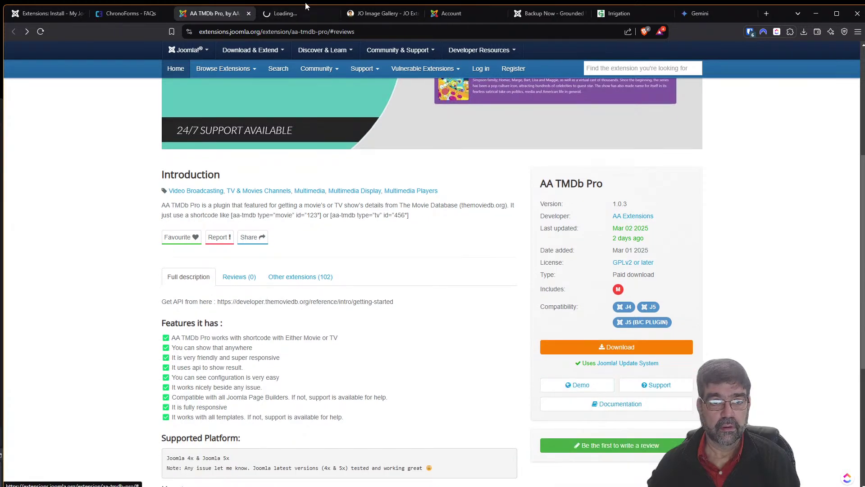
left_click(295, 13)
scroll(239, 246, "down", 3)
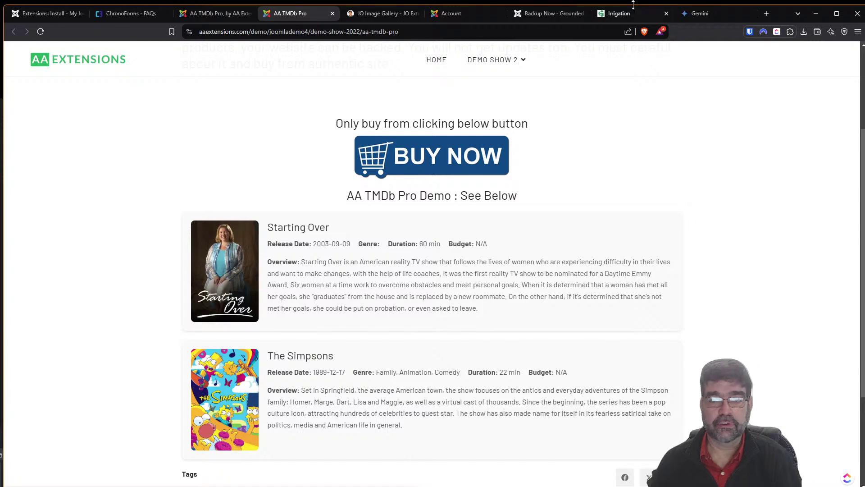
left_click(767, 14)
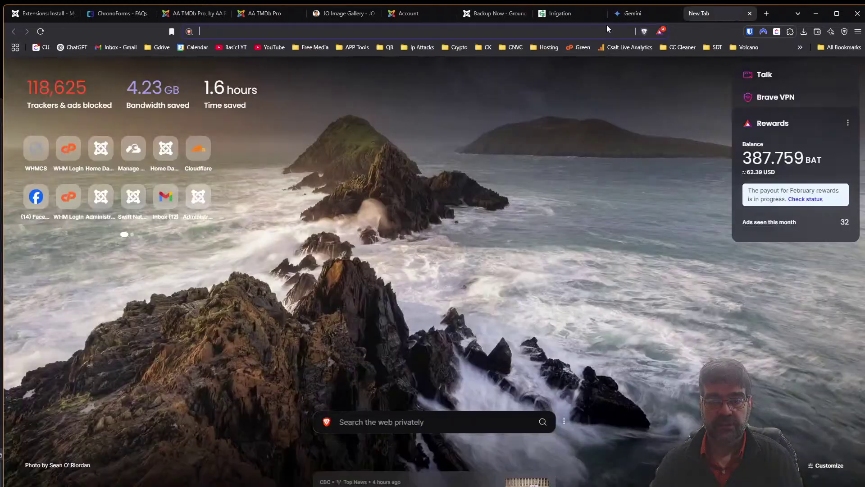
On IMDb, search for the actor and view his profile and the film Don't Look Away.
type("imdb")
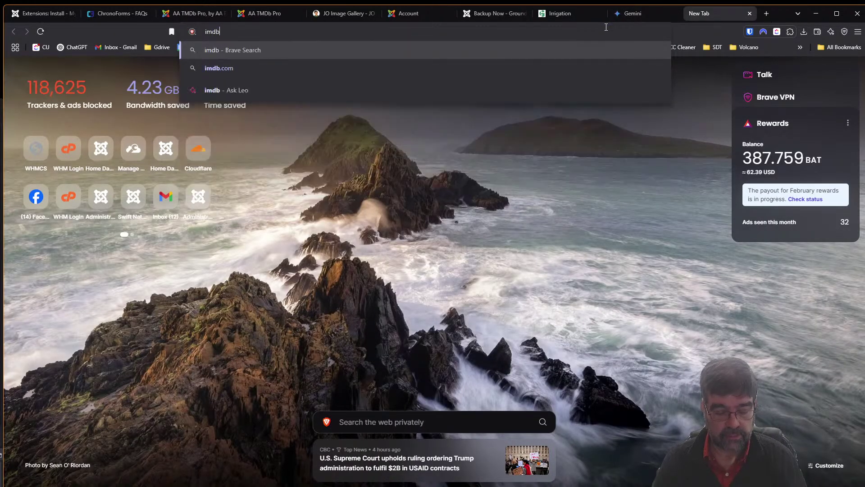
key("Down")
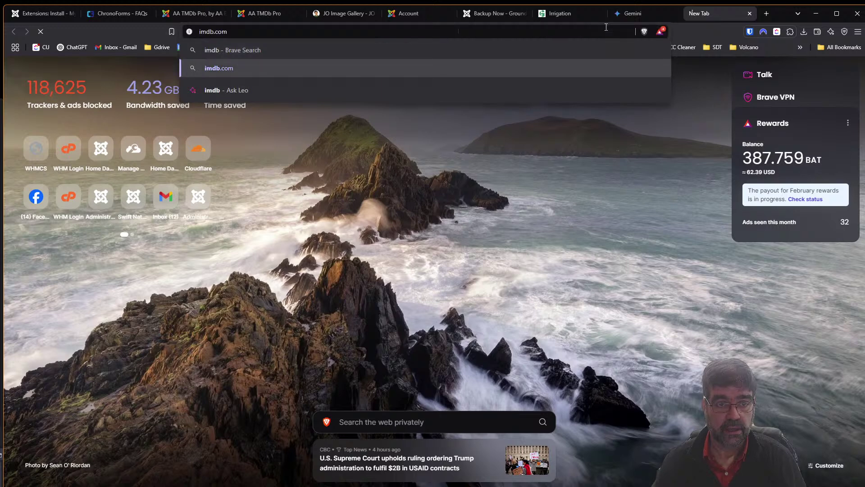
key("Return")
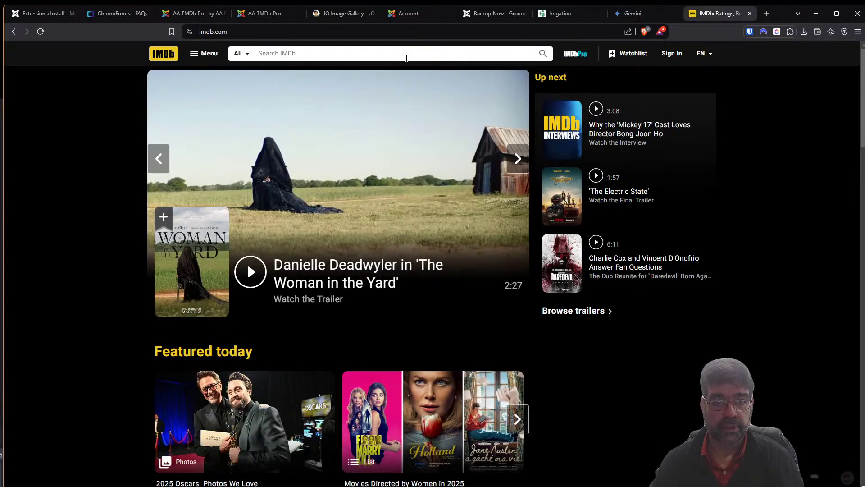
left_click(406, 55)
type("dave ")
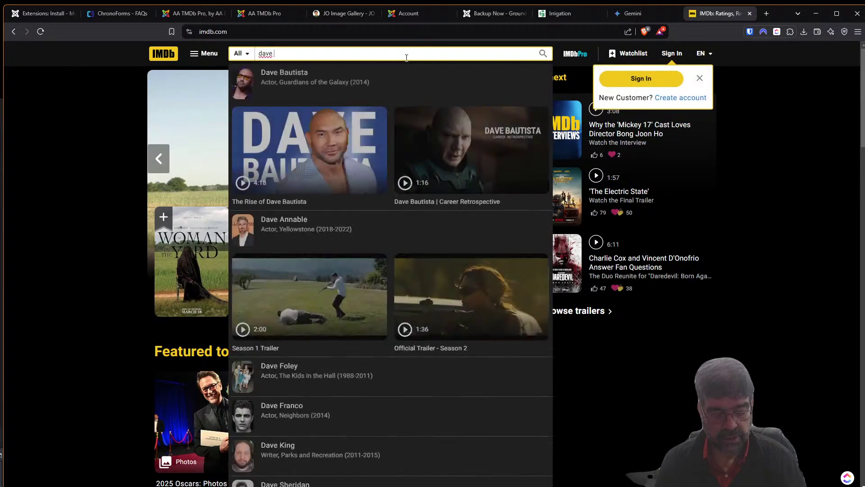
type("reasid")
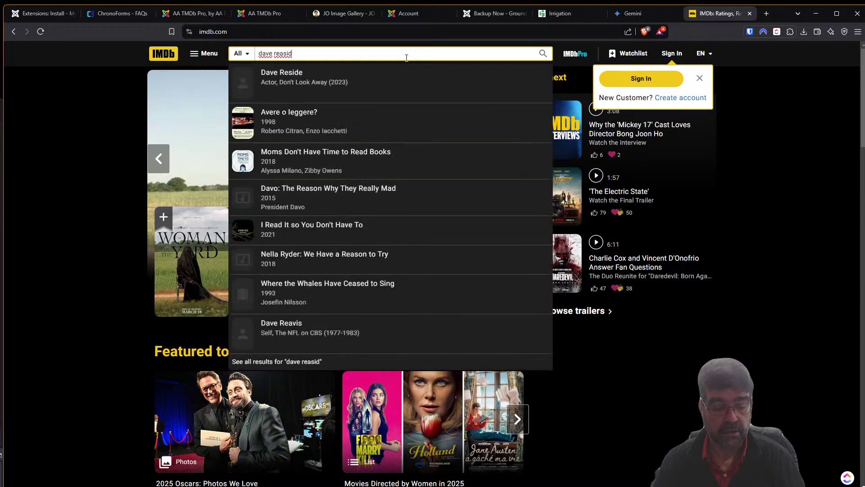
type("e")
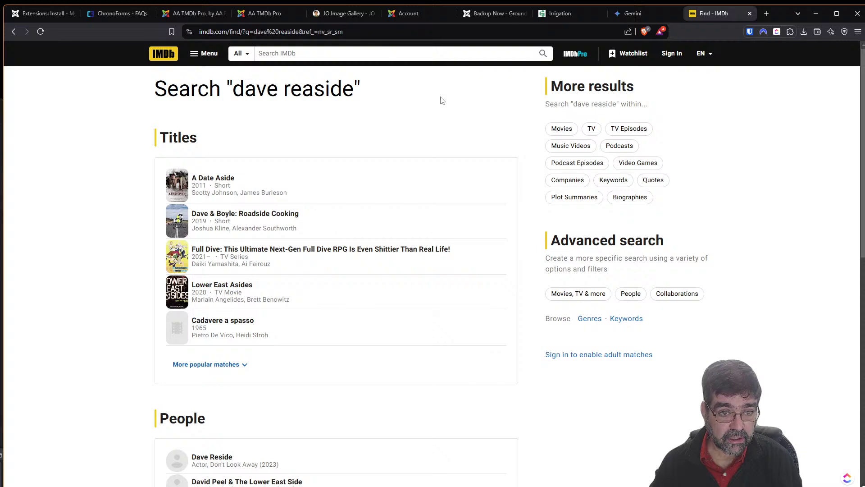
scroll(414, 125, "down", 5)
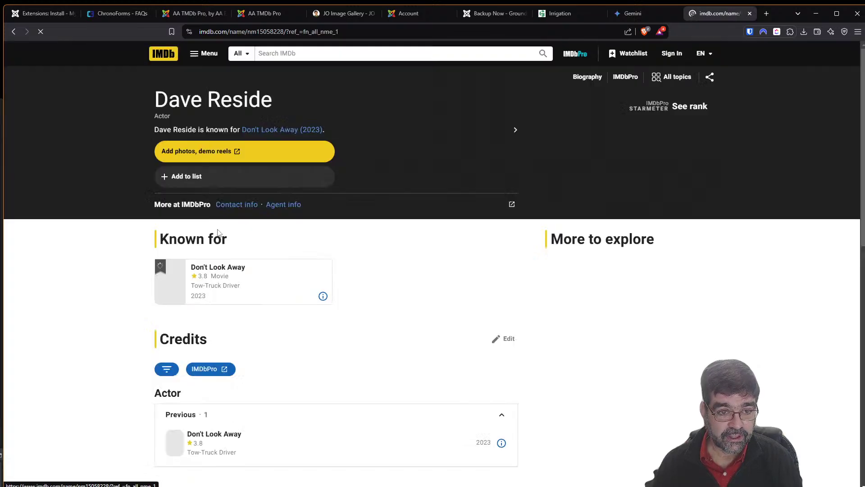
scroll(344, 211, "down", 3)
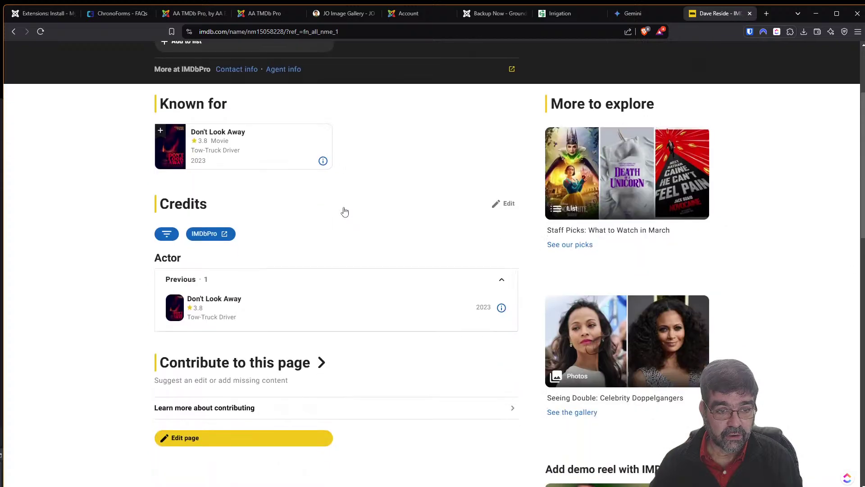
scroll(175, 153, "up", 2)
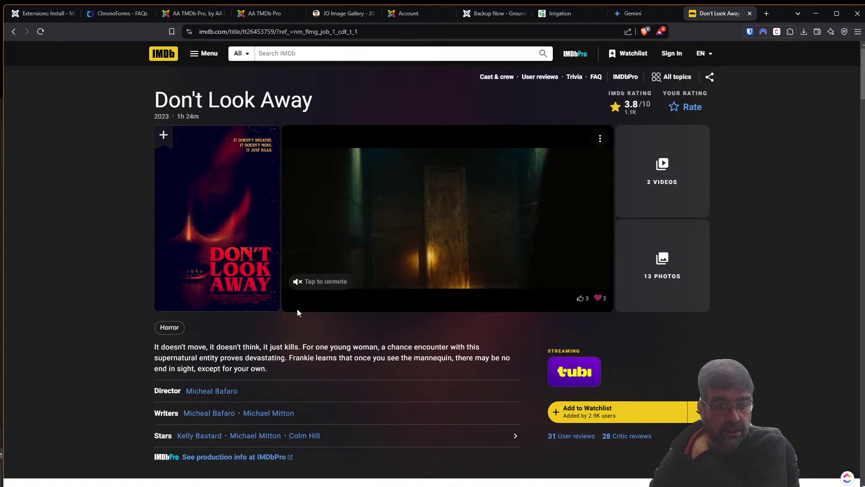
scroll(296, 310, "down", 3)
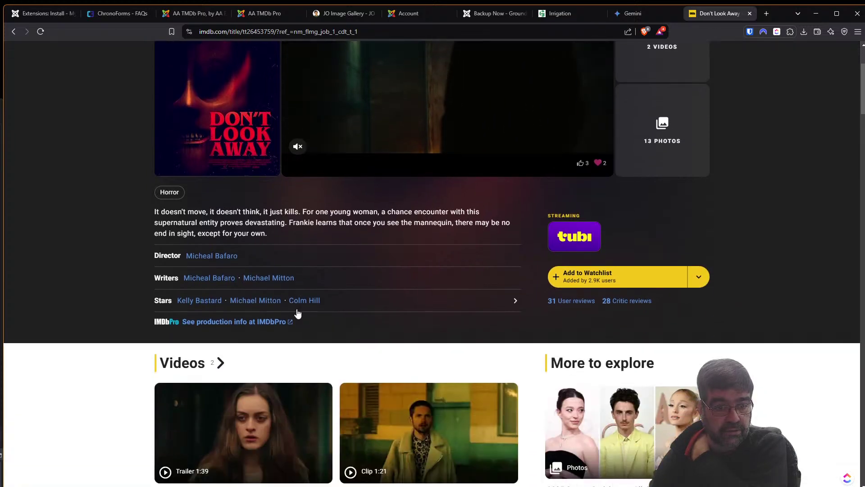
left_click(27, 32)
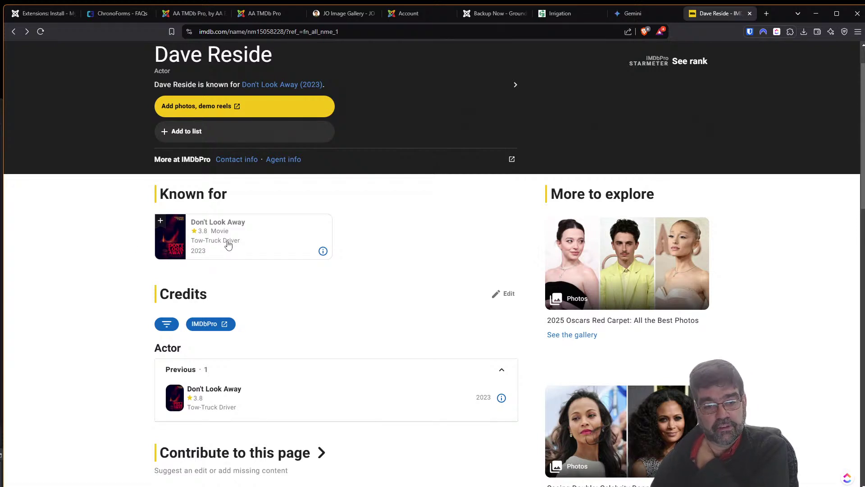
scroll(228, 244, "down", 2)
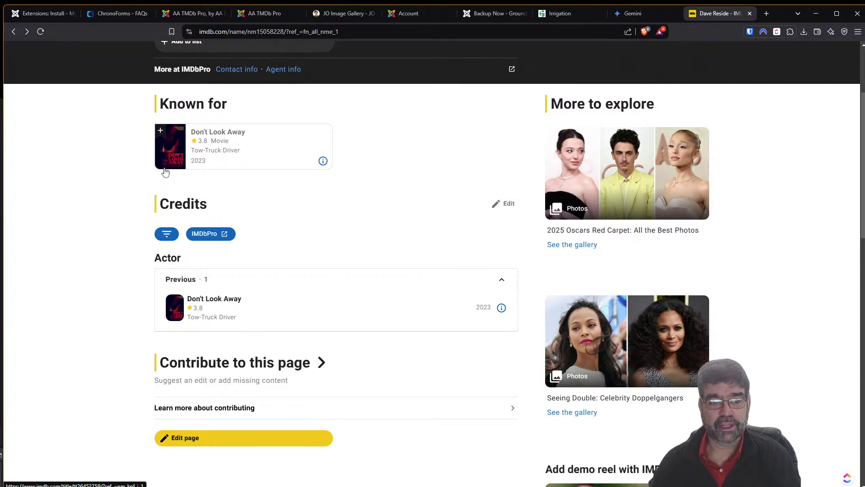
scroll(322, 201, "up", 3)
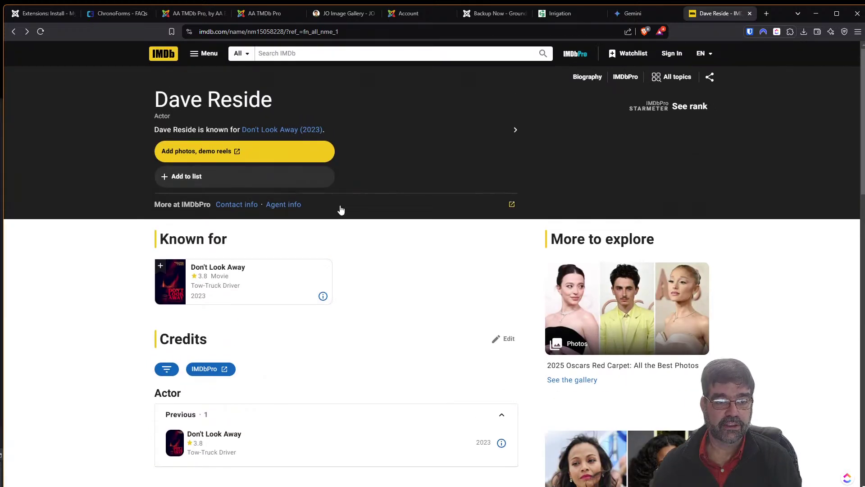
Search IMDb for a second name, then return to Joomla's Install from Web list.
left_click(307, 51)
type("tim Davis")
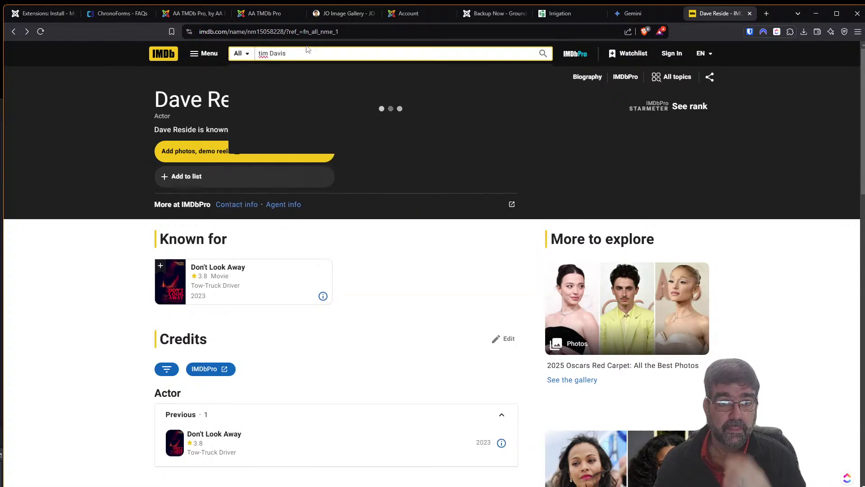
key("Return")
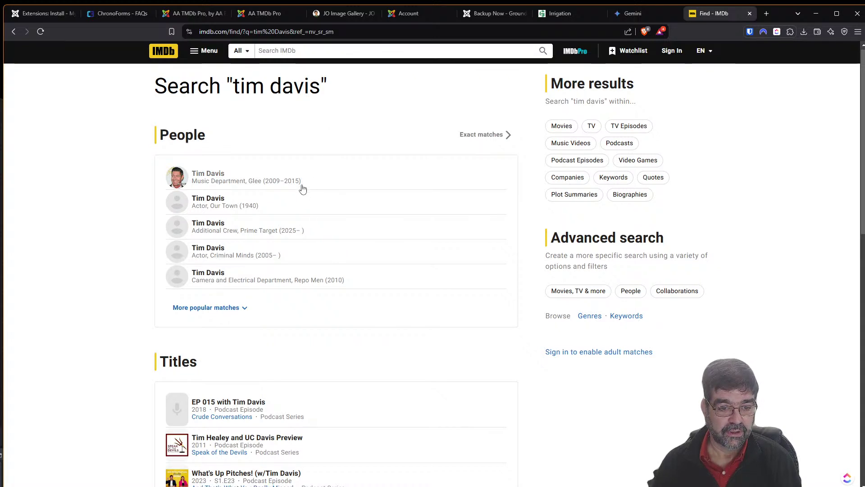
scroll(302, 188, "down", 2)
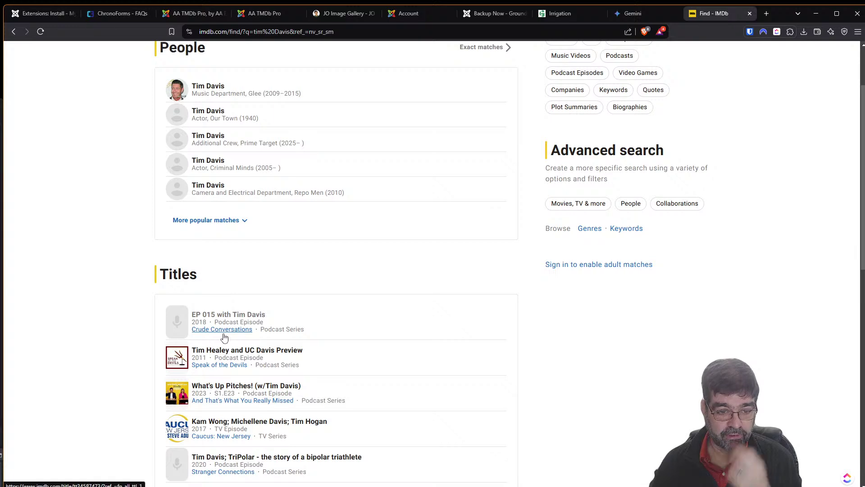
scroll(224, 338, "down", 4)
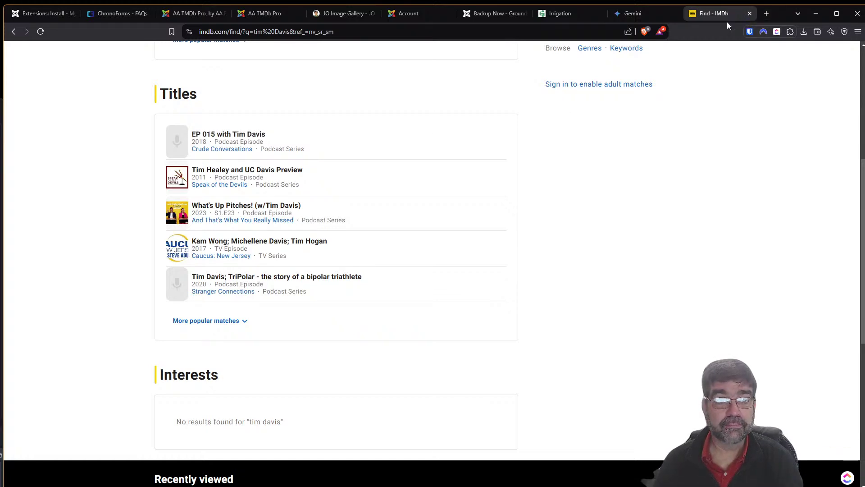
left_click(33, 17)
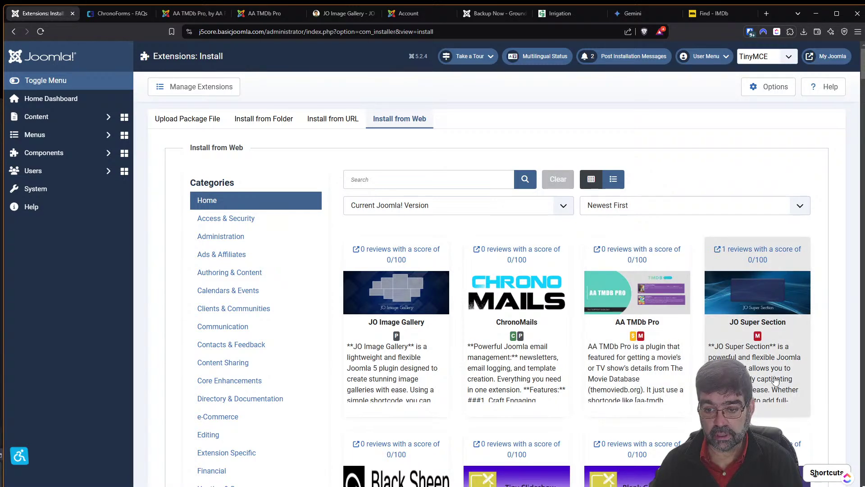
Open JO Super Section's directory listing, dismiss the review popup, and go to its demo.
scroll(735, 330, "down", 2)
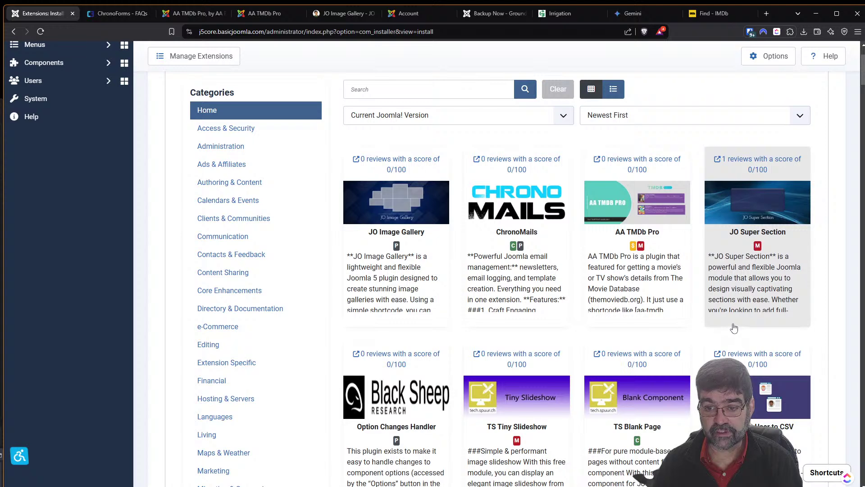
left_click(743, 159)
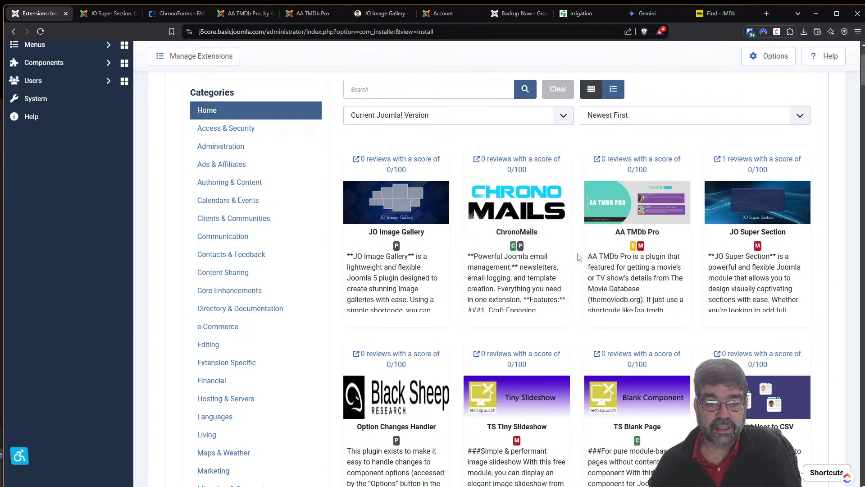
left_click(104, 13)
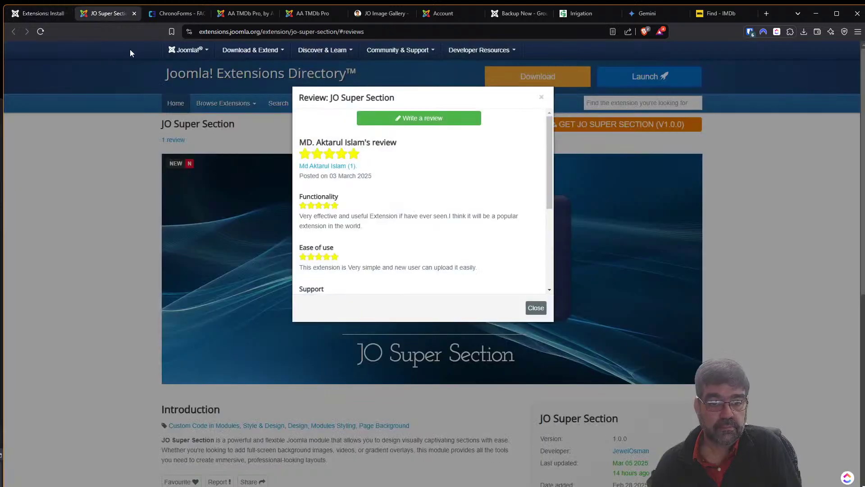
left_click(542, 99)
scroll(712, 235, "down", 4)
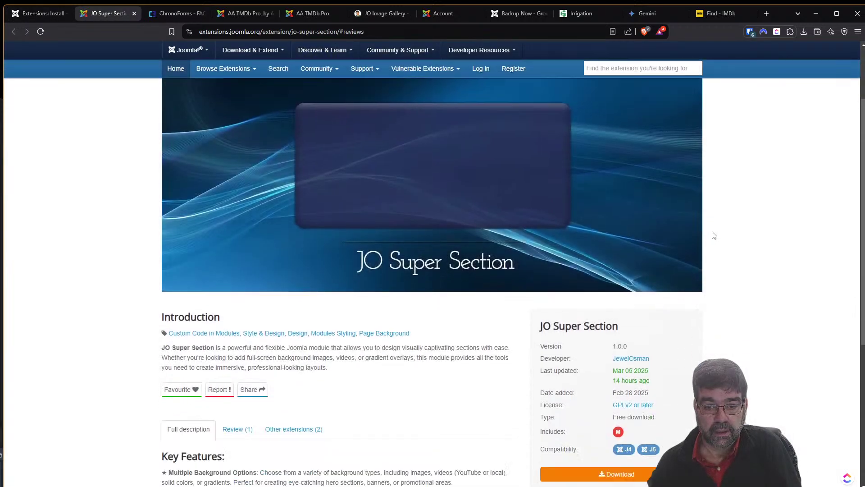
left_click(554, 334)
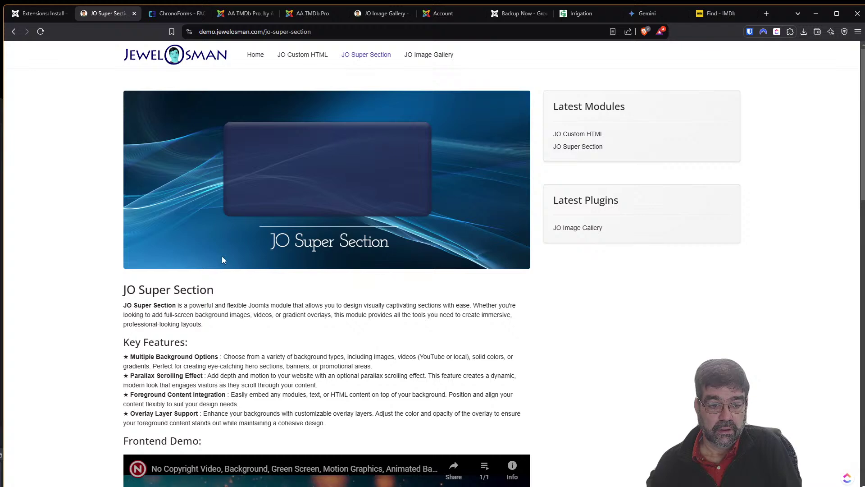
Scroll the JO Super Section demo to its Backend Screenshot, then return to the Install from Web listing.
scroll(223, 256, "down", 3)
scroll(222, 256, "down", 14)
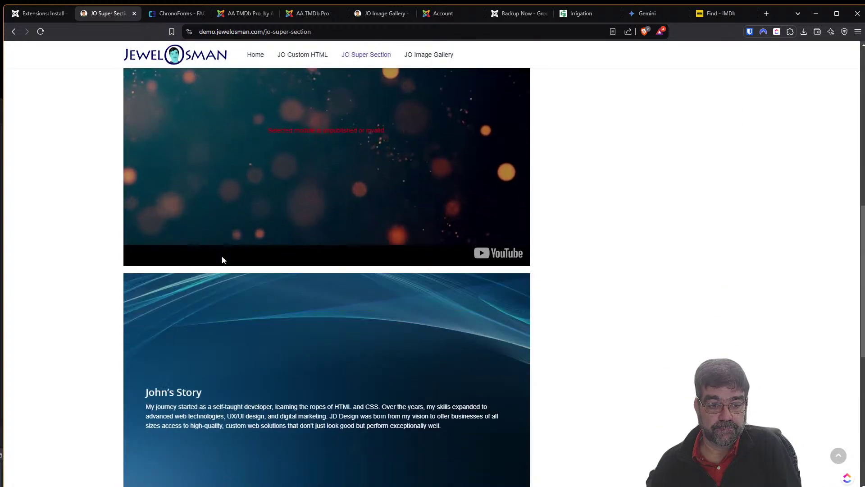
scroll(222, 256, "down", 1)
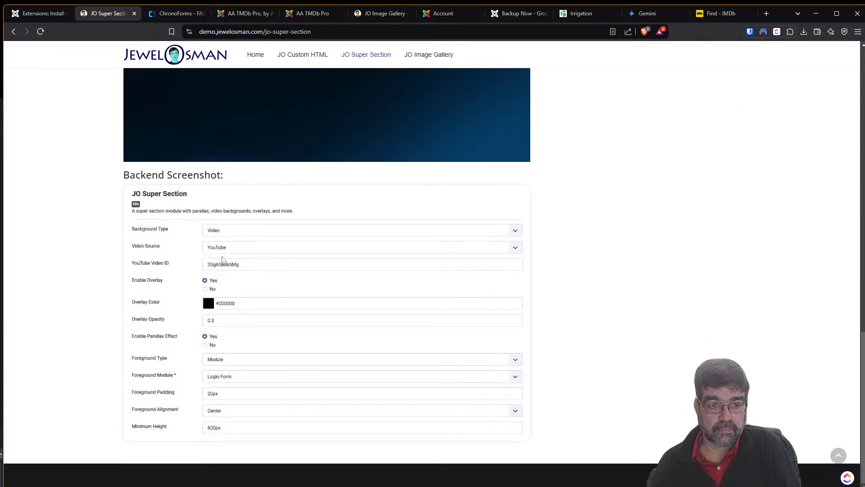
scroll(223, 259, "up", 9)
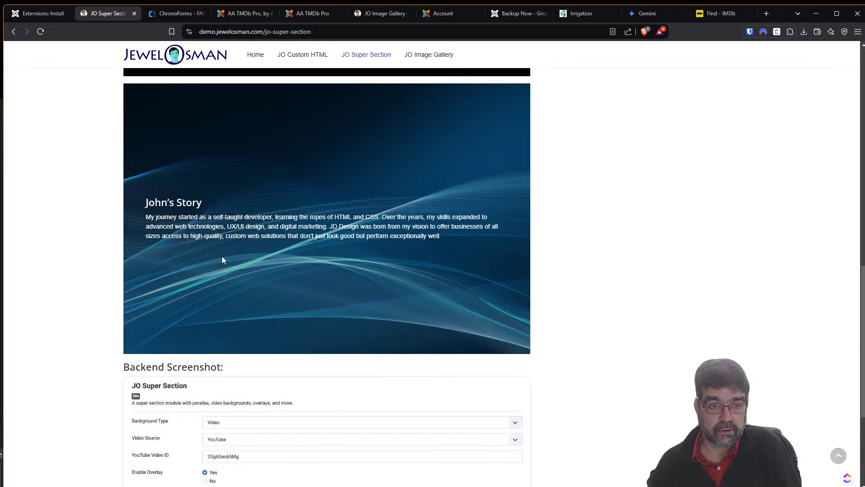
scroll(221, 260, "up", 3)
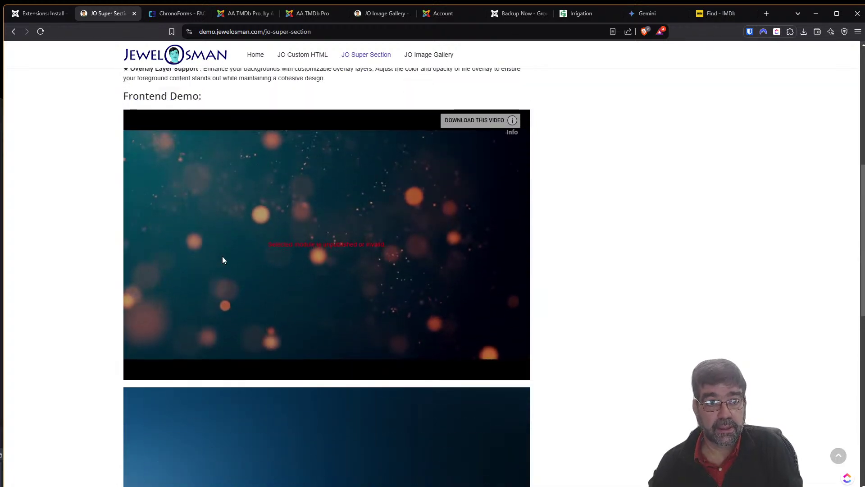
scroll(201, 174, "up", 8)
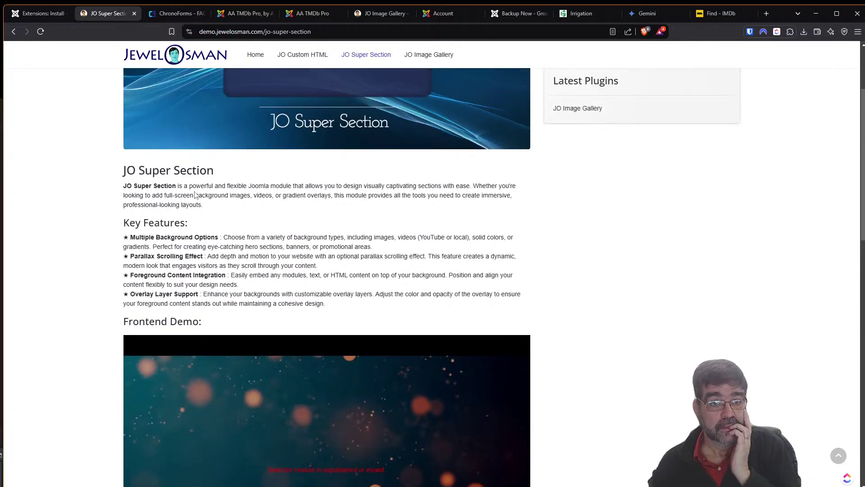
scroll(193, 191, "down", 2)
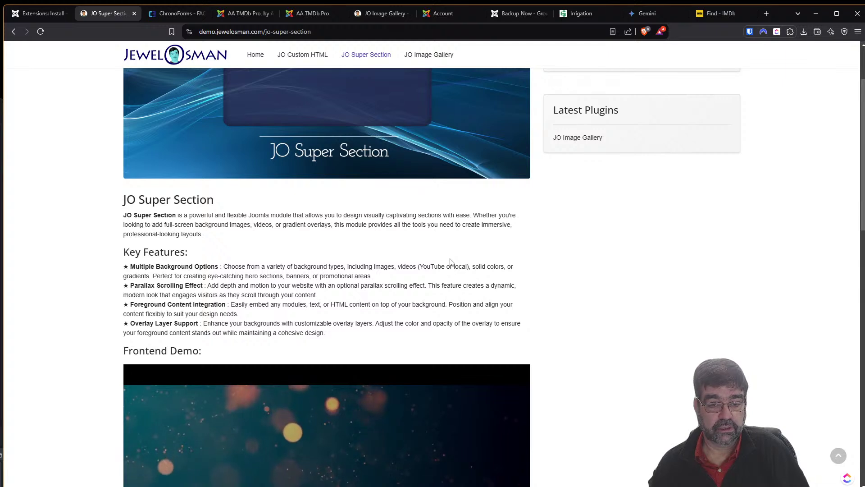
scroll(446, 263, "down", 5)
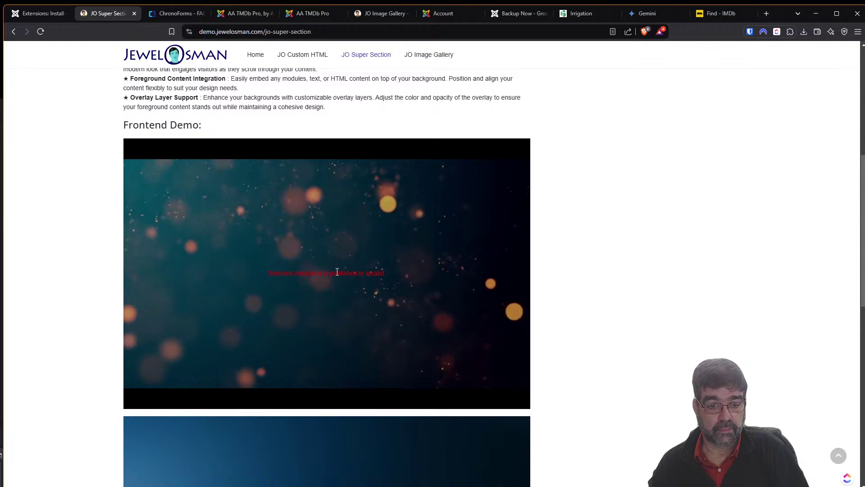
scroll(336, 272, "down", 9)
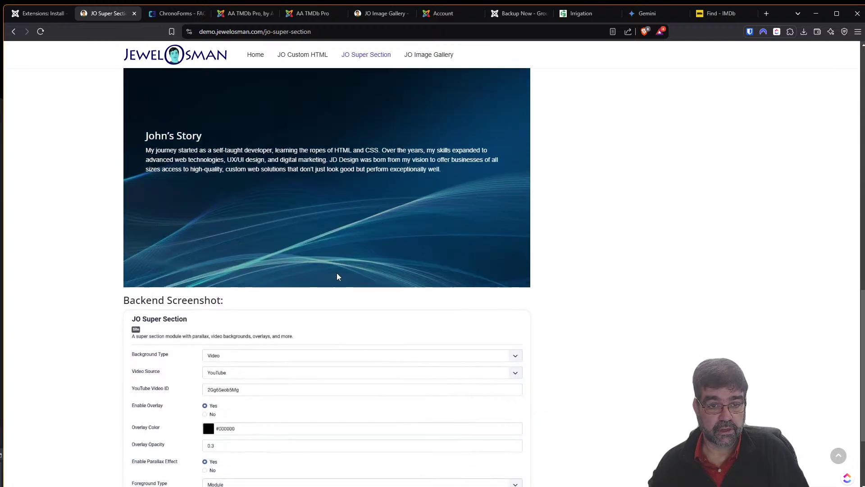
scroll(337, 272, "up", 6)
scroll(336, 276, "down", 4)
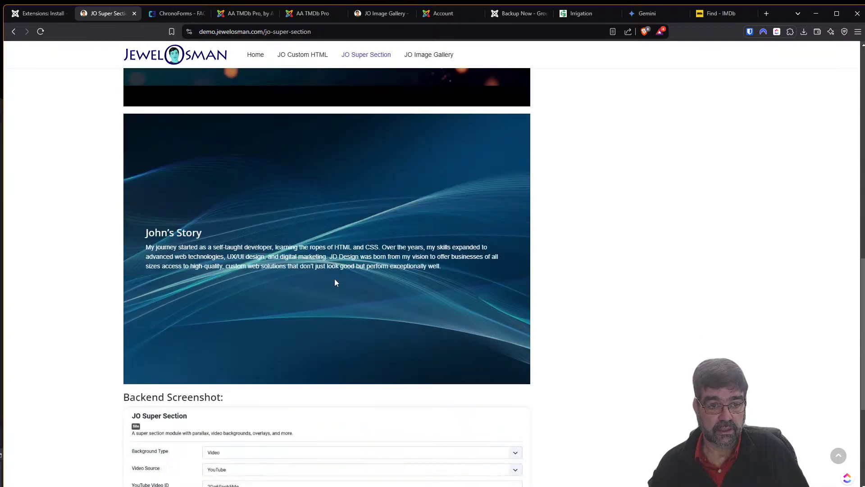
scroll(334, 280, "up", 2)
scroll(329, 287, "down", 5)
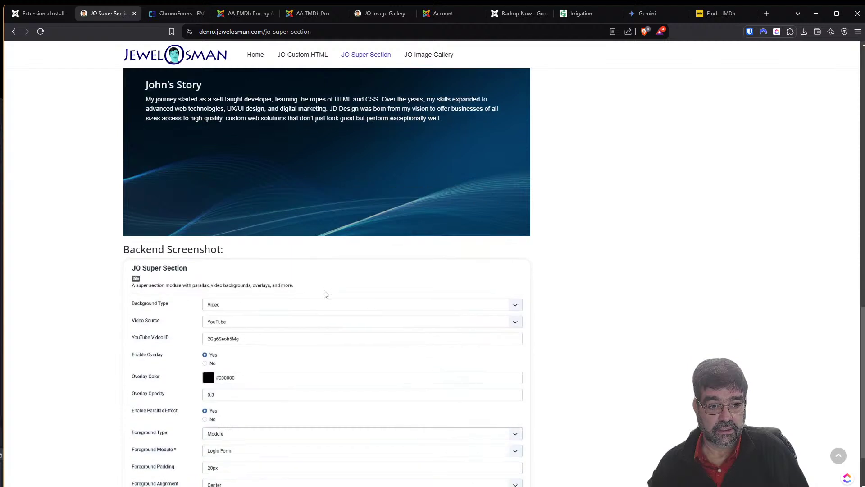
scroll(325, 293, "down", 2)
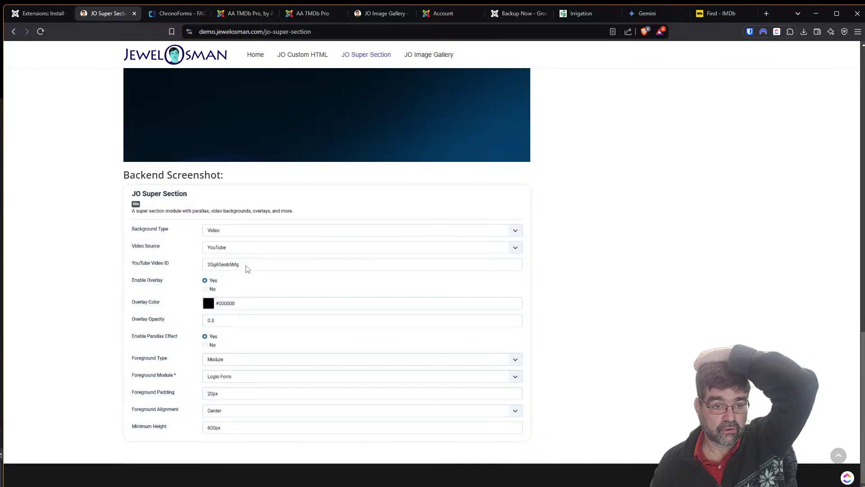
scroll(315, 303, "up", 10)
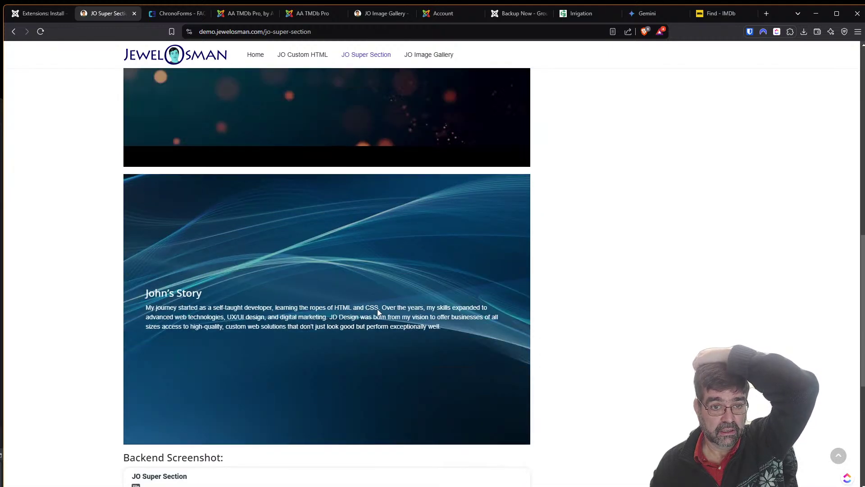
scroll(377, 309, "up", 2)
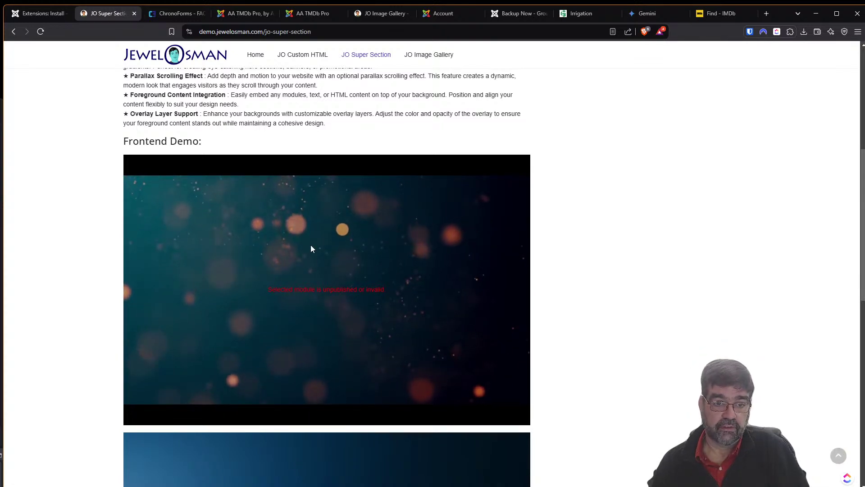
scroll(292, 266, "down", 4)
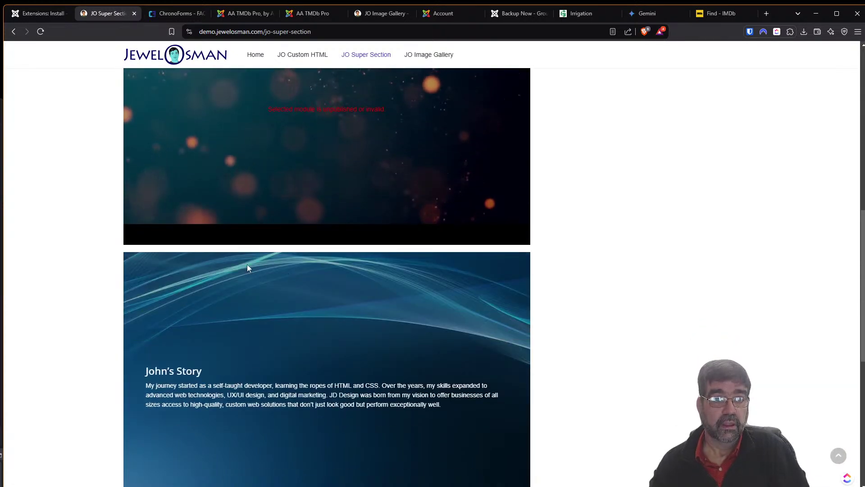
left_click(43, 13)
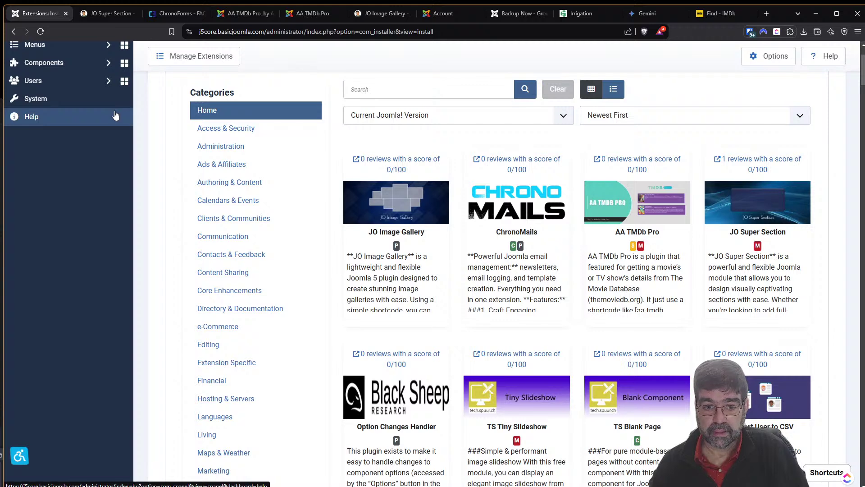
Open the Option Changes Handler listing in a new tab.
scroll(400, 183, "down", 4)
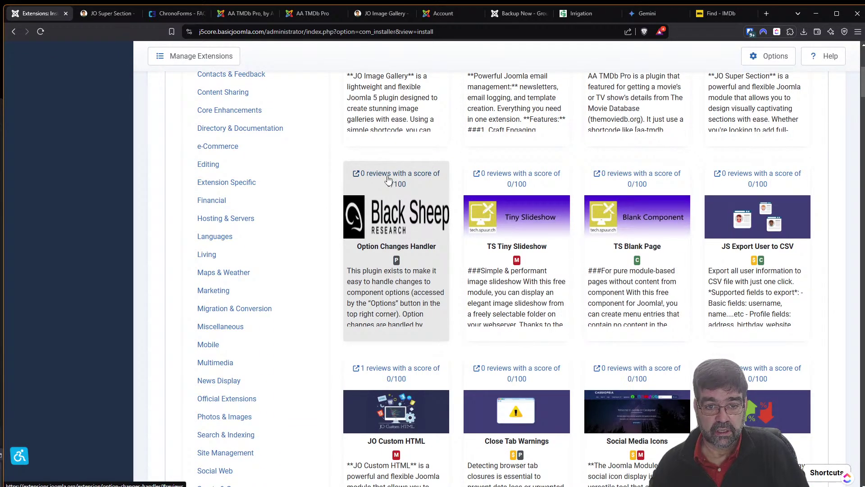
right_click(383, 179)
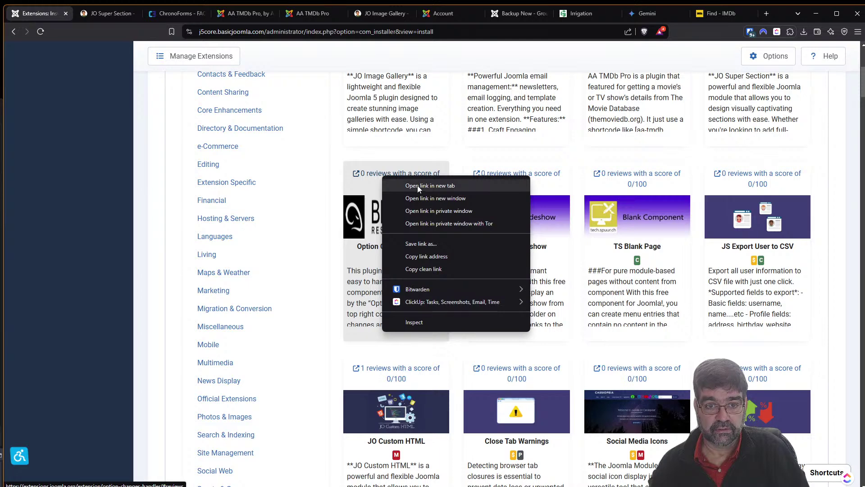
left_click(429, 184)
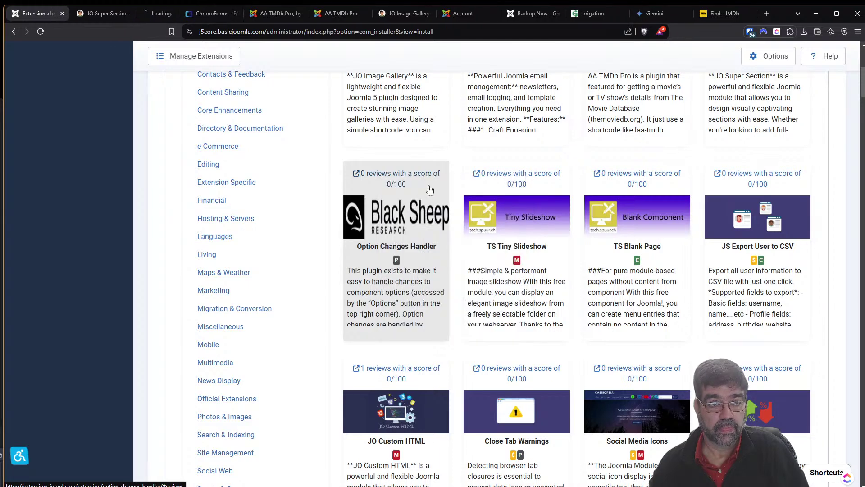
Close the JO Super Section, ChronoForms FAQ, both AA TMDb Pro, JO Image Gallery and directory profile tabs.
left_click(98, 15)
left_click(123, 14)
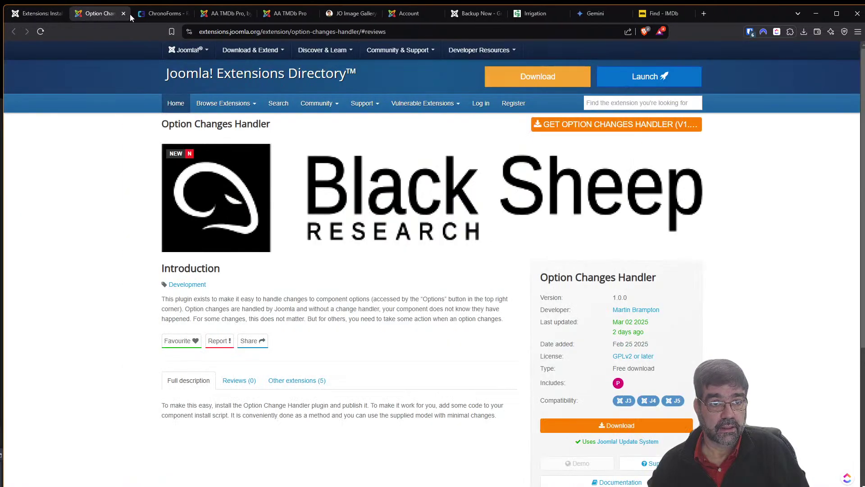
left_click(165, 16)
left_click(186, 14)
left_click(186, 14)
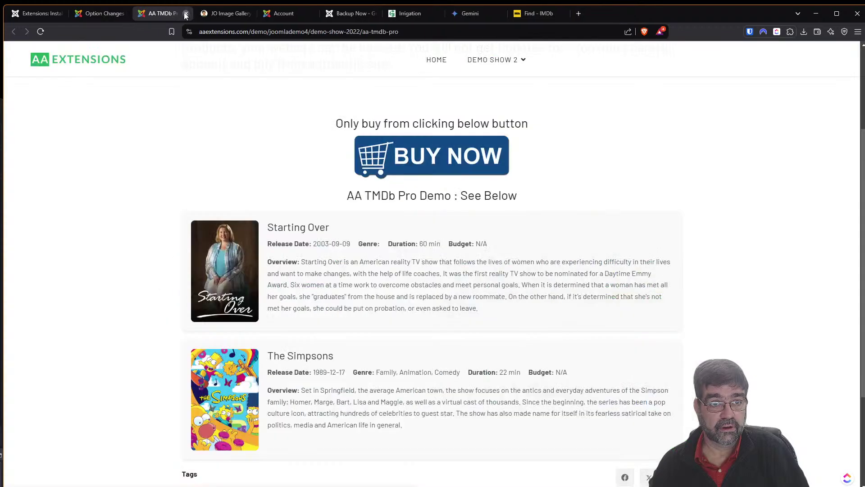
left_click(186, 14)
left_click(185, 14)
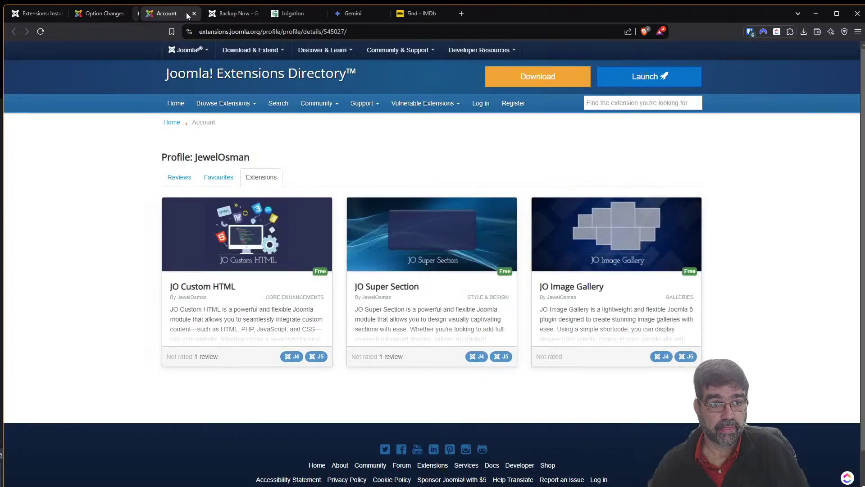
left_click(186, 14)
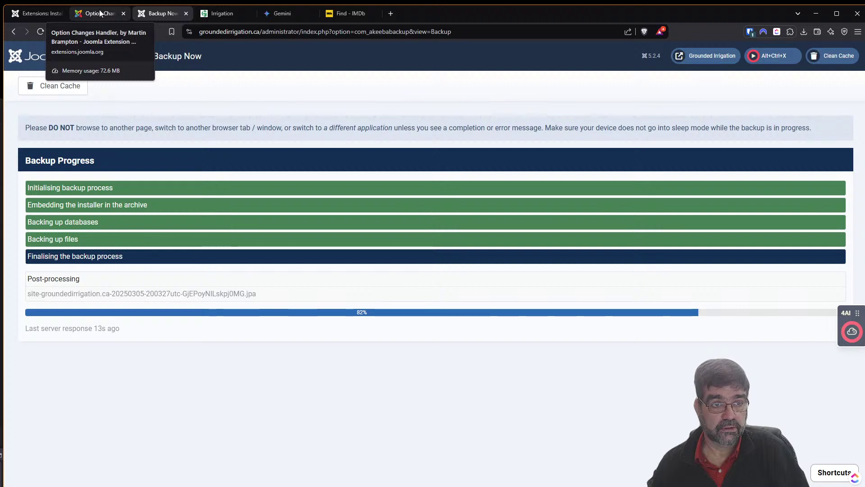
Read the Option Changes Handler listing: version 1.0.0, free download, compatible with J3–J5.
left_click(100, 14)
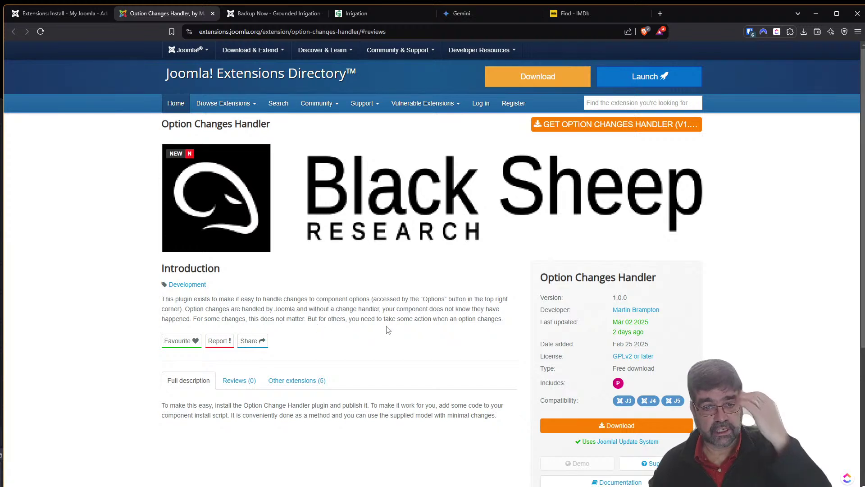
scroll(386, 327, "down", 3)
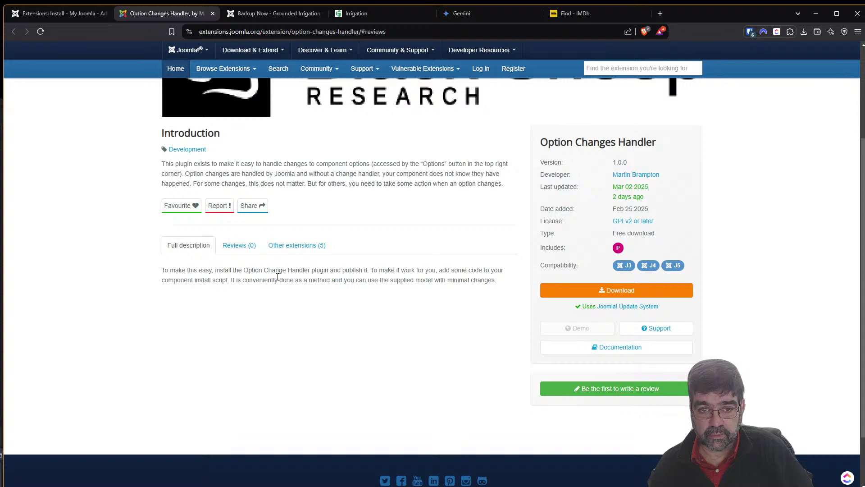
scroll(414, 290, "up", 3)
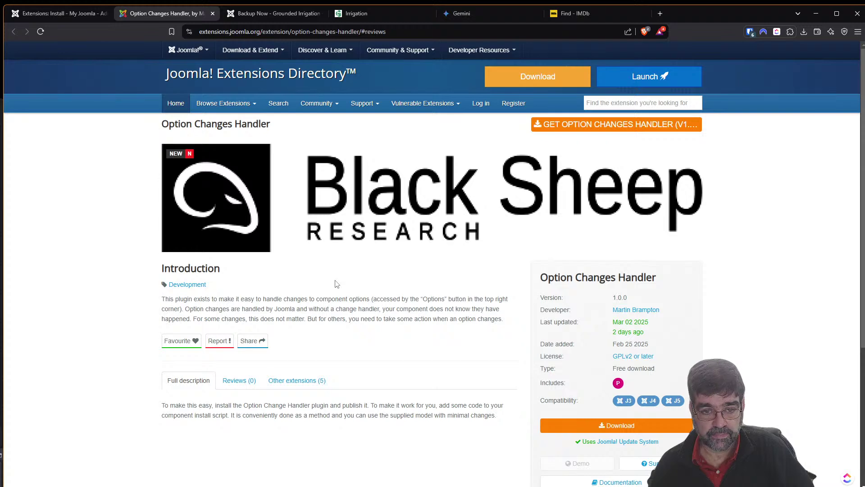
Browse the developer's five other extensions and open UserPoints Incentives in a new tab.
left_click(305, 383)
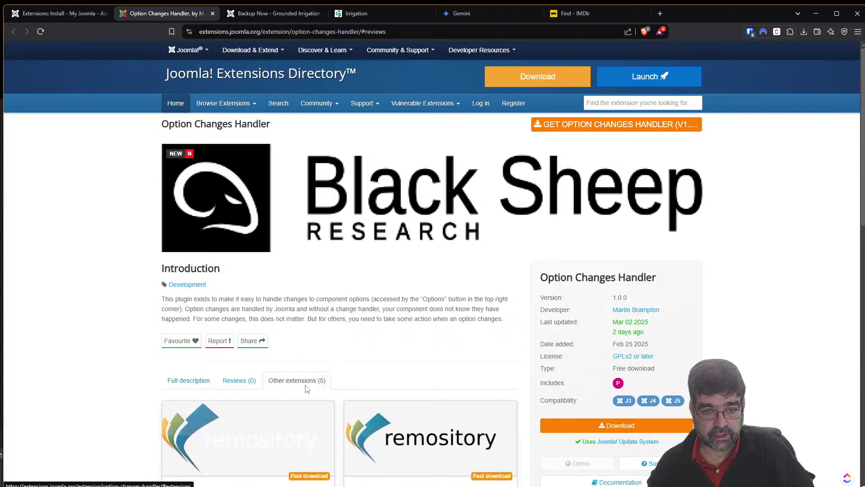
scroll(323, 373, "down", 6)
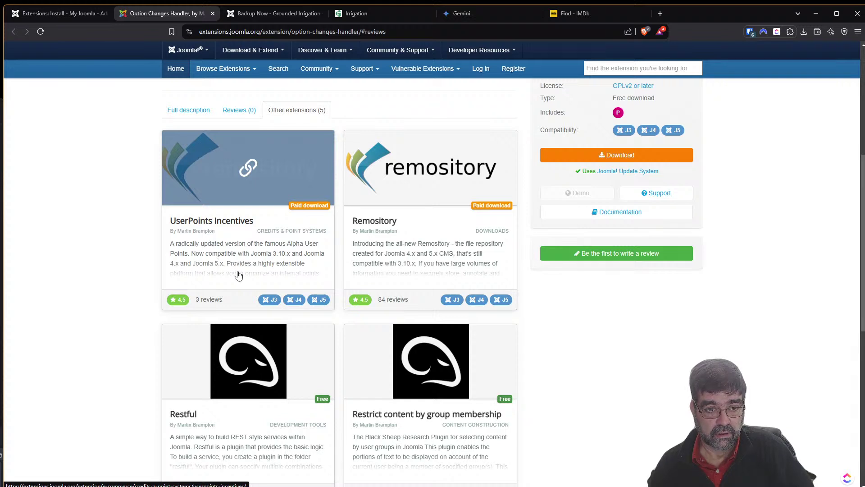
scroll(220, 289, "down", 2)
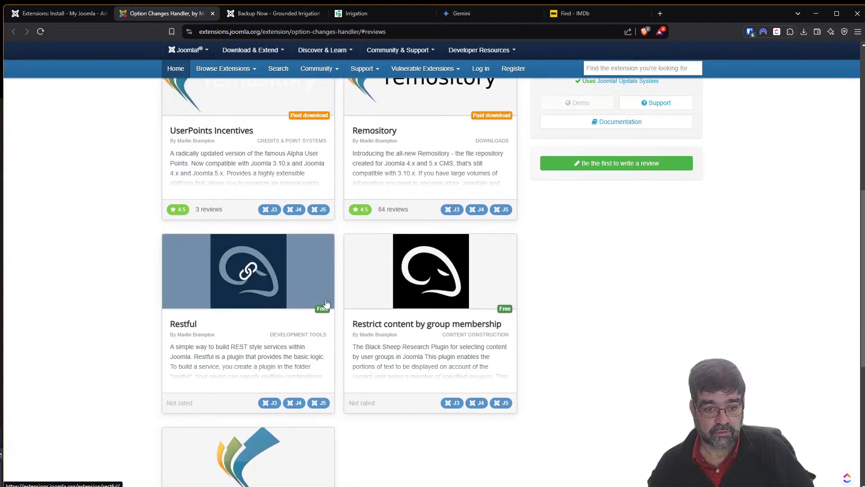
scroll(458, 326, "down", 3)
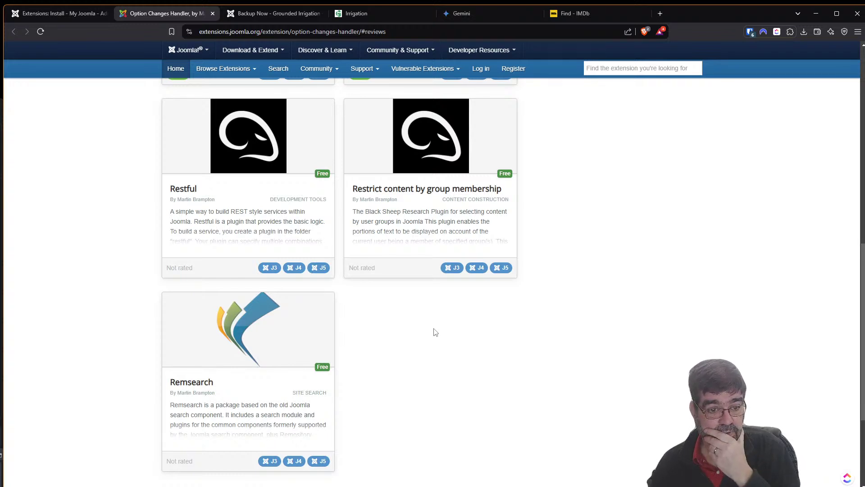
scroll(417, 352, "up", 7)
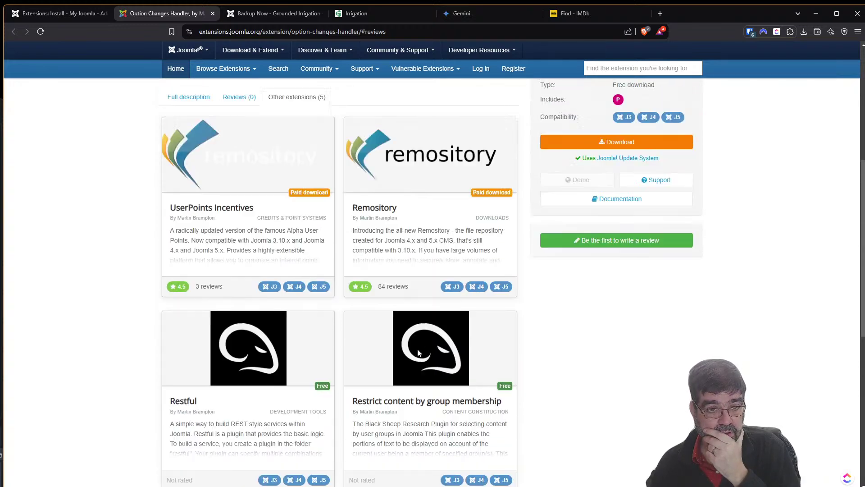
right_click(234, 358)
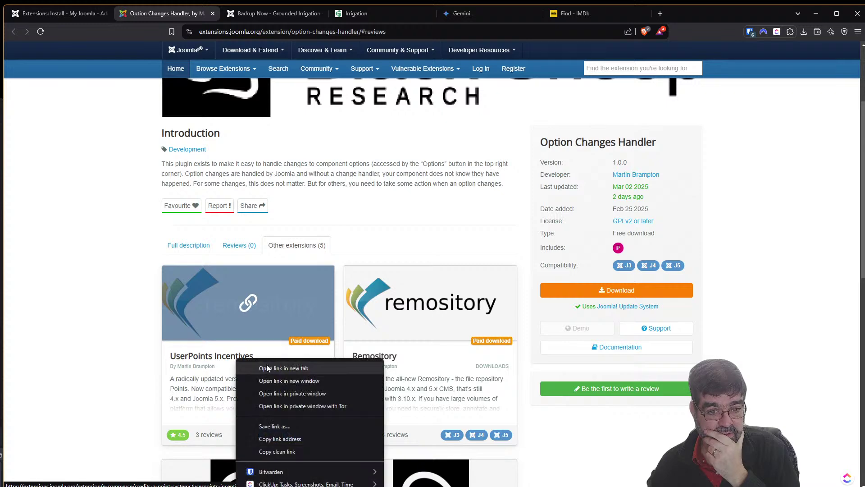
left_click(266, 365)
Review the UserPoints Incentives listing and follow its Download to remository.com's A Place for User Points.
left_click(288, 13)
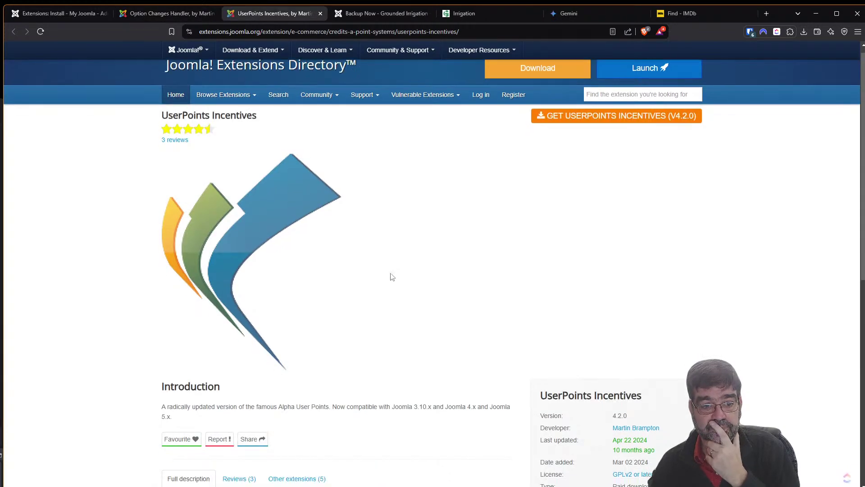
scroll(392, 278, "down", 5)
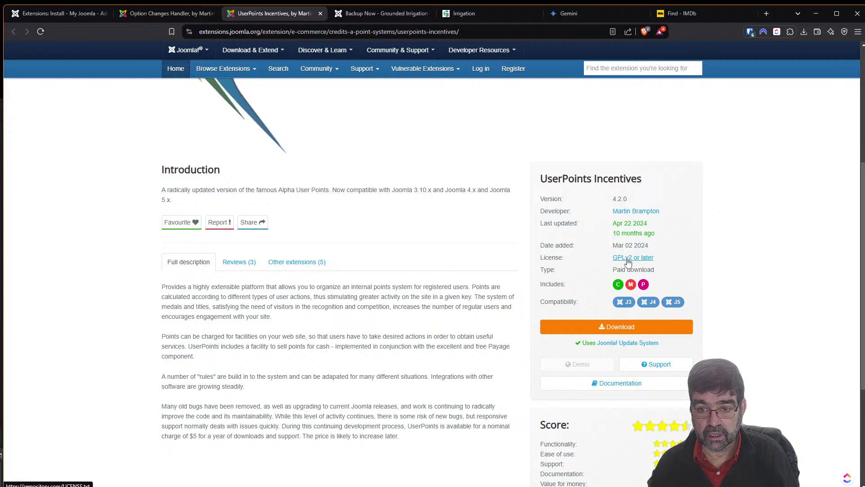
left_click(613, 331)
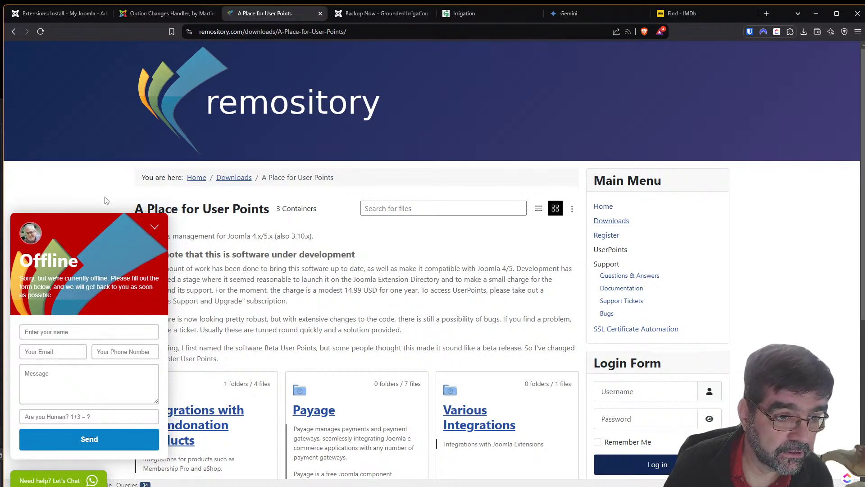
Dismiss the chat panel, open the User Points 4.2.16 download page and accept cookies.
left_click(152, 227)
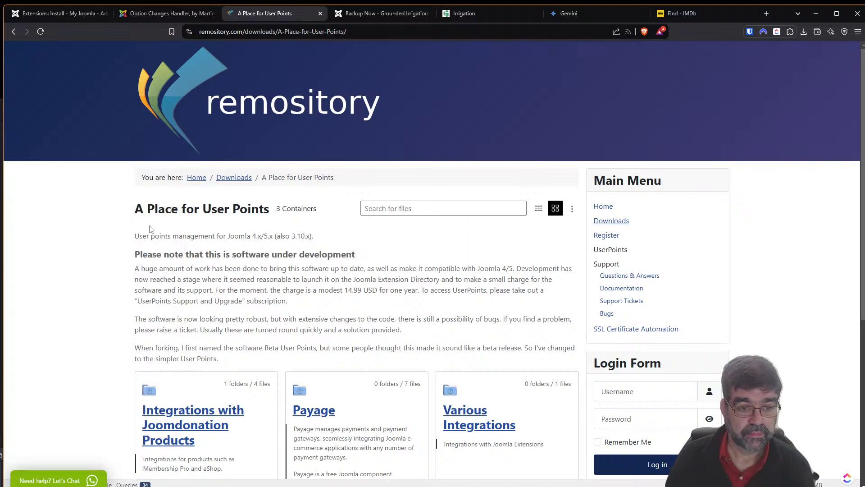
scroll(239, 268, "down", 4)
scroll(234, 275, "down", 2)
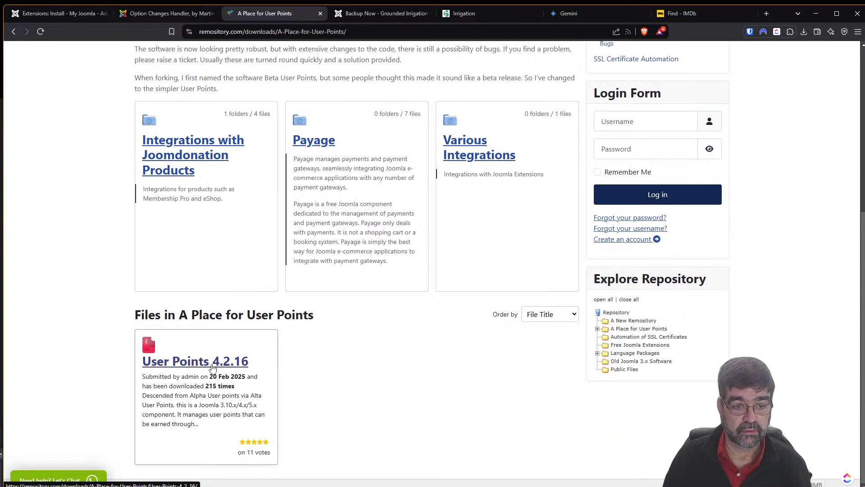
left_click(212, 366)
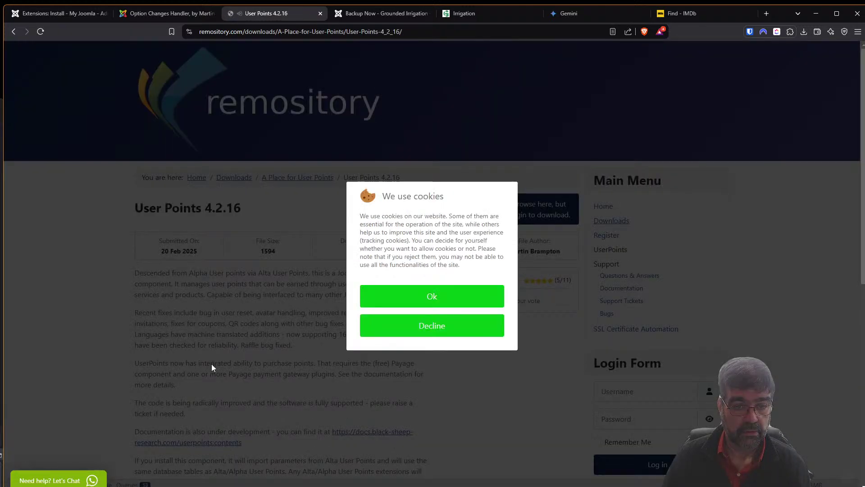
left_click(212, 364)
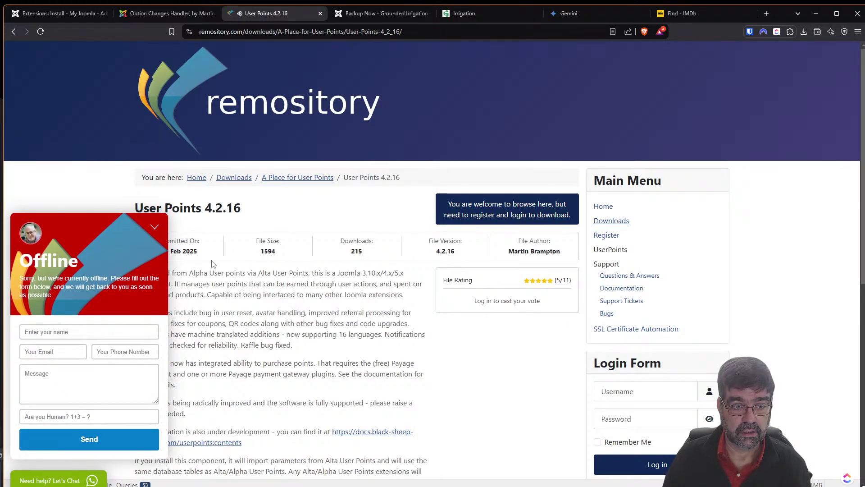
Read the 4.2.16 details and comments (20 Feb 2025, 215 downloads), then return to the installer.
scroll(473, 356, "down", 5)
scroll(480, 373, "down", 1)
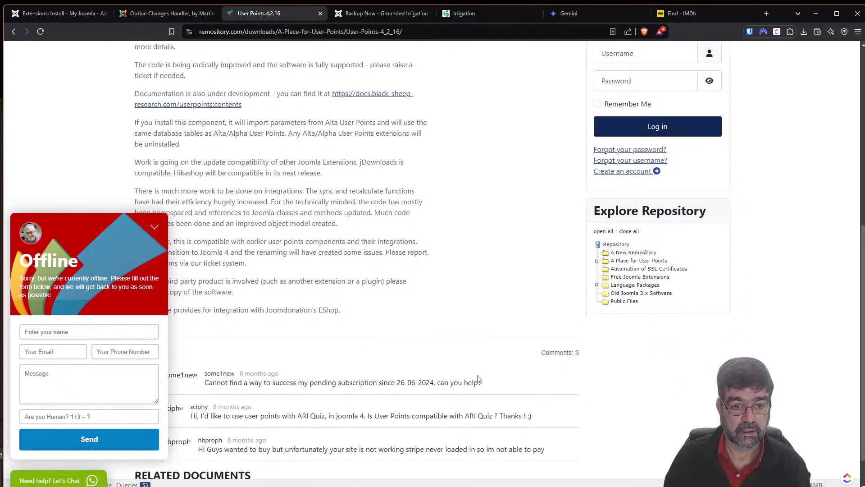
scroll(479, 378, "up", 4)
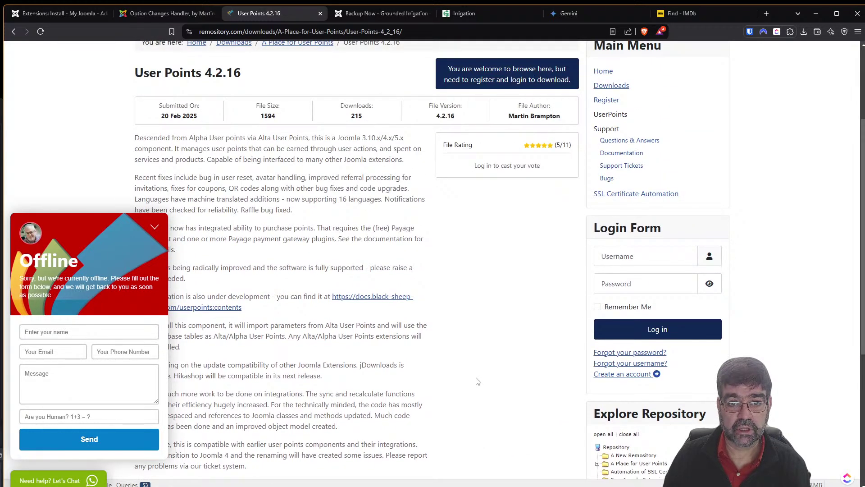
scroll(476, 384, "up", 3)
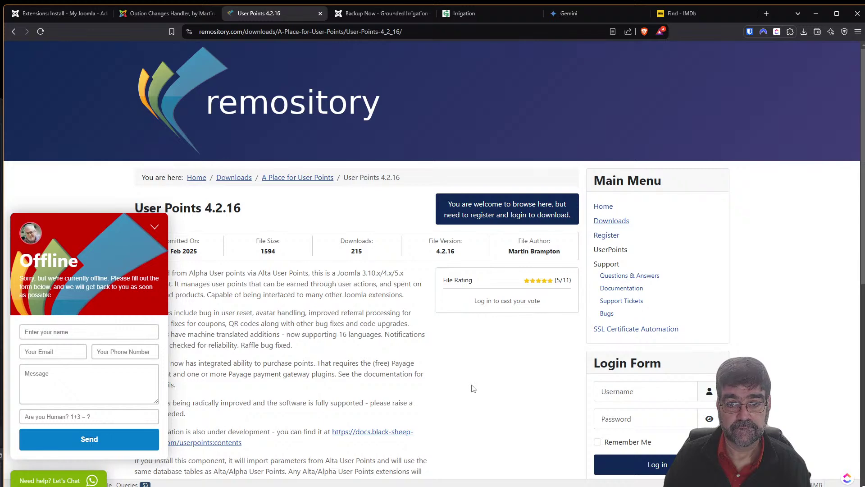
left_click(155, 227)
scroll(347, 337, "down", 6)
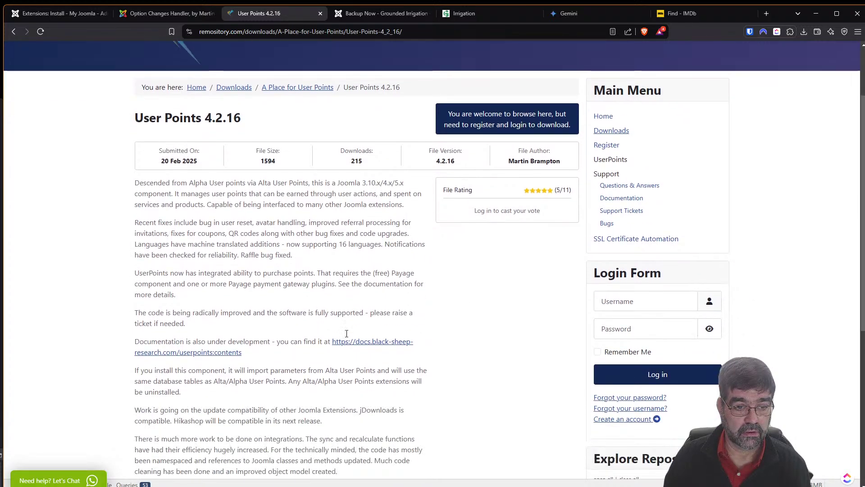
scroll(347, 337, "down", 3)
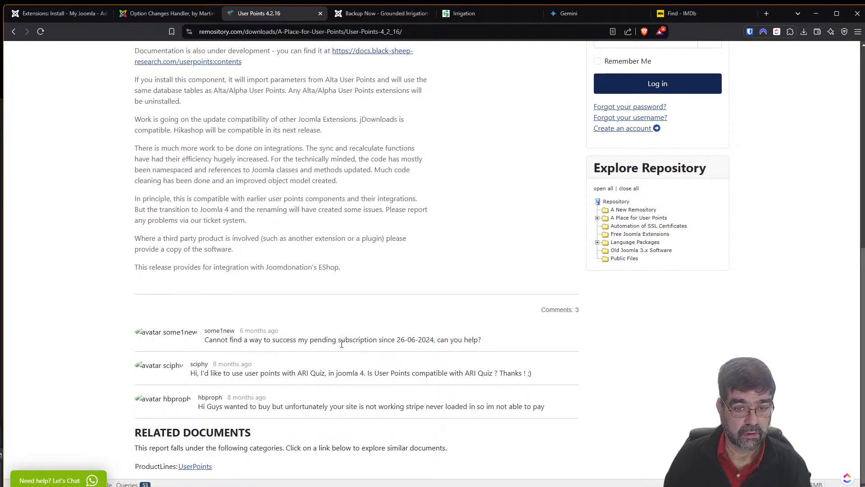
scroll(342, 344, "up", 7)
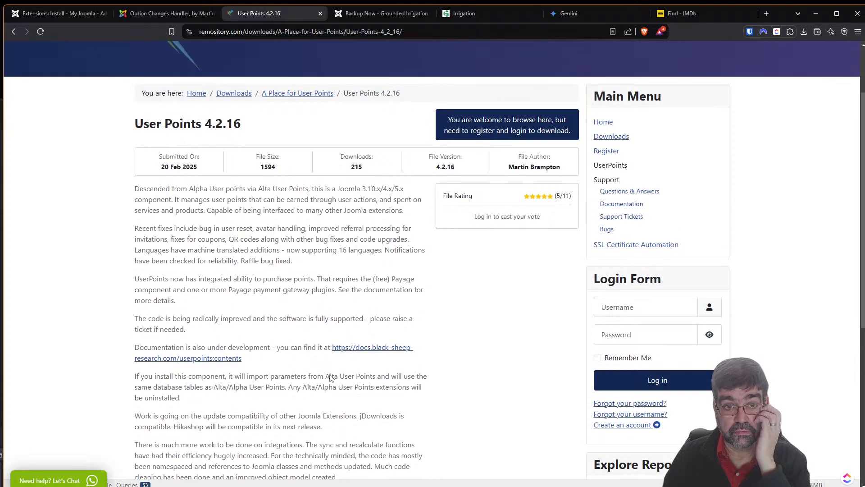
scroll(331, 377, "up", 2)
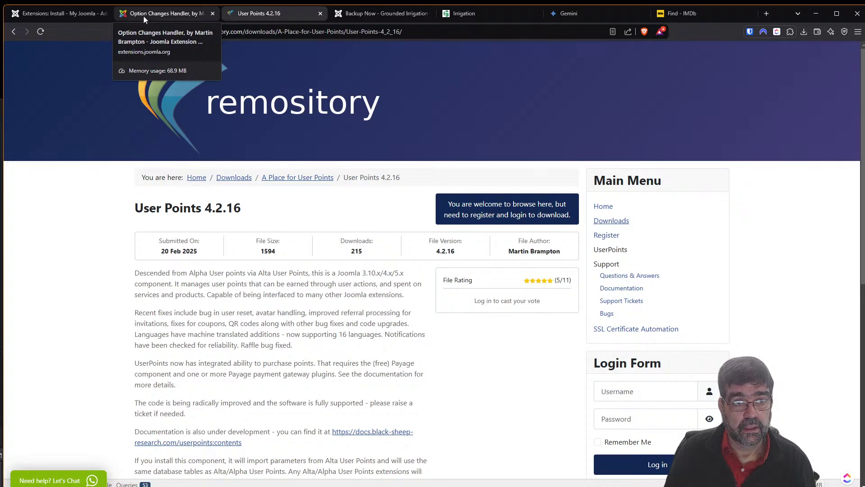
left_click(71, 17)
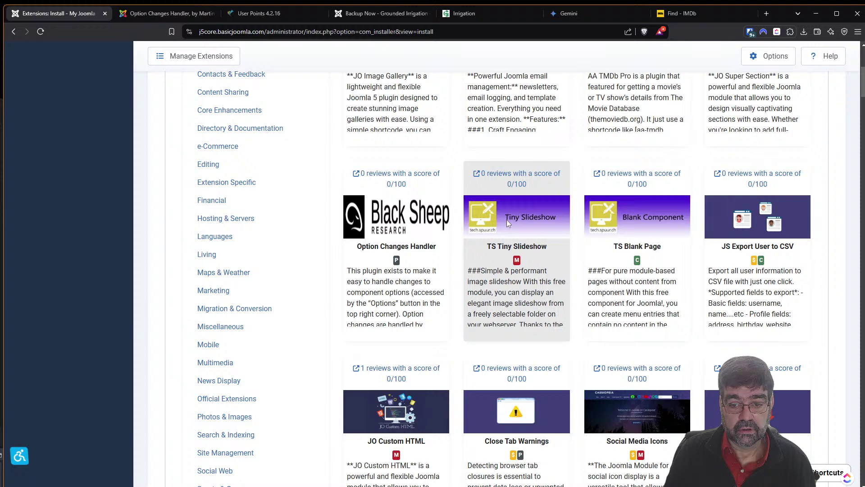
Open the TS Tiny Slideshow listing in a new tab and view it.
right_click(519, 185)
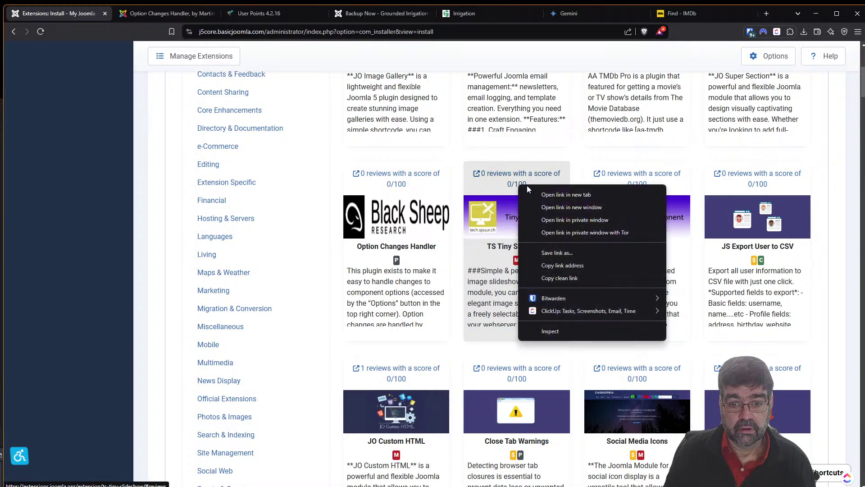
left_click(543, 193)
left_click(144, 14)
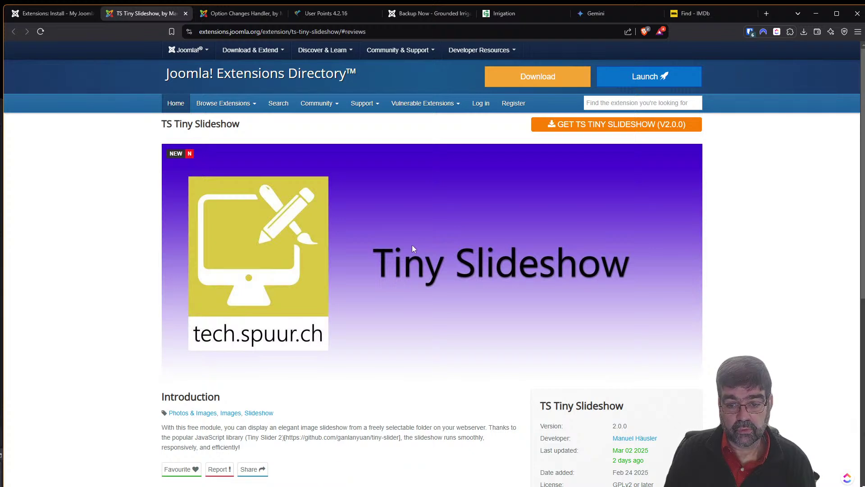
scroll(411, 244, "down", 6)
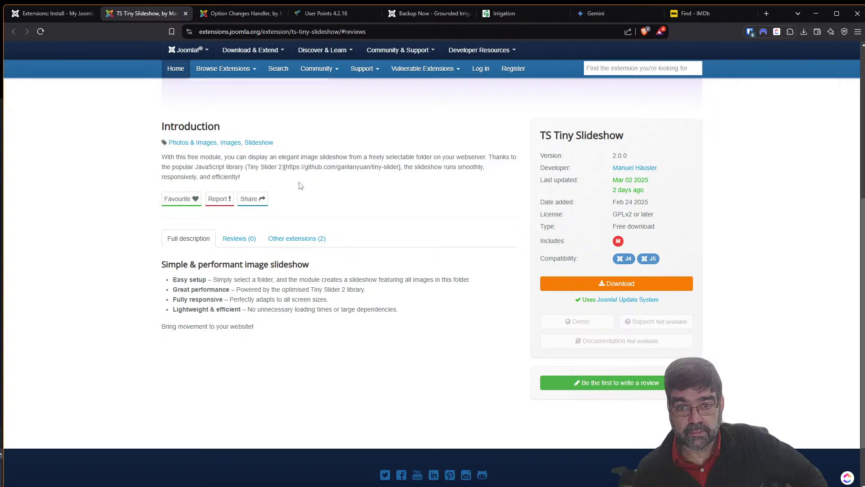
Show its Other extensions (2): TS Blank Page and TS Hitobito Login.
left_click(298, 238)
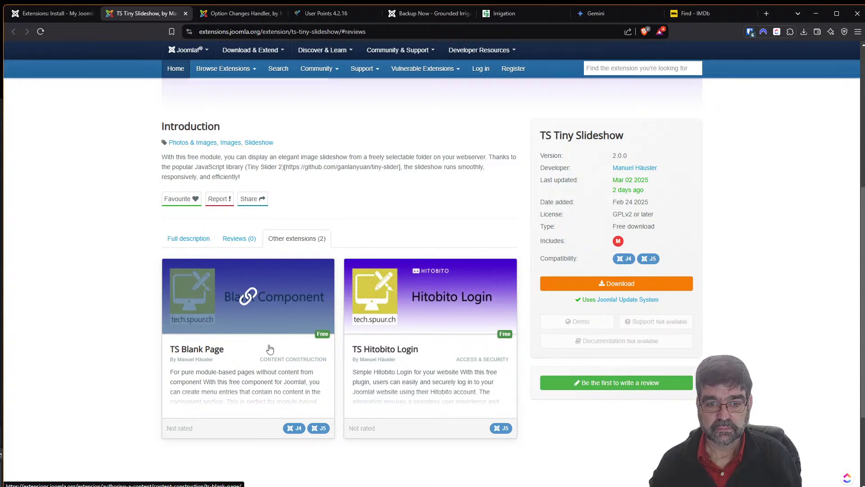
left_click(47, 14)
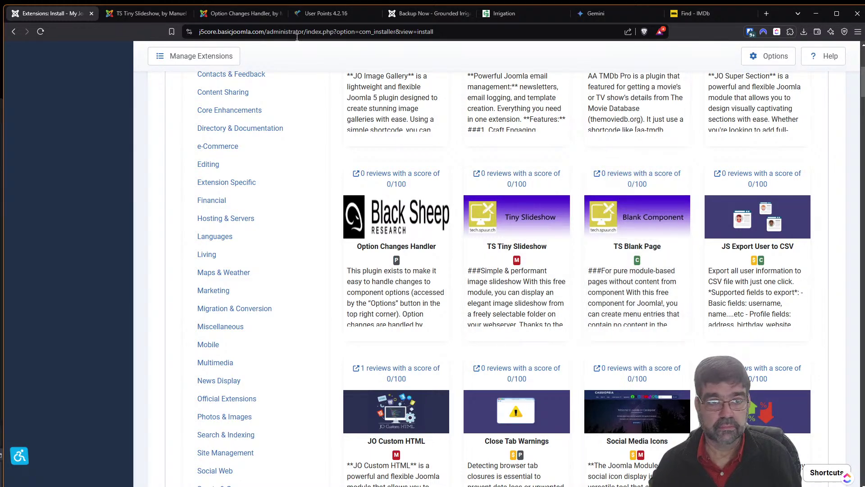
left_click(148, 13)
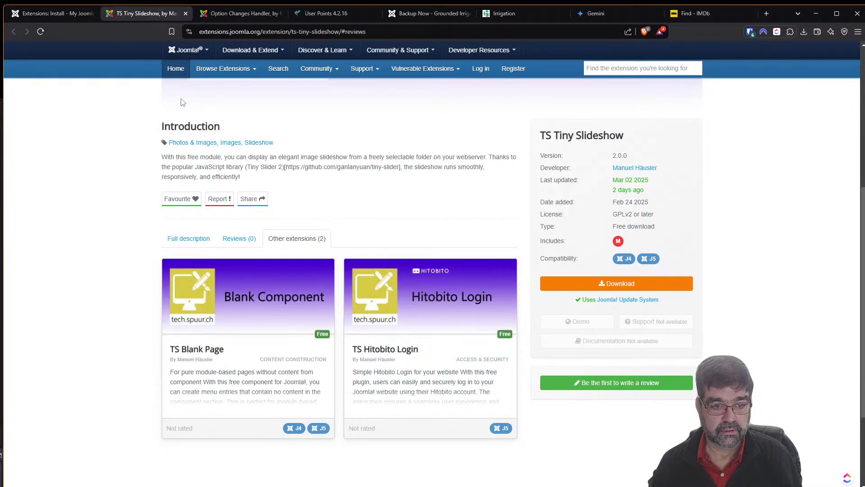
Open the TS Blank Page 2.0.0 listing in a new tab, review it, and return to the installer grid.
right_click(270, 380)
left_click(295, 389)
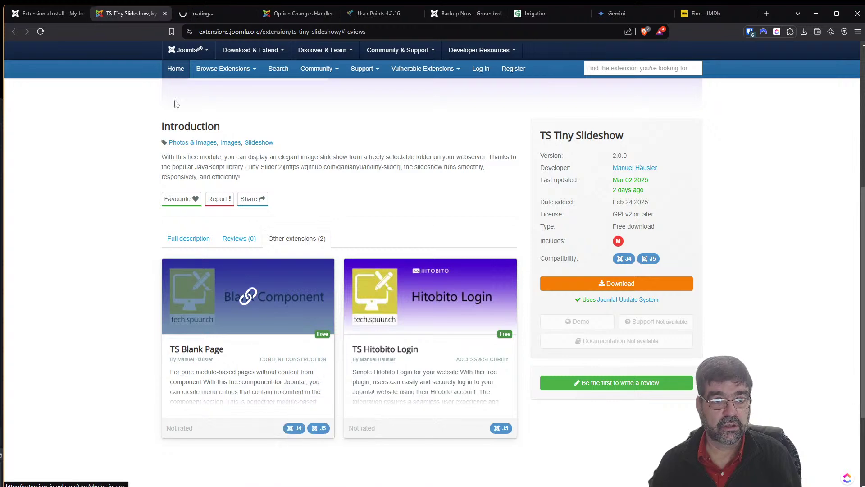
left_click(211, 18)
scroll(589, 262, "down", 1)
scroll(589, 265, "down", 4)
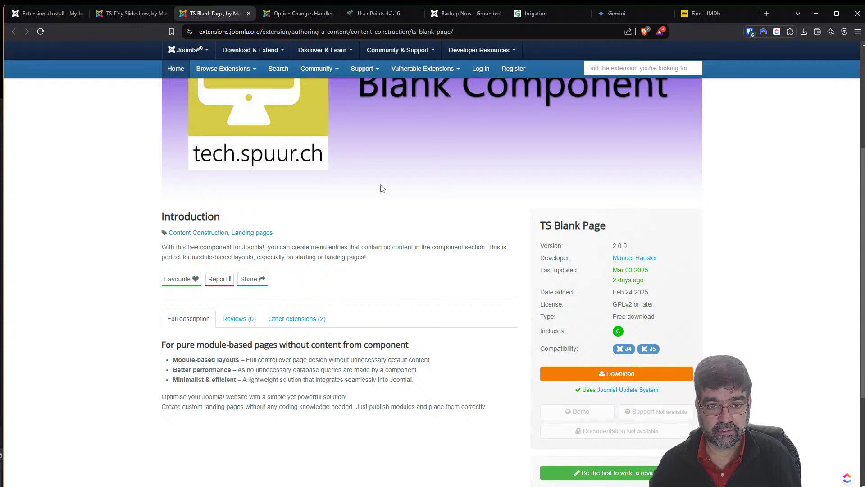
scroll(500, 219, "up", 3)
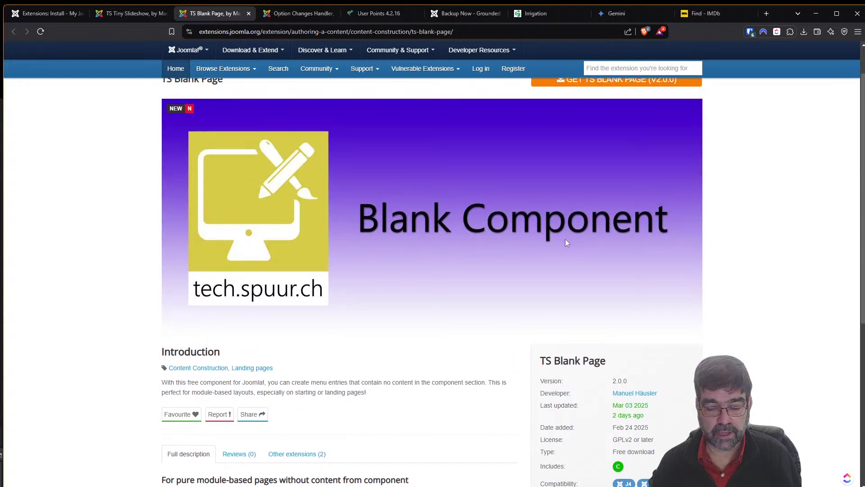
scroll(565, 239, "down", 2)
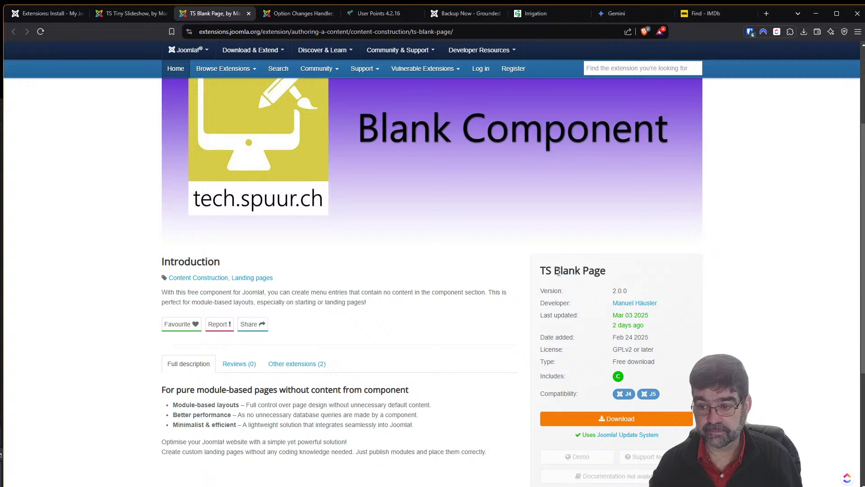
left_click(47, 13)
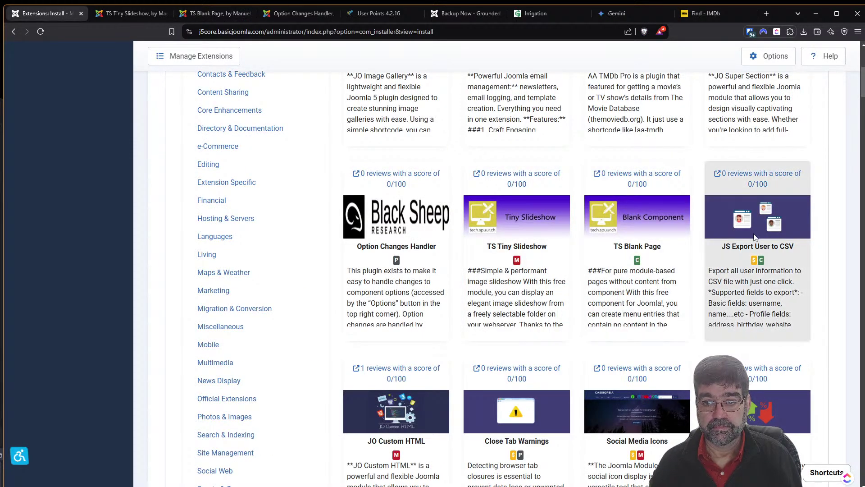
right_click(751, 173)
Open the JS Export User to CSV listing in a new tab and follow its Download to JoomSun.
left_click(780, 177)
left_click(102, 17)
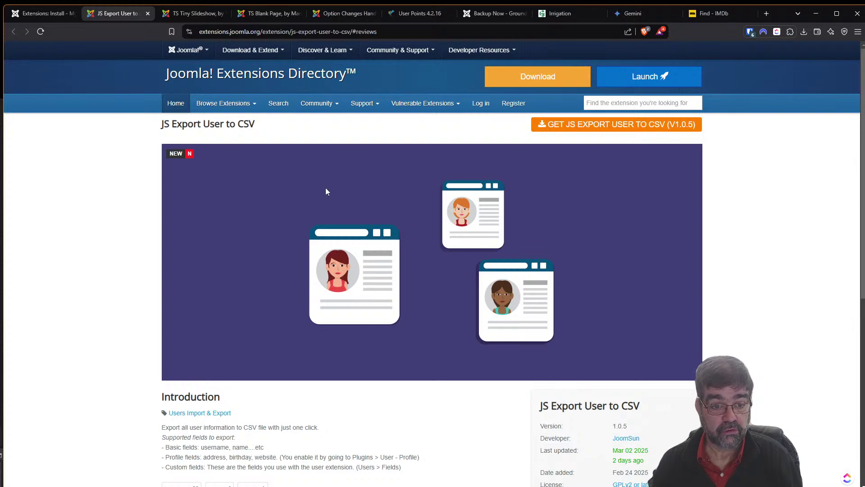
scroll(325, 187, "down", 3)
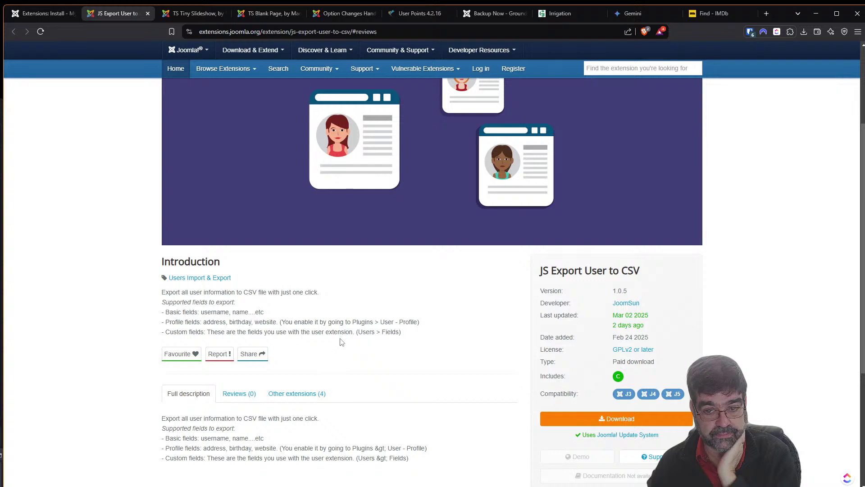
scroll(341, 343, "down", 2)
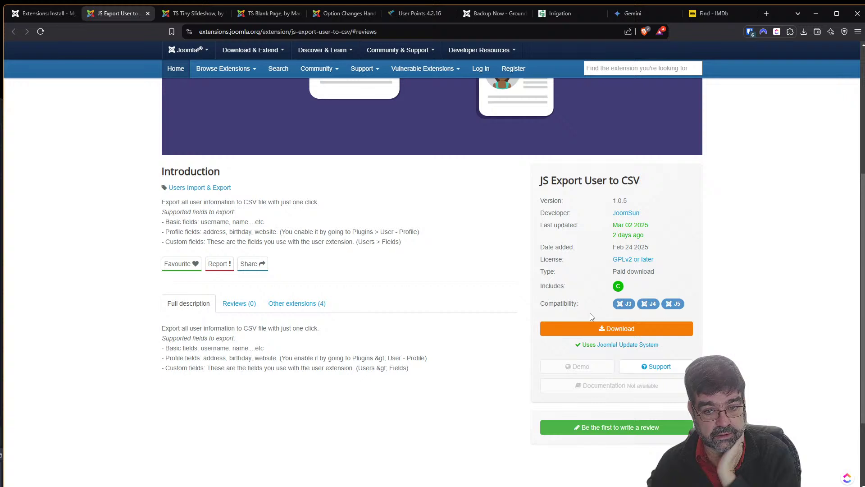
left_click(599, 329)
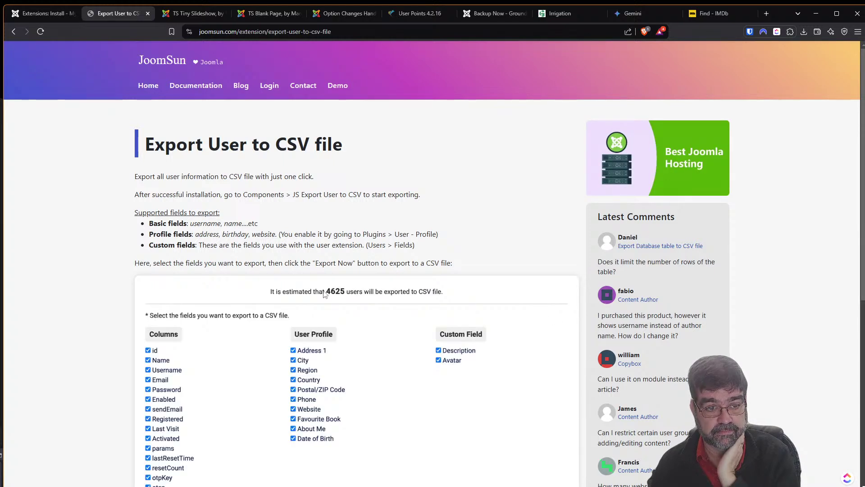
Browse JoomSun's Export User to CSV page, then go back to its listing (version 1.0.5, paid).
scroll(324, 294, "down", 3)
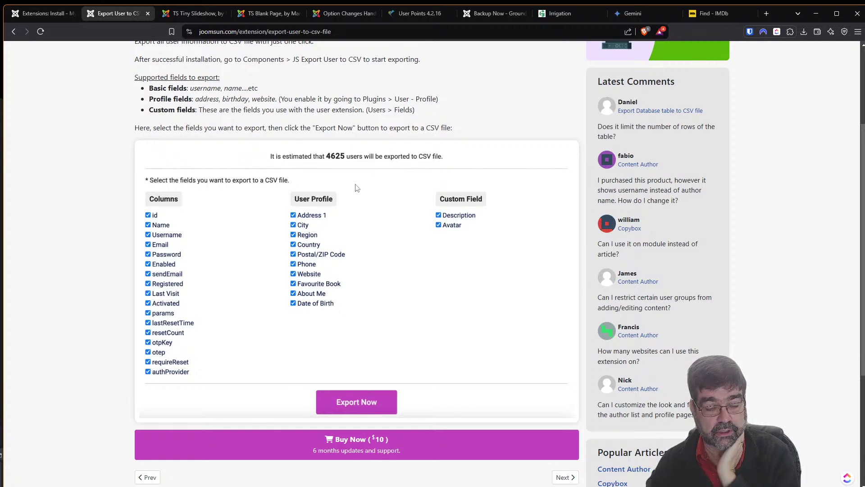
scroll(347, 205, "down", 2)
scroll(341, 227, "down", 2)
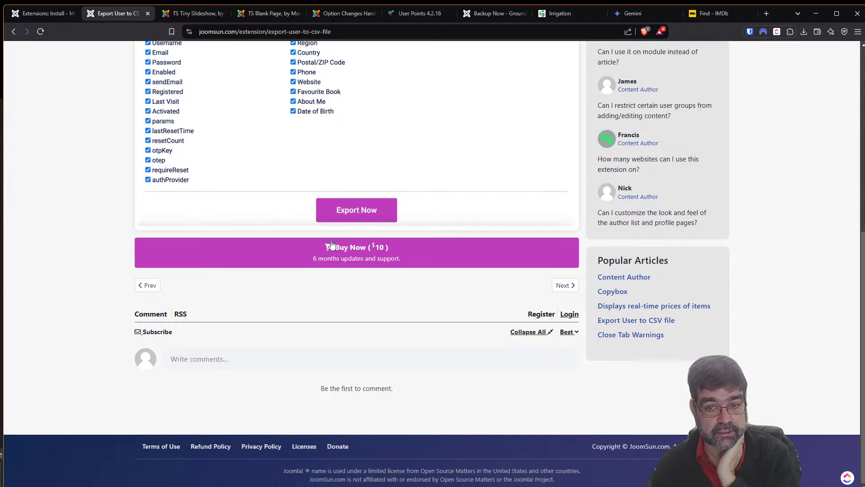
scroll(330, 248, "up", 3)
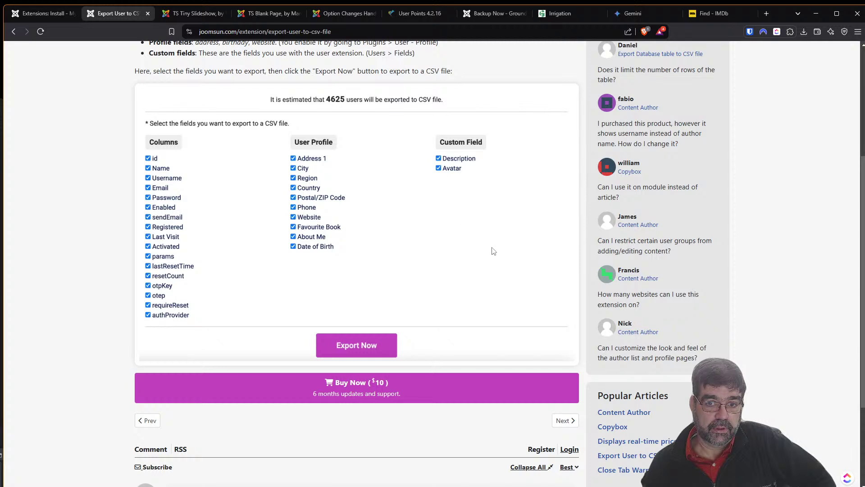
scroll(493, 253, "up", 1)
scroll(493, 253, "up", 2)
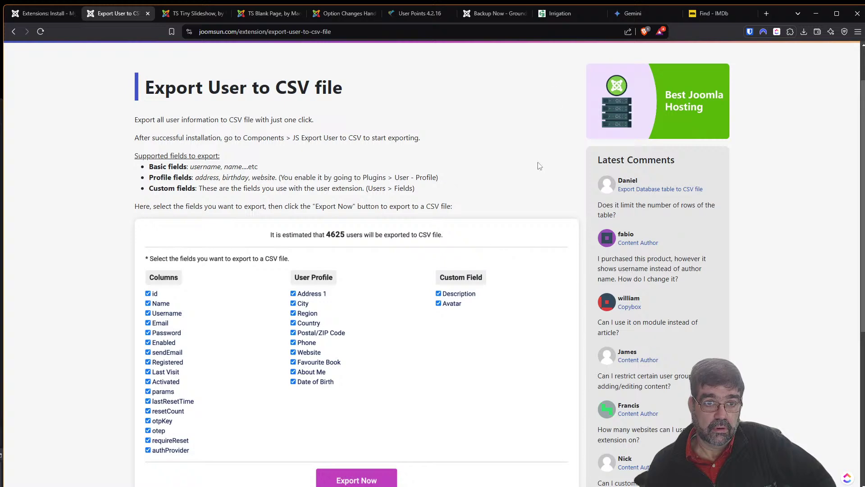
left_click(35, 15)
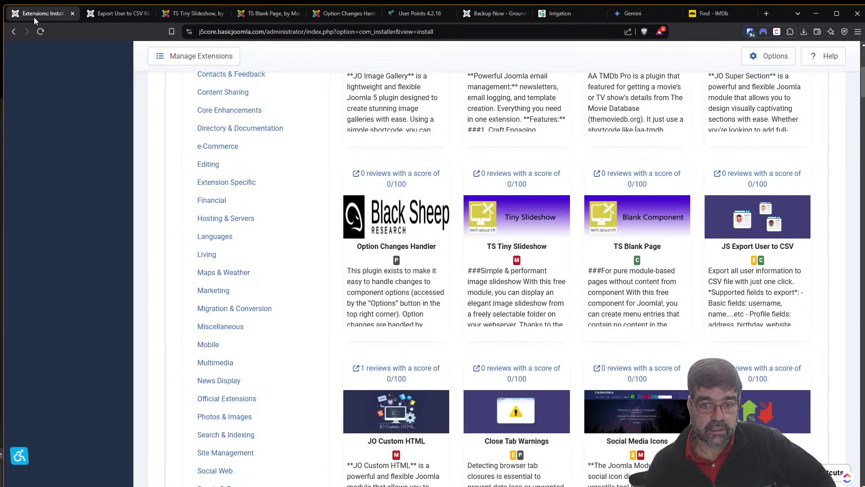
scroll(650, 201, "down", 2)
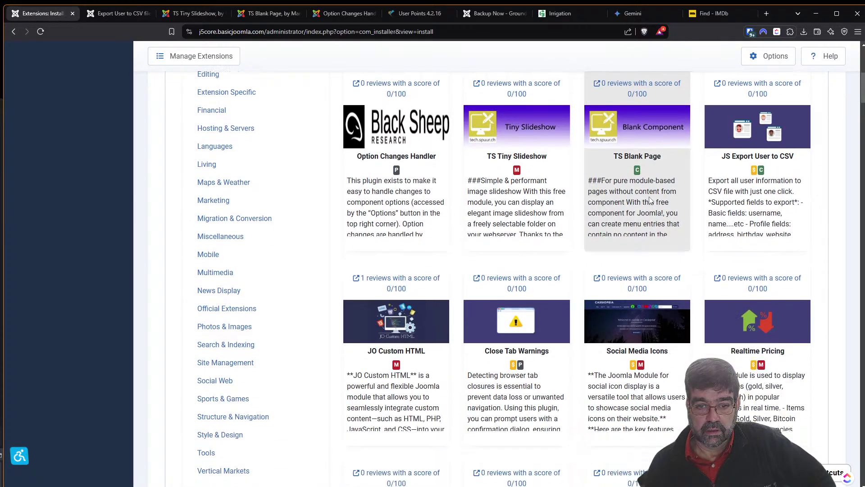
left_click(116, 14)
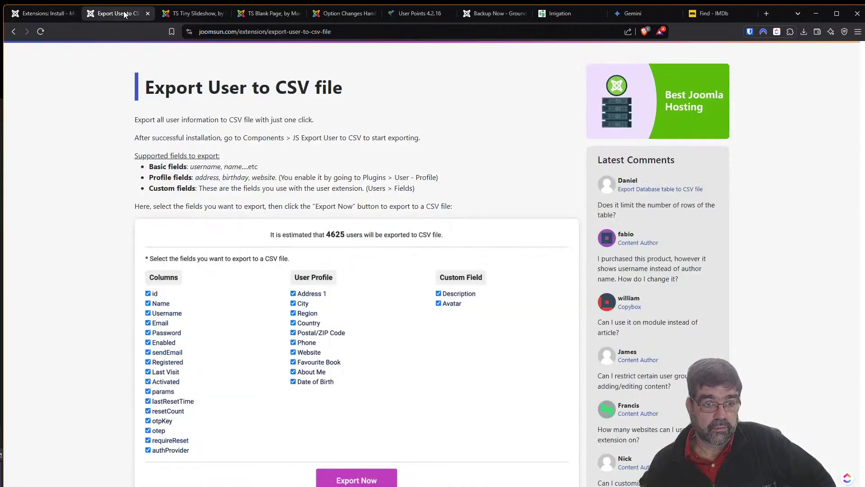
left_click(13, 31)
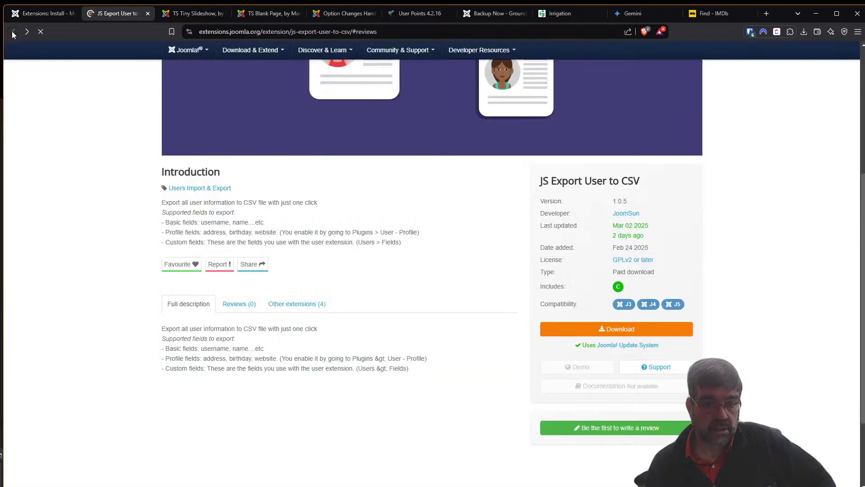
Browse JoomSun's four other extensions from the JS Export listing, then return to the Install from Web grid.
left_click(290, 304)
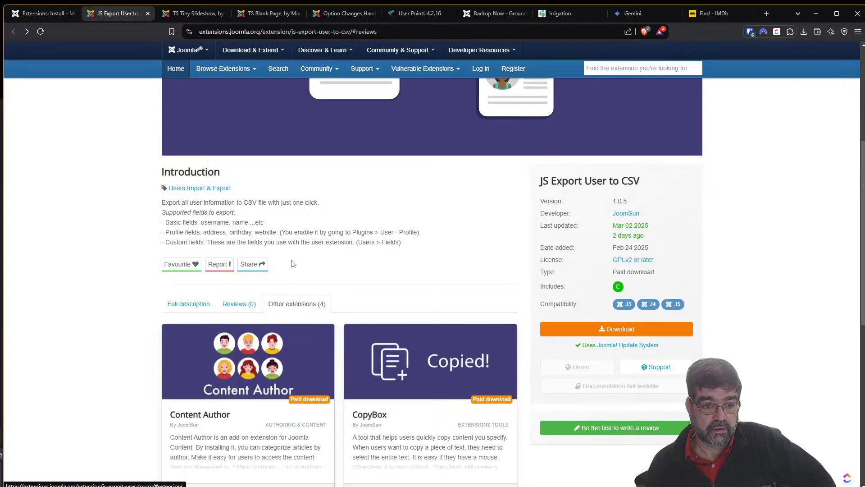
scroll(291, 262, "down", 3)
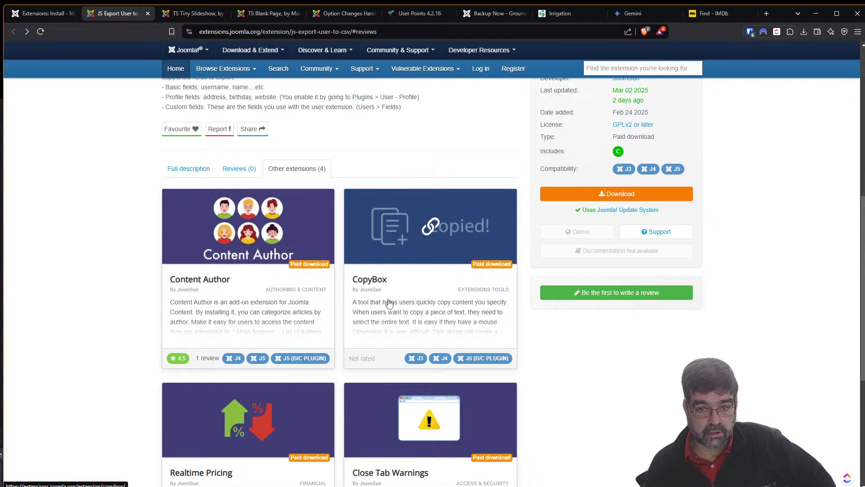
scroll(389, 303, "down", 3)
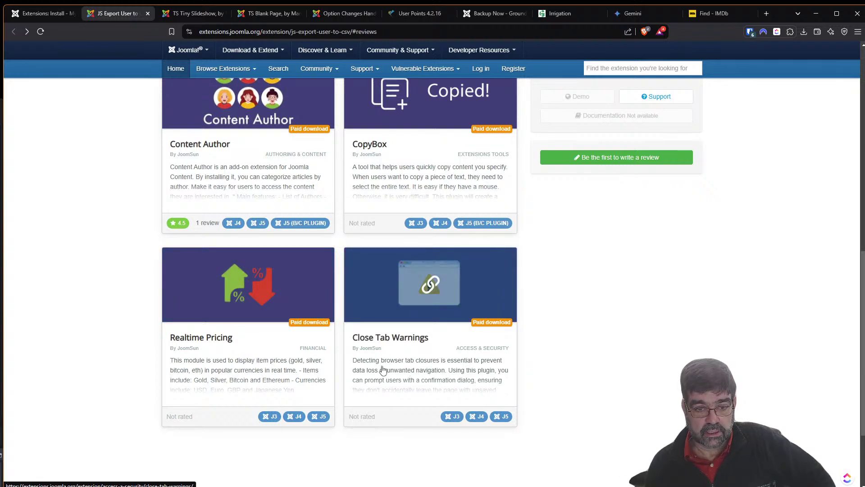
left_click(43, 15)
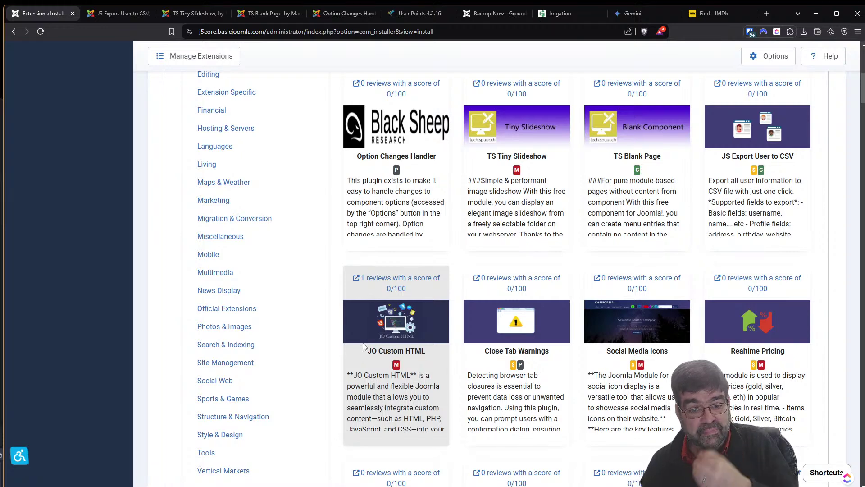
Open the JO Custom HTML directory listing in a new tab and close the JS Export User to CSV listing.
scroll(399, 395, "down", 1)
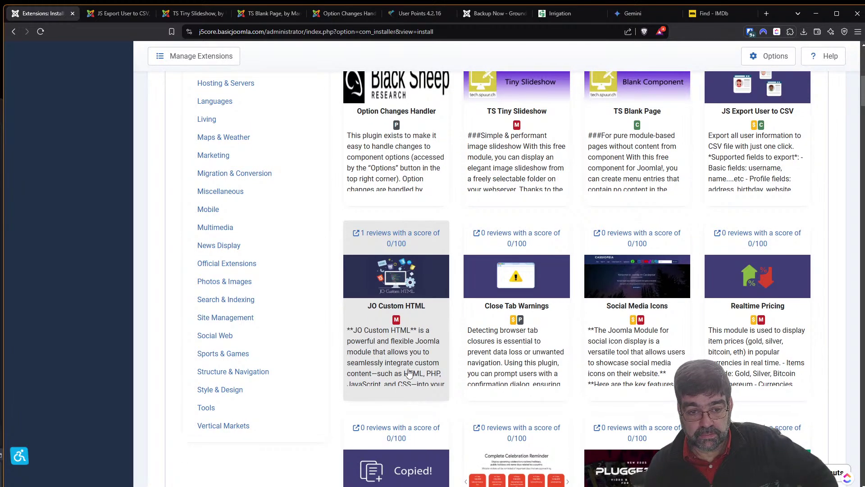
right_click(408, 372)
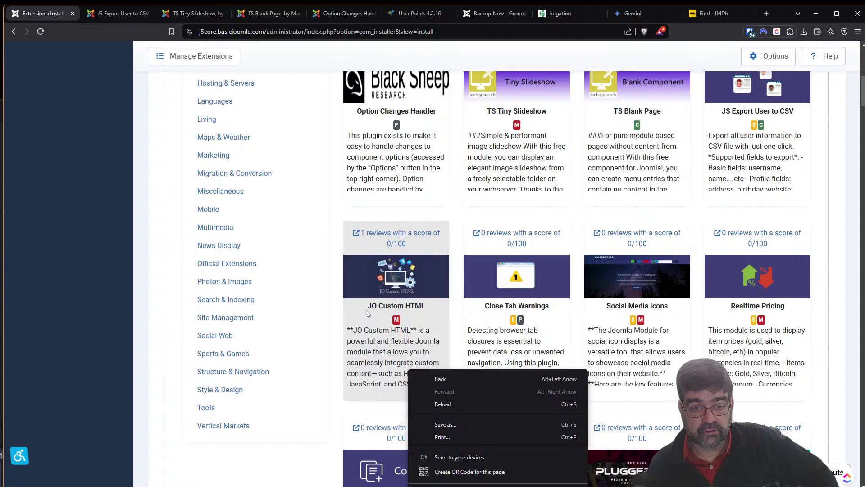
right_click(394, 235)
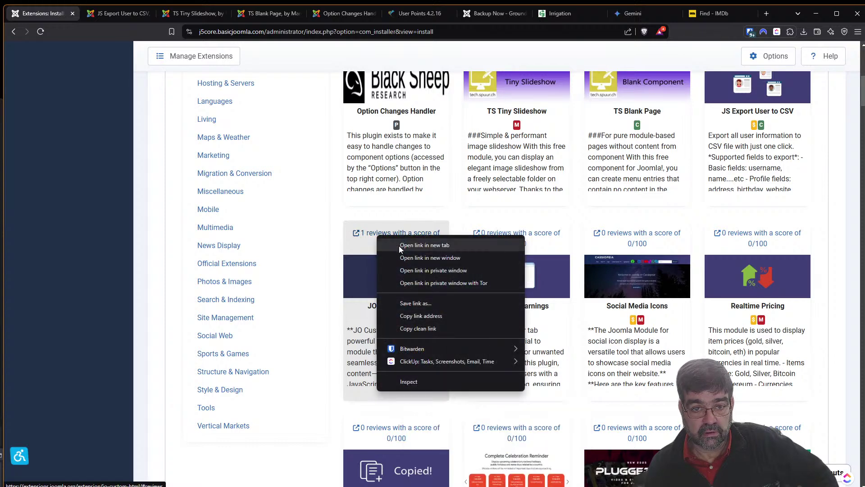
left_click(399, 245)
left_click(110, 13)
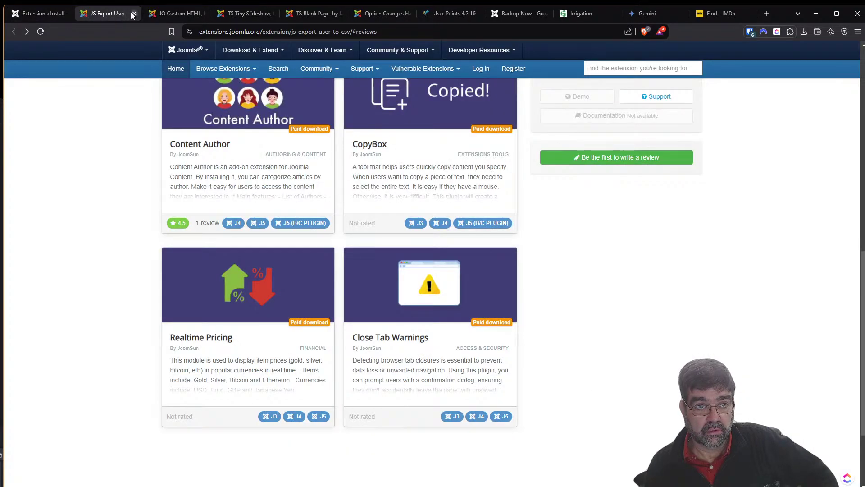
left_click(137, 13)
left_click(116, 215)
scroll(123, 224, "down", 3)
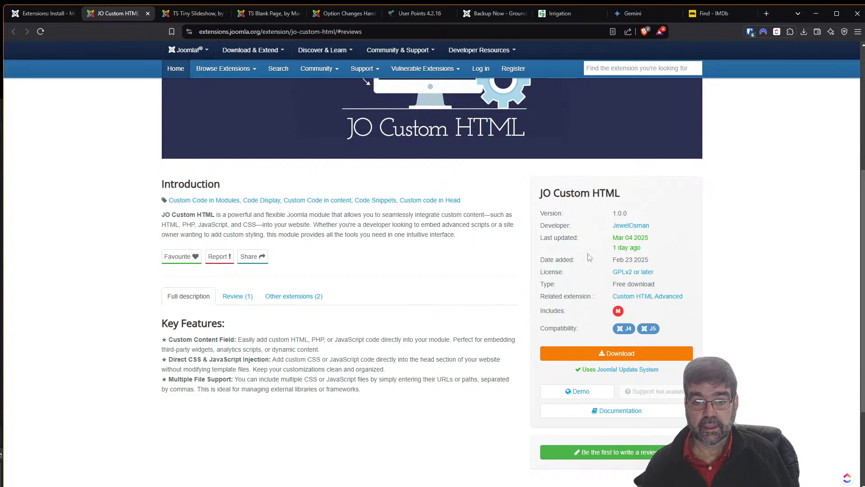
From the Install from Web grid, open Close Tab Warnings' listing in a new tab, closing JO Custom HTML.
left_click(37, 14)
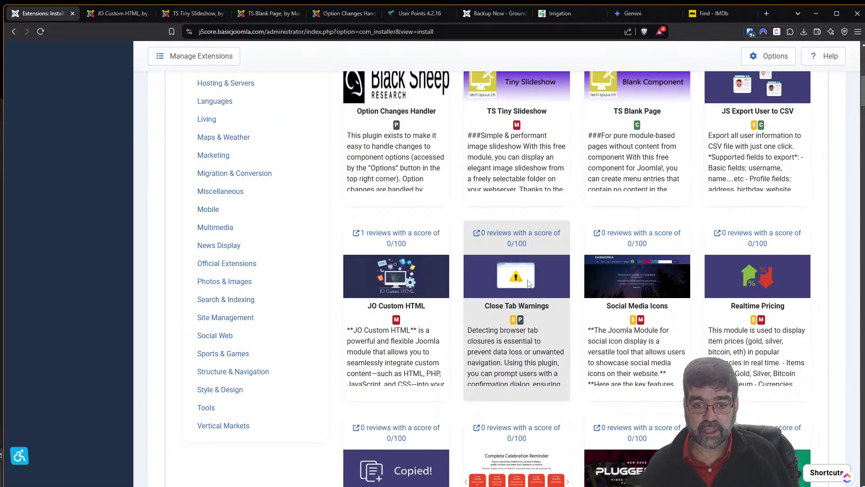
right_click(506, 234)
left_click(531, 245)
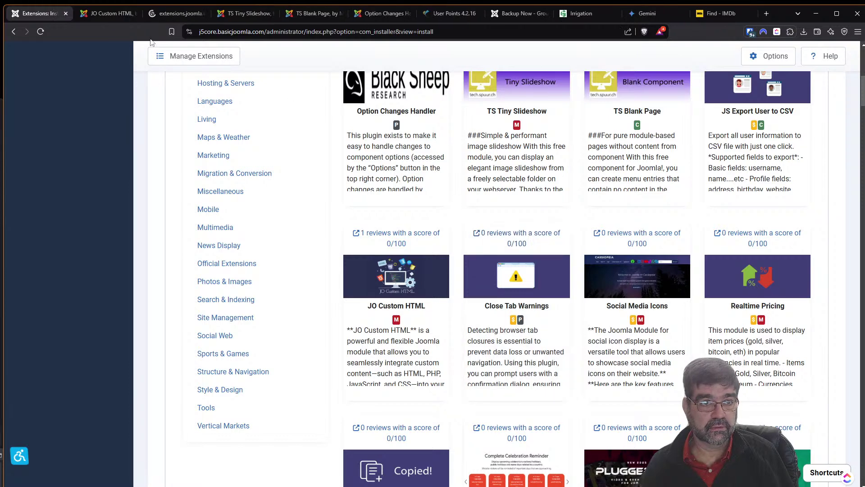
left_click(134, 14)
Read the Close Tab Warnings listing and its developer's other extensions, like Content Author and CopyBox, then return.
left_click(120, 15)
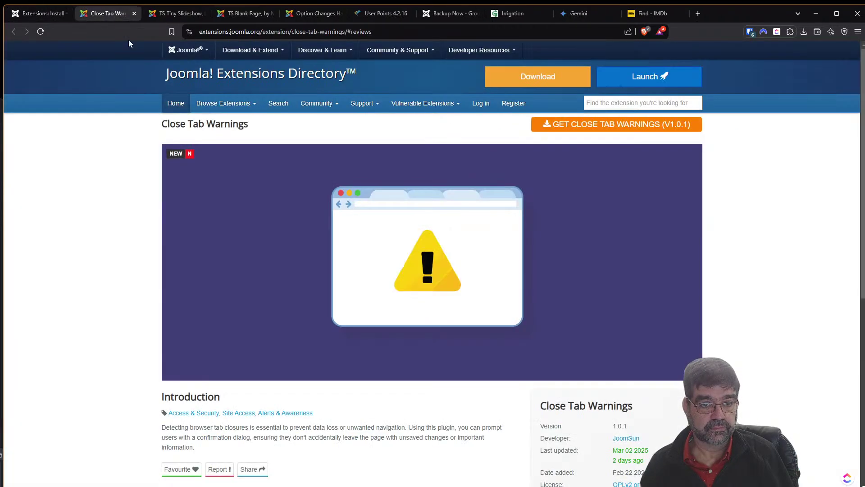
scroll(264, 237, "down", 2)
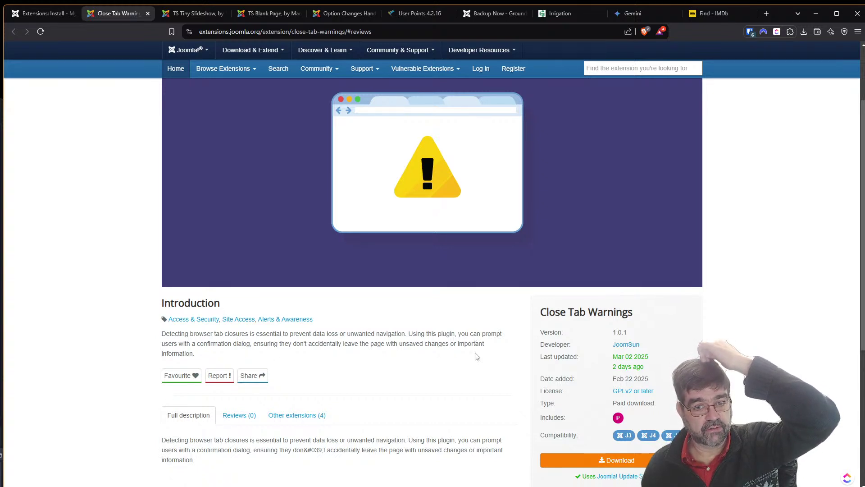
scroll(475, 351, "down", 3)
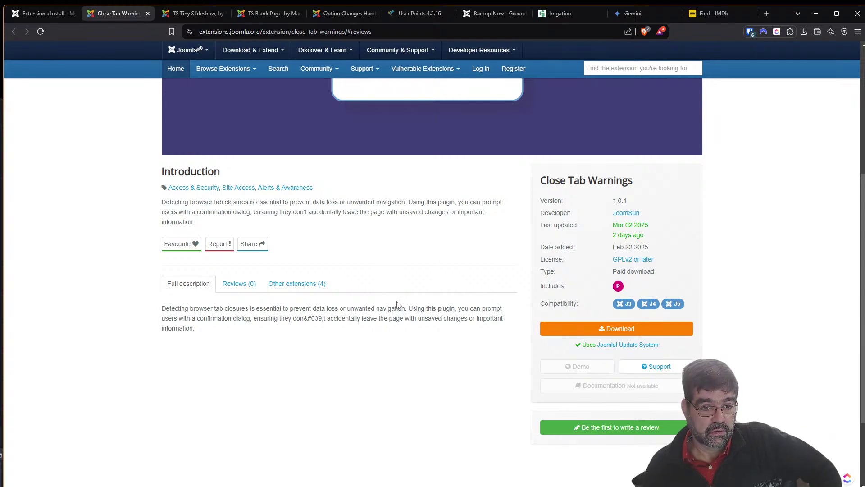
scroll(397, 331, "up", 2)
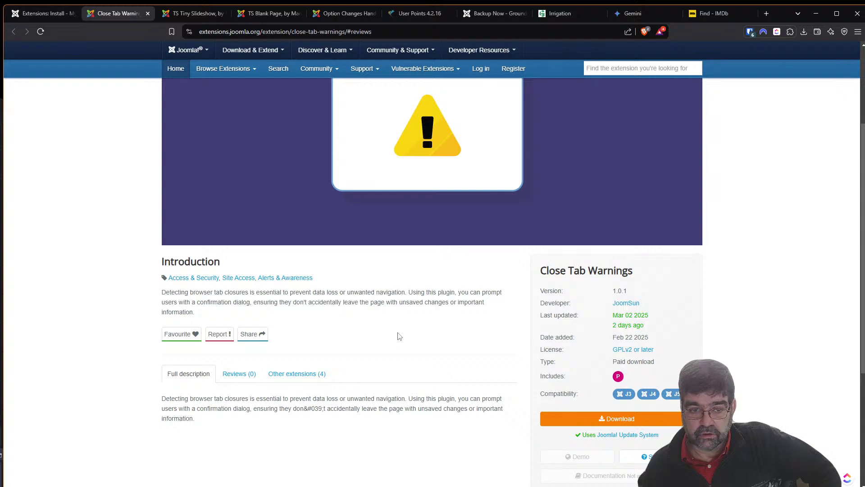
left_click(304, 376)
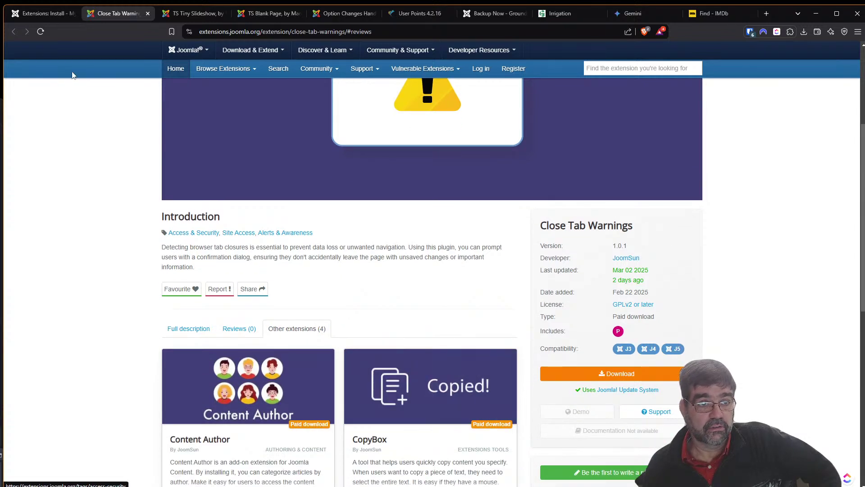
left_click(40, 14)
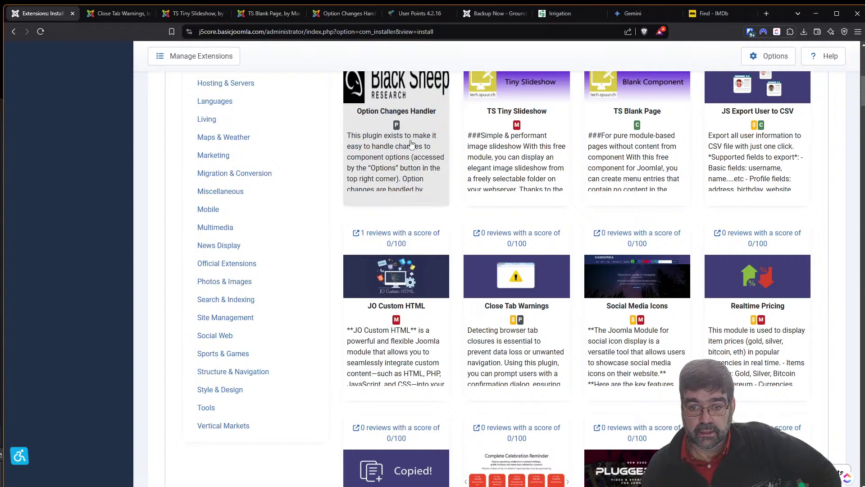
Open the Social Media Icons listing in a new tab and close the Close Tab Warnings listing.
right_click(653, 239)
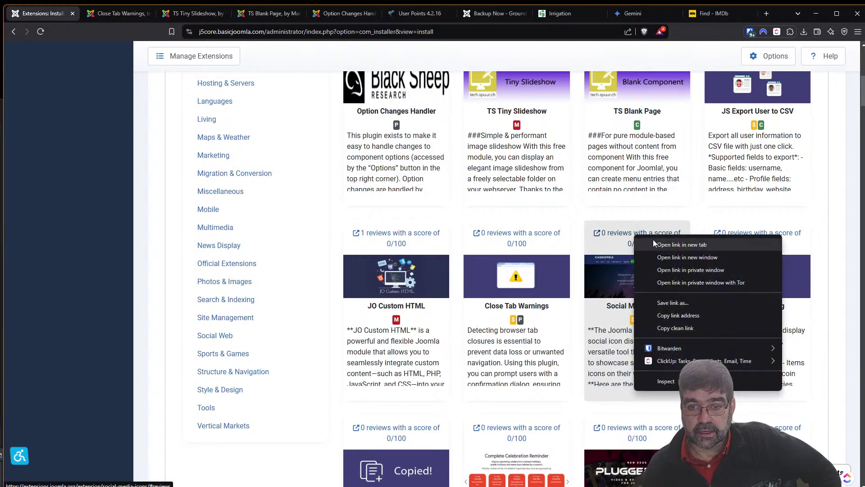
left_click(676, 246)
left_click(121, 17)
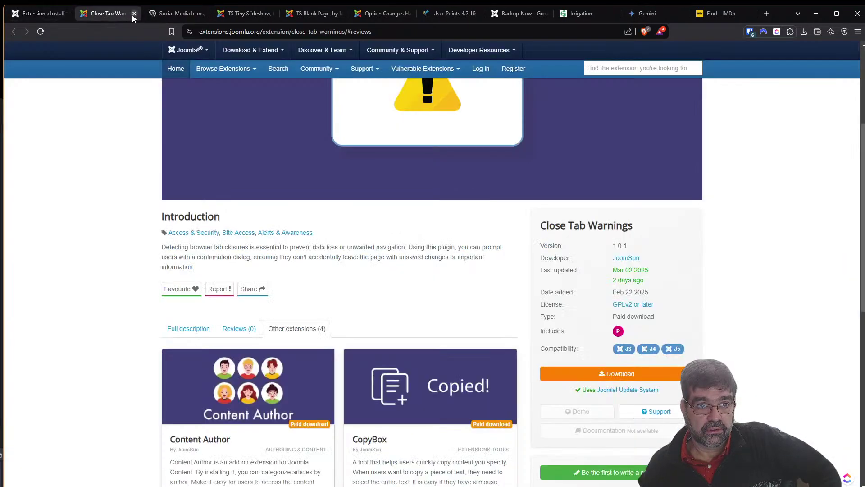
left_click(133, 14)
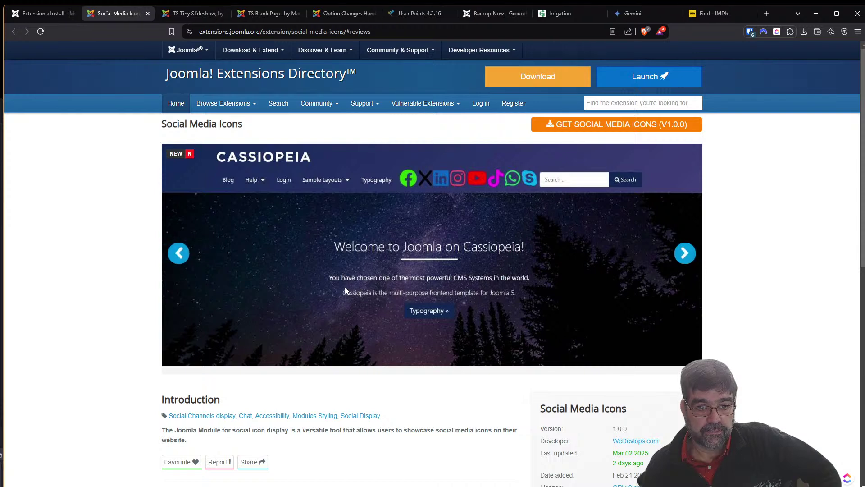
Scroll through the Social Media Icons listing (version 1.0.0, J4/J5) and load its demo site.
scroll(471, 224, "down", 4)
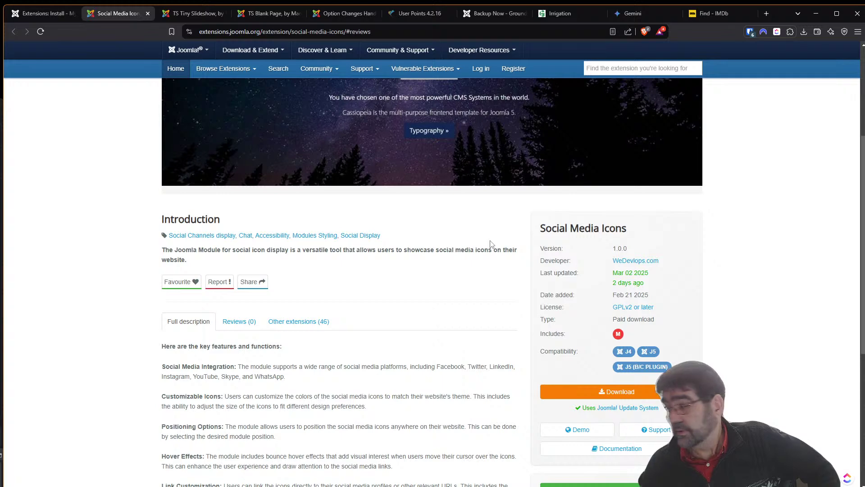
scroll(404, 242, "down", 3)
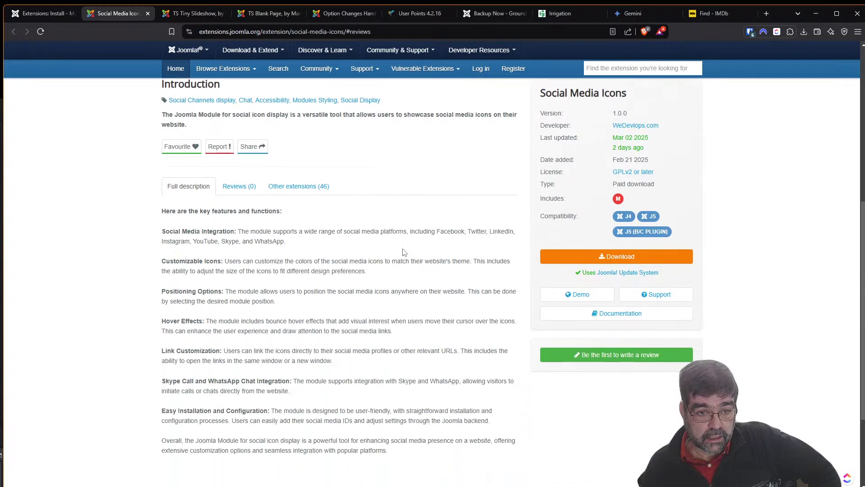
left_click(577, 293)
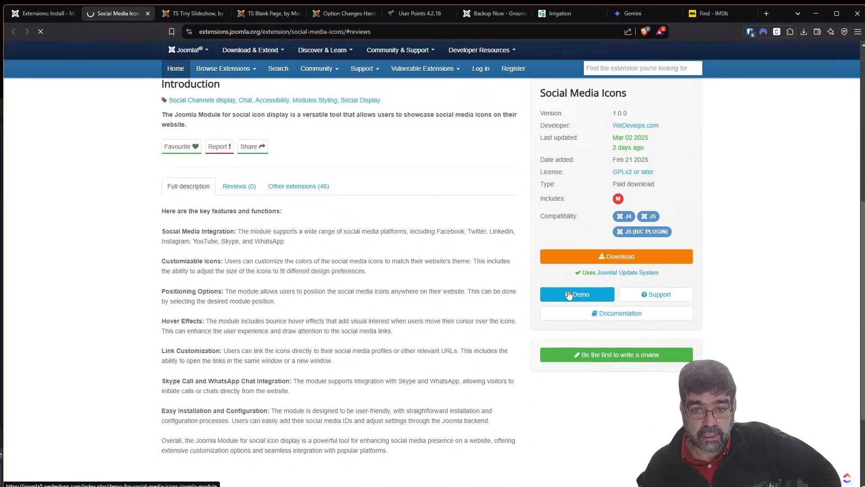
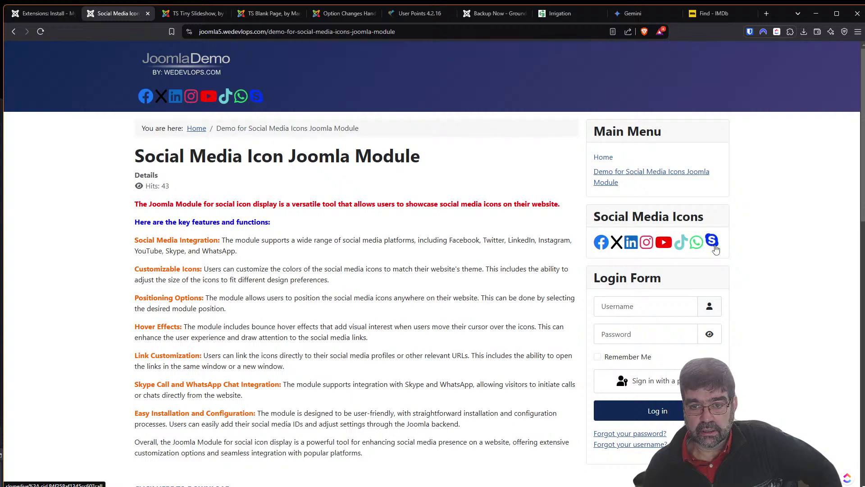
Open the wedevlops YouTube channel from the demo page's Social Media Icons module.
left_click(665, 242)
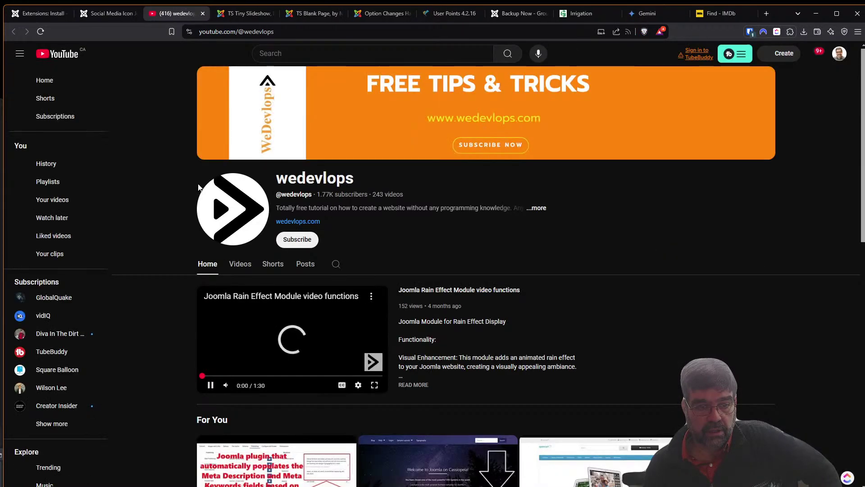
Pause the channel's featured video and scroll through the channel home page.
left_click(210, 386)
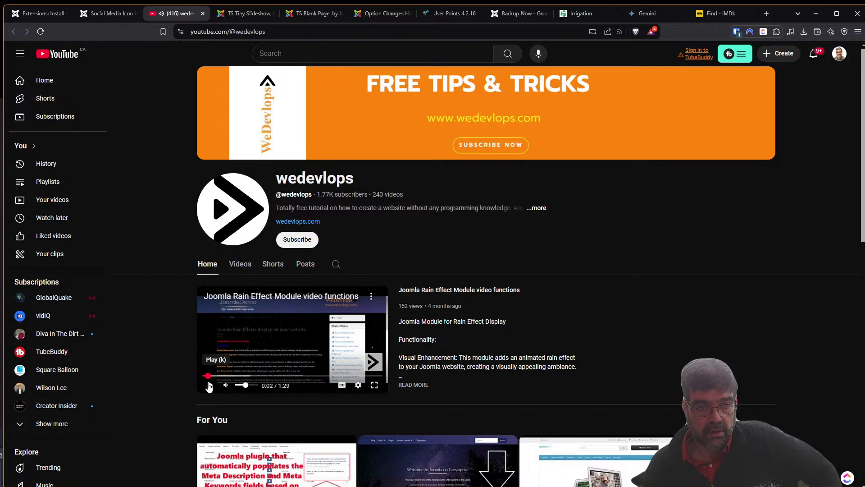
scroll(352, 357, "down", 3)
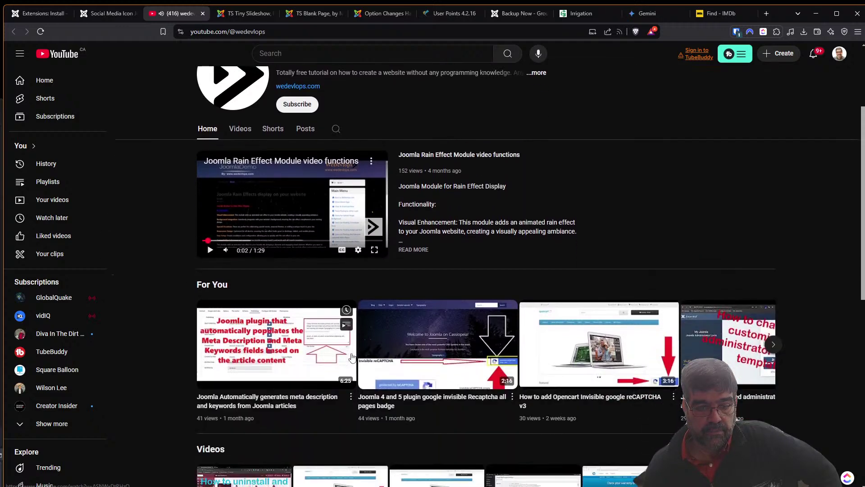
scroll(352, 357, "down", 4)
scroll(342, 363, "down", 4)
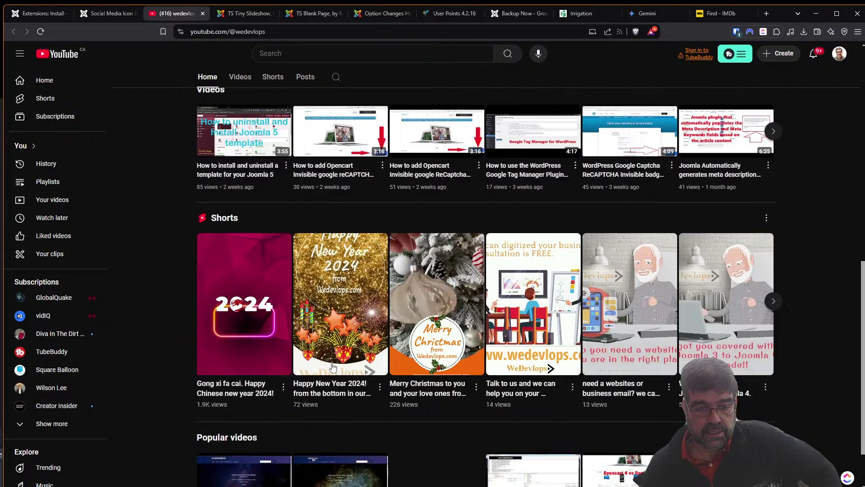
scroll(298, 244, "down", 1)
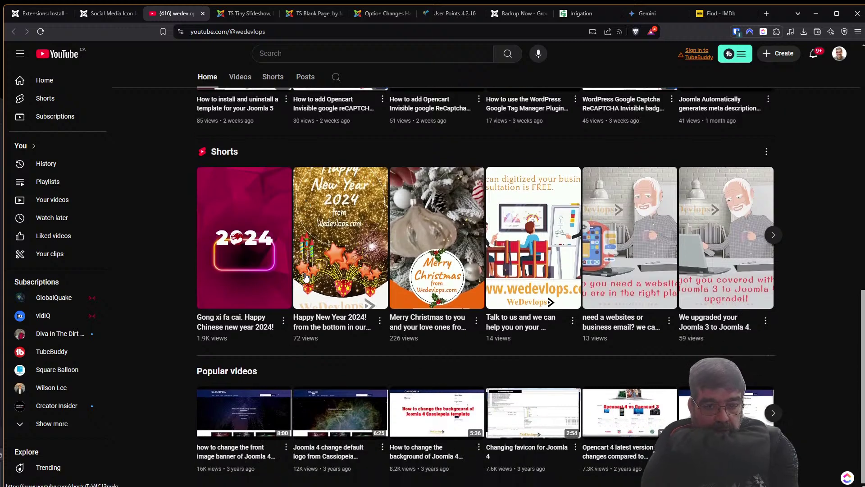
scroll(315, 282, "up", 5)
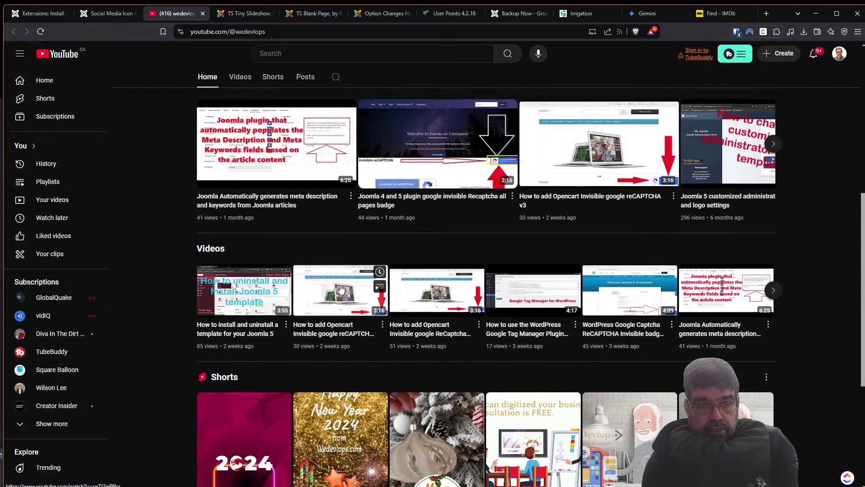
Browse the channel's uploaded videos, then close YouTube and return to the Joomla installer.
left_click(240, 77)
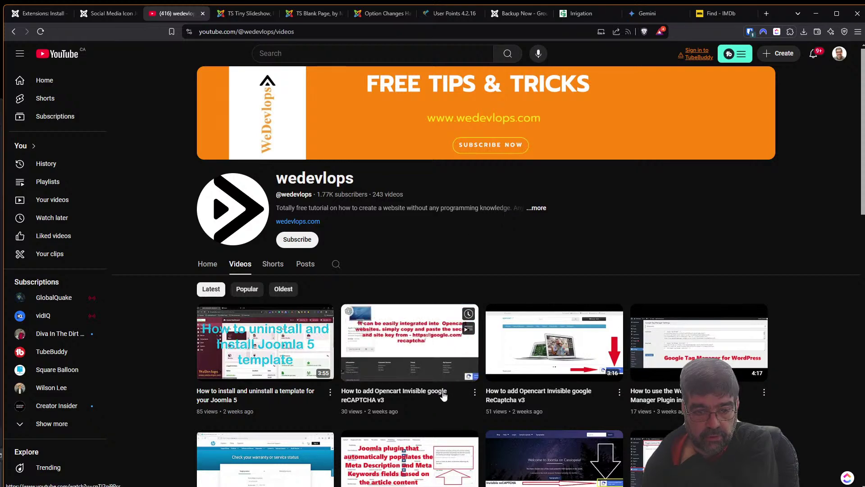
scroll(617, 396, "down", 5)
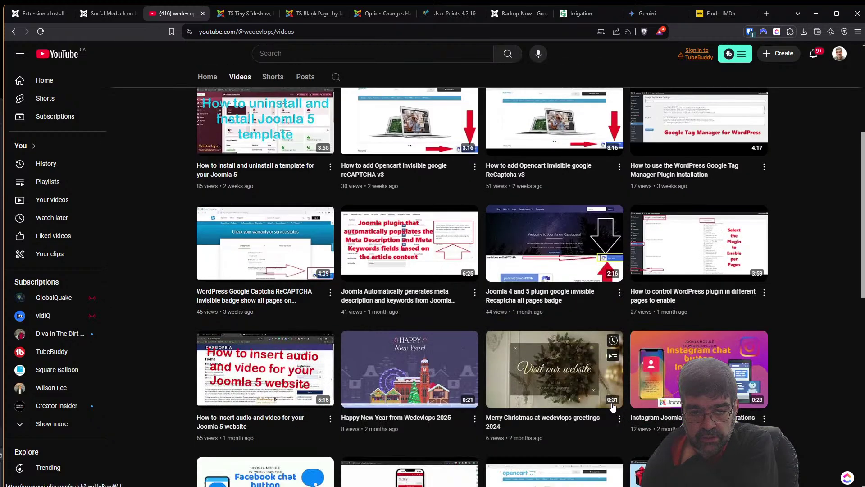
scroll(234, 255, "down", 3)
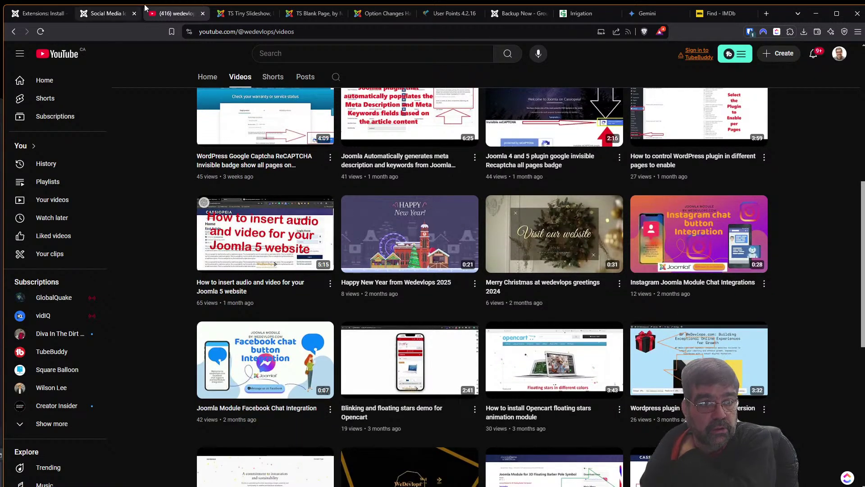
left_click(202, 14)
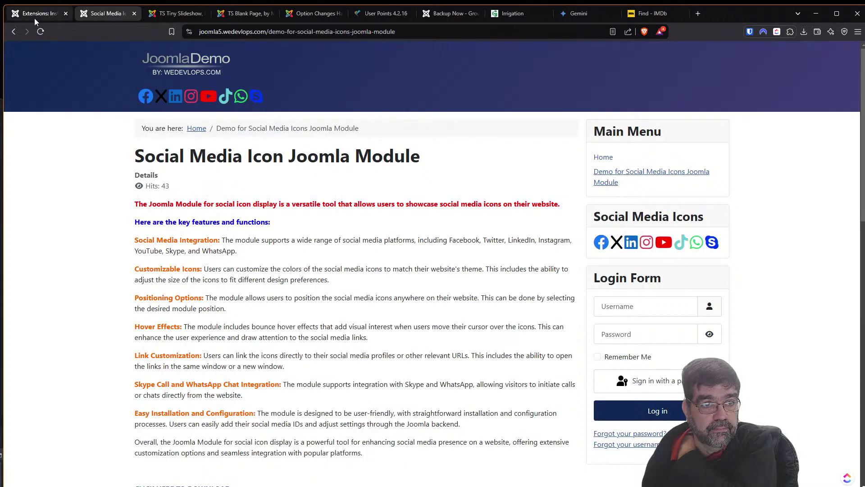
left_click(36, 17)
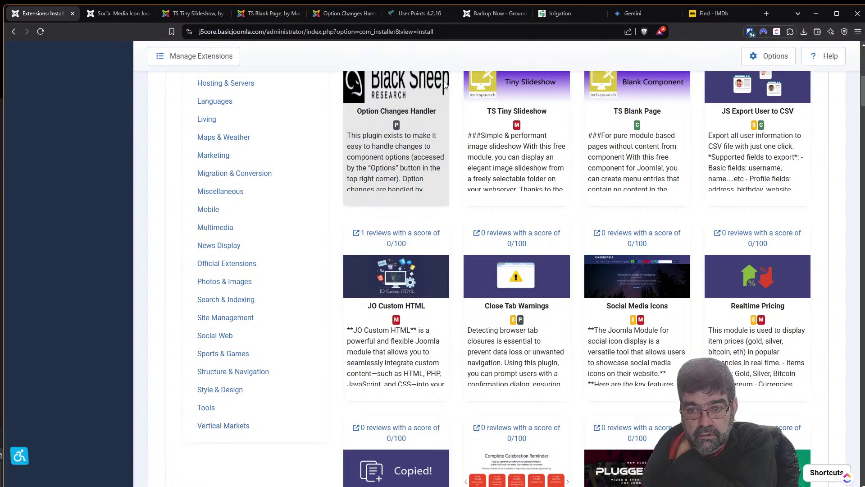
Open the Realtime Pricing directory listing in a new tab and read it.
right_click(766, 232)
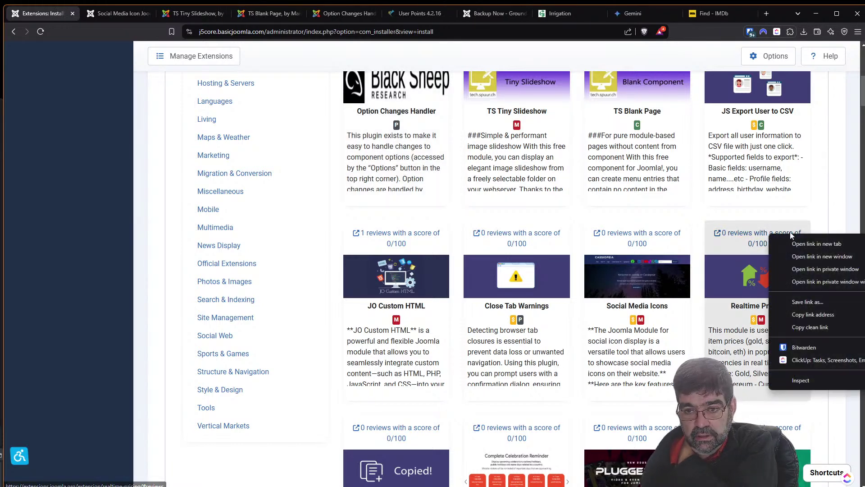
left_click(790, 238)
left_click(108, 13)
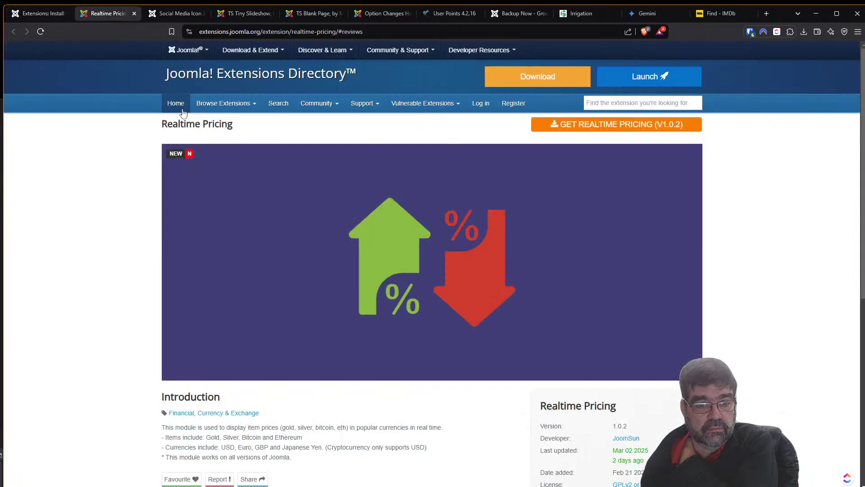
scroll(383, 205, "down", 3)
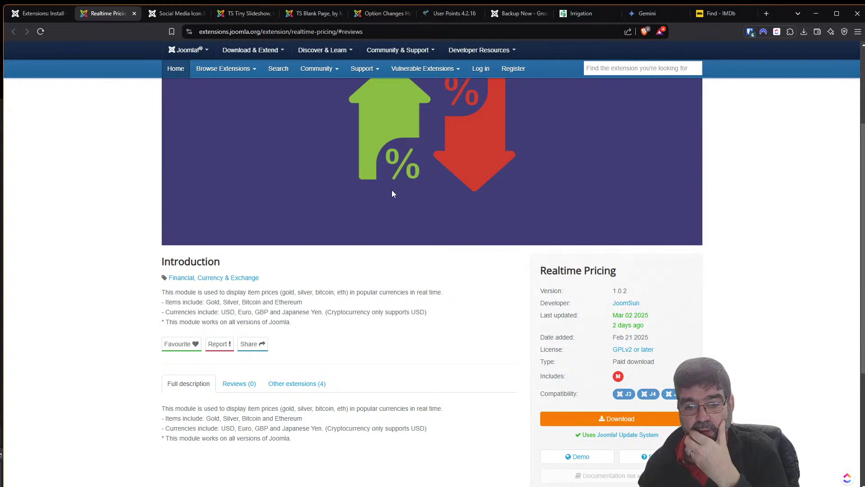
Browse the Realtime Pricing JoomSun demo page, then return to the Extensions: Install list.
left_click(588, 456)
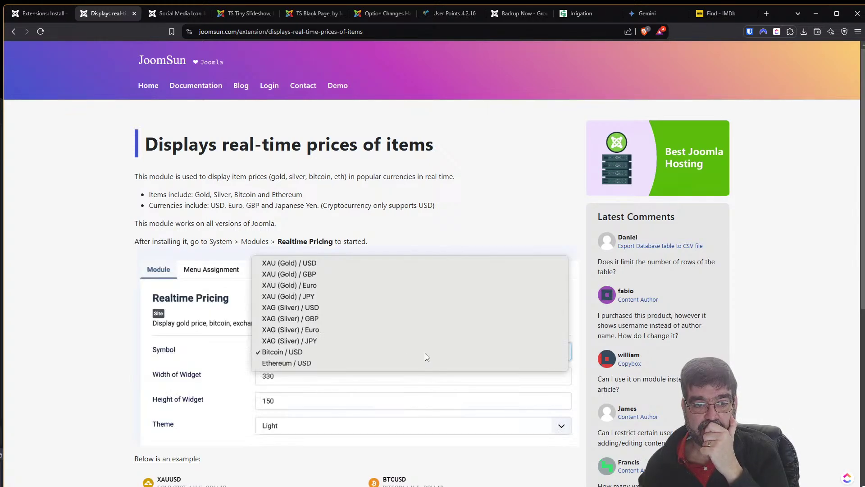
scroll(68, 209, "down", 5)
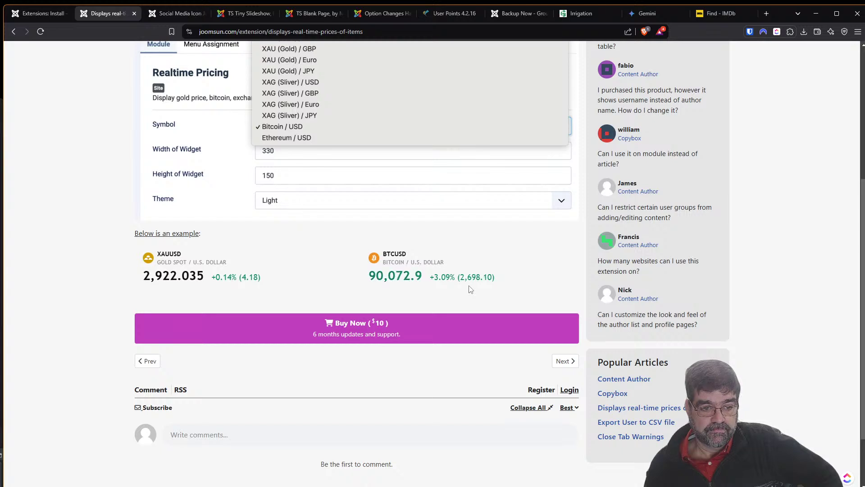
scroll(468, 288, "down", 1)
scroll(466, 288, "up", 2)
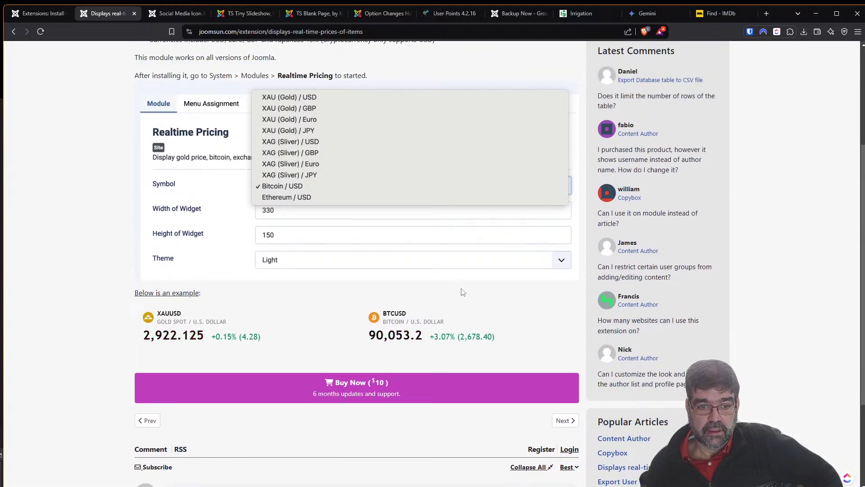
scroll(460, 293, "up", 2)
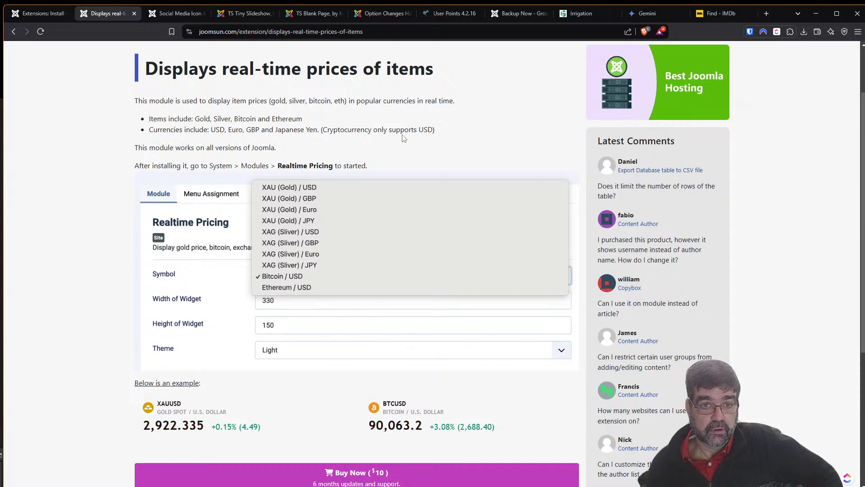
left_click(40, 17)
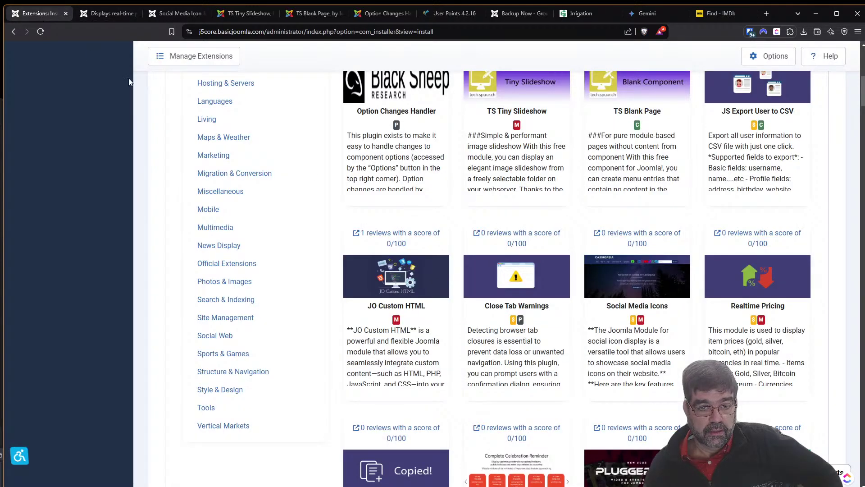
Open the CopyBox directory listing in a new tab and read it.
scroll(508, 191, "down", 6)
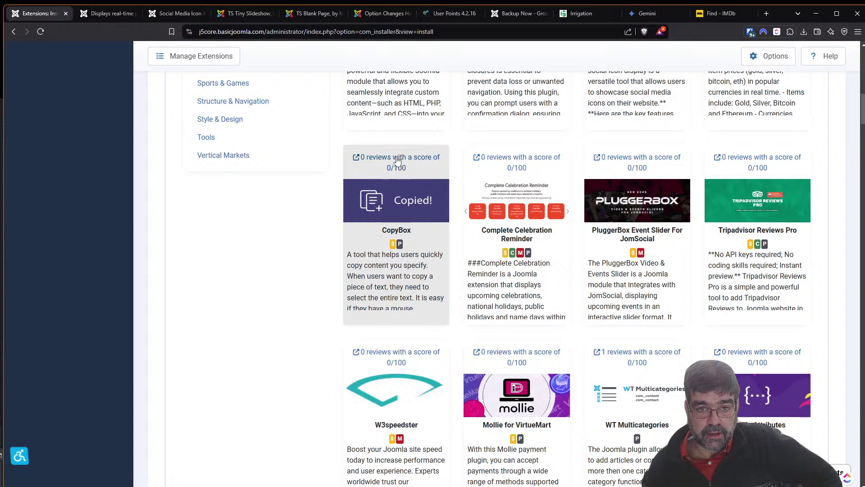
right_click(395, 158)
left_click(419, 165)
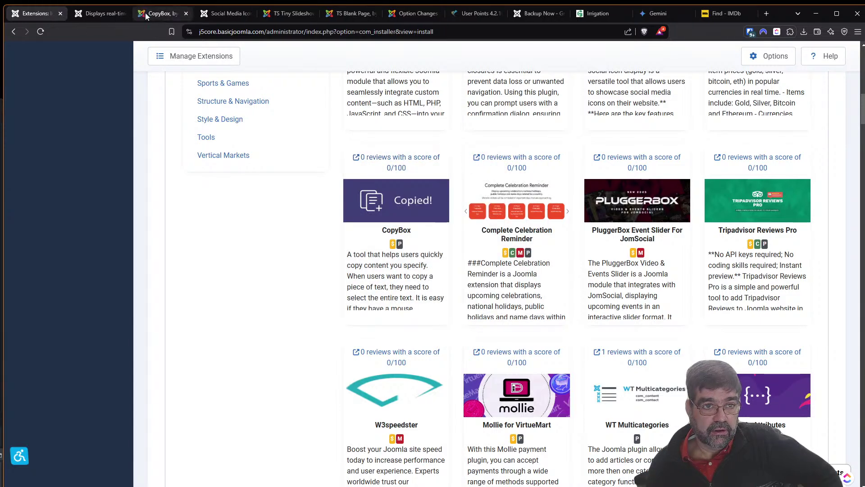
left_click(144, 14)
scroll(324, 193, "down", 6)
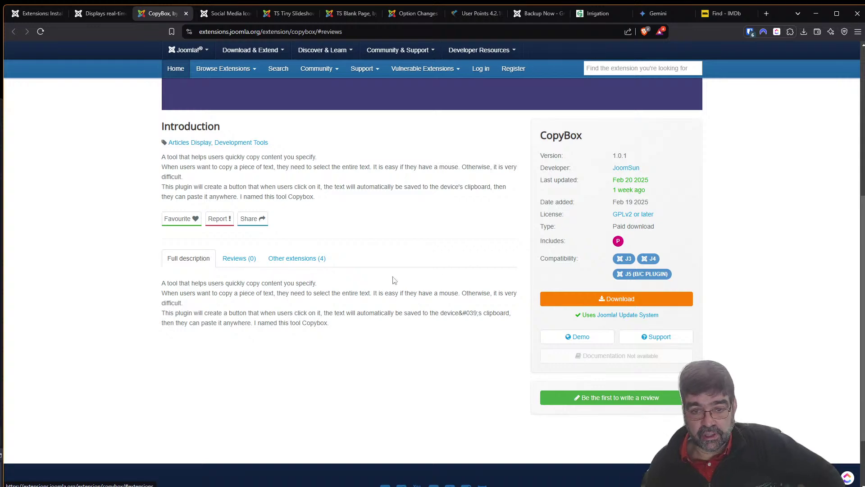
On the CopyBox demo, copy the Lorem Ipsum example and confirm it in clipboard history.
left_click(591, 342)
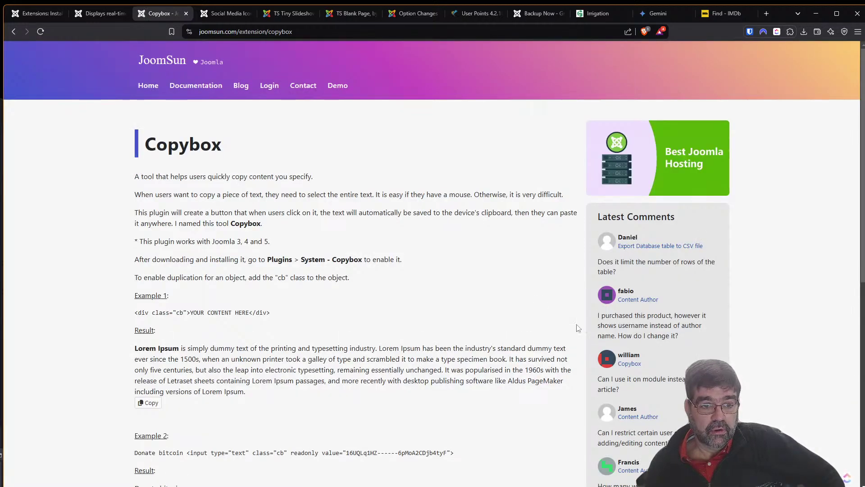
scroll(452, 210, "down", 1)
scroll(452, 210, "down", 5)
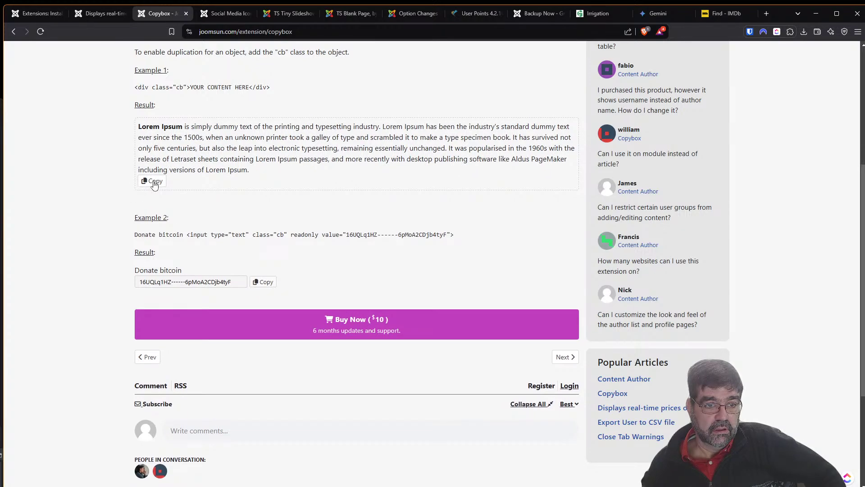
left_click(153, 181)
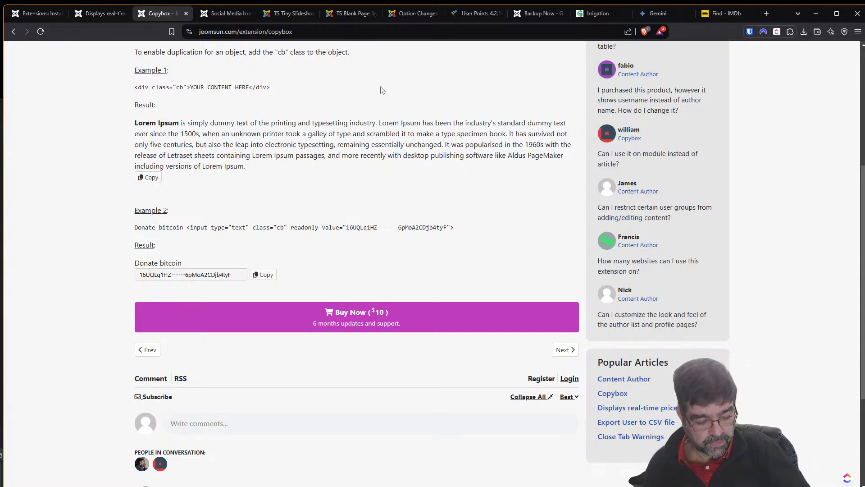
key("super+v")
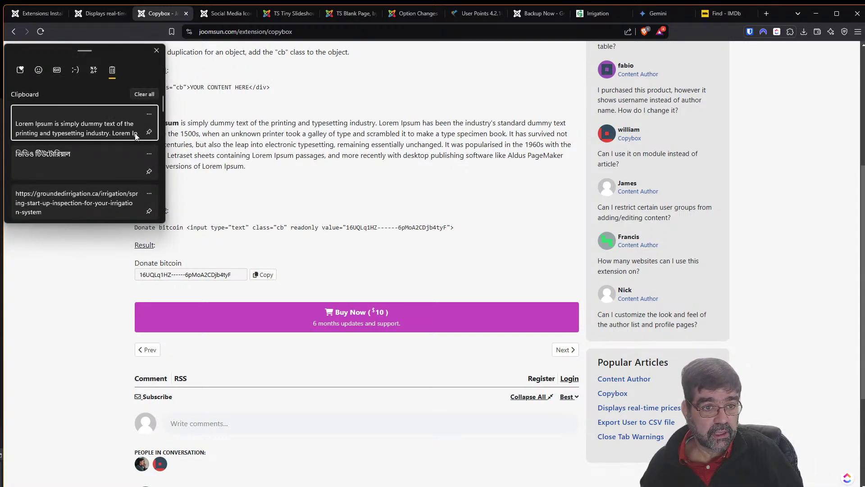
scroll(139, 126, "down", 1)
scroll(140, 125, "up", 1)
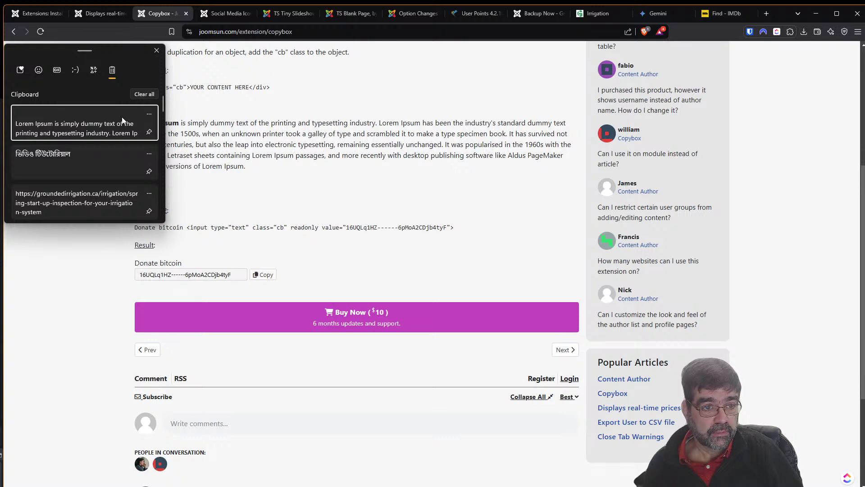
left_click(247, 148)
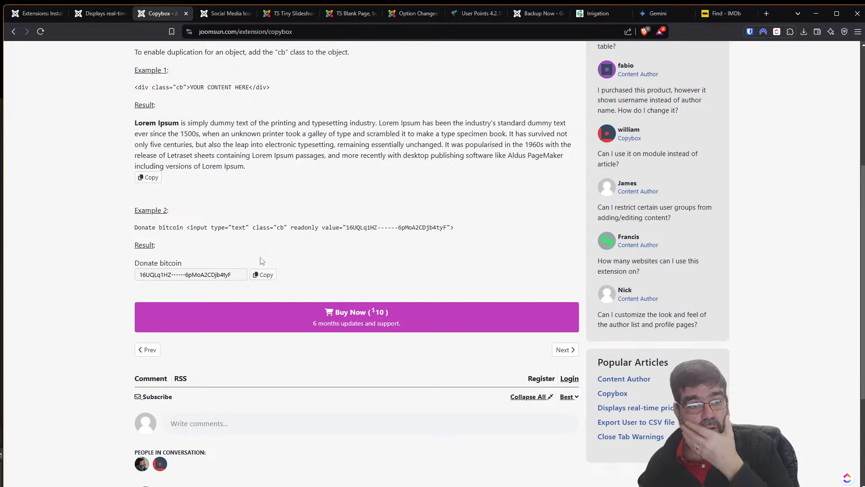
Review the CopyBox page's usage examples and $10 purchase offer.
scroll(260, 243, "up", 3)
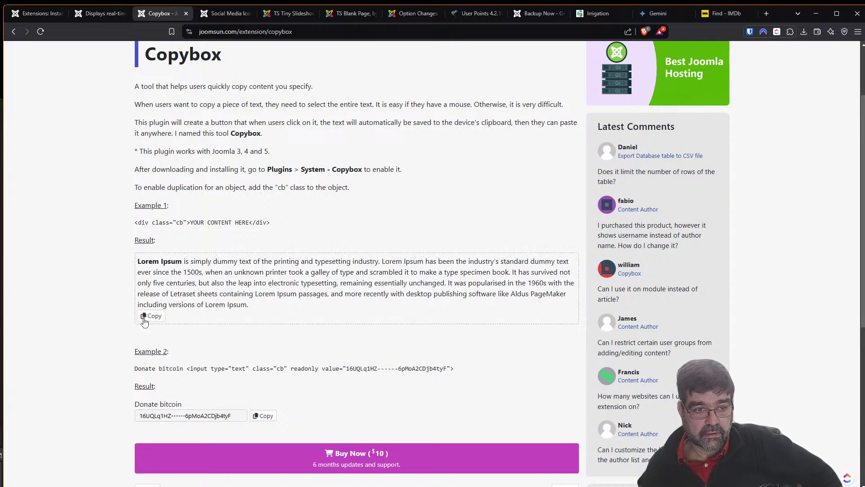
scroll(233, 337, "down", 4)
scroll(233, 338, "down", 1)
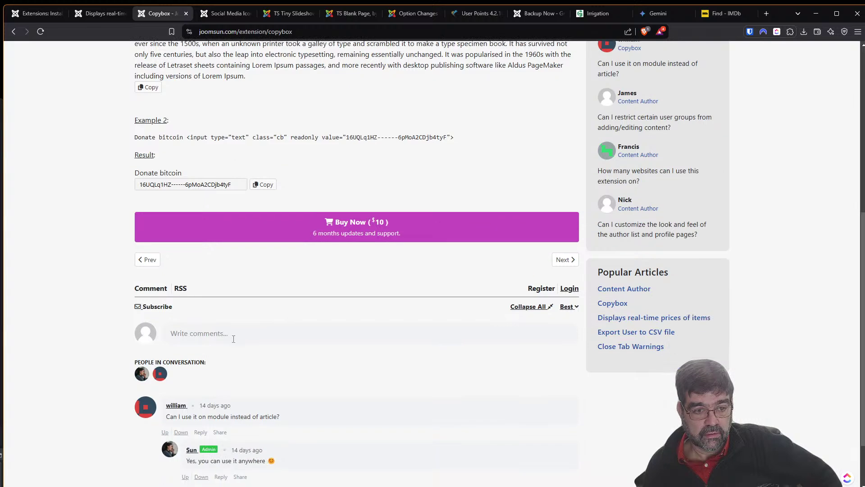
scroll(234, 338, "down", 2)
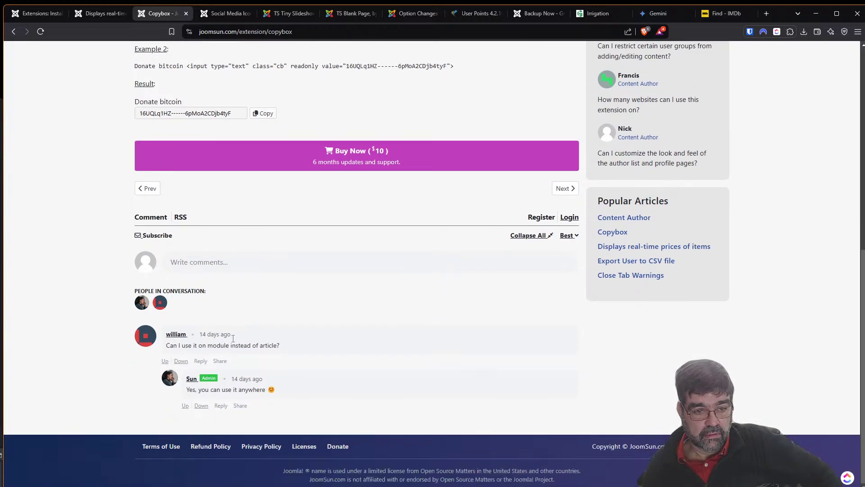
scroll(229, 343, "up", 4)
scroll(230, 343, "up", 2)
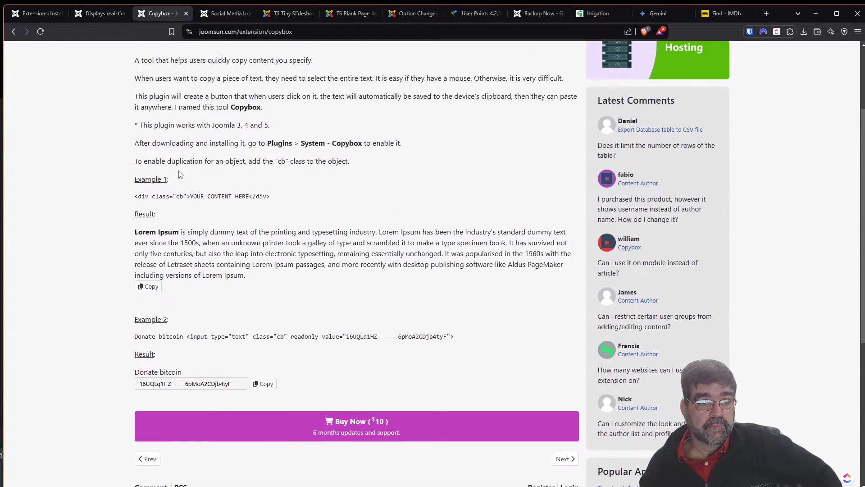
Send the Realtime Pricing and CopyBox tabs back to their directory listings.
left_click(93, 15)
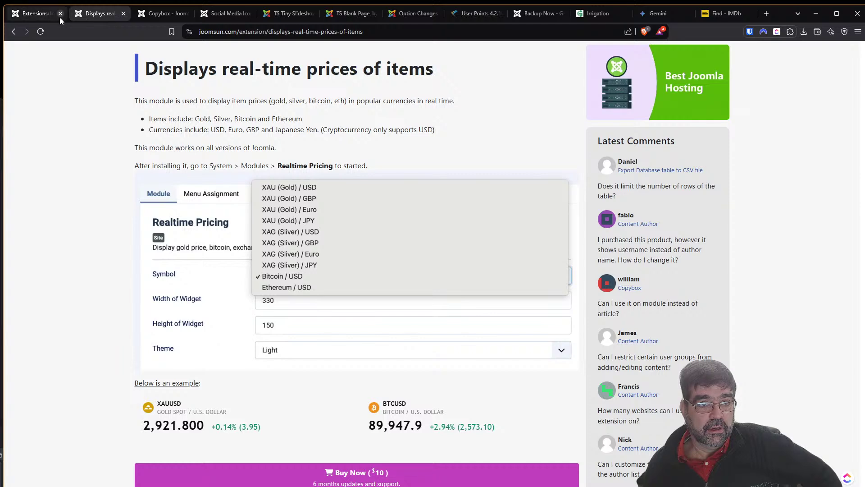
left_click(34, 17)
left_click(97, 13)
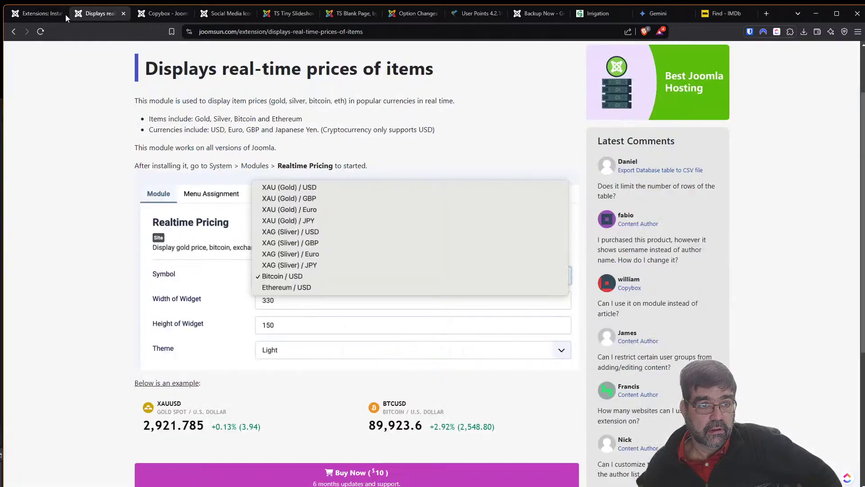
left_click(15, 34)
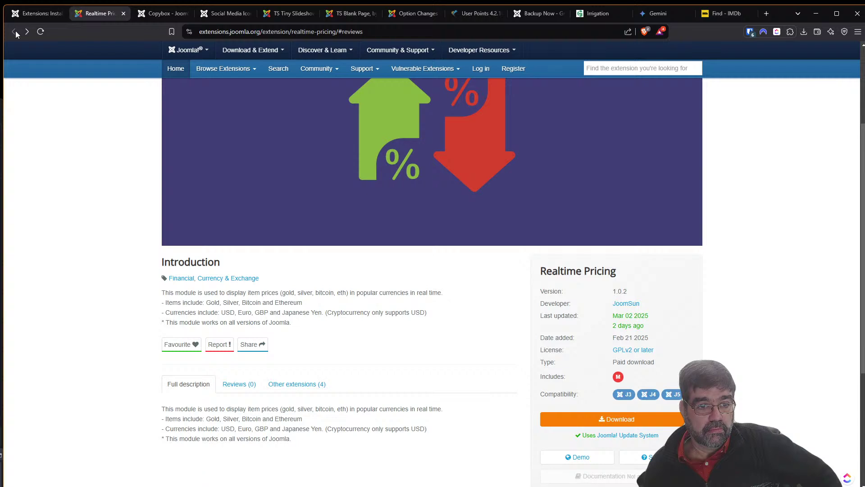
key("ctrl+Tab")
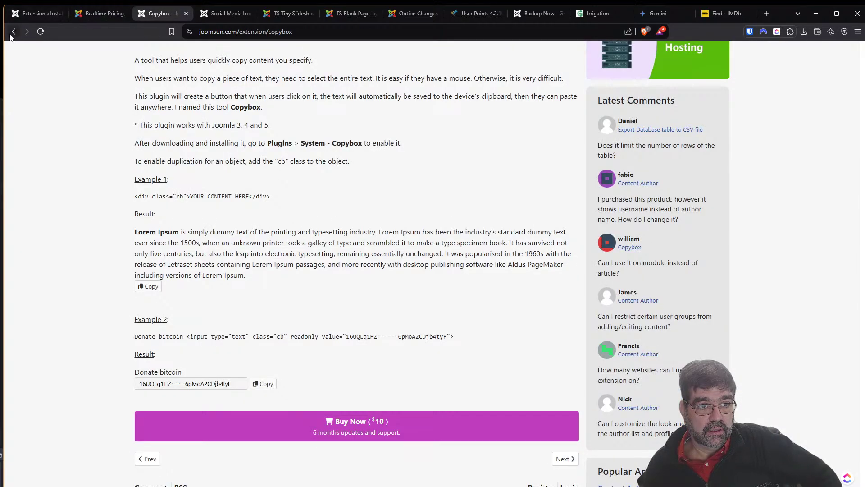
left_click(14, 32)
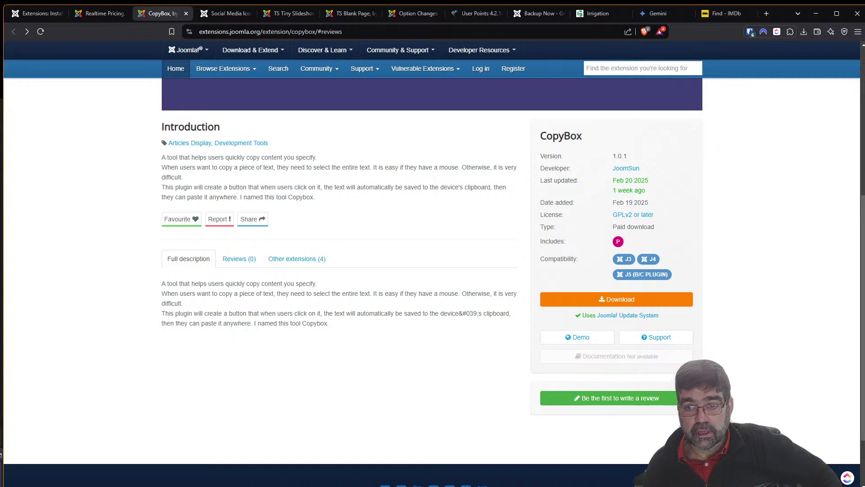
Start a ClickUp bookmark of the CopyBox listing and search the workspaces for 'cyb'.
mouse_move(849, 482)
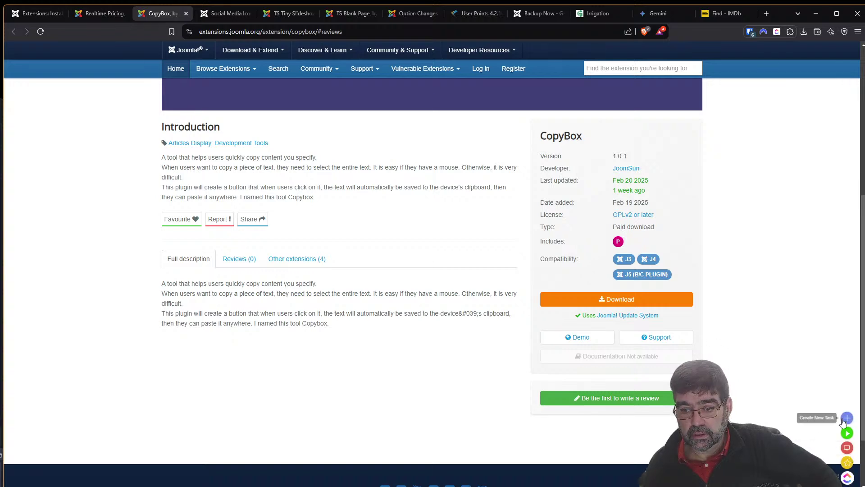
left_click(846, 462)
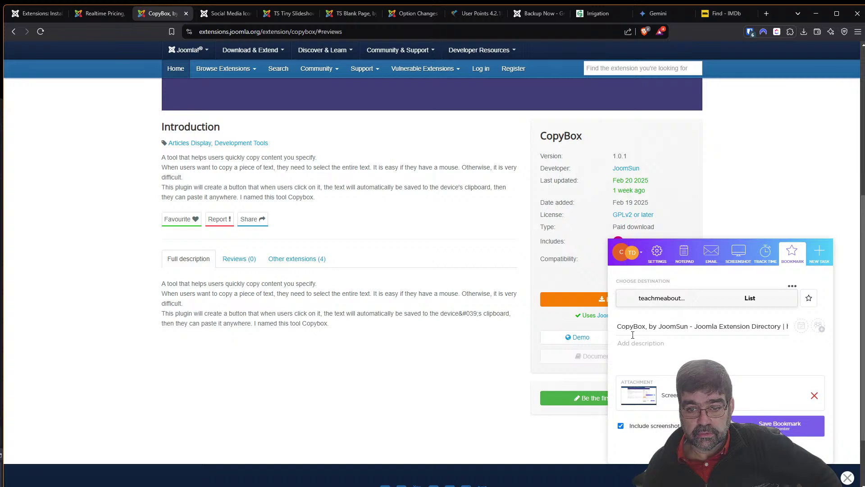
left_click(634, 305)
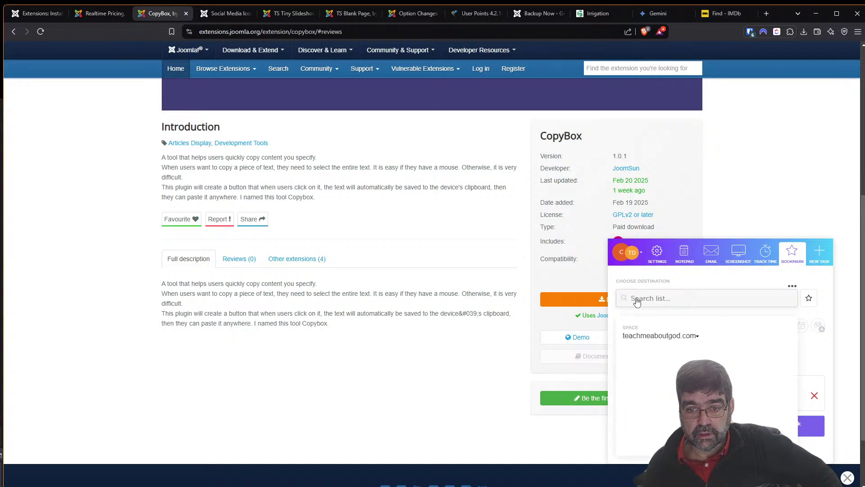
left_click(647, 338)
type("cyb")
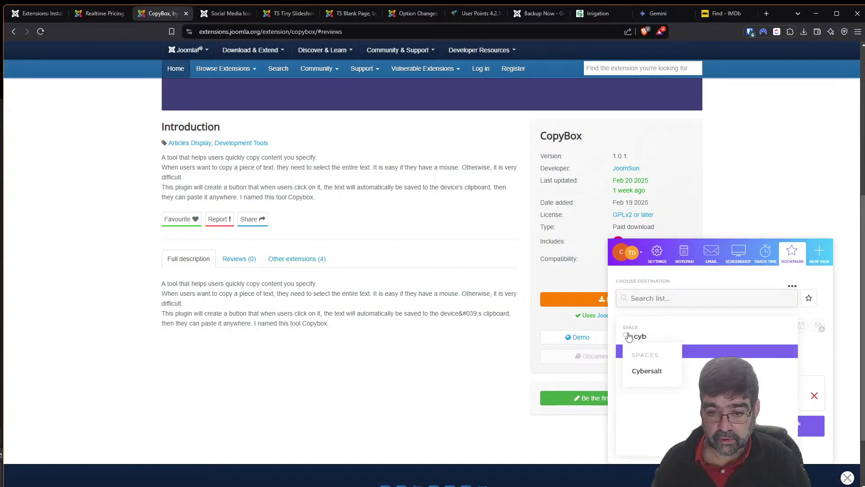
key("Return")
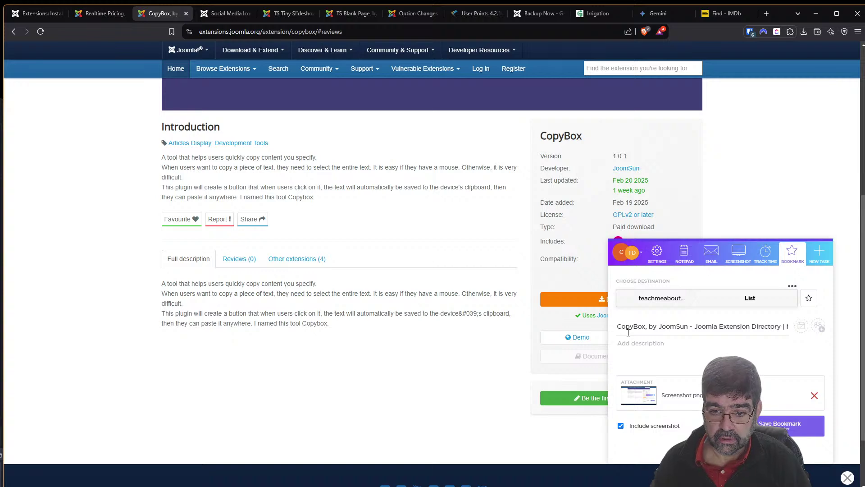
File the bookmark under Cybersalt > Basic Joomla > MM Episode Ideas, assign yourself, and save.
left_click(659, 298)
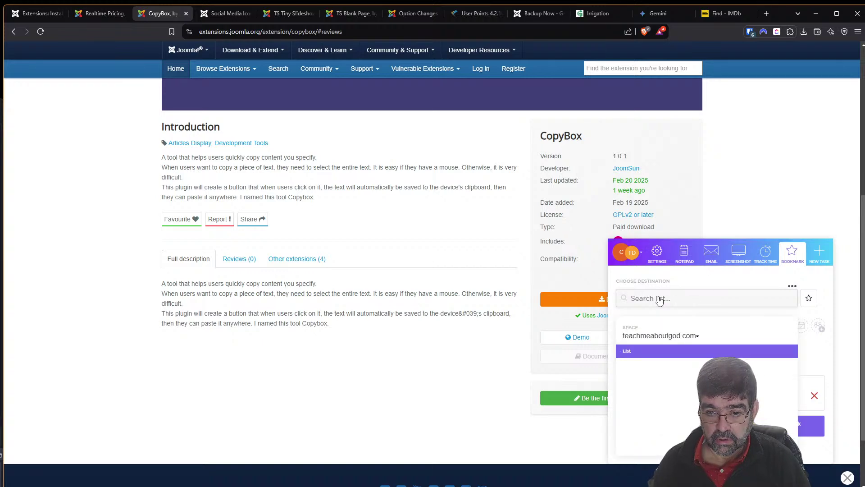
left_click(648, 336)
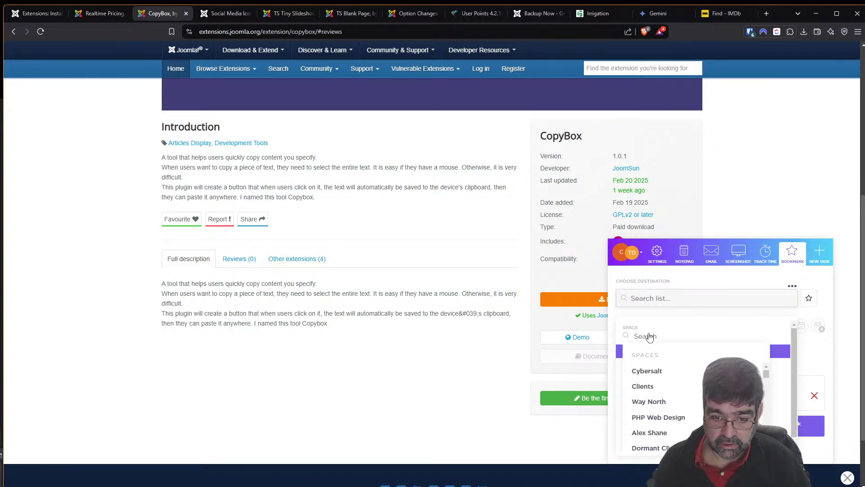
left_click(654, 373)
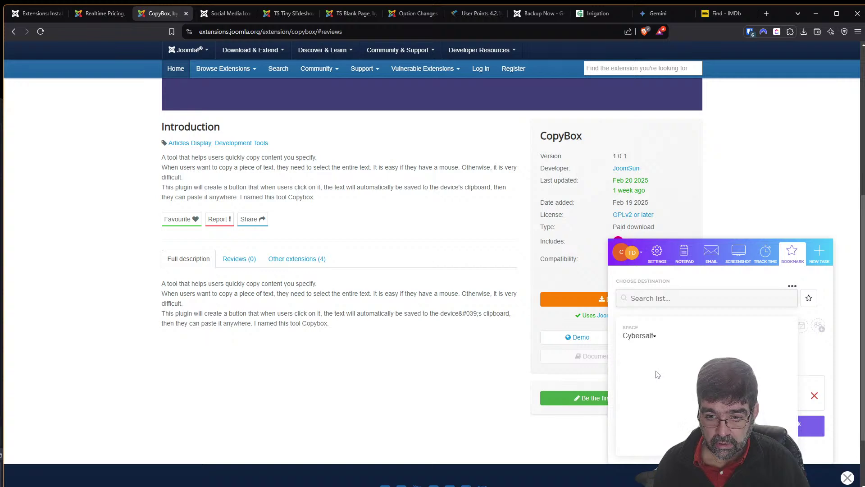
left_click(625, 367)
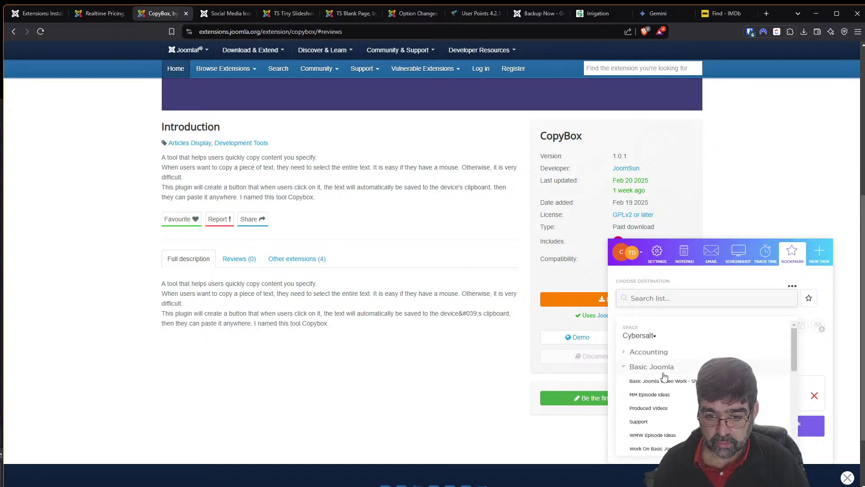
left_click(645, 395)
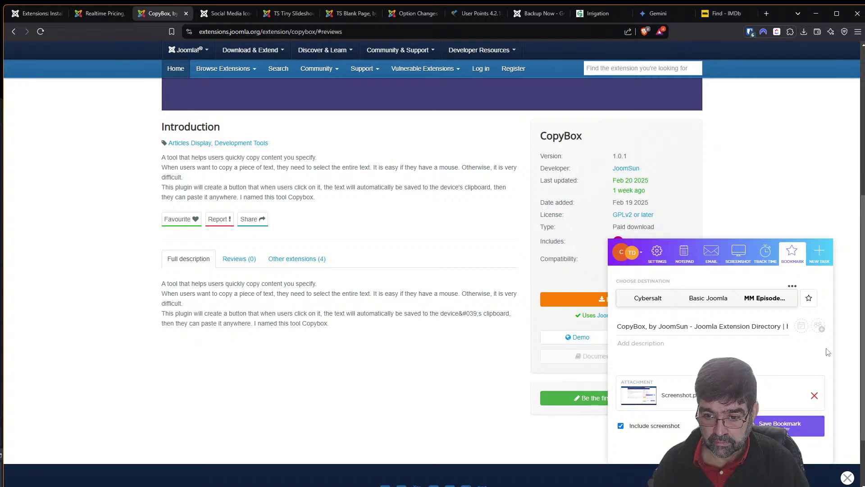
left_click(818, 326)
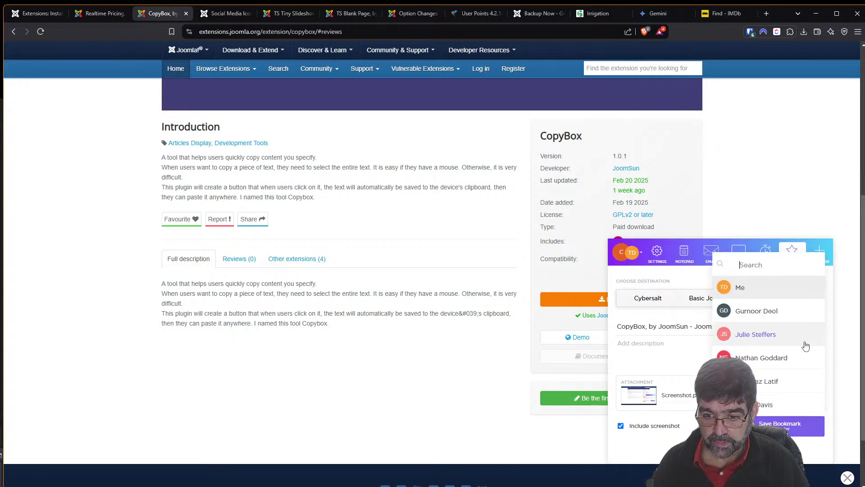
left_click(740, 287)
left_click(789, 426)
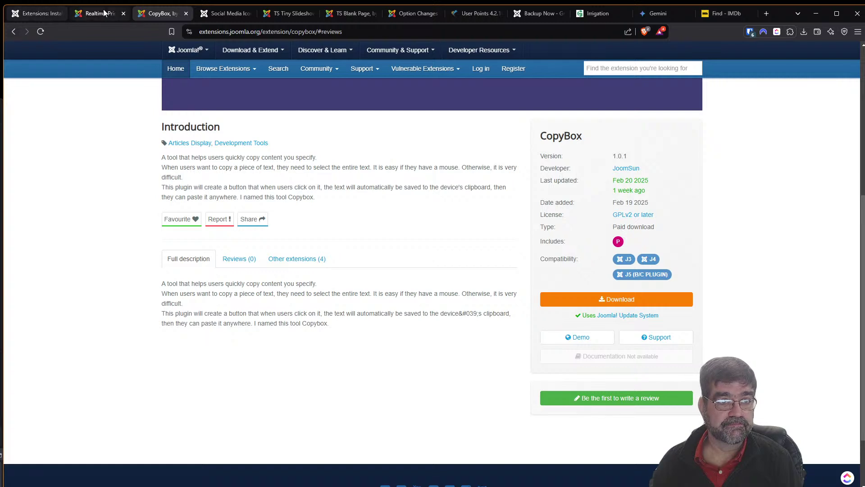
From Install from Web, open the Complete Celebration Reminder listing in a new tab.
left_click(28, 11)
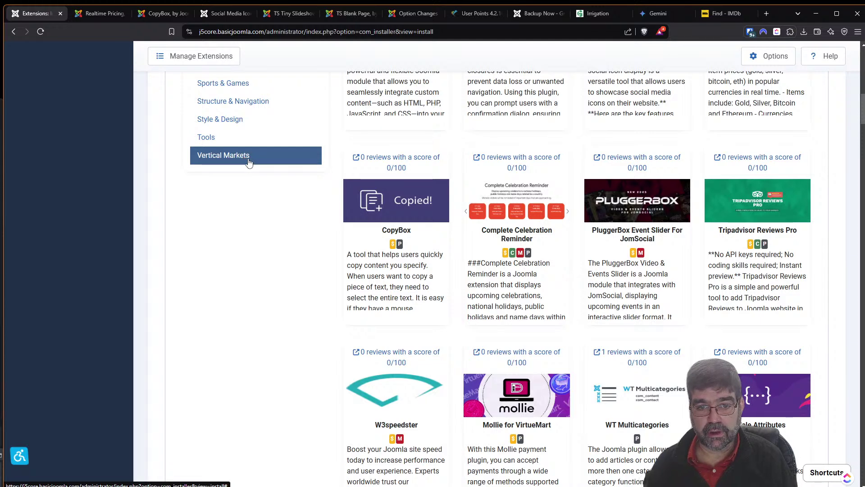
right_click(534, 162)
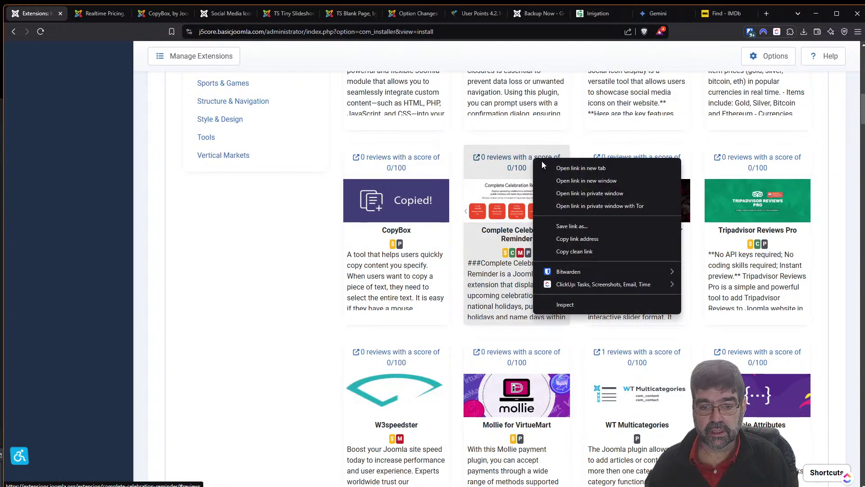
left_click(559, 168)
Close the Realtime Pricing and CopyBox listing tabs.
left_click(104, 14)
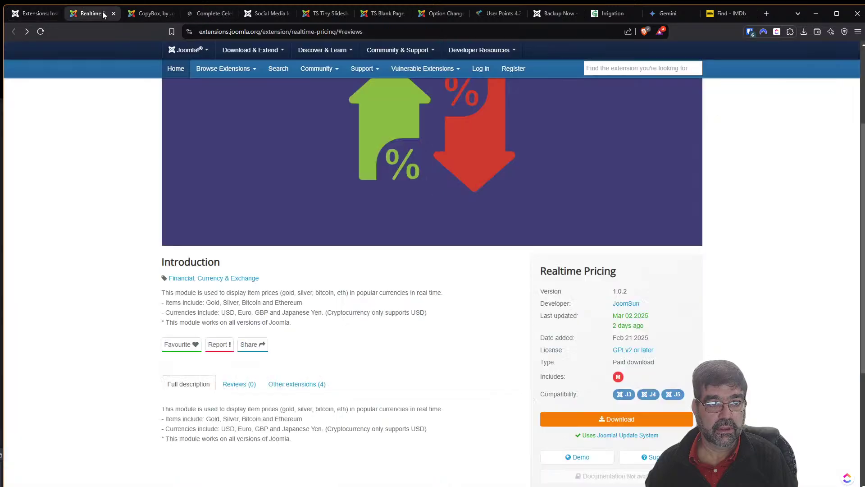
left_click(113, 14)
left_click(113, 15)
left_click(114, 14)
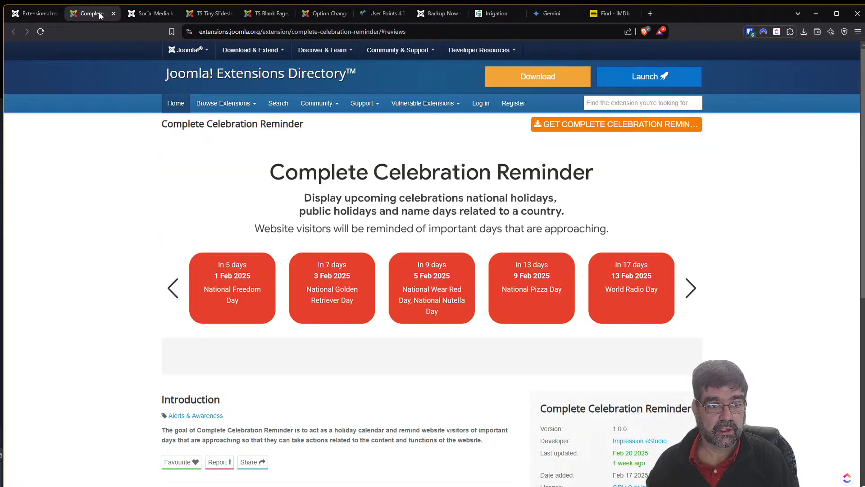
Read the Complete Celebration Reminder listing and open its Impression eStudio demo.
scroll(561, 256, "down", 1)
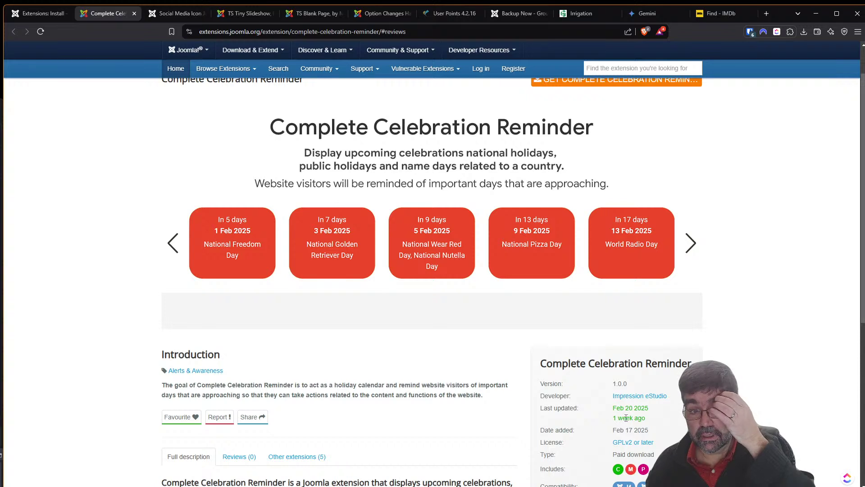
scroll(471, 422, "up", 1)
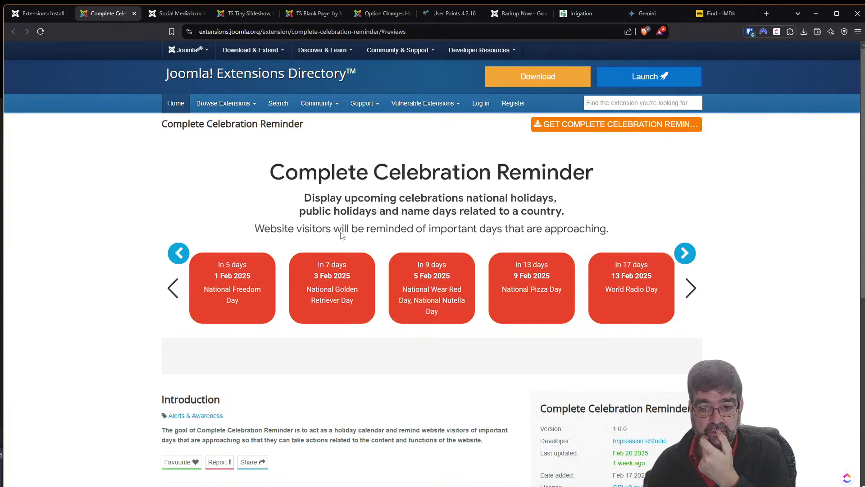
scroll(423, 315, "down", 2)
mouse_move(234, 185)
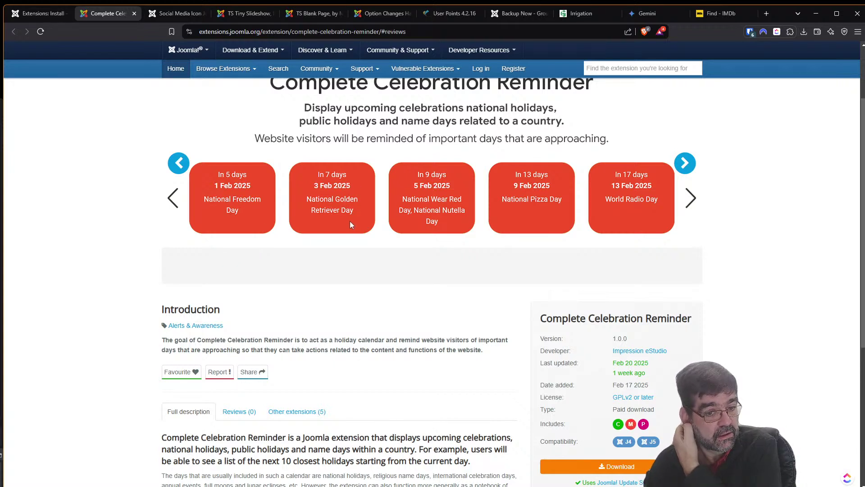
scroll(350, 225, "down", 3)
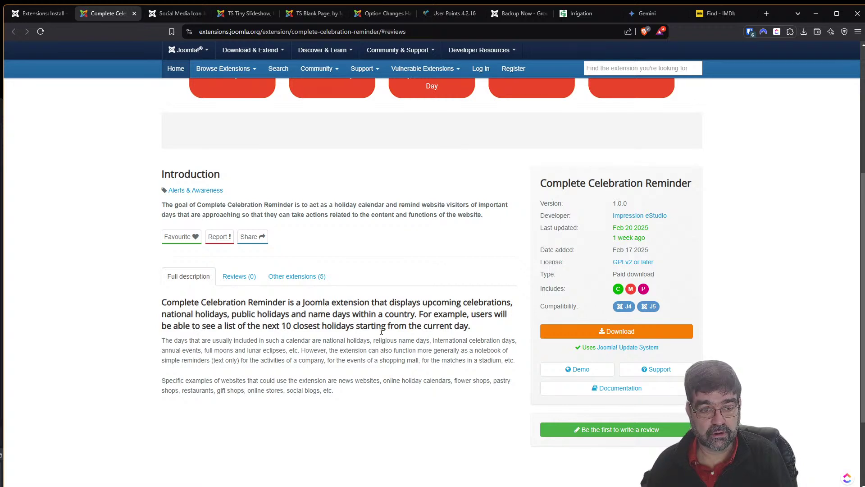
left_click(568, 371)
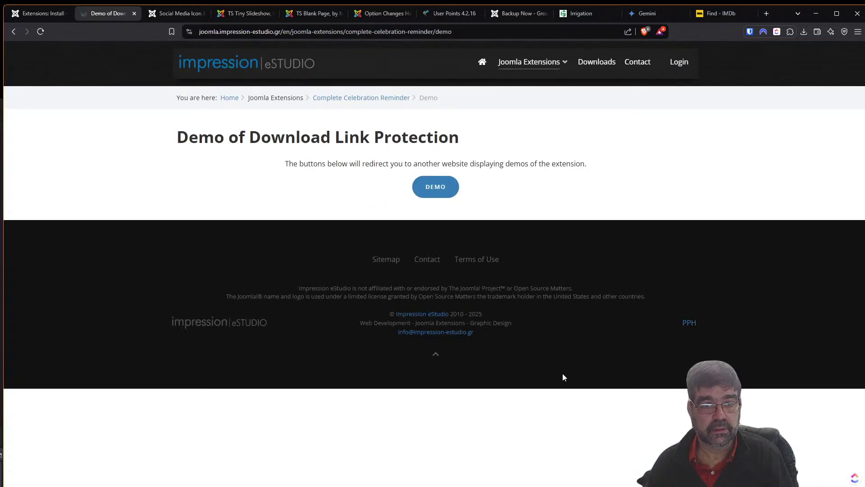
left_click(442, 191)
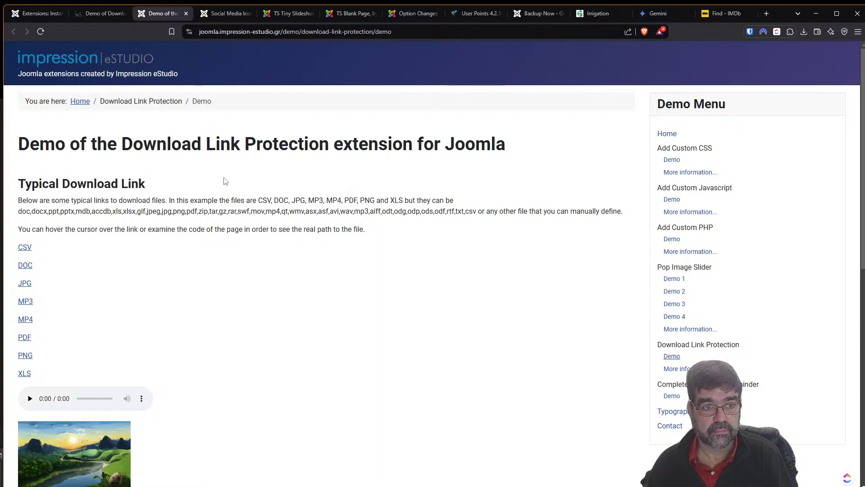
scroll(284, 234, "down", 3)
scroll(284, 239, "up", 2)
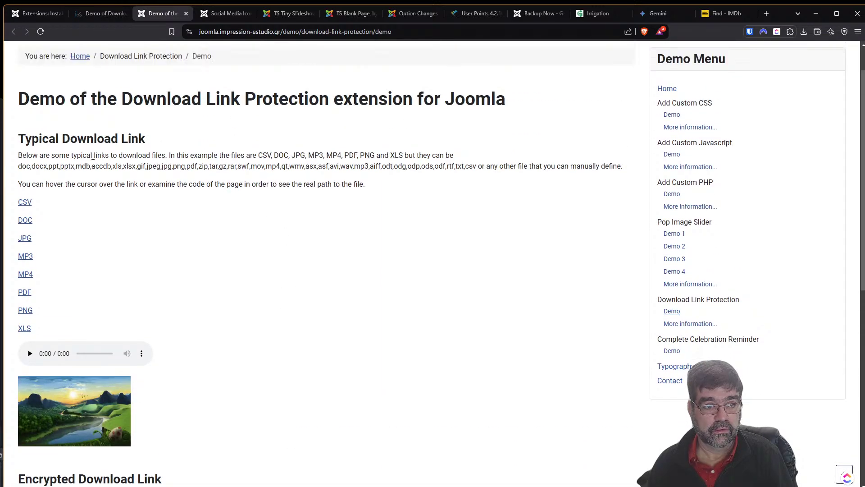
scroll(304, 253, "down", 7)
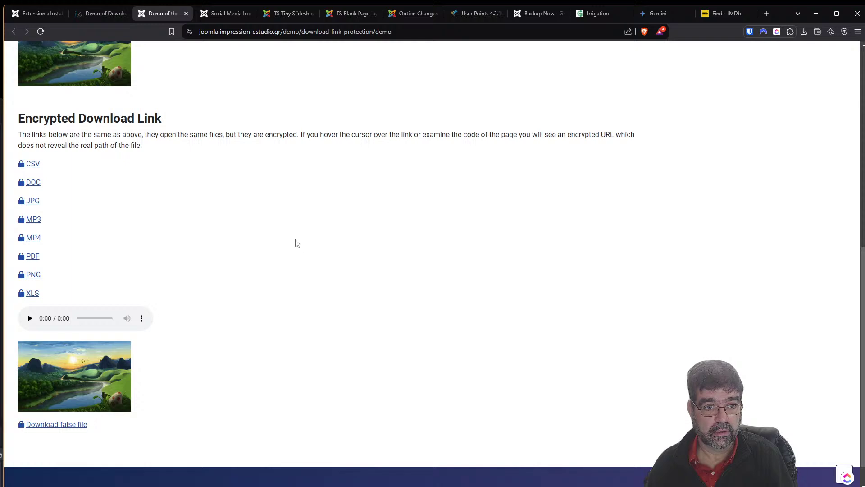
scroll(283, 229, "down", 1)
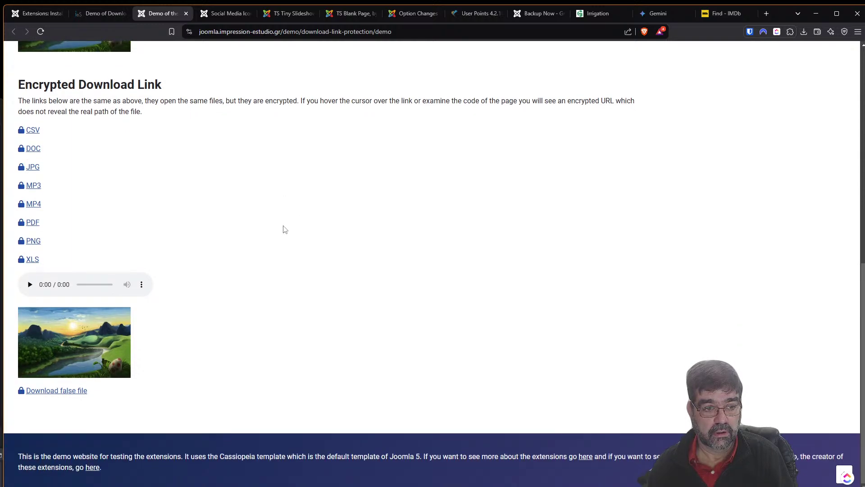
scroll(303, 235, "up", 12)
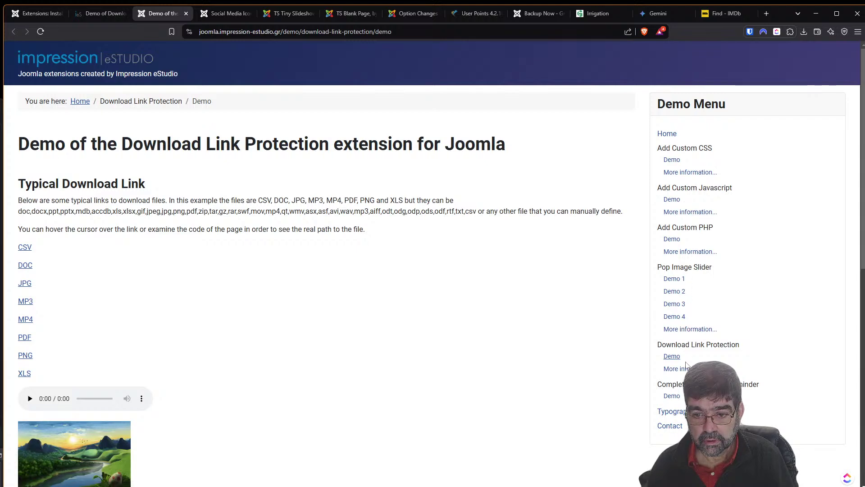
left_click(672, 396)
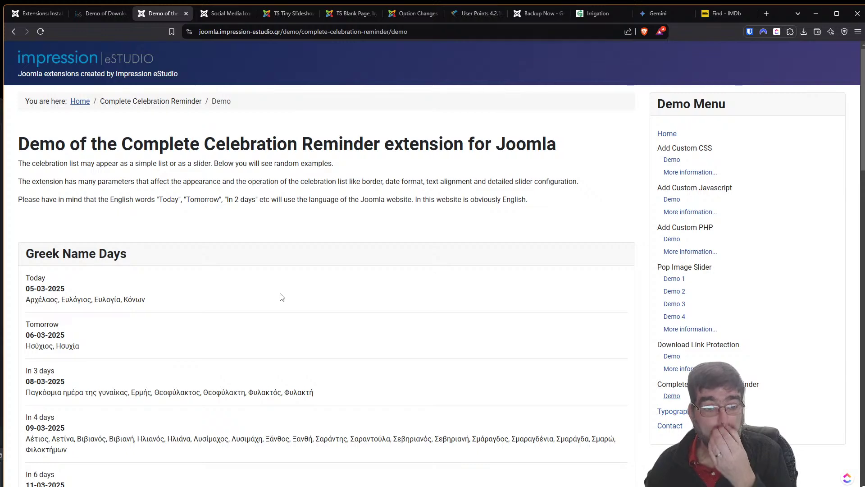
Scroll the Celebration Reminder demo and step the USA holidays carousel forward five times.
scroll(270, 301, "down", 1)
scroll(63, 237, "down", 11)
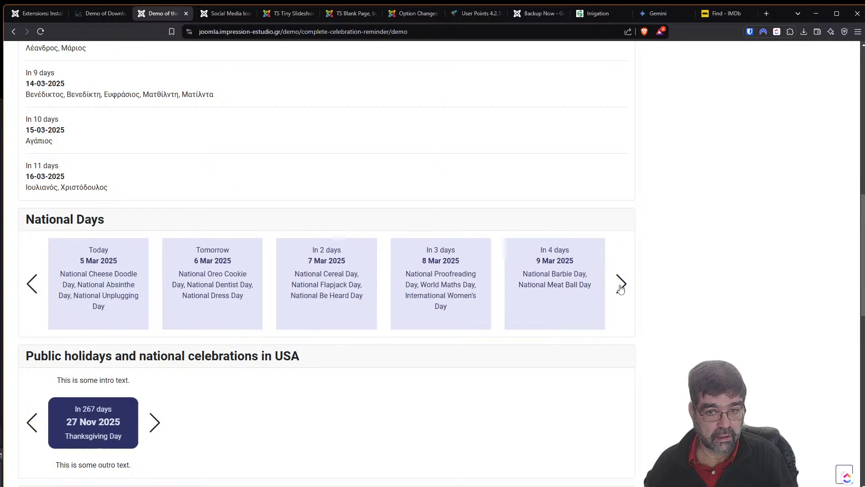
scroll(426, 297, "down", 5)
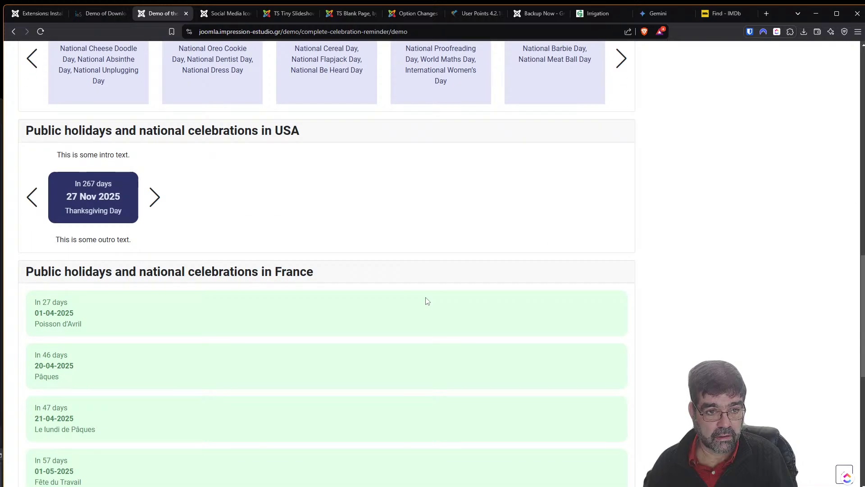
left_click(155, 202)
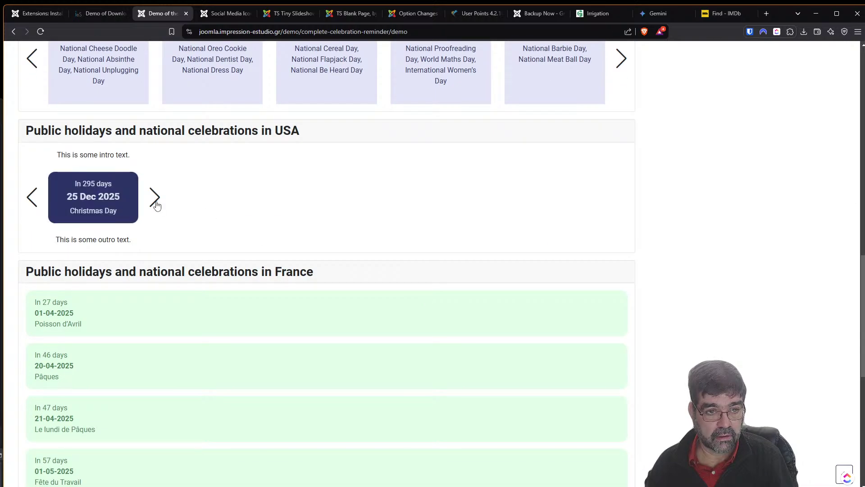
left_click(155, 201)
left_click(155, 202)
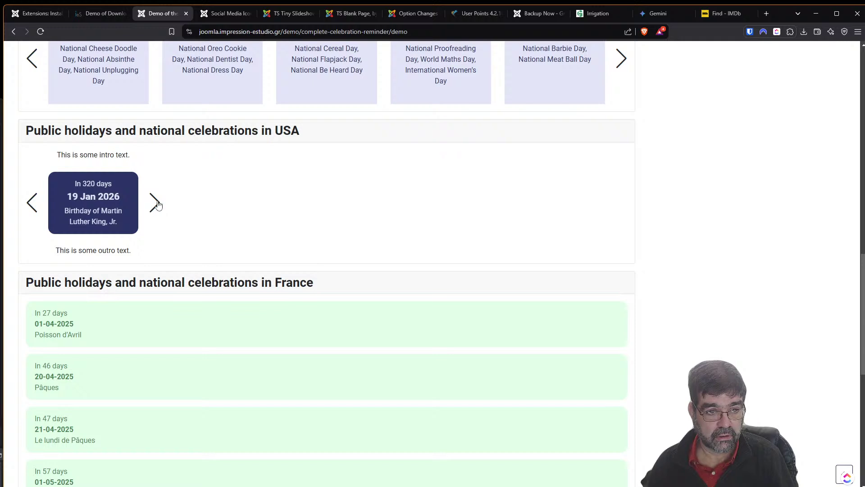
left_click(155, 202)
left_click(156, 202)
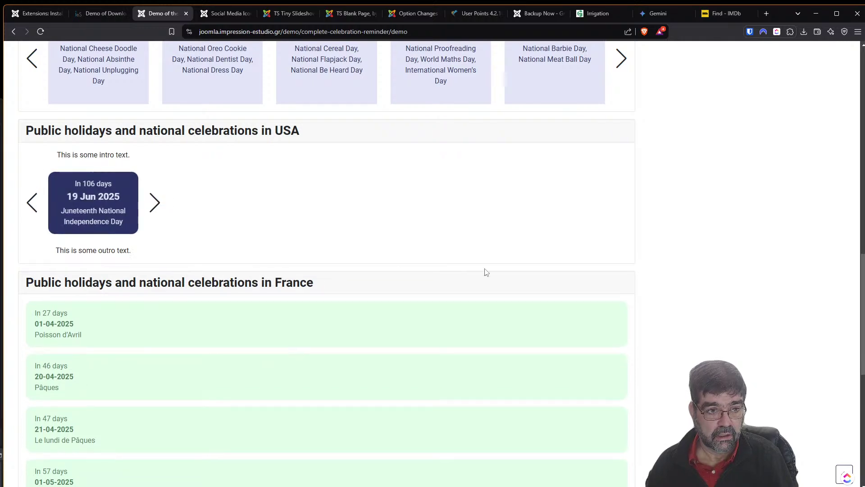
Slide the National Days carousel forward four times and scroll further down the demo.
scroll(490, 267, "up", 5)
left_click(621, 288)
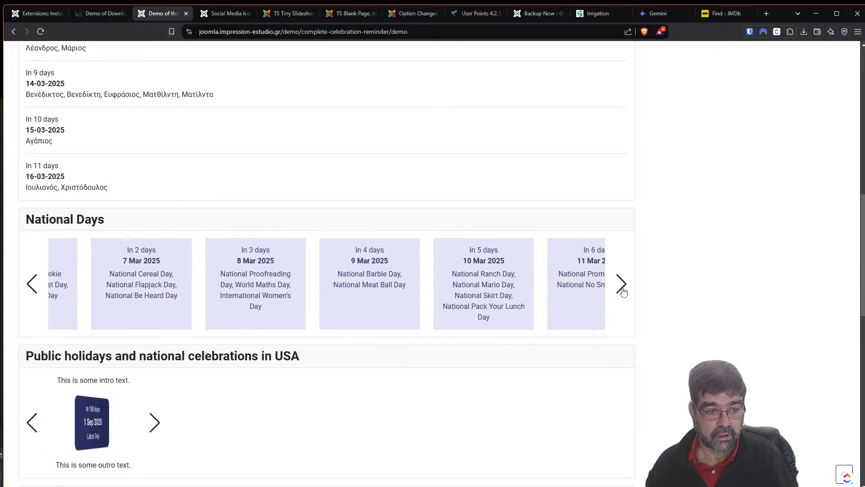
left_click(622, 289)
left_click(622, 289)
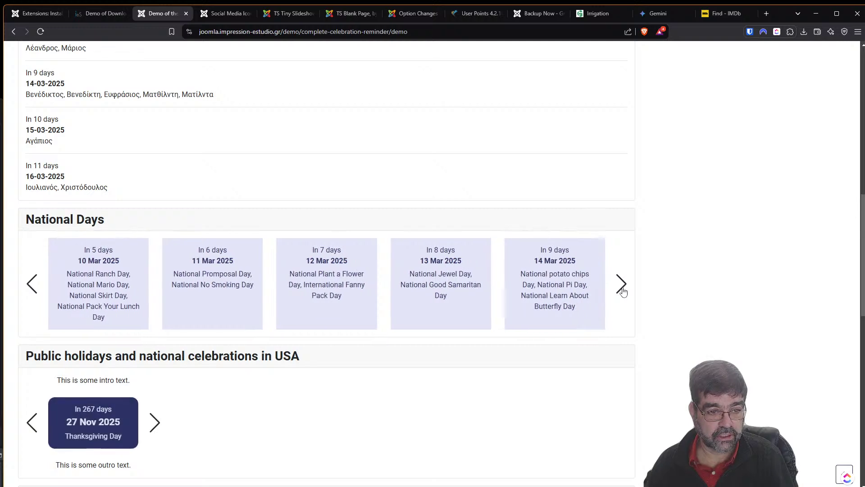
left_click(622, 289)
scroll(556, 305, "down", 10)
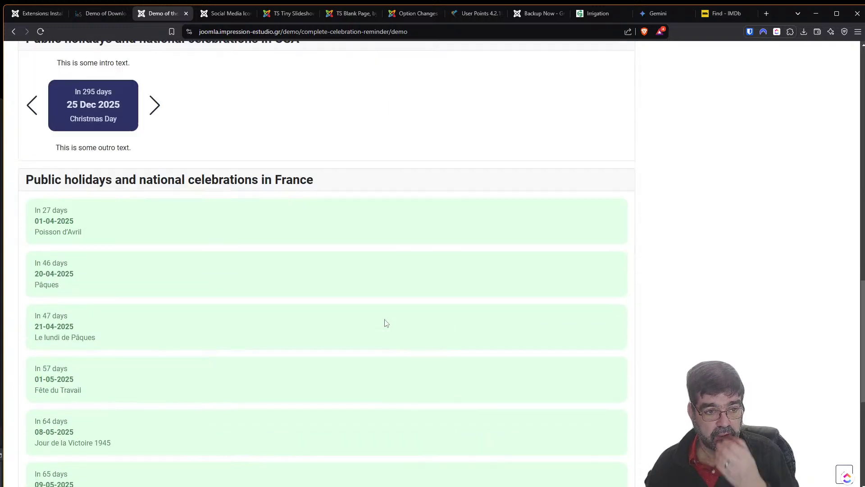
scroll(367, 330, "down", 4)
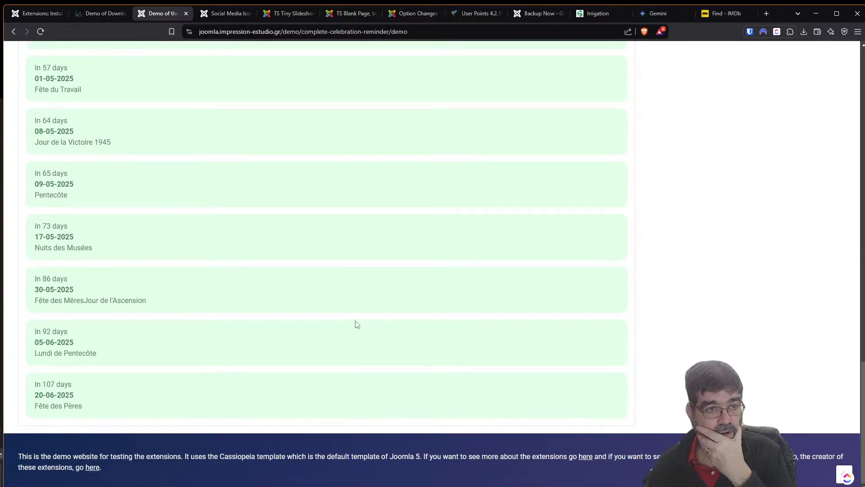
Check the Complete Celebration Reminder subscription (€25 for 6 months), then return to the Joomla installer.
left_click(100, 13)
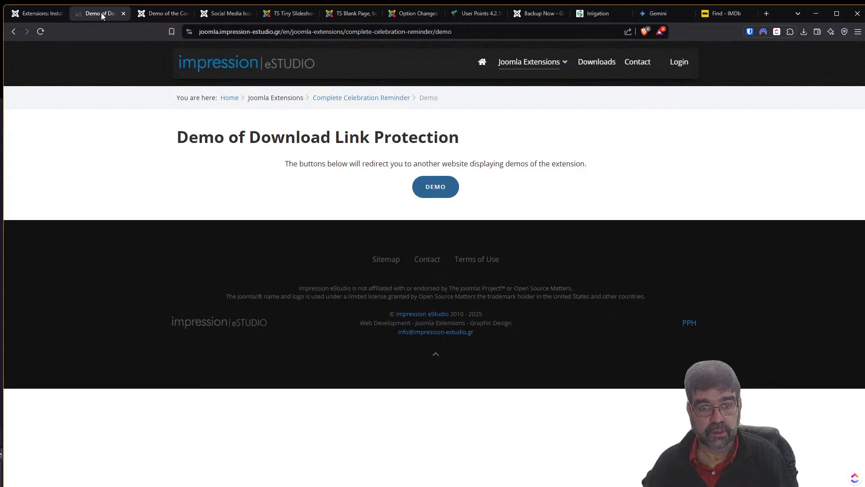
left_click(13, 32)
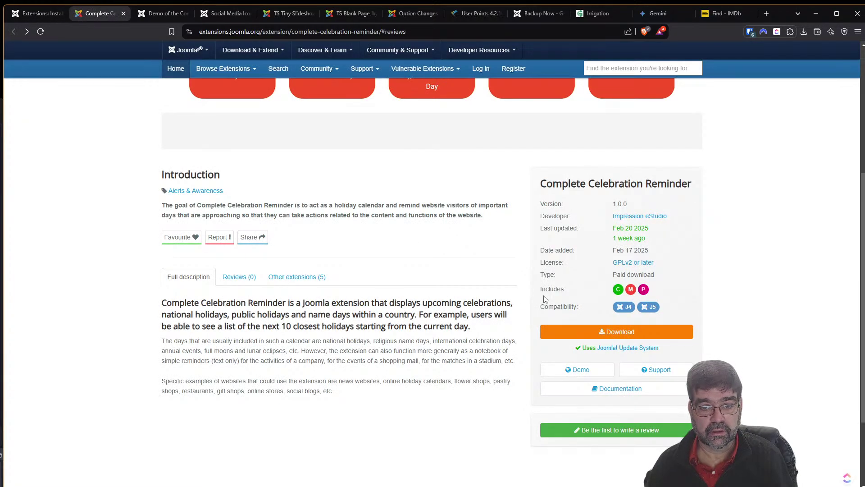
left_click(606, 332)
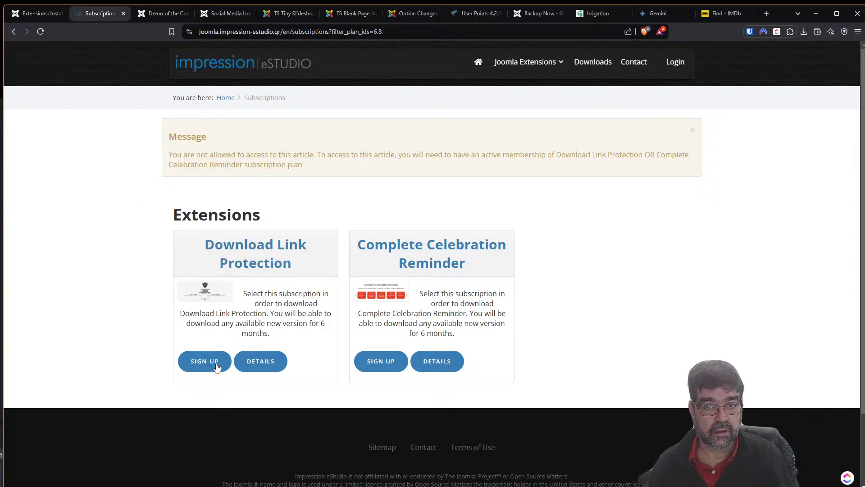
left_click(203, 369)
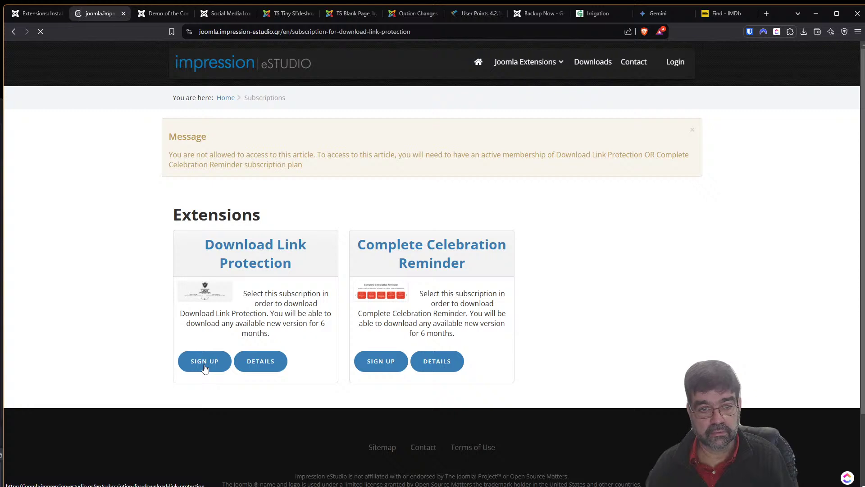
left_click(14, 32)
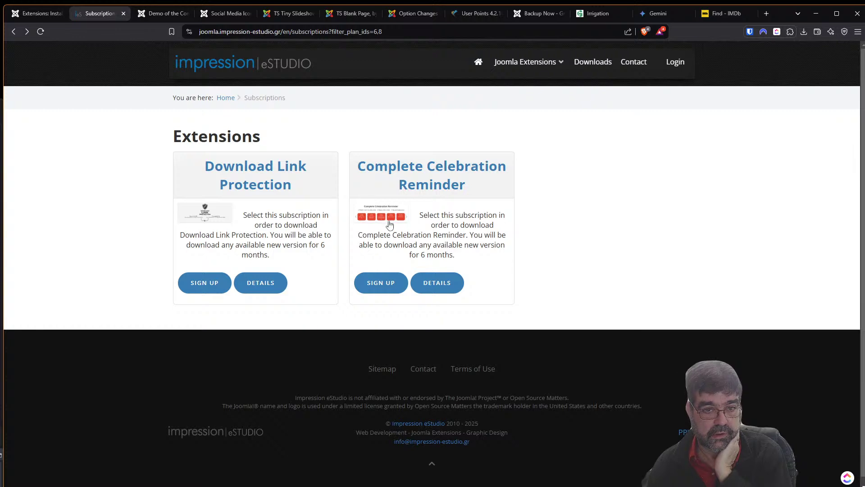
left_click(445, 292)
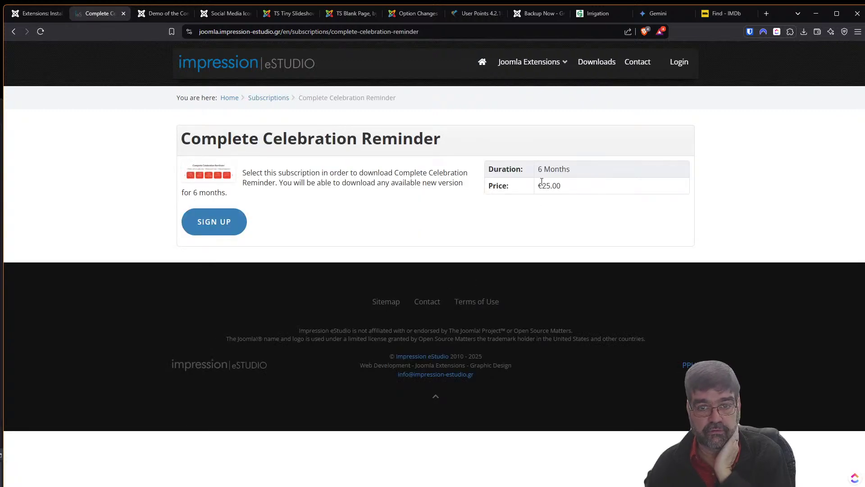
left_click(37, 13)
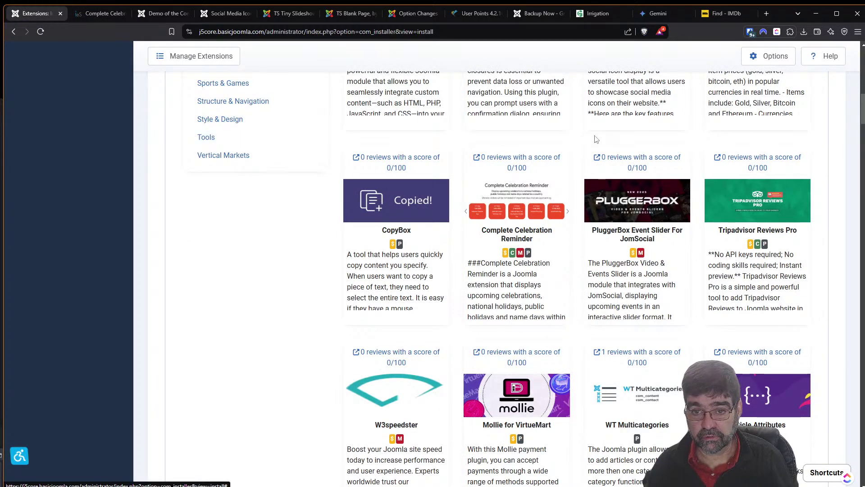
Open the PluggerBox Event Slider listing in a new tab and load its demo site.
right_click(637, 165)
left_click(658, 170)
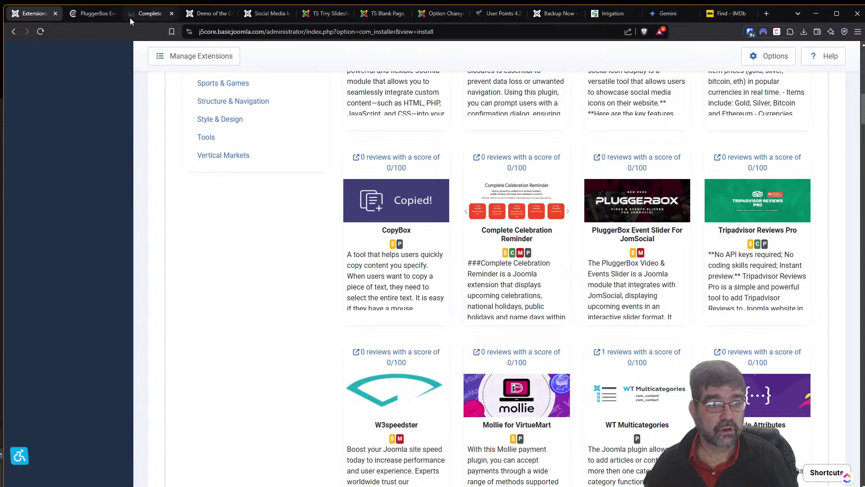
left_click(85, 17)
scroll(354, 236, "down", 4)
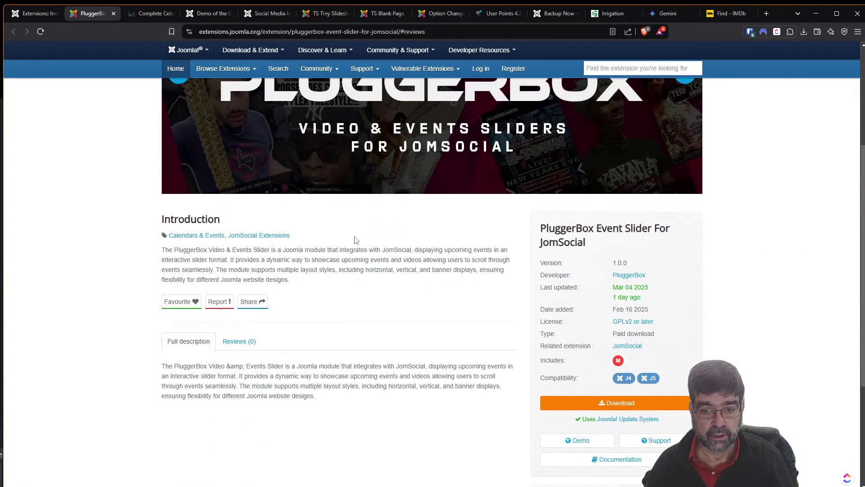
left_click(576, 442)
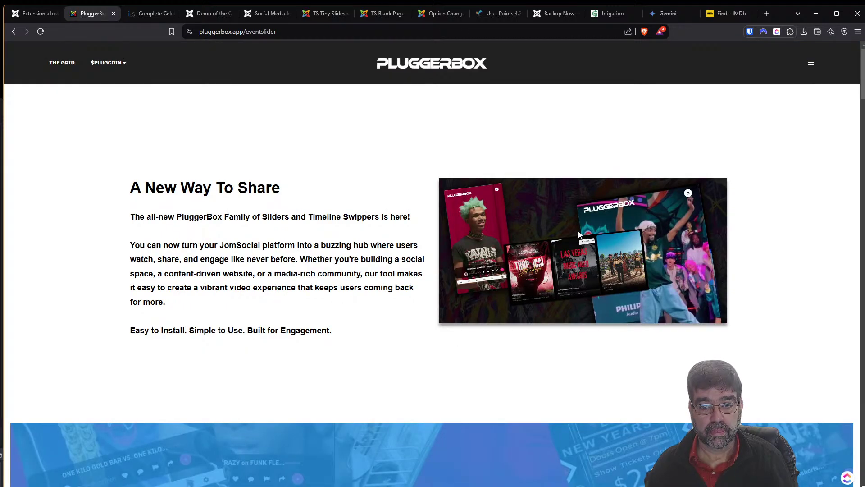
View the vertical video layout demo and return to the event slider overview.
scroll(344, 250, "down", 5)
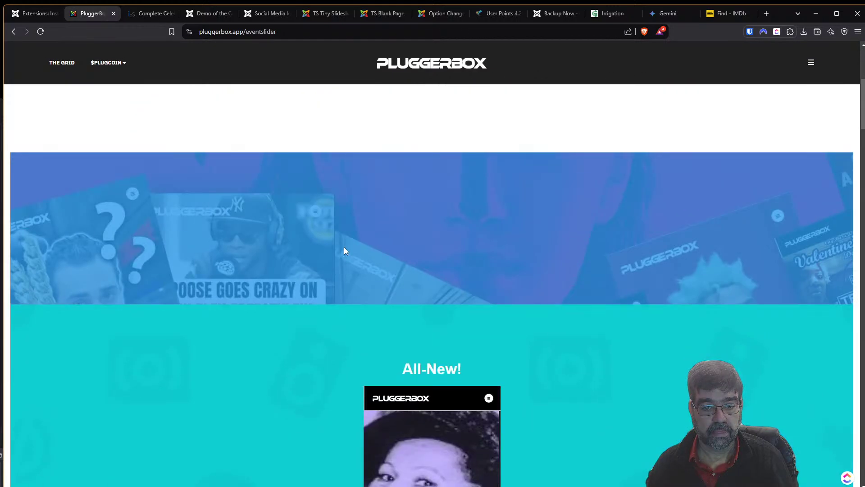
scroll(344, 247, "down", 5)
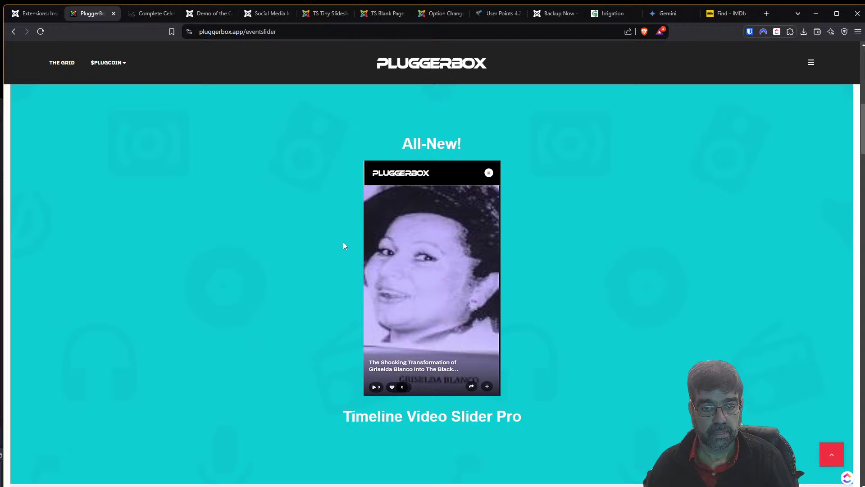
left_click(489, 174)
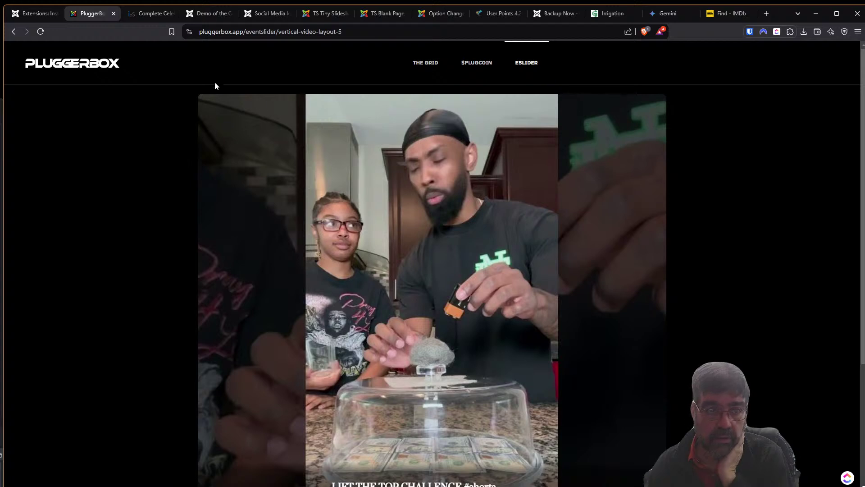
left_click(15, 32)
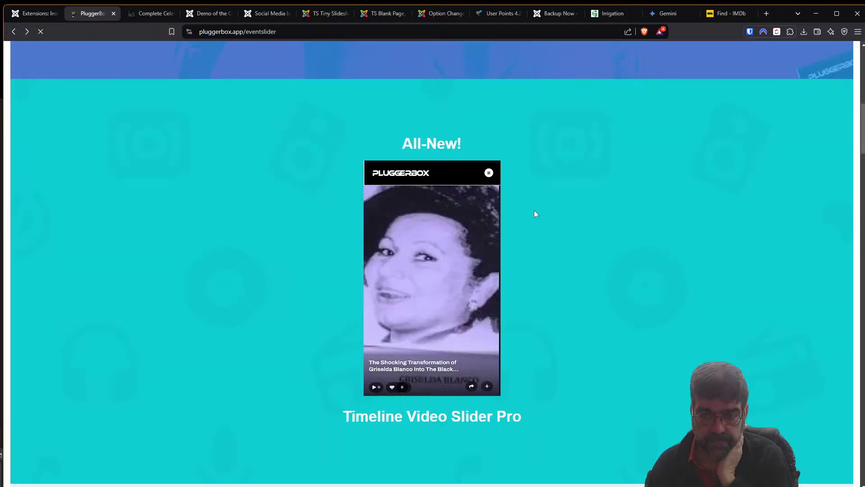
scroll(544, 238, "down", 10)
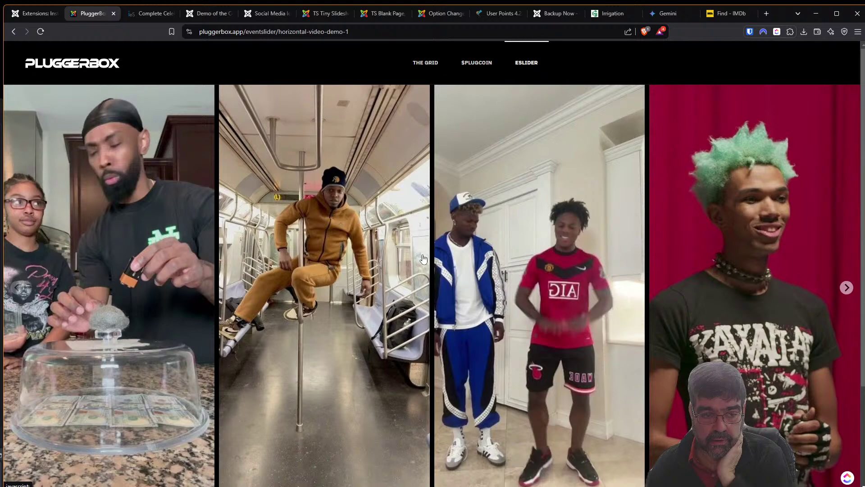
left_click(15, 33)
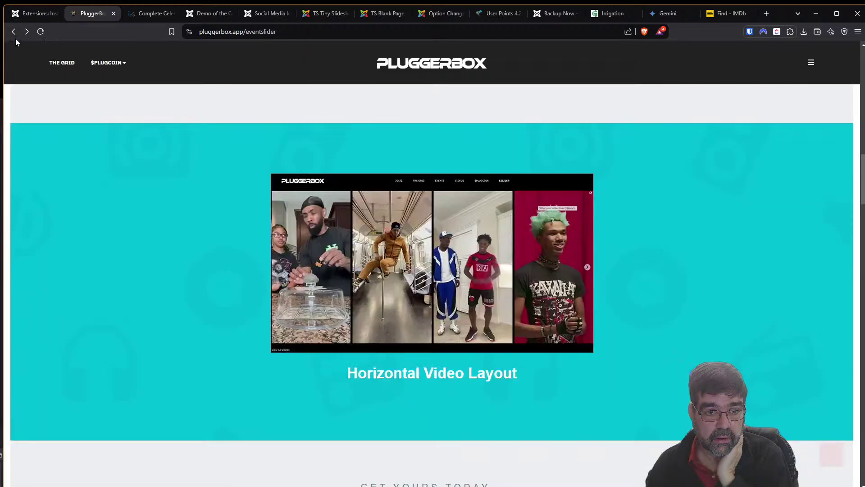
Finish browsing the overview and return to Install from Web at the Tripadvisor Reviews Pro card.
scroll(374, 274, "down", 7)
scroll(374, 274, "up", 5)
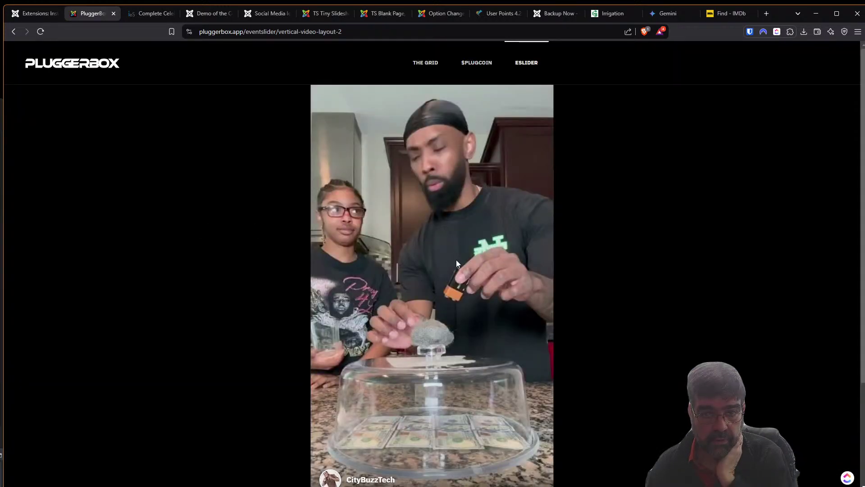
scroll(456, 266, "down", 3)
scroll(456, 272, "up", 3)
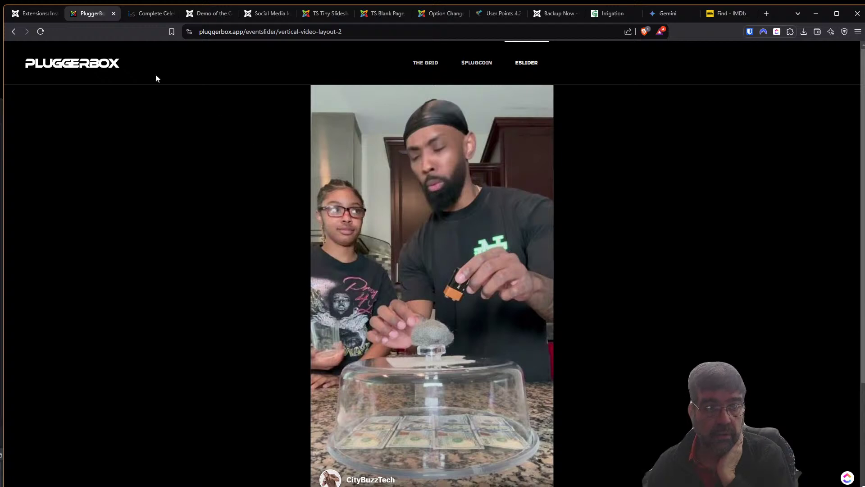
left_click(26, 18)
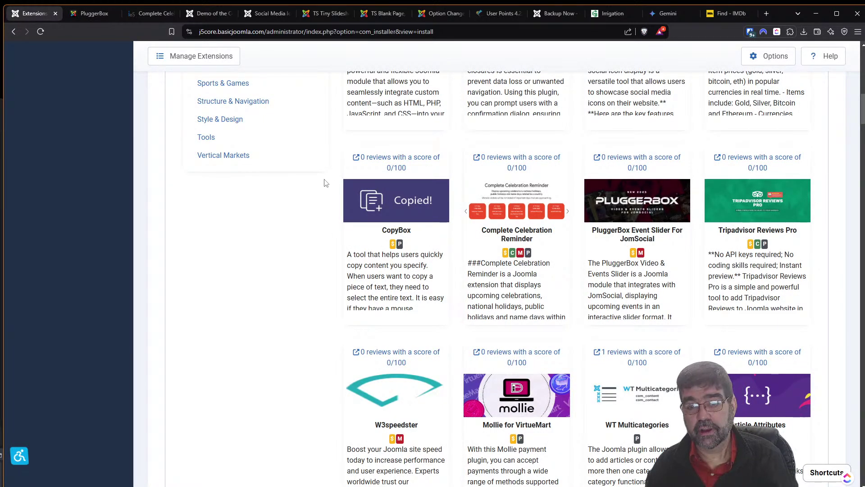
right_click(753, 161)
Open the Tripadvisor Reviews Pro listing in a new tab, close PluggerBox, and read it.
left_click(800, 169)
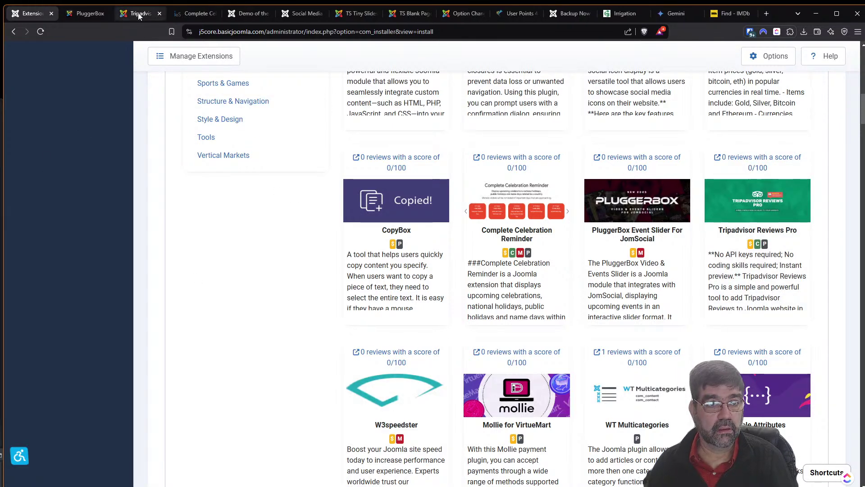
left_click(84, 14)
left_click(104, 15)
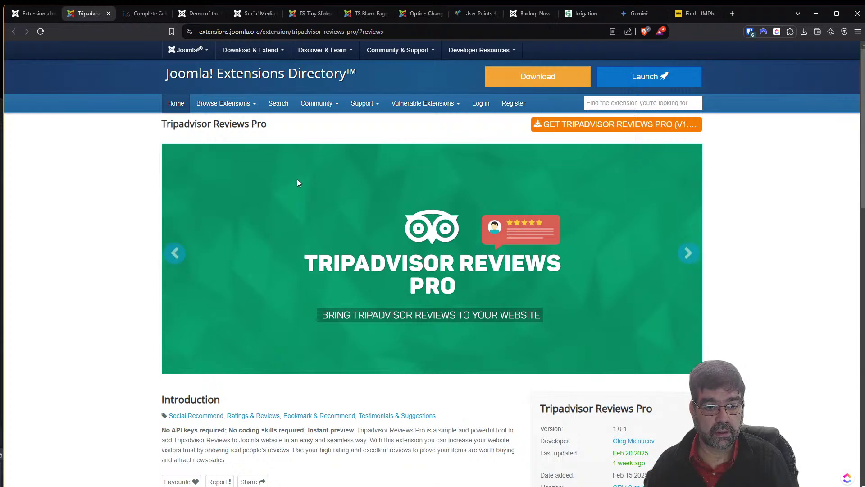
scroll(297, 190, "down", 5)
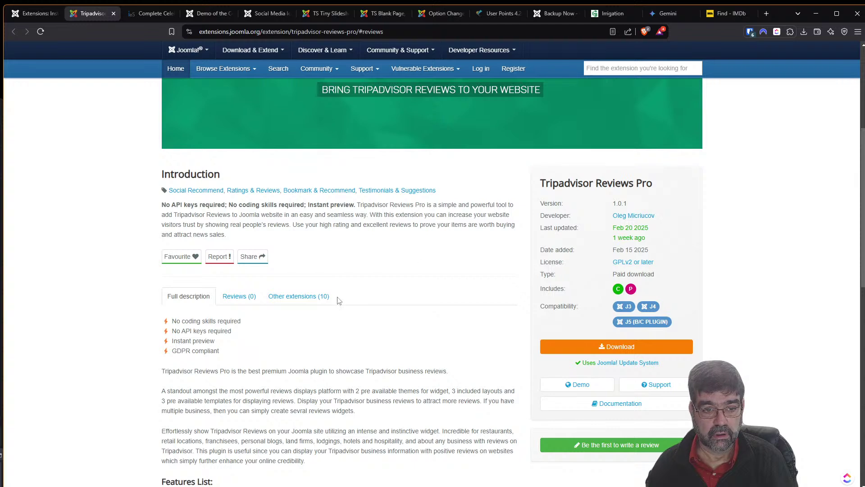
scroll(232, 382, "down", 3)
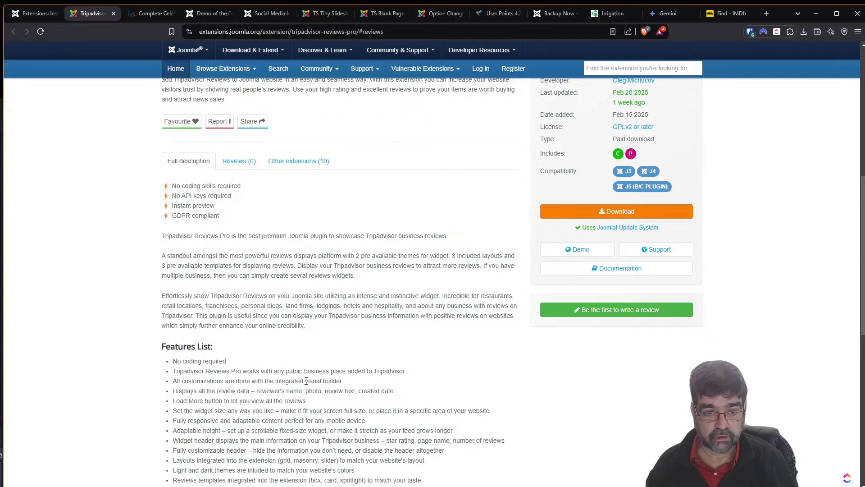
Load more Eiffel Tower reviews (4.5 rating) in the live demo, then return to the extension listings.
left_click(578, 249)
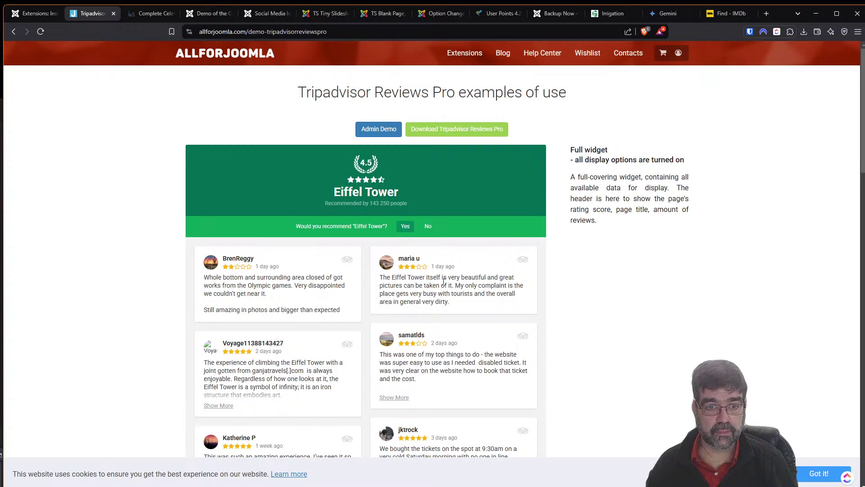
scroll(482, 311, "down", 5)
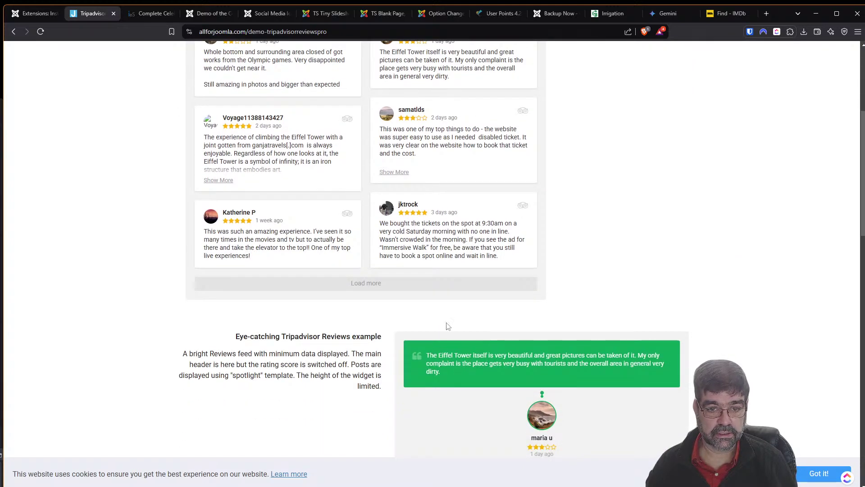
left_click(366, 289)
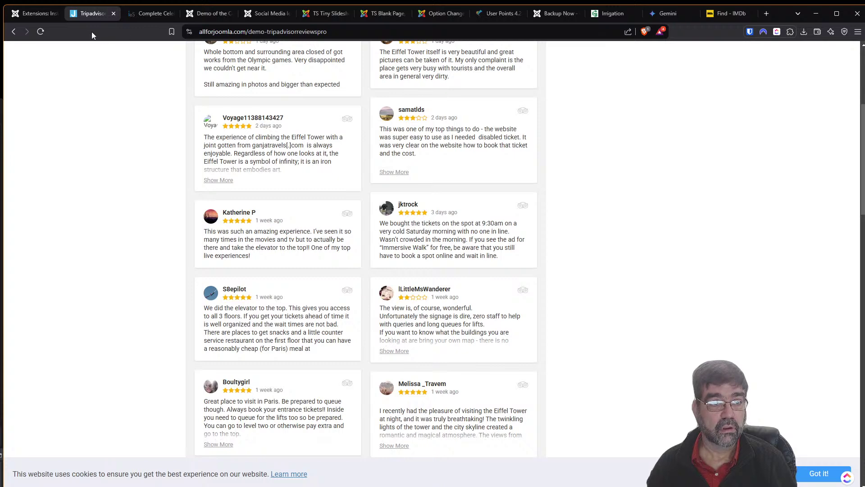
left_click(27, 13)
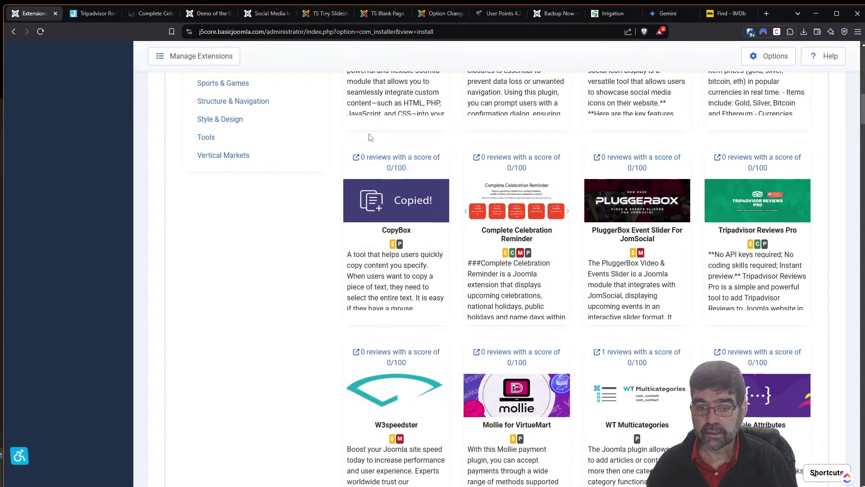
Open W3speedster's directory listing in a new tab and close the Tripadvisor demo tab.
scroll(379, 148, "down", 5)
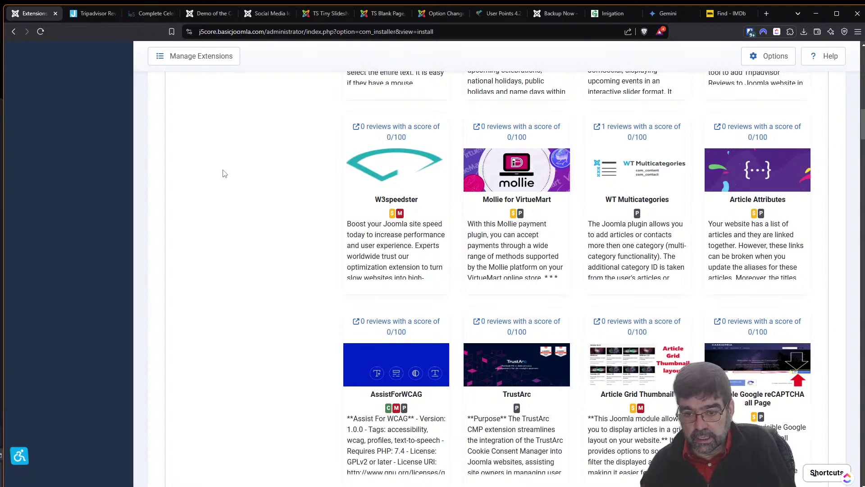
scroll(225, 185, "down", 6)
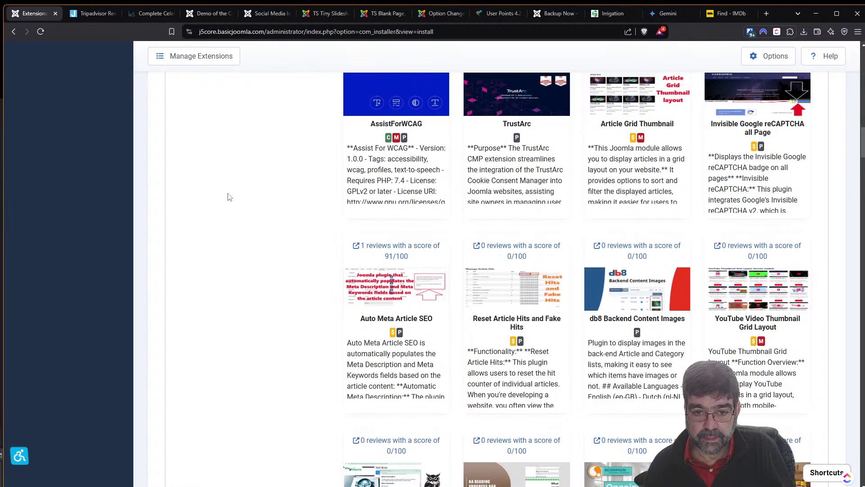
scroll(228, 199, "up", 6)
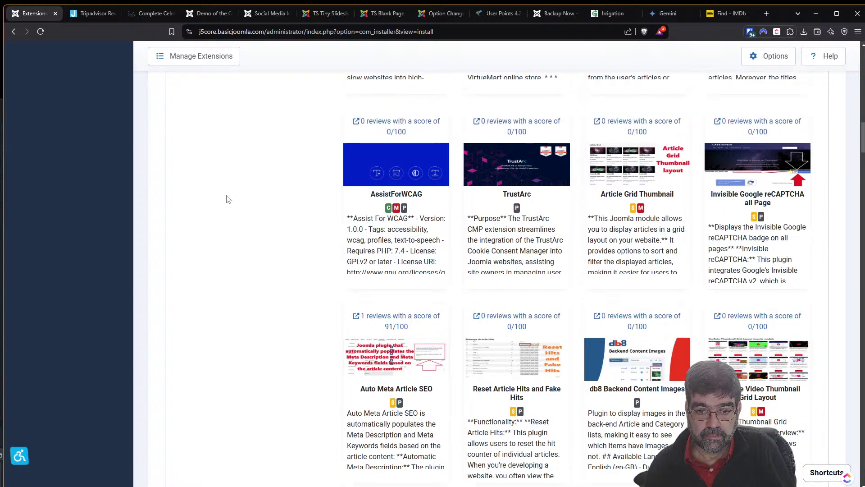
scroll(227, 199, "up", 2)
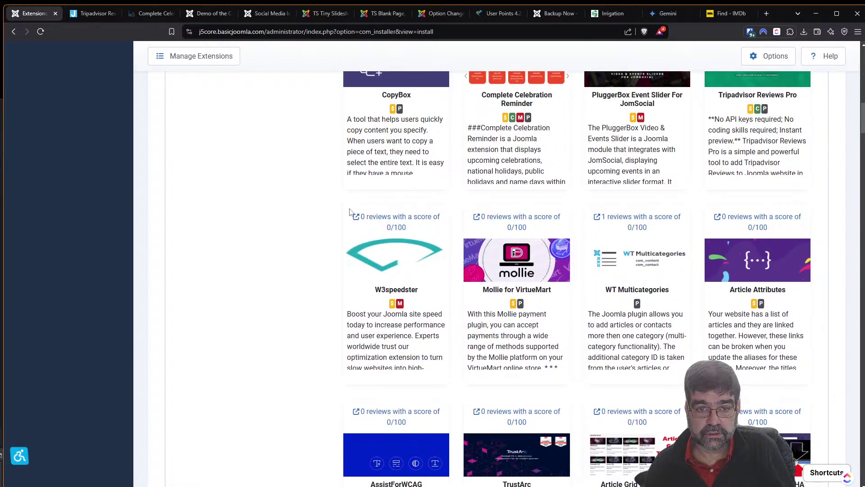
right_click(380, 217)
left_click(410, 228)
left_click(136, 14)
left_click(93, 15)
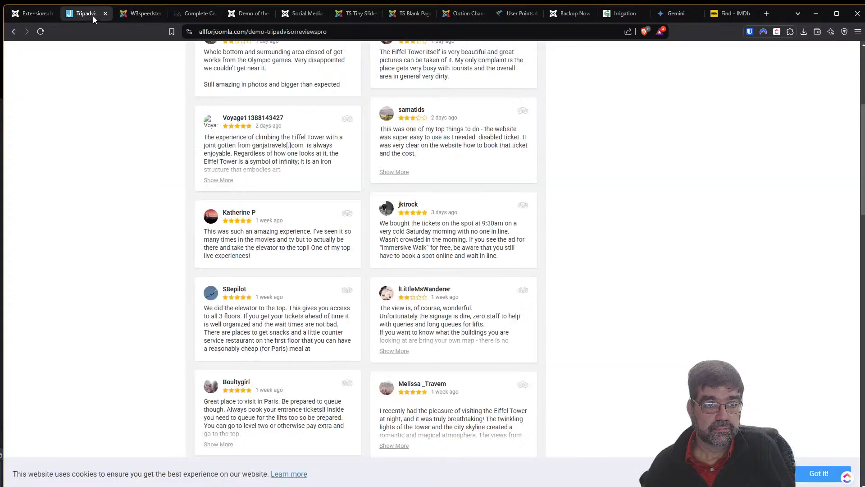
left_click(105, 14)
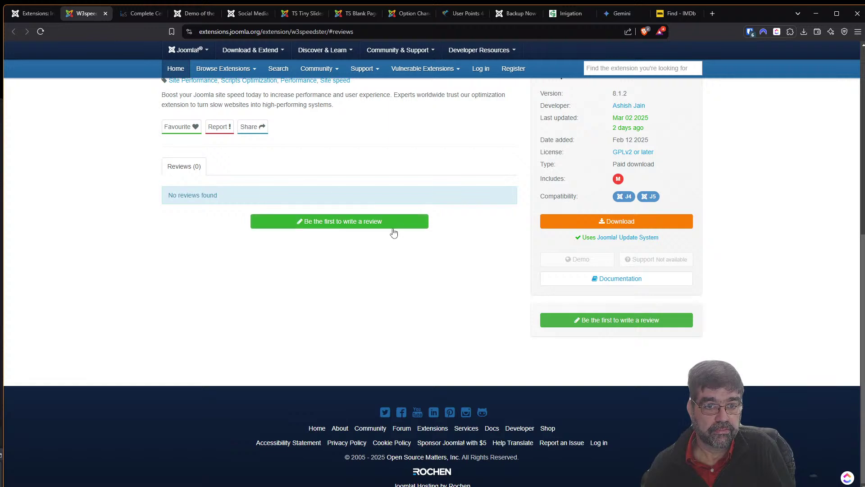
Check W3speedster's download pricing, read the self-install FAQ answer, and open its documentation.
scroll(411, 257, "up", 3)
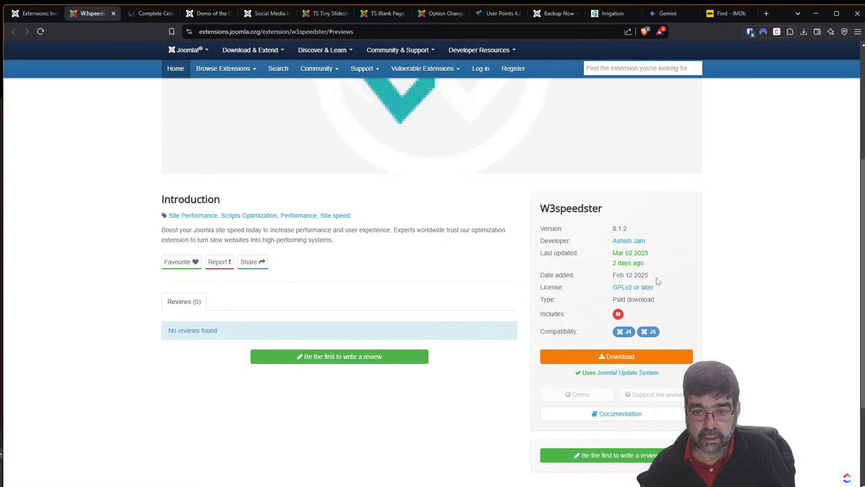
scroll(506, 280, "up", 5)
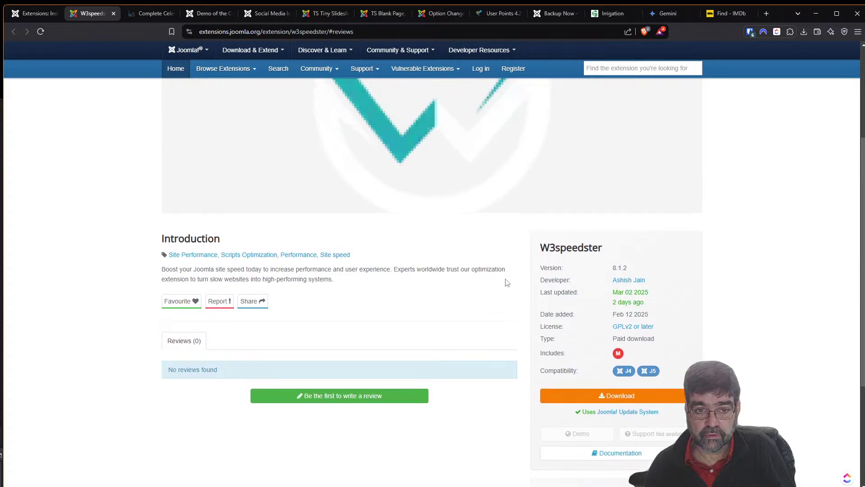
scroll(501, 287, "down", 2)
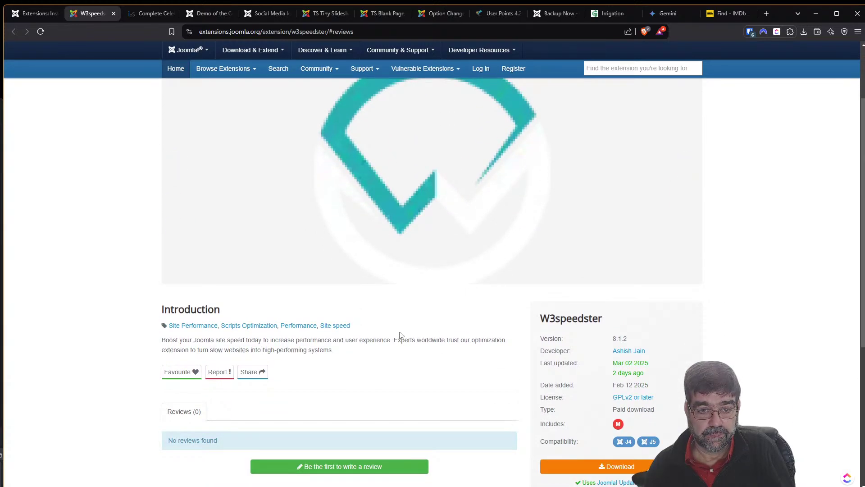
left_click(591, 466)
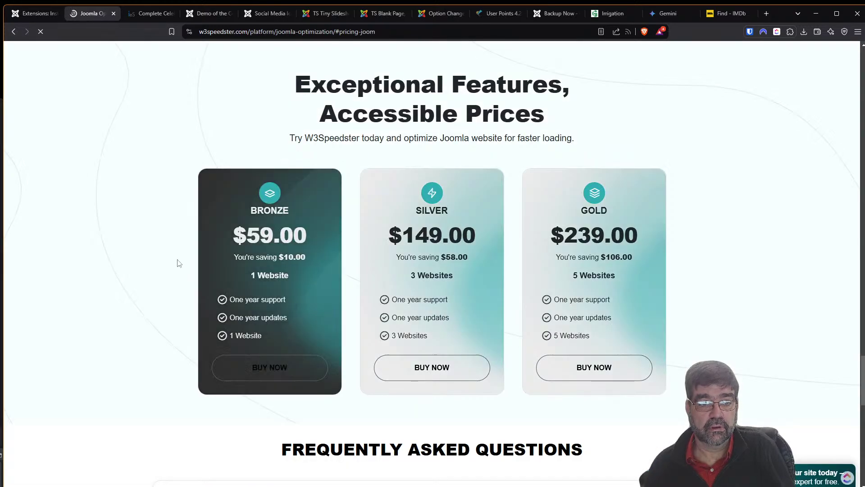
scroll(7, 234, "down", 4)
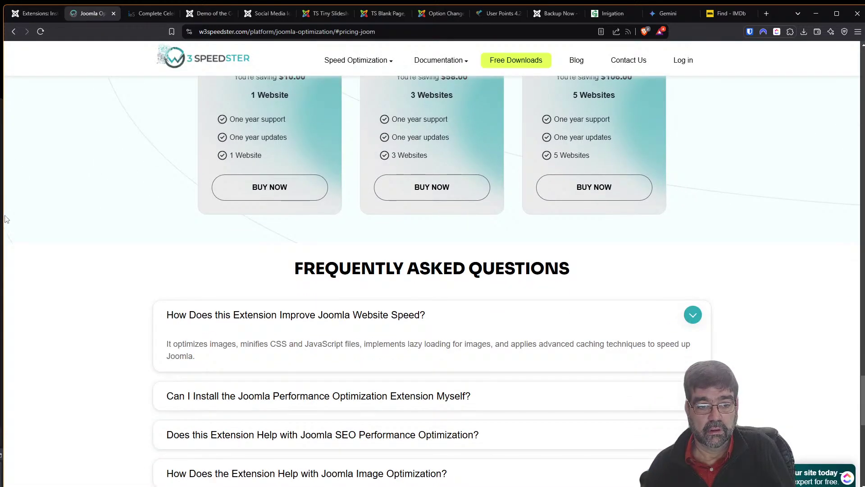
scroll(7, 220, "down", 3)
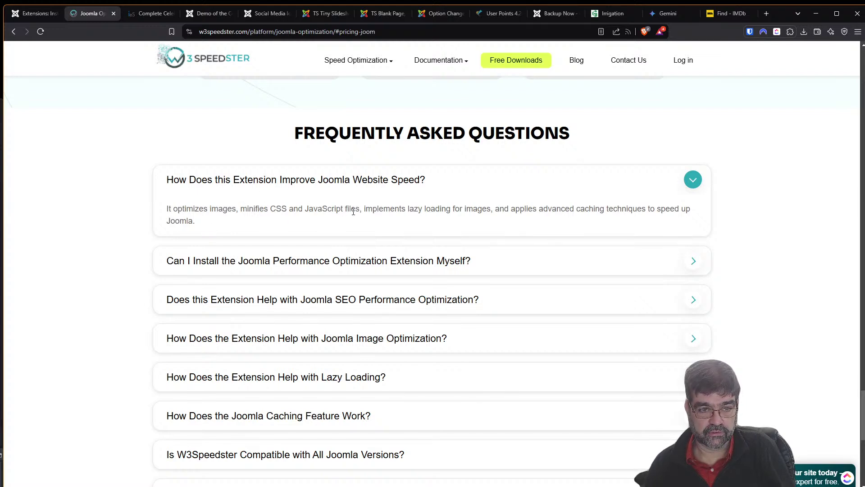
left_click(361, 261)
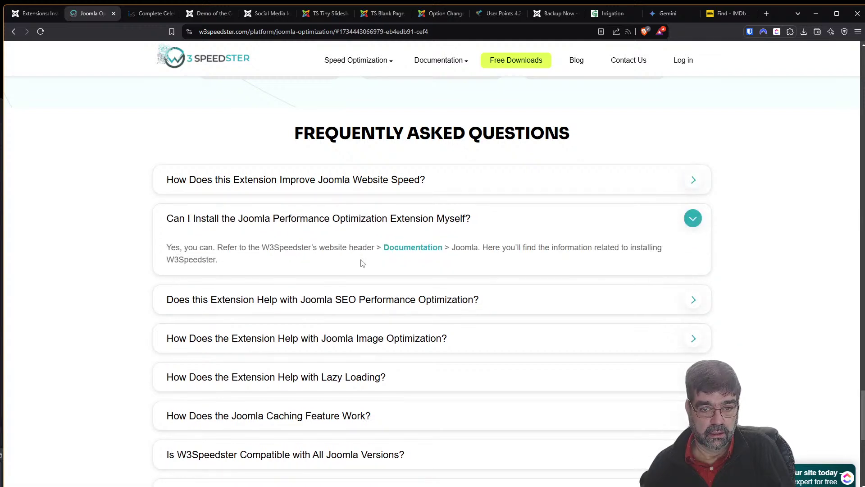
left_click(412, 255)
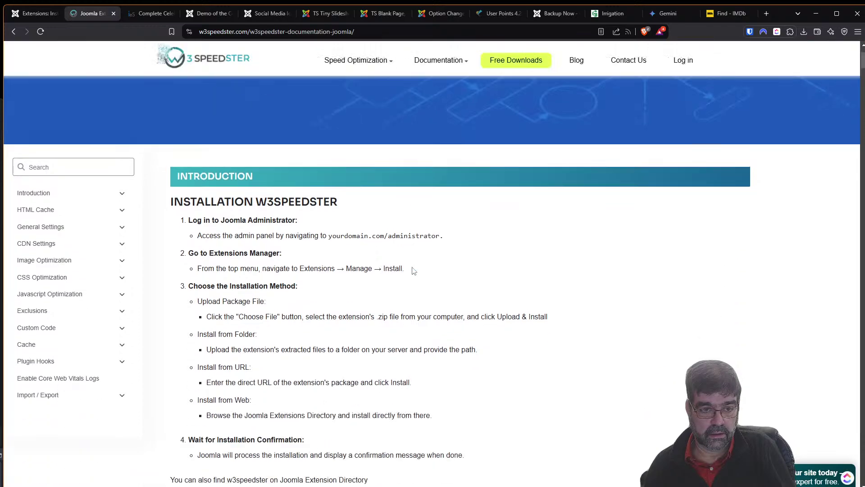
scroll(414, 270, "down", 3)
scroll(413, 273, "up", 5)
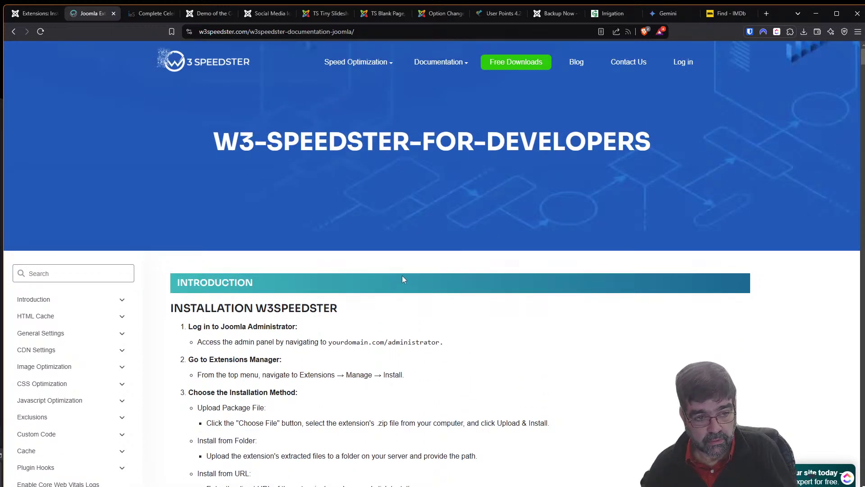
left_click(53, 301)
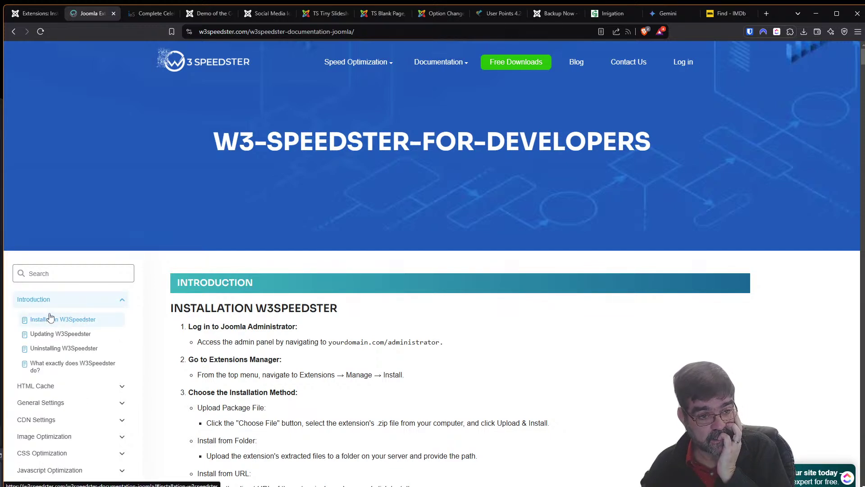
left_click(77, 403)
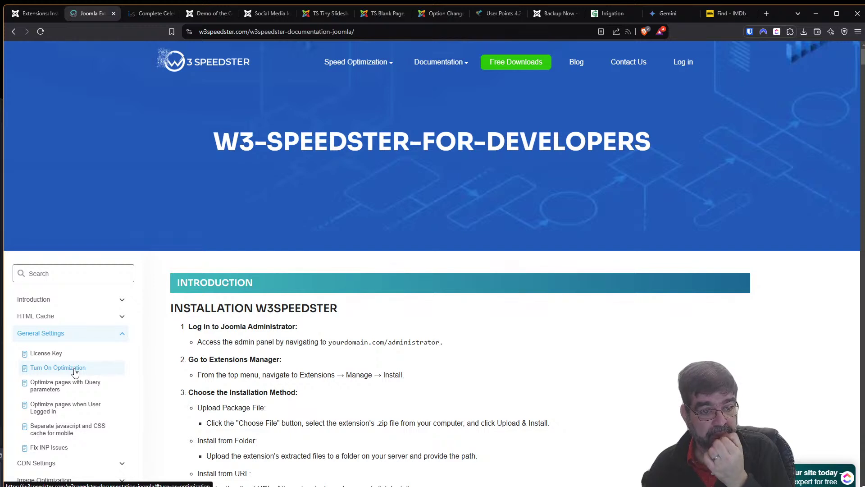
left_click(77, 385)
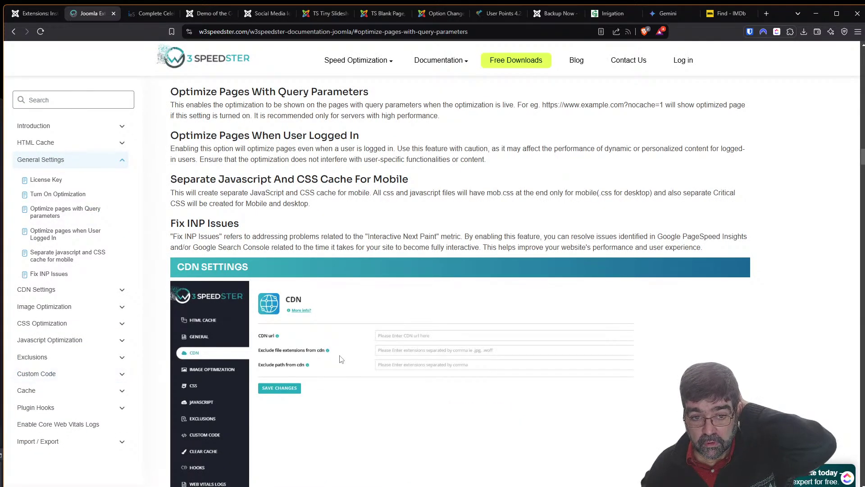
scroll(342, 361, "down", 2)
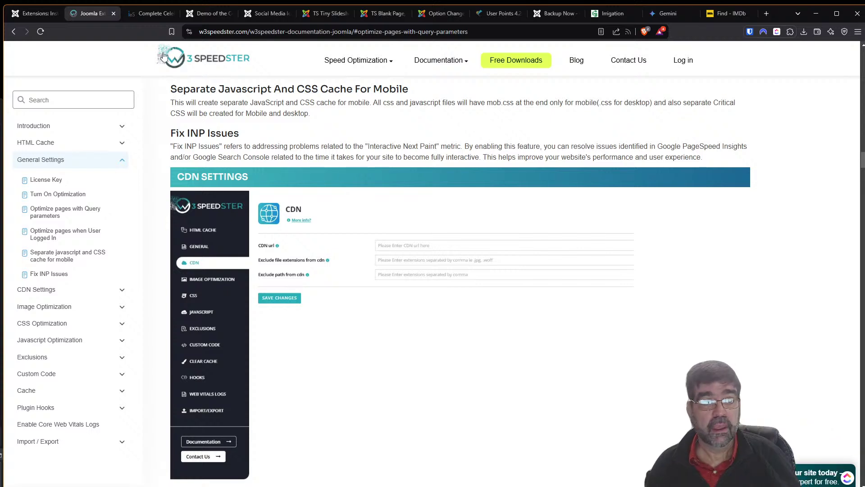
left_click(36, 14)
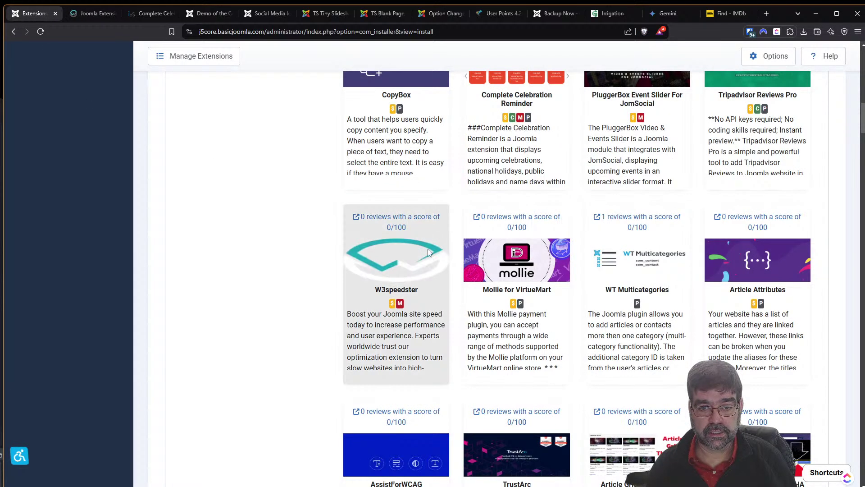
left_click(85, 15)
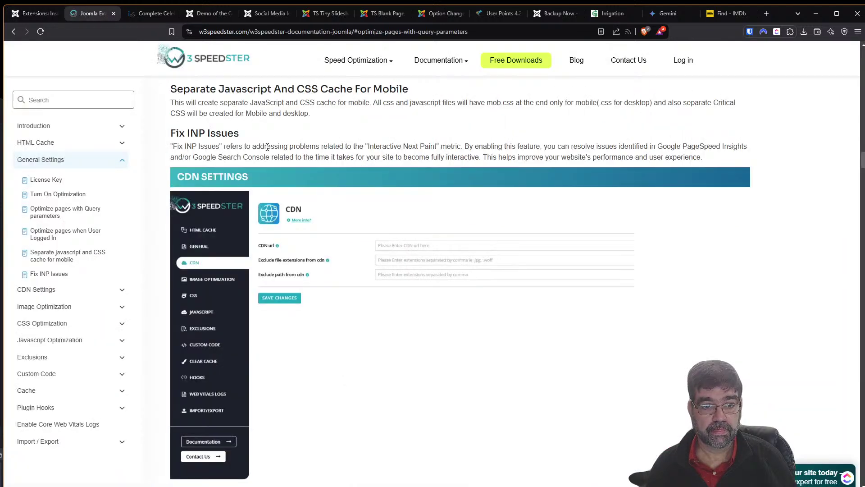
left_click(71, 323)
left_click(53, 247)
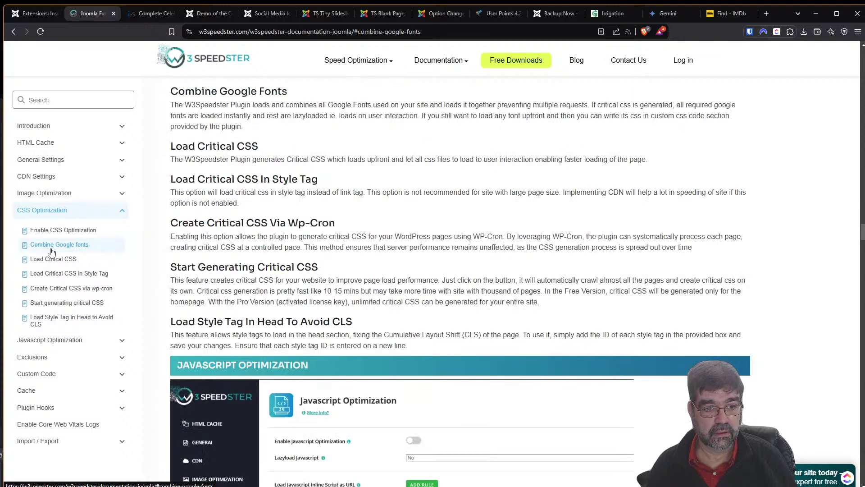
scroll(322, 263, "down", 4)
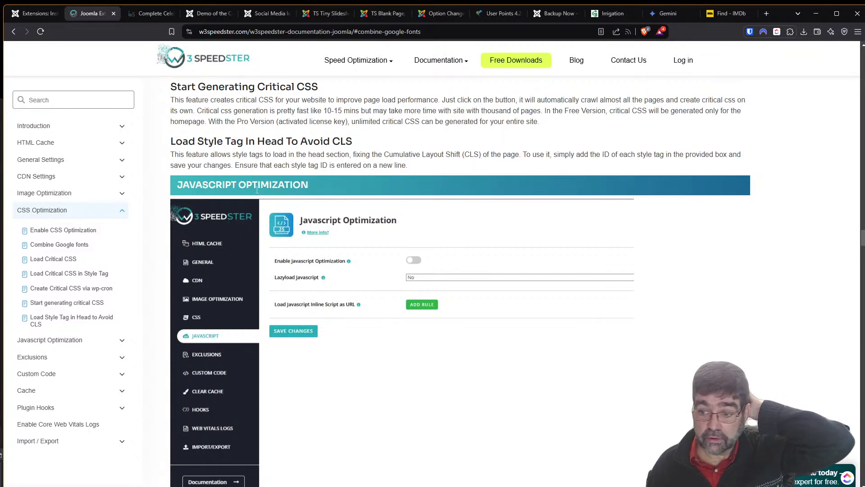
left_click(30, 13)
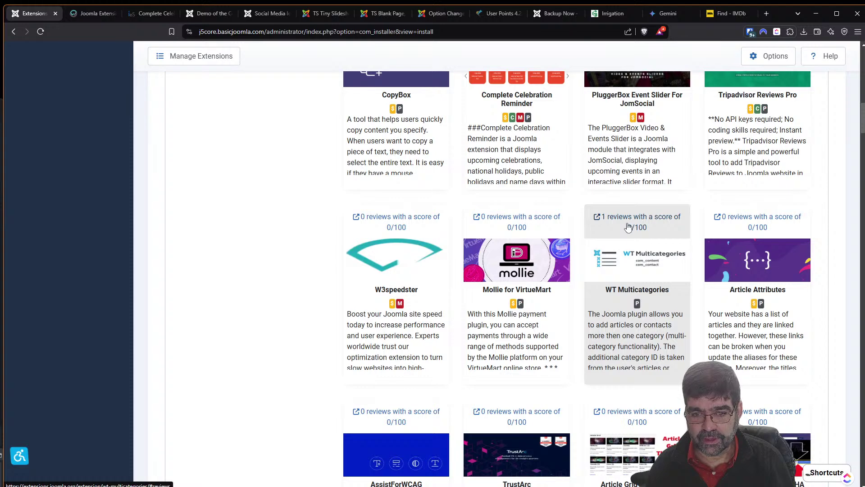
Open the WT Multicategories listing in a new tab, dismiss the review popup, and visit its demo.
right_click(628, 226)
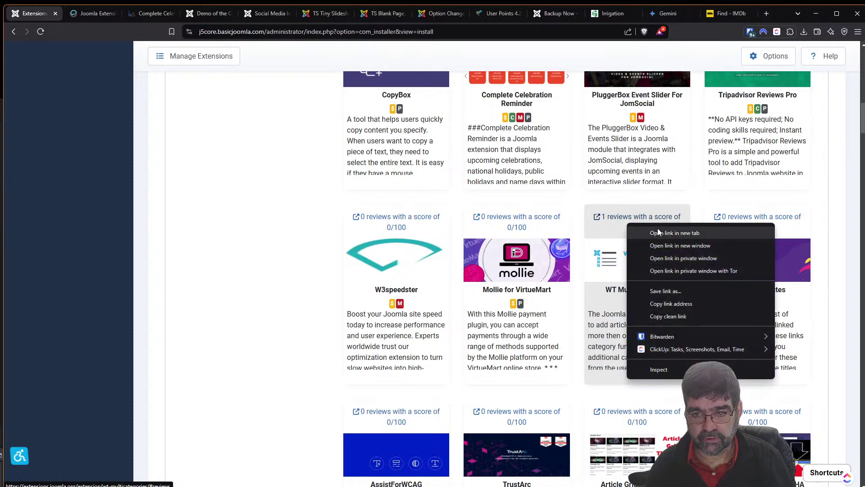
left_click(658, 228)
left_click(127, 16)
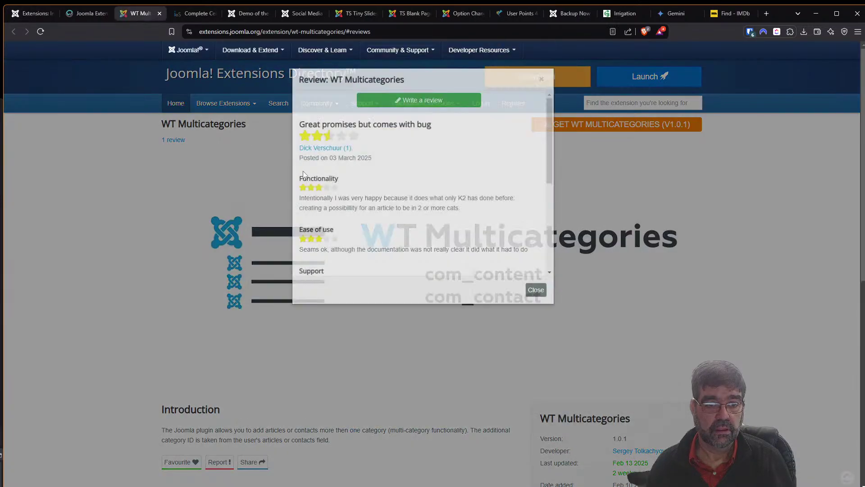
left_click(538, 316)
scroll(272, 282, "down", 4)
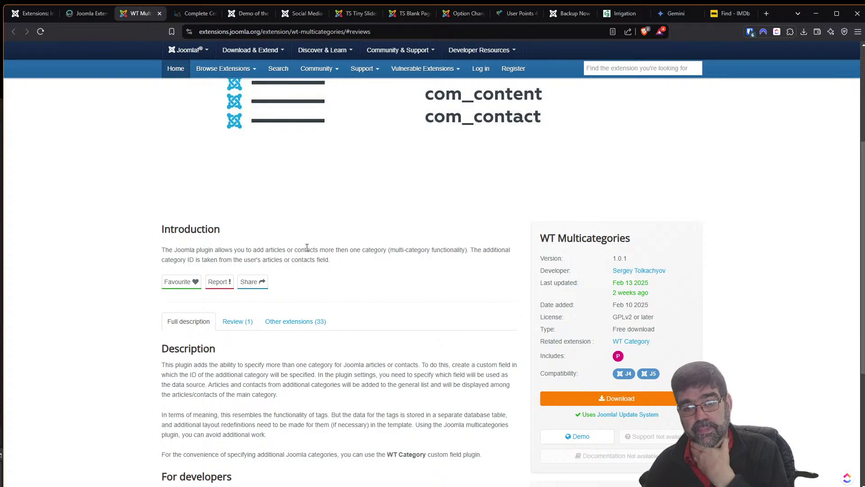
scroll(270, 280, "down", 4)
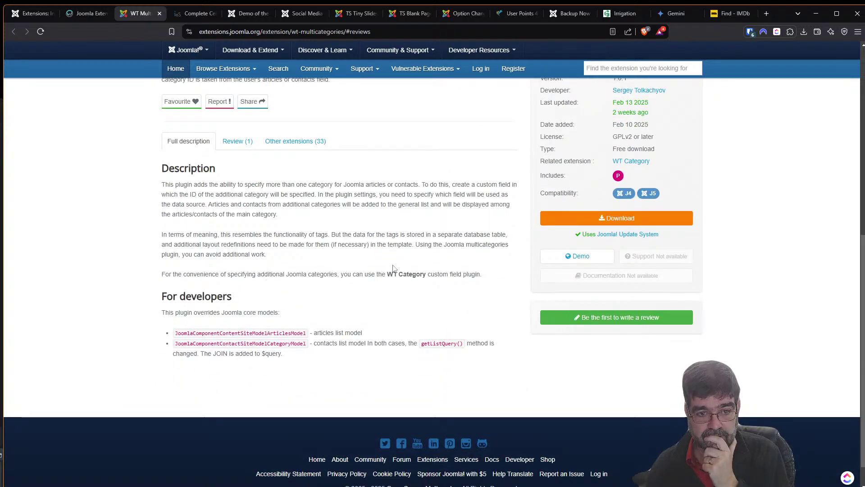
left_click(577, 256)
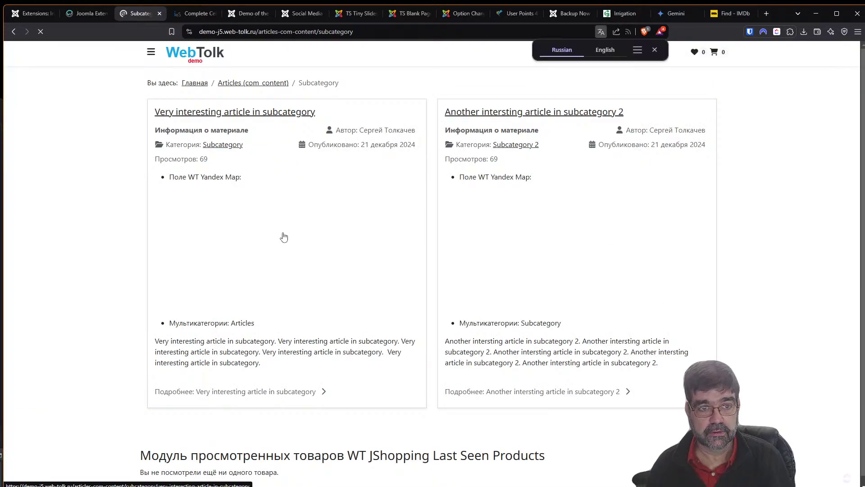
Translate the Russian WebTolk subcategory demo page into English.
left_click(604, 51)
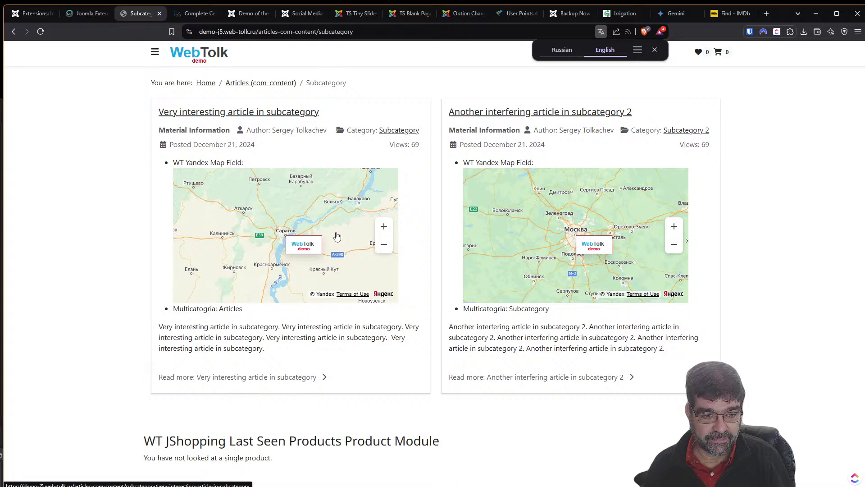
right_click(203, 310)
Open both subcategory articles in separate tabs and compare their Multicategories values.
left_click(227, 314)
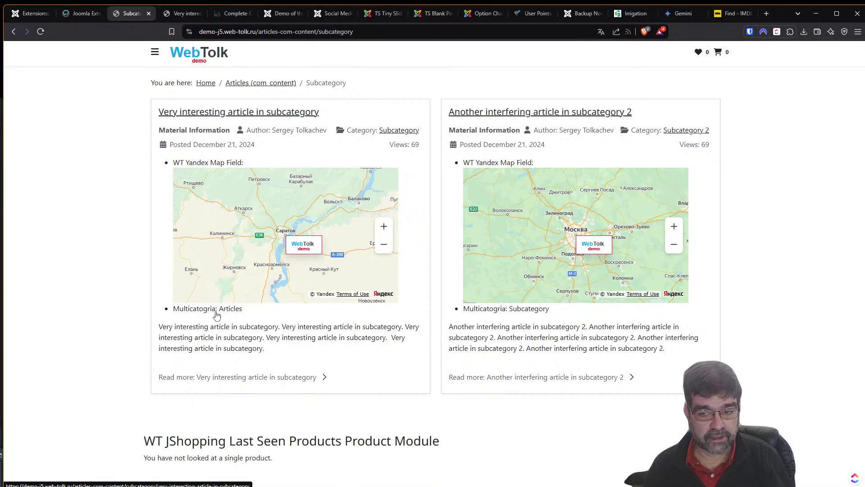
left_click(176, 17)
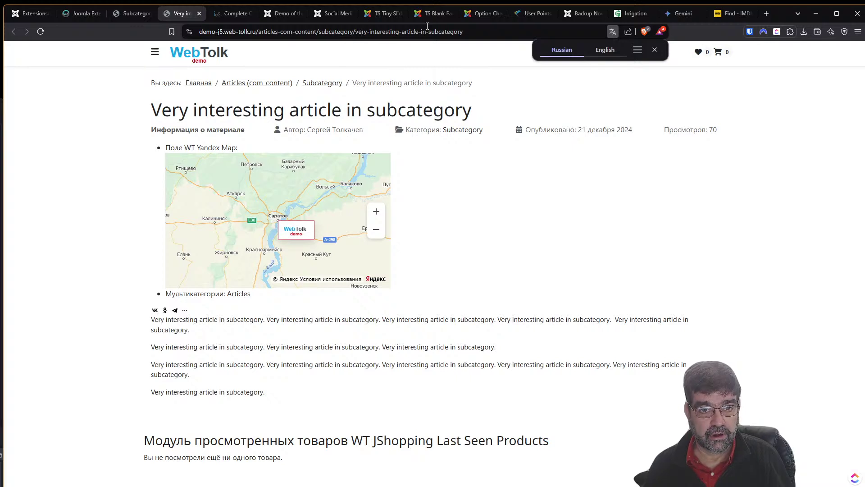
left_click(137, 15)
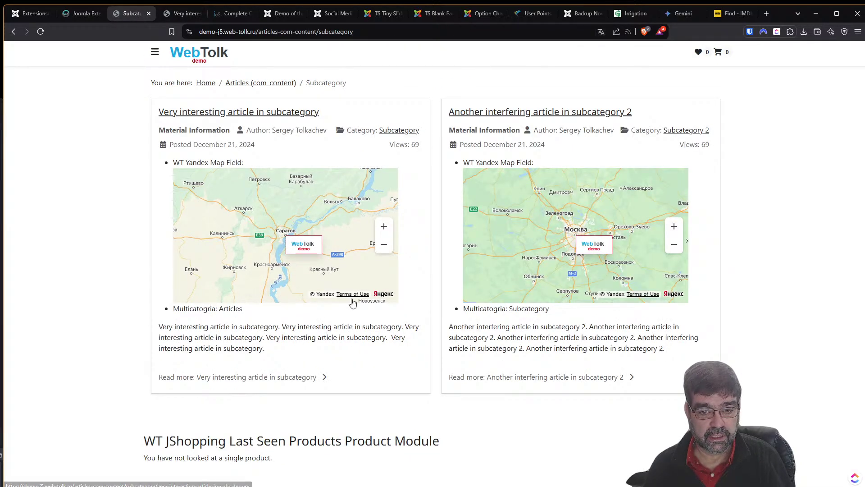
right_click(514, 377)
left_click(532, 385)
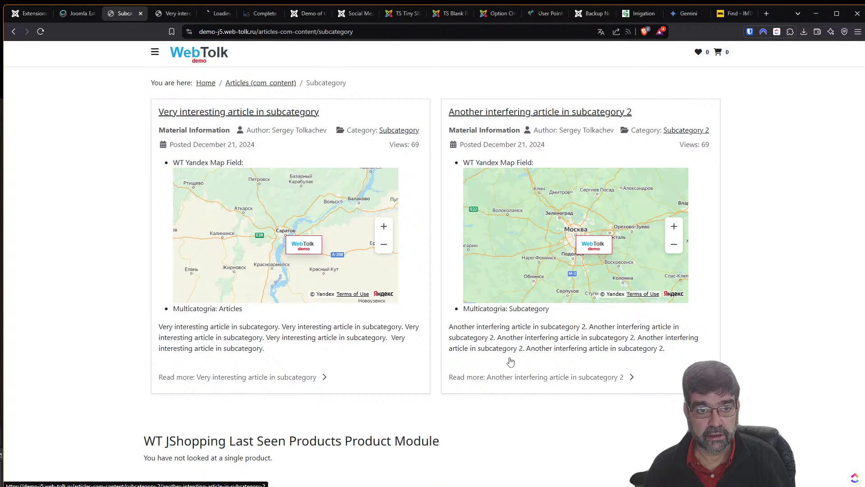
left_click(218, 15)
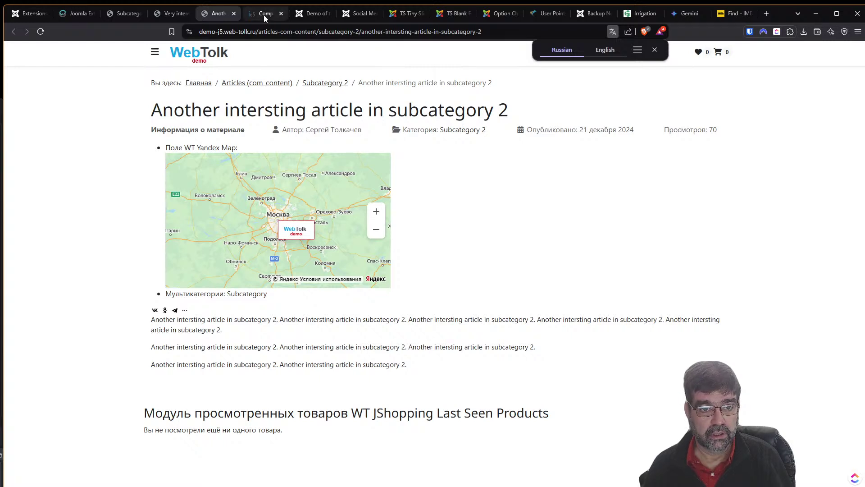
left_click(174, 17)
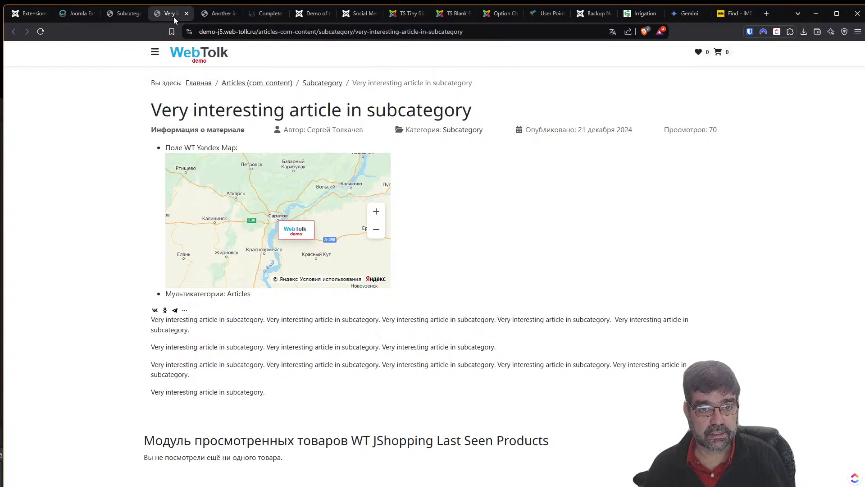
left_click(205, 17)
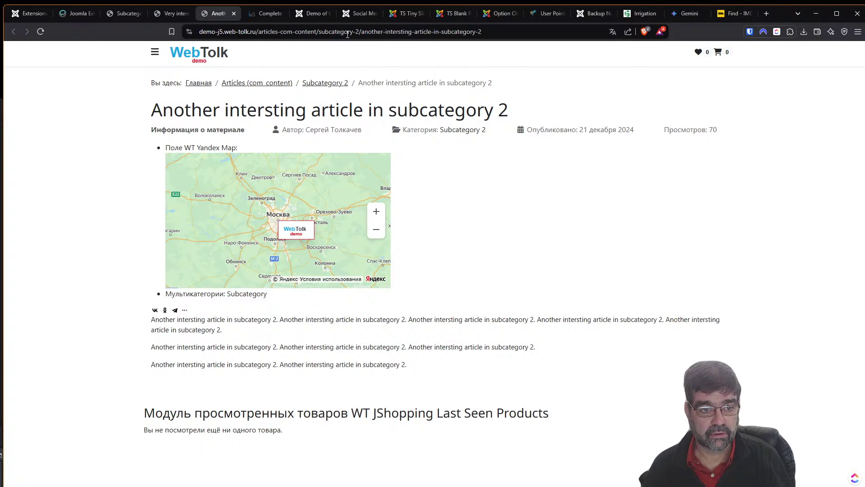
left_click(32, 13)
Reopen WT Multicategories' directory listing in a new tab, read its description, and return to the installer.
left_click(78, 13)
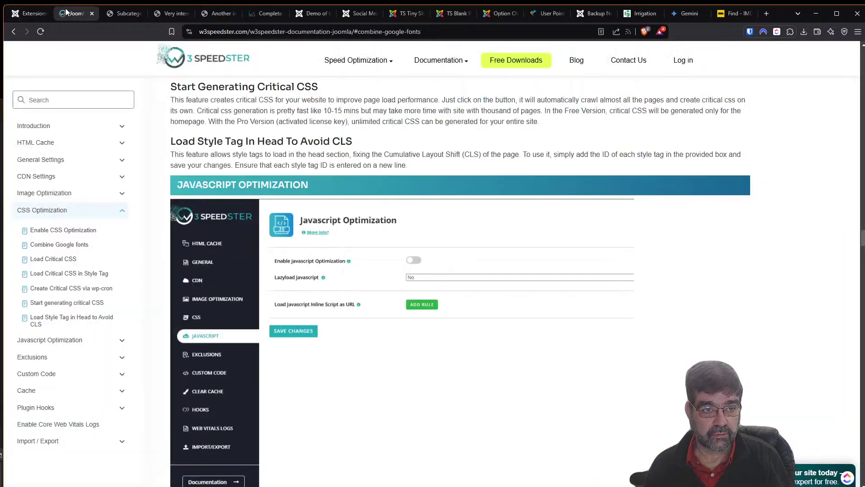
left_click(26, 14)
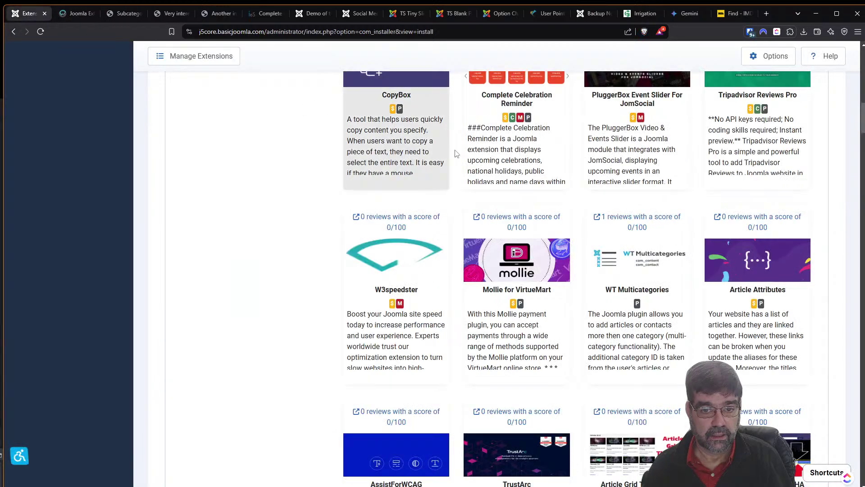
right_click(624, 220)
left_click(672, 230)
left_click(71, 14)
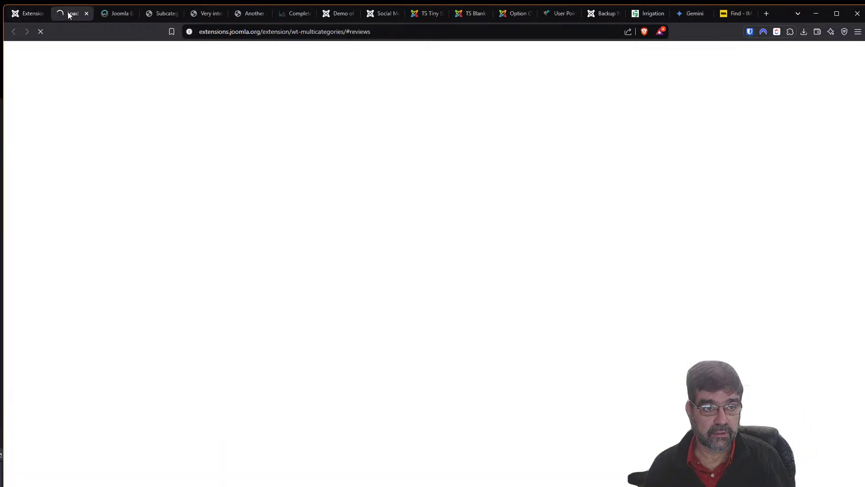
left_click(542, 97)
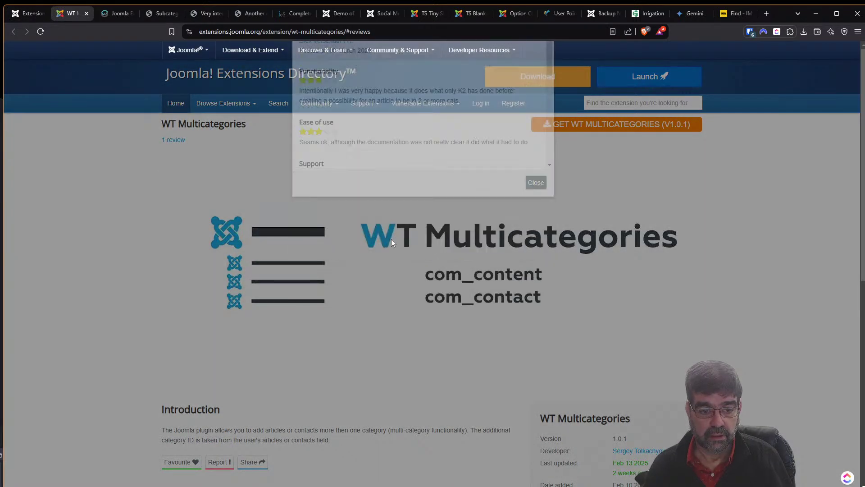
scroll(315, 246, "down", 4)
scroll(271, 254, "down", 3)
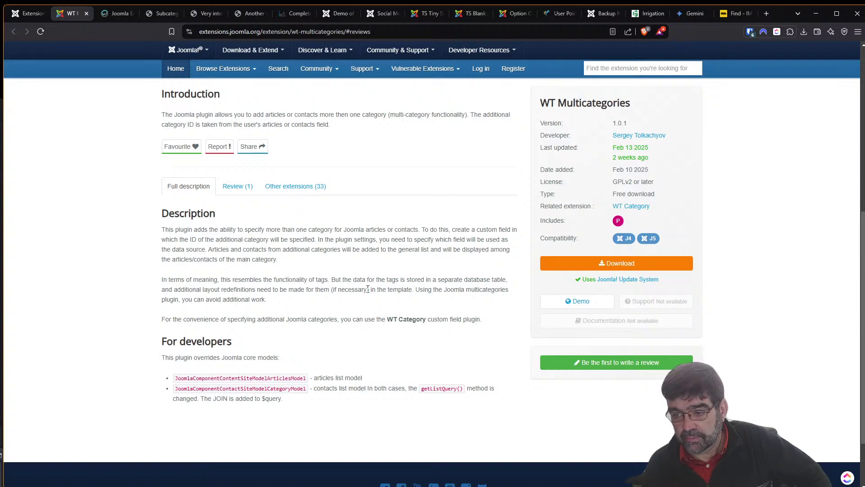
left_click(23, 18)
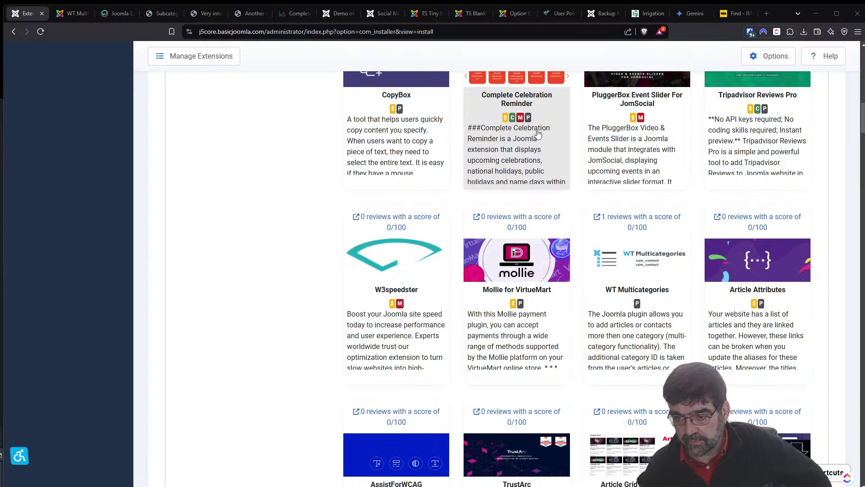
Load the pasted Real AI Country channel URL in a new tab, subscribe, and return to WT Multicategories.
left_click(769, 15)
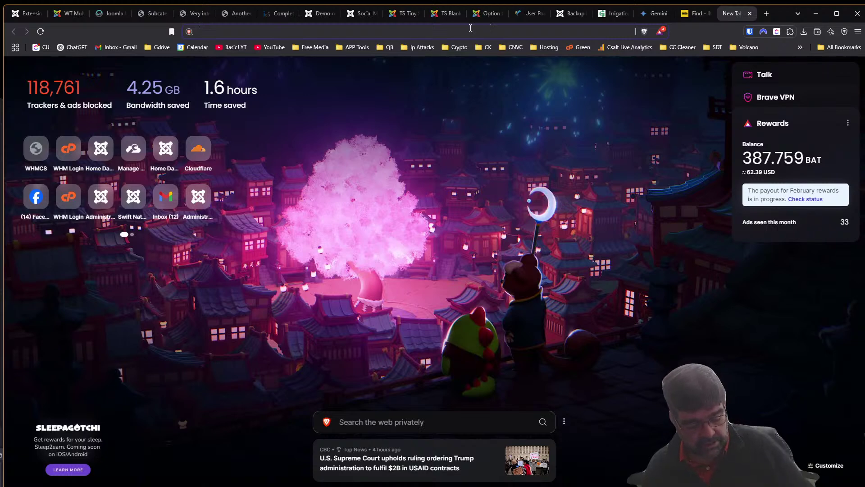
type("https://www.youtube.com/@real-ai-country")
key("Return")
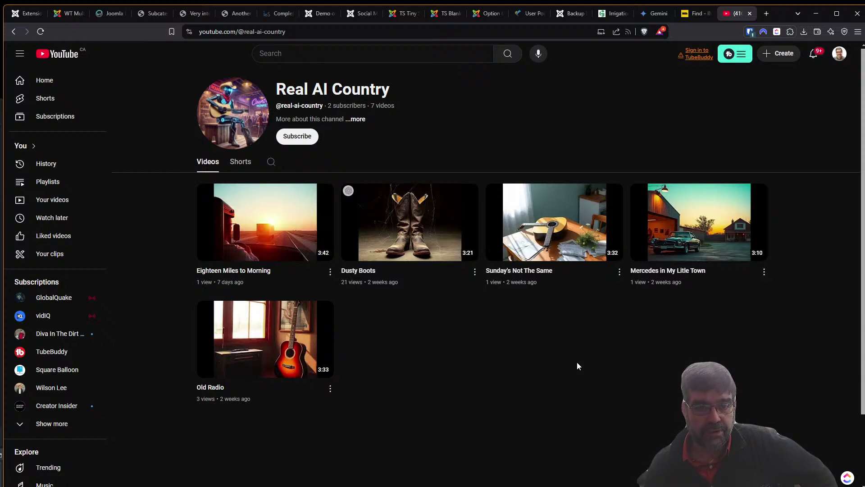
left_click(297, 137)
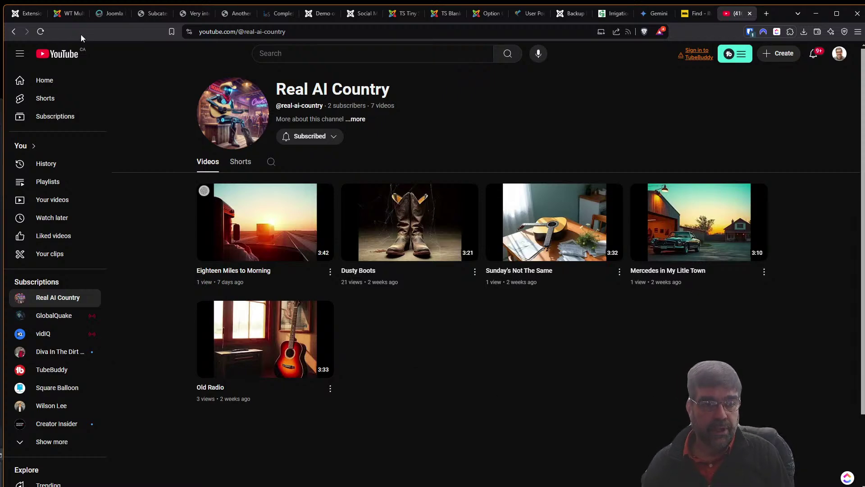
left_click(62, 18)
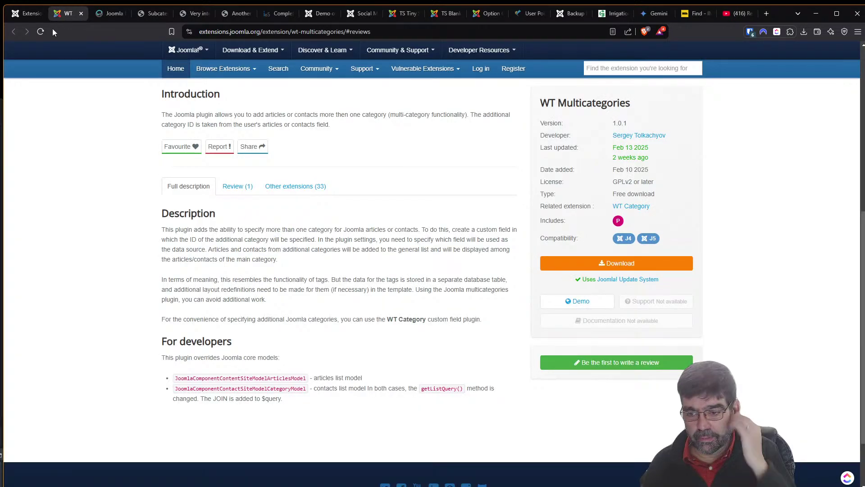